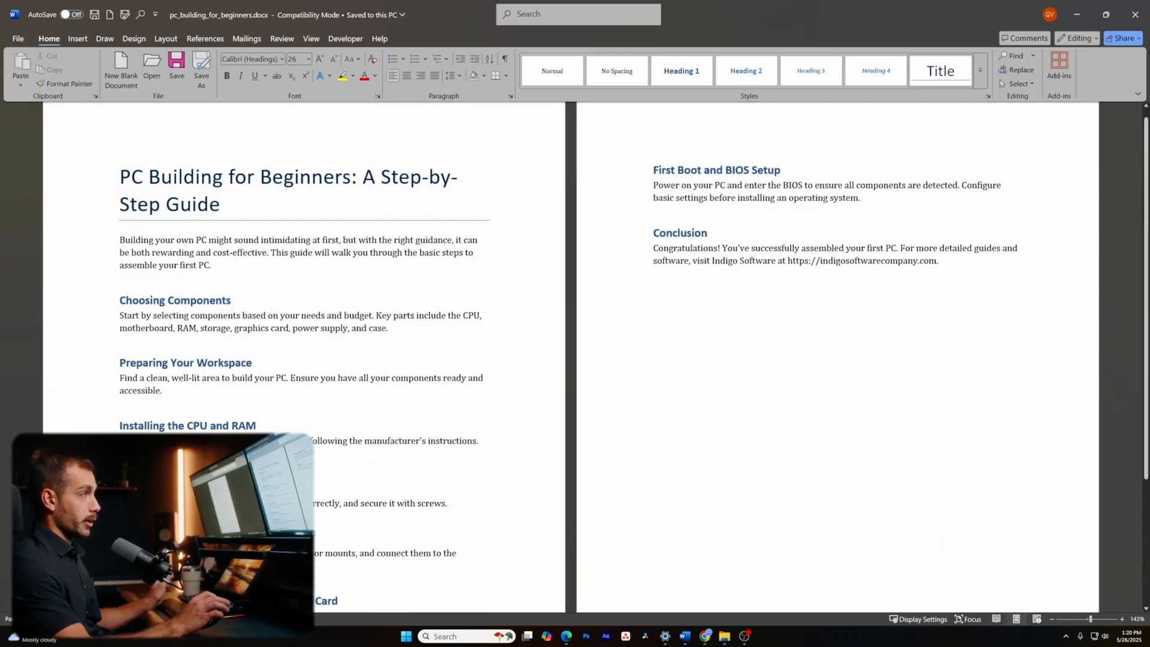
- Select the word 'Building', then the opening paragraph, then its first sentence, clearing each selection
scroll(355, 421, up, 1)
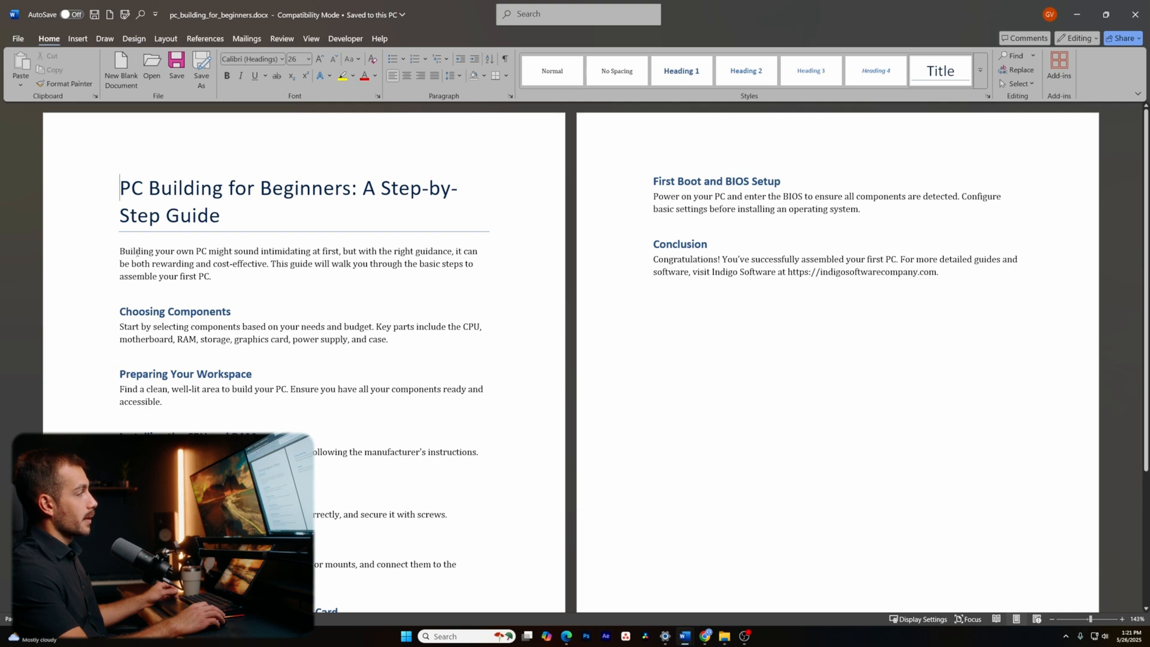
double_click(138, 252)
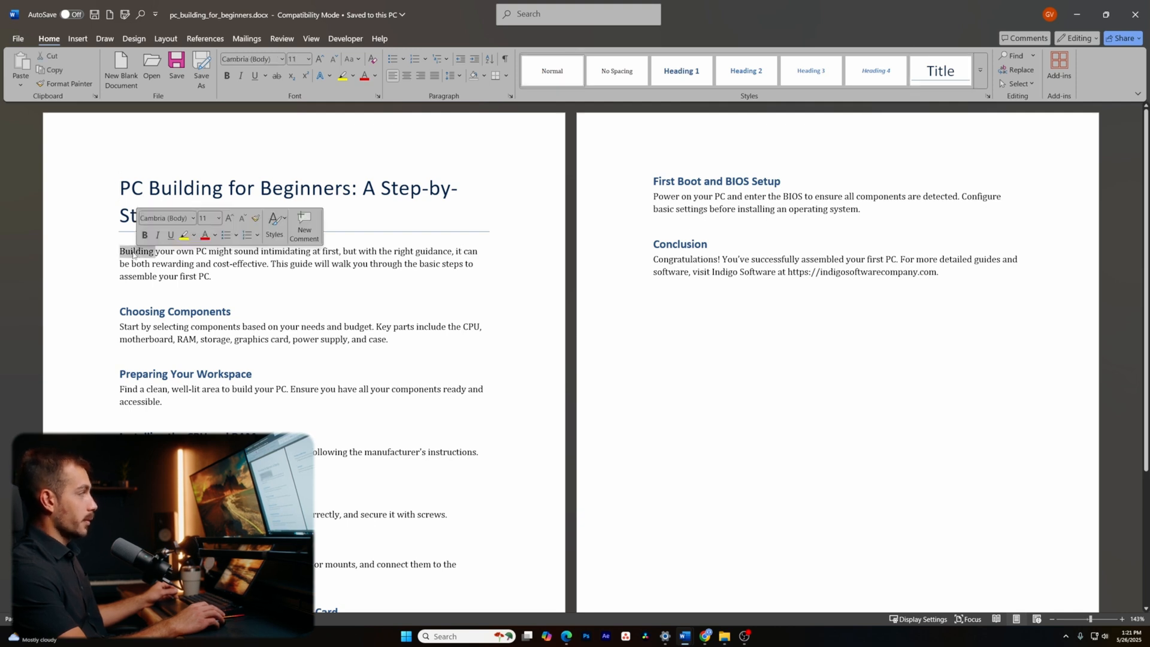
click(169, 252)
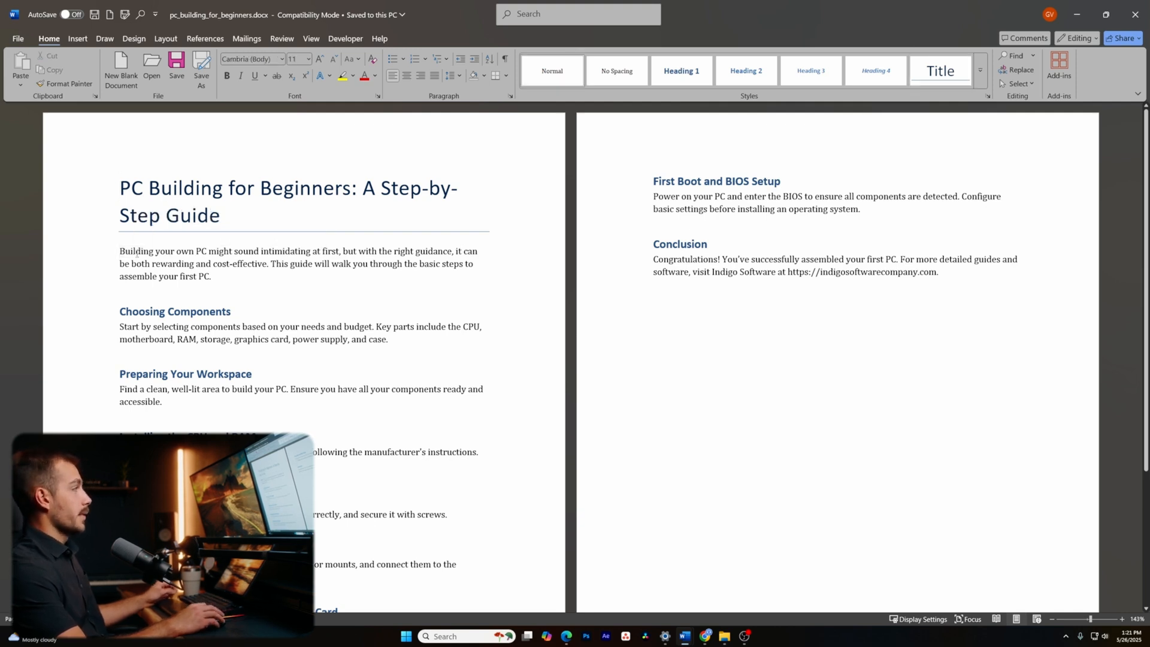
triple_click(136, 252)
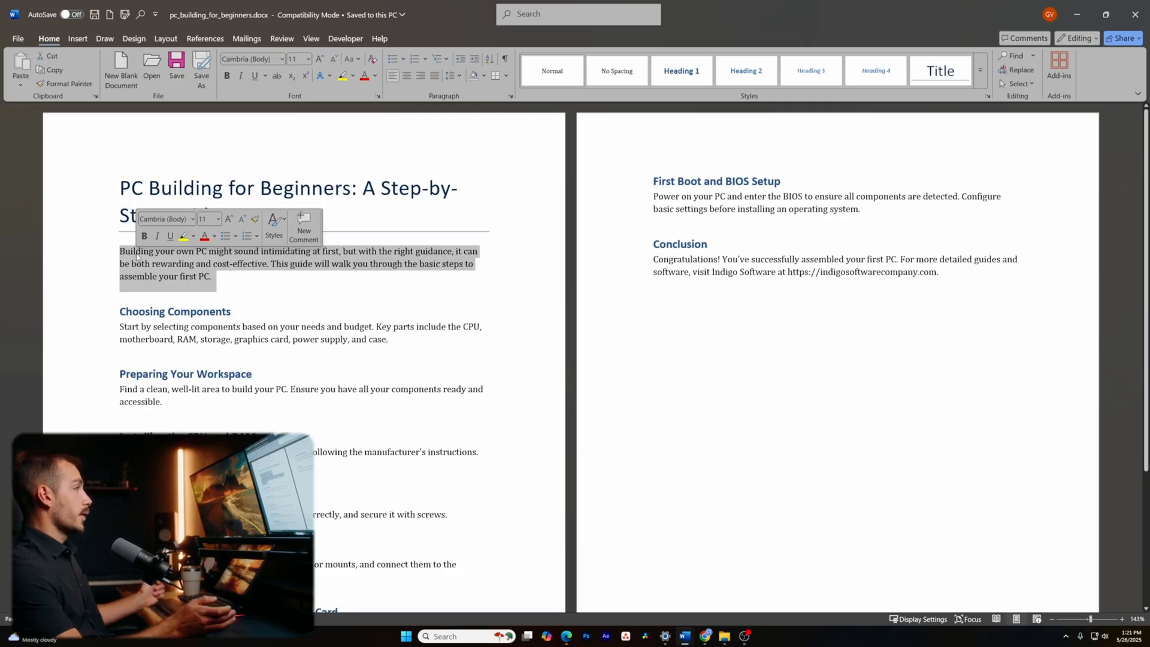
click(138, 255)
ctrl+click(143, 254)
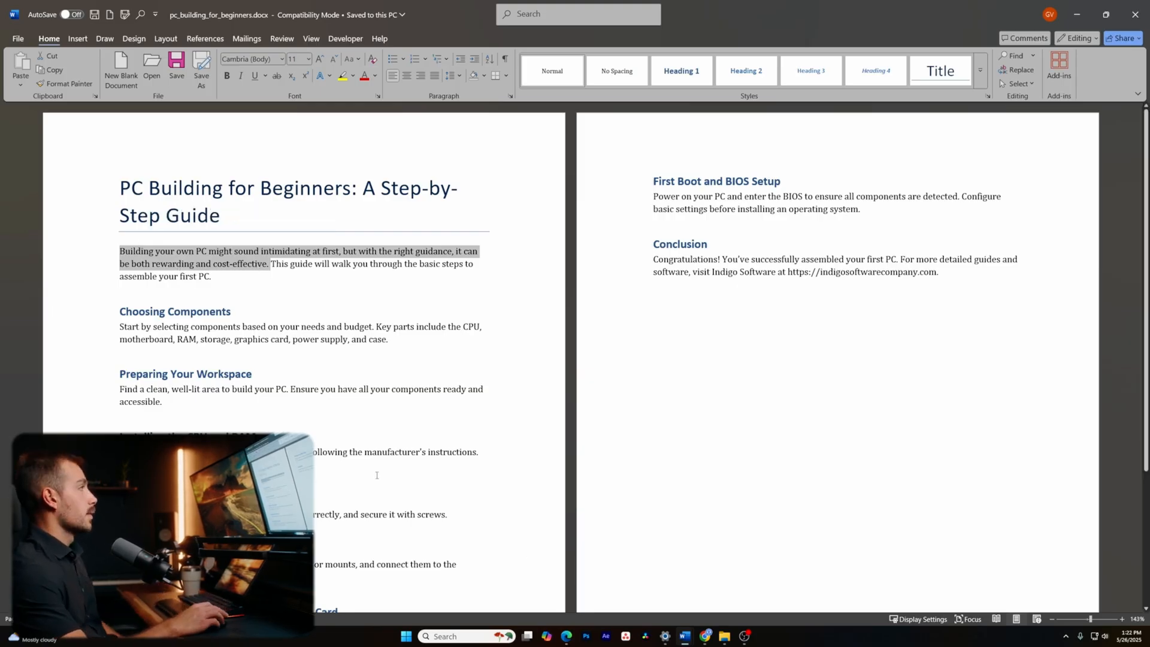
click(342, 363)
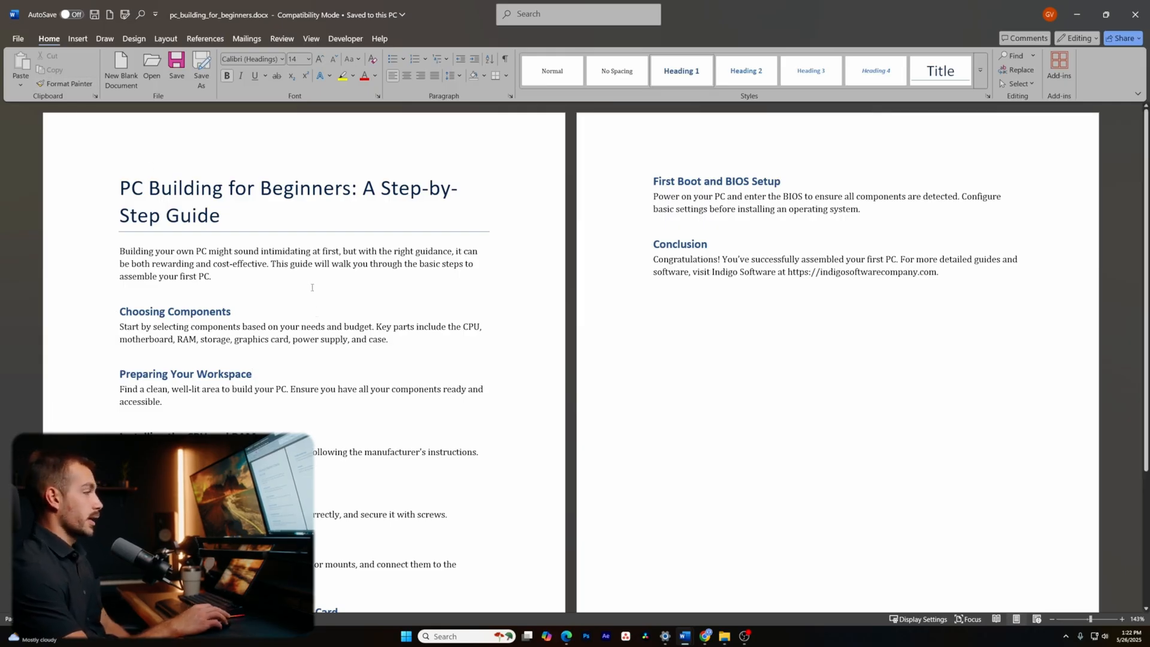
- Change the Conclusion heading's font color to black from the mini toolbar
double_click(680, 245)
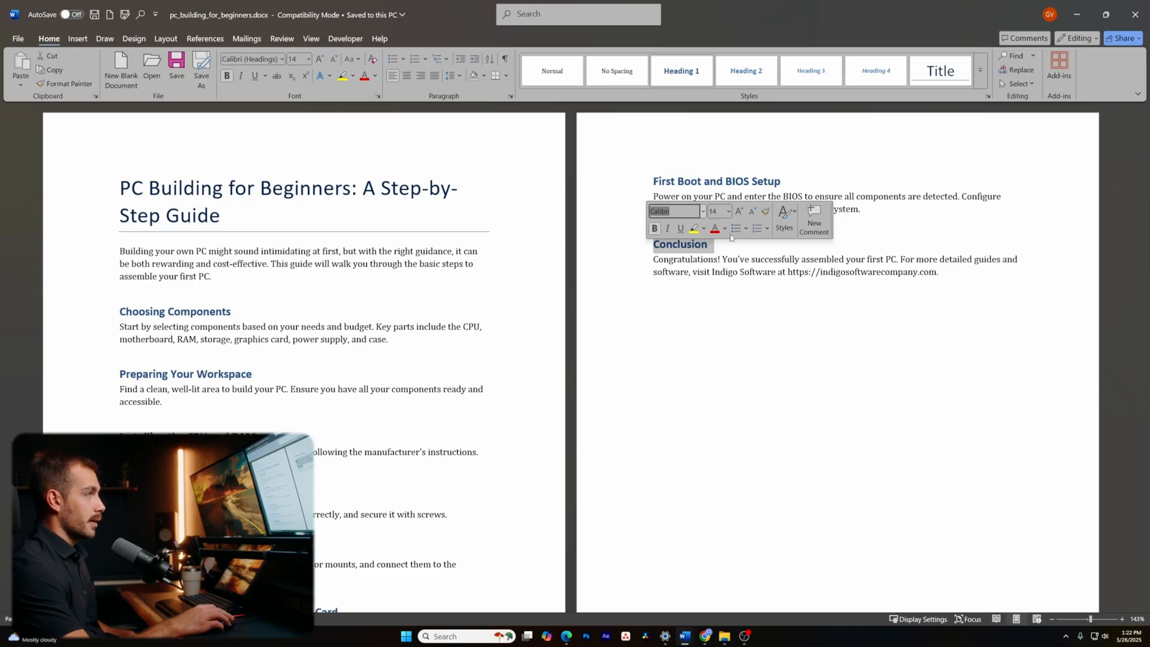
click(725, 228)
click(736, 304)
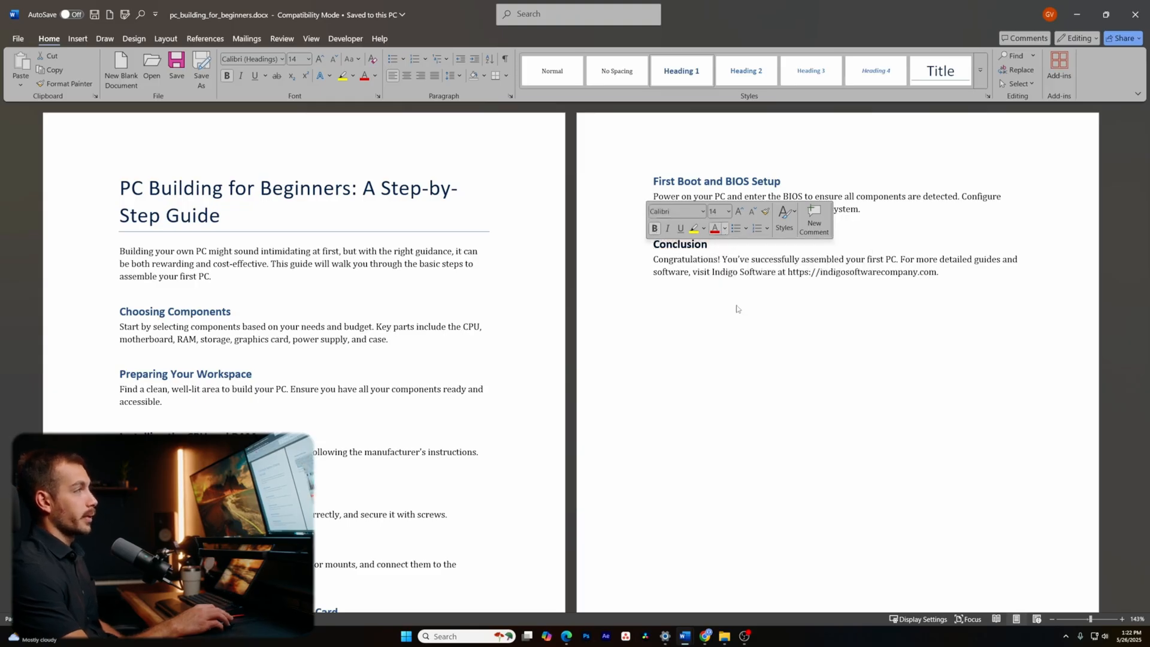
- Select the First Boot and BIOS Setup heading and another heading lower on the first page
click(639, 181)
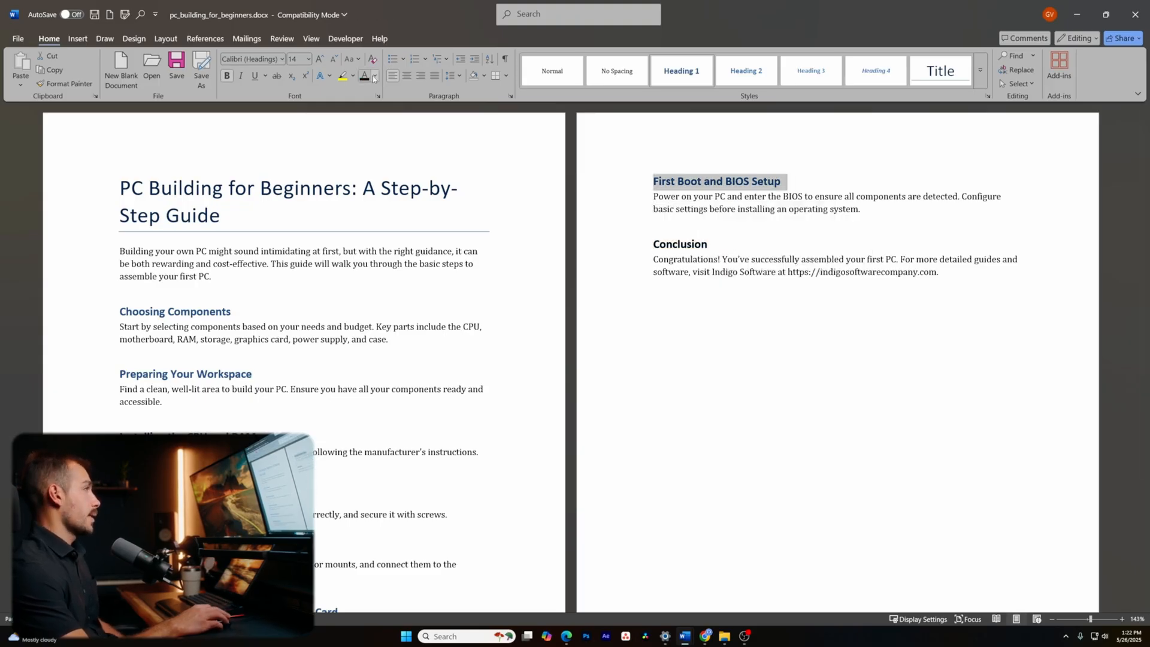
click(785, 318)
scroll(642, 360, down, 2)
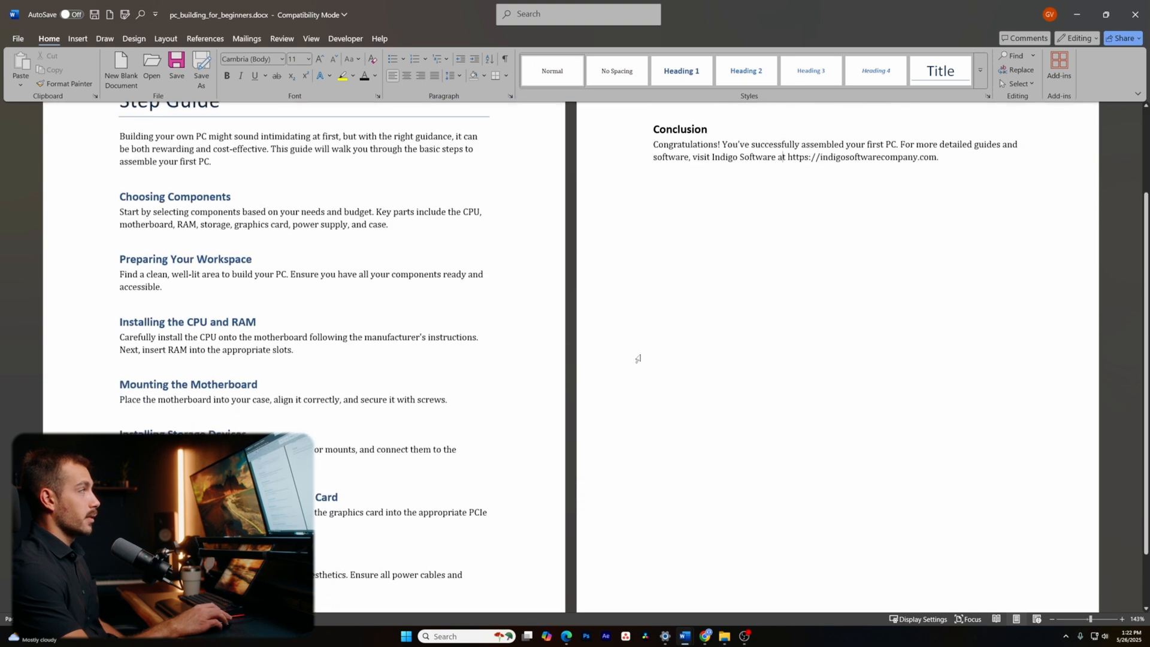
scroll(642, 359, down, 2)
click(104, 486)
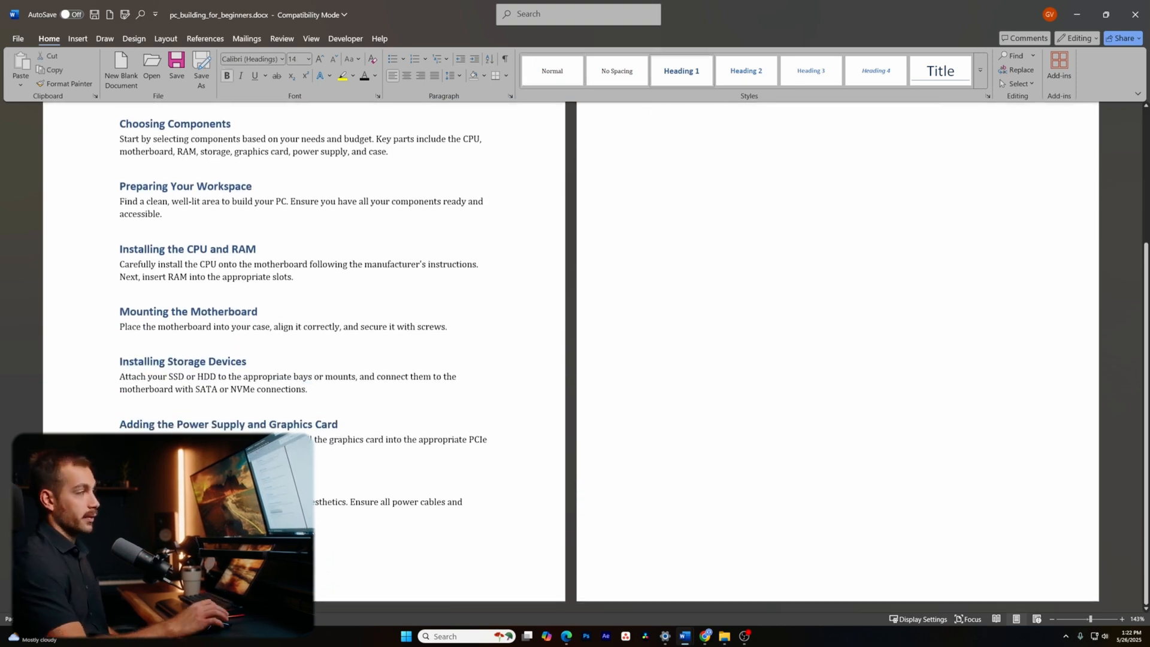
scroll(104, 487, up, 2)
scroll(104, 486, up, 2)
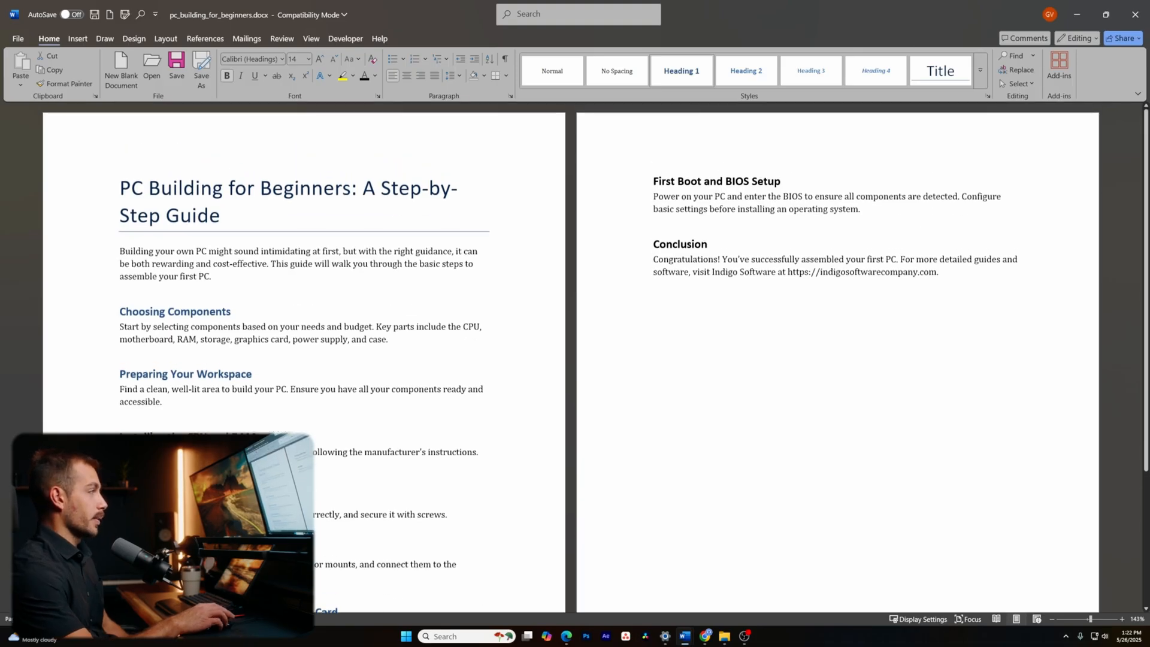
scroll(104, 487, down, 3)
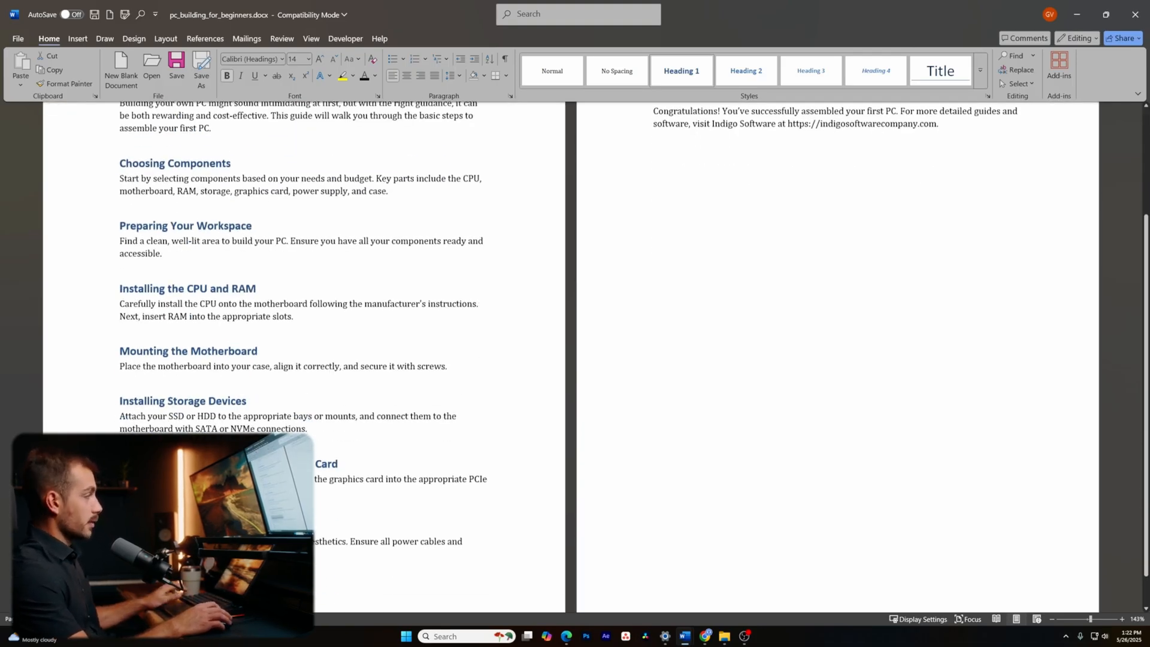
- Use Format Painter to copy heading formatting onto First Boot and BIOS Setup, then Conclusion
click(81, 84)
scroll(419, 240, up, 3)
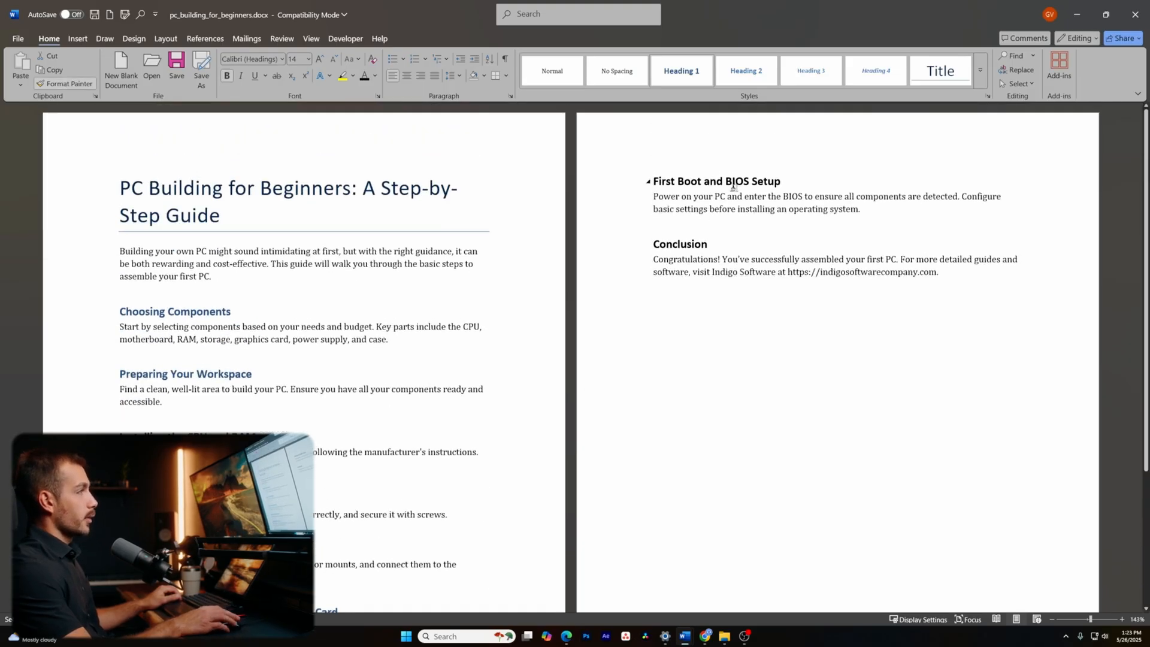
drag(648, 181, 782, 182)
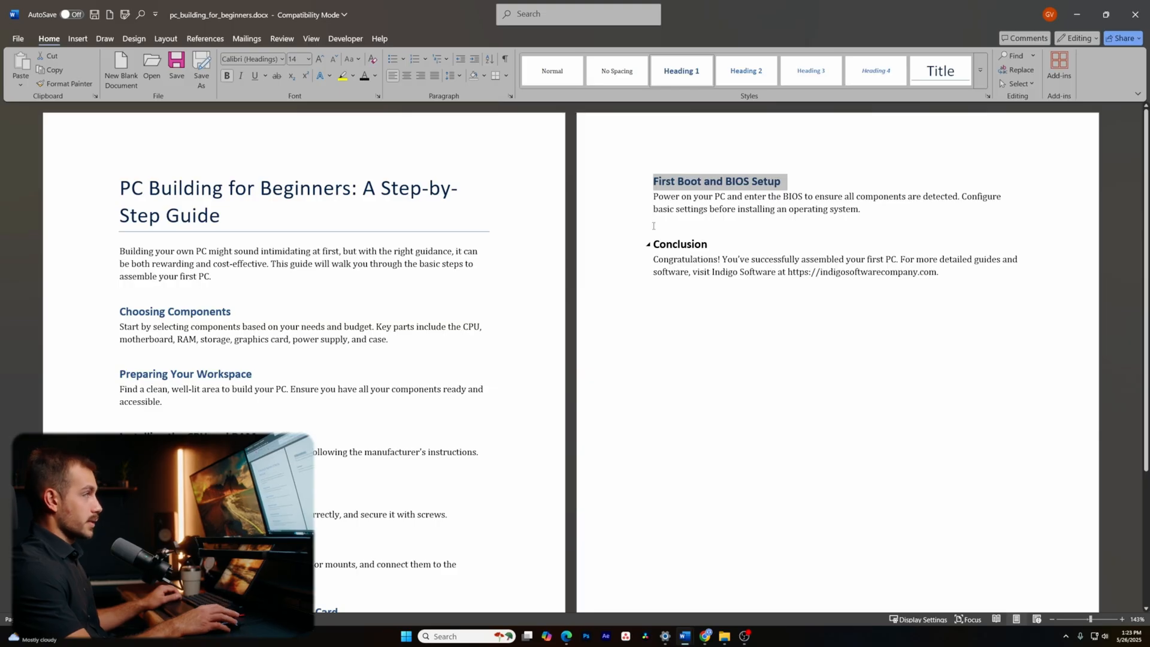
click(66, 84)
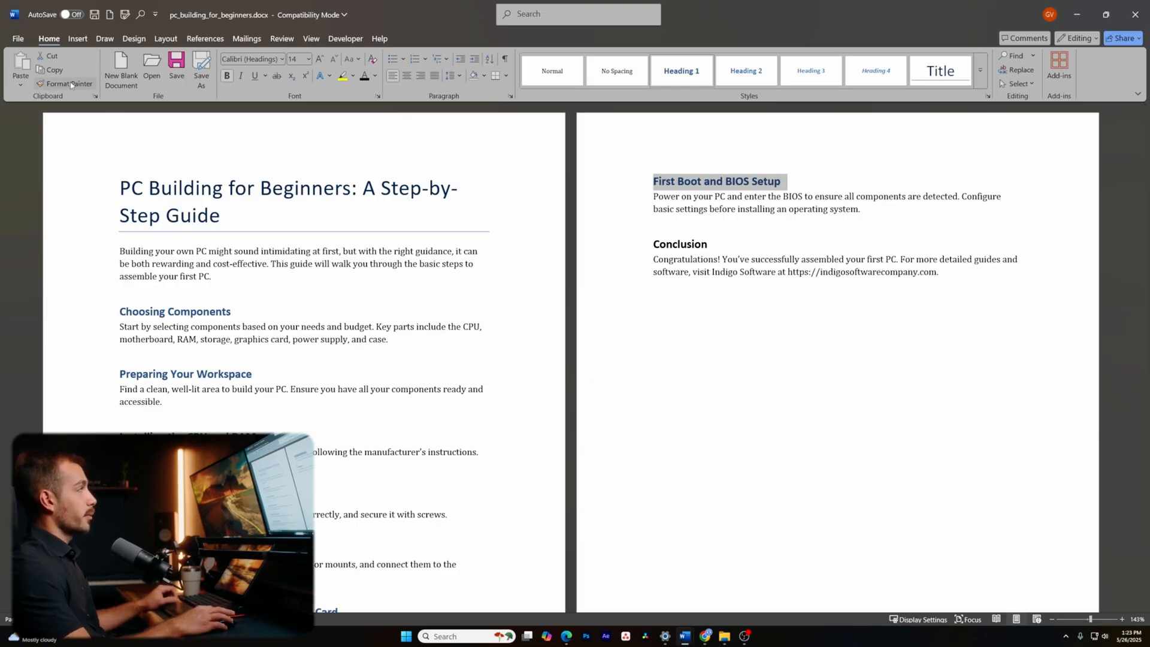
drag(651, 244, 719, 245)
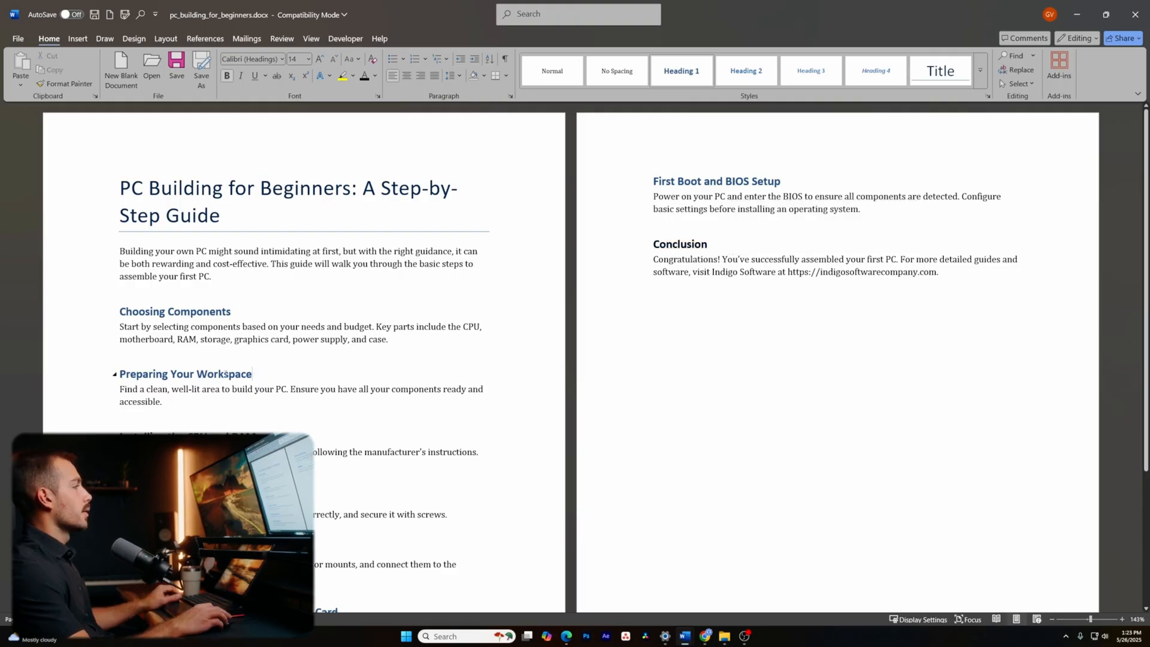
- Select the Preparing Your Workspace and Conclusion headings to compare their formatting
click(115, 375)
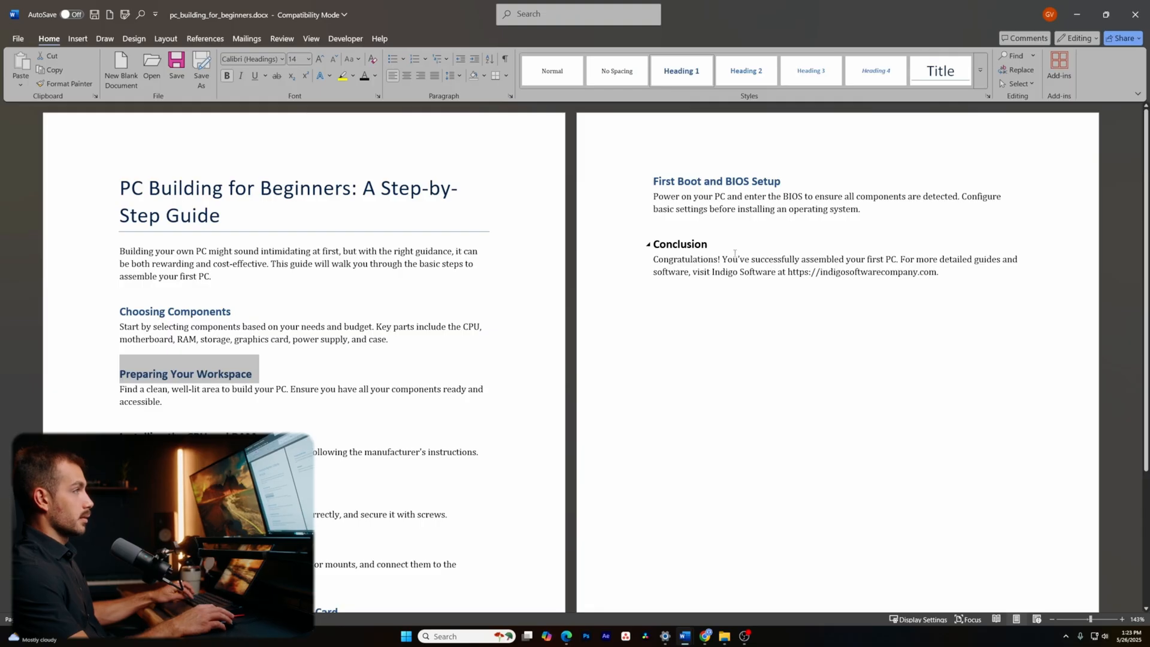
double_click(679, 242)
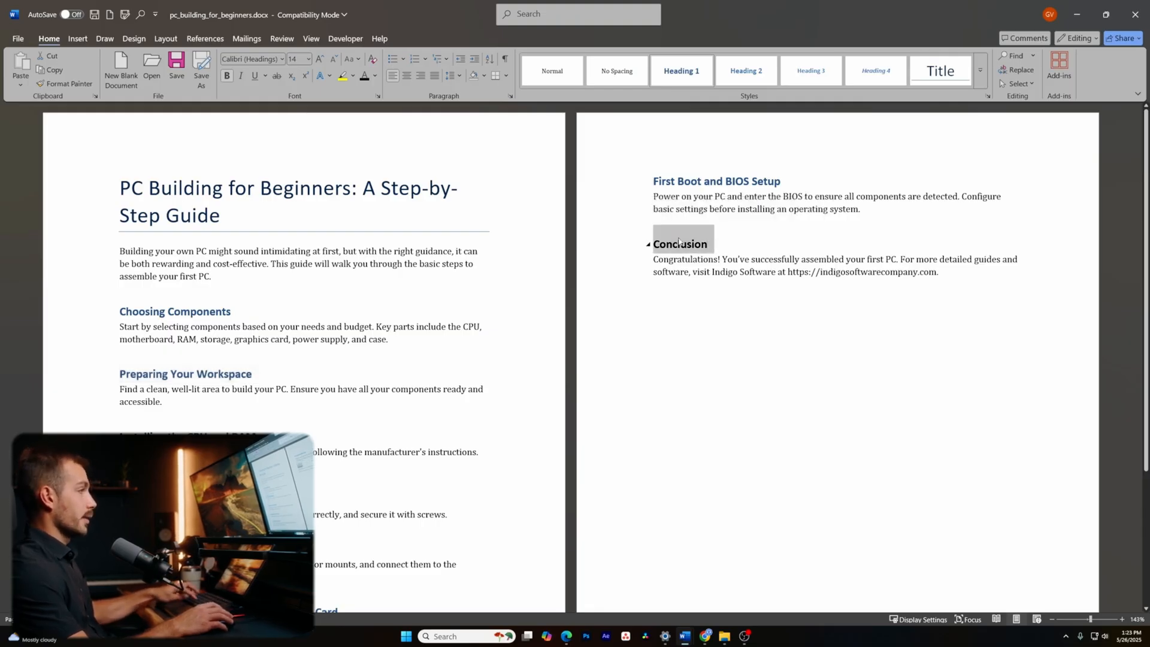
click(728, 247)
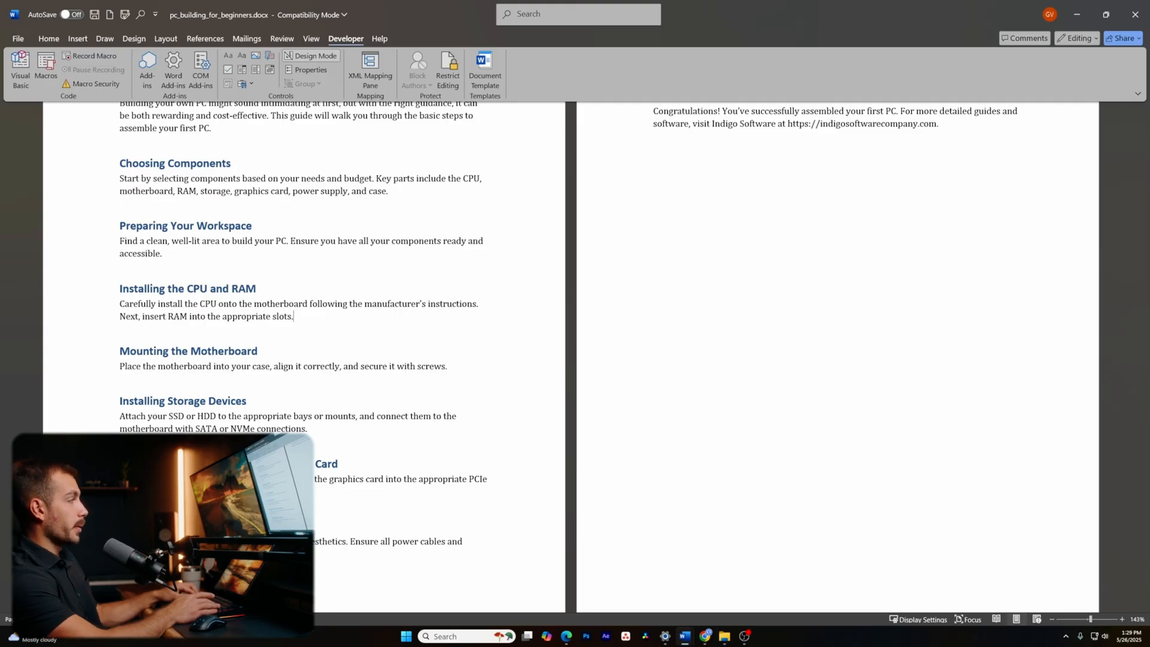
- Add a bulleted list of 'text' items below the RAM instructions
key(Return)
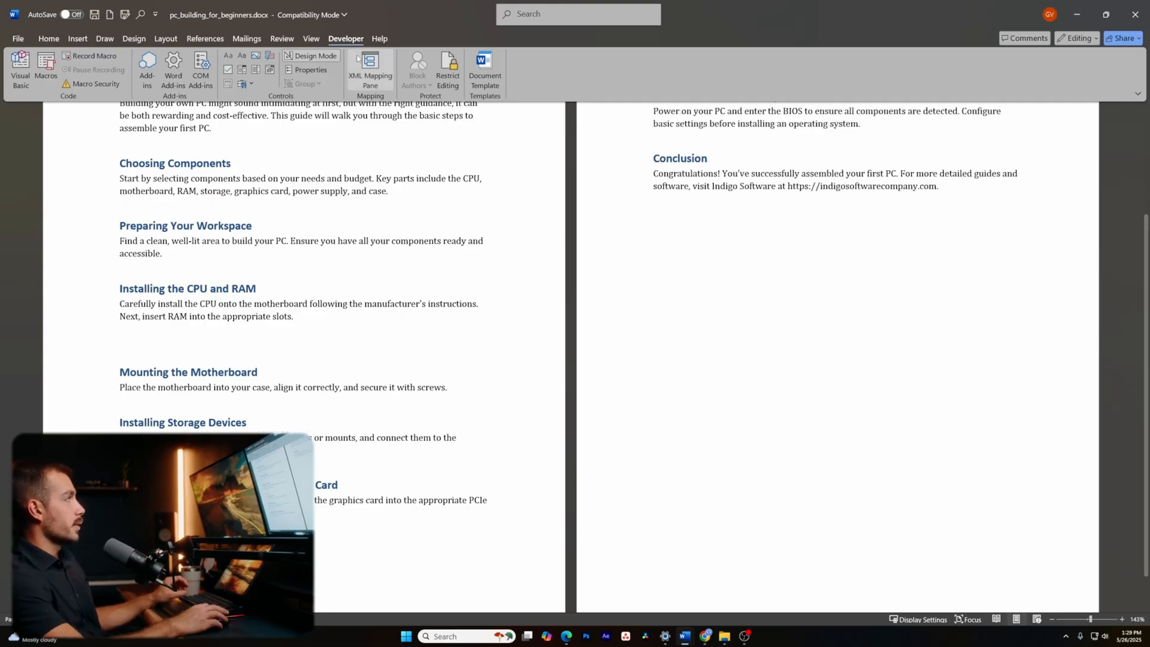
click(48, 39)
click(398, 63)
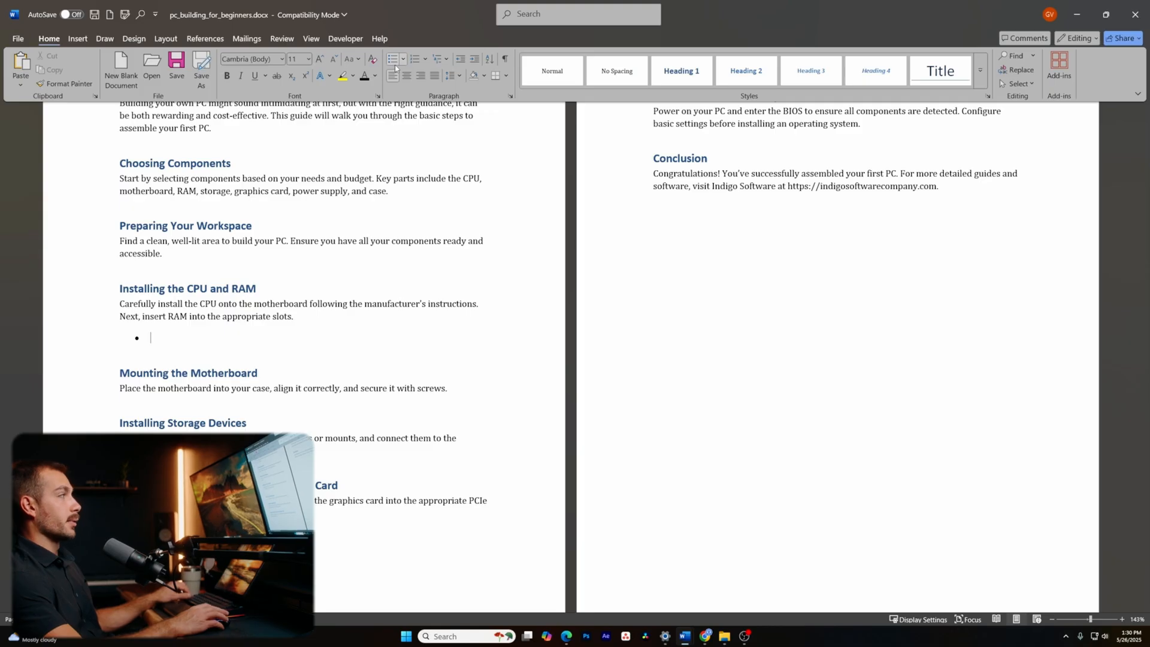
text(text)
key(Return)
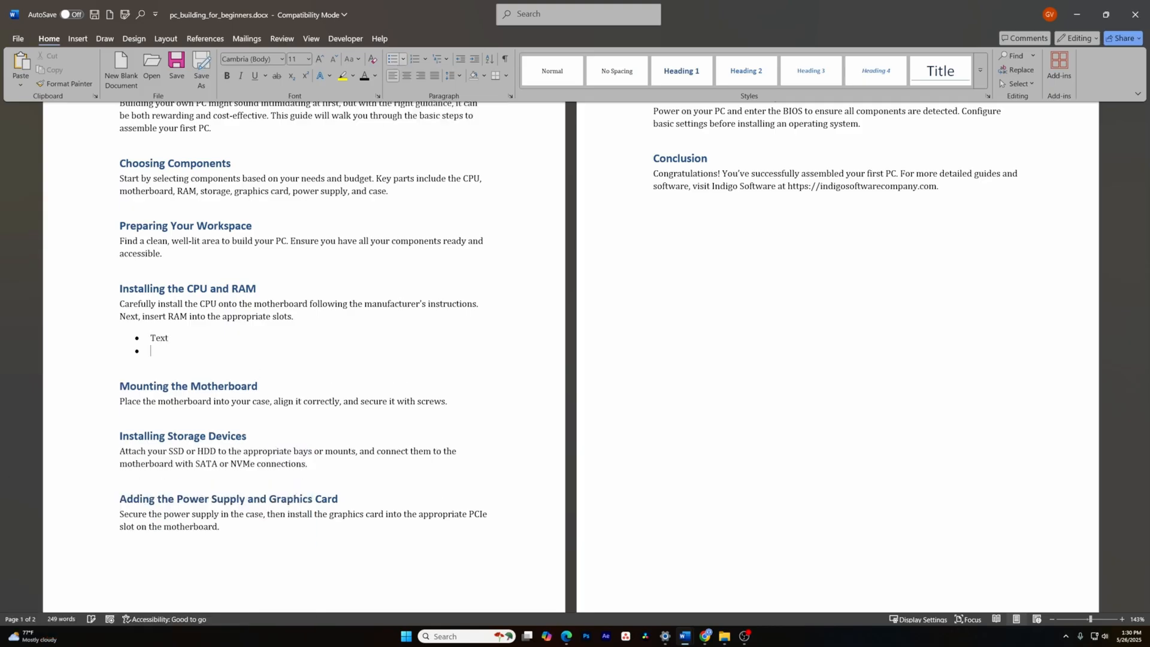
key(Return)
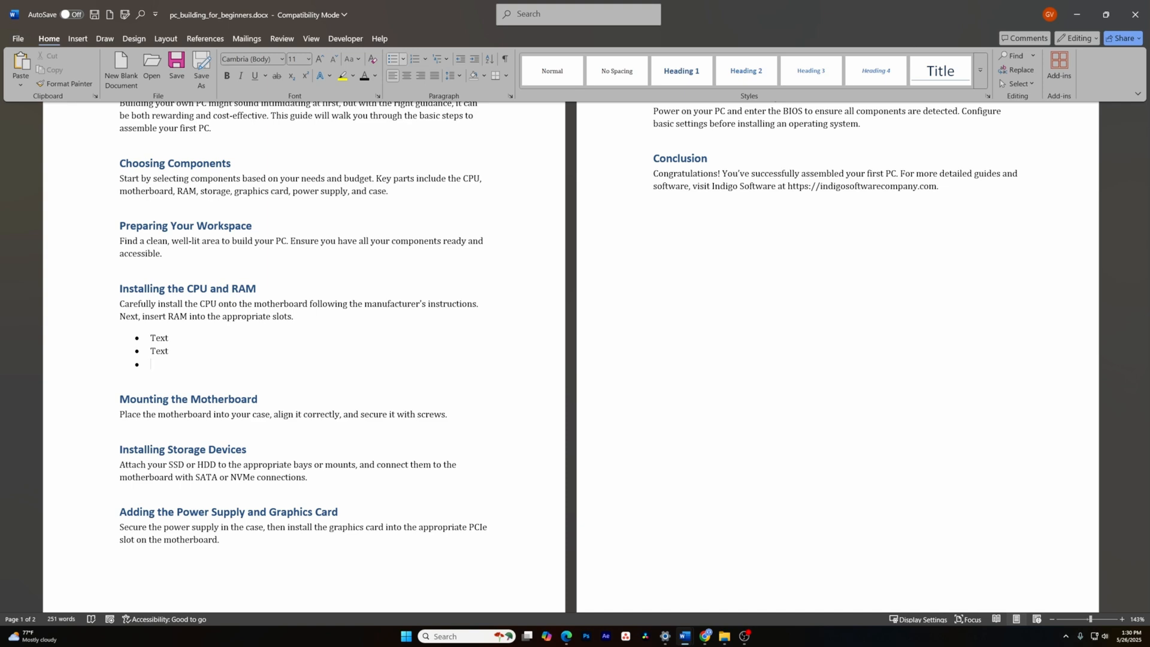
- End the bullets and start a numbered list beginning '1. text' with a second item
click(393, 59)
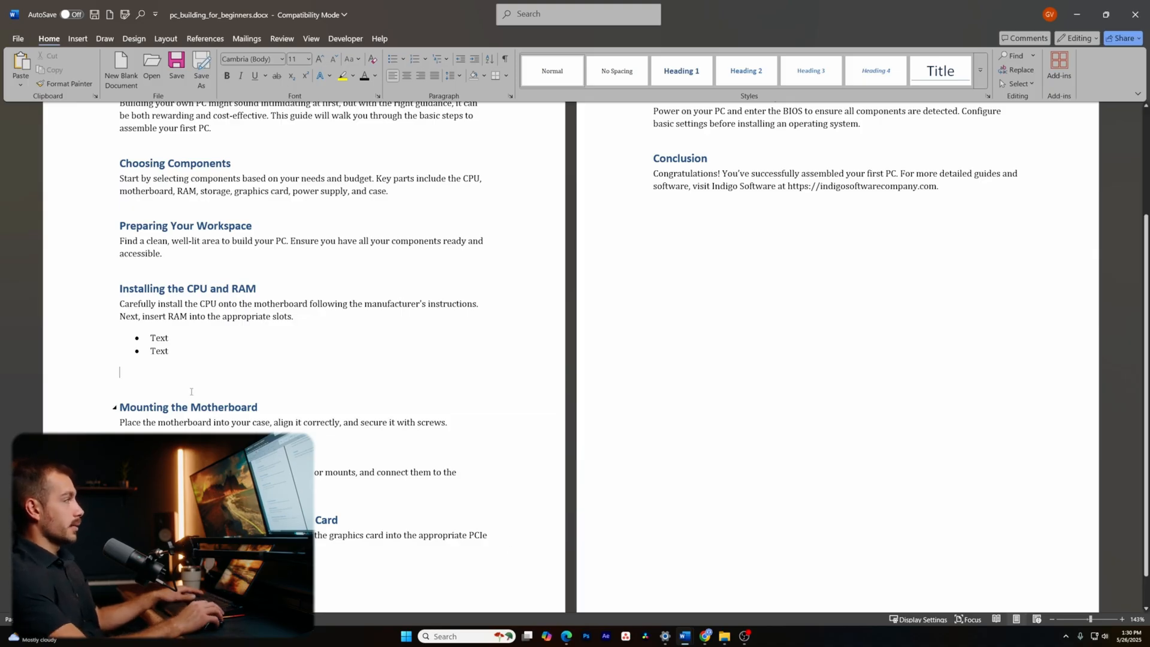
text(1. )
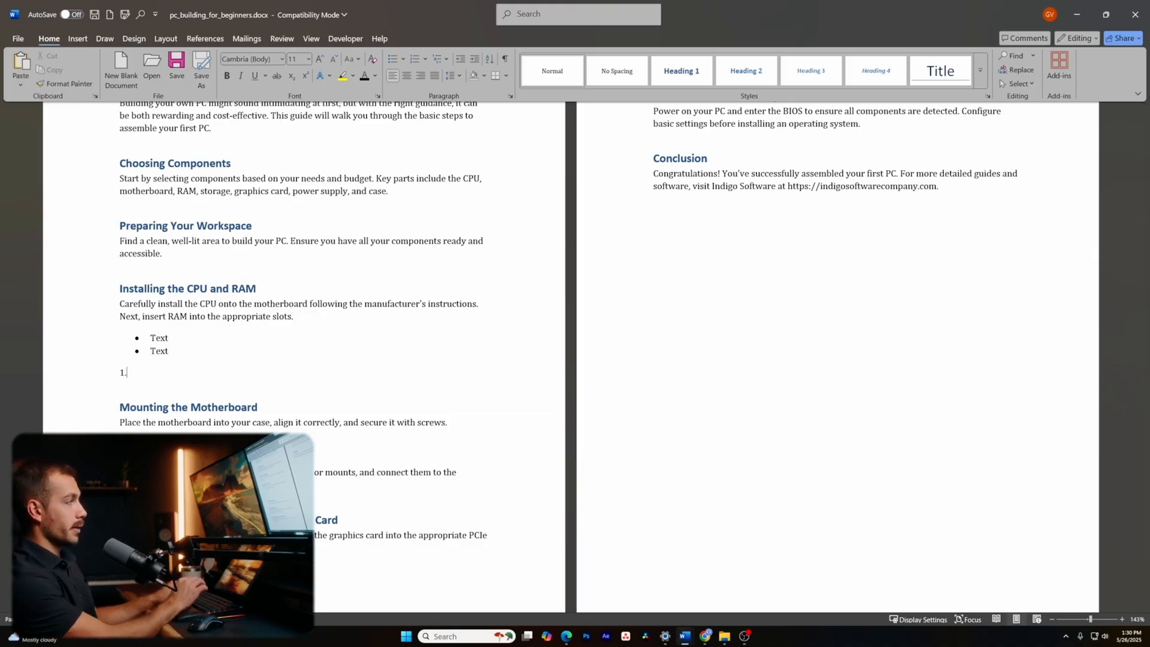
text(t)
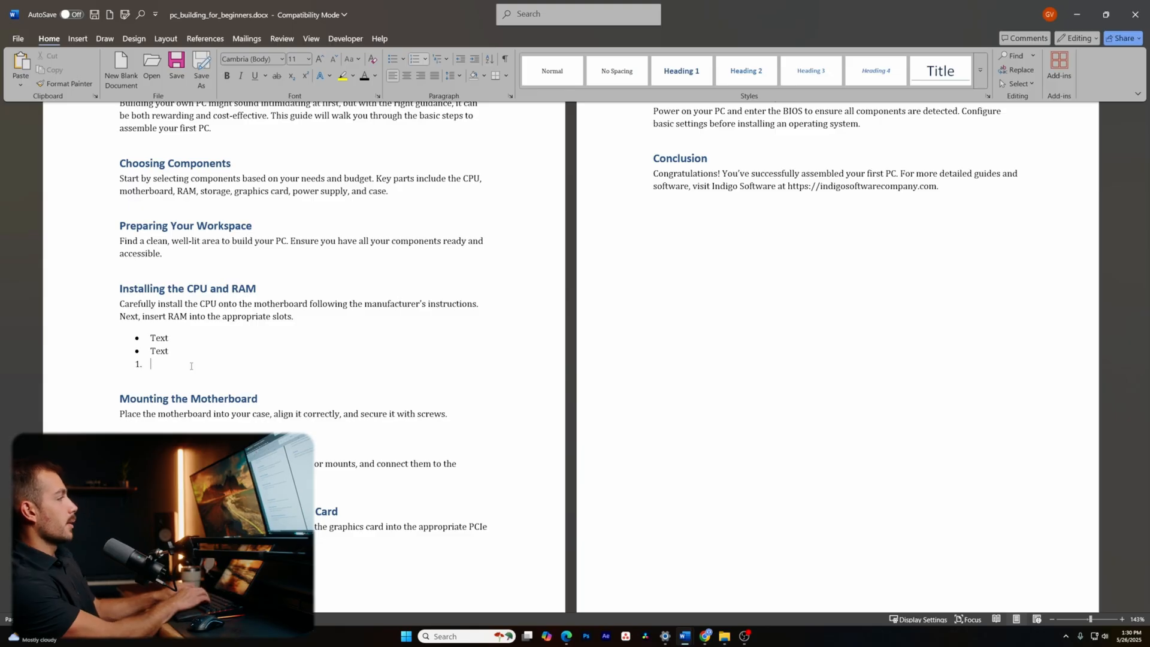
text(ext)
key(Return)
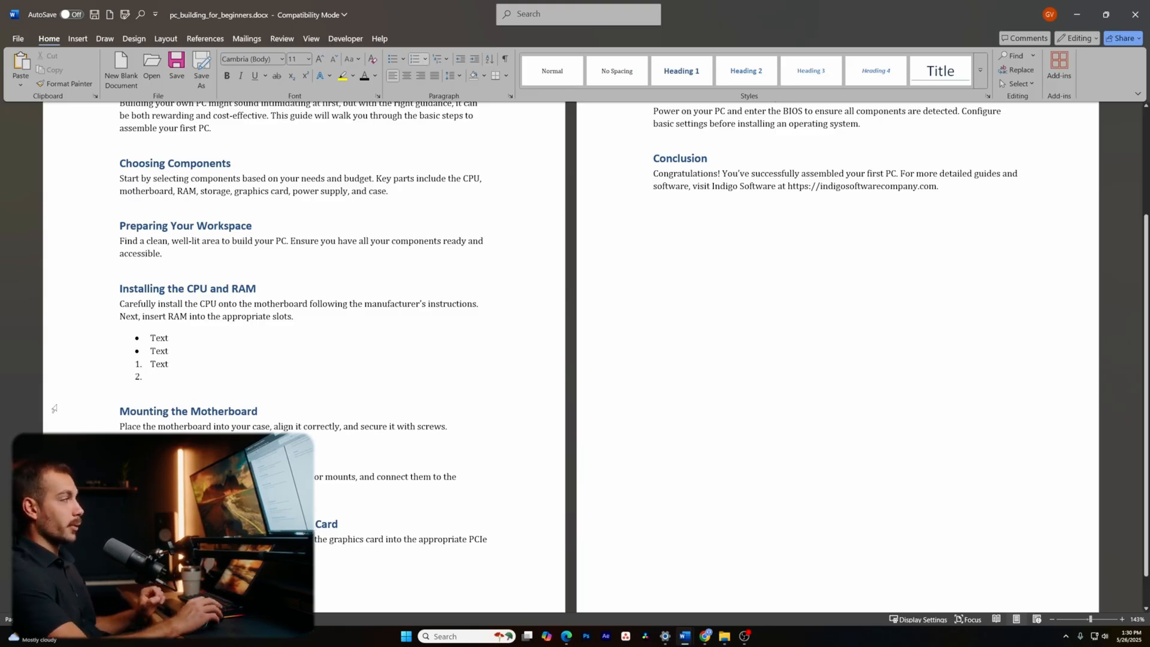
scroll(239, 299, up, 3)
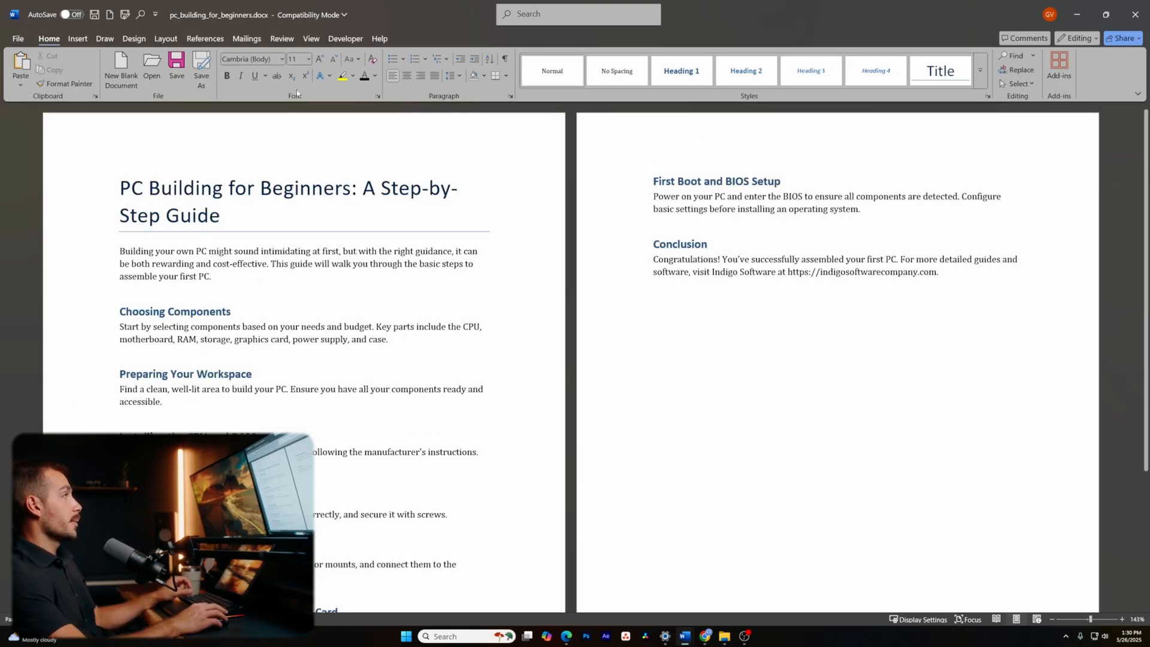
- Use the Navigation Pane to jump from Choosing Components through Adding the Power Supply and Graphics Card, then hide it
click(311, 39)
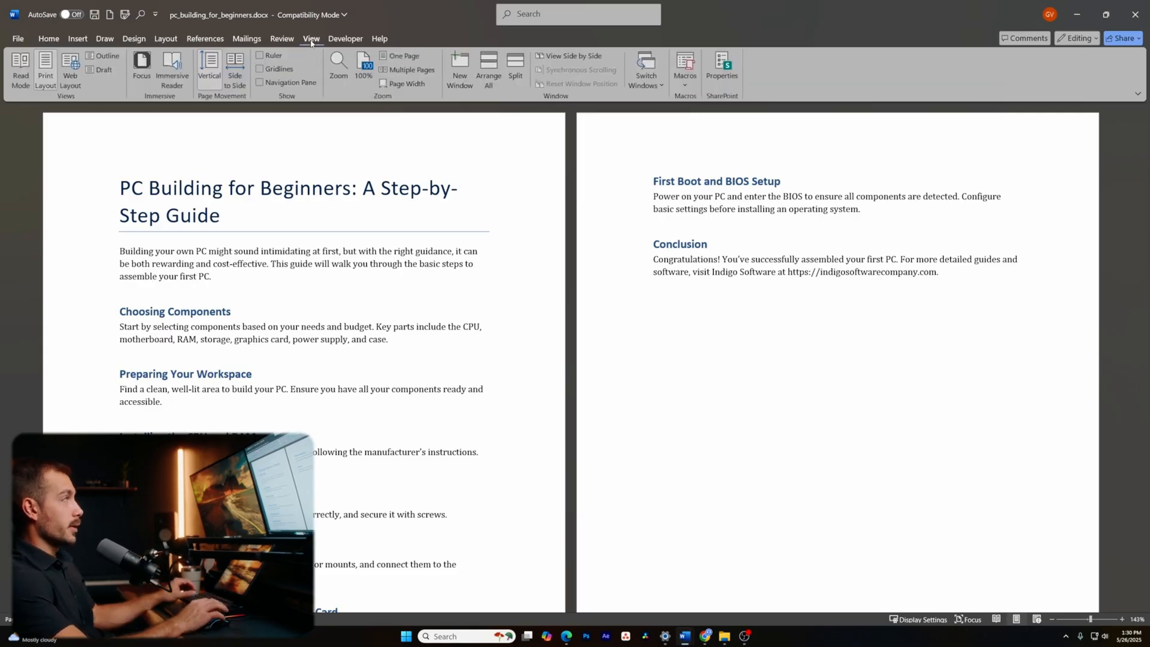
click(264, 82)
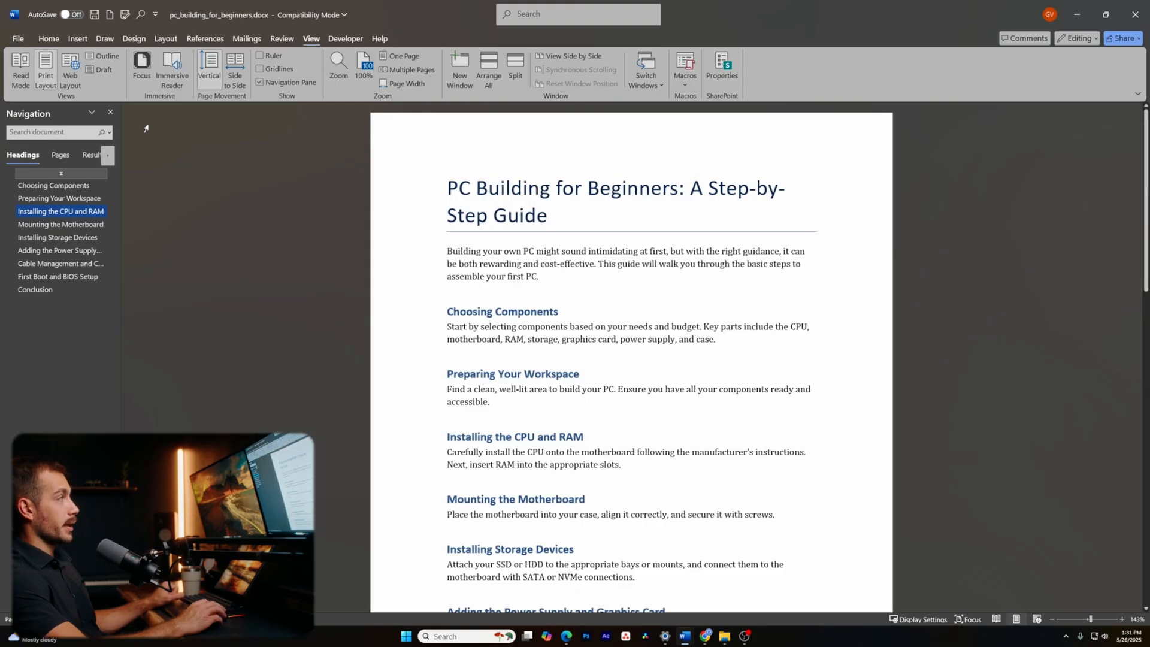
click(52, 185)
click(54, 201)
click(54, 225)
click(51, 238)
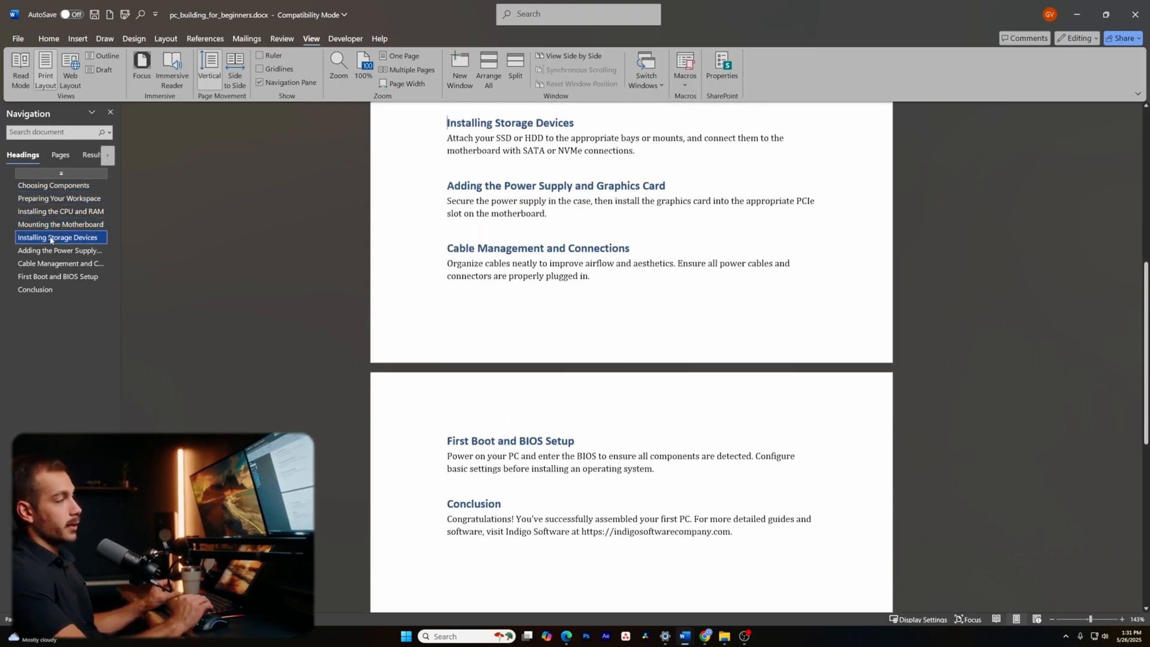
click(54, 251)
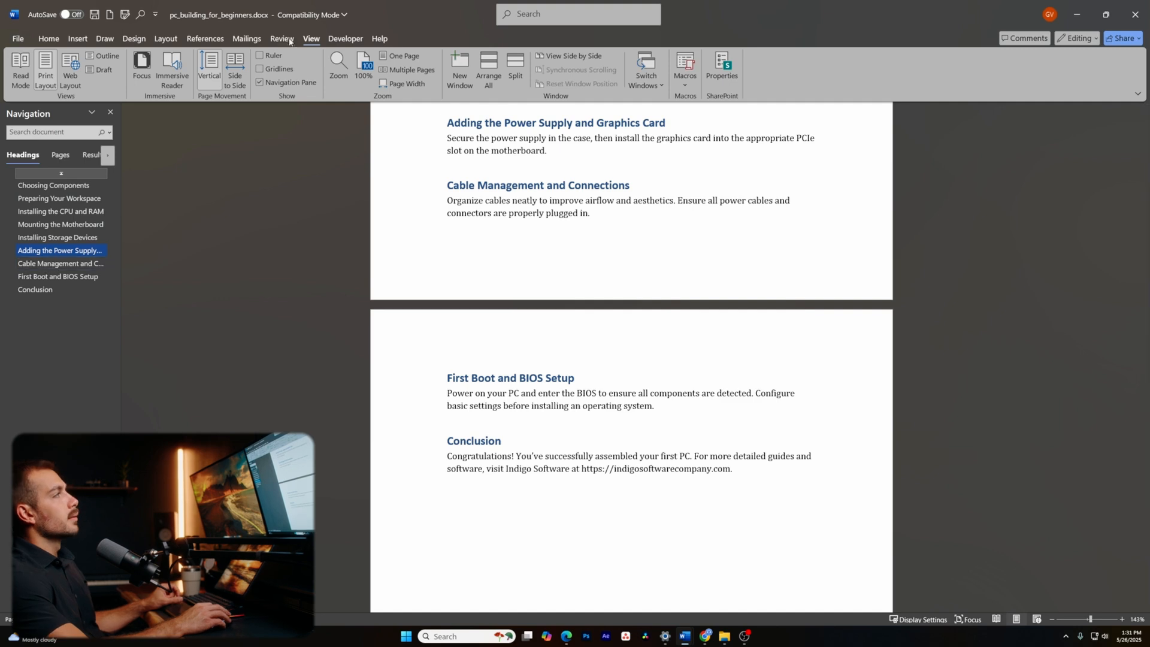
click(273, 83)
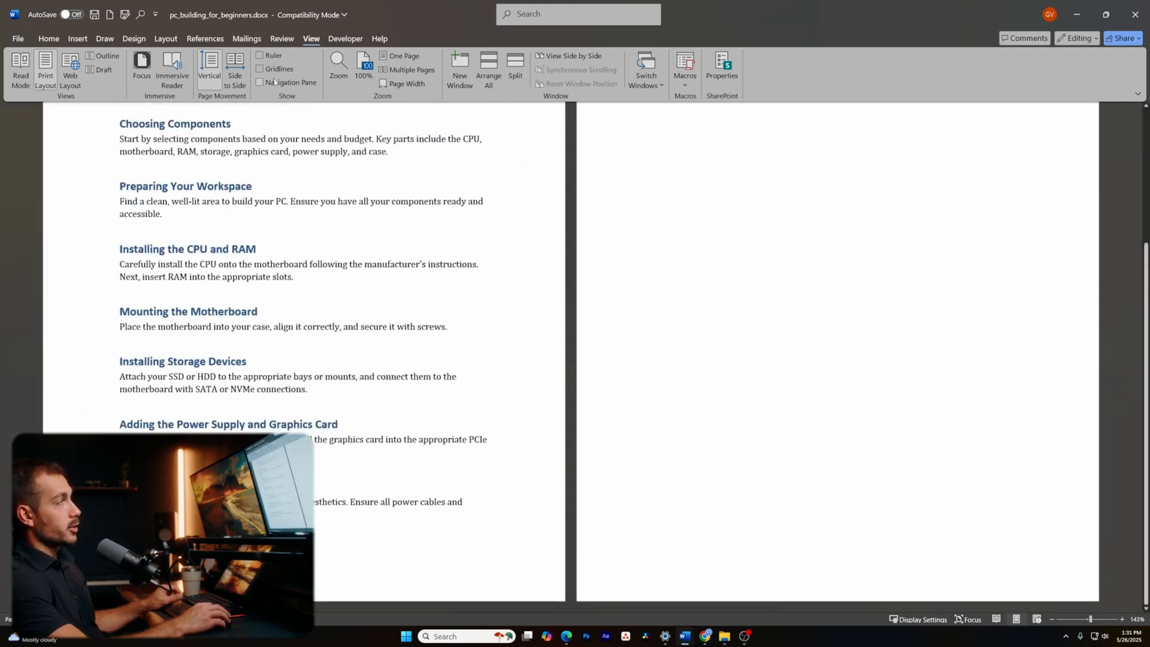
click(49, 38)
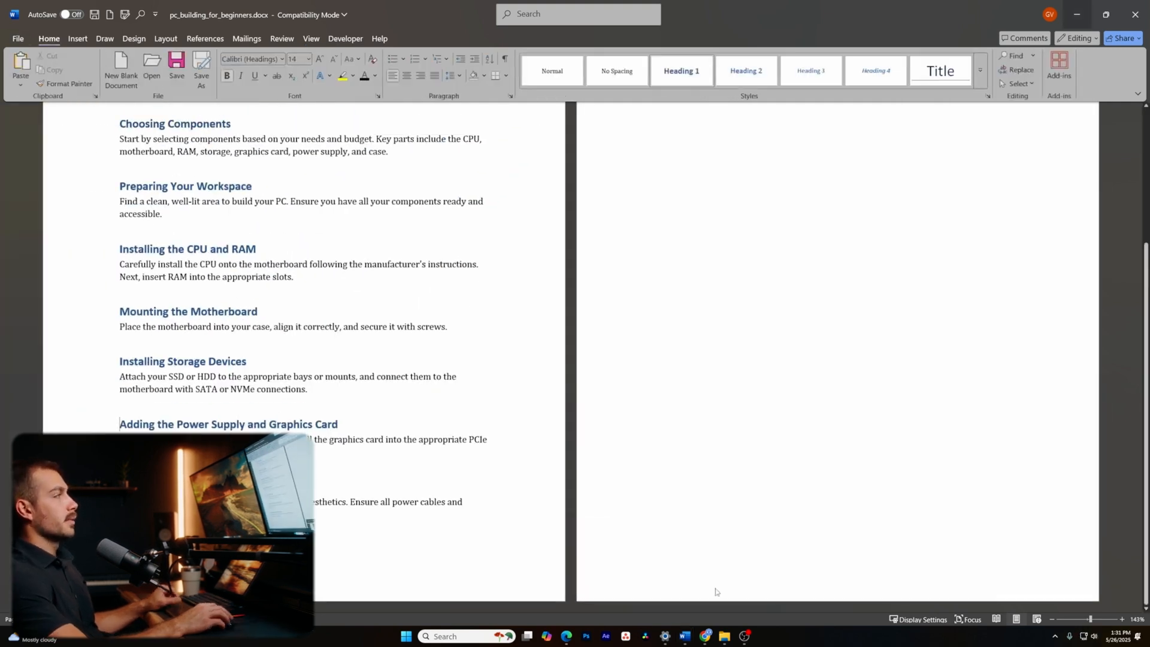
- Open random_demo_document.pdf from Downloads in the browser and add the comment 'sdf' to a phrase
click(724, 636)
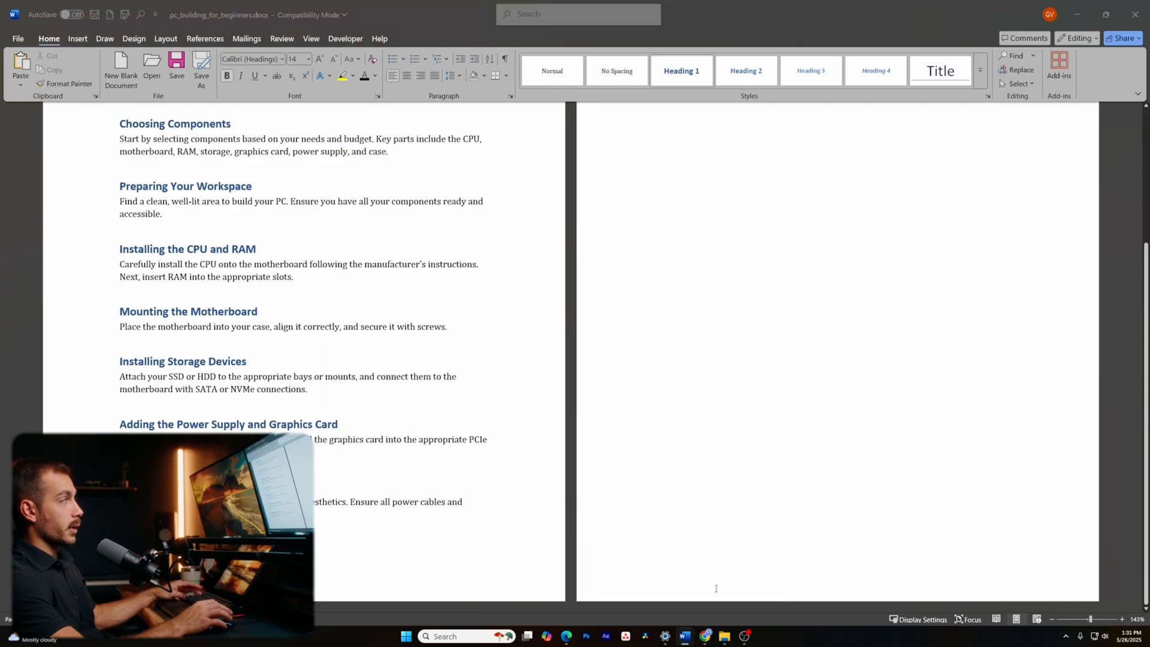
click(366, 357)
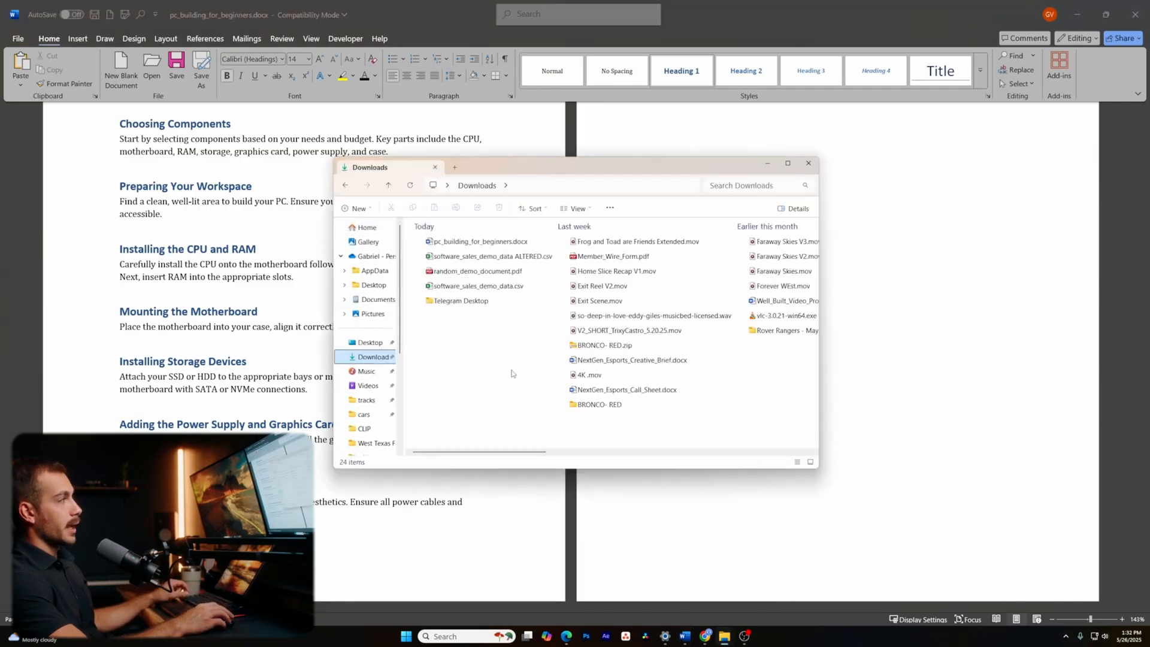
double_click(482, 271)
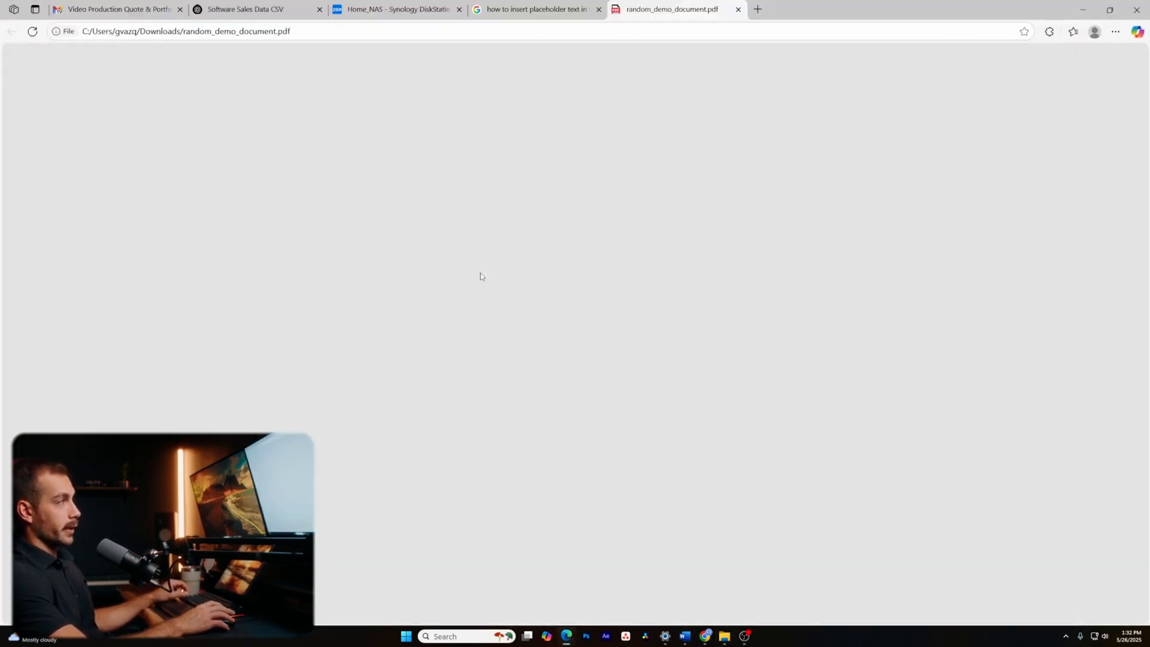
drag(639, 150, 556, 151)
click(575, 112)
text(sdf)
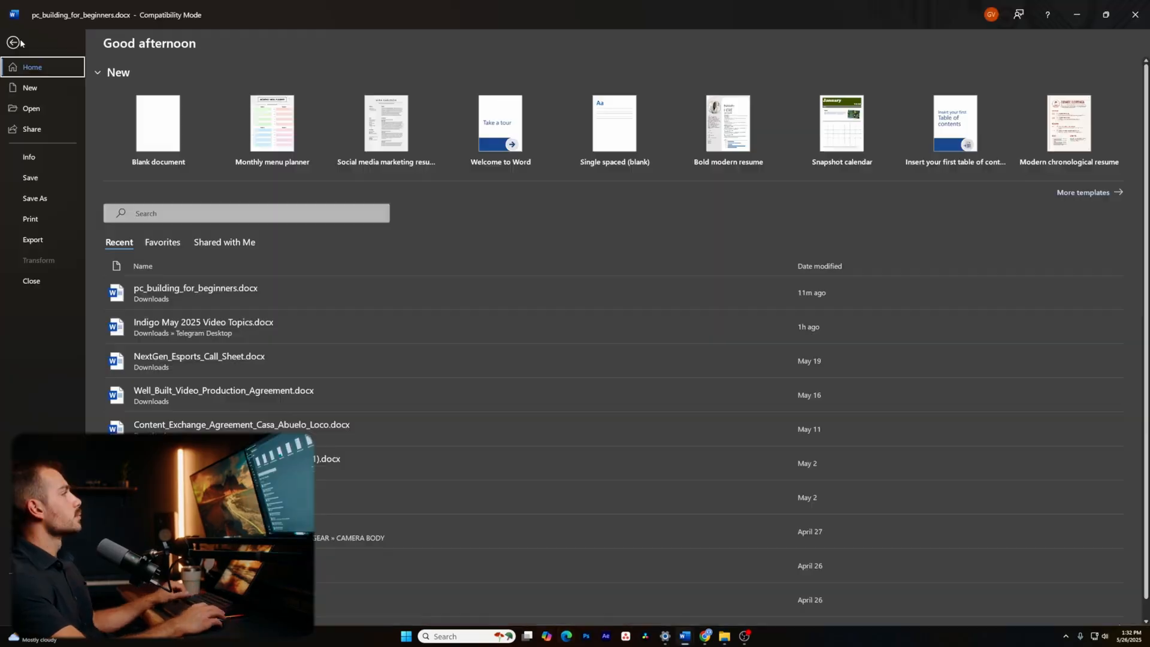
- Open random_demo_document.pdf from This PC in Word and enable editing
click(31, 108)
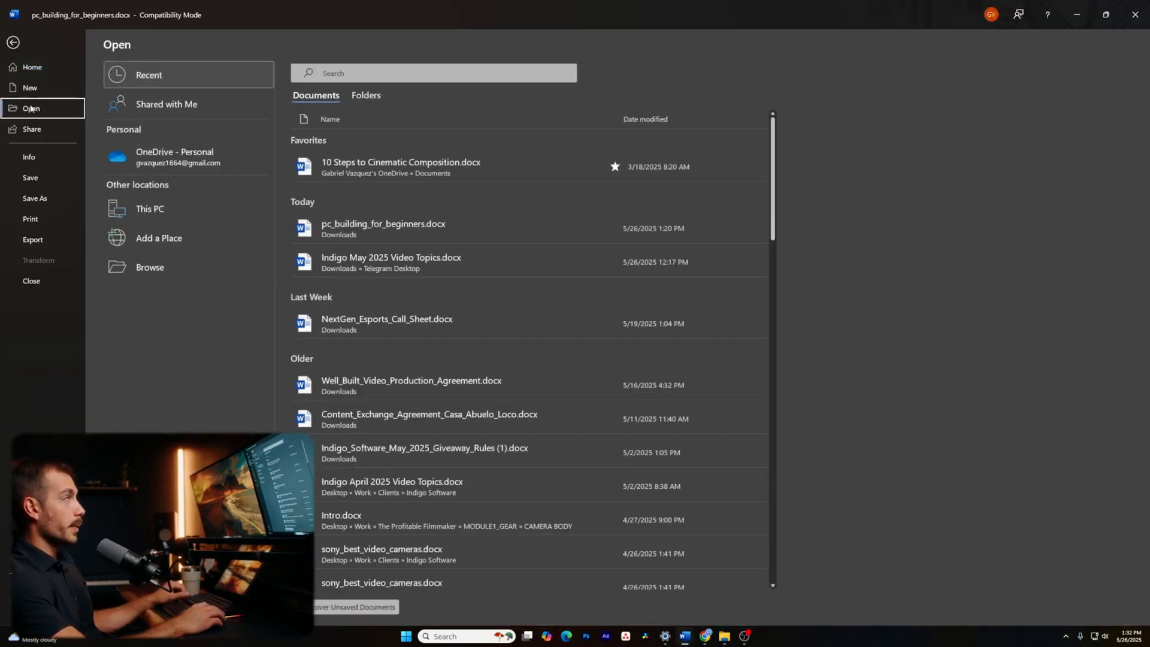
click(150, 209)
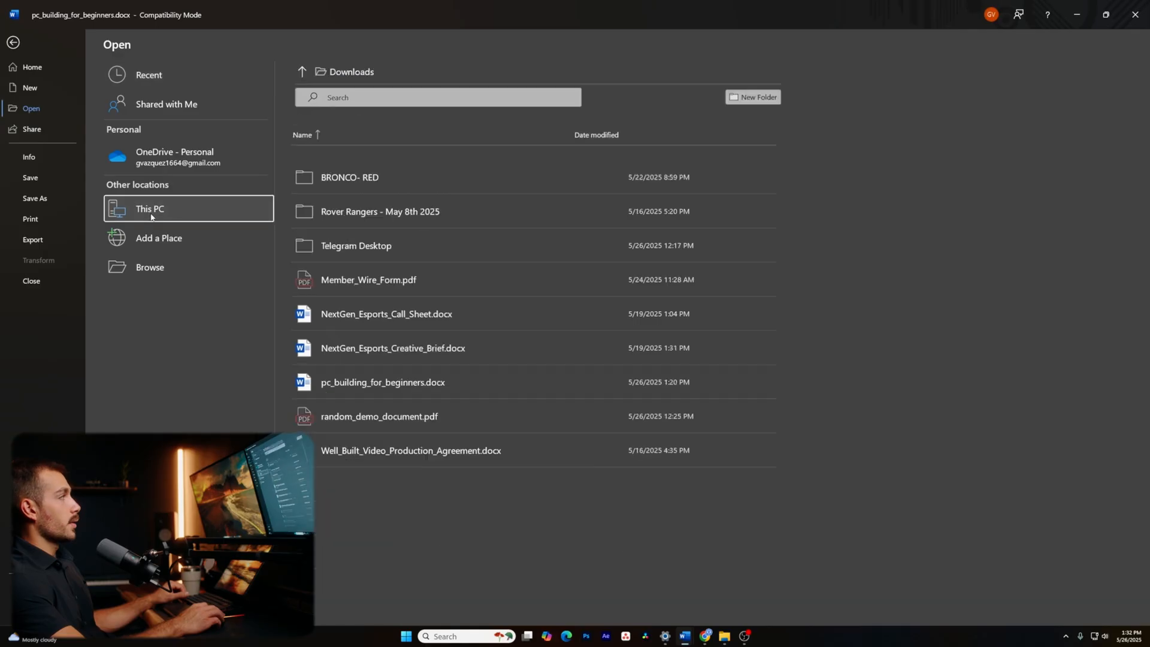
click(149, 267)
scroll(40, 241, up, 3)
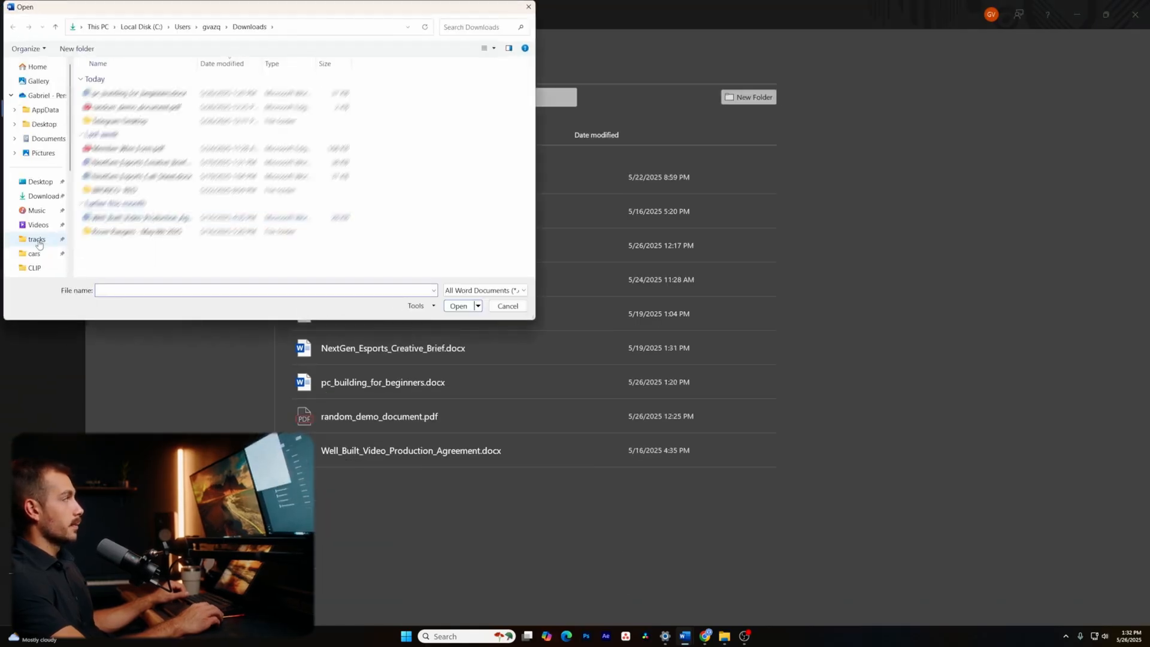
click(126, 108)
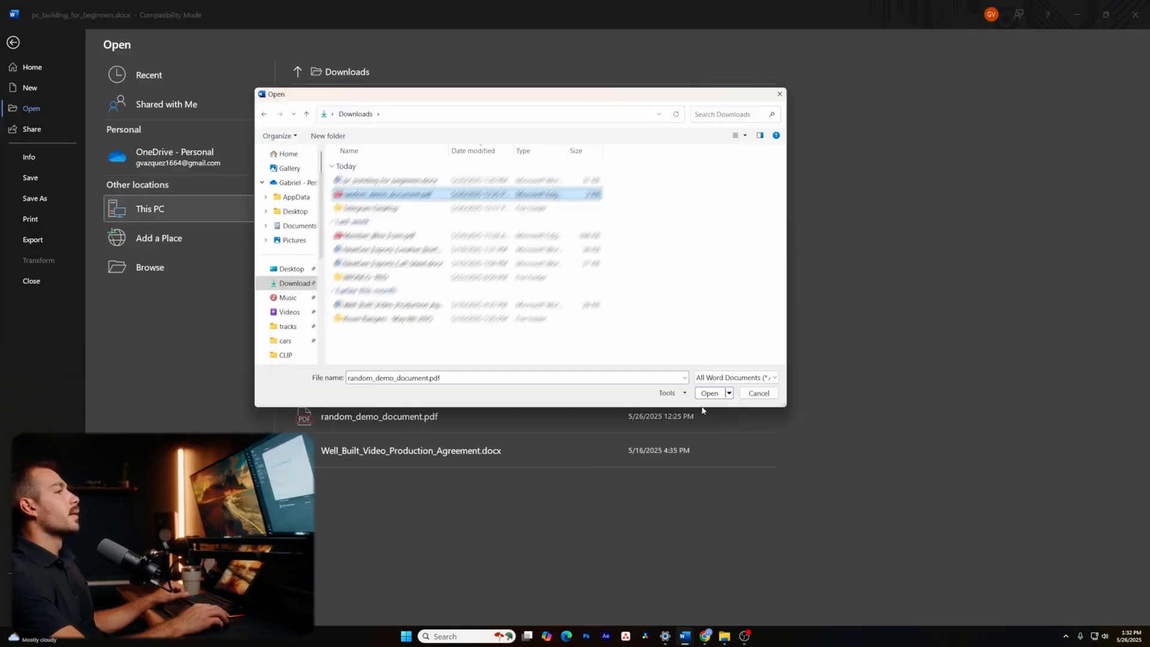
click(712, 393)
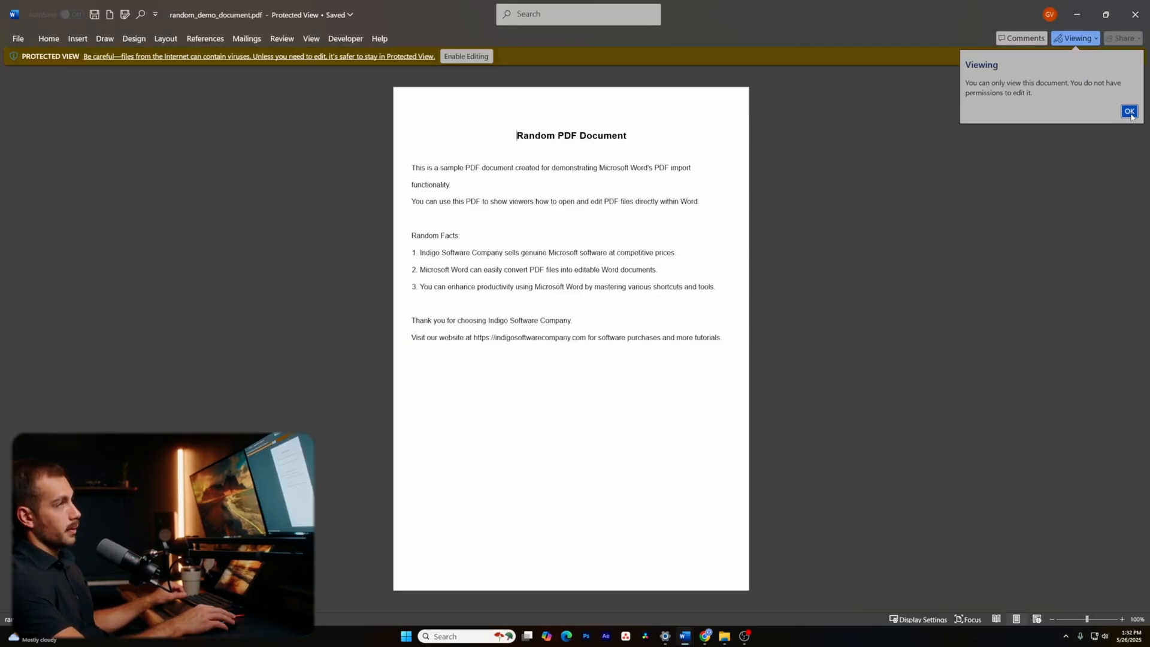
click(1130, 112)
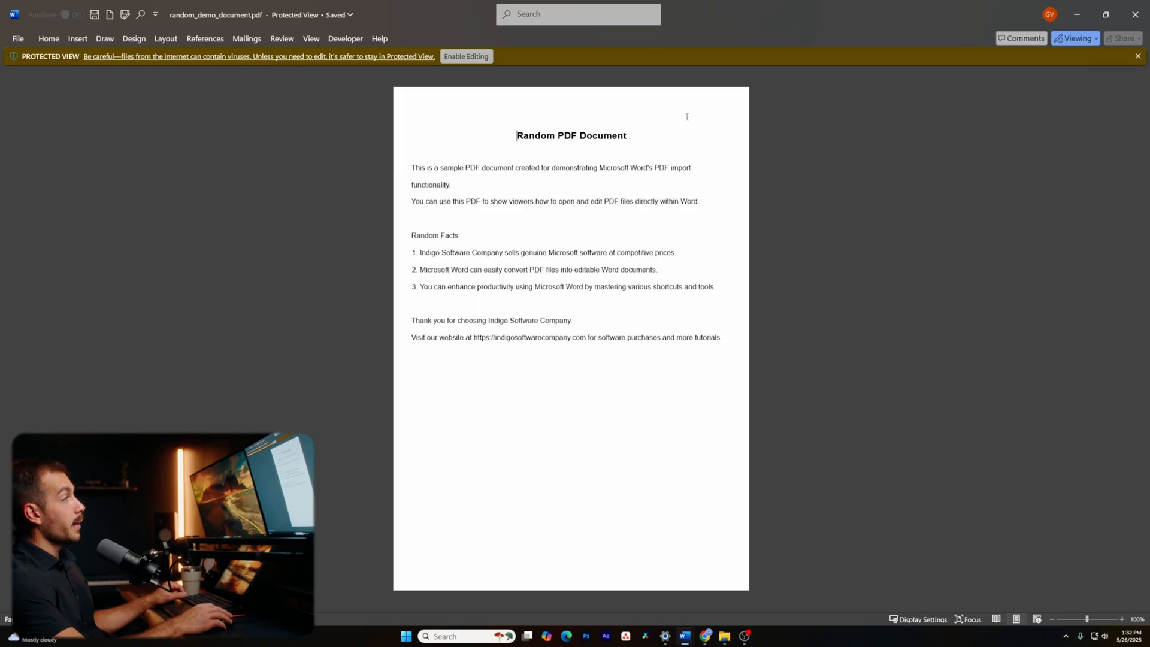
click(469, 56)
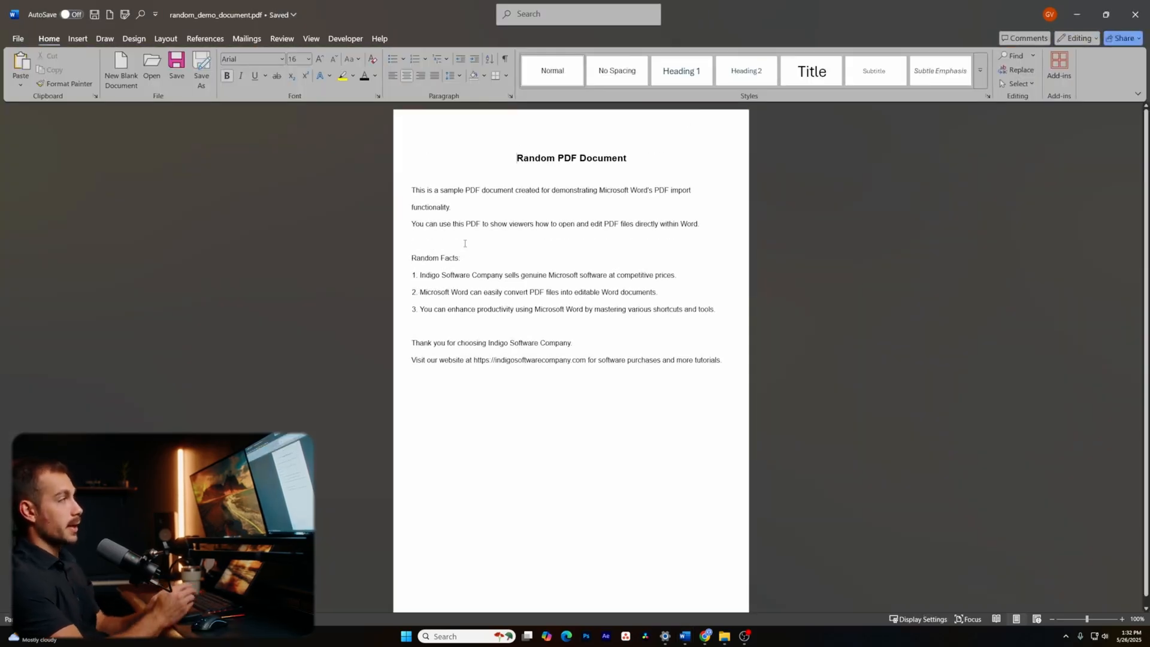
- Select the document's two introductory lines, then clear the selection
drag(413, 190, 518, 239)
click(517, 238)
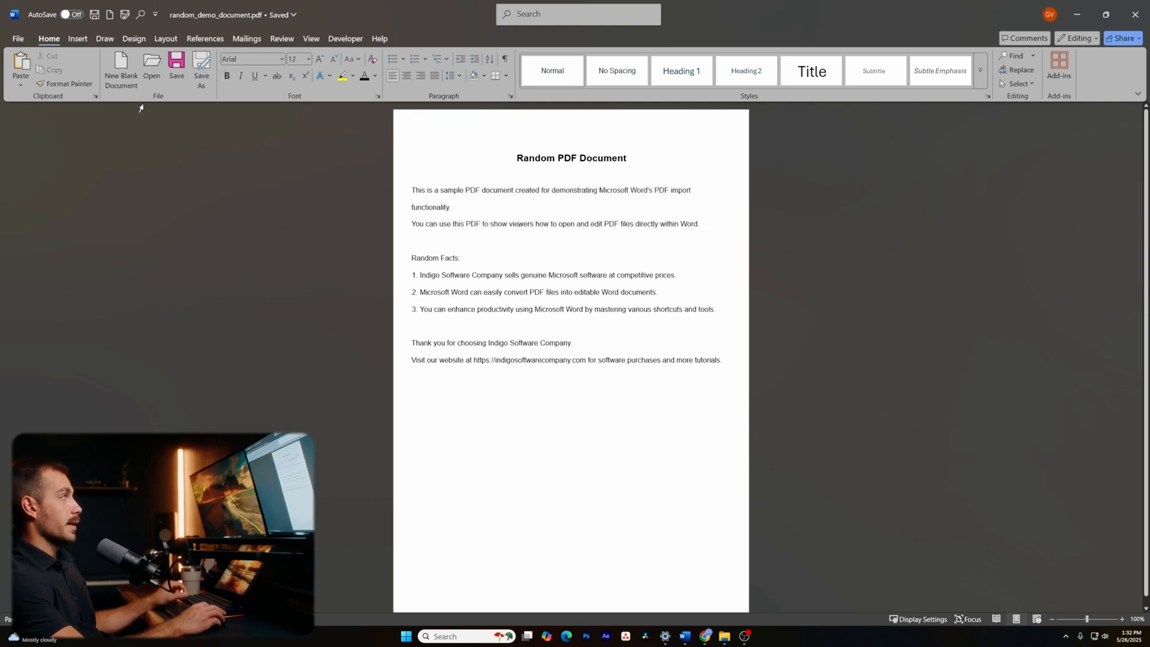
click(19, 39)
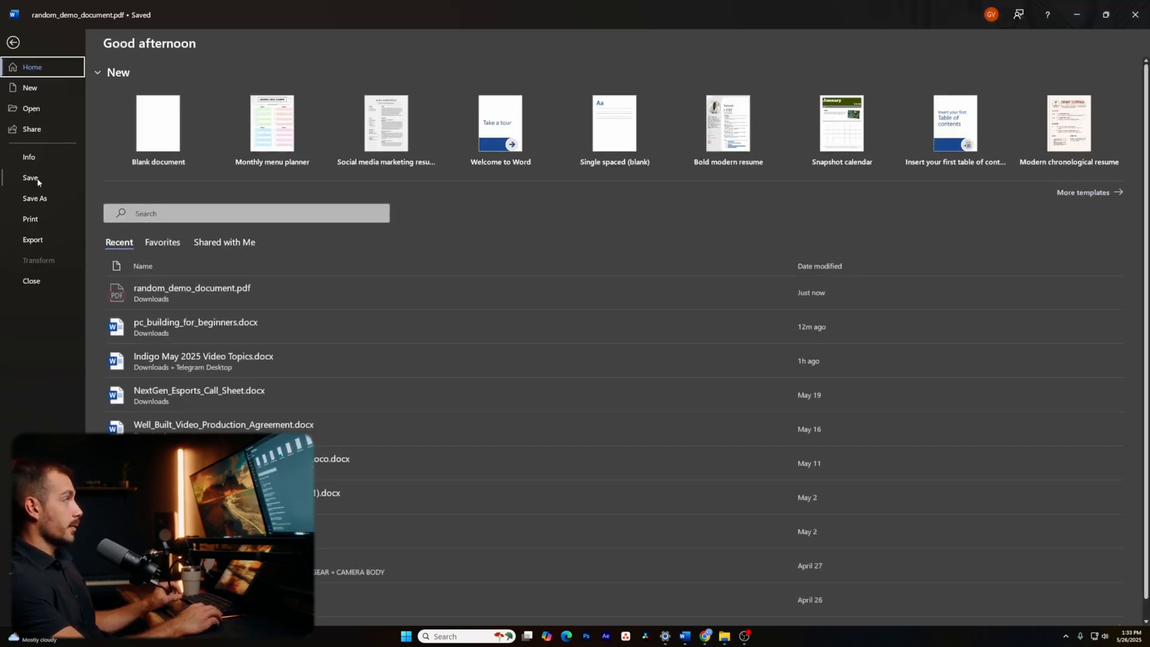
- Save the converted document on This PC with the PDF (*.pdf) file type
click(34, 197)
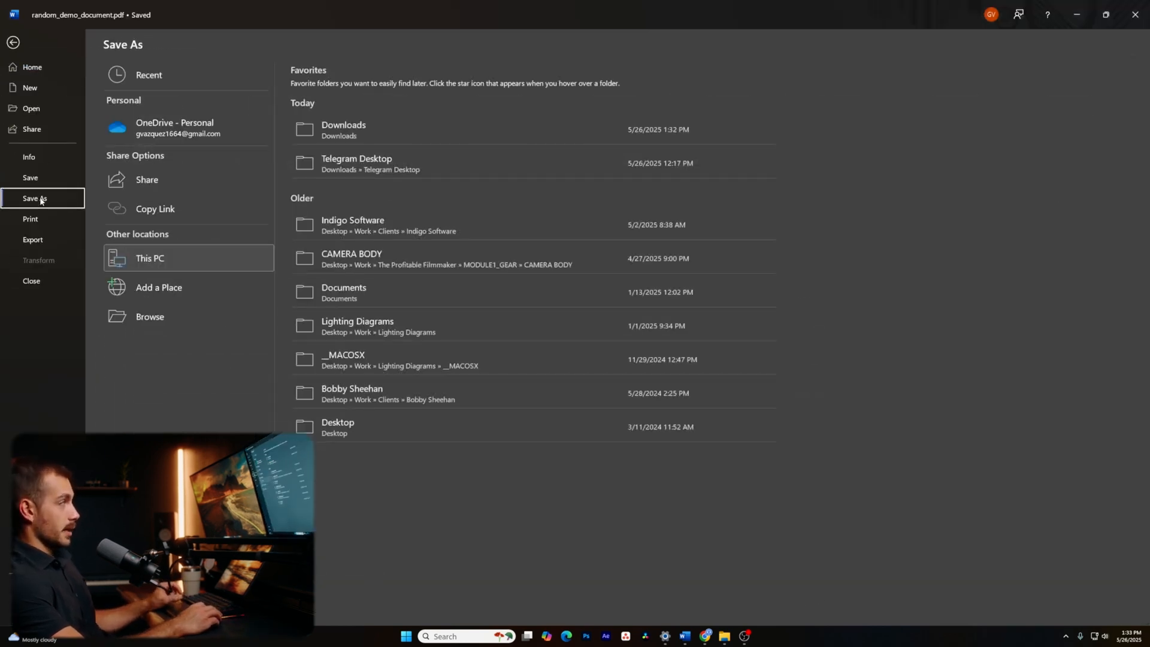
click(246, 261)
click(485, 266)
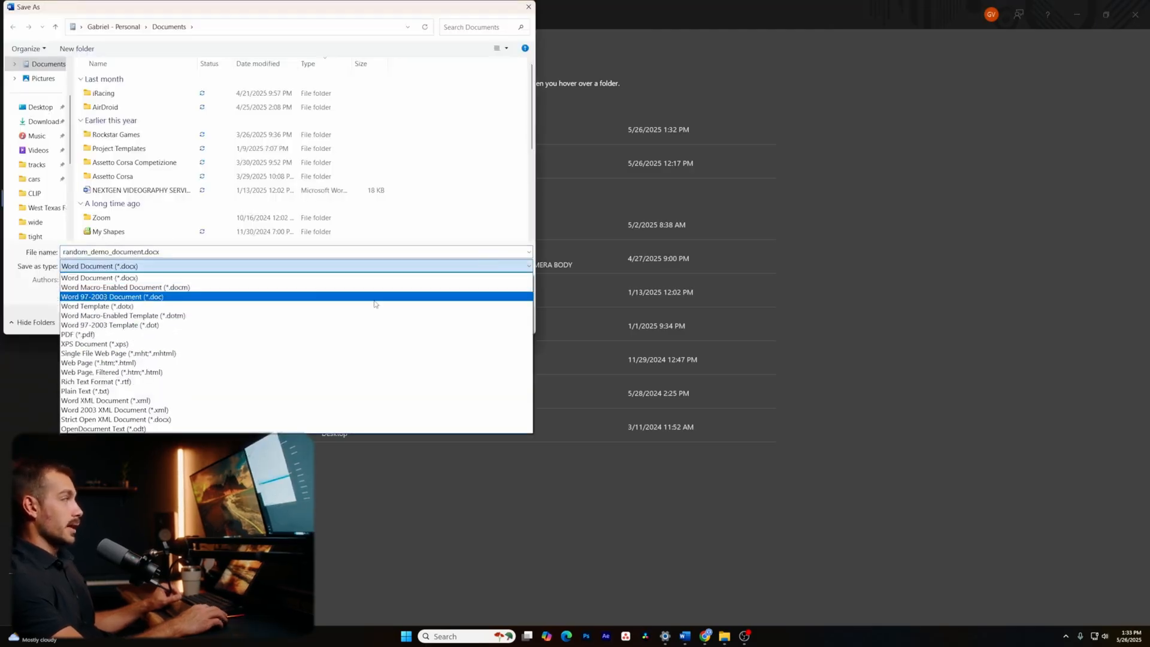
click(160, 335)
click(467, 380)
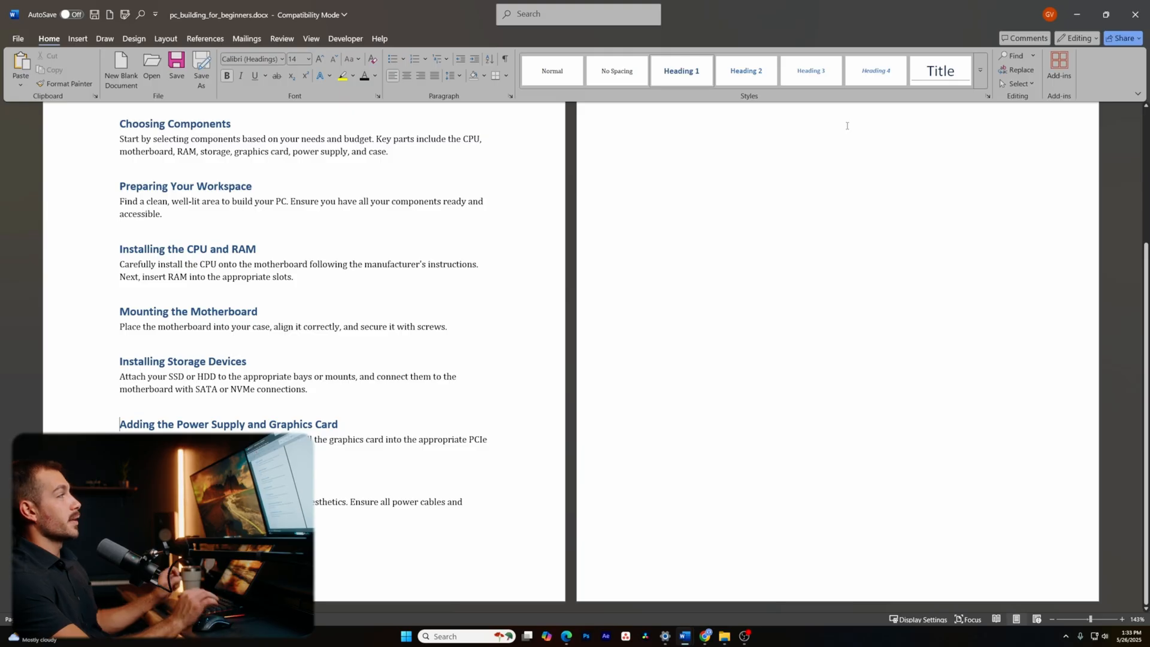
- Share the guide via OneDrive - Personal, then close the panel after the storage-quota upload failure
scroll(435, 345, up, 3)
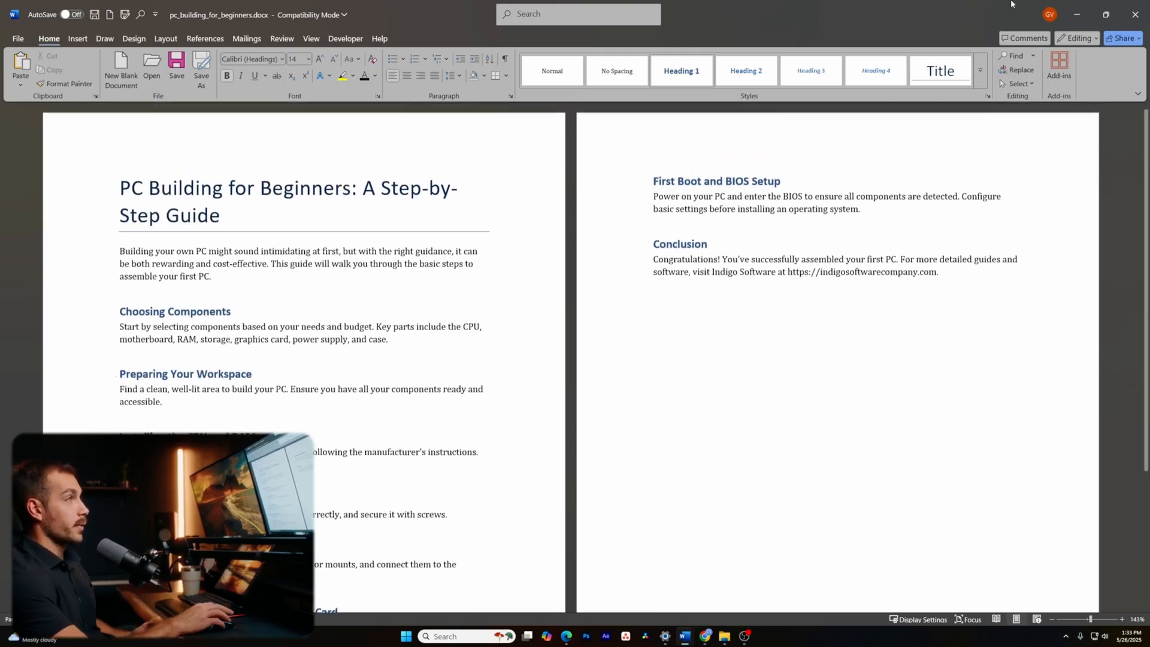
click(1124, 38)
click(1091, 56)
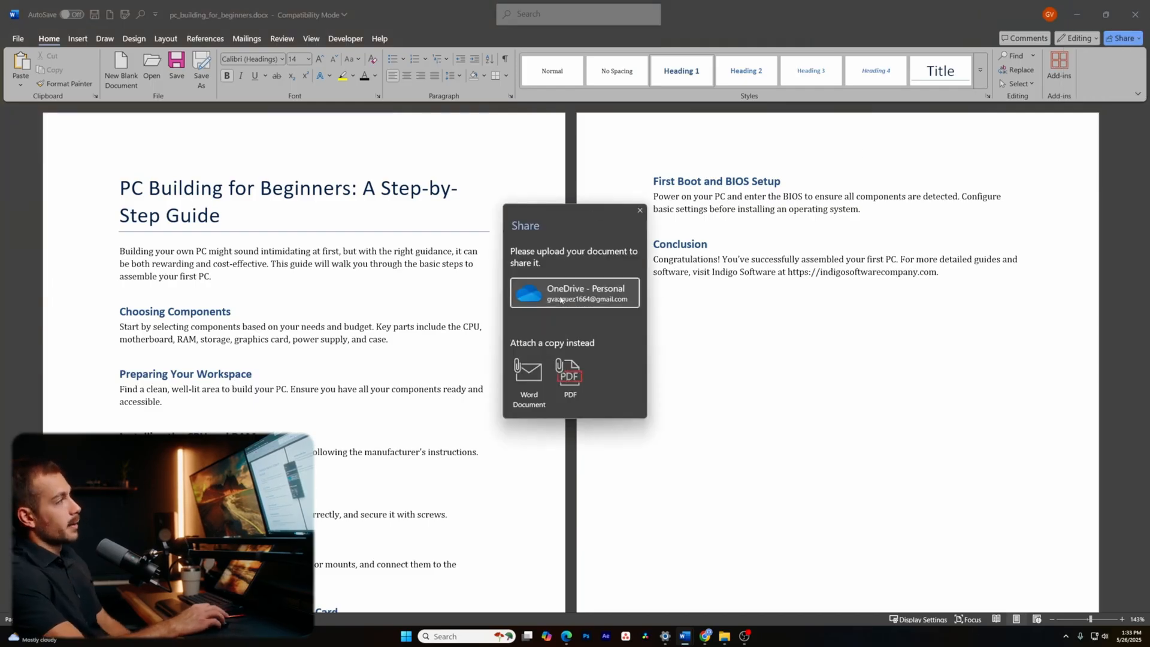
click(560, 300)
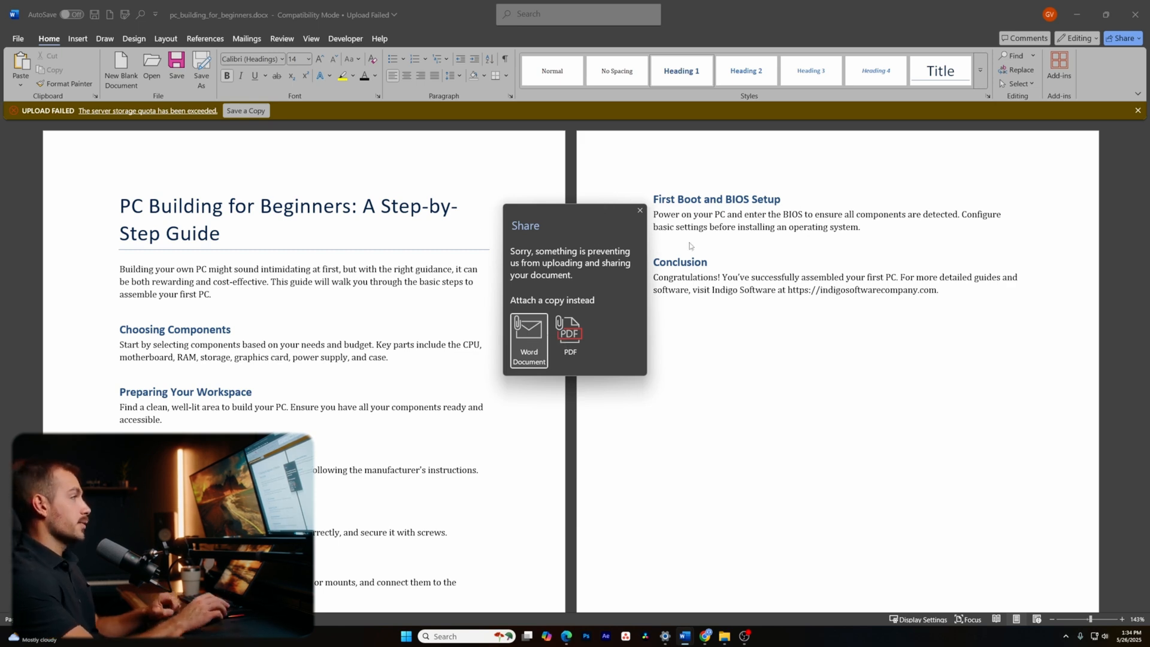
click(639, 210)
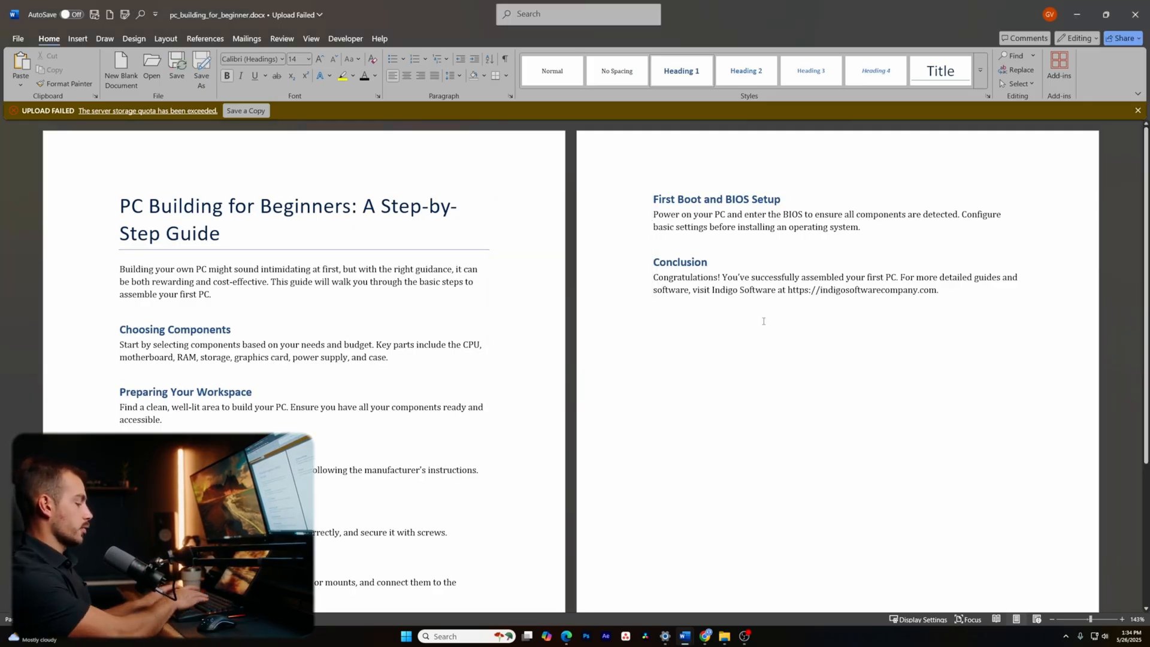
- Replace all three occurrences of 'CPU' with 'Processor' in Find and Replace and dismiss the count message
key(ctrl+h)
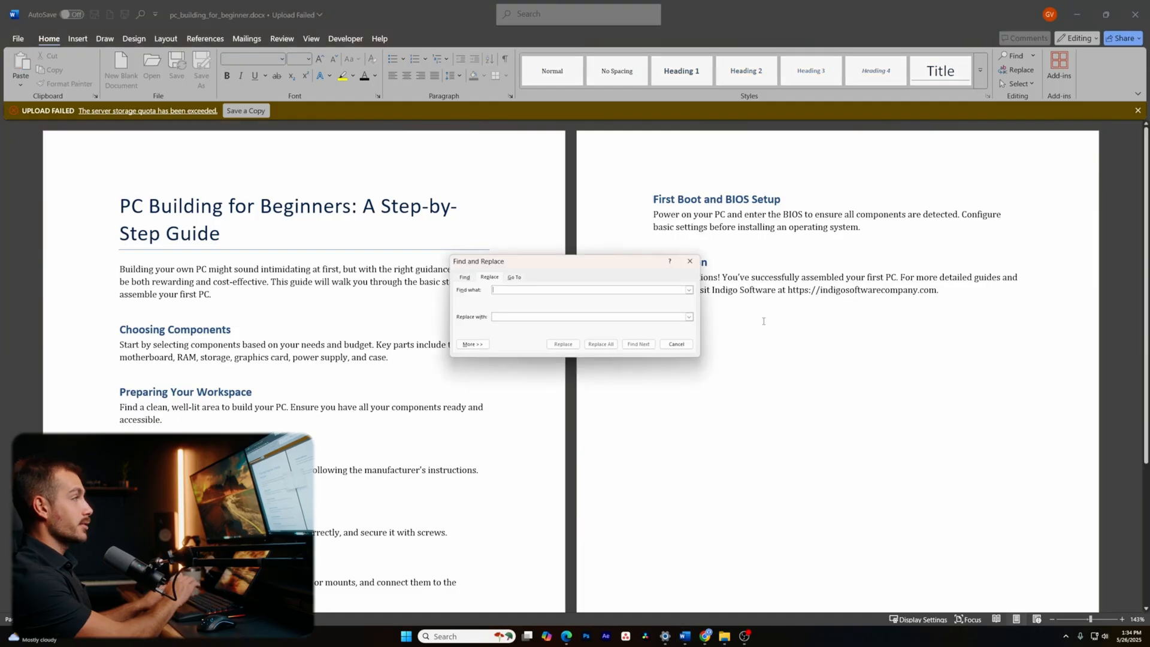
click(656, 317)
click(563, 291)
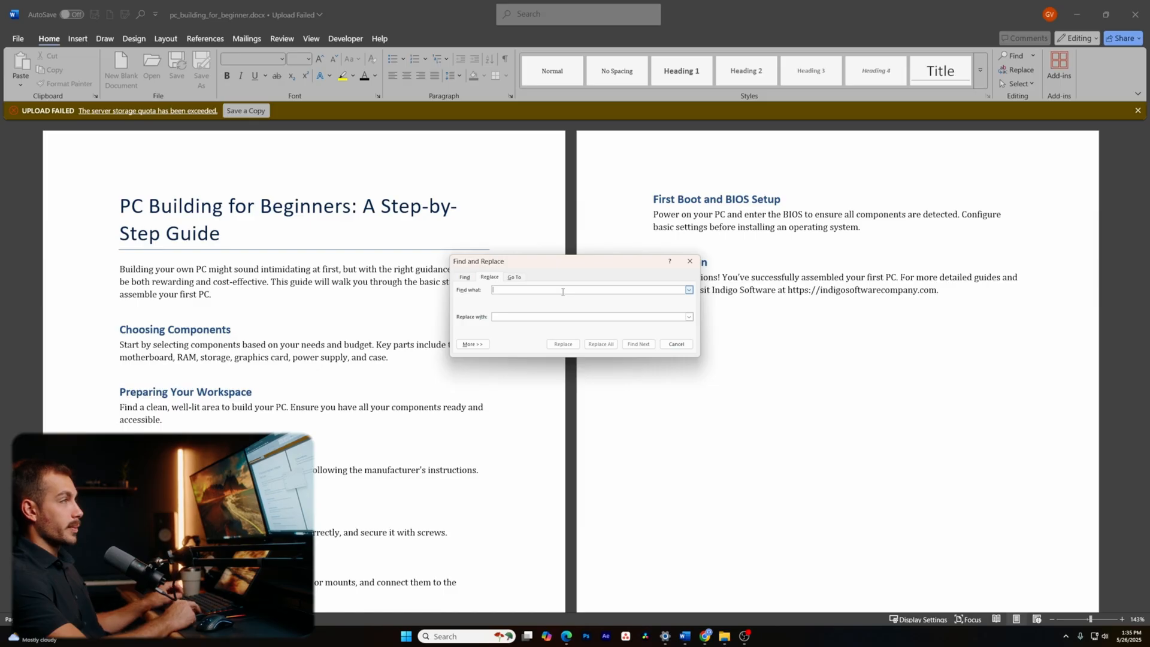
text(CPU)
click(511, 317)
text(Processor)
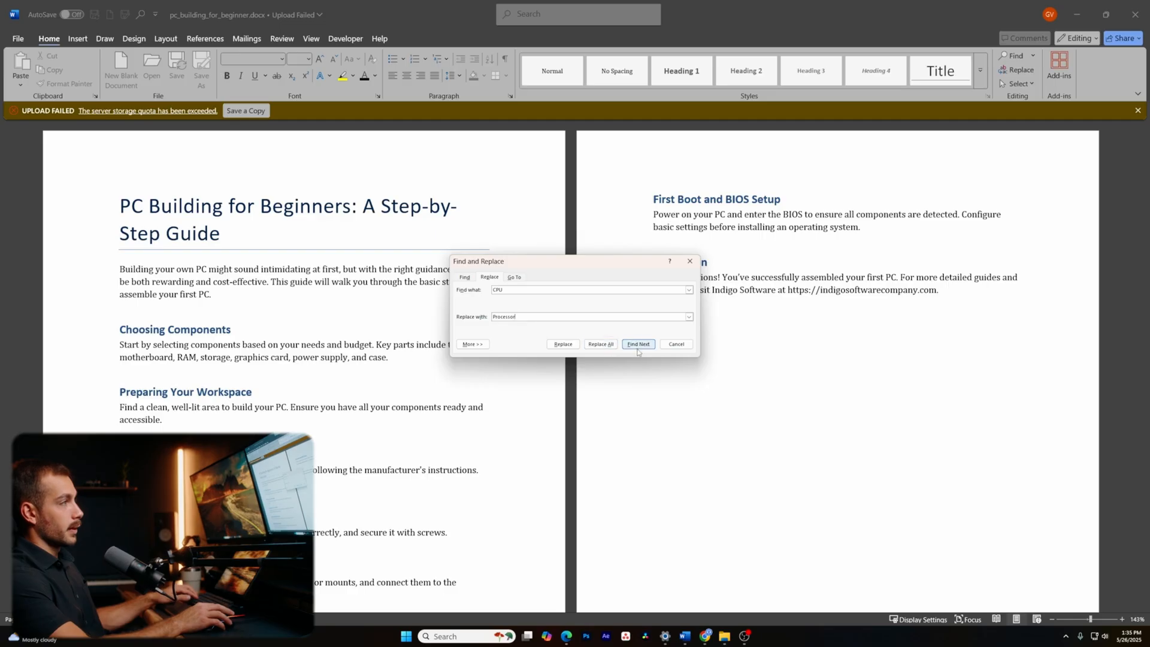
click(597, 346)
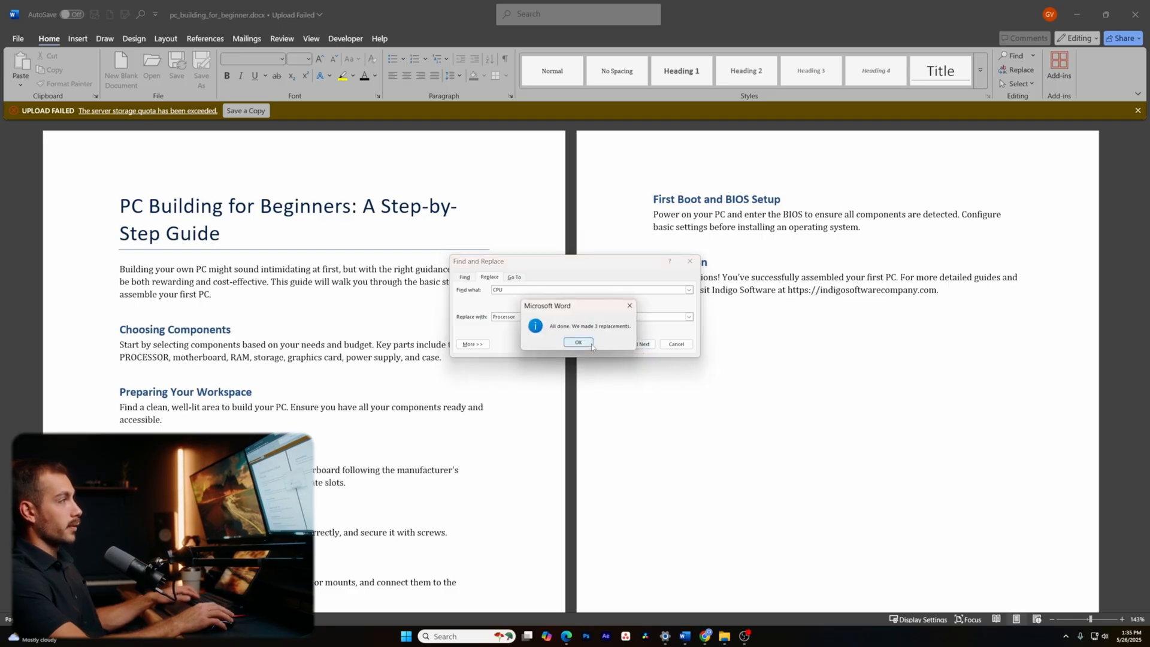
click(592, 346)
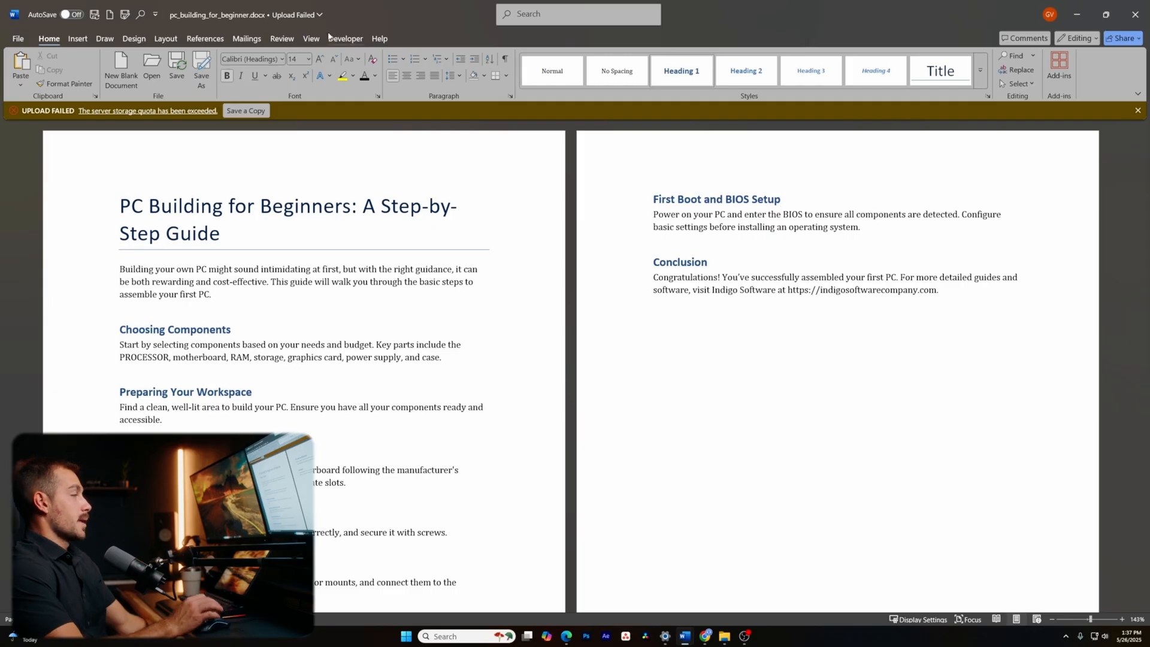
- Split the window from the View tab and scroll the lower pane to the storage and power supply sections
click(309, 39)
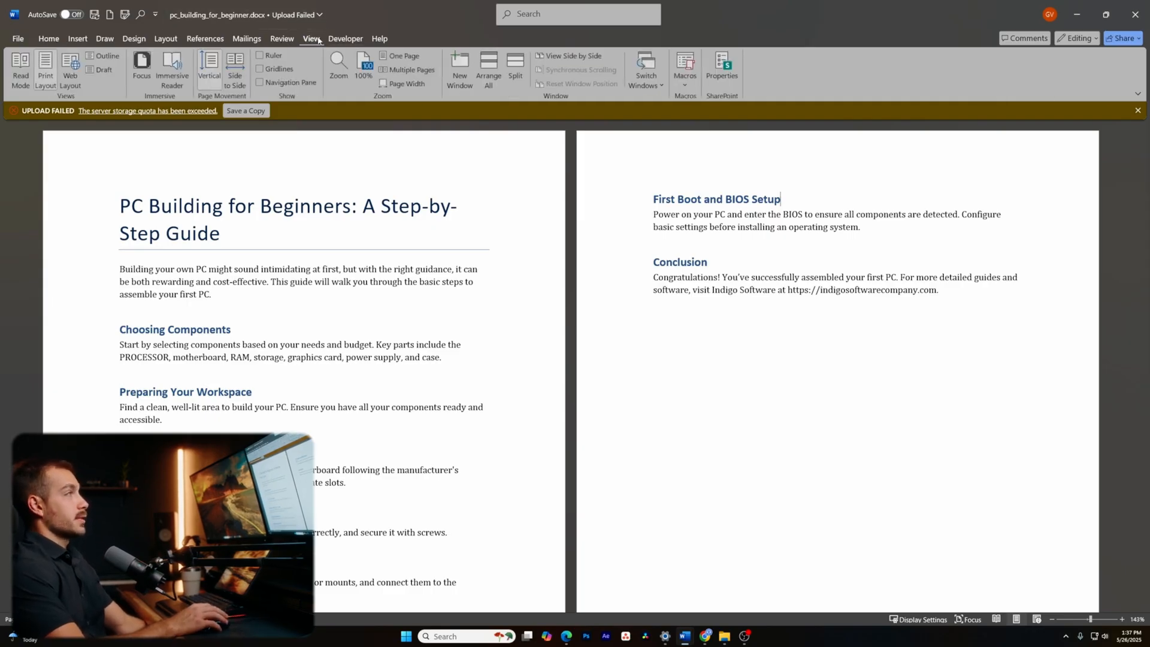
click(516, 70)
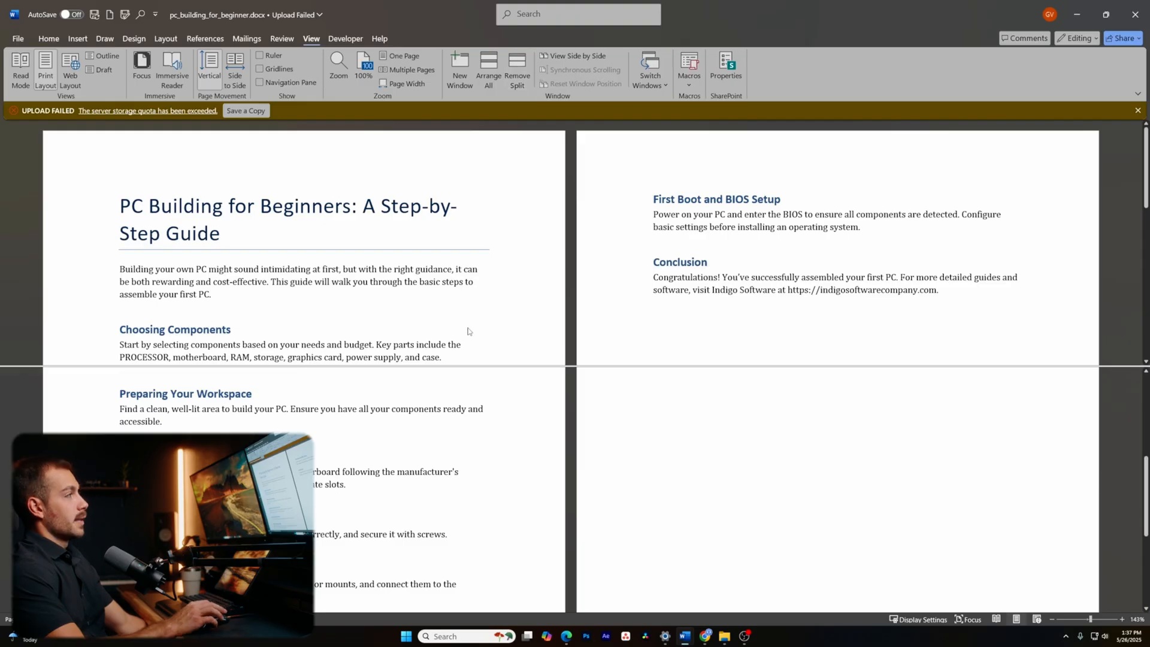
scroll(502, 415, up, 5)
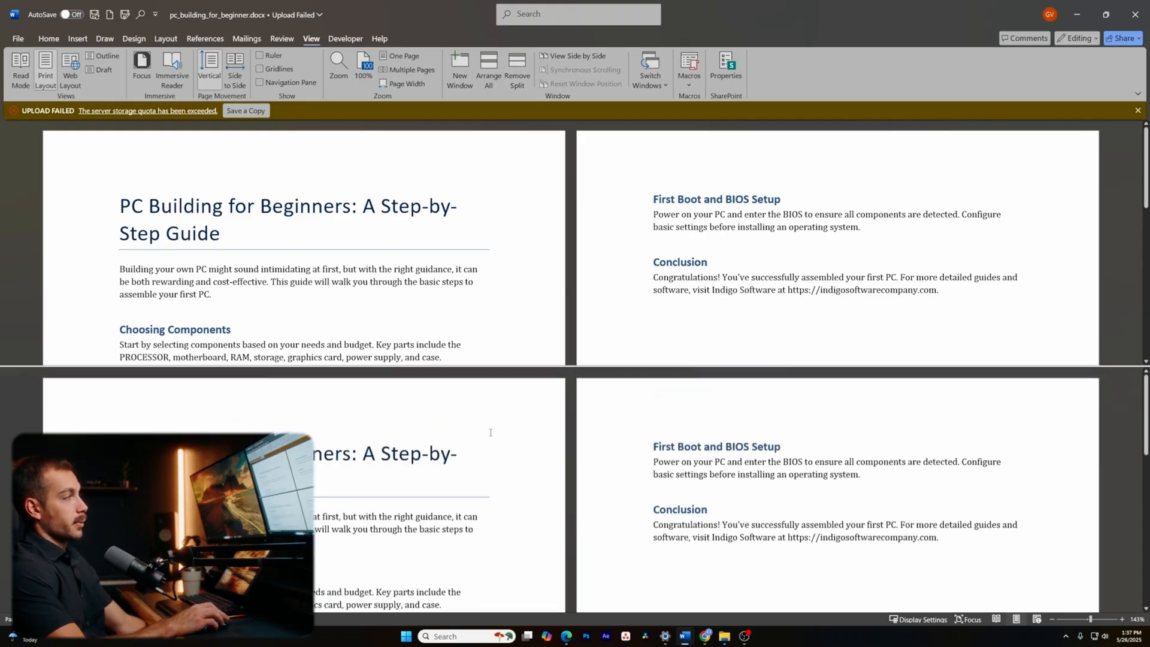
scroll(350, 531, down, 10)
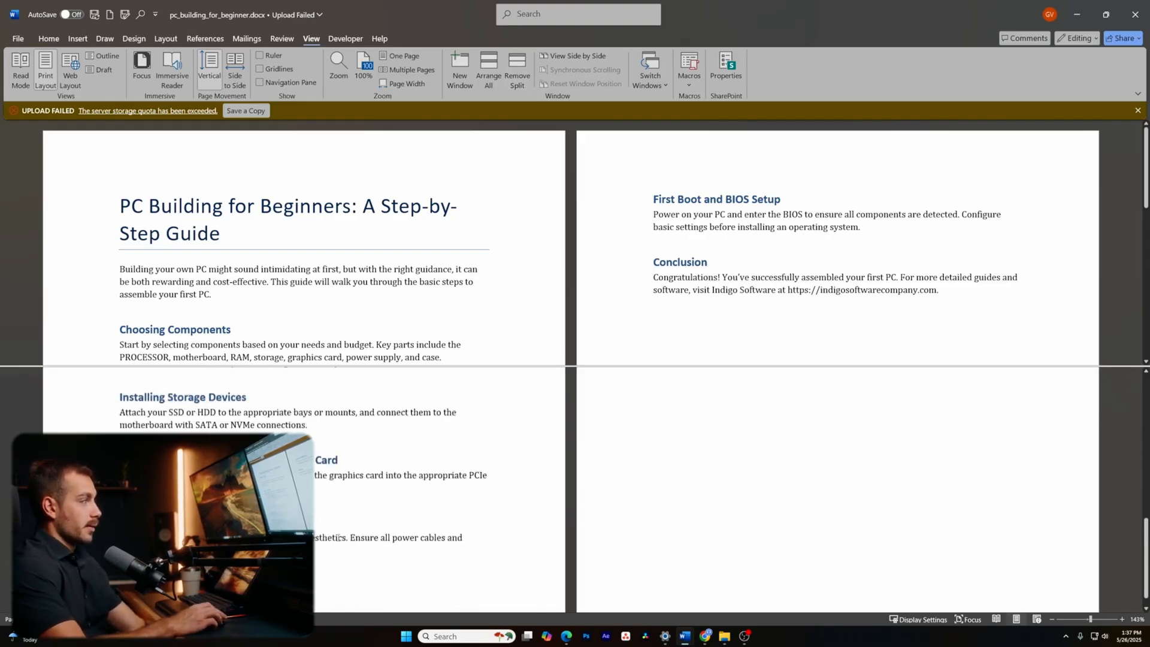
scroll(336, 538, up, 1)
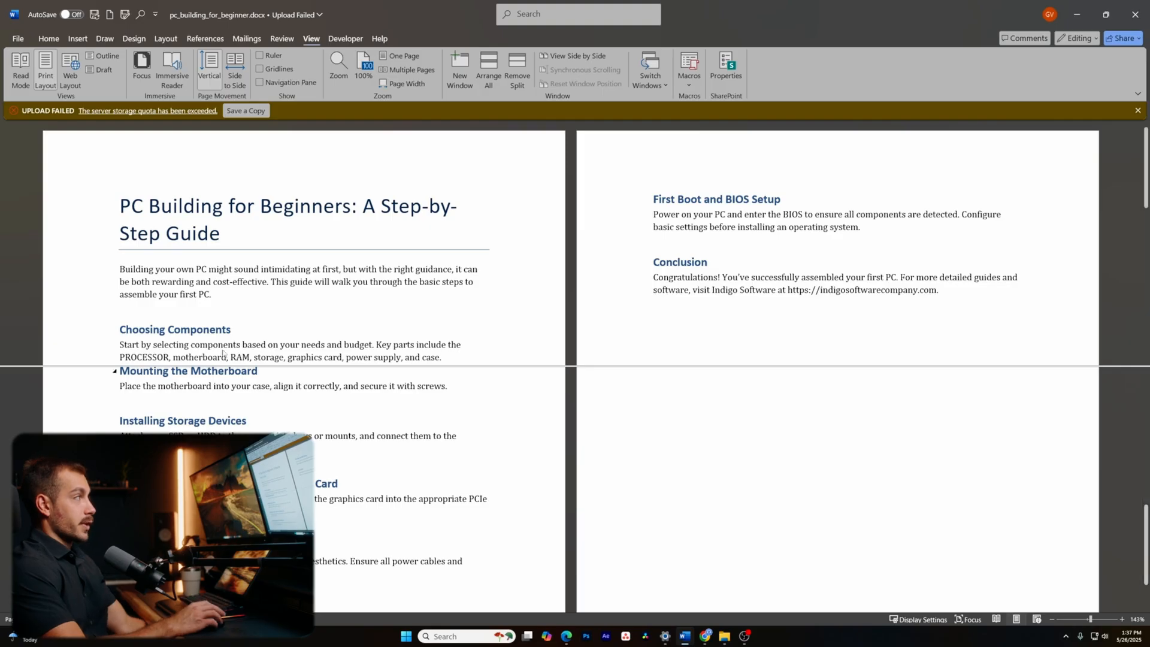
drag(221, 234, 119, 205)
scroll(419, 479, down, 1)
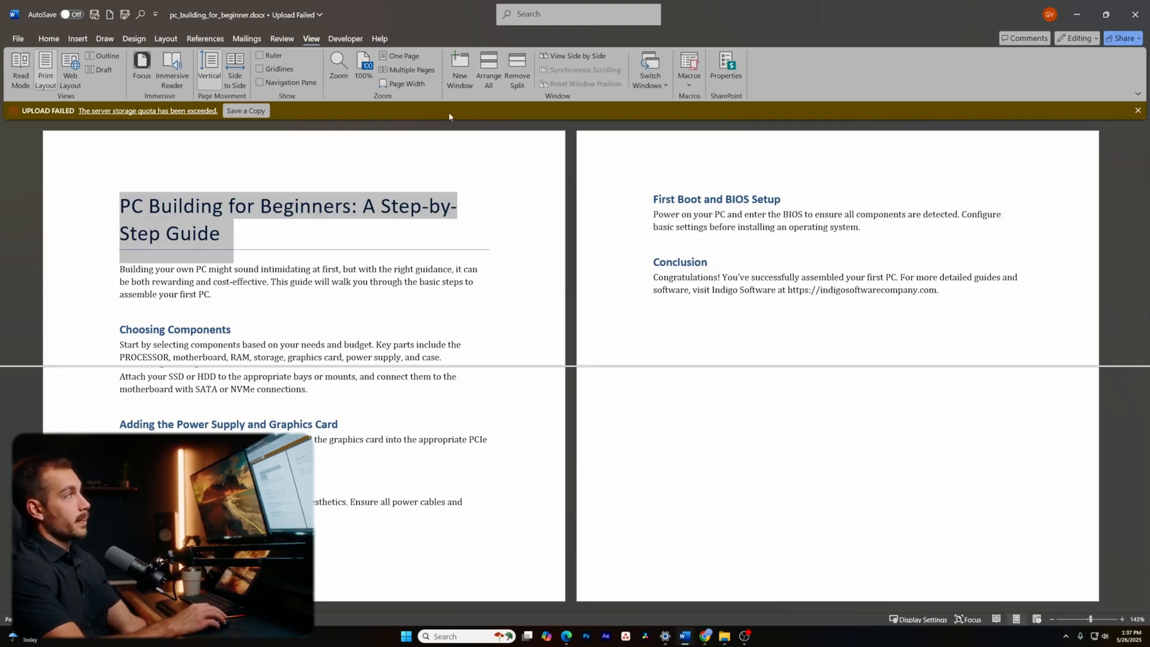
- Remove the split and add an empty paragraph after the Conclusion text
click(517, 70)
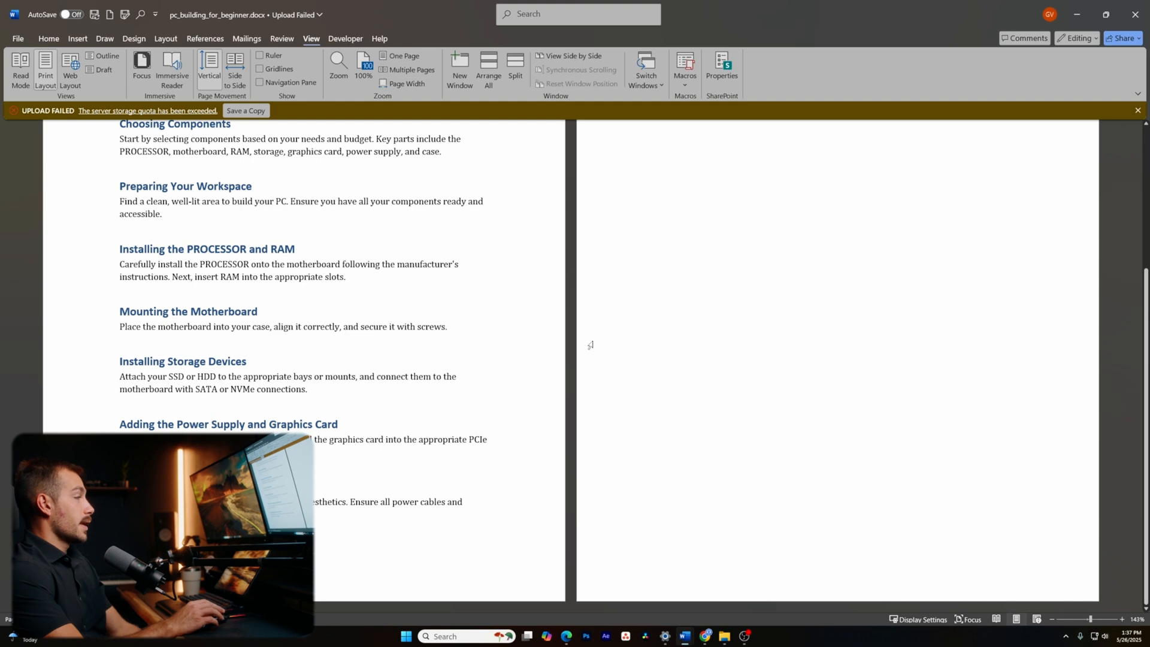
scroll(590, 345, up, 4)
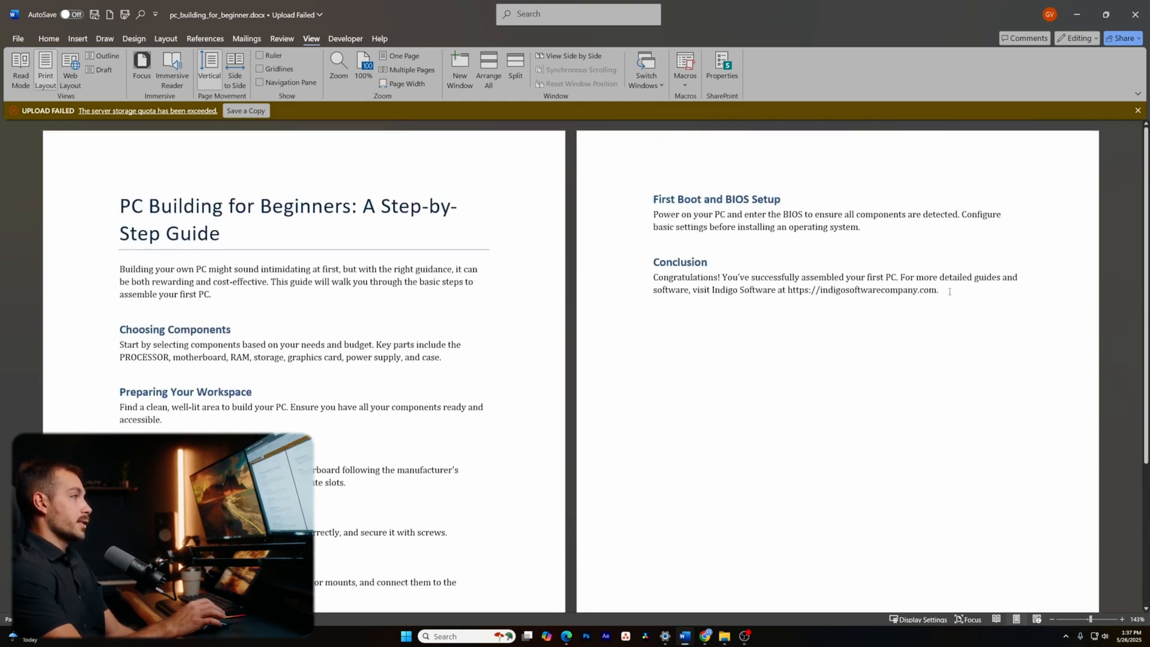
click(949, 291)
key(Return)
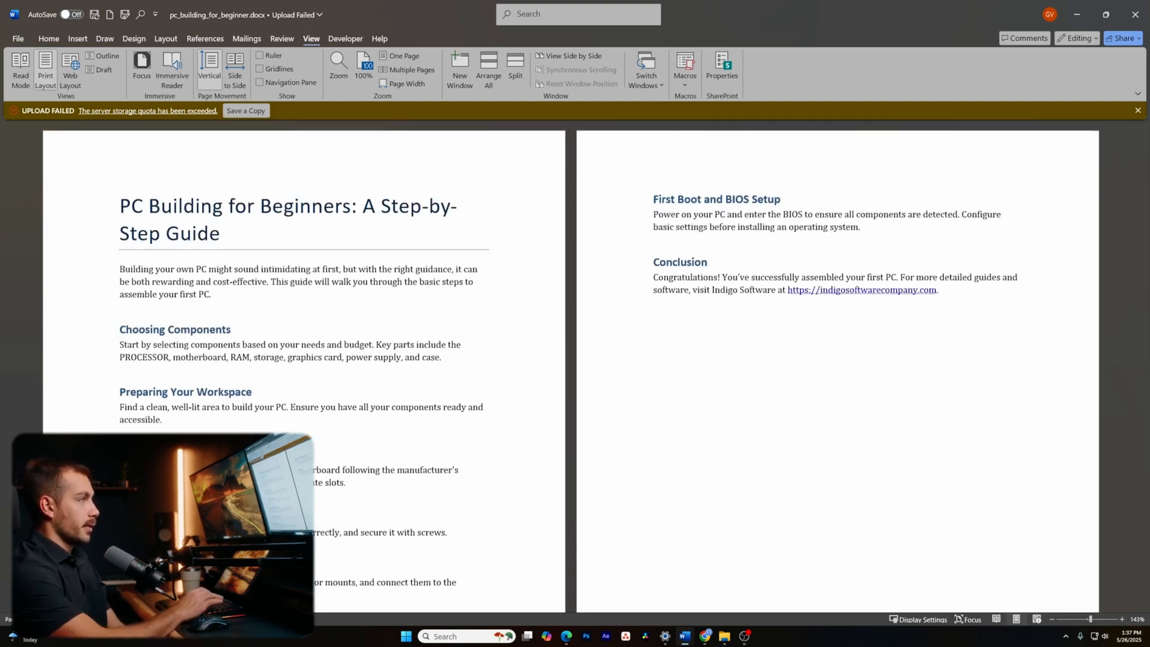
click(77, 38)
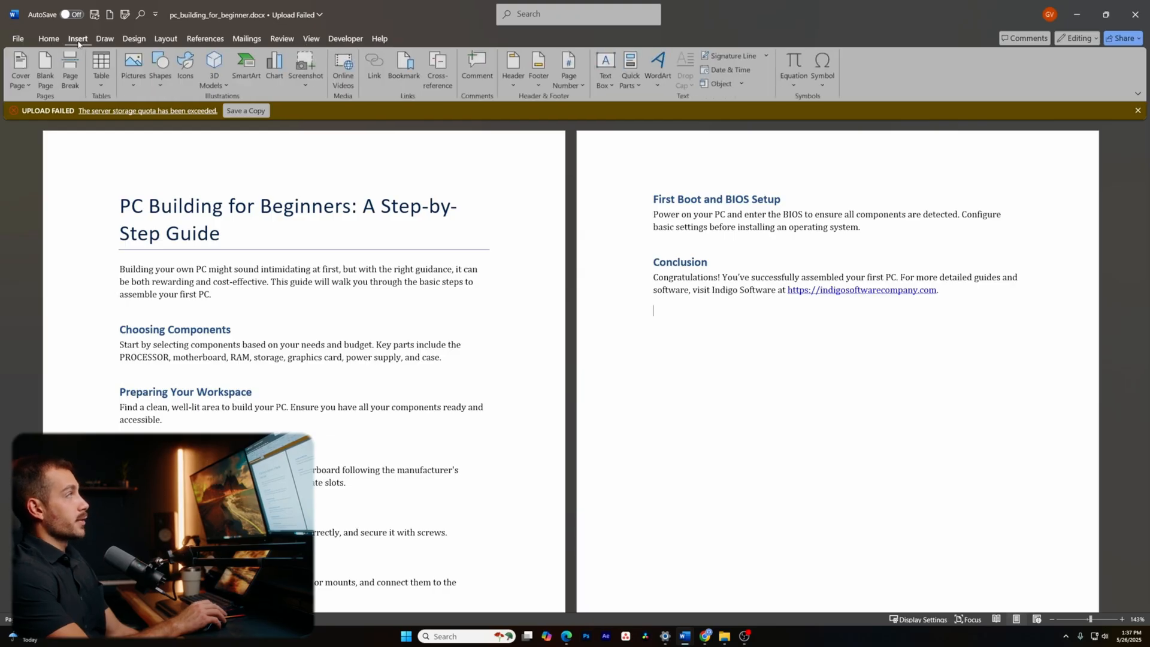
- Insert an empty 5-column by 3-row table below the Conclusion paragraph
click(101, 70)
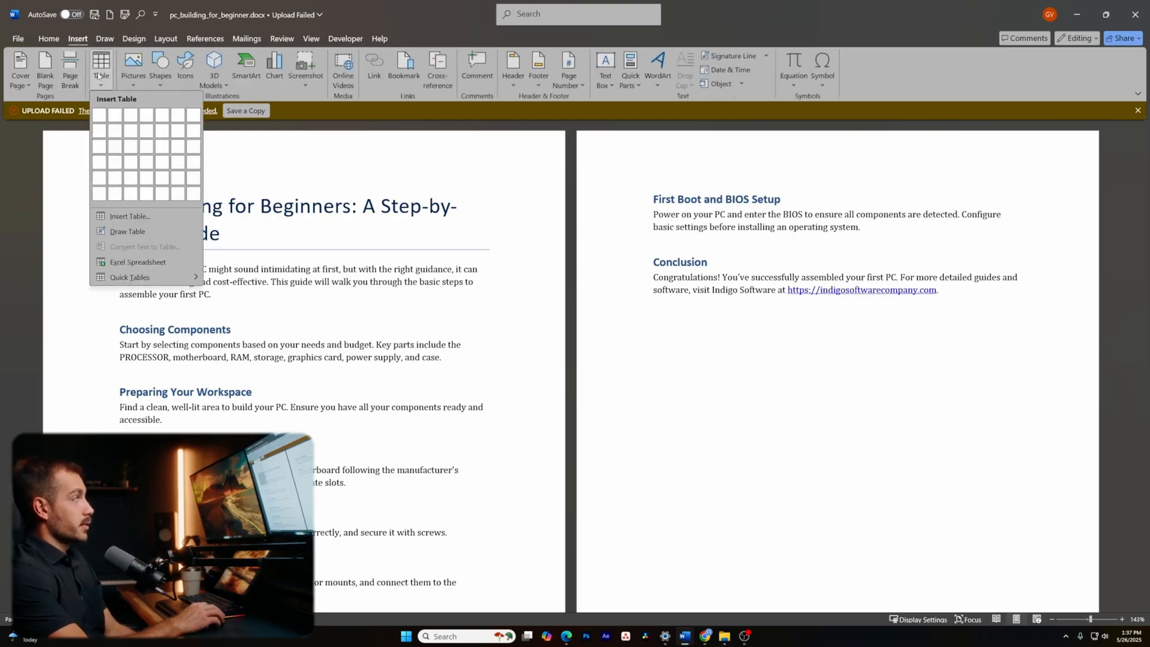
click(160, 145)
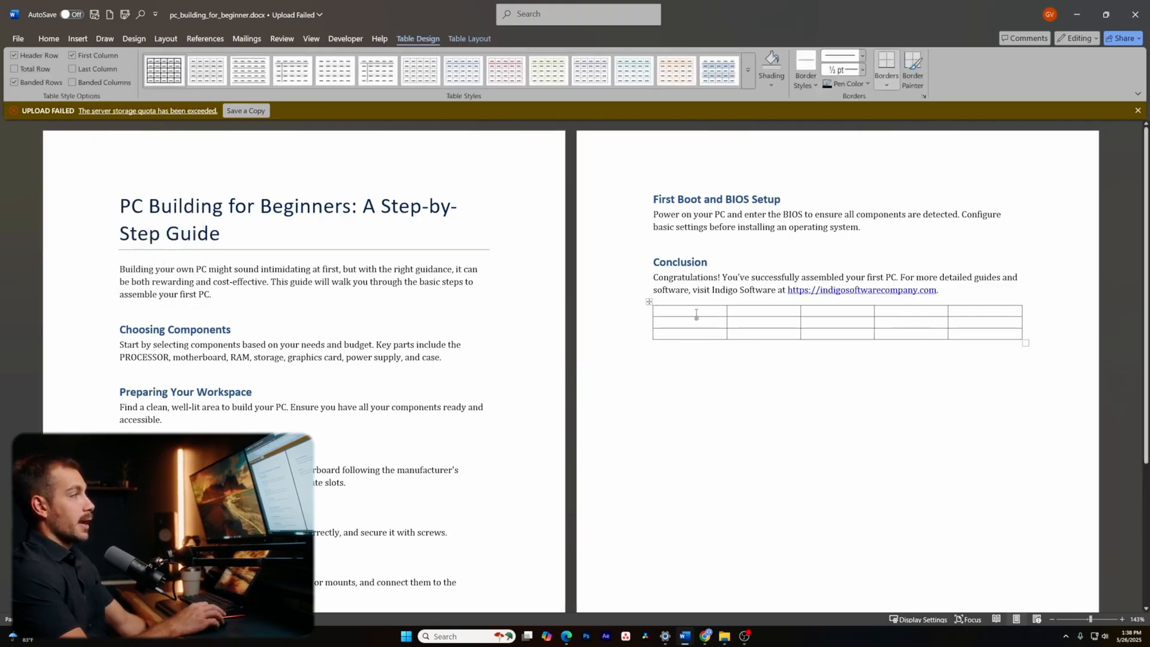
- Add Undo and Redo to the Quick Access Toolbar from its customization list
click(156, 14)
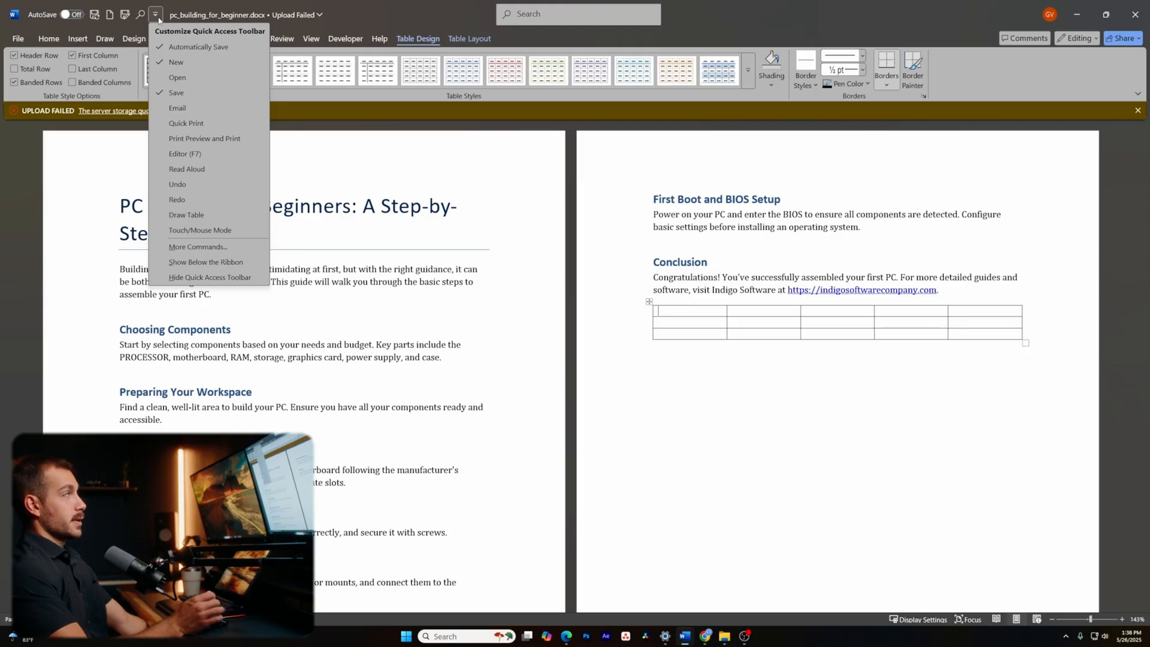
click(191, 185)
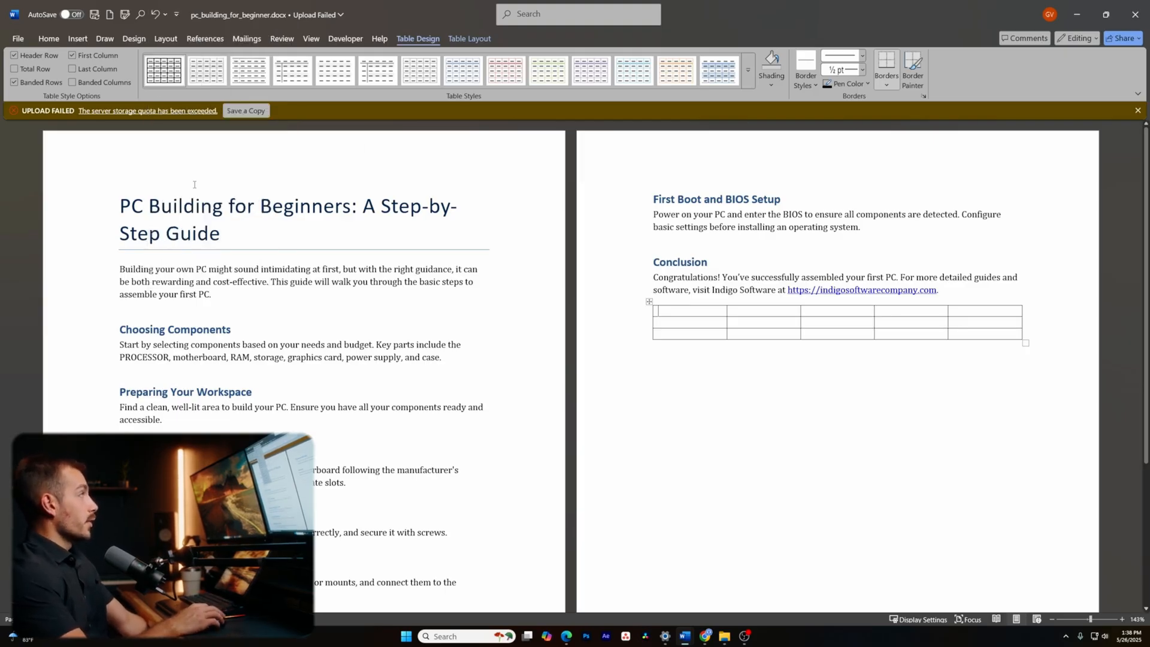
click(176, 15)
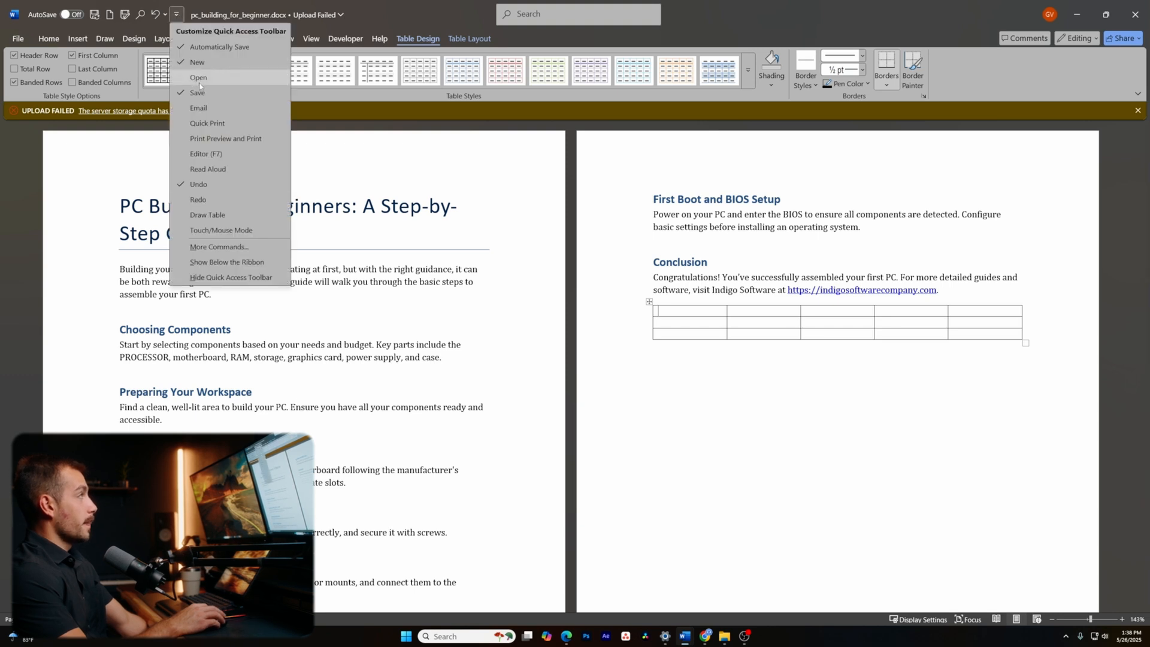
click(213, 204)
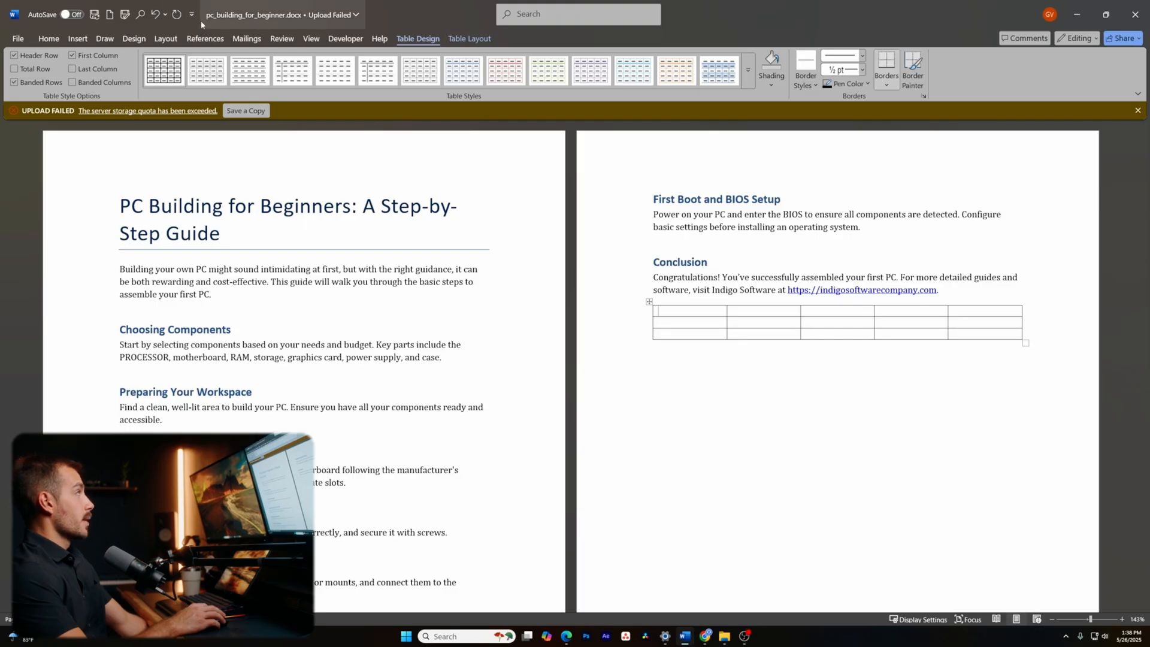
right_click(413, 19)
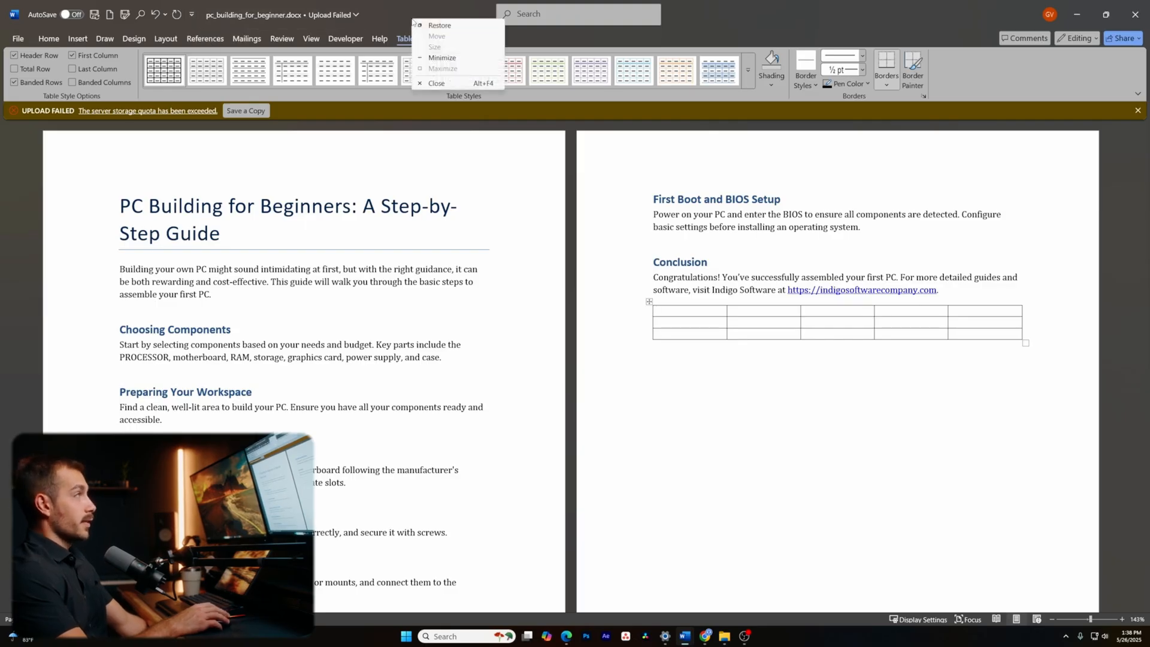
click(421, 18)
- Add Insert Picture to the Quick Access Toolbar through Word Options
click(18, 39)
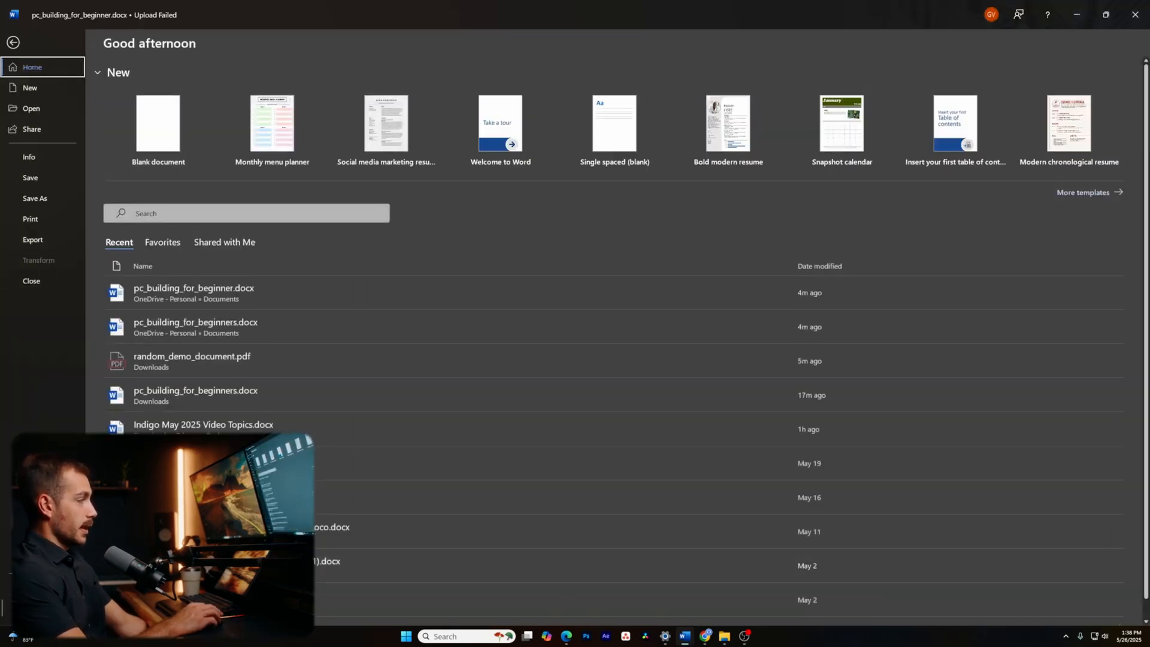
click(33, 613)
click(431, 336)
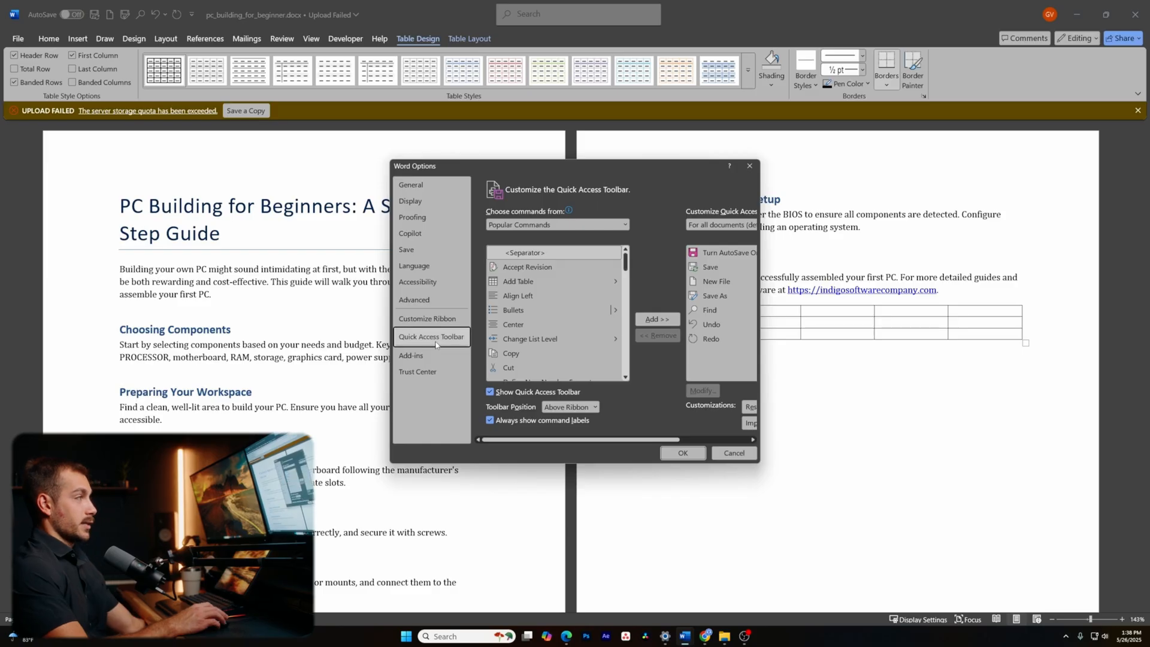
scroll(549, 332, down, 7)
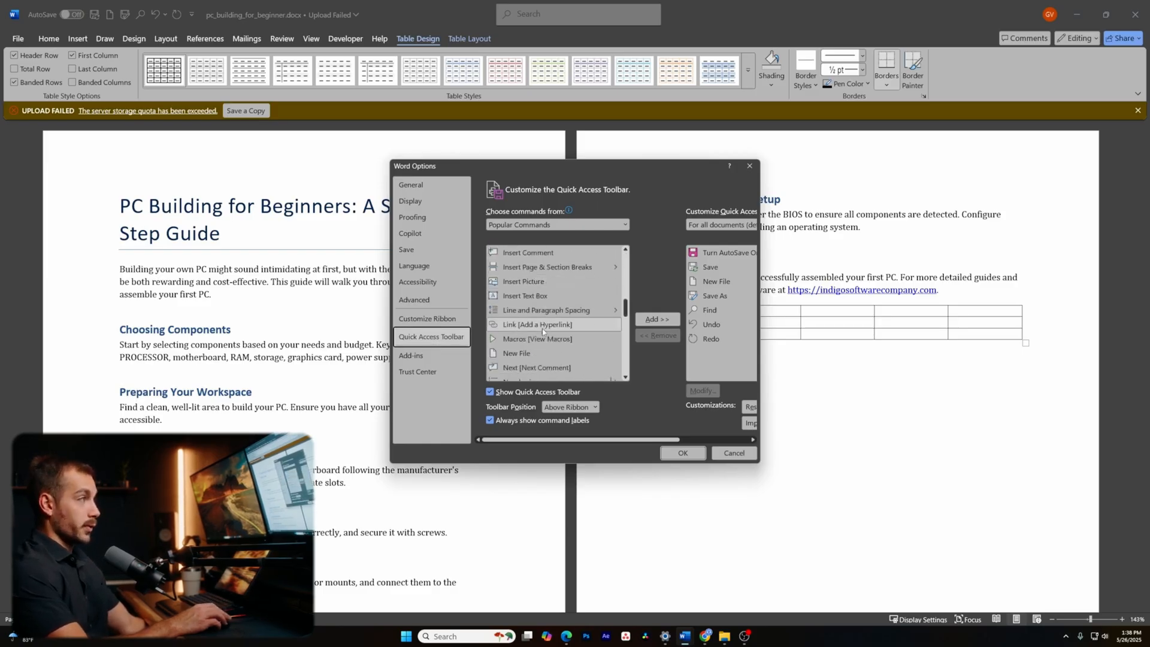
scroll(541, 335, up, 1)
click(542, 324)
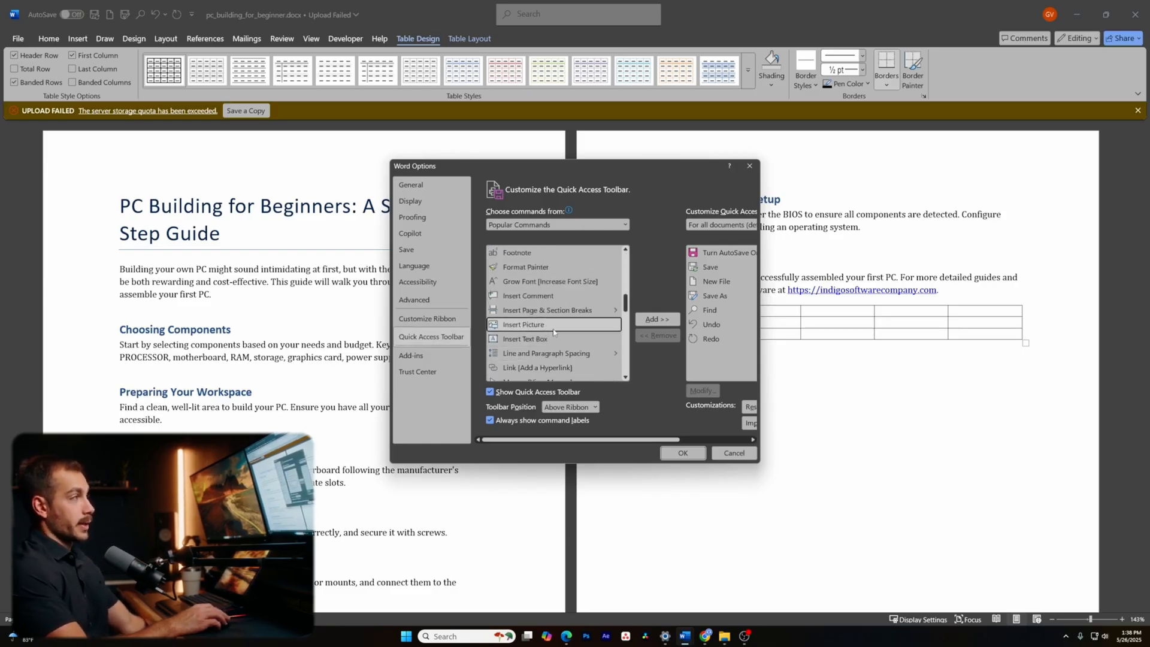
click(657, 319)
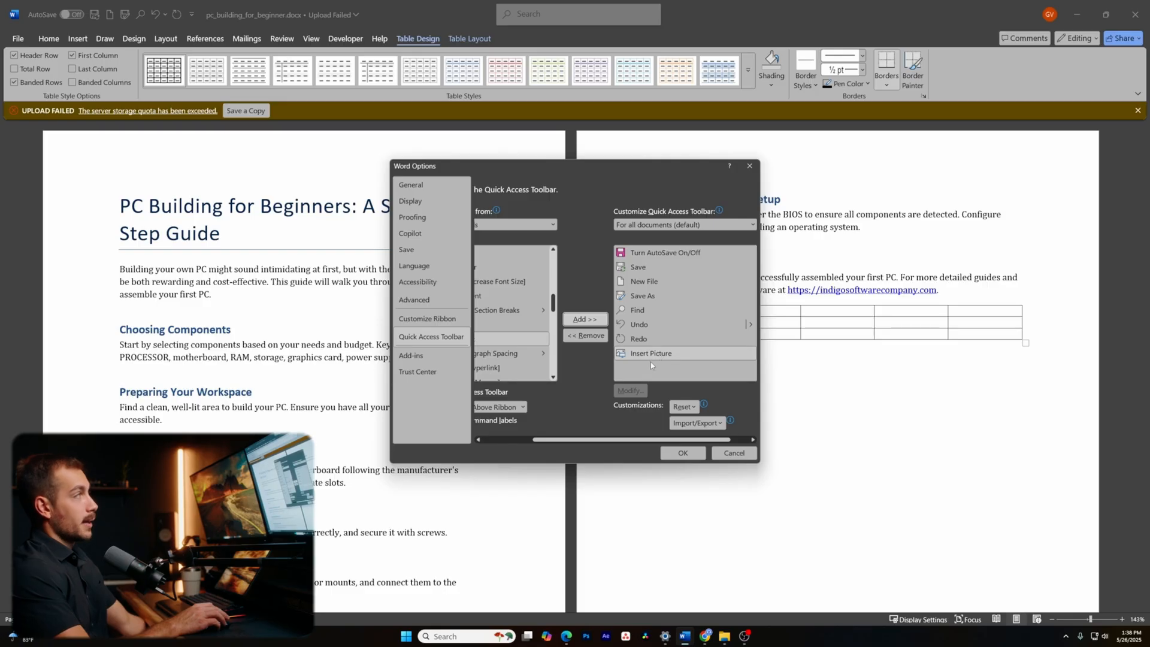
click(683, 453)
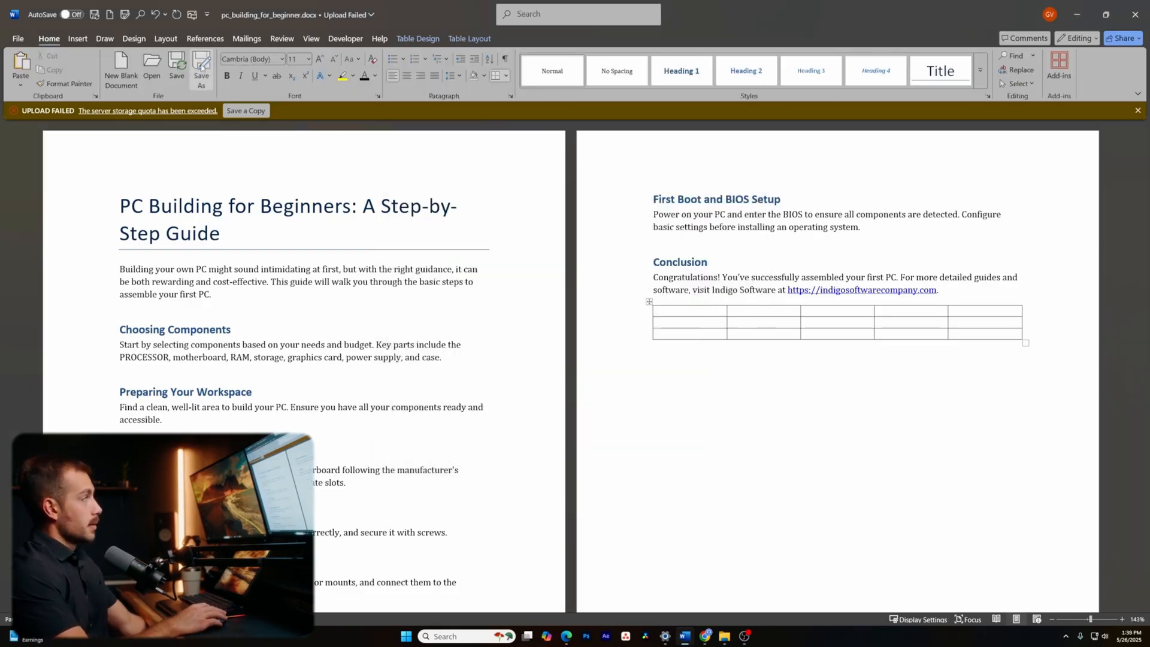
- Turn on Track Changes and delete "ready and accessible." from the workspace paragraph
click(291, 40)
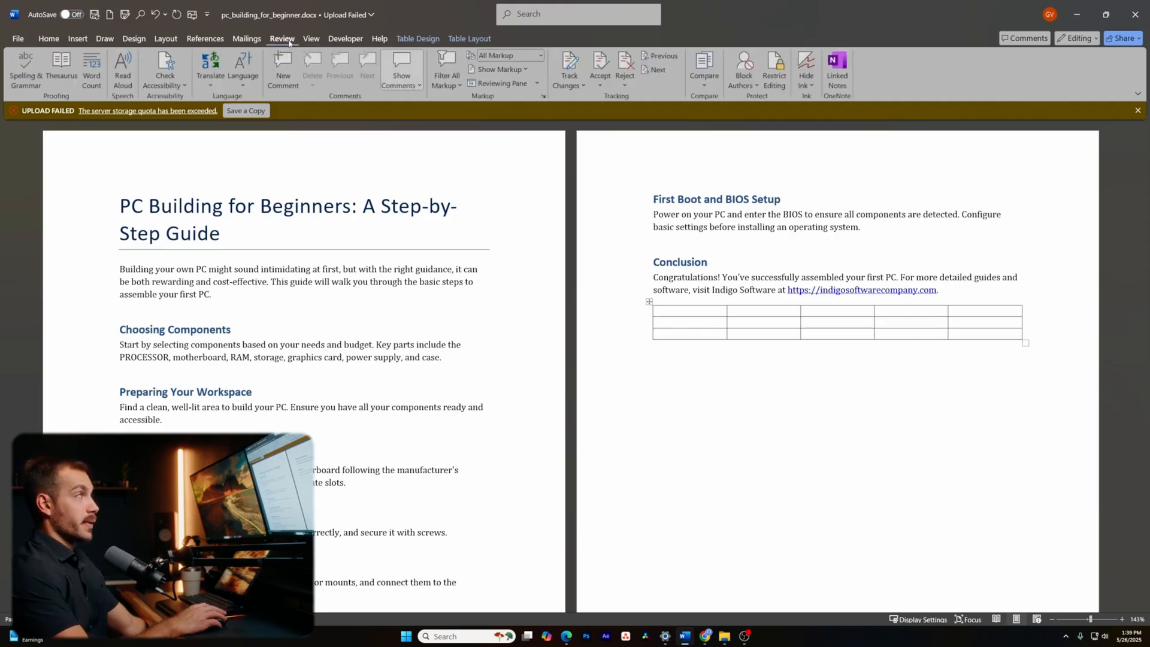
click(569, 66)
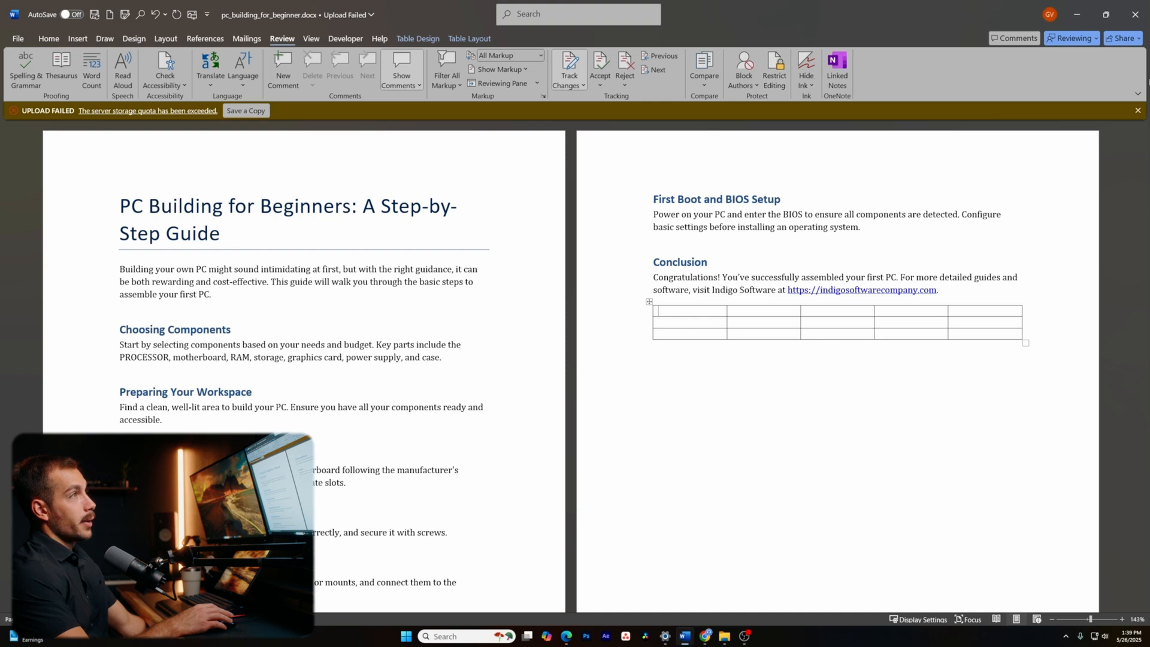
scroll(377, 352, down, 2)
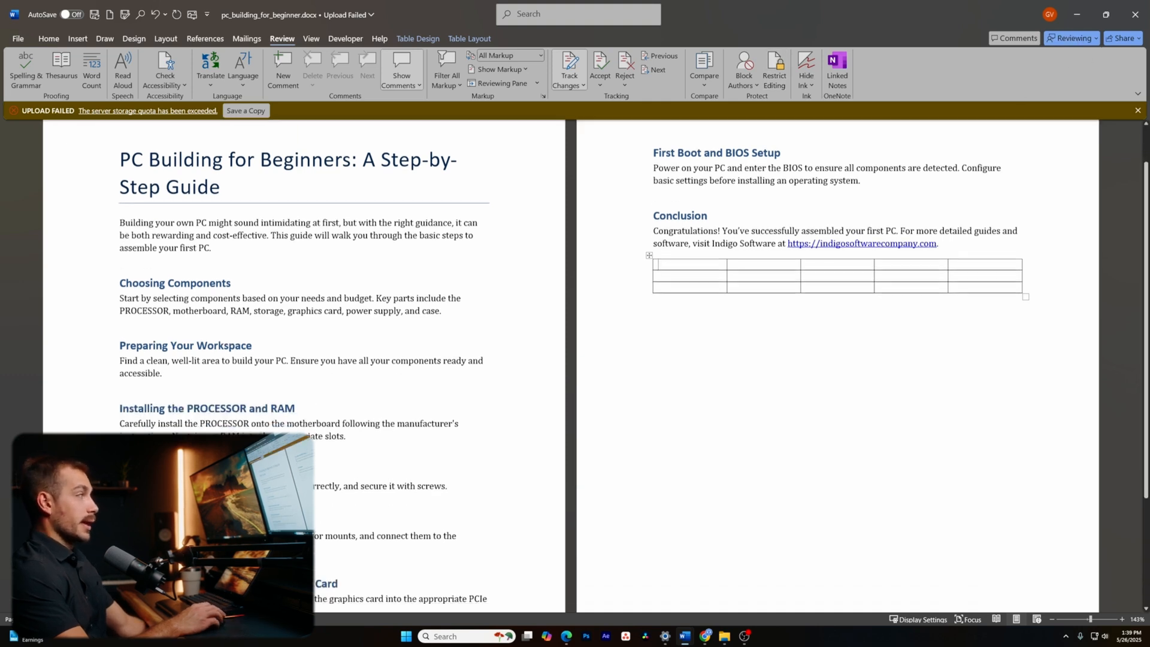
drag(162, 362, 444, 353)
key(Delete)
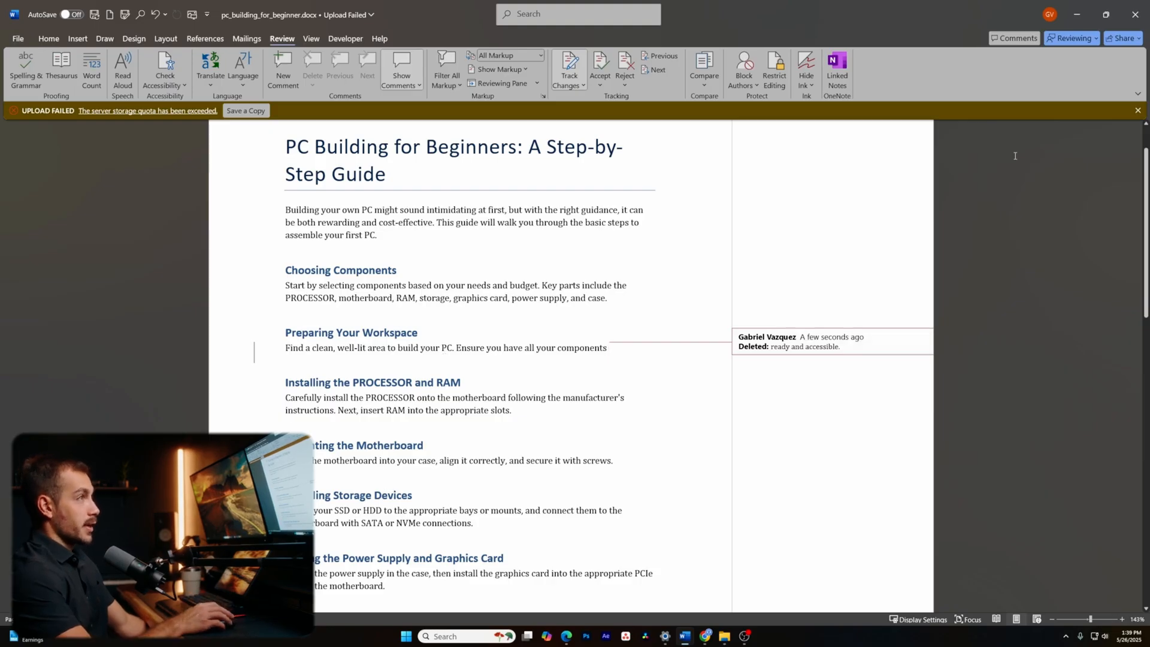
- Reject the tracked deletion to restore the words and dismiss the no-tracked-changes message
click(1073, 39)
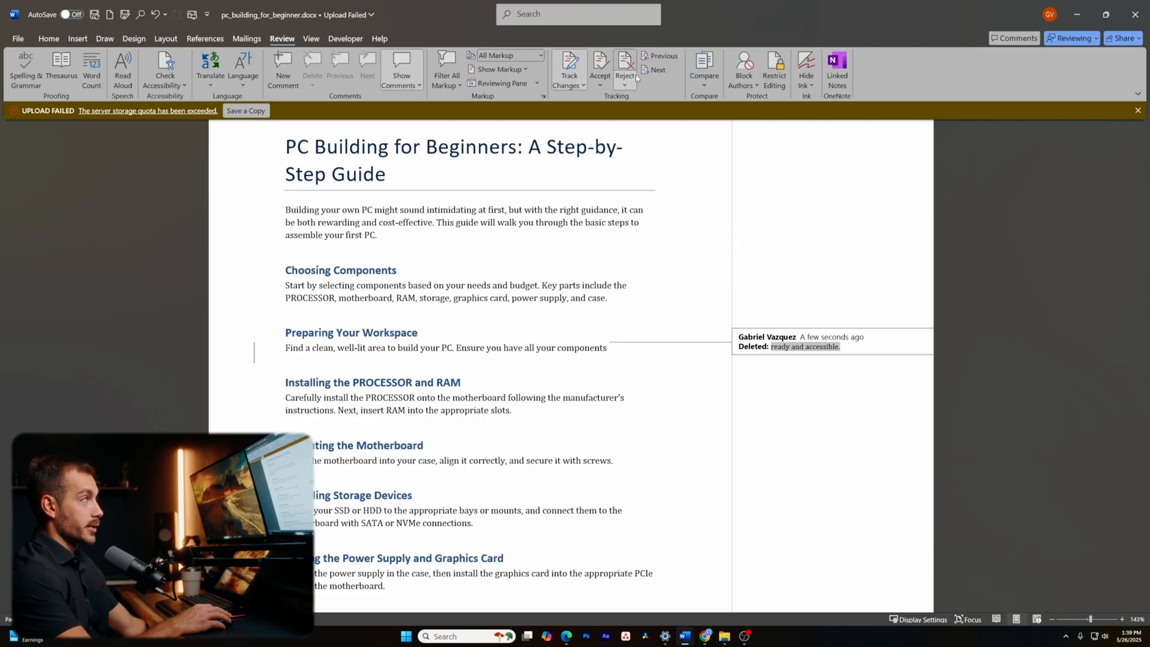
click(624, 70)
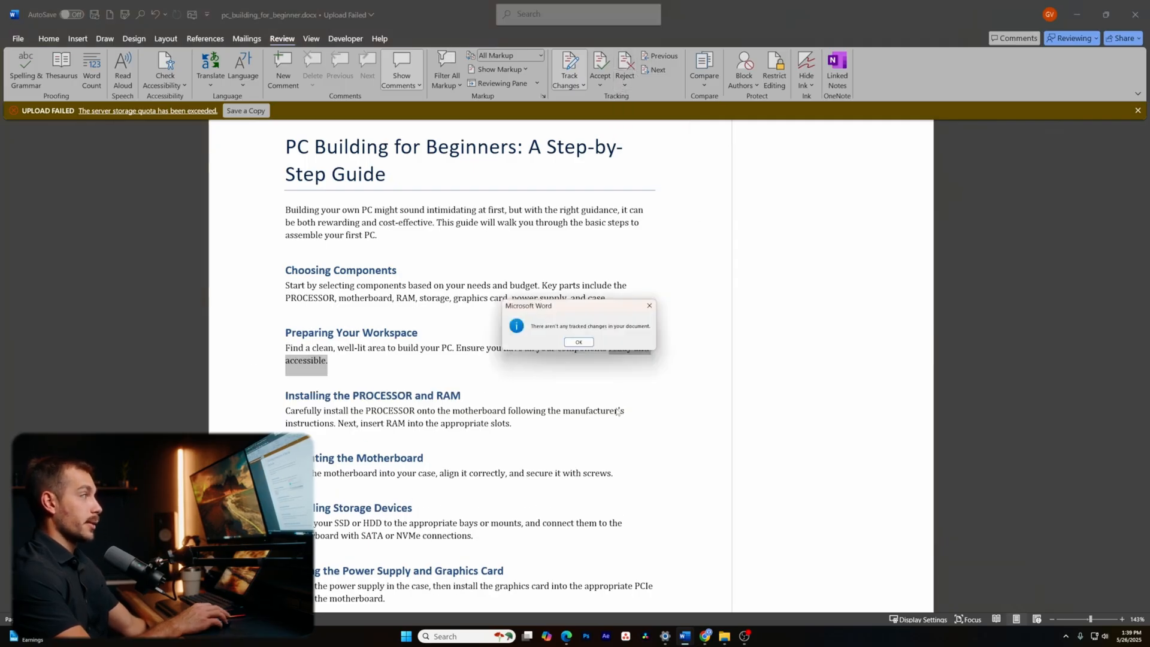
click(579, 342)
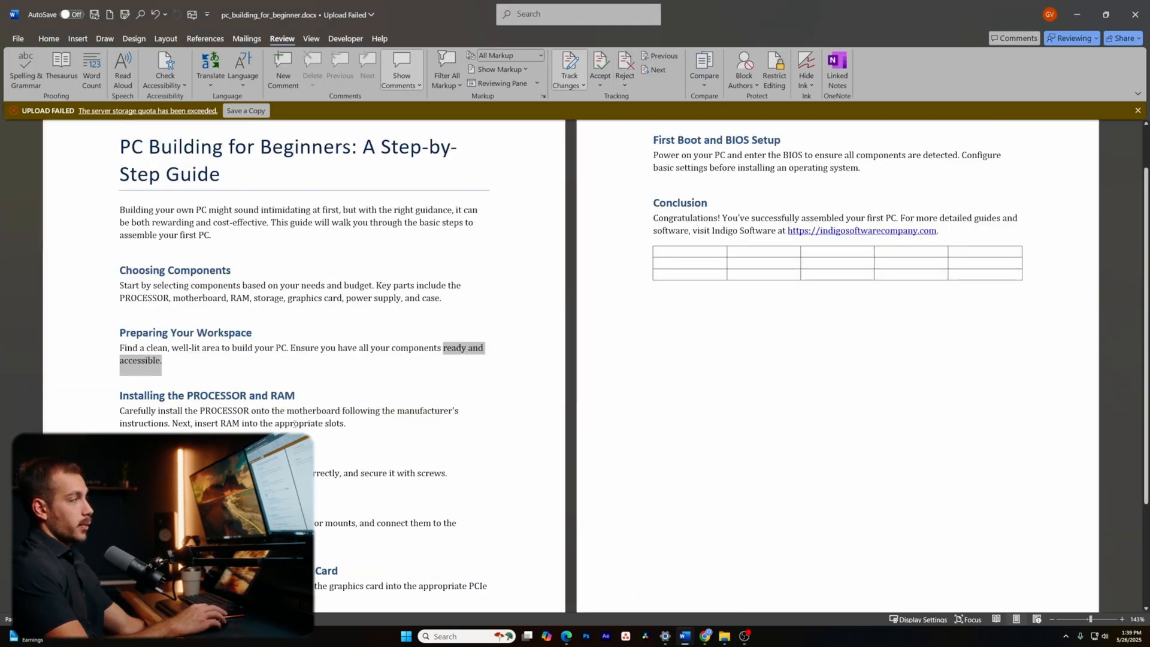
drag(353, 424, 342, 413)
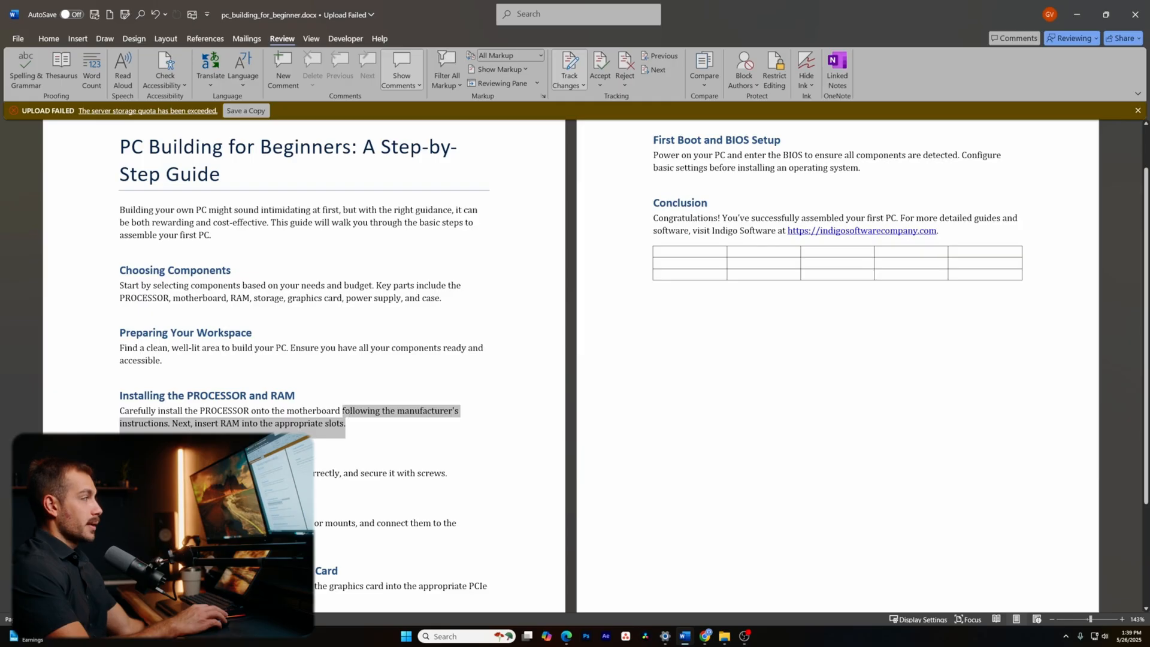
click(345, 428)
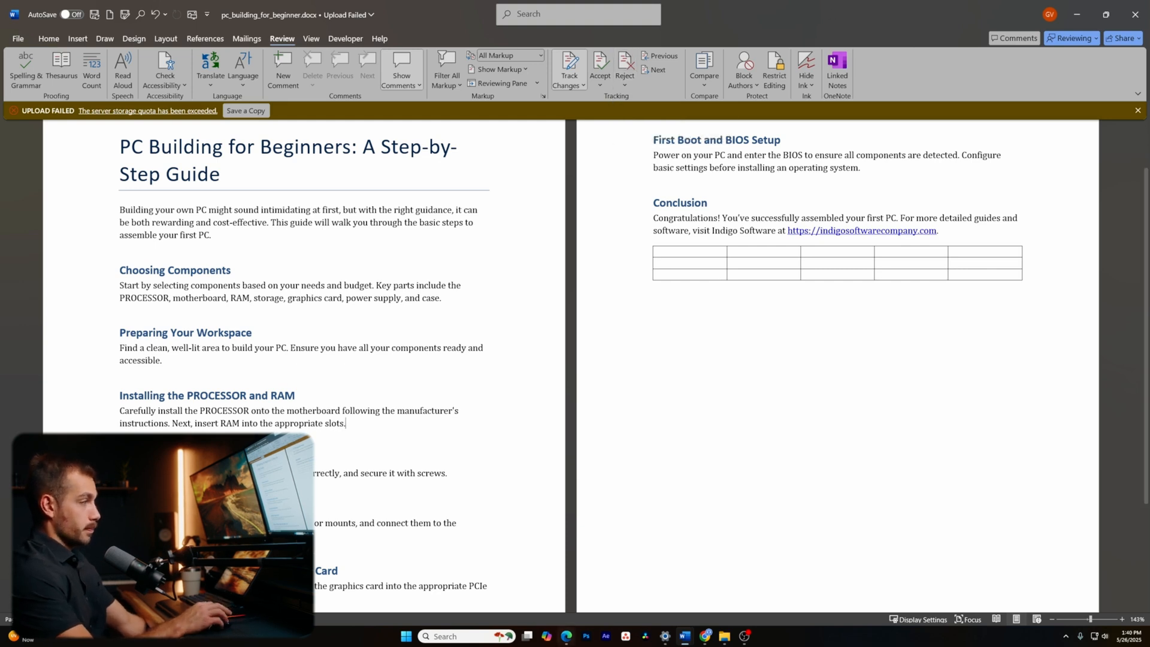
- Open the AutoCorrect Options from Word's Proofing settings
click(18, 38)
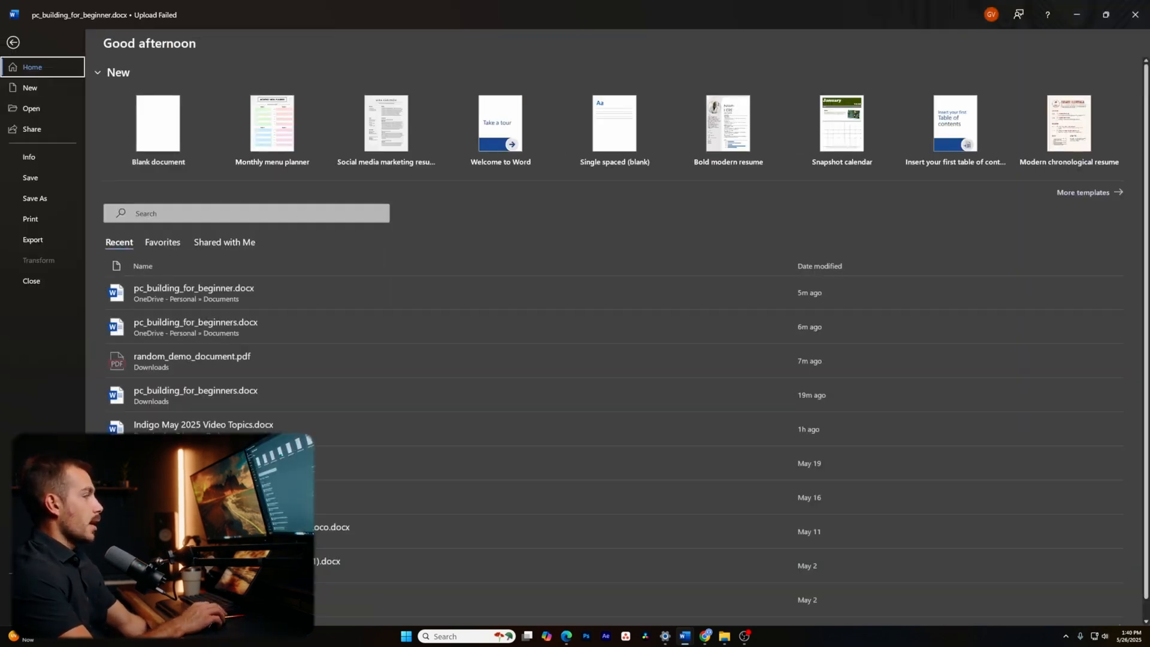
click(34, 609)
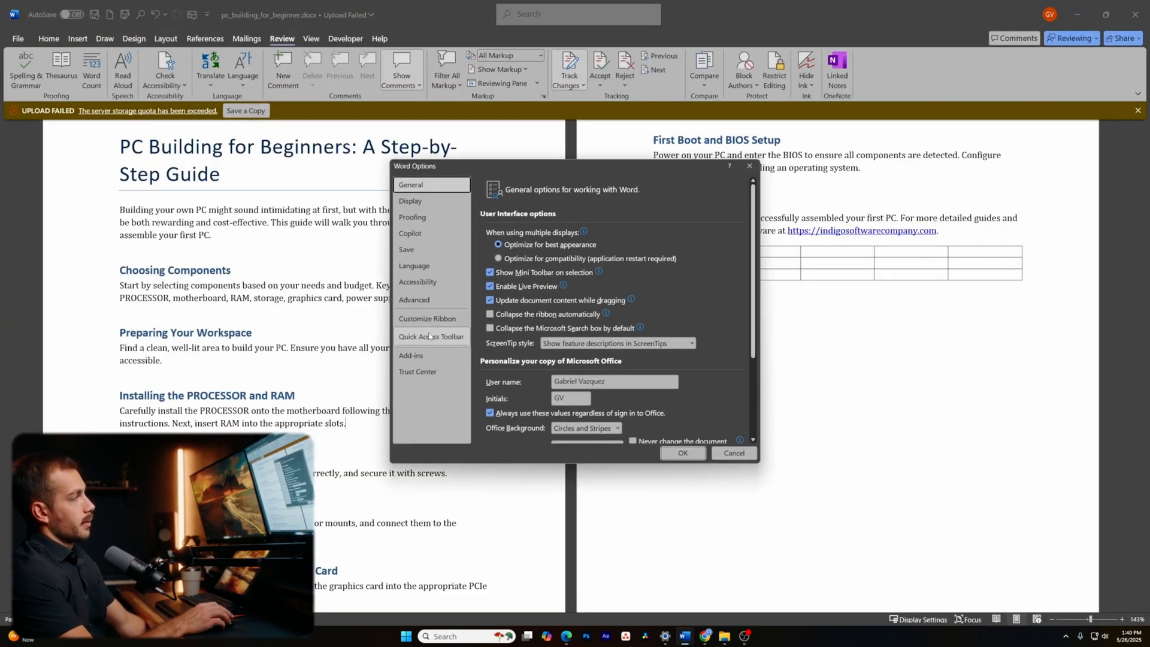
click(429, 217)
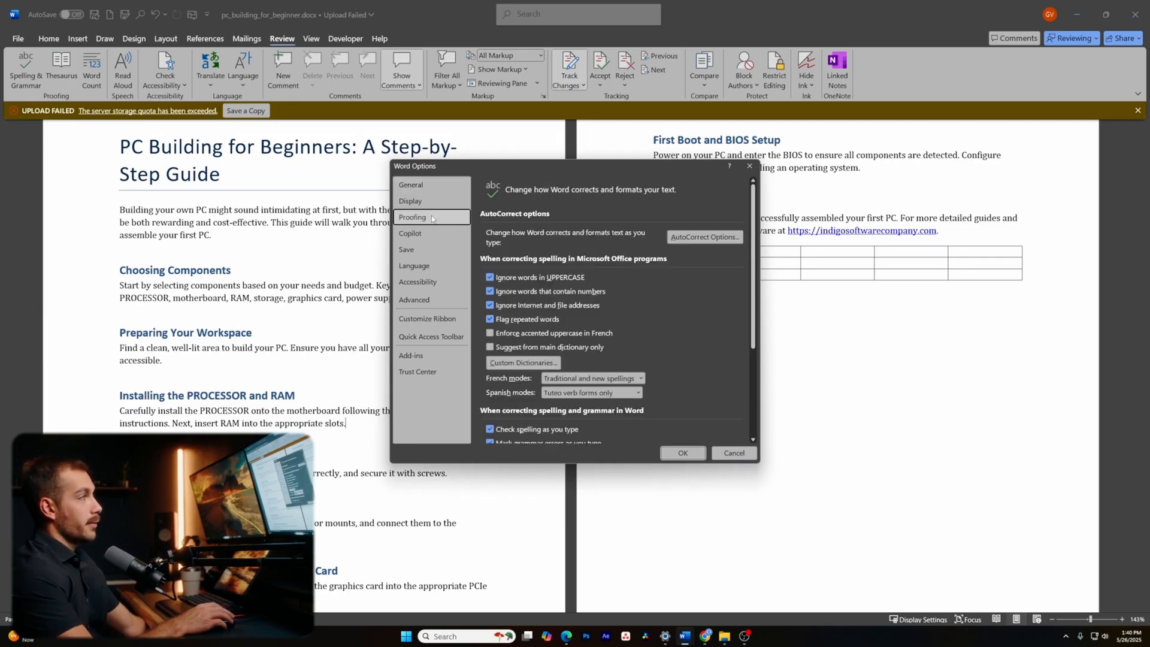
click(698, 236)
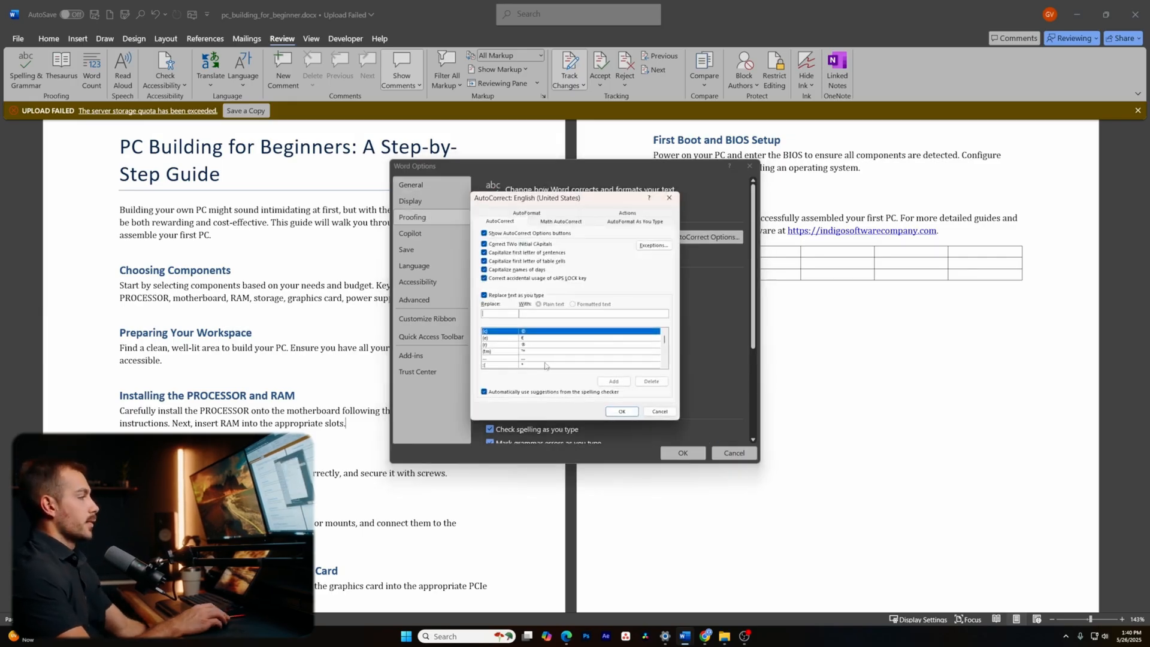
- Add an AutoCorrect entry replacing "indigo software" with "Indigo Software Company", then type "indigo software" in the document
scroll(549, 342, down, 5)
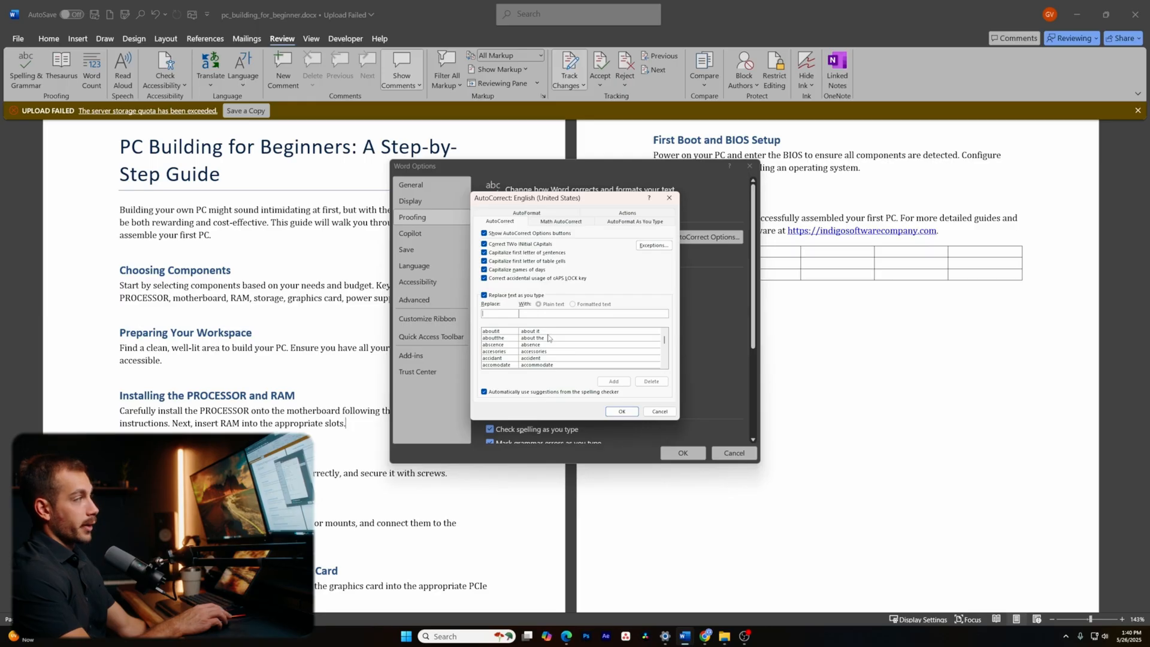
text(indigo soft)
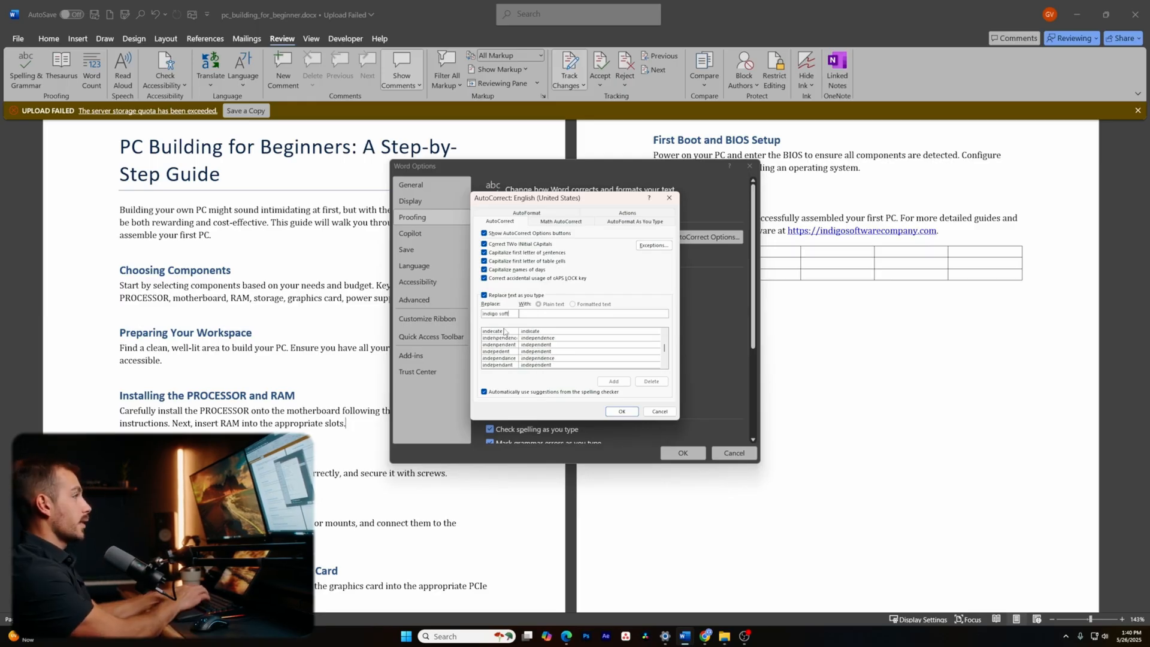
text(ware)
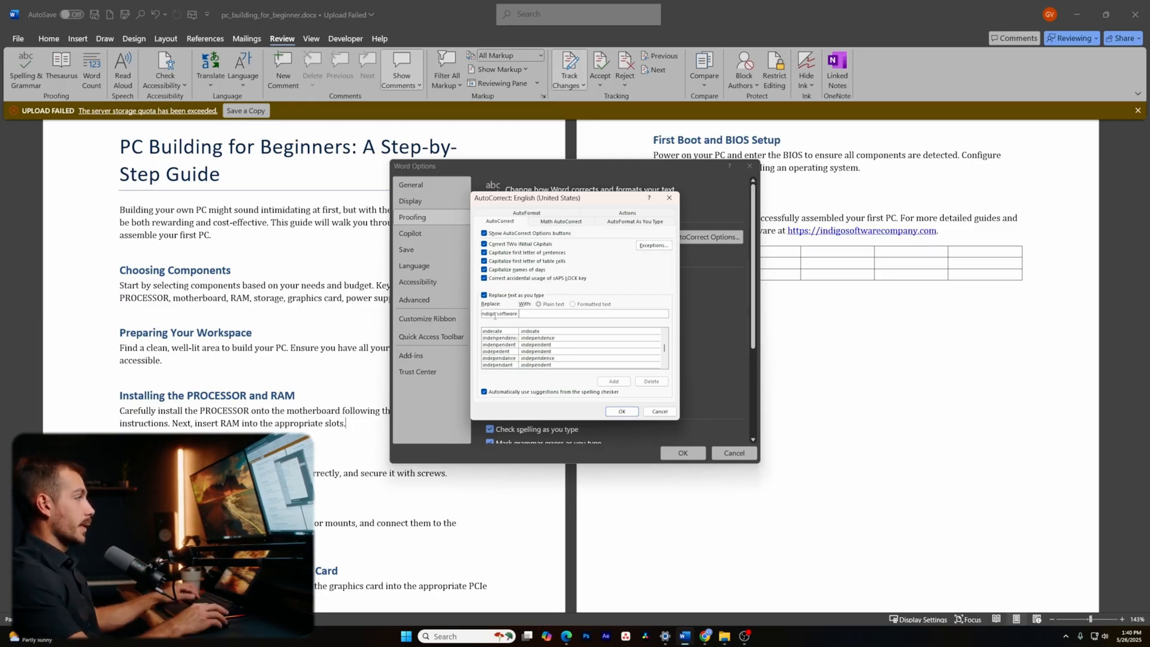
click(527, 311)
text(Indigo Software Company)
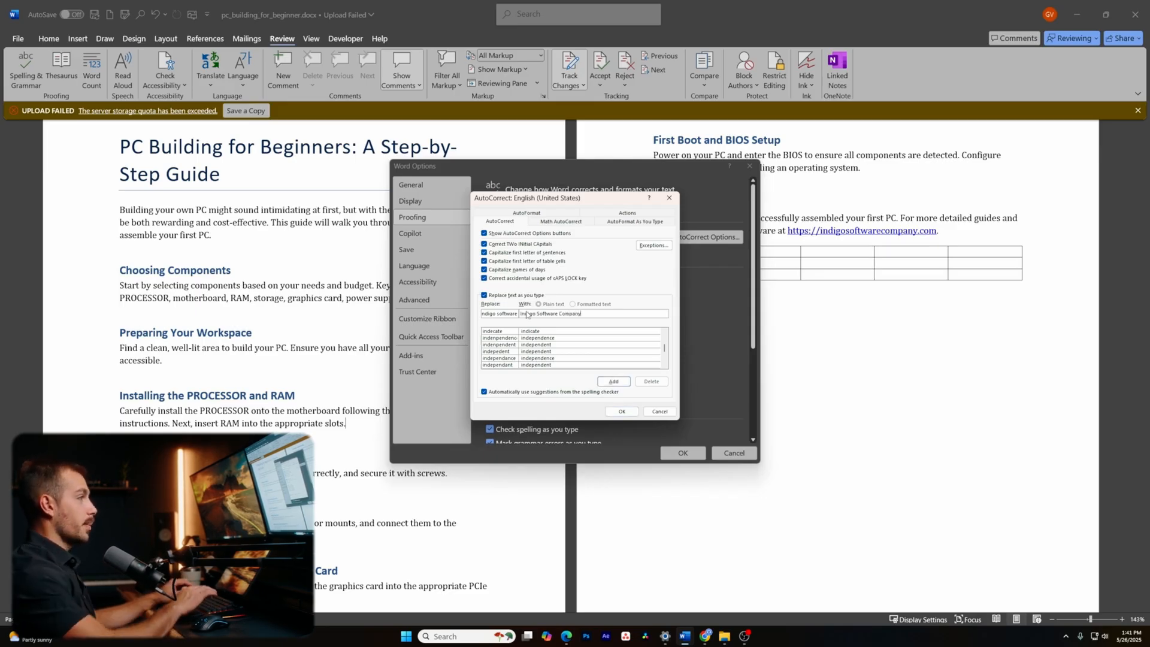
click(614, 380)
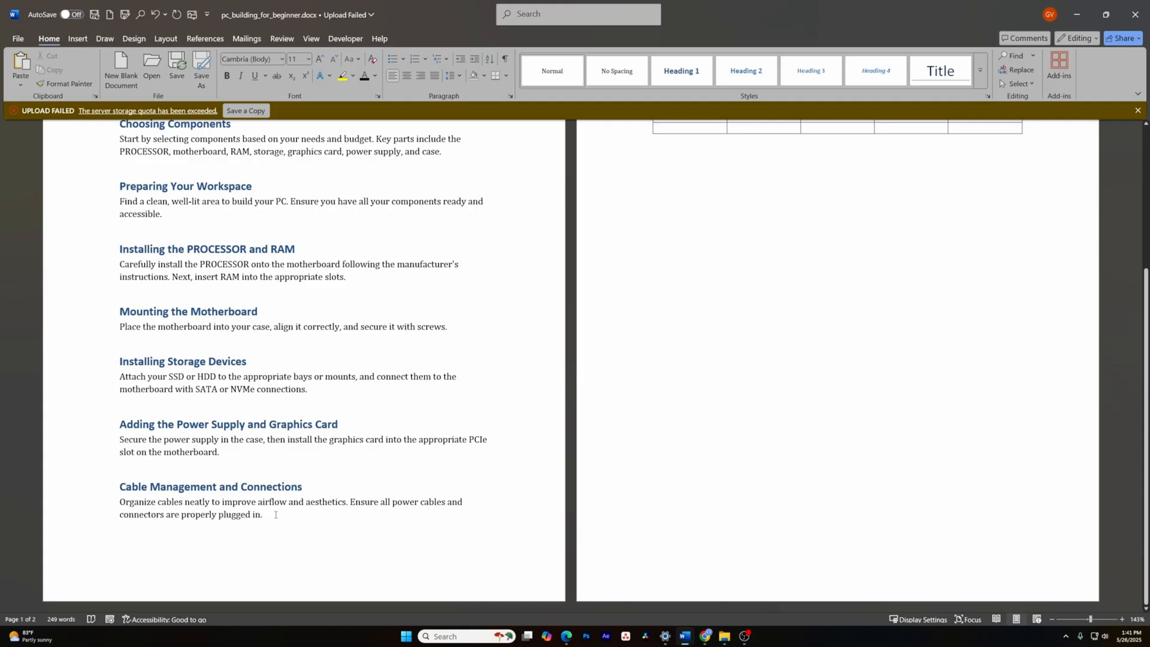
text(indigo softw)
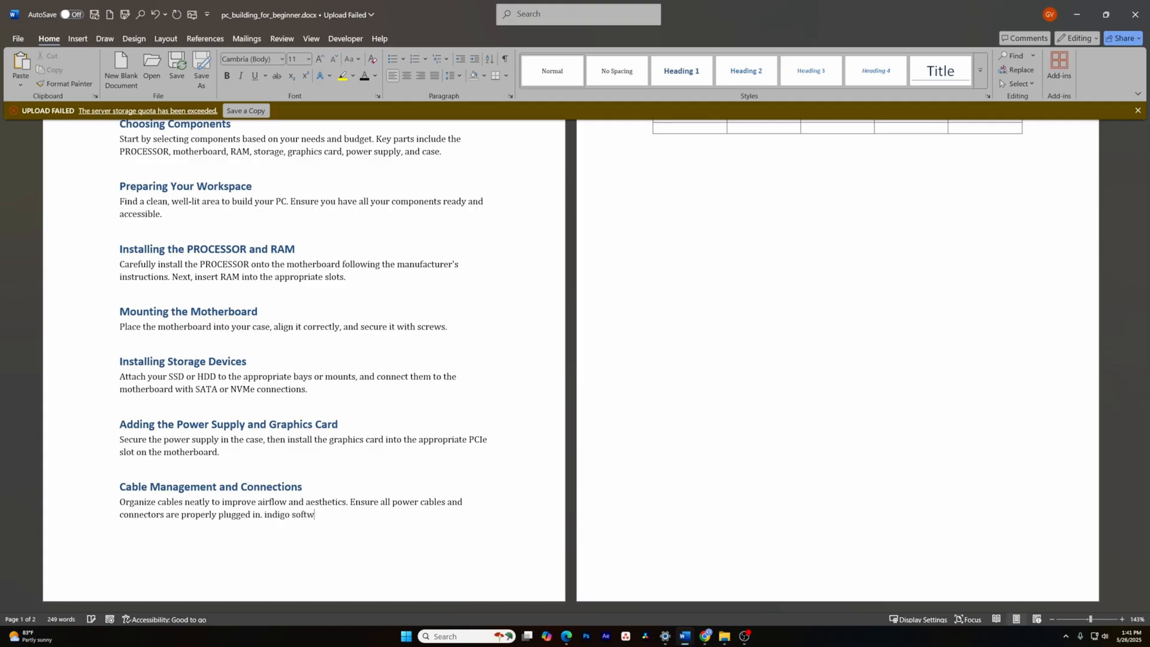
text(are Company)
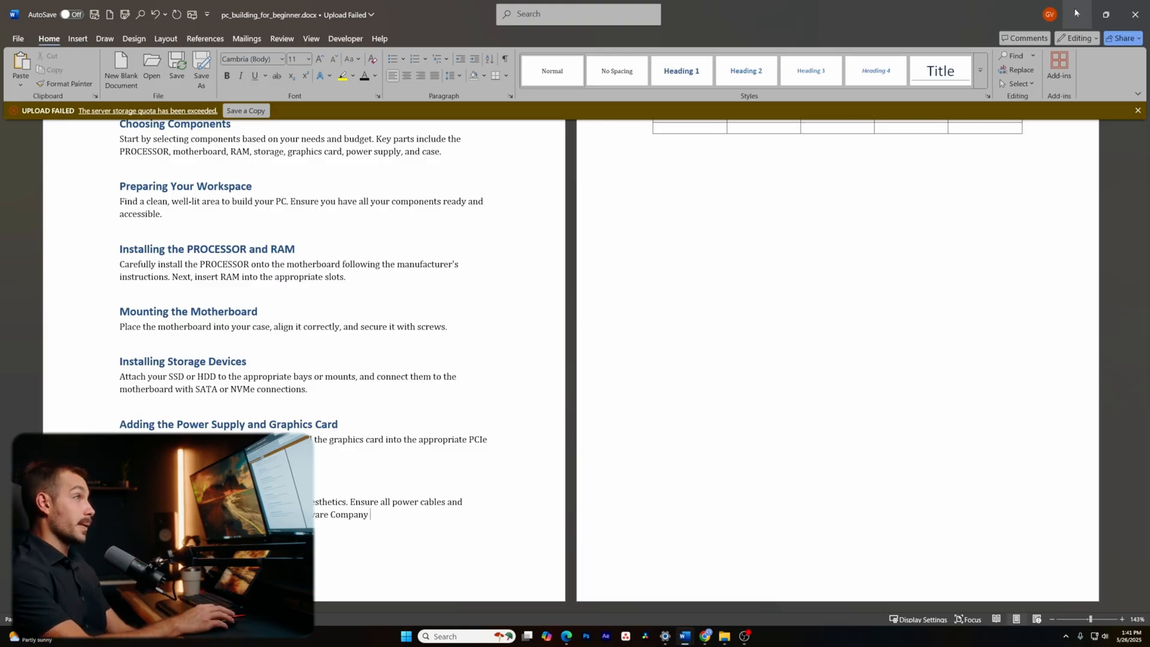
- Scroll up to view the Cable Management paragraph ending in "Indigo Software Company"
scroll(1014, 301, up, 5)
drag(1013, 301, 623, 289)
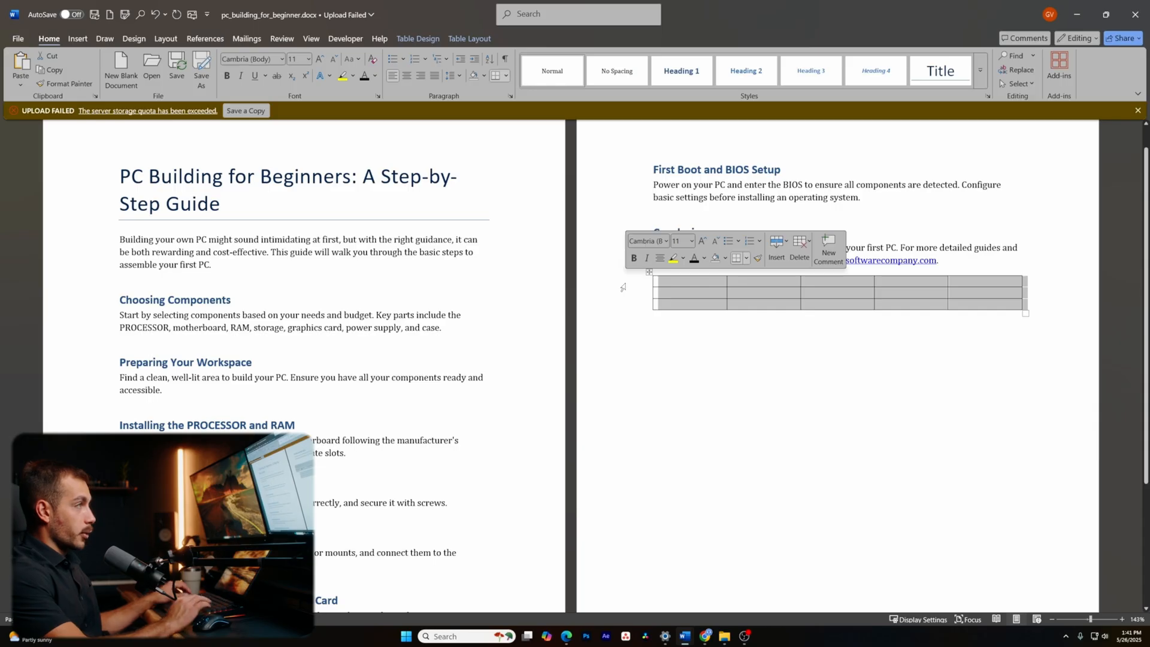
drag(777, 262, 943, 273)
key(ctrl+shift+F9)
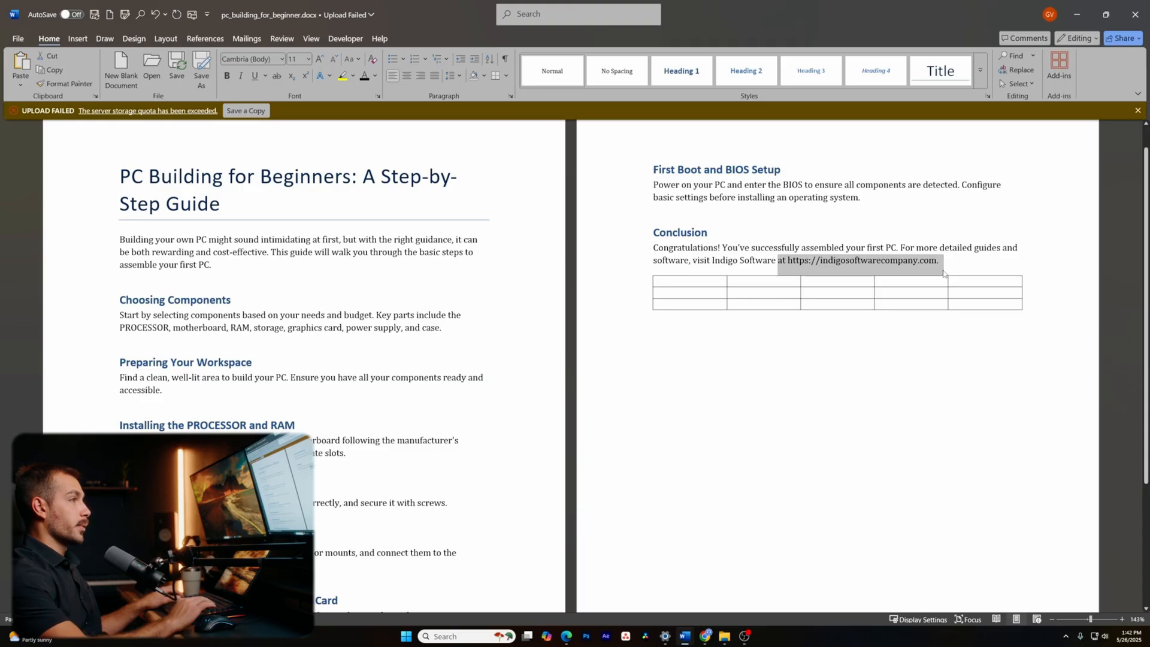
click(961, 267)
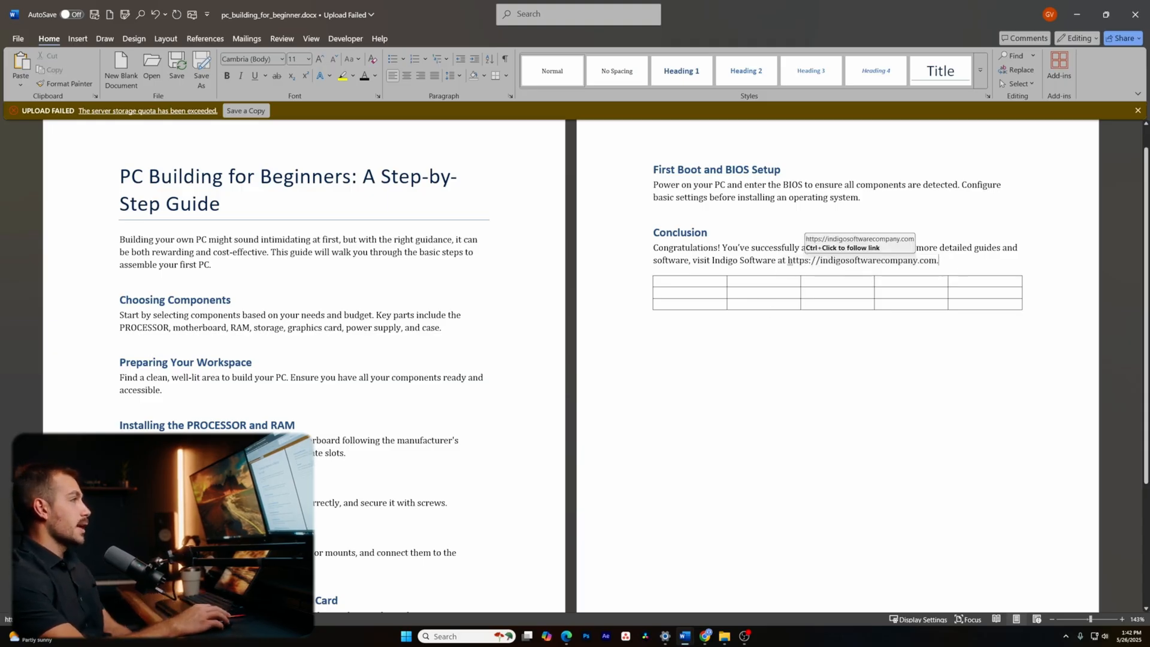
- Turn the web address back into a hyperlink via Ctrl+K and Edit Hyperlink
drag(788, 260, 937, 260)
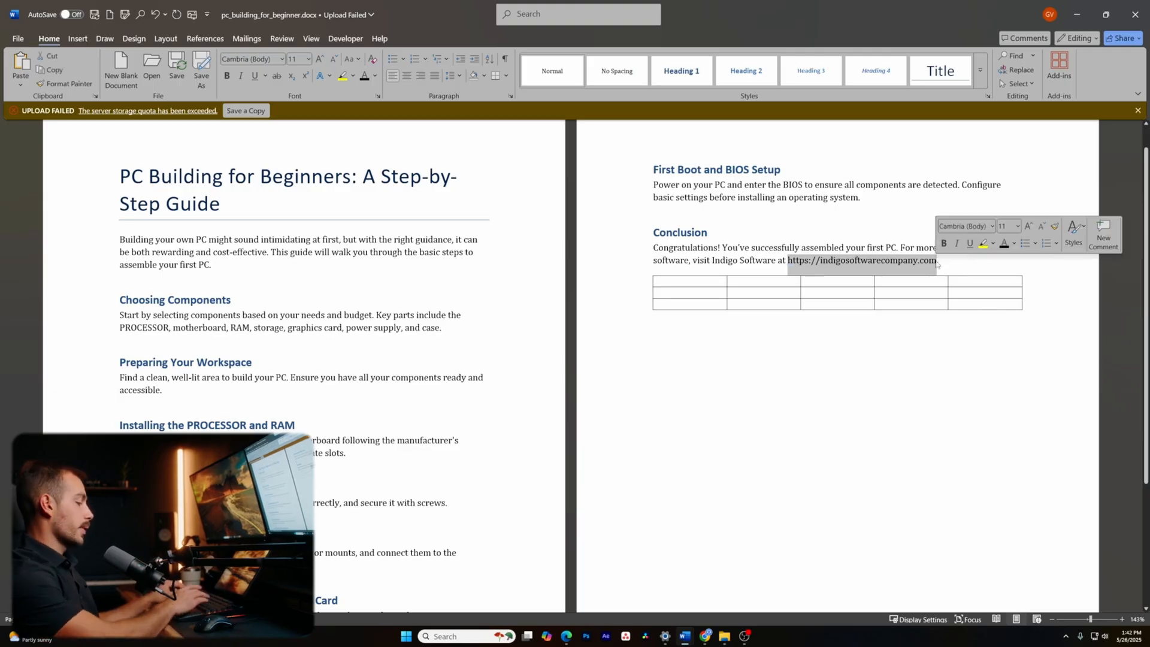
key(ctrl+k)
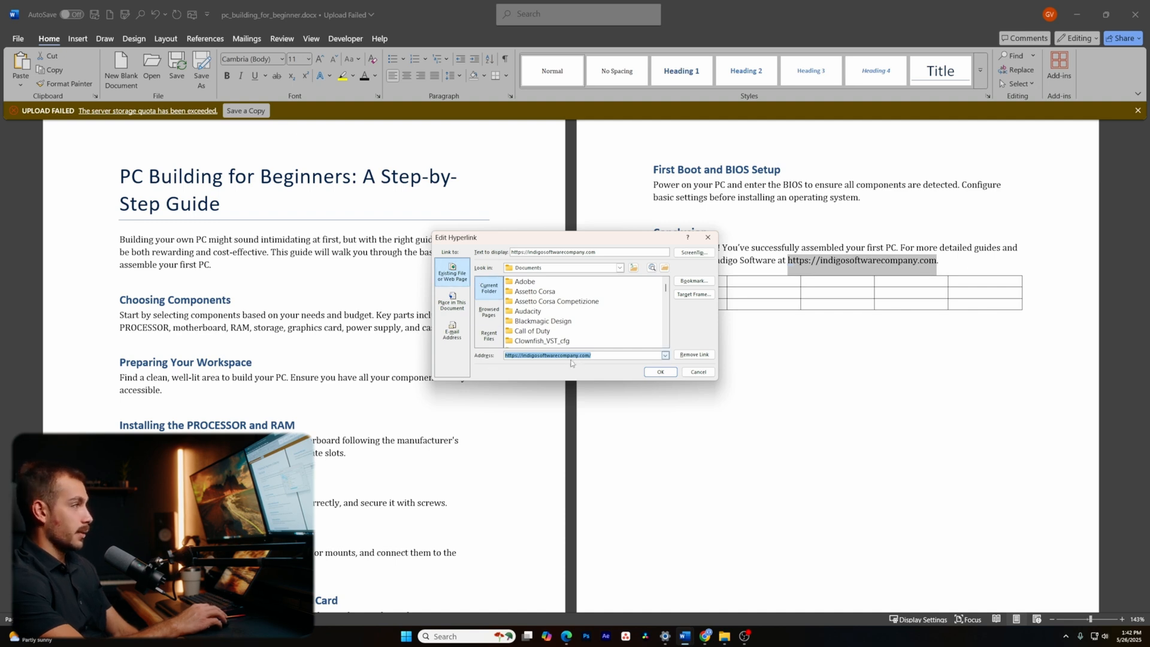
click(660, 371)
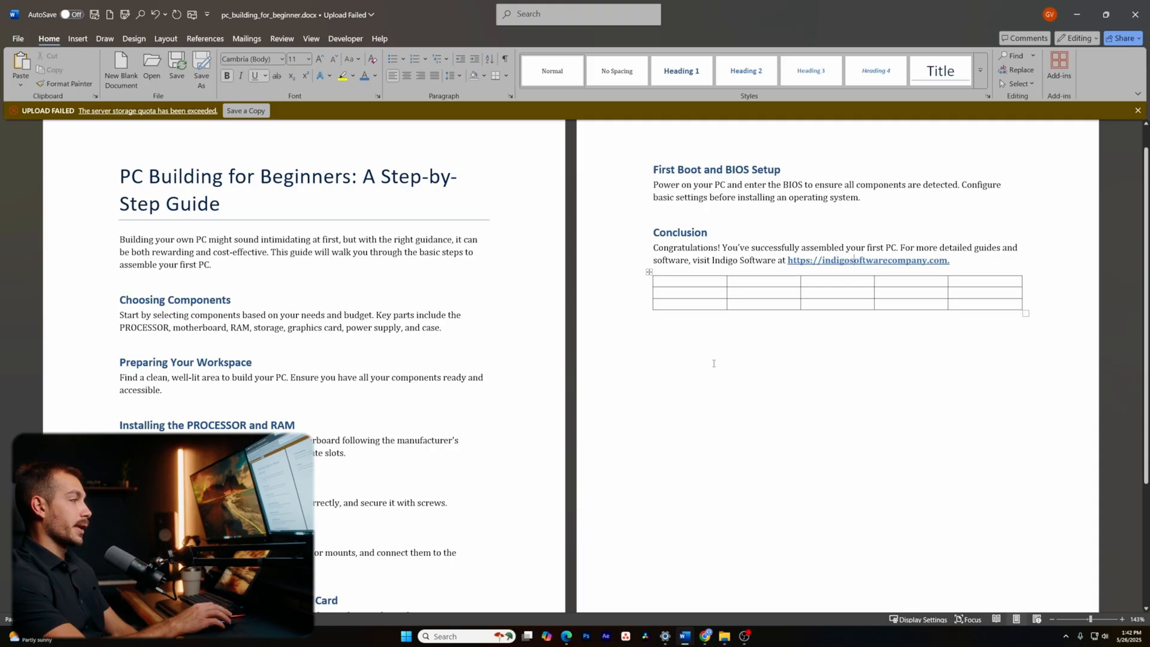
- Insert a screenshot of the Downloads File Explorer window into the Conclusion paragraph
click(78, 38)
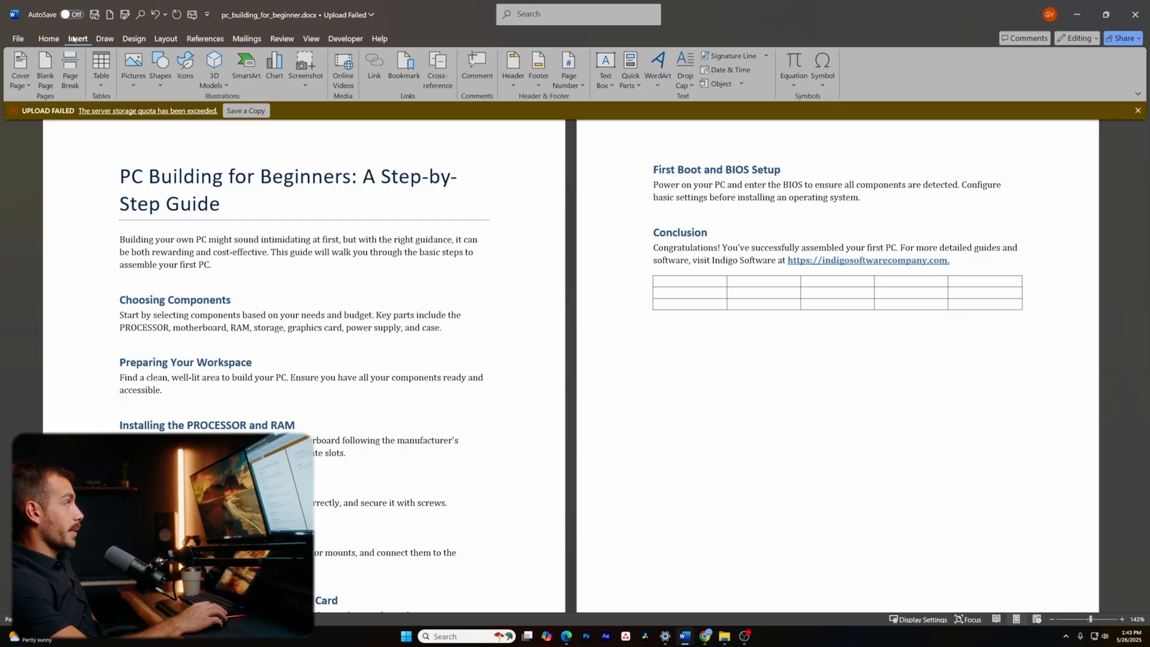
click(306, 68)
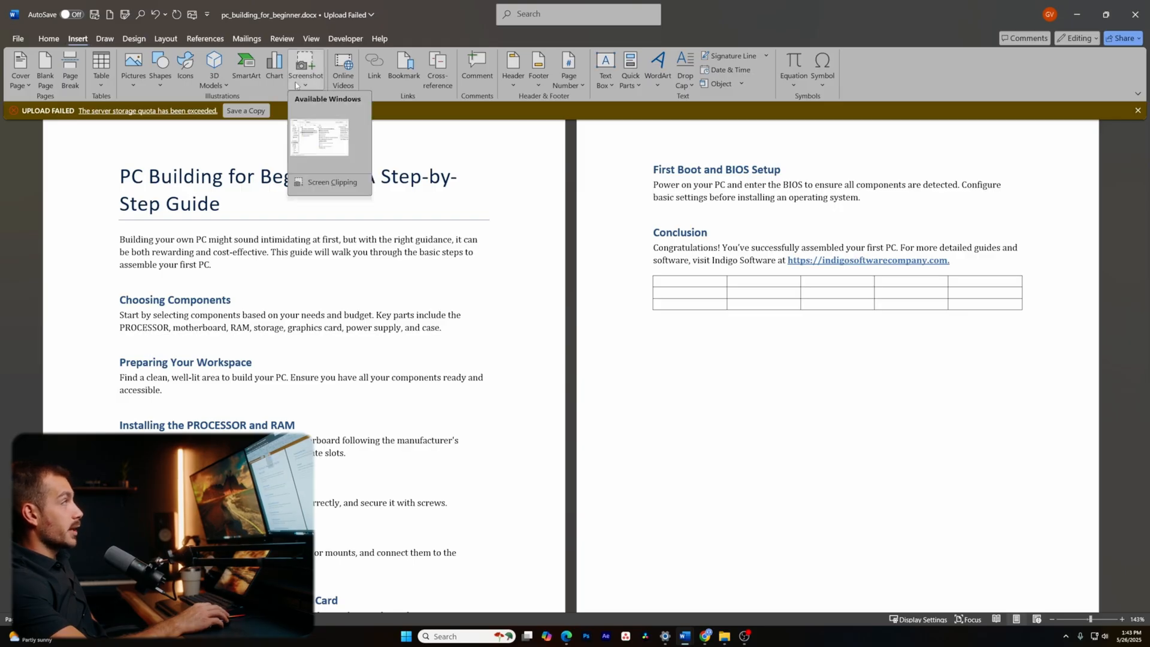
click(321, 128)
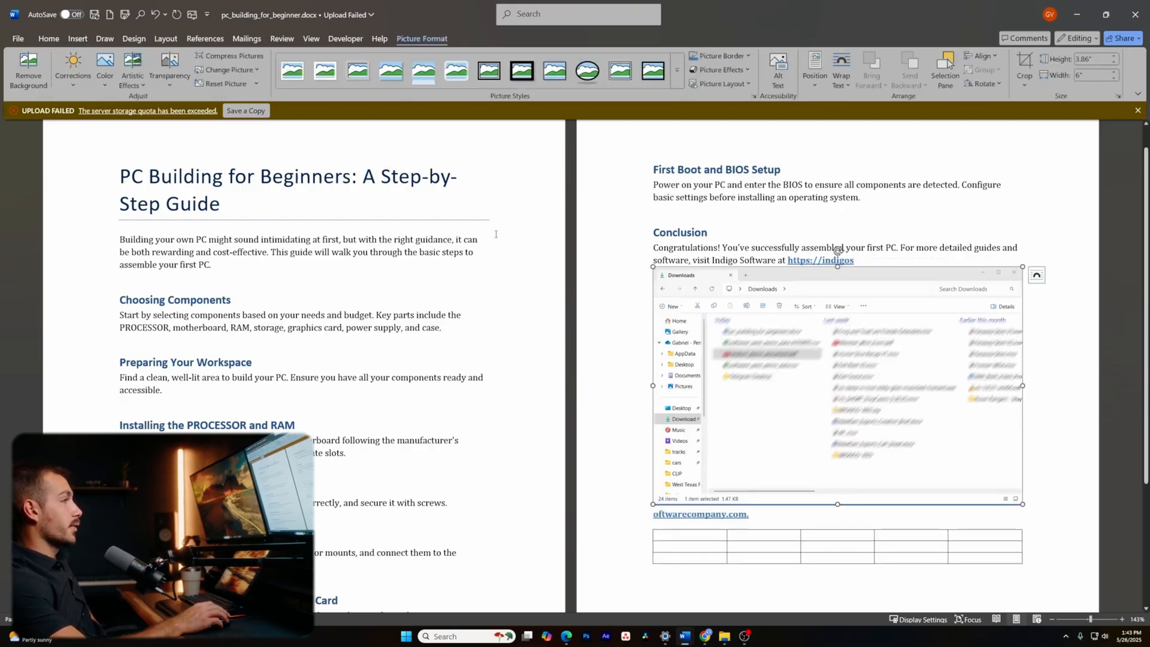
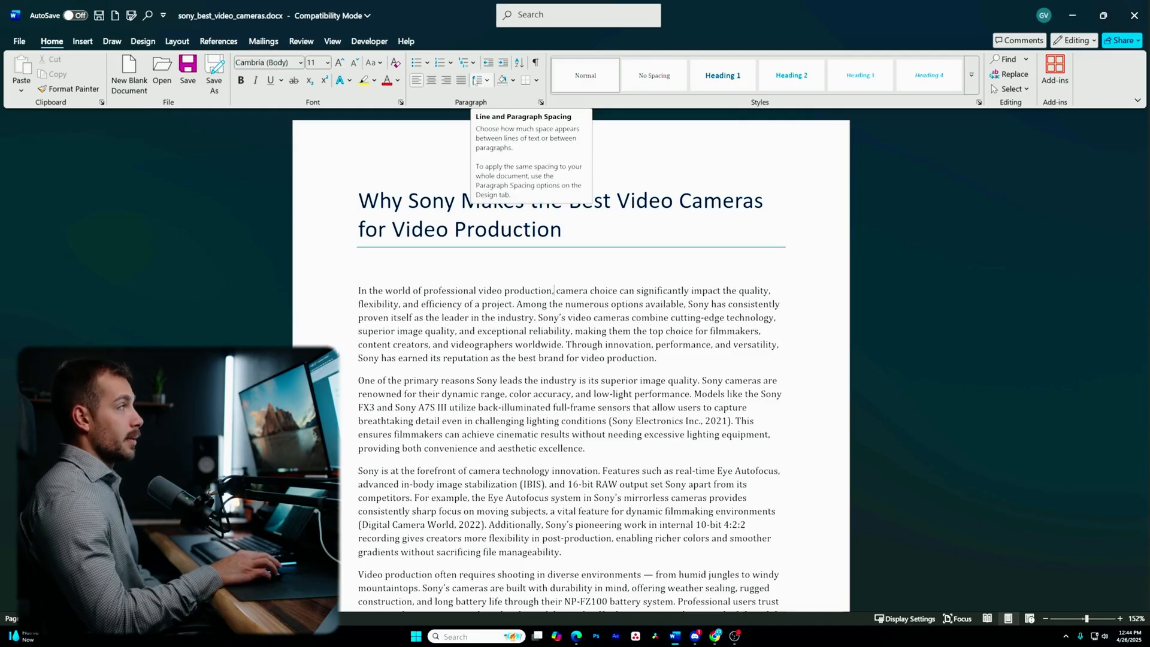
- Select the whole document, title included, and apply 2.0 line spacing
click(487, 82)
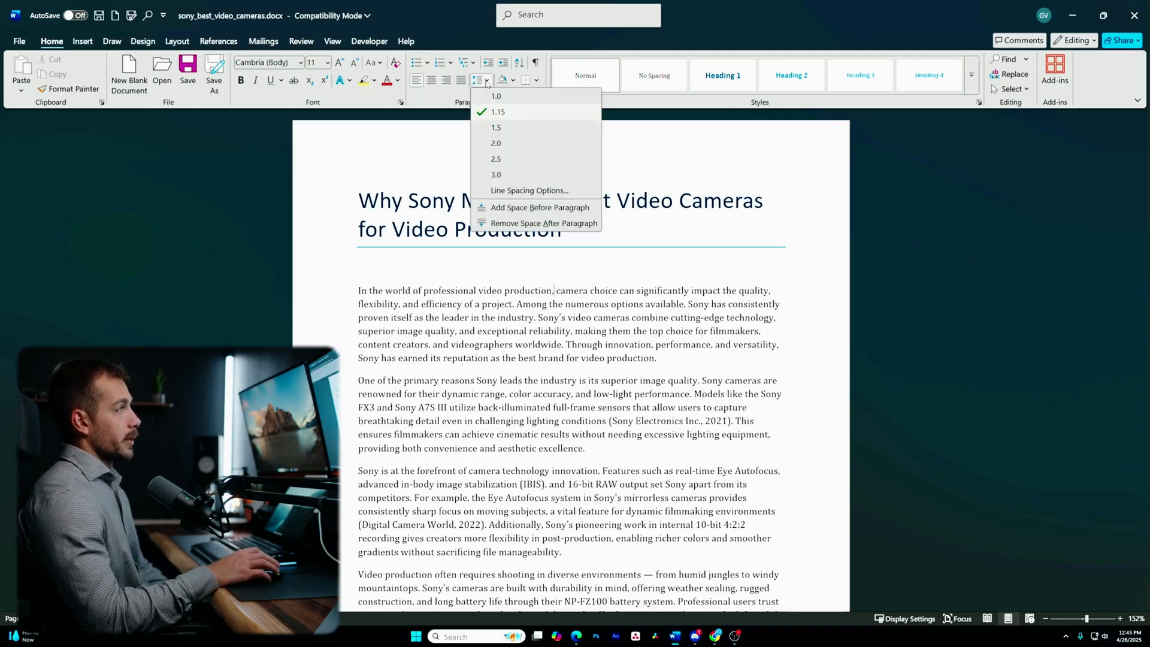
click(421, 291)
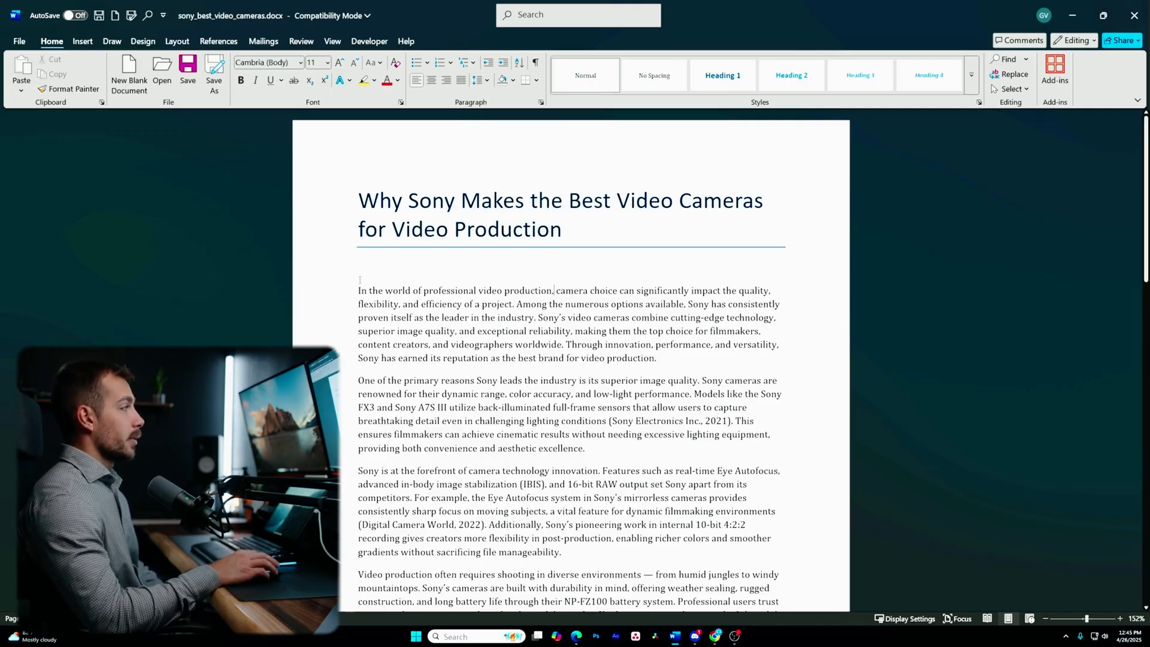
drag(357, 291, 742, 629)
click(496, 431)
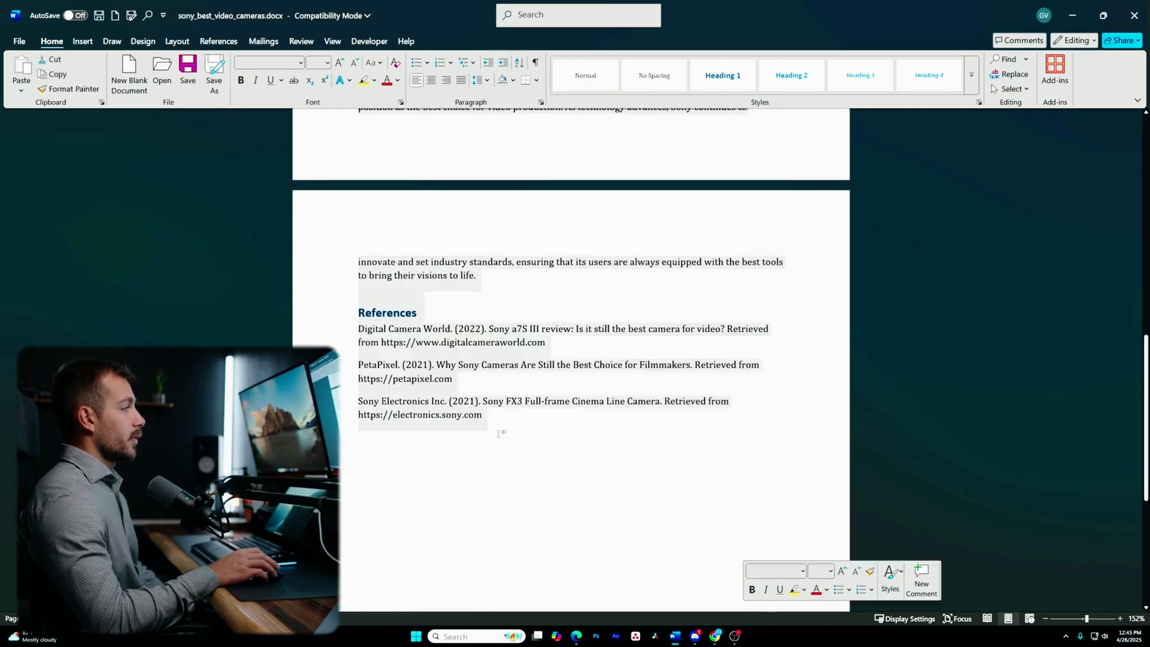
scroll(501, 428, up, 6)
scroll(500, 427, up, 2)
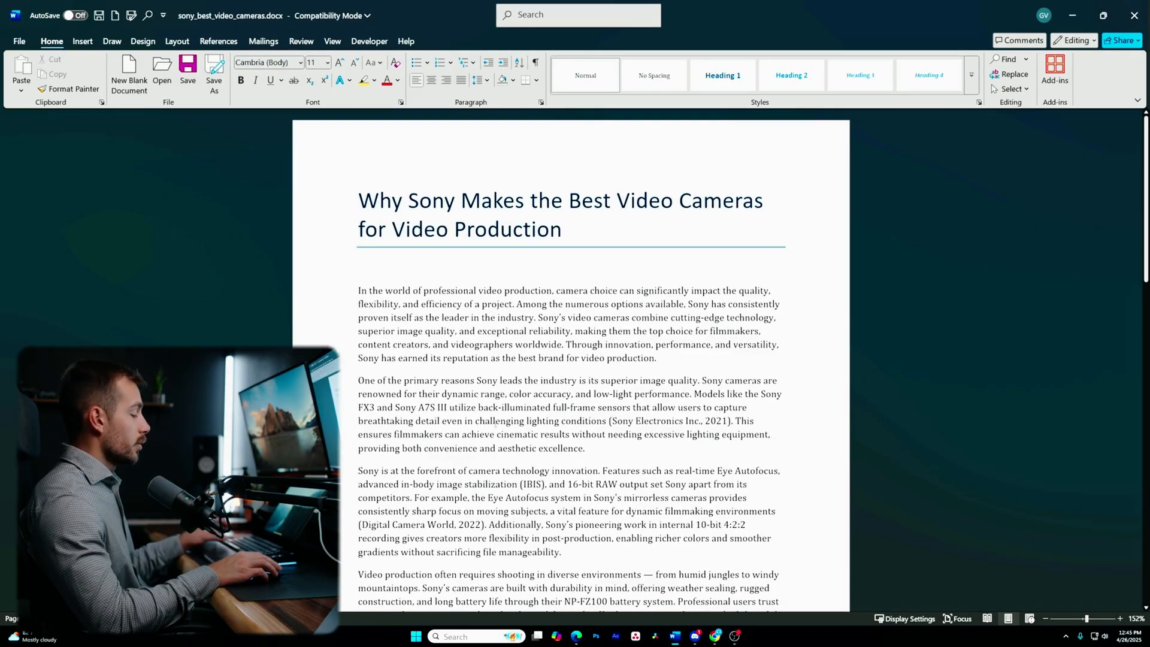
key(ctrl+a)
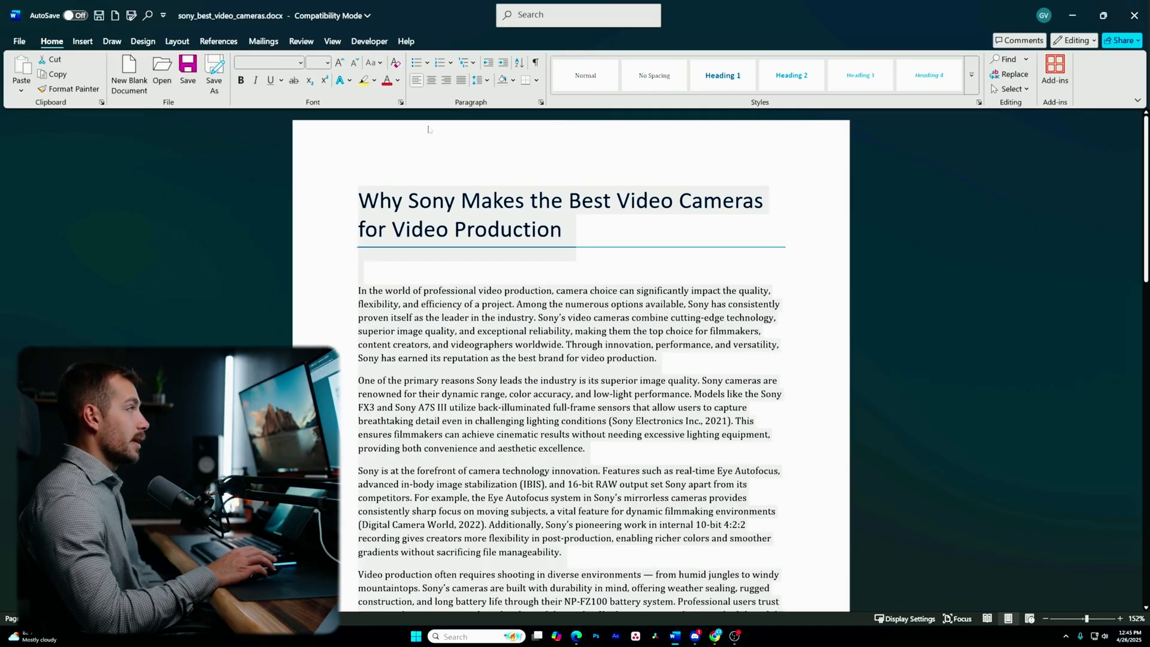
click(487, 80)
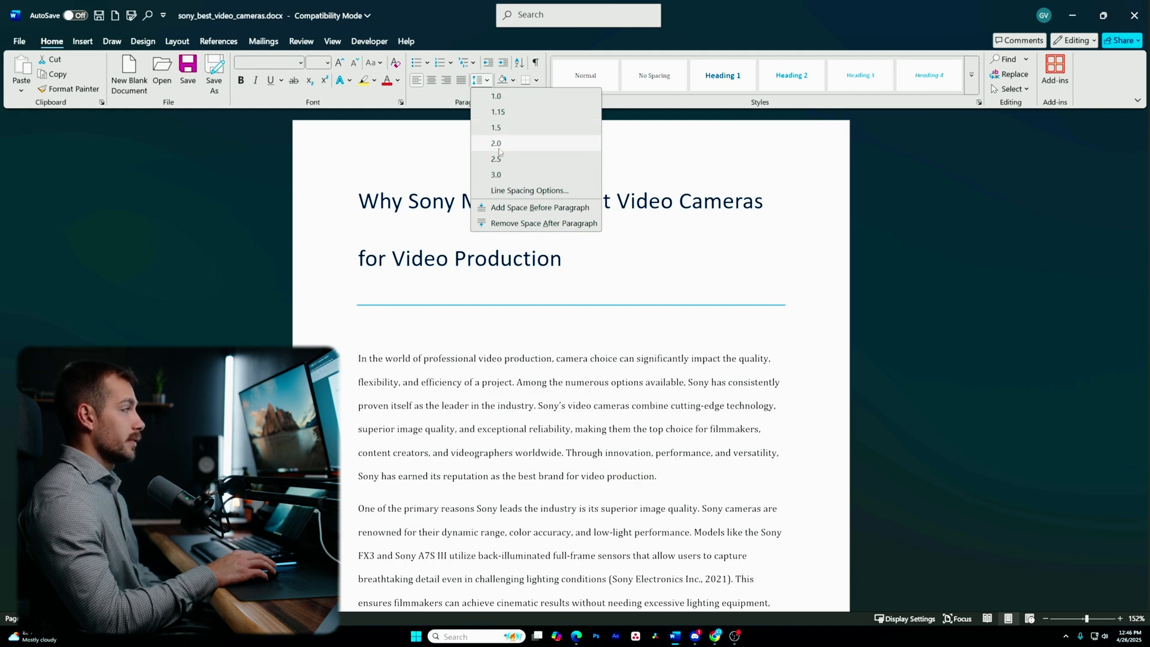
click(499, 147)
click(584, 298)
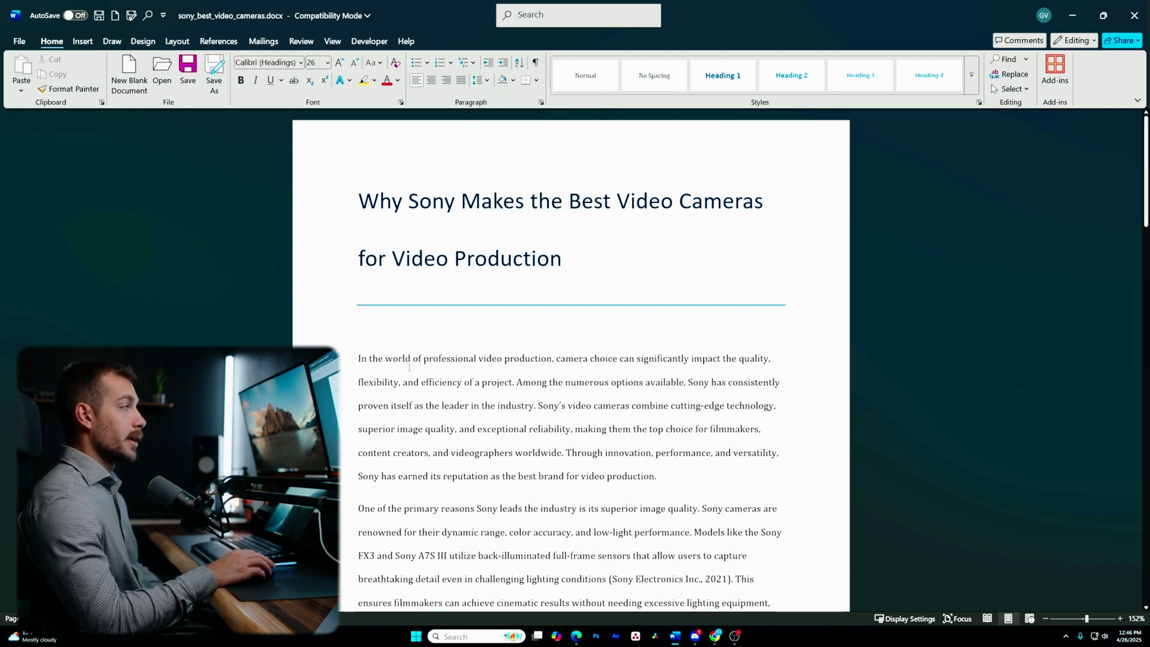
scroll(409, 367, down, 3)
scroll(383, 296, up, 3)
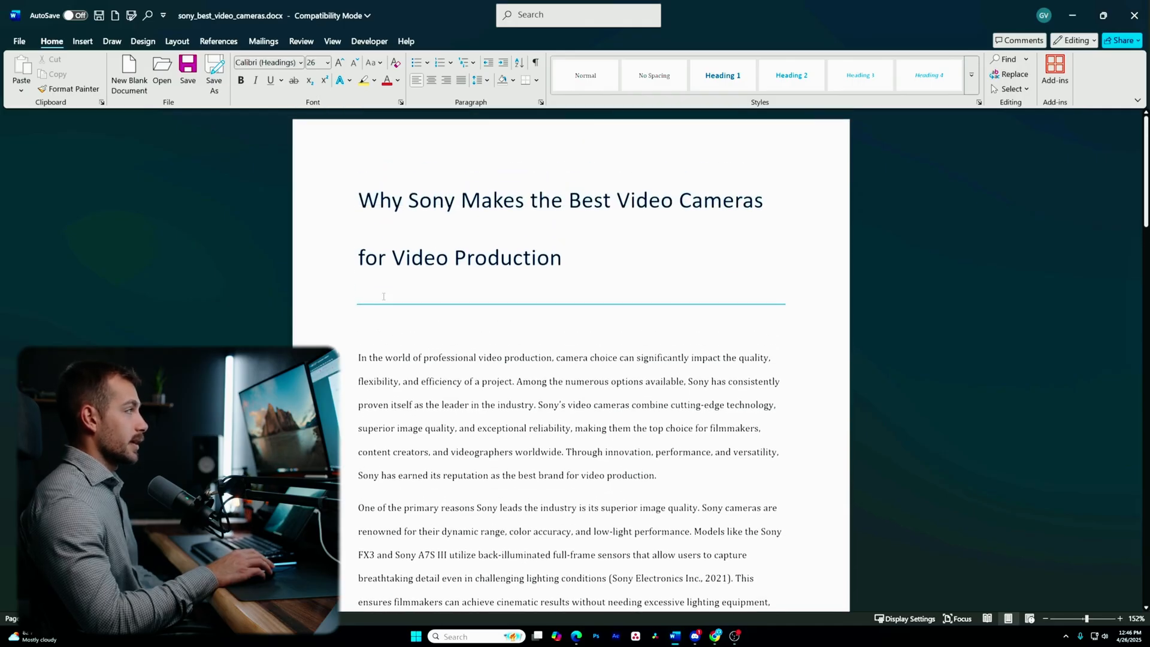
- Set the entire document to 12-point Times New Roman
key(ctrl+a)
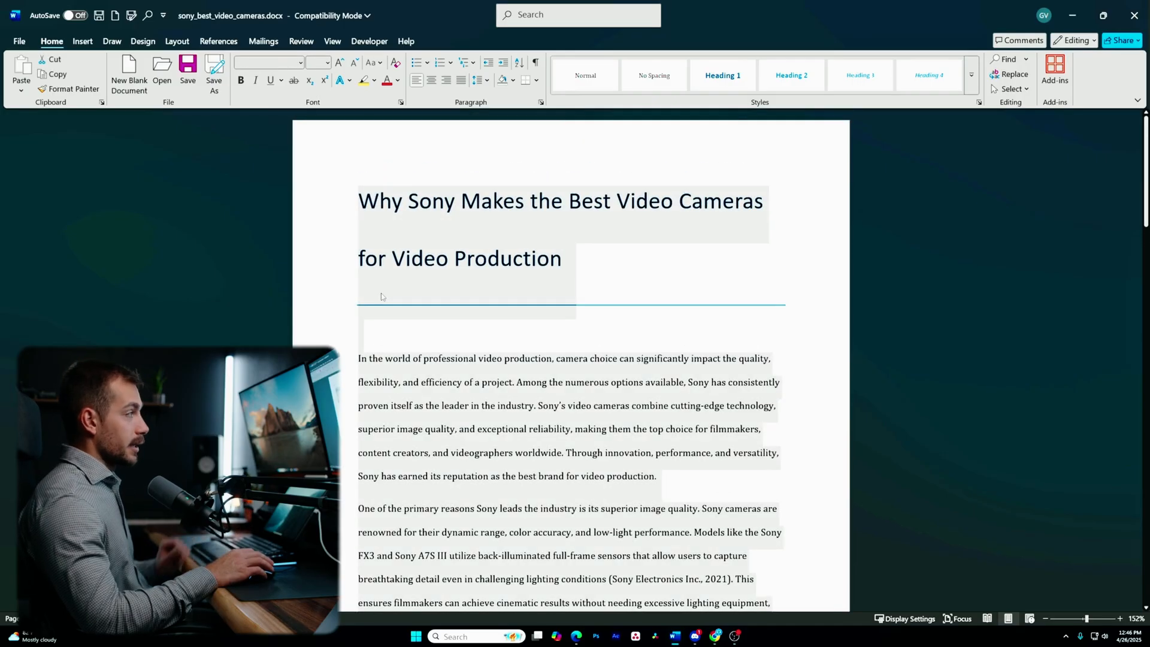
click(301, 64)
text(Times New Roman)
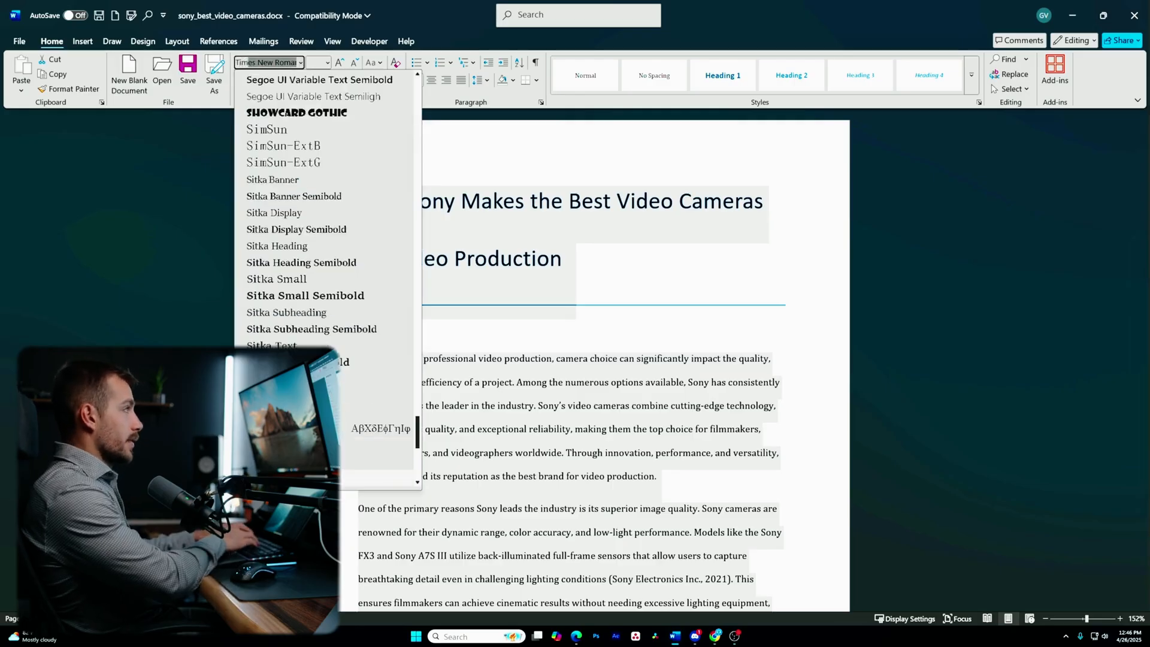
key(Return)
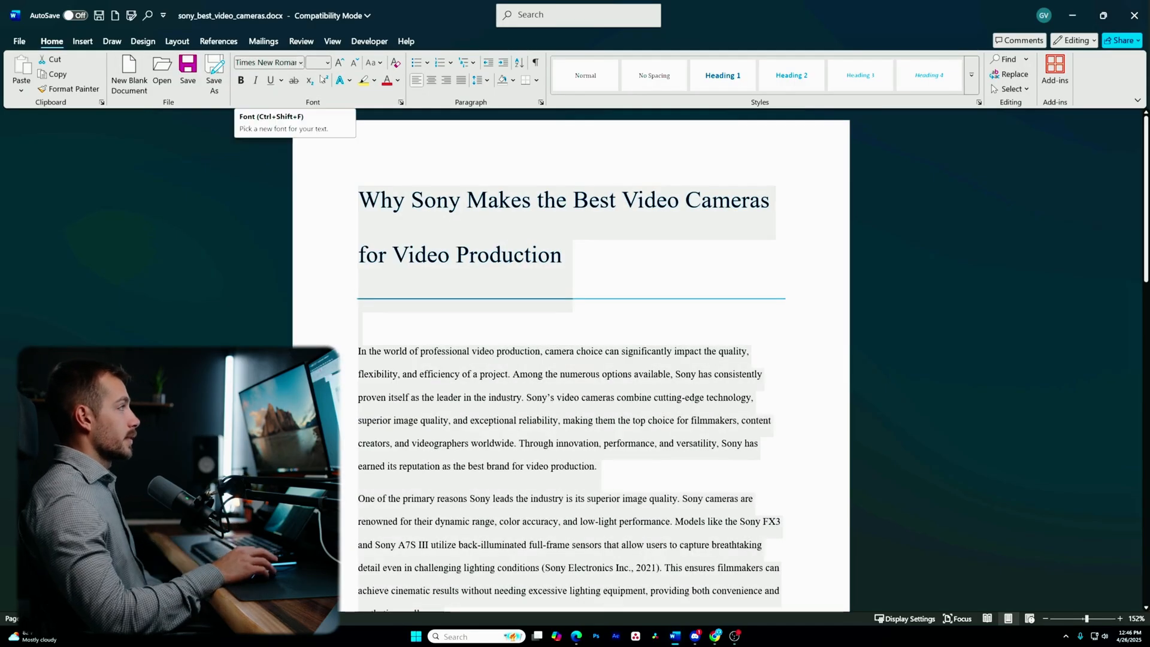
click(328, 64)
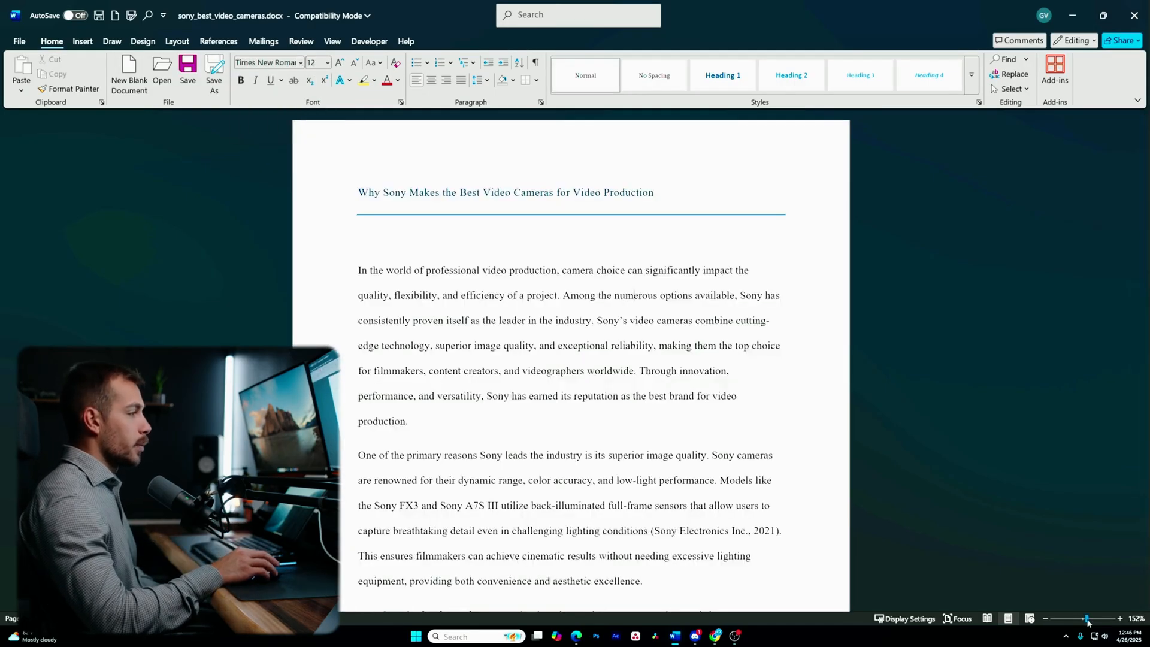
- Type the author's first name on a new line above the essay title
drag(1088, 623, 1091, 623)
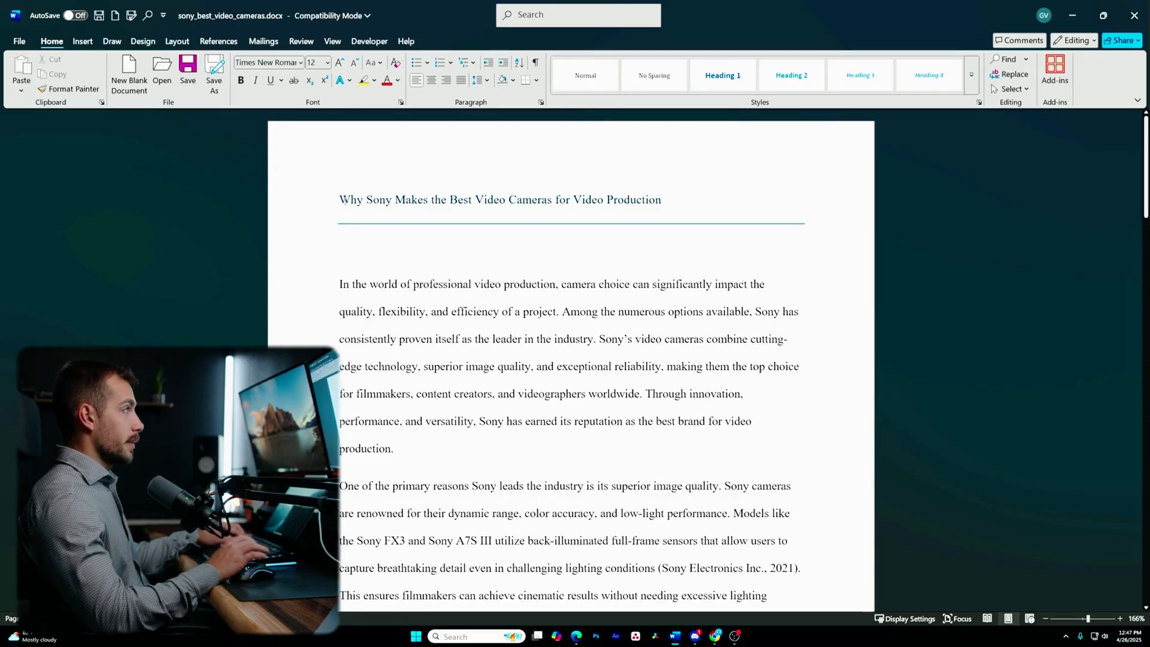
text(Gabe)
key(Return)
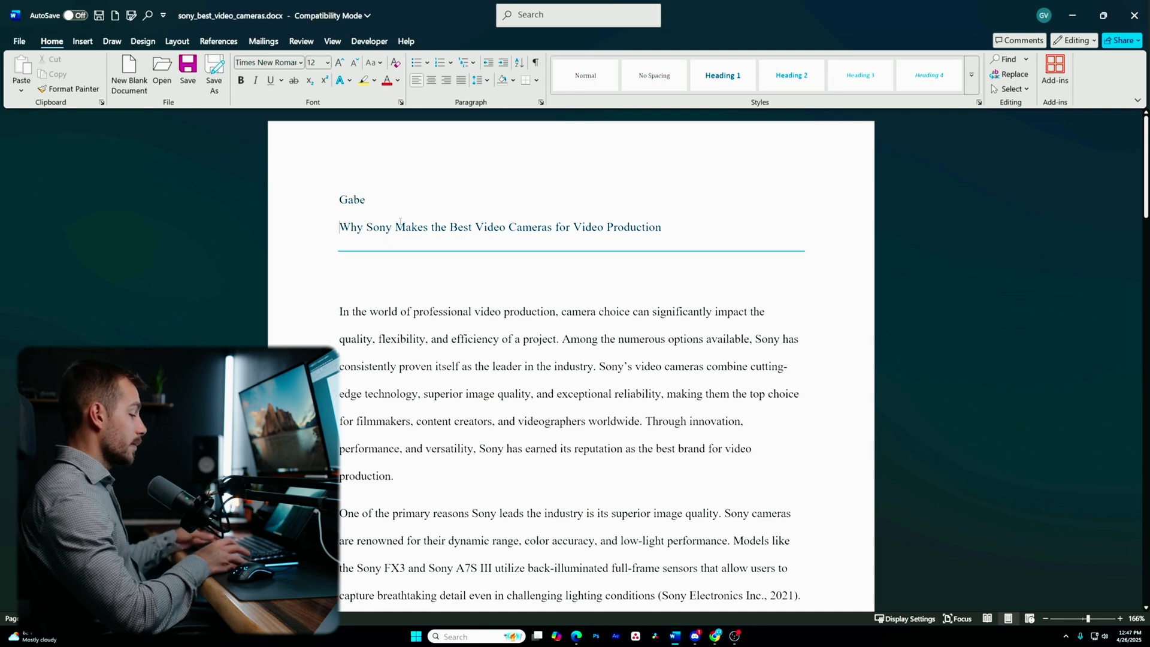
- Add 'Indigo Software', 'Video Production' and '04/26/2025' as separate lines above the title
text(Indigo Software)
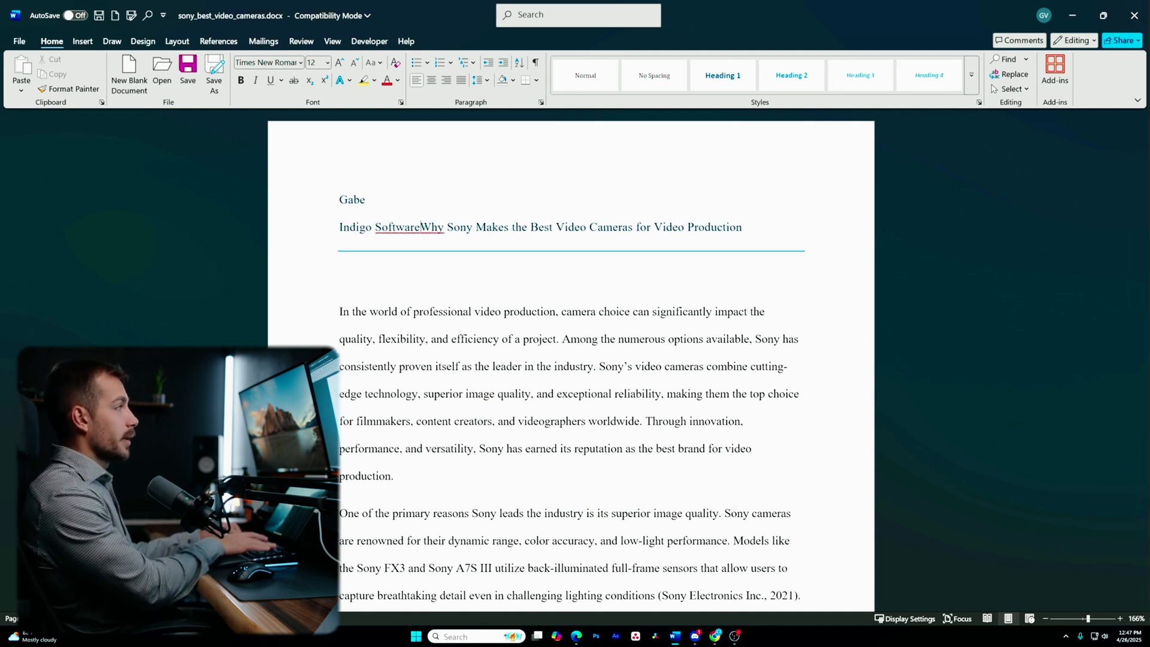
key(Return)
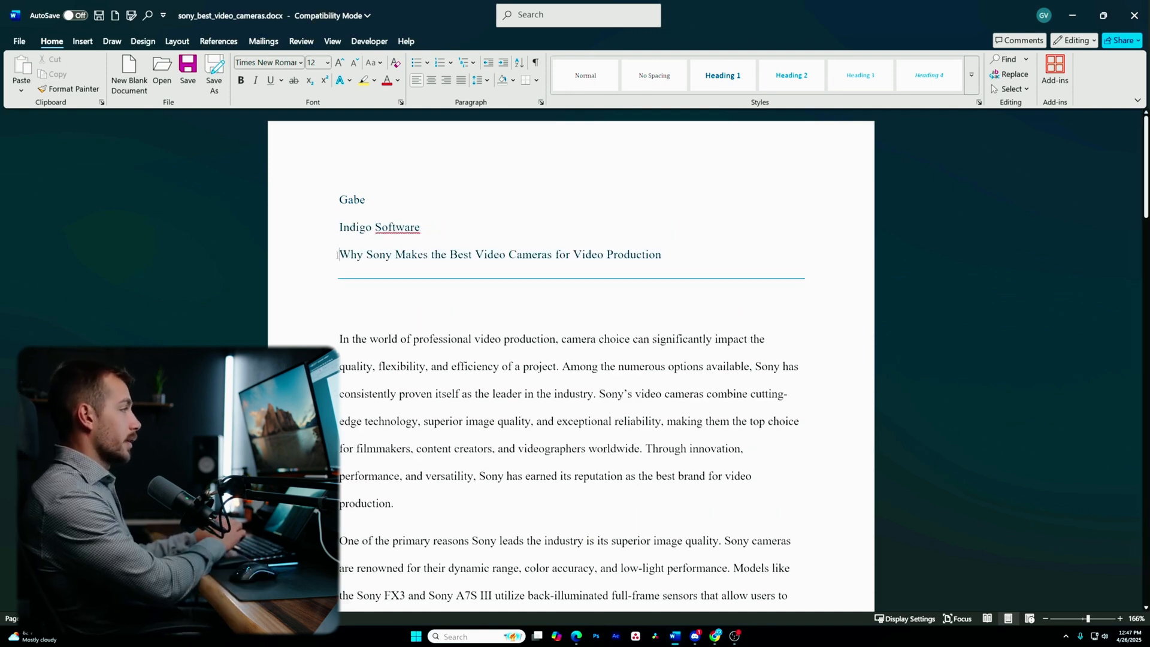
text(Video Production)
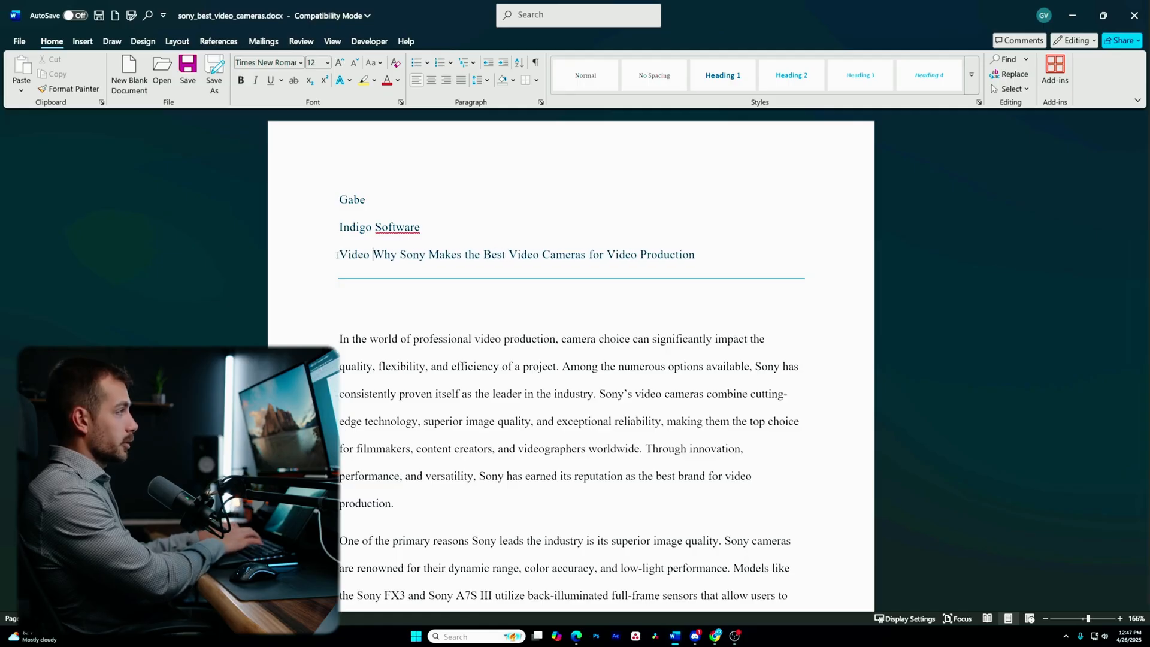
key(Return)
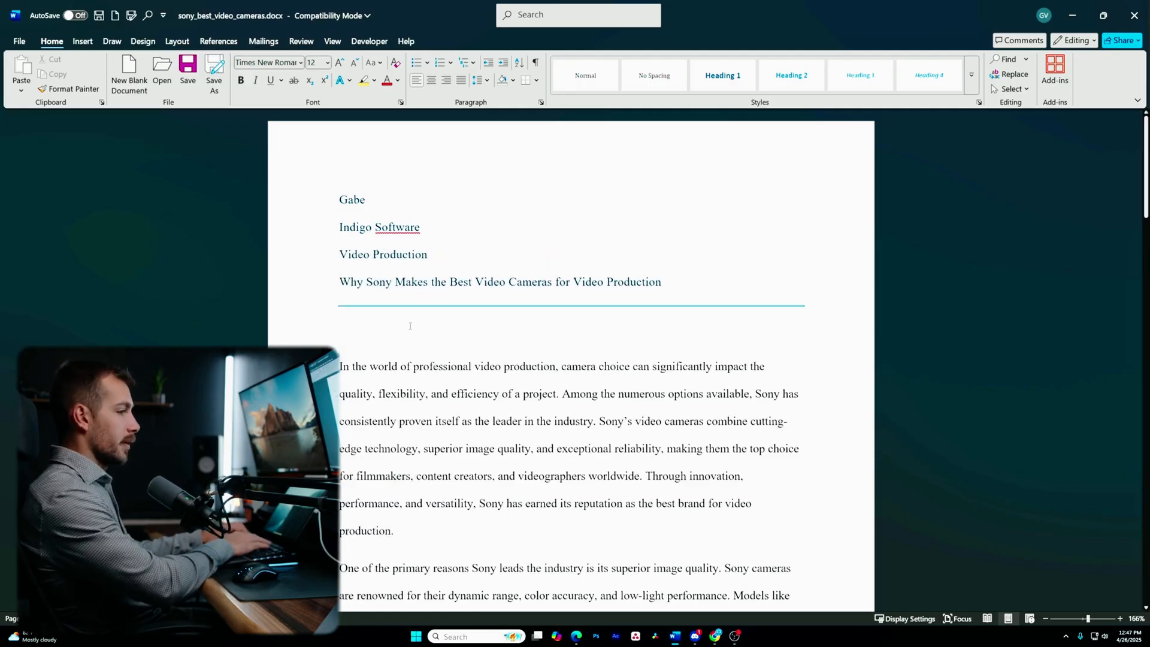
text(04/26/2025)
key(Return)
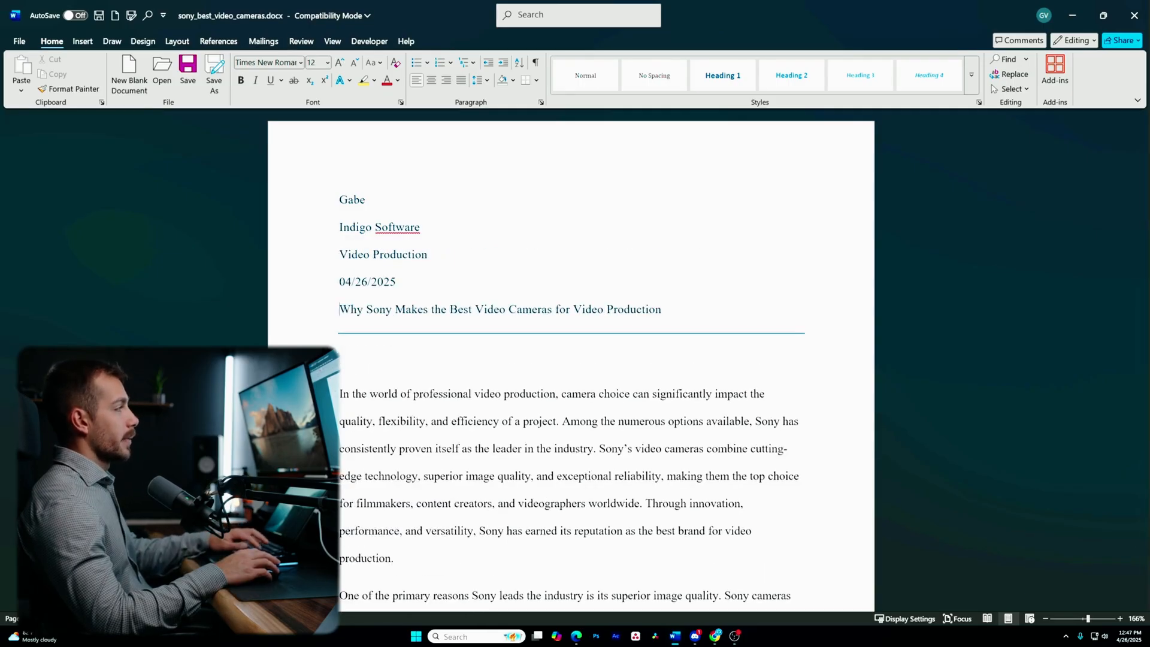
key(BackSpace)
key(Return)
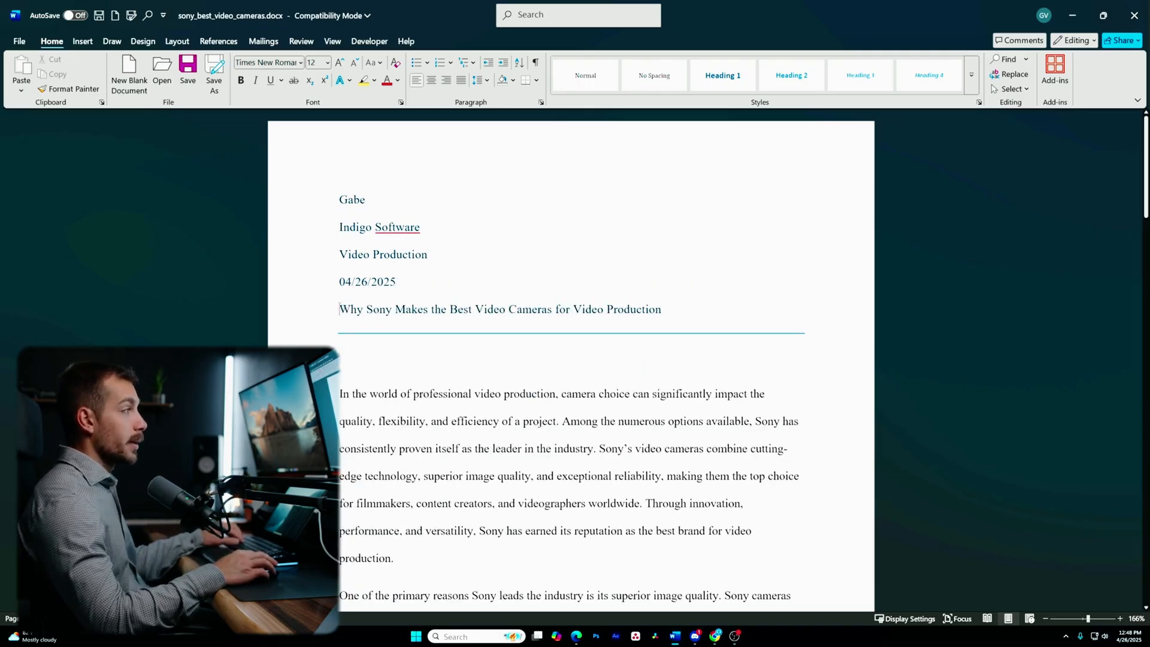
- Center the essay title on the page
drag(345, 310, 705, 320)
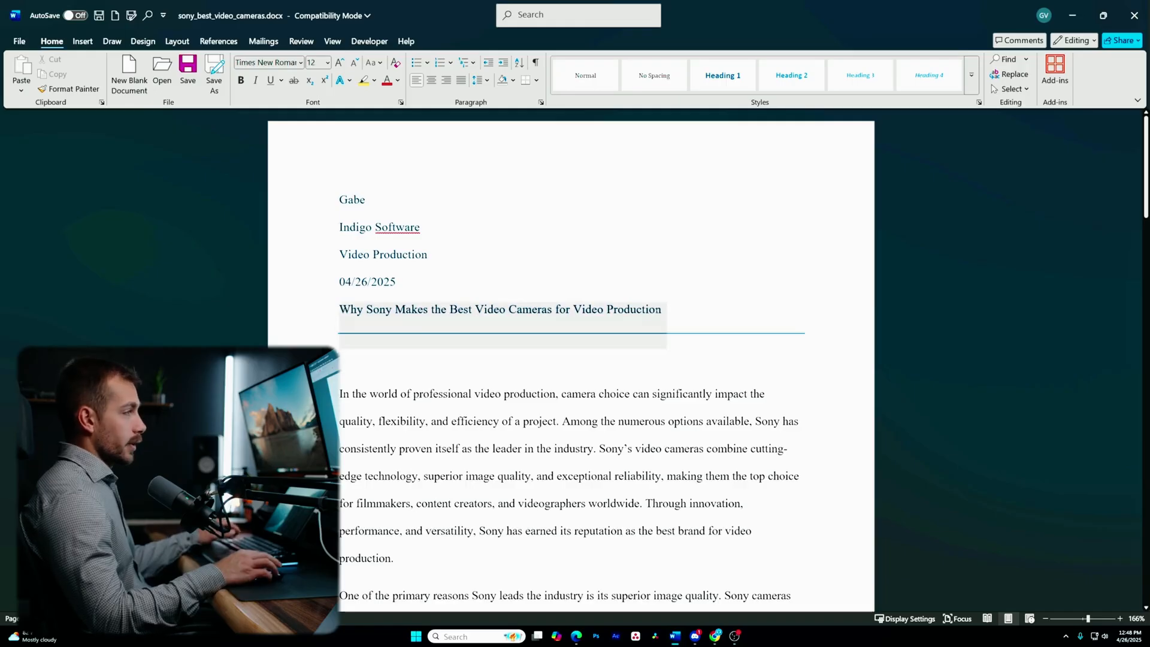
click(431, 81)
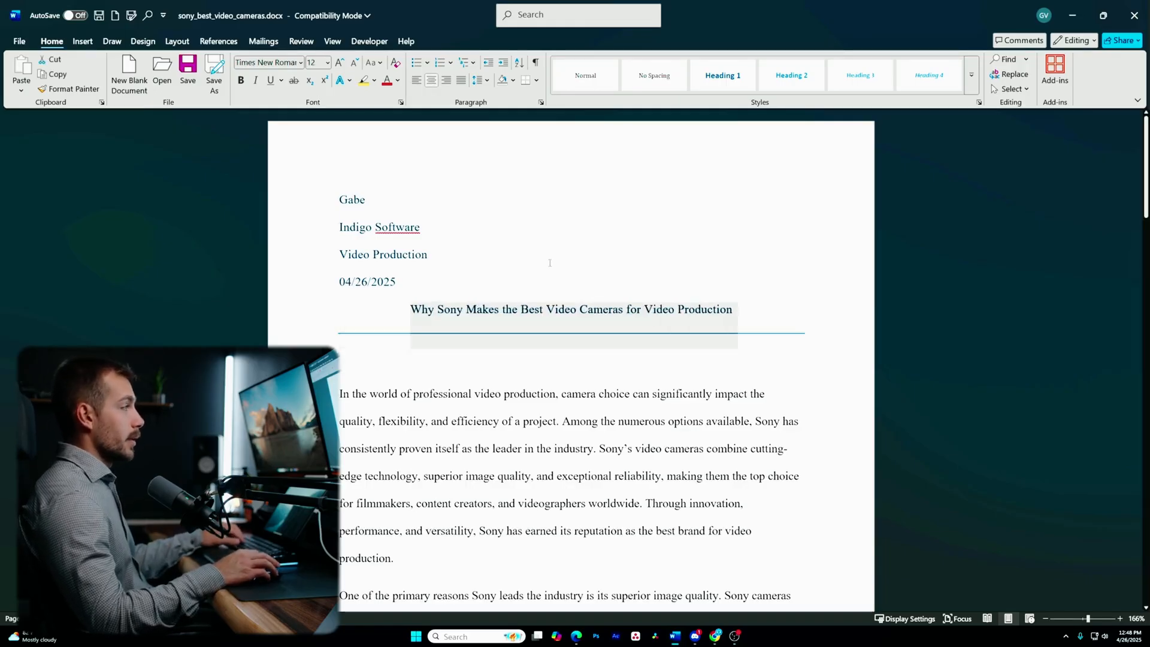
click(495, 310)
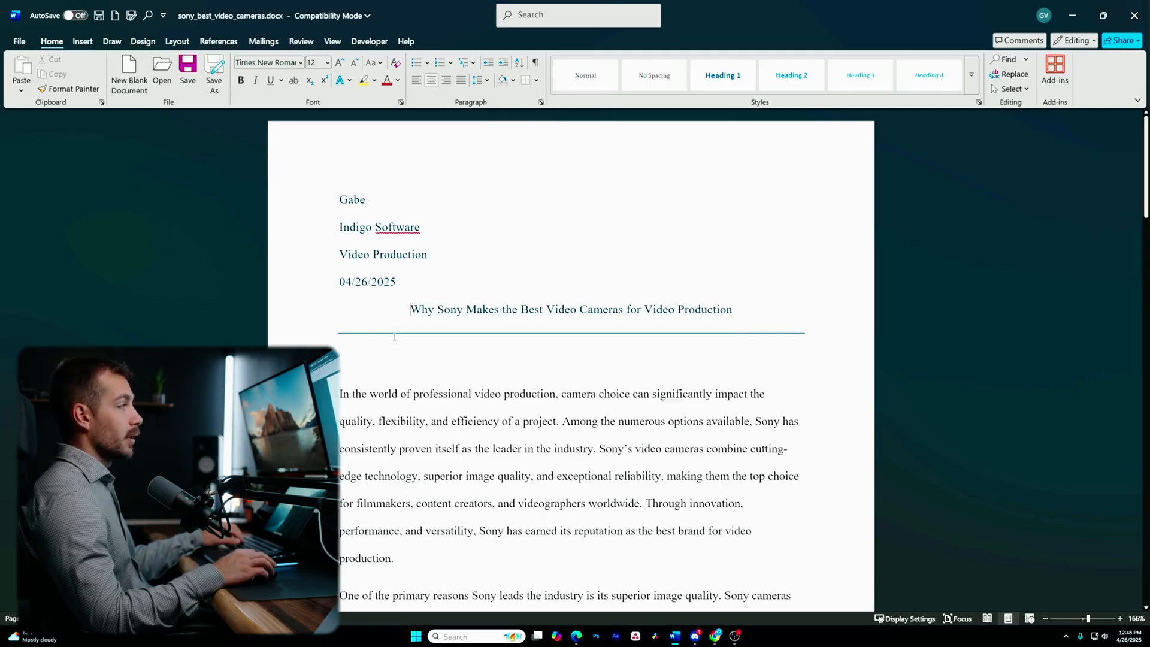
- Change the header lines, title and opening text to Automatic (black) font colour
drag(341, 204, 784, 334)
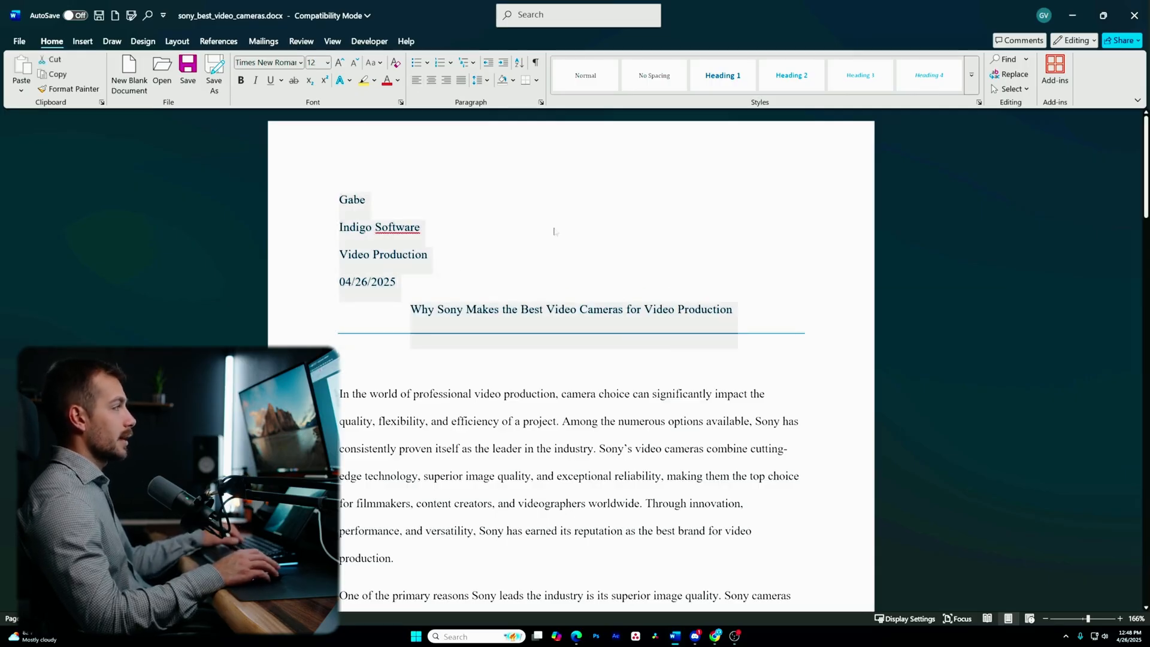
key(ctrl+a)
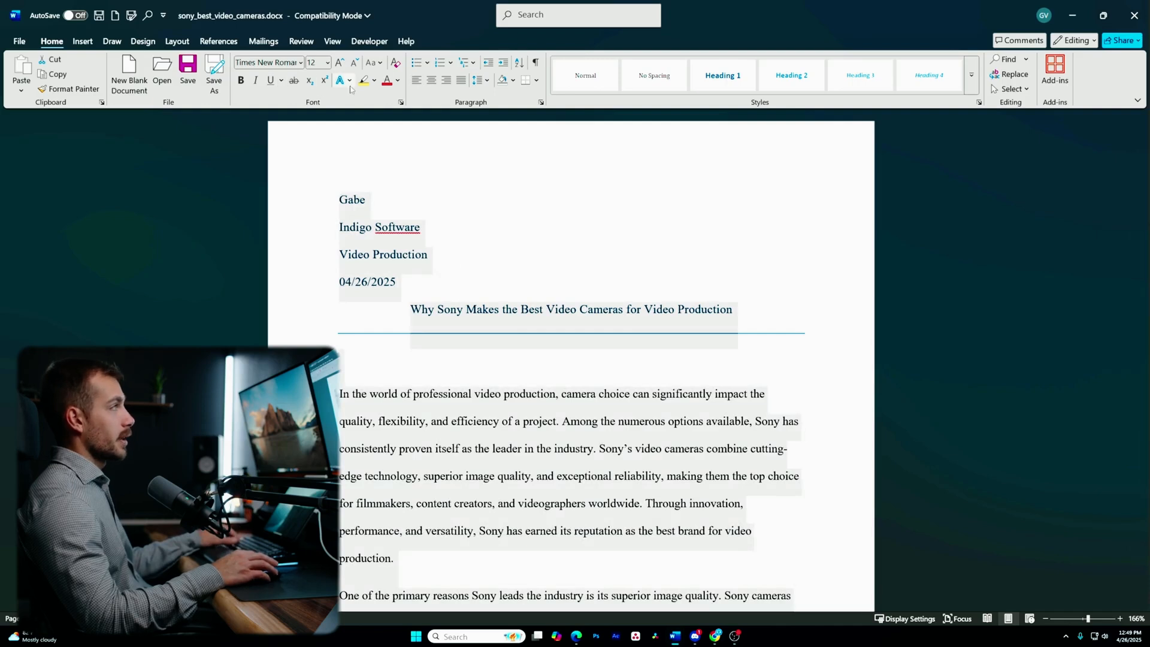
click(398, 81)
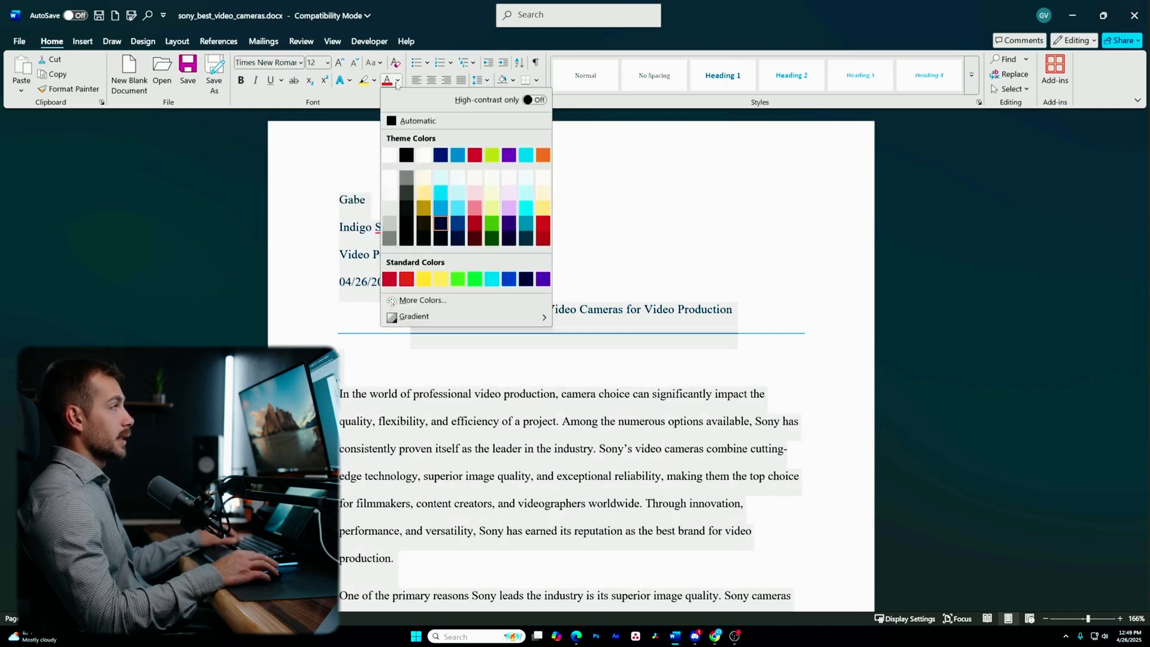
click(413, 120)
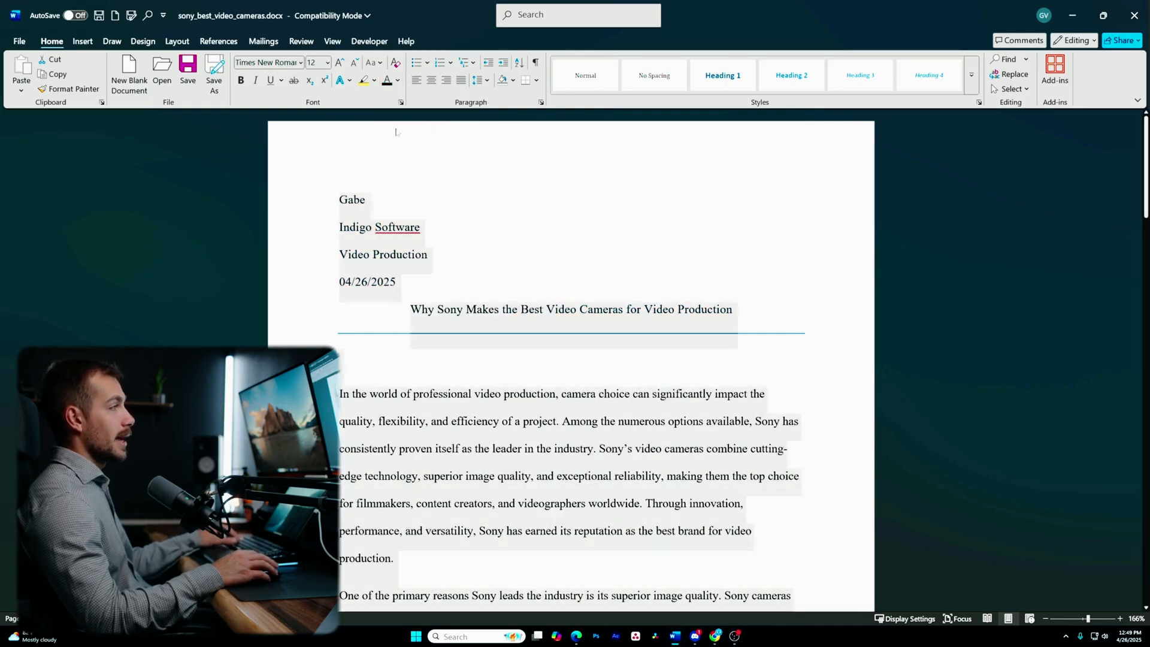
click(396, 328)
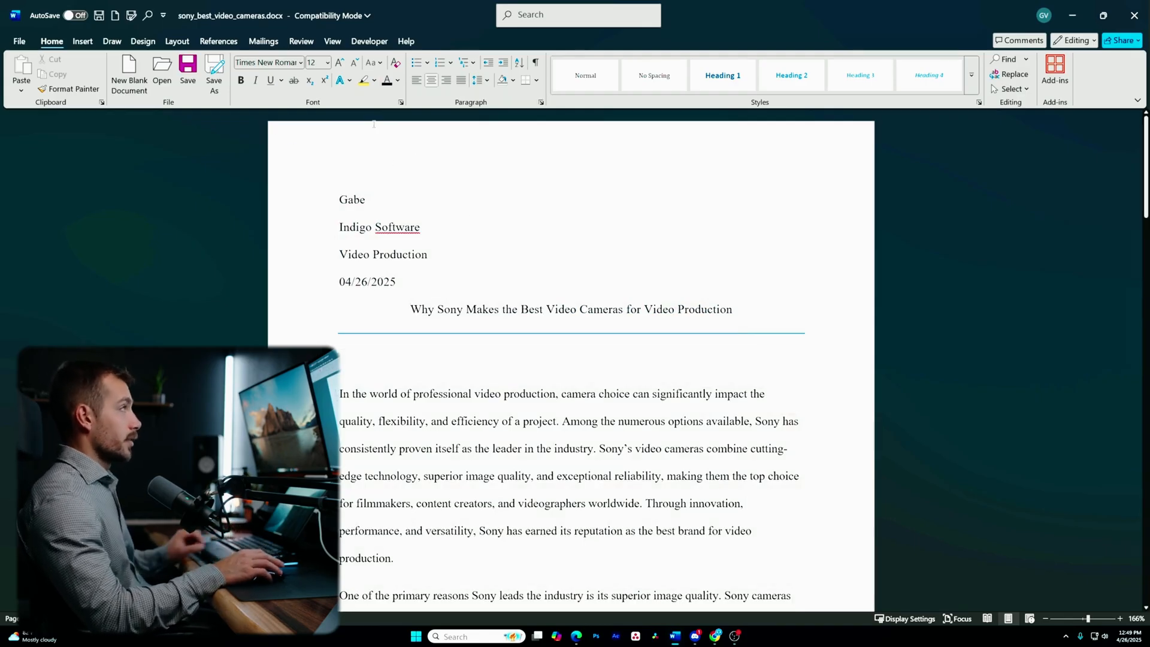
click(83, 41)
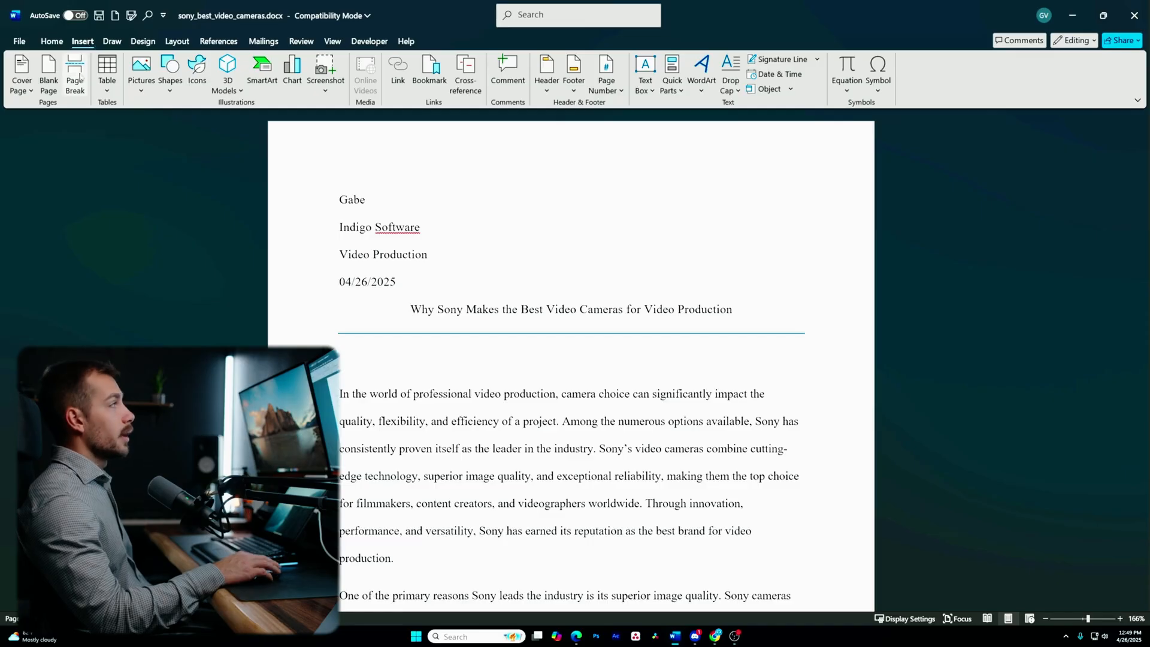
- Insert a Plain Number 3 page number at the header's top right, then close the header
click(615, 81)
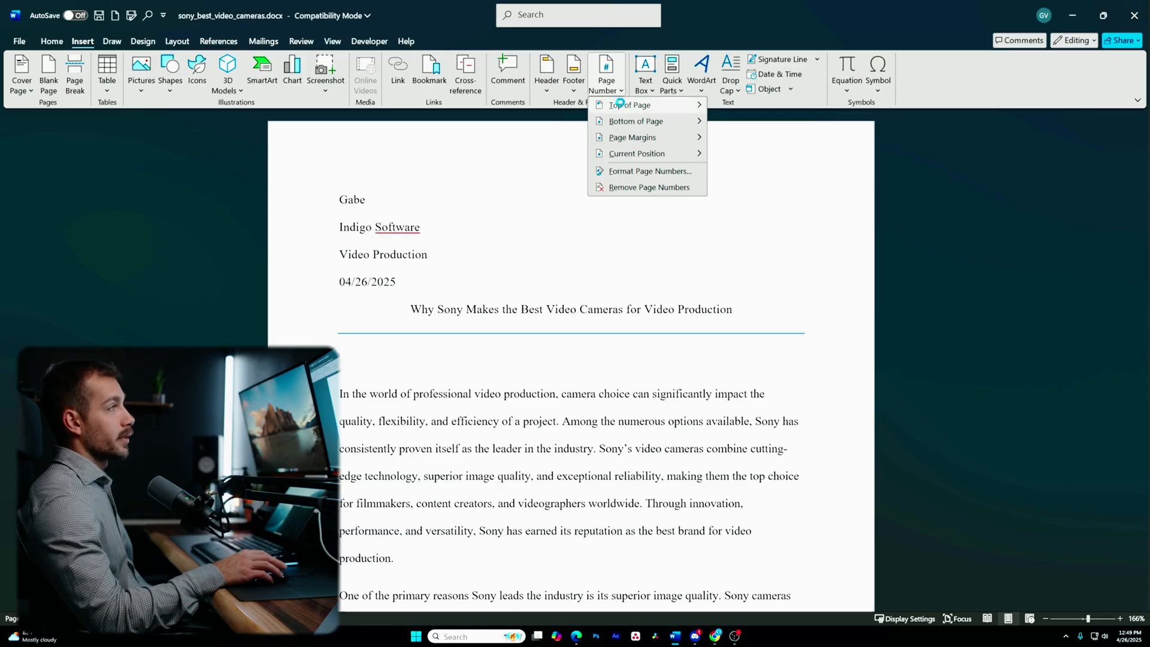
mouse_move(639, 157)
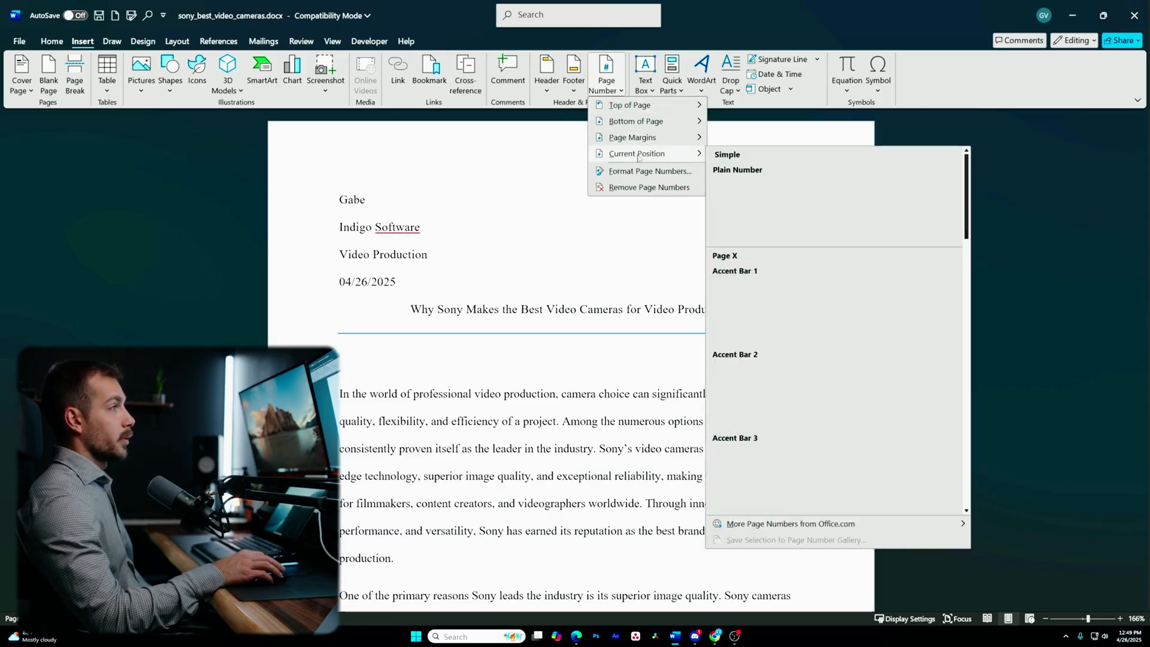
mouse_move(633, 107)
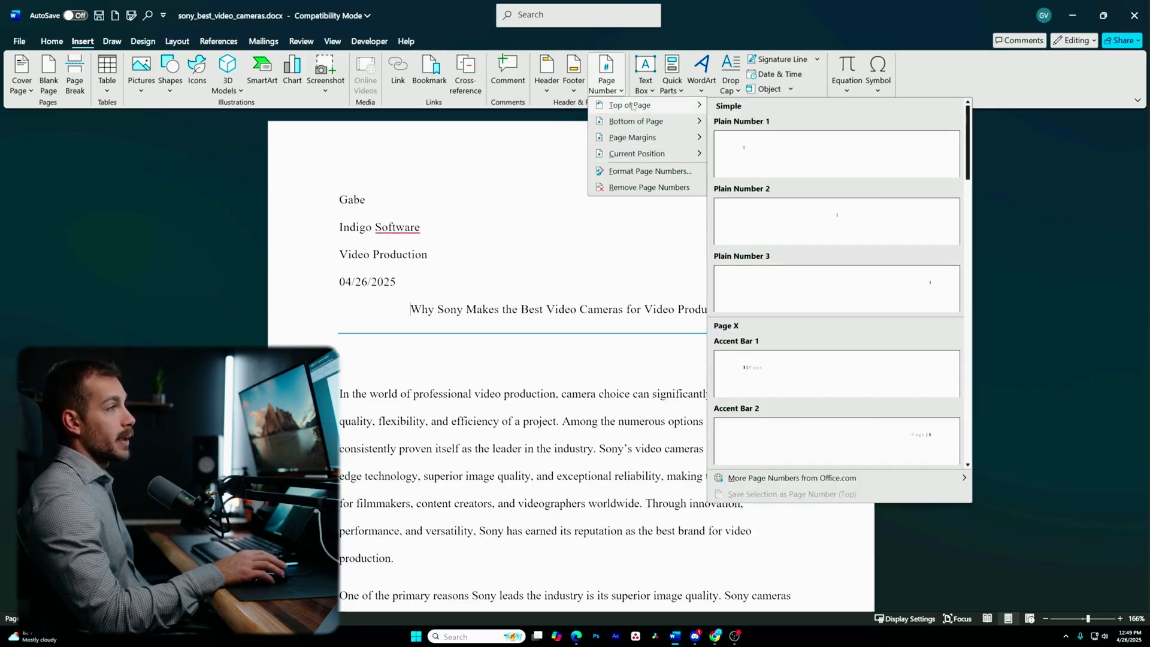
click(775, 304)
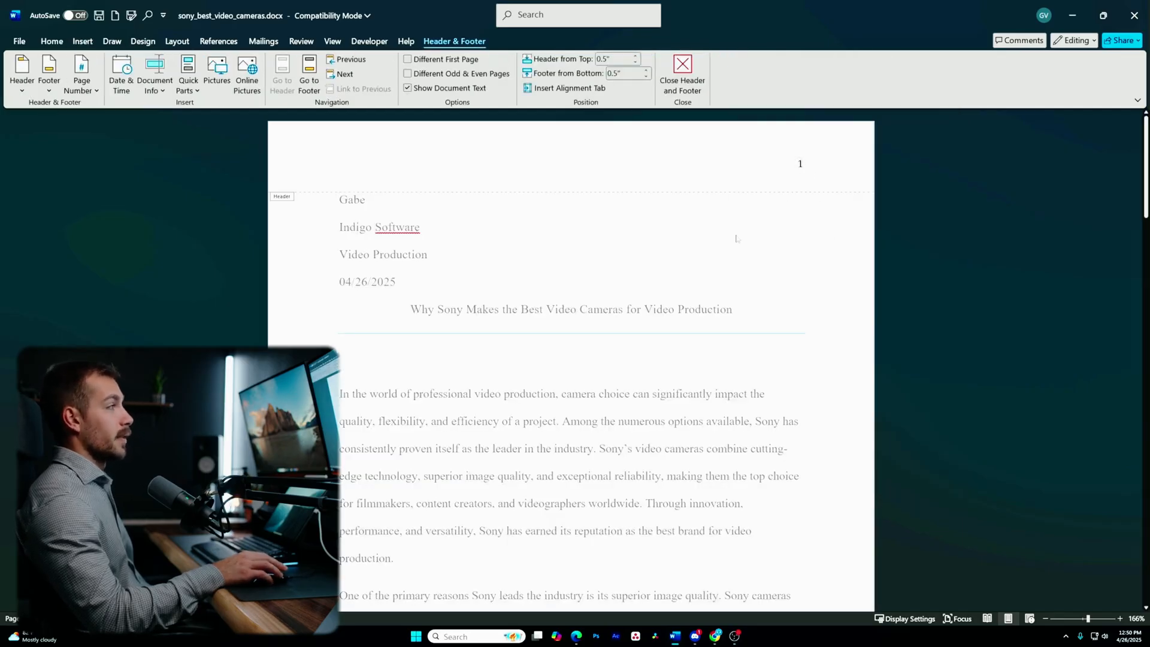
scroll(760, 166, down, 20)
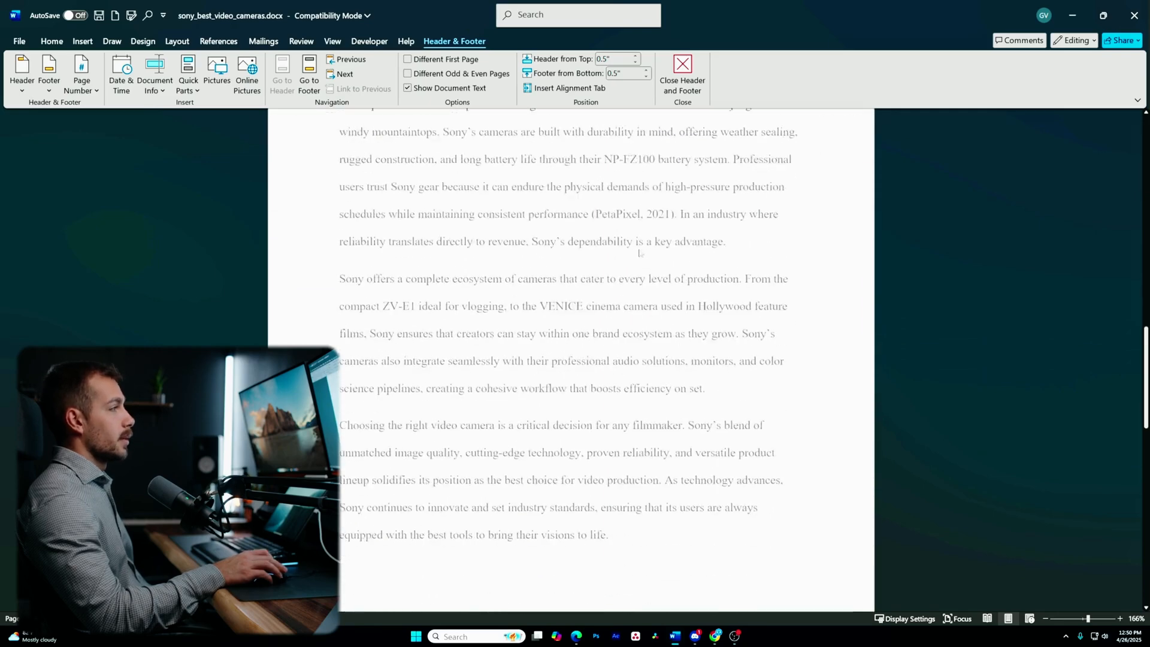
scroll(640, 248, up, 20)
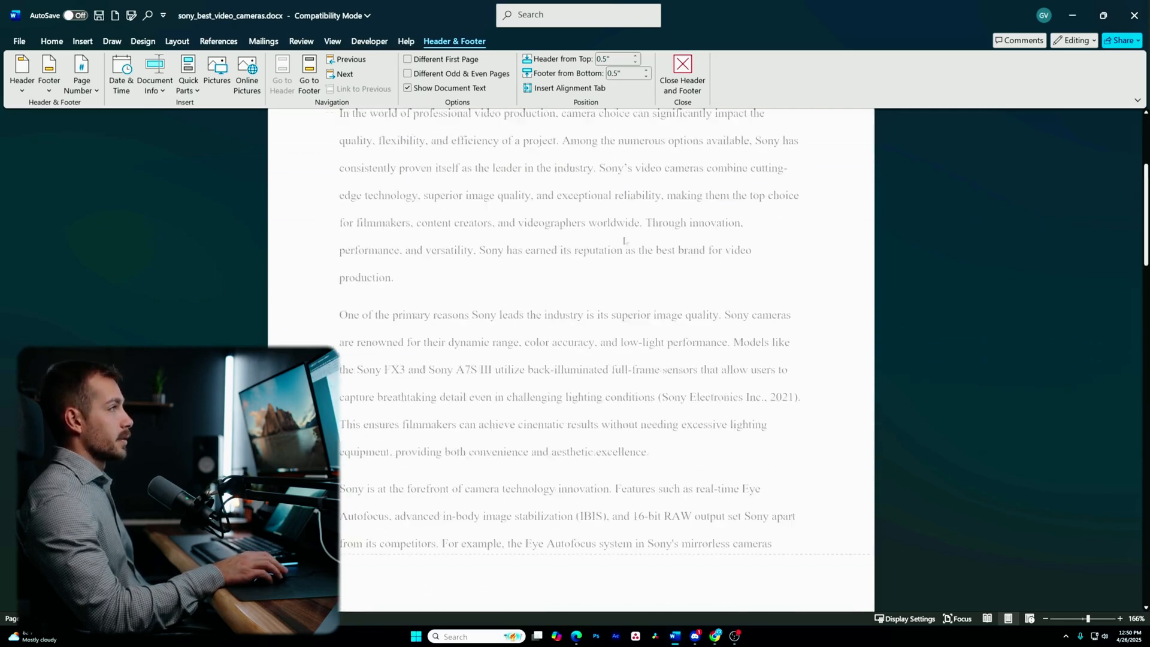
click(690, 84)
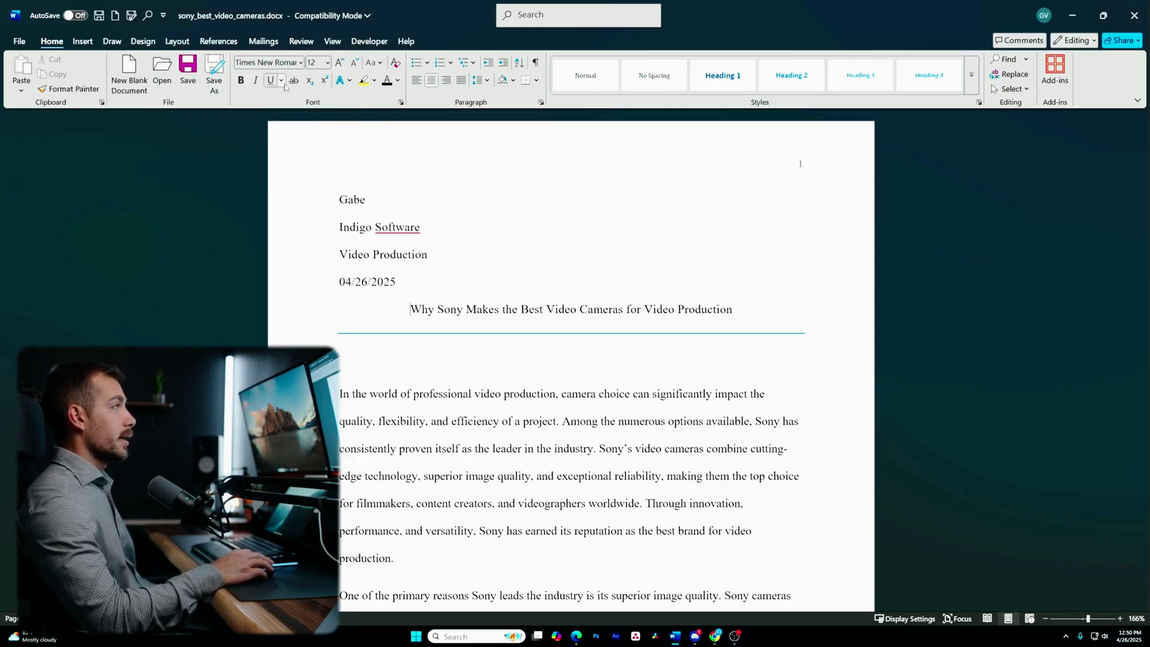
drag(407, 310, 750, 322)
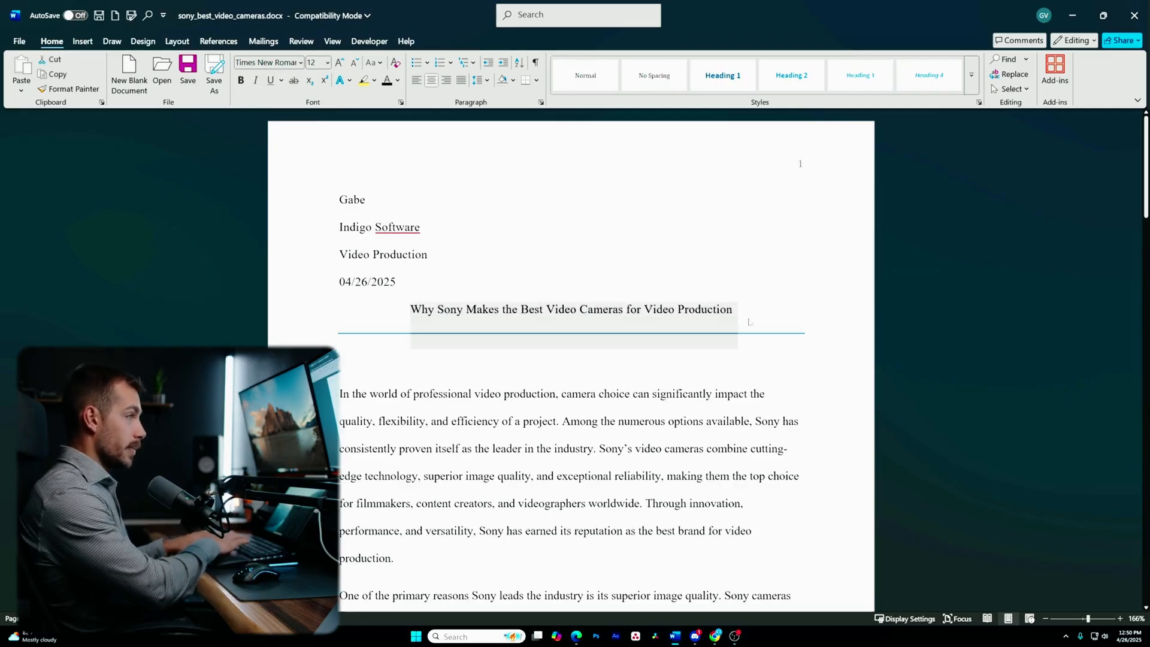
key(ctrl+b)
key(ctrl+b)
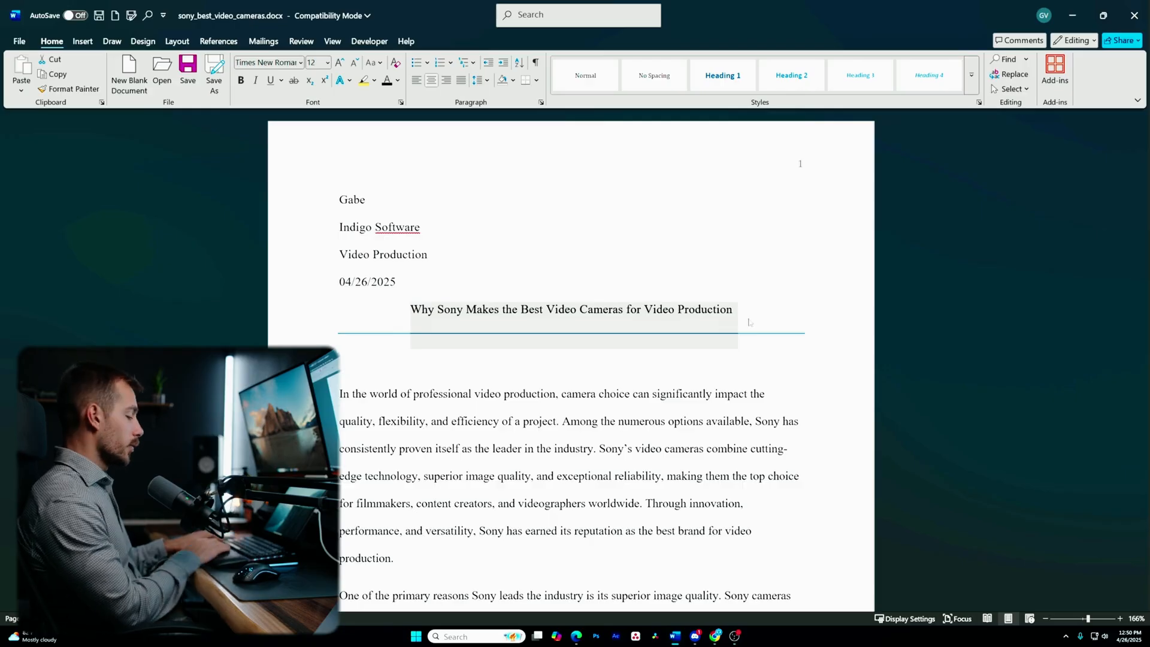
key(ctrl+i)
key(ctrl+i)
key(ctrl+u)
key(ctrl+u)
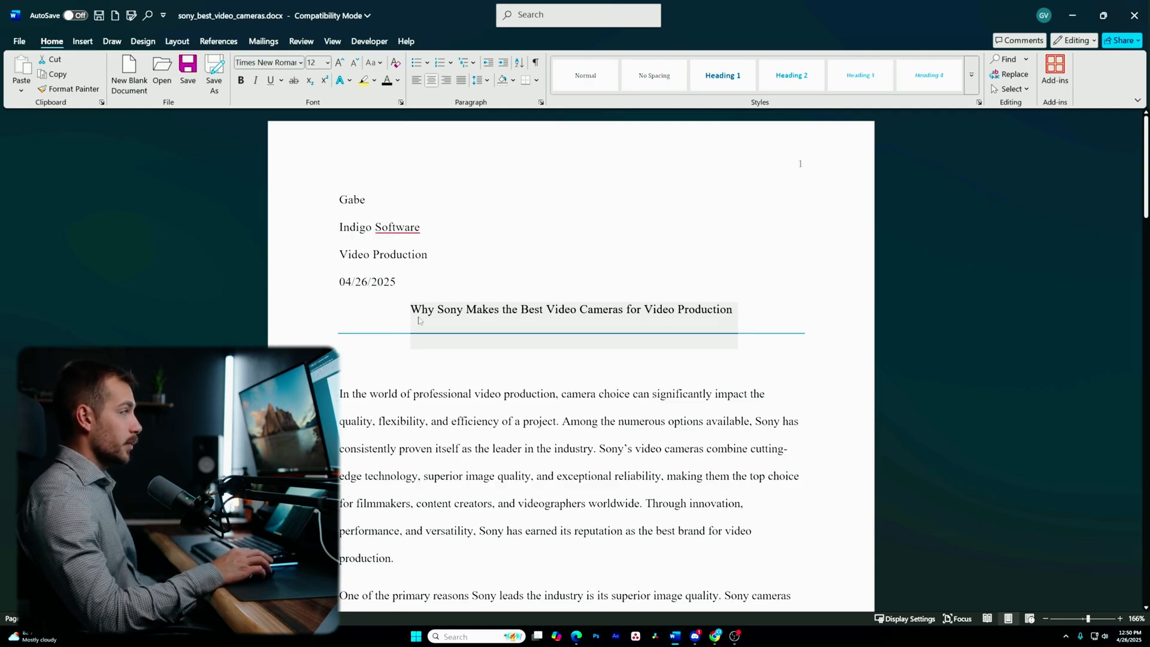
click(440, 317)
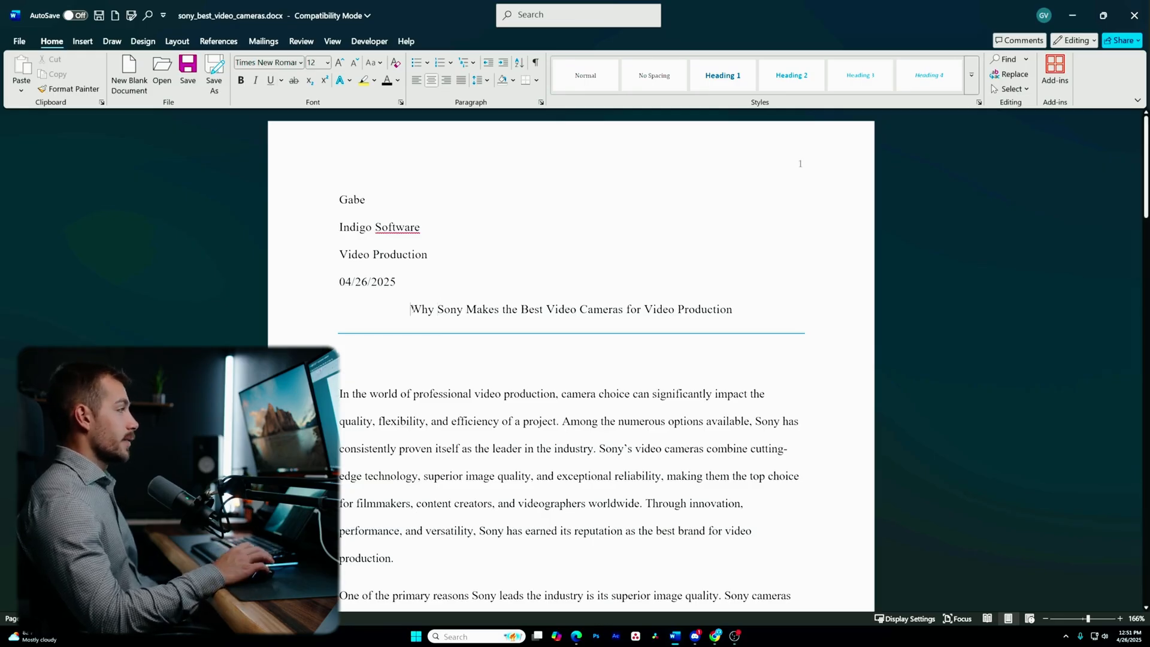
click(412, 309)
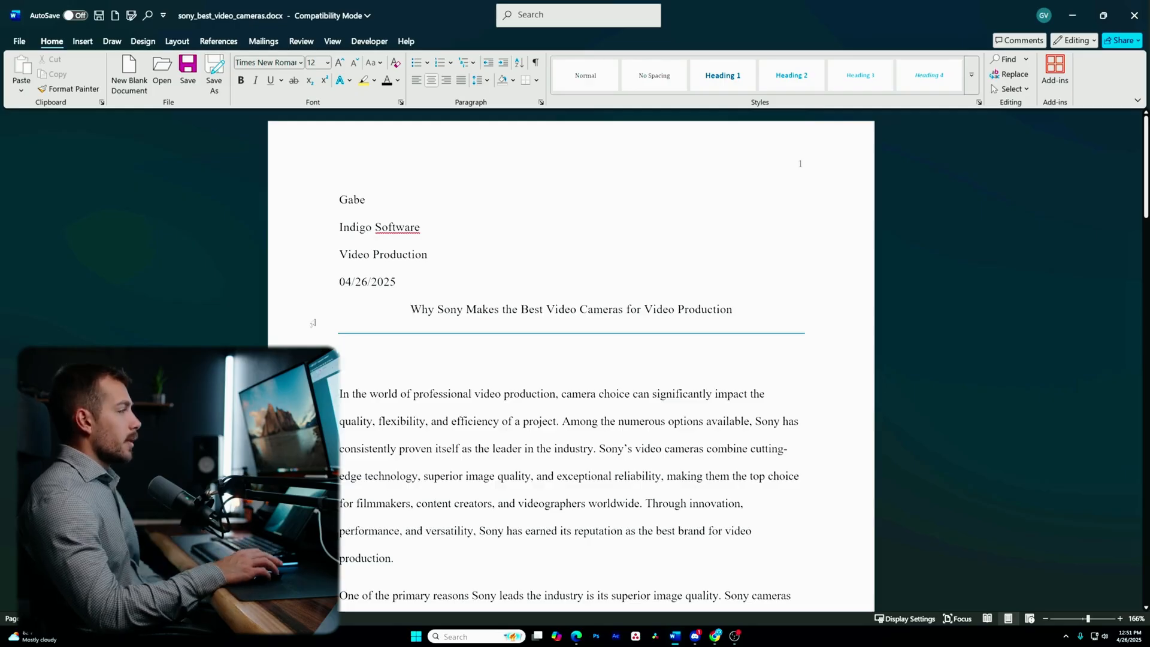
scroll(665, 370, down, 2)
scroll(665, 370, up, 2)
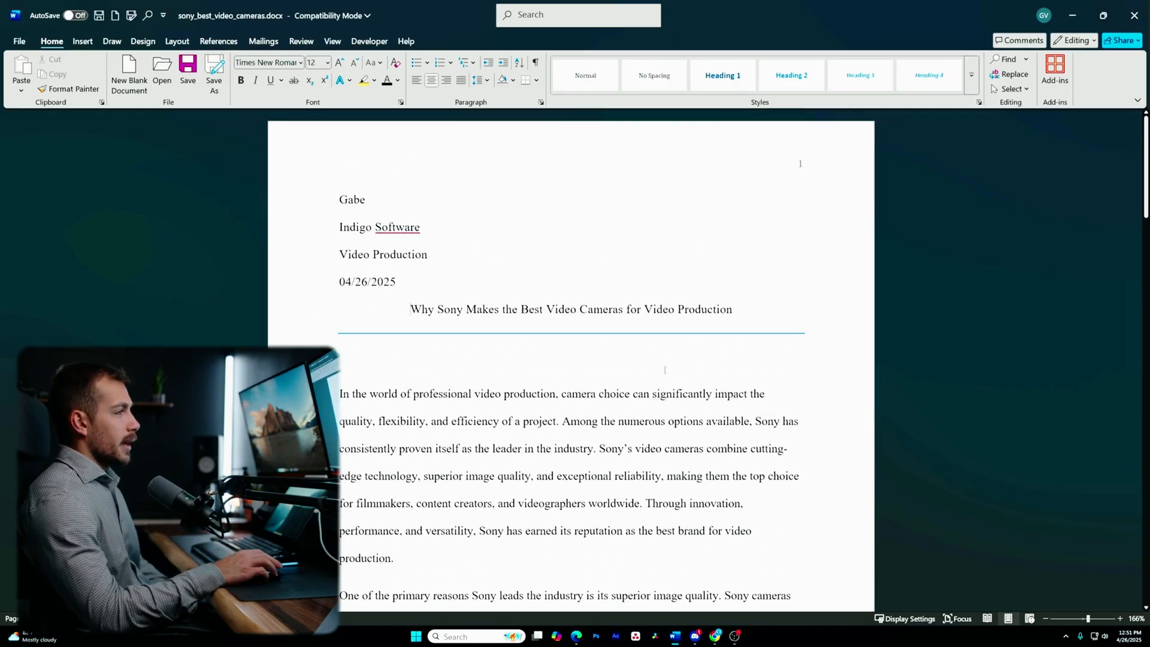
drag(827, 333, 429, 344)
click(432, 307)
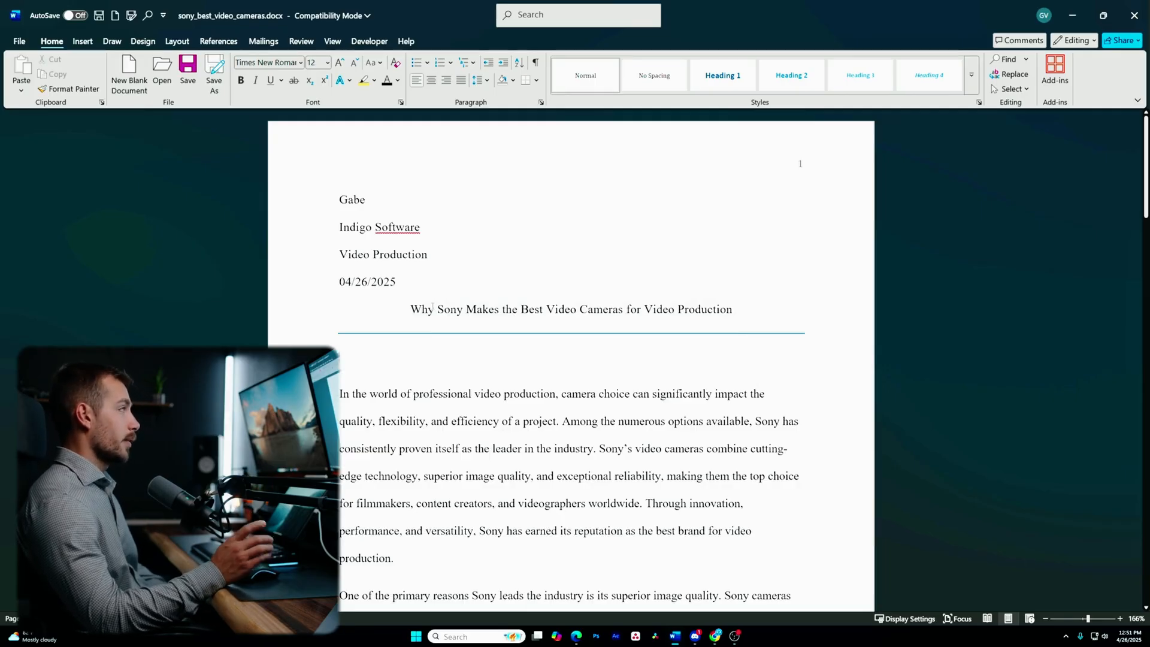
click(417, 320)
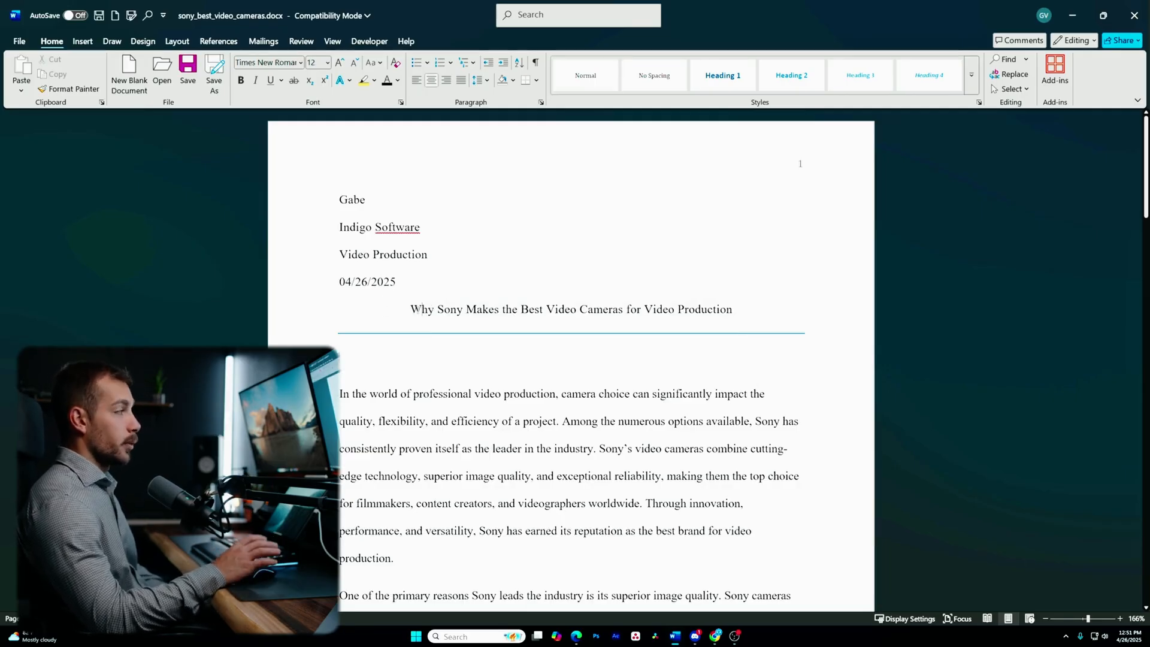
- Reset the document to the default style set from the Design tab
click(143, 44)
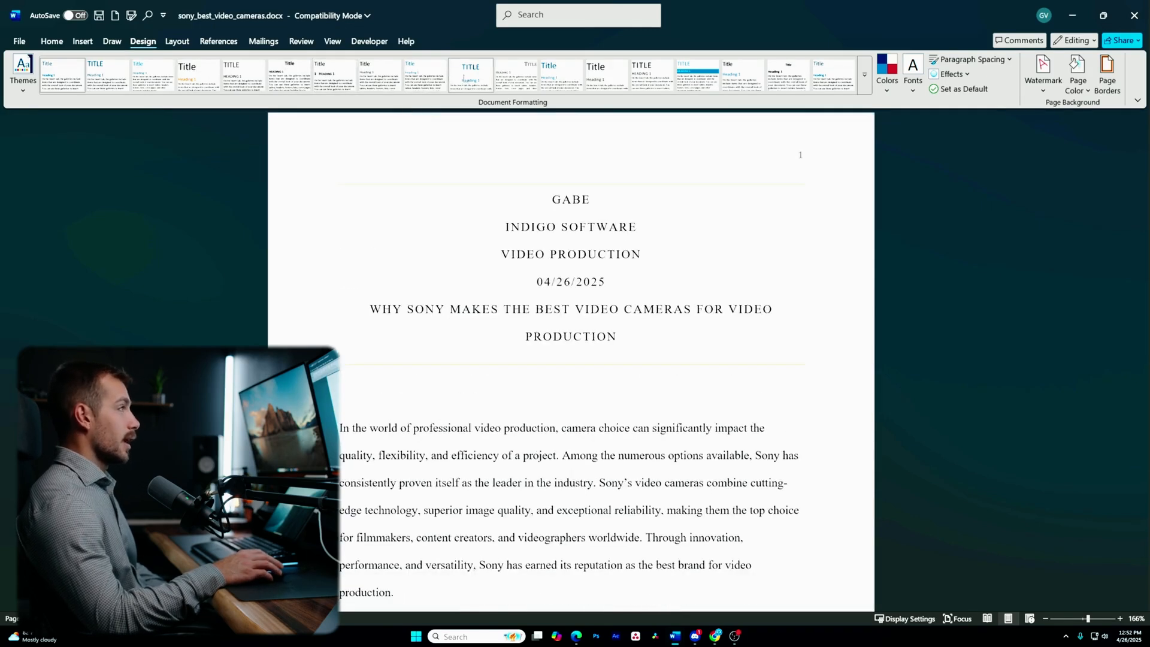
click(868, 78)
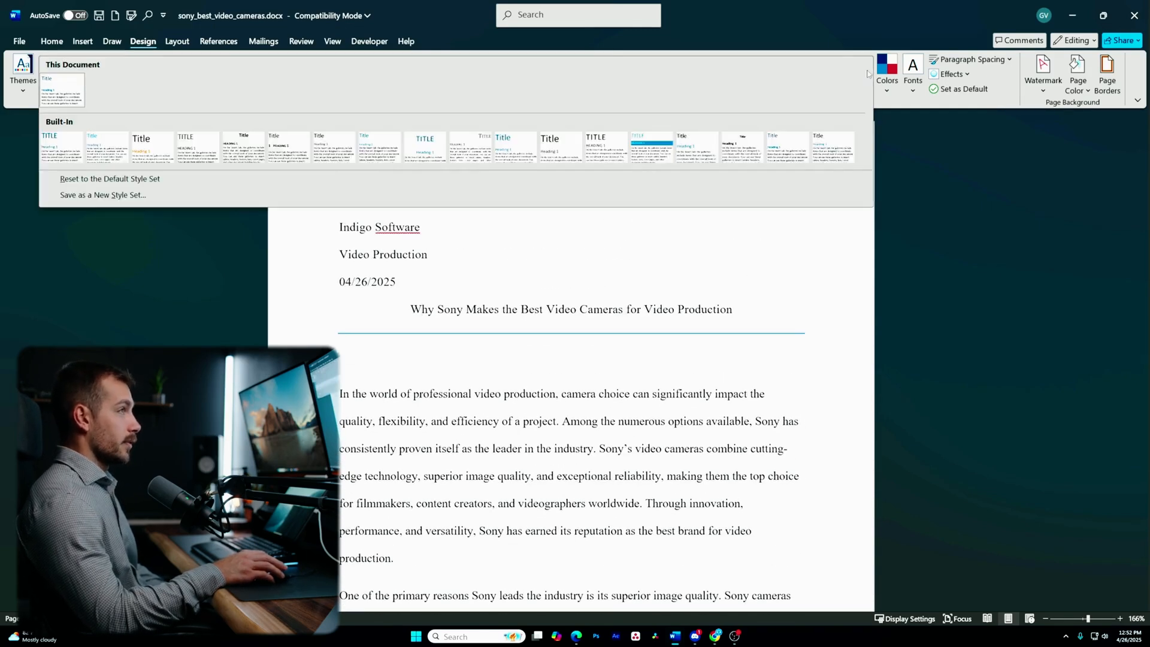
click(114, 180)
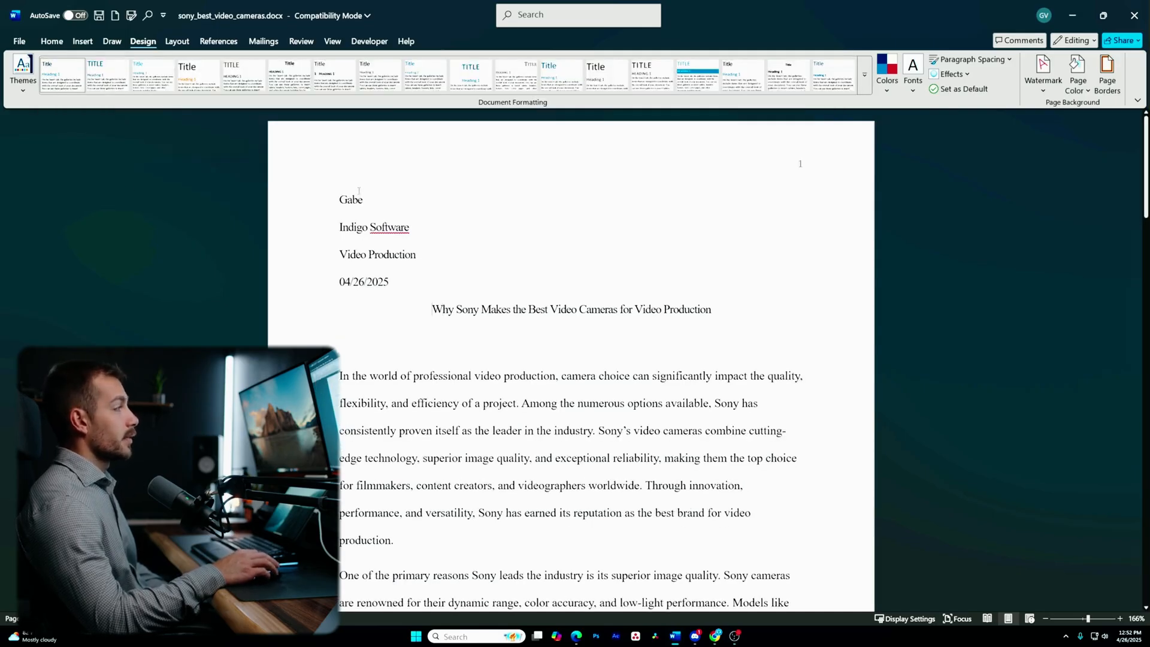
- Select the four heading lines down through the title
drag(328, 201, 341, 311)
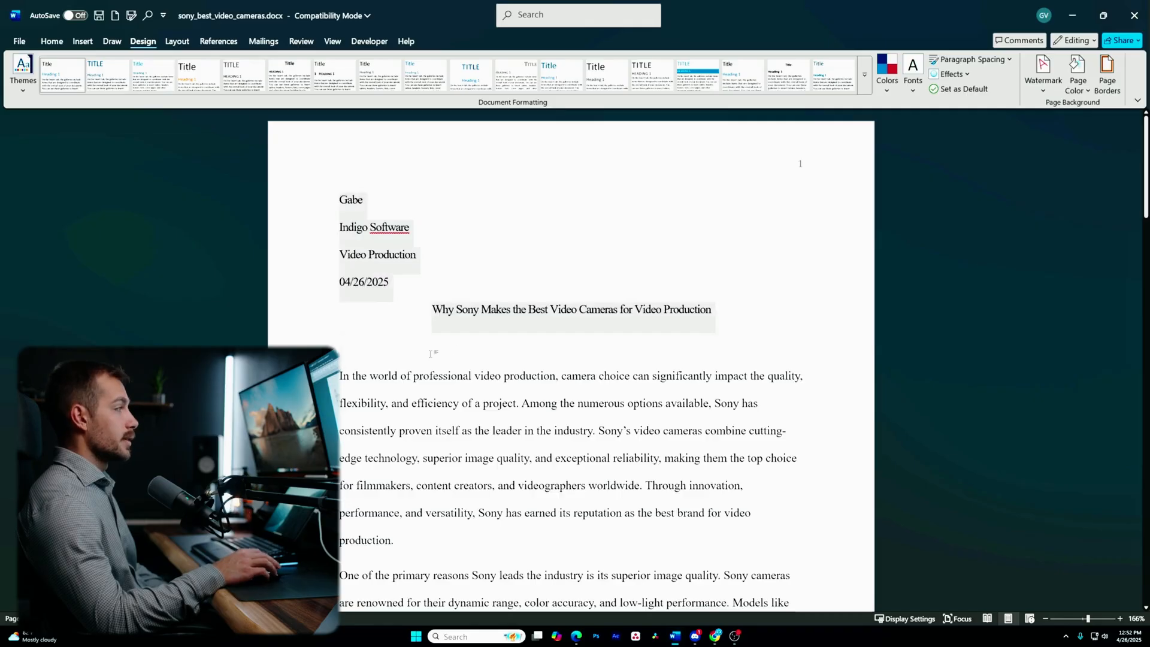
click(393, 274)
drag(329, 200, 780, 322)
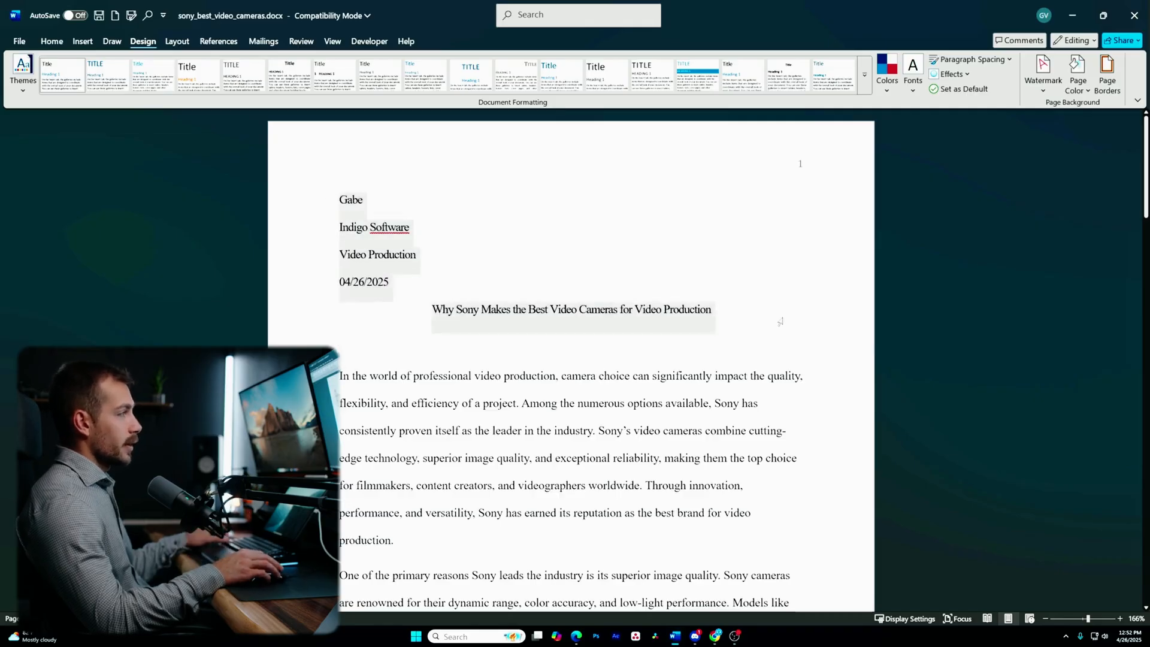
click(51, 40)
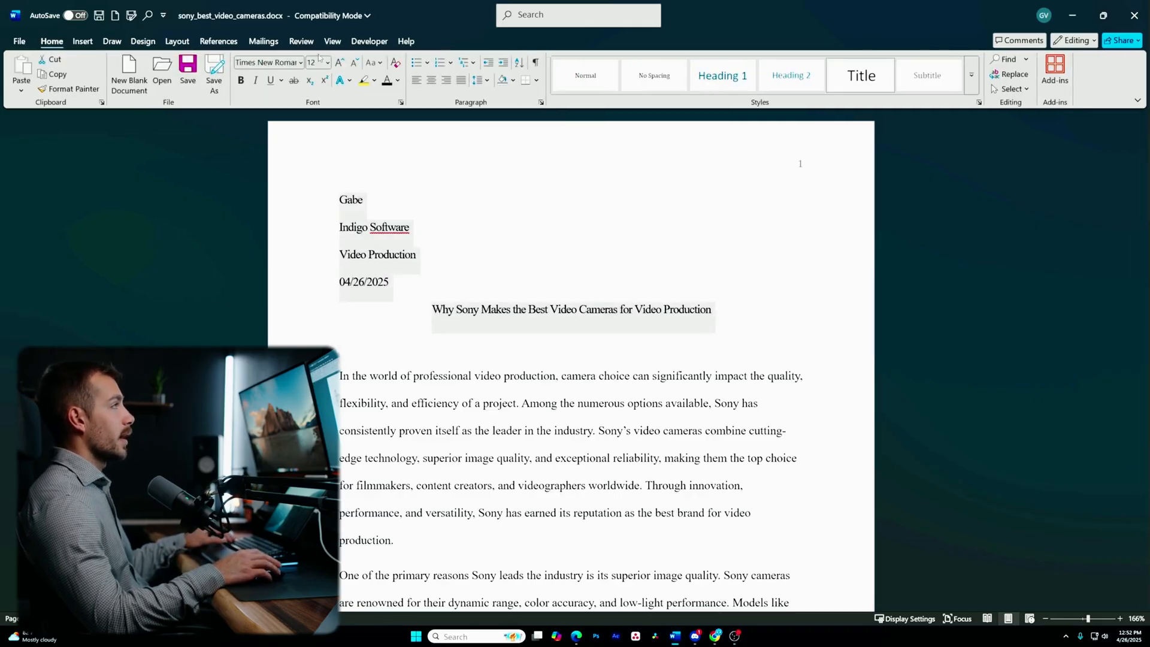
click(389, 258)
drag(339, 199, 713, 318)
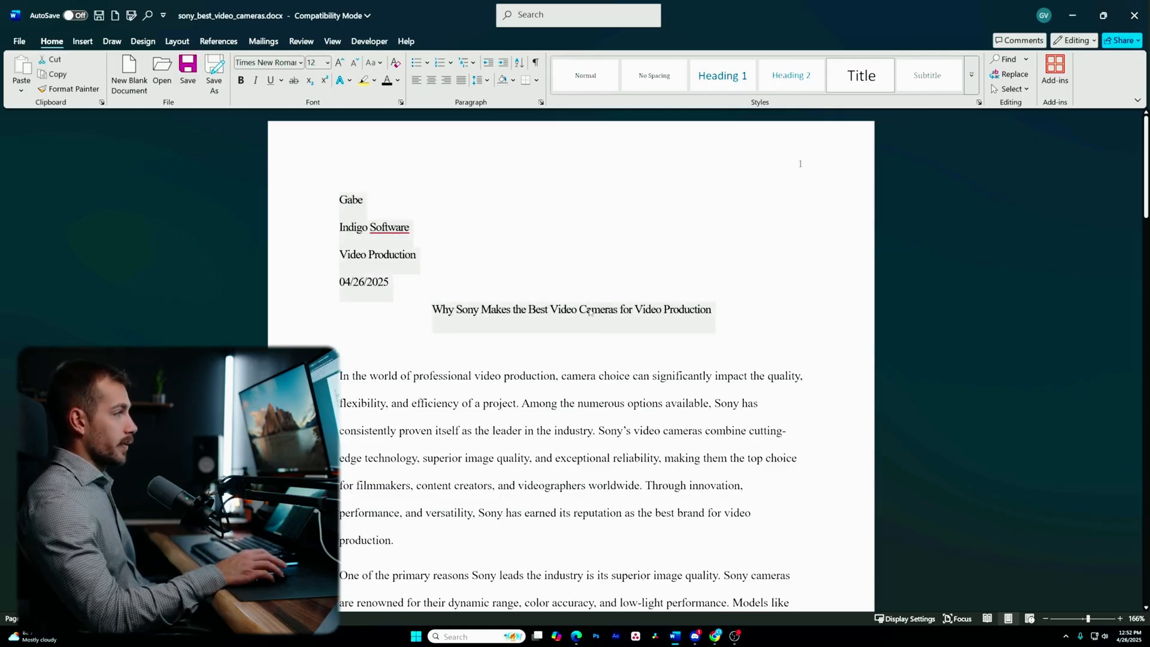
- Make 12 pt Times New Roman, condensed 0.1 pt, kerned at 14 pt, this document's default font
right_click(444, 309)
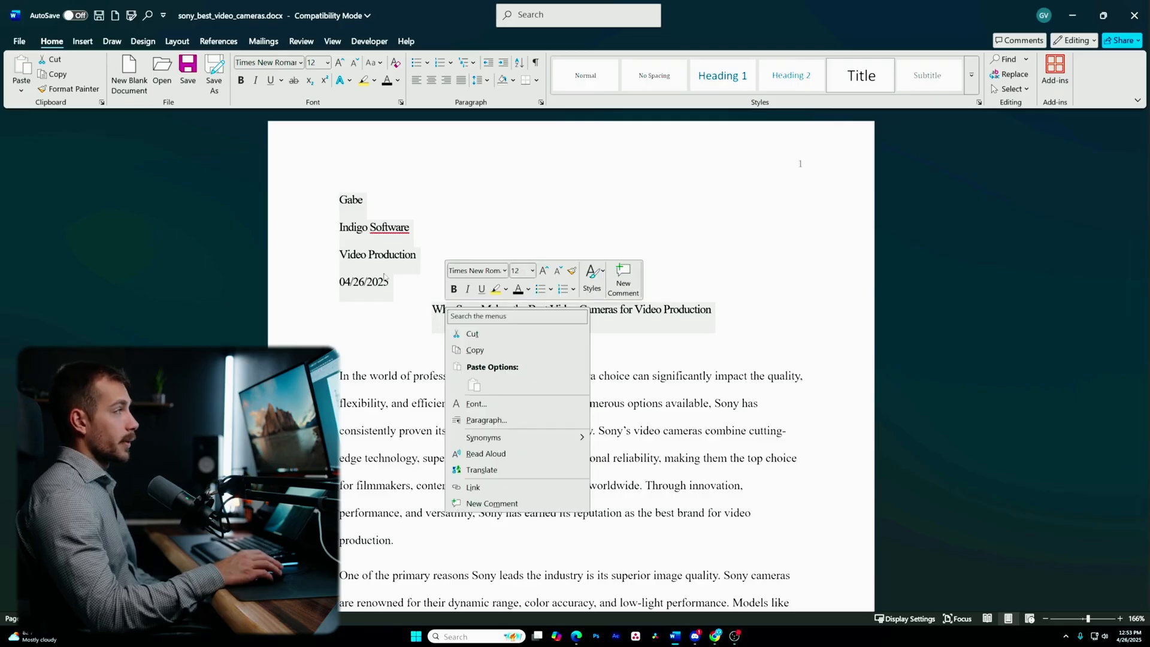
click(475, 404)
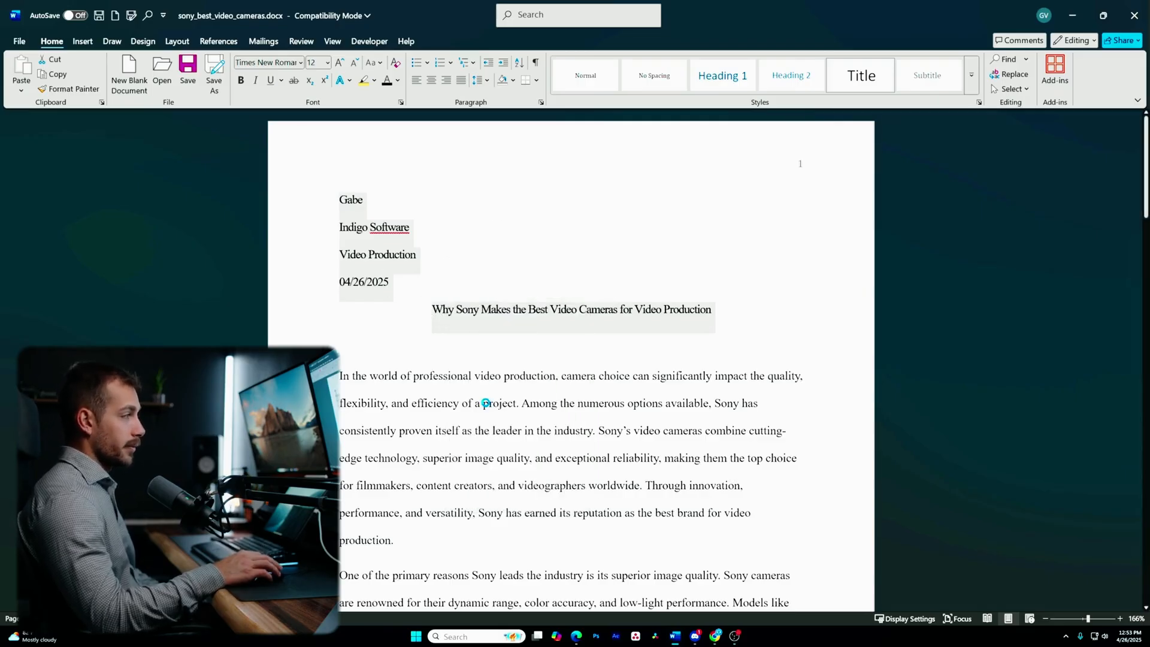
click(519, 215)
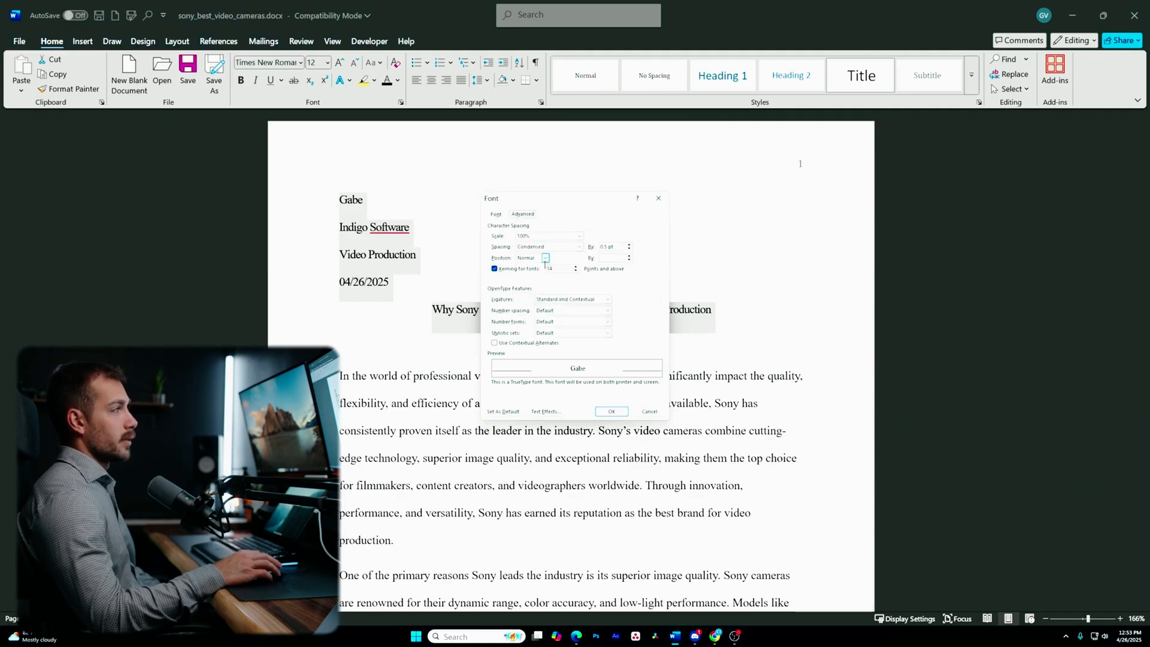
click(510, 413)
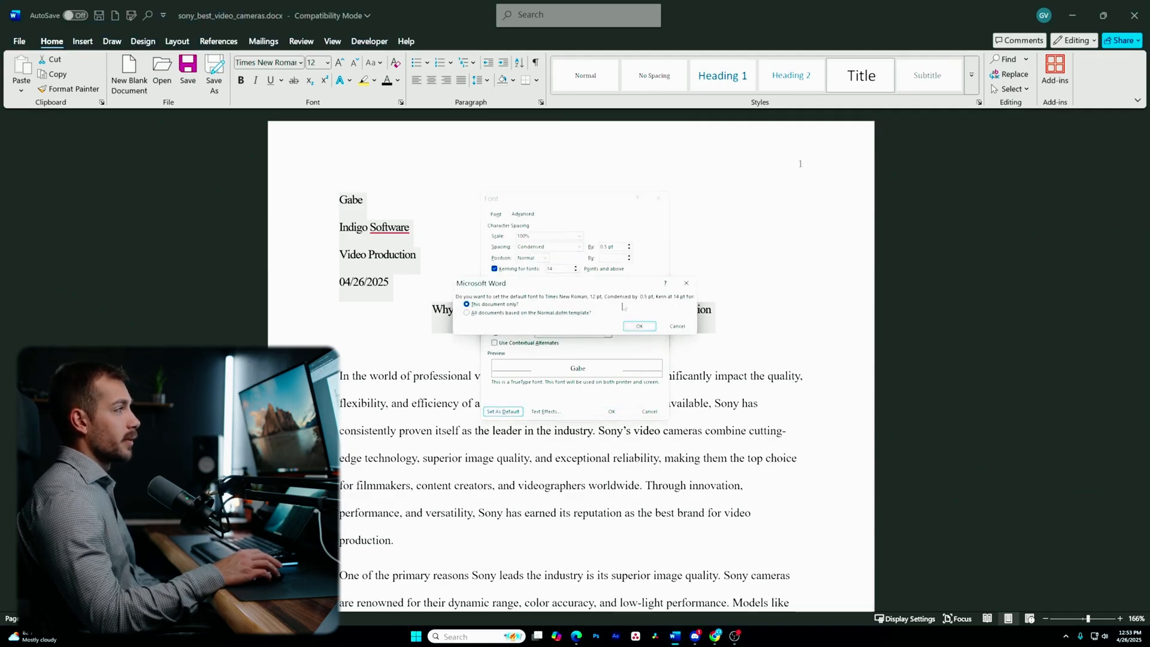
click(632, 327)
click(442, 373)
scroll(431, 335, down, 4)
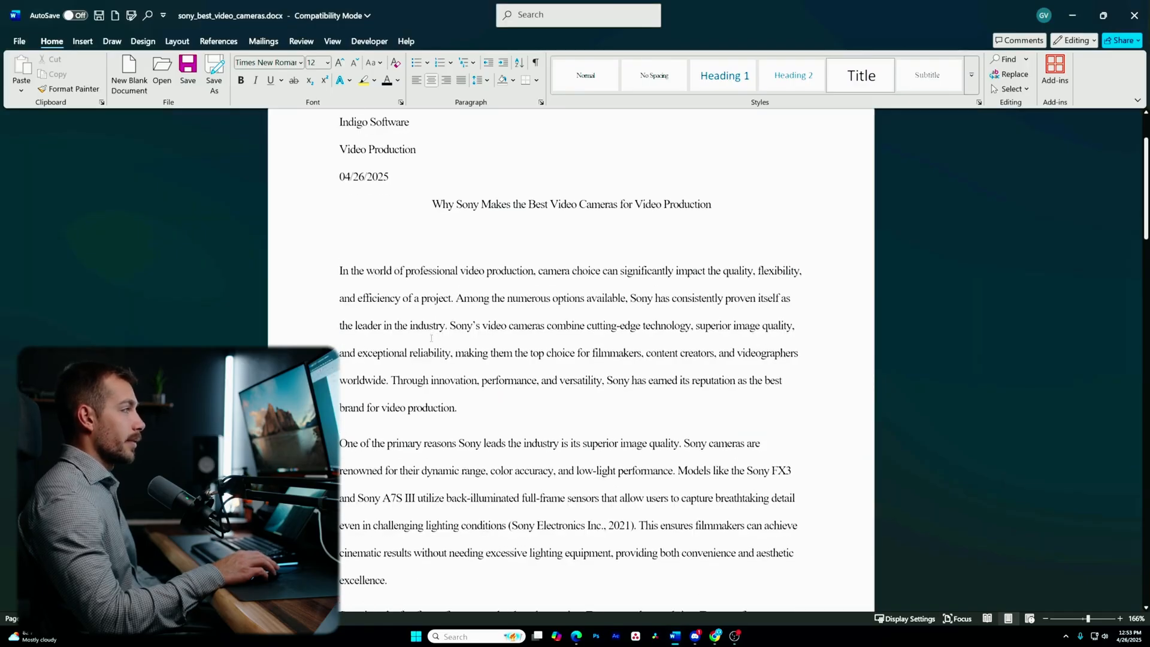
scroll(432, 335, up, 4)
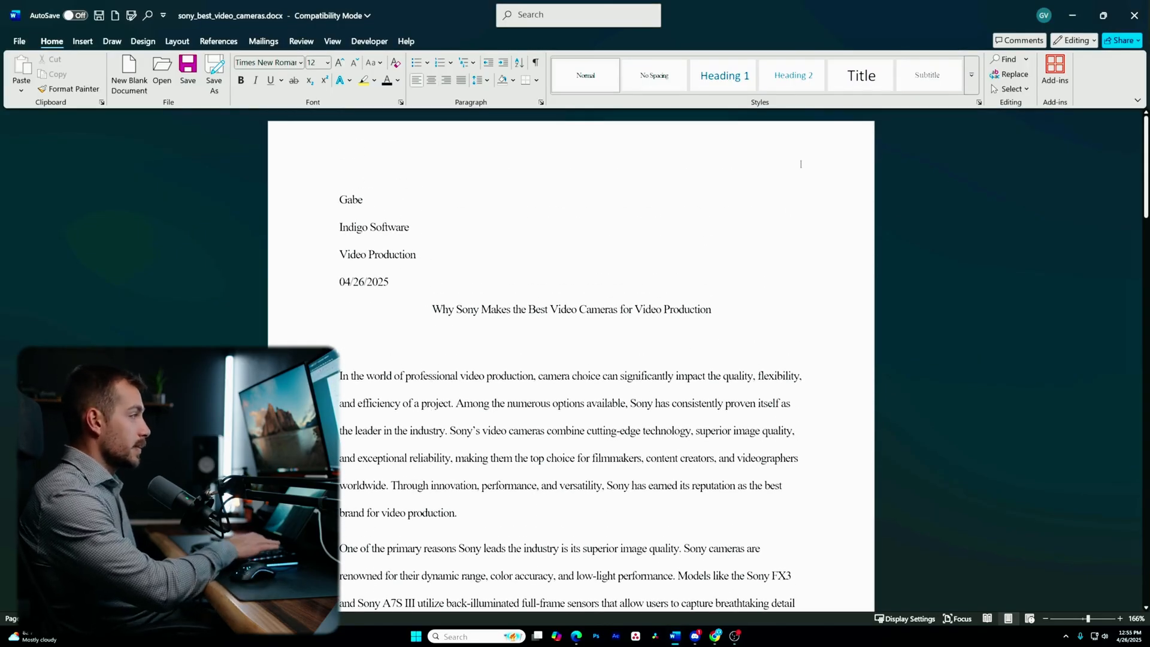
- Delete the empty line below the title
key(BackSpace)
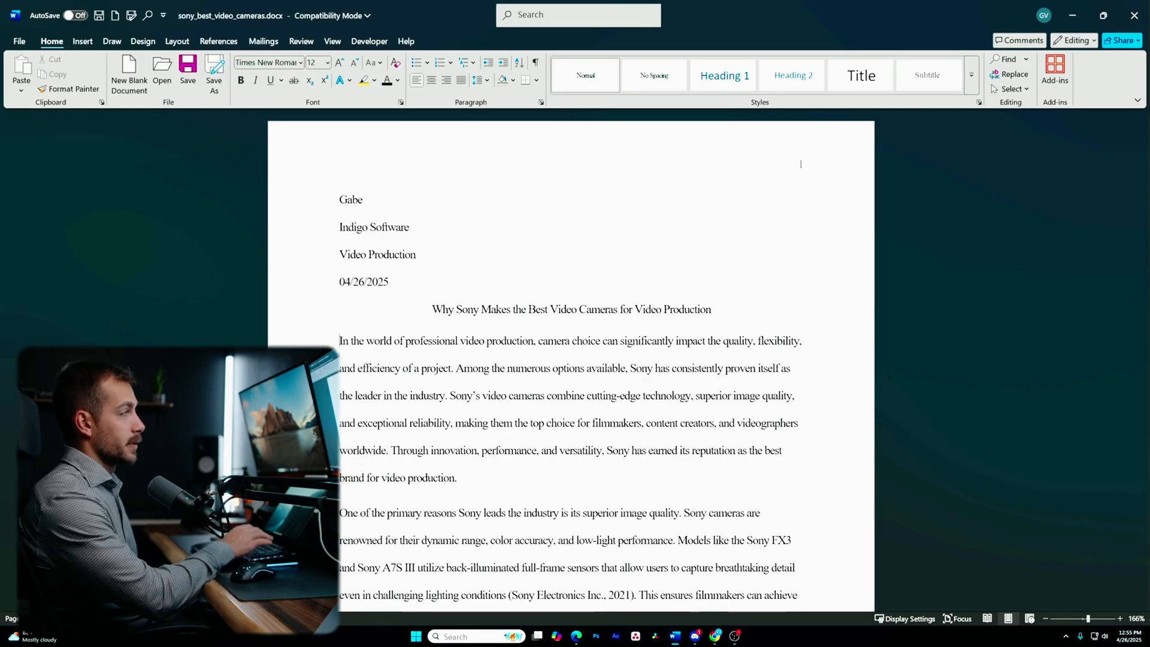
click(580, 307)
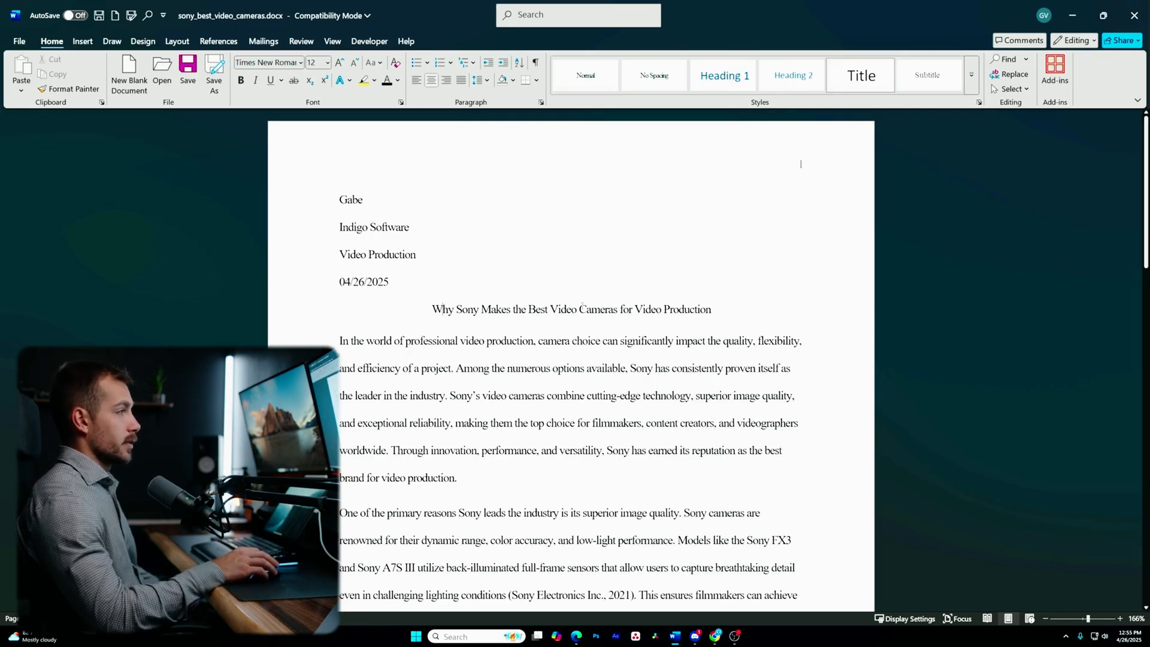
click(340, 340)
scroll(396, 257, down, 3)
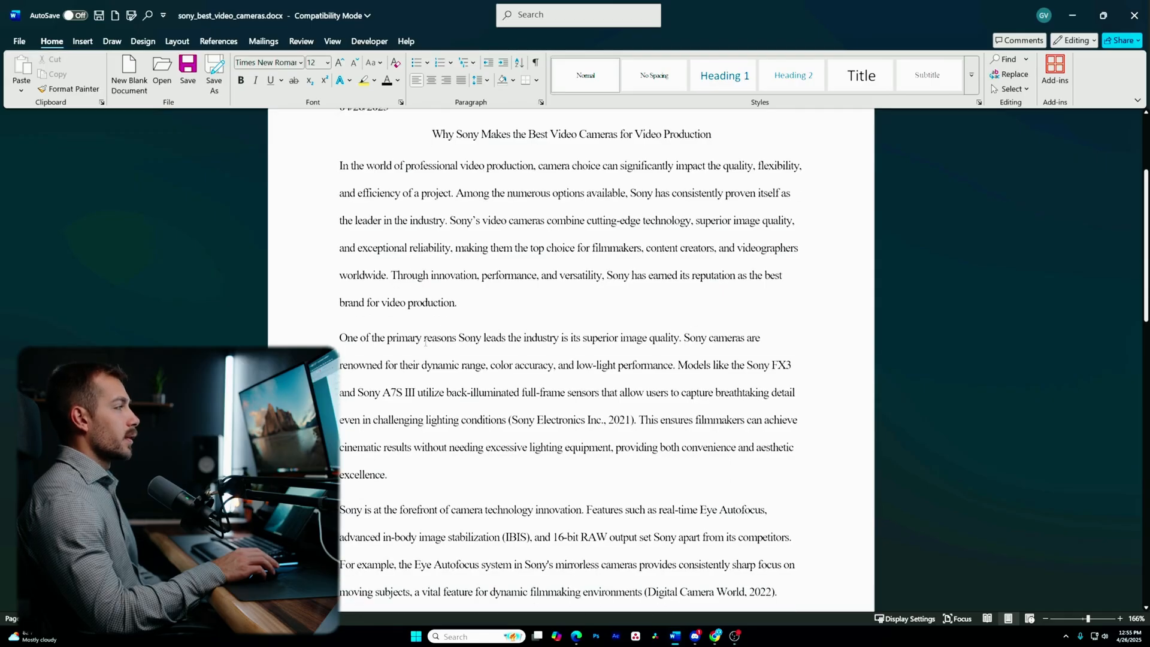
scroll(396, 257, up, 1)
scroll(458, 311, down, 1)
- Indent the first line of the 'In the world of professional video production' paragraph with Tab
click(336, 268)
click(341, 269)
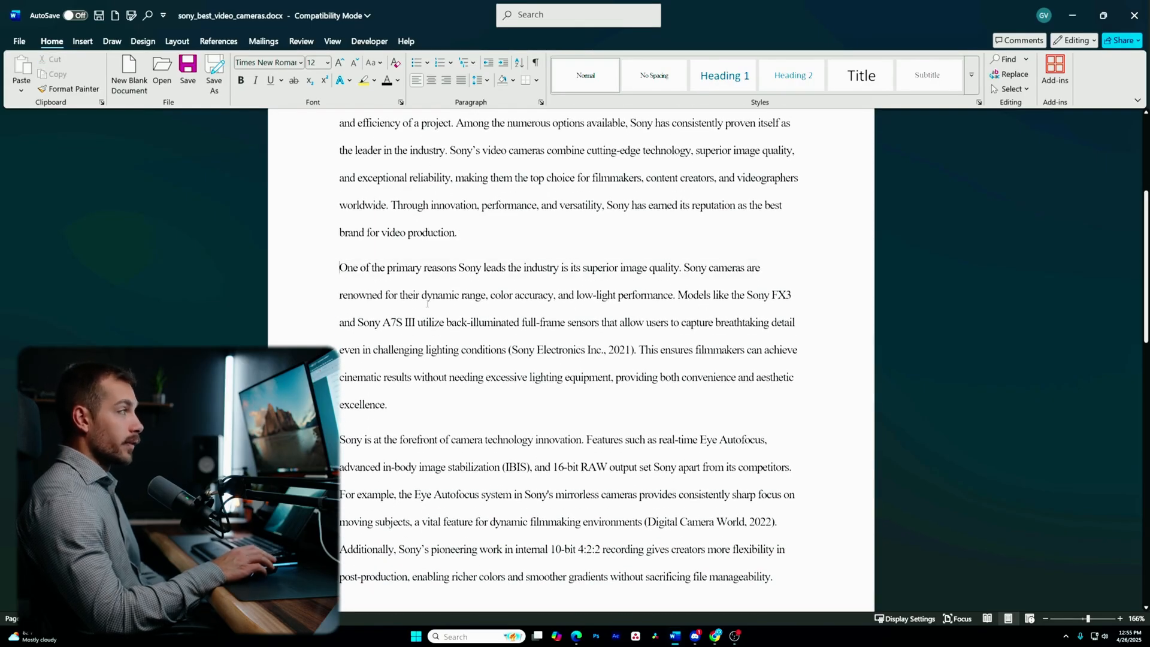
scroll(419, 312, up, 3)
scroll(380, 365, down, 1)
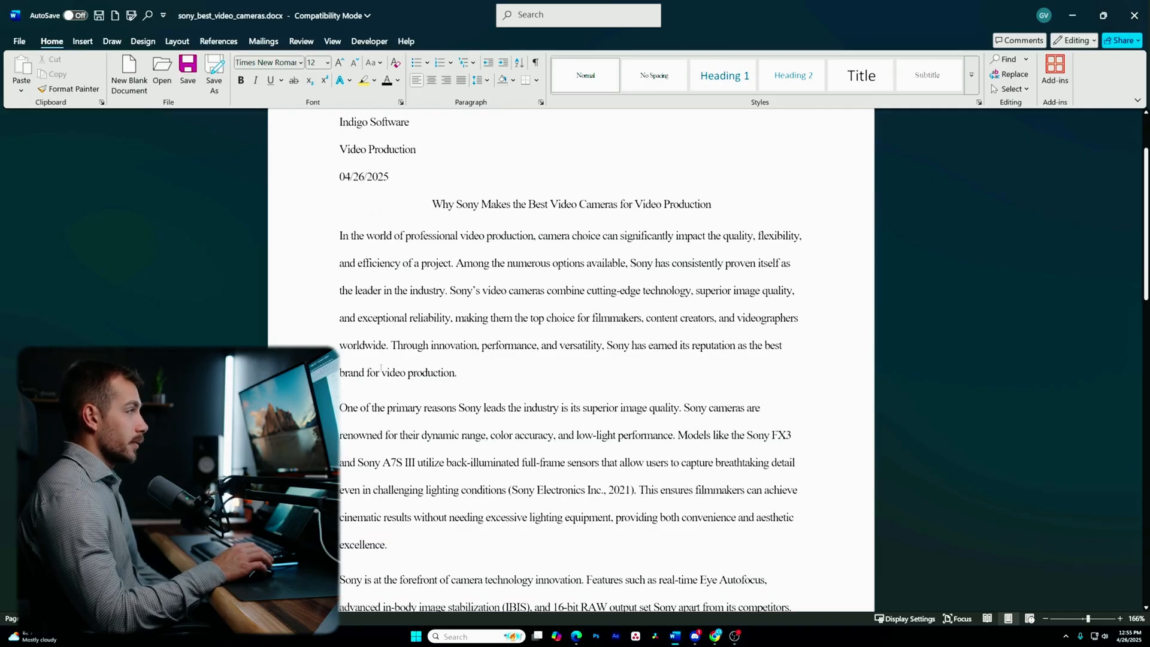
scroll(402, 360, up, 1)
scroll(392, 306, up, 1)
scroll(390, 296, down, 1)
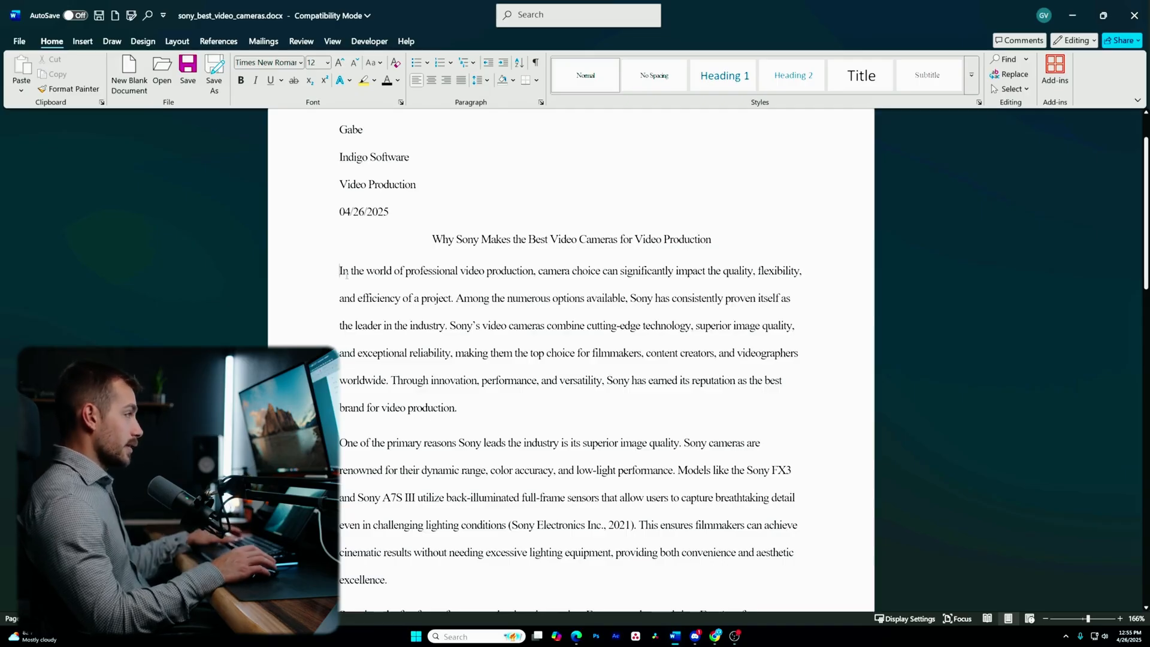
key(Tab)
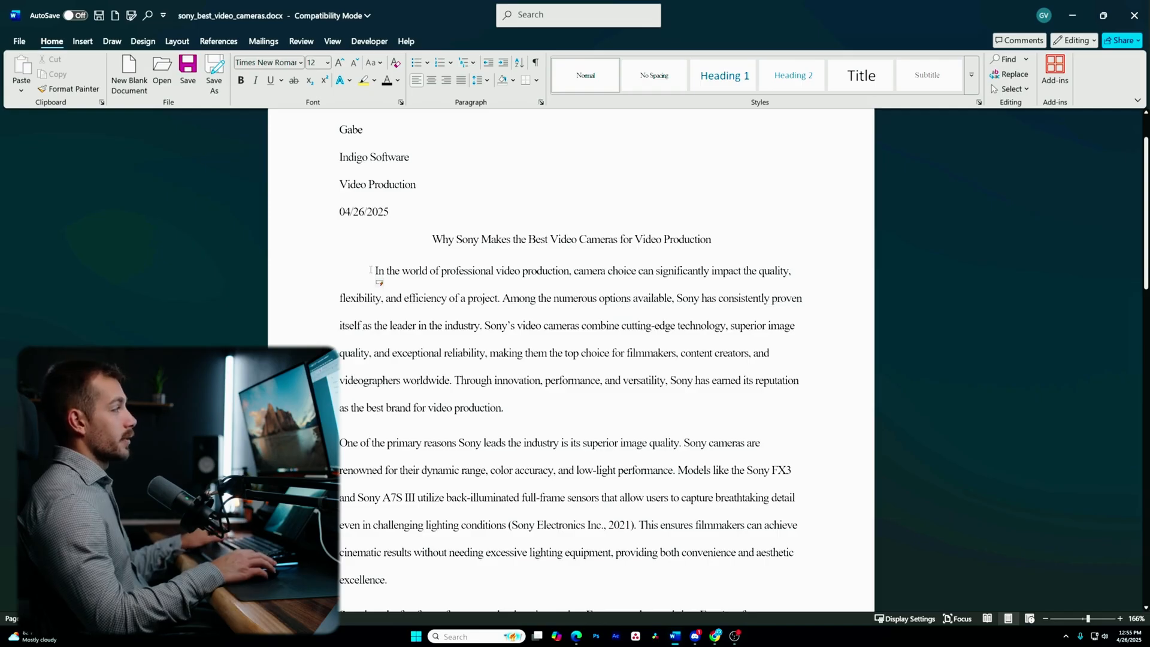
- Tab-indent the second and third paragraphs, then undo all the indents
scroll(526, 336, down, 2)
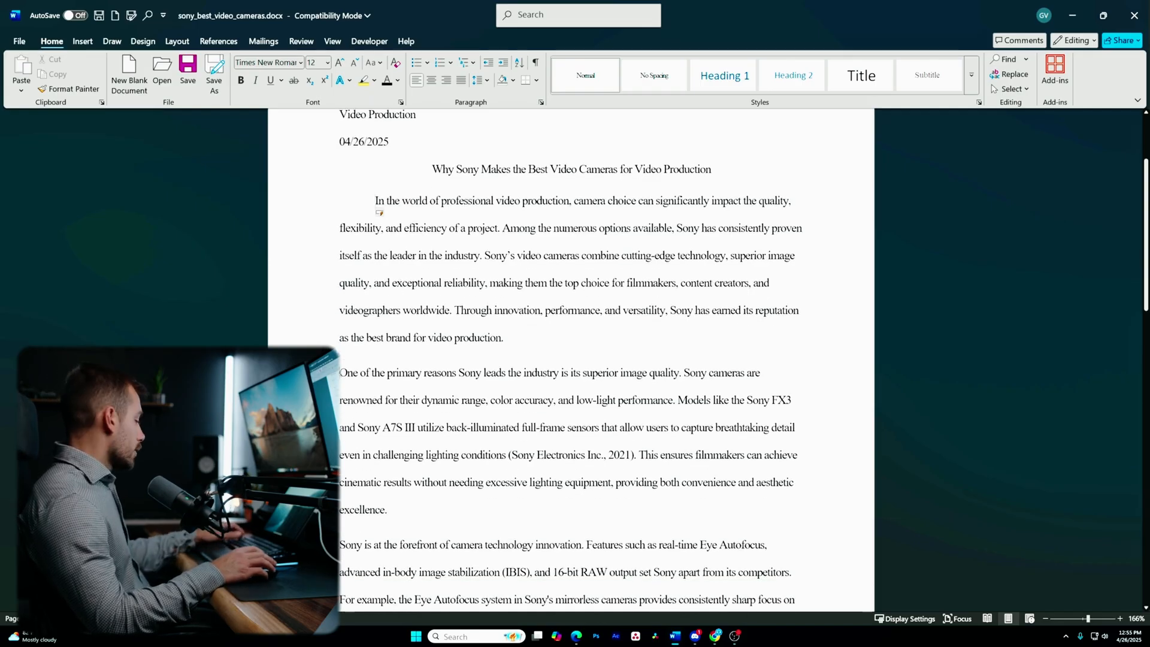
key(Tab)
click(340, 545)
key(Tab)
key(ctrl+z)
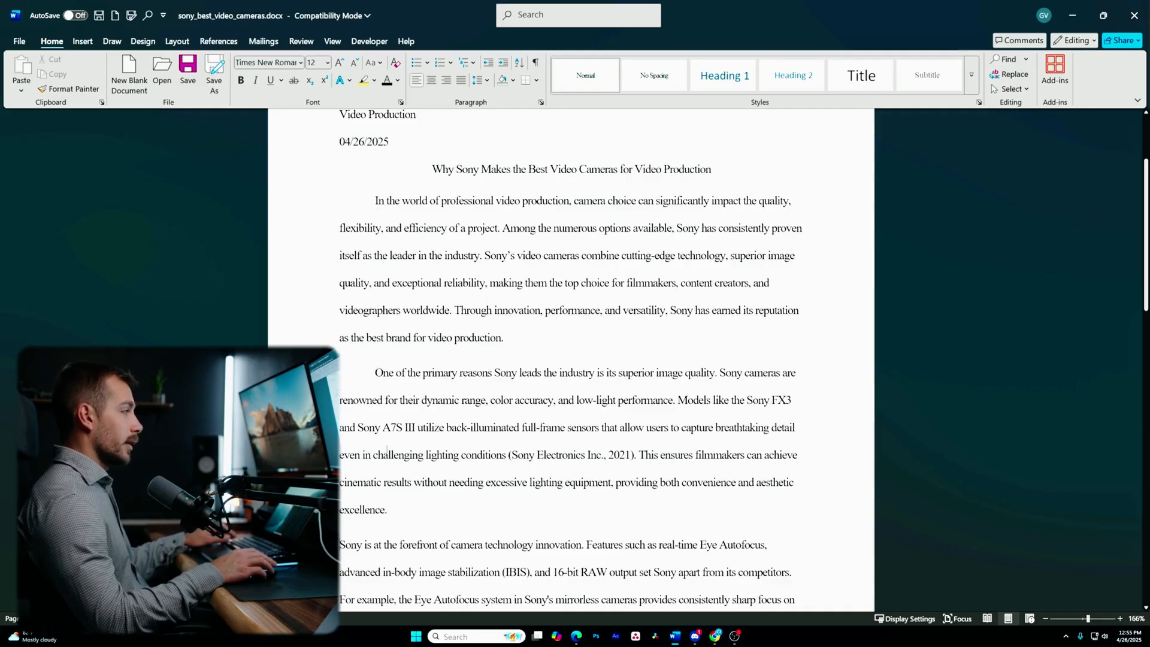
key(ctrl+z)
key(ctrl+z)
- Select the body text from the opening paragraph through References
scroll(399, 307, up, 3)
scroll(399, 308, up, 1)
drag(339, 340, 526, 644)
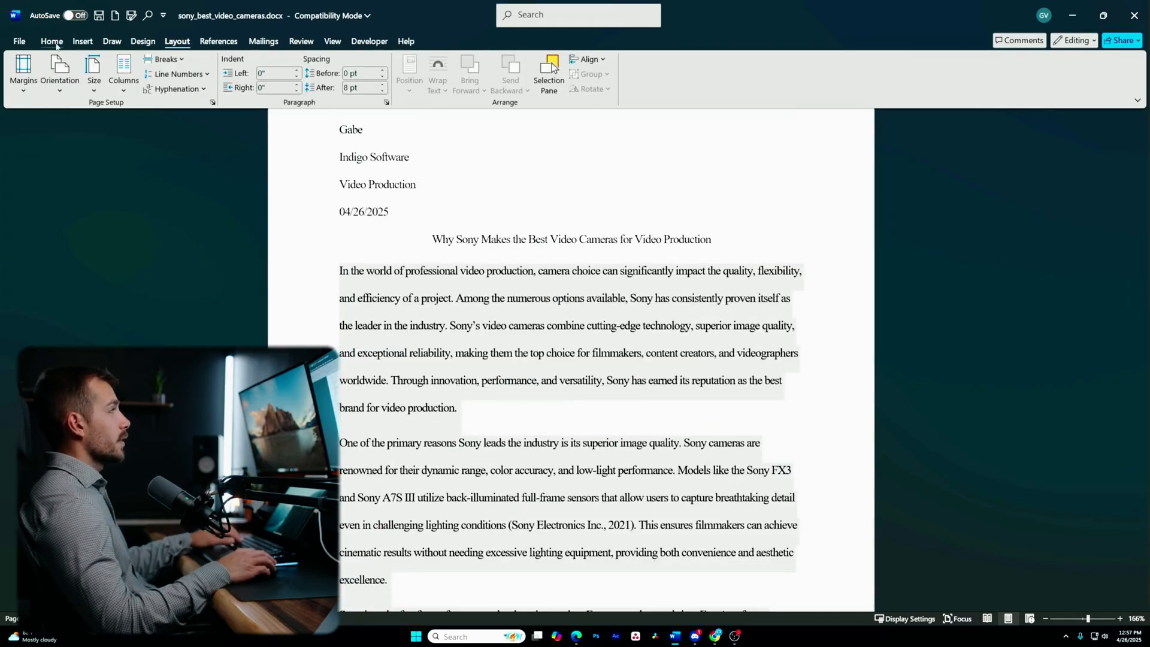
- Apply a First line indent of 0.5" to the selected body paragraphs in Paragraph settings
click(55, 42)
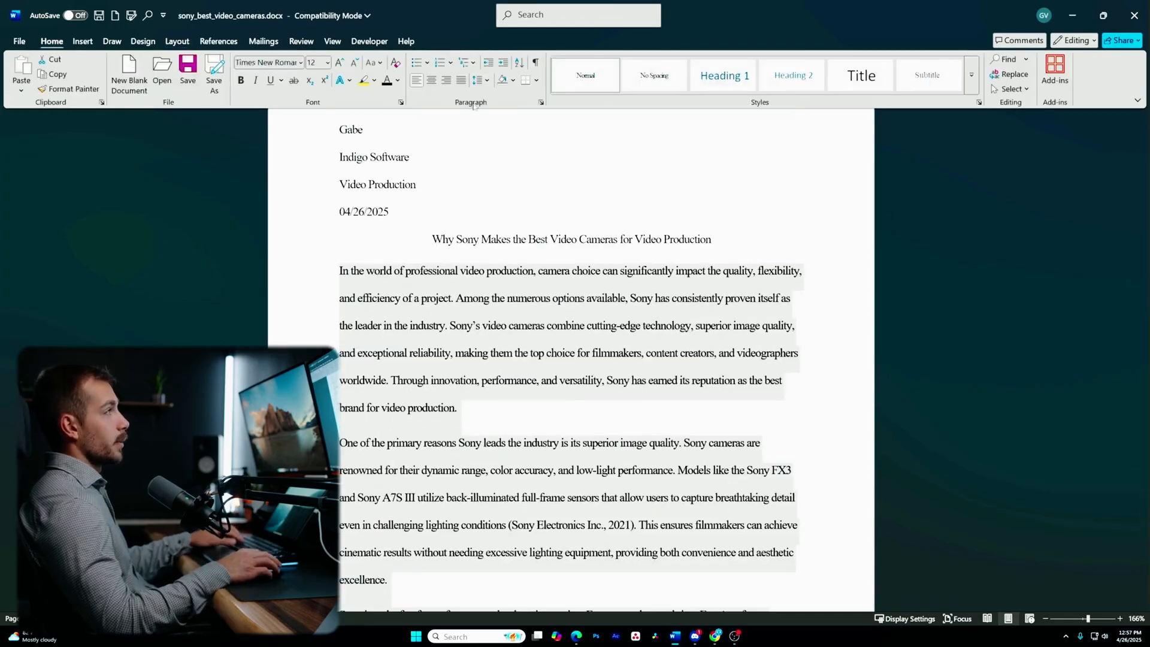
click(541, 104)
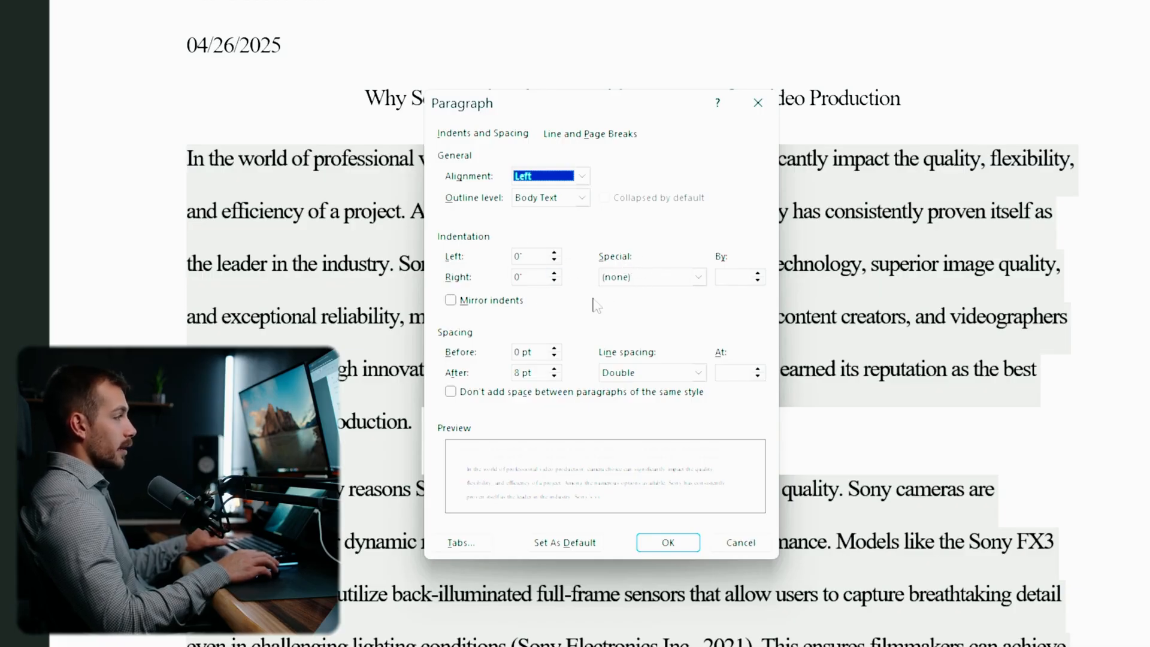
click(659, 277)
click(629, 301)
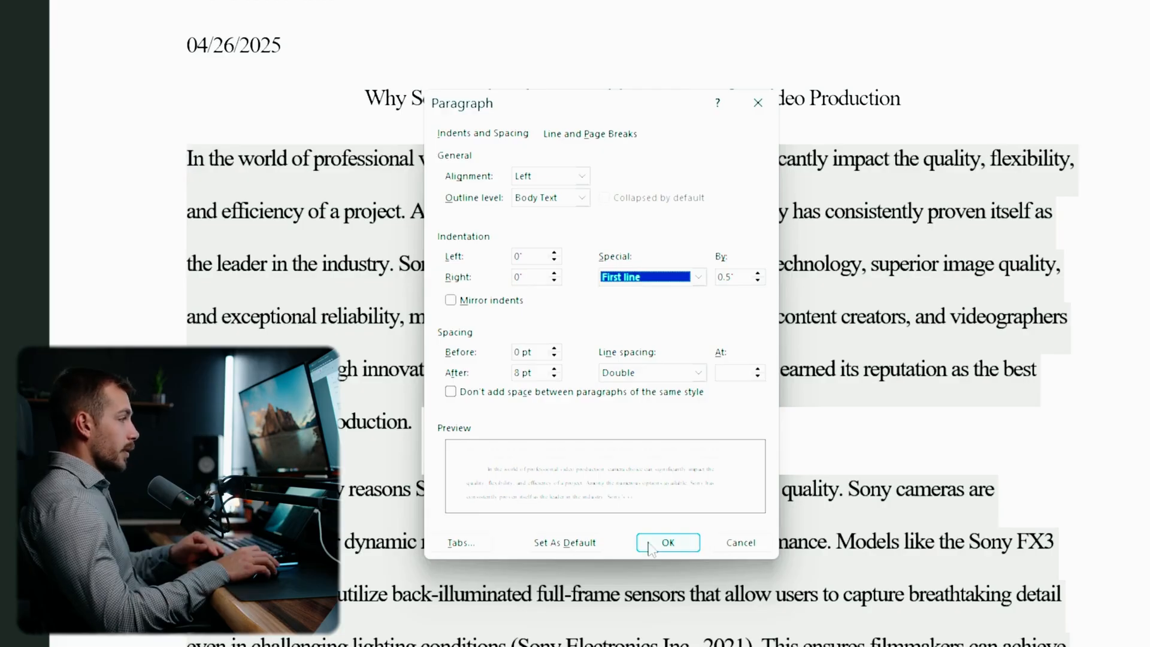
click(667, 542)
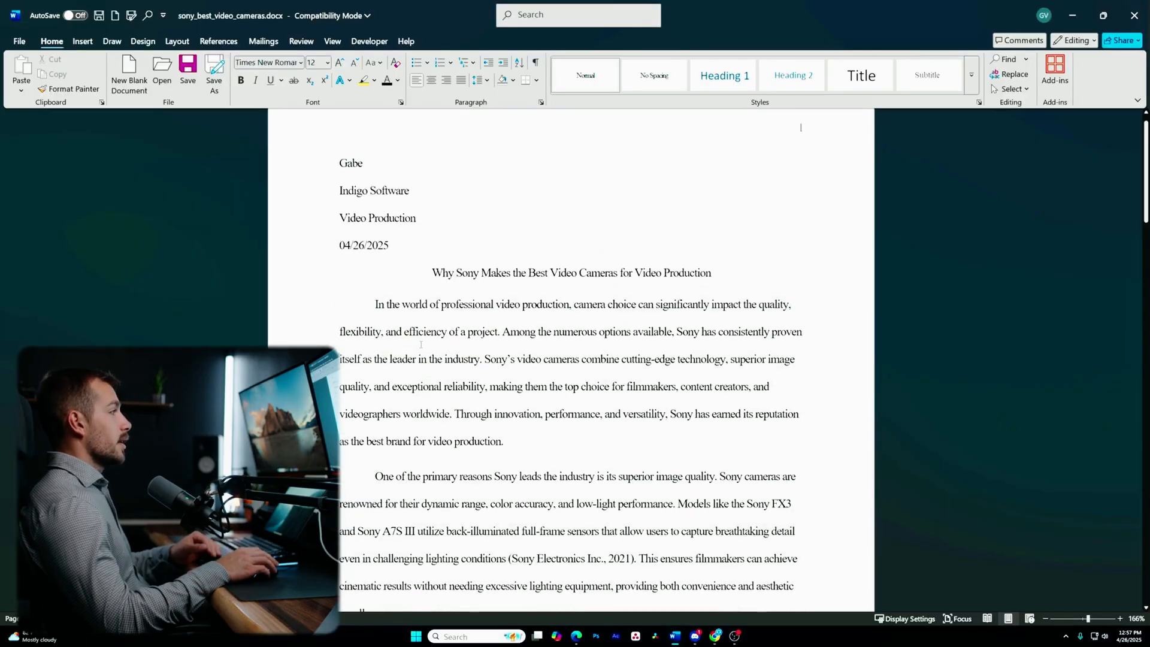
scroll(422, 344, down, 4)
scroll(414, 358, up, 3)
scroll(414, 358, down, 4)
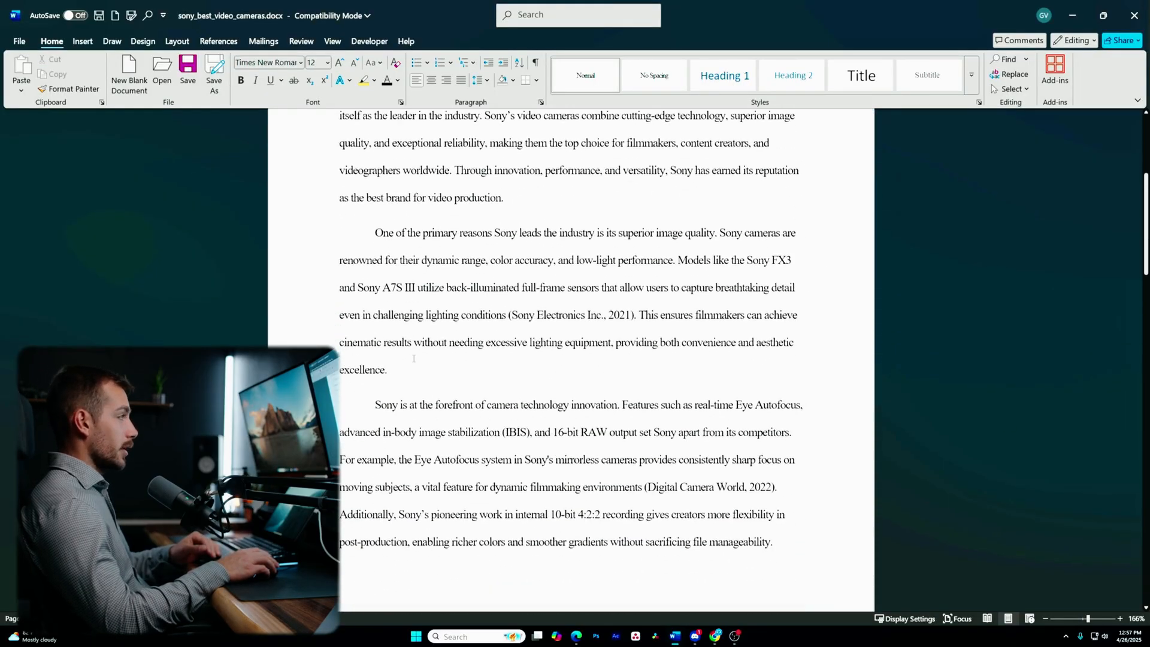
scroll(413, 358, up, 5)
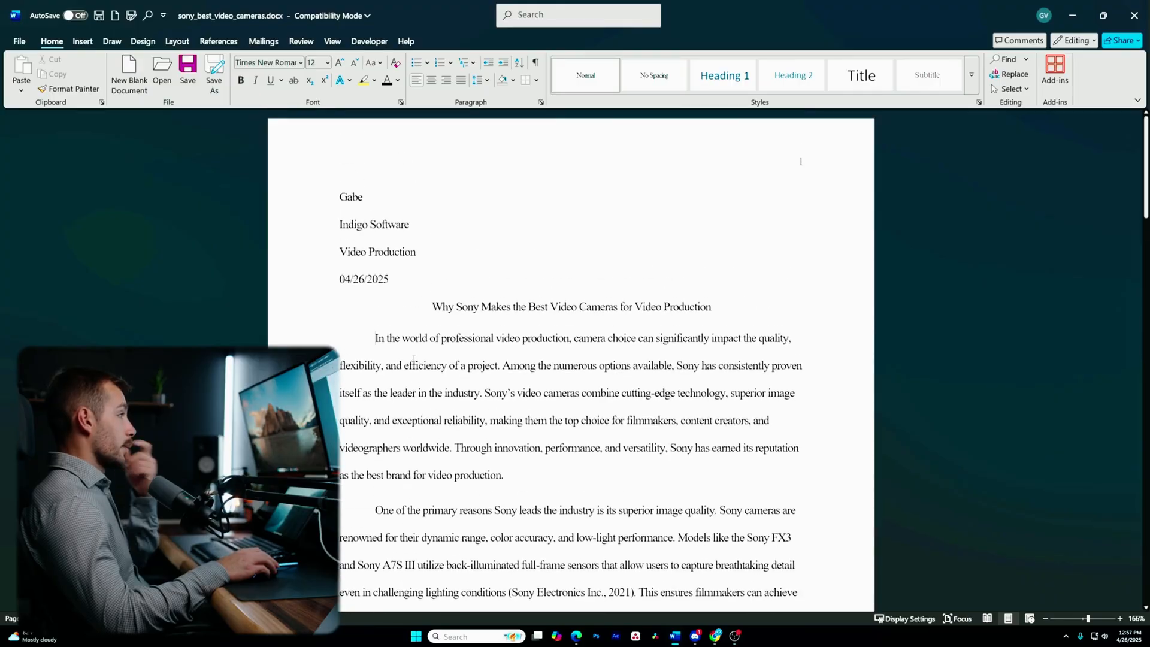
triple_click(380, 306)
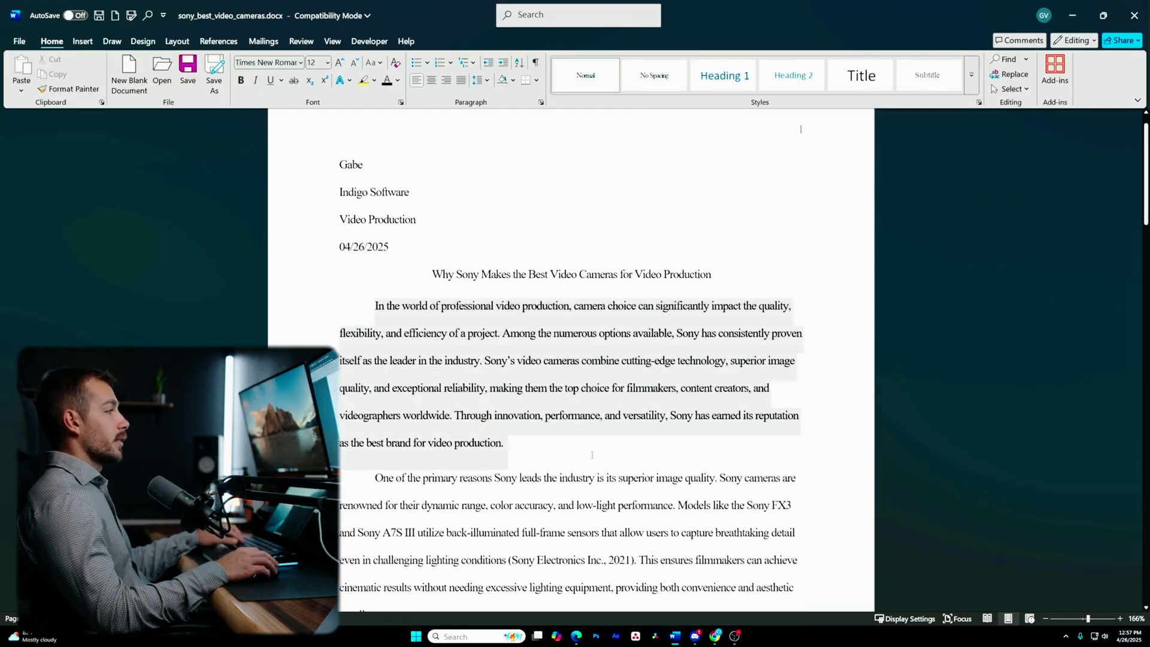
click(541, 104)
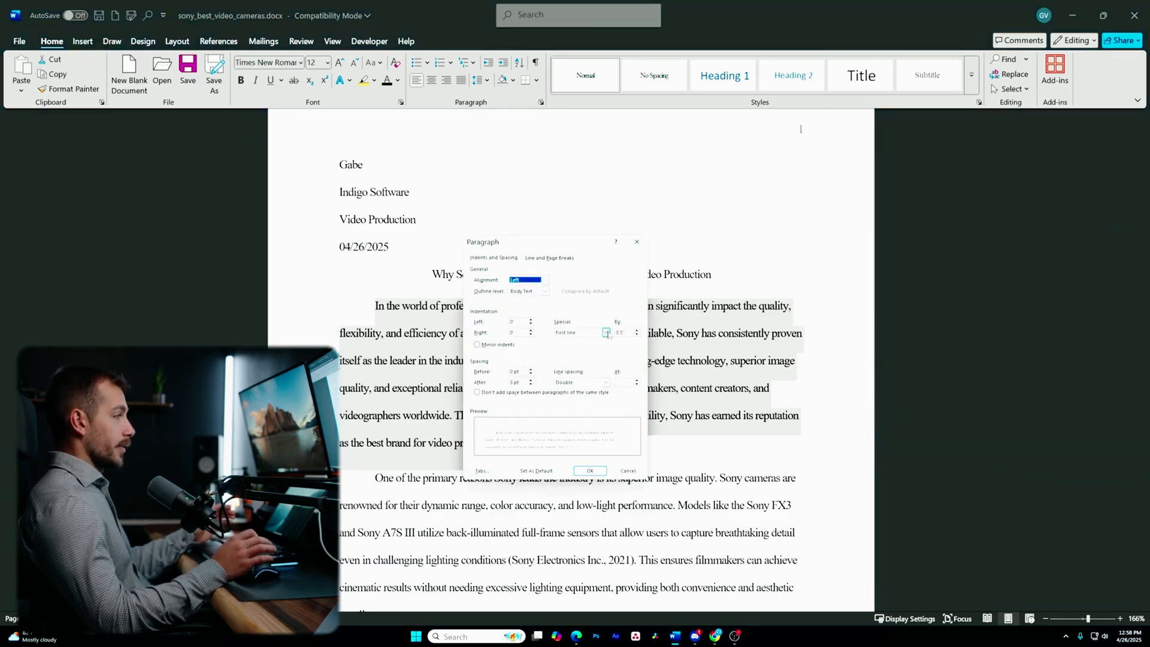
click(590, 471)
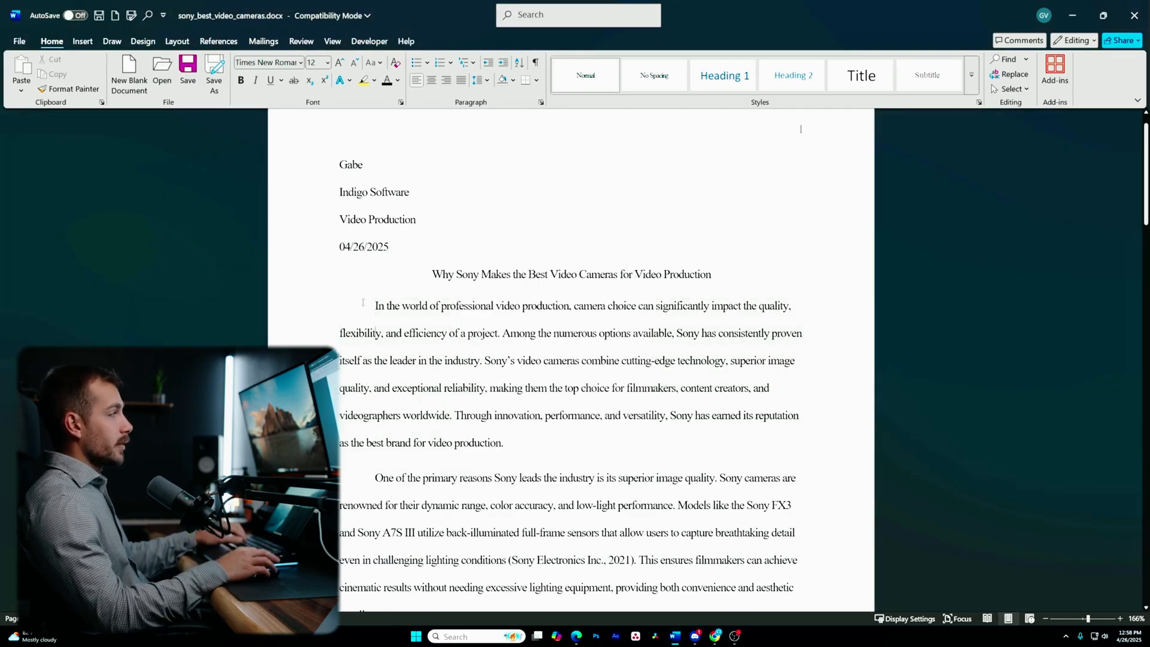
drag(620, 459, 662, 447)
scroll(479, 341, up, 10)
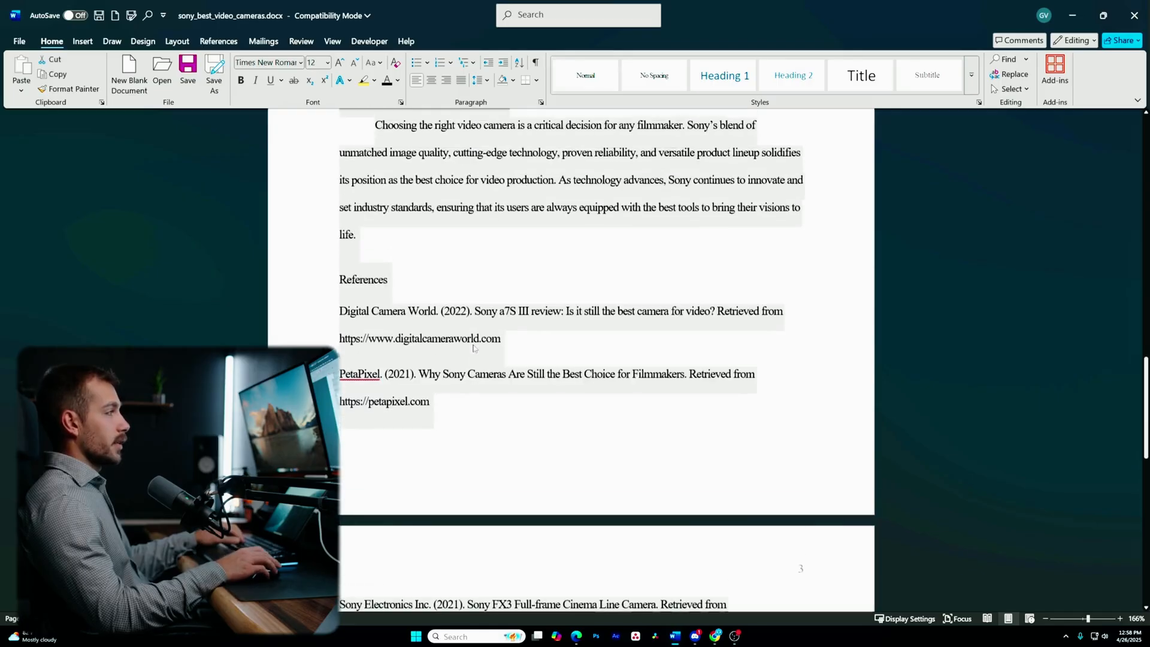
scroll(478, 341, up, 5)
key(ctrl+r)
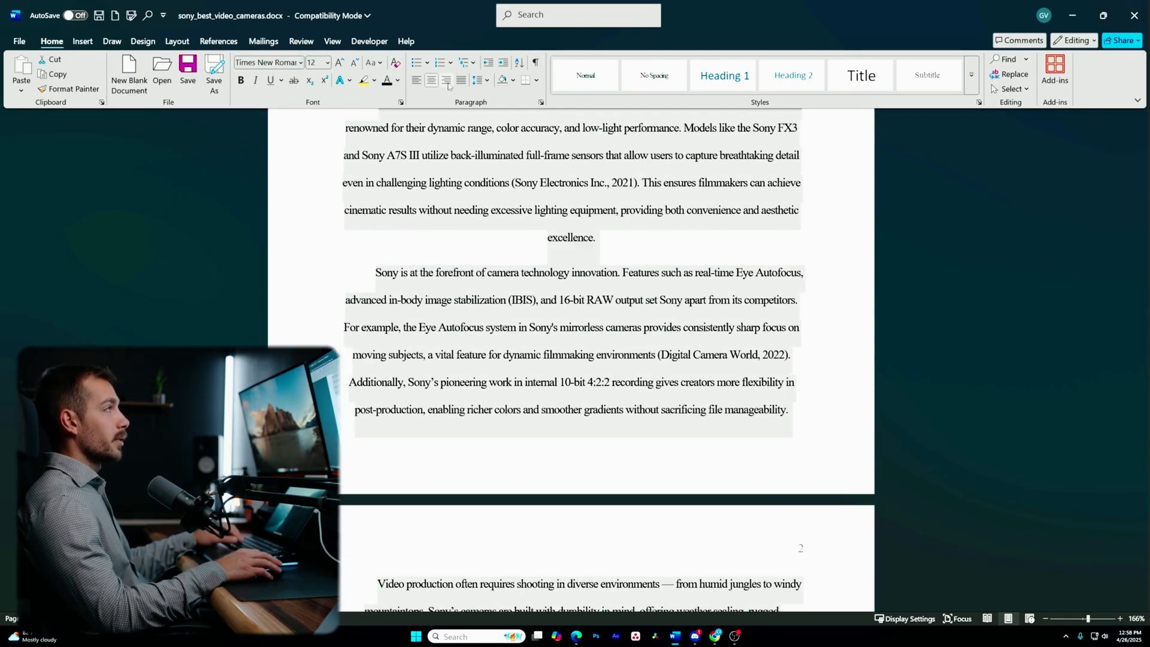
scroll(562, 262, up, 5)
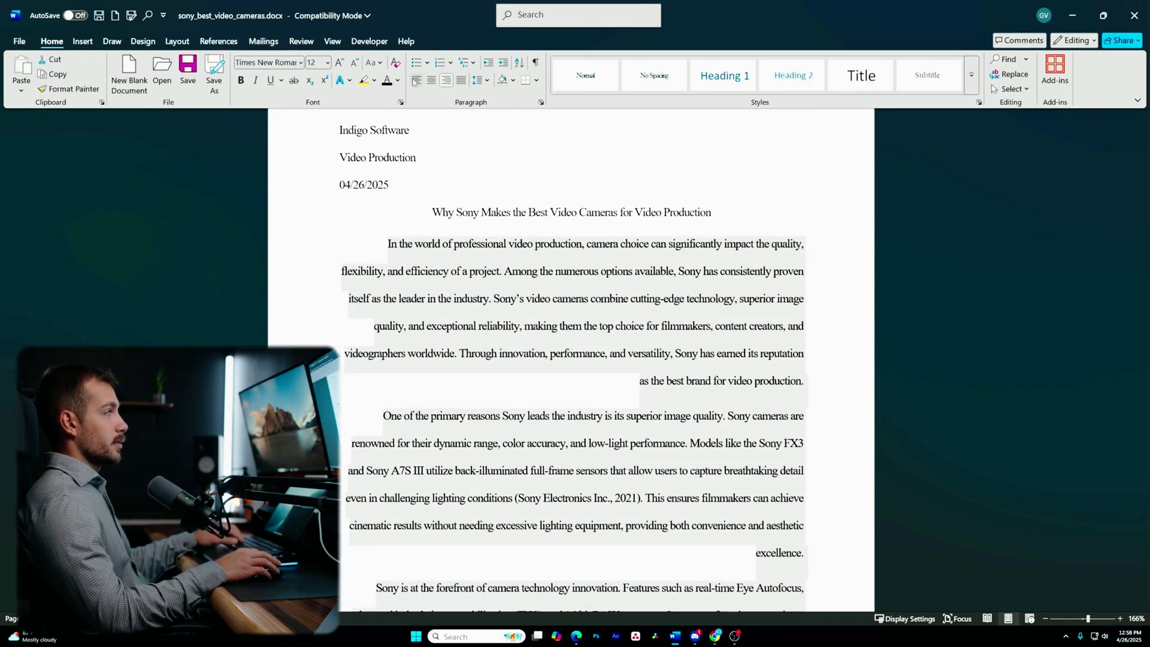
click(415, 80)
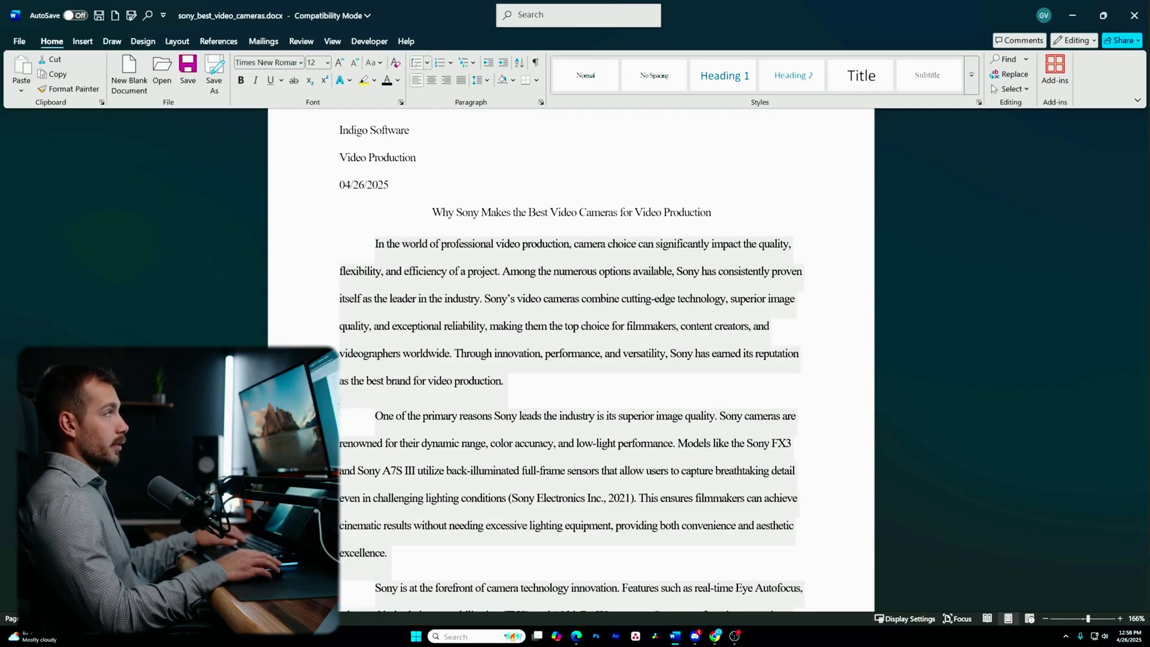
click(418, 66)
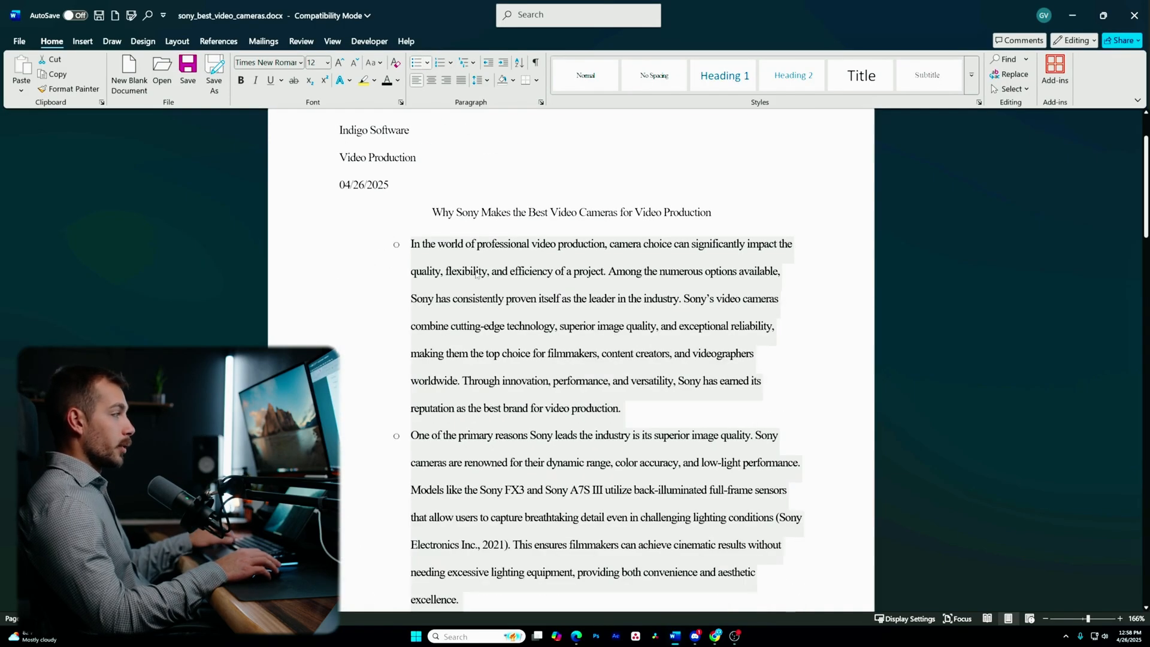
key(ctrl+z)
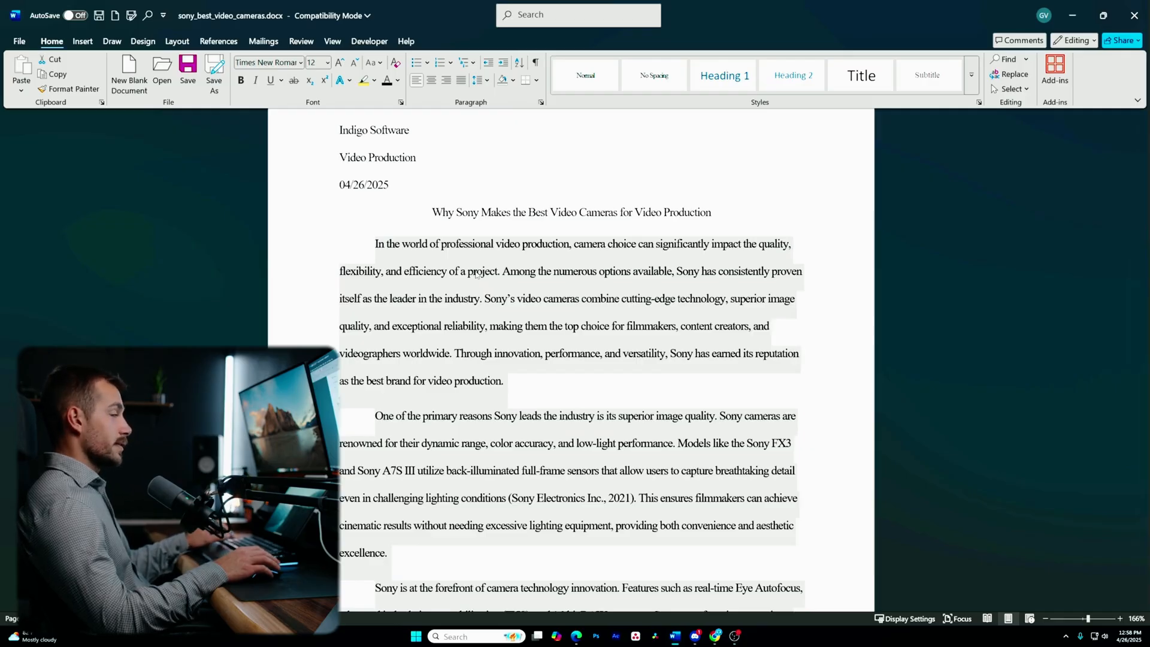
click(439, 62)
scroll(431, 288, up, 2)
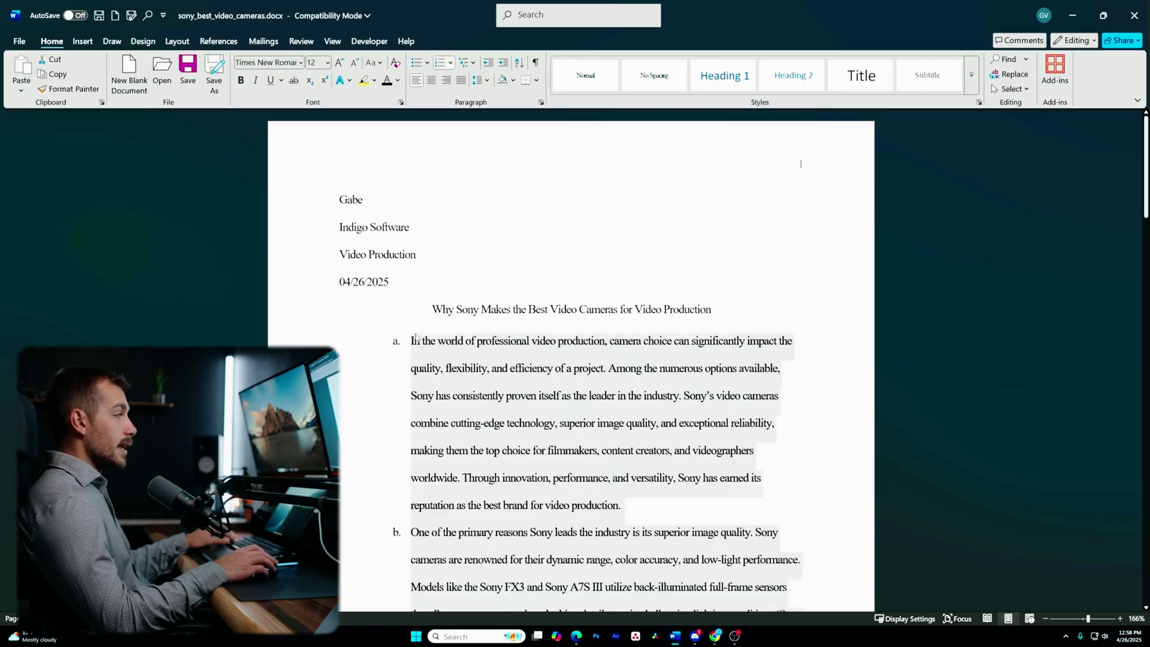
key(ctrl+z)
click(349, 368)
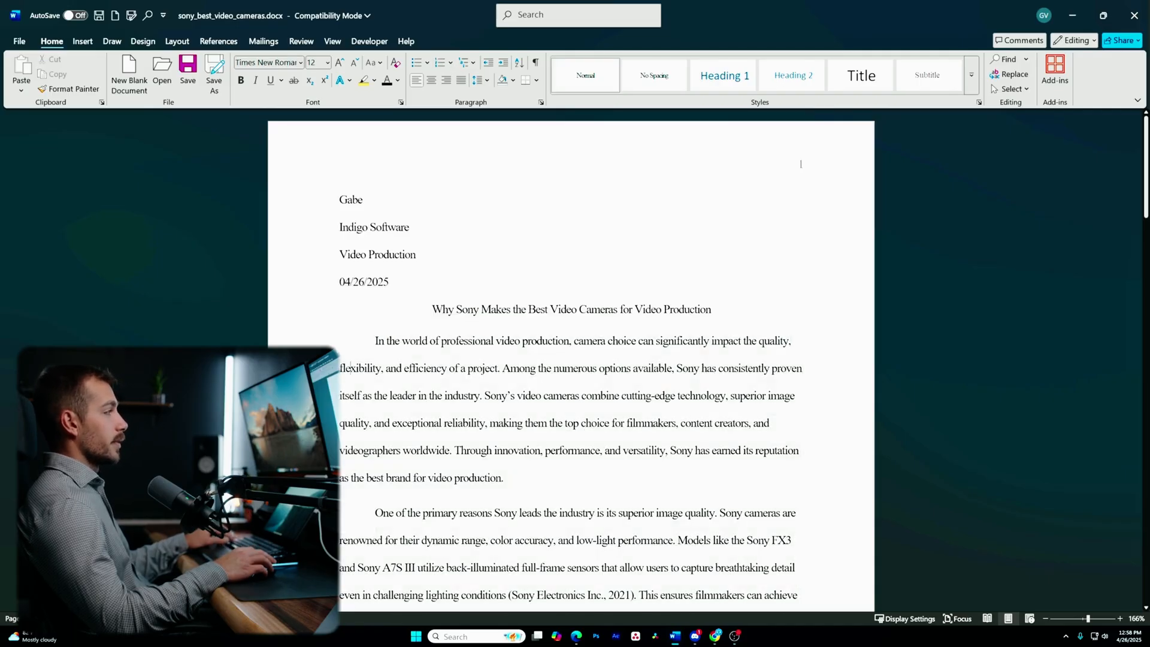
click(440, 63)
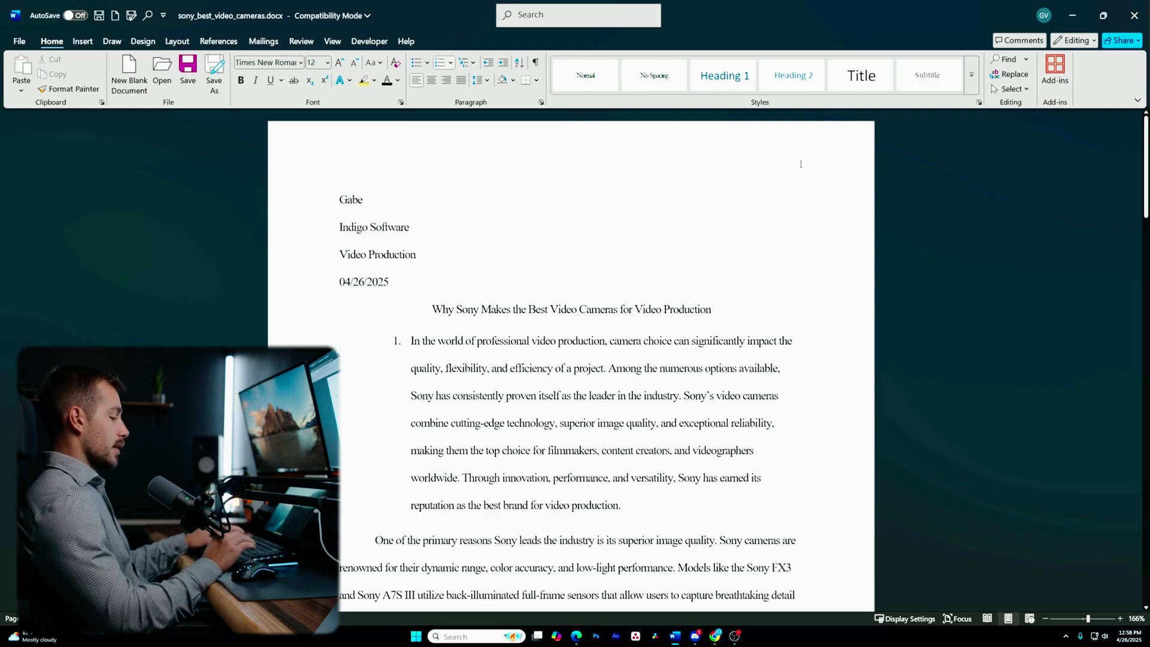
key(Return)
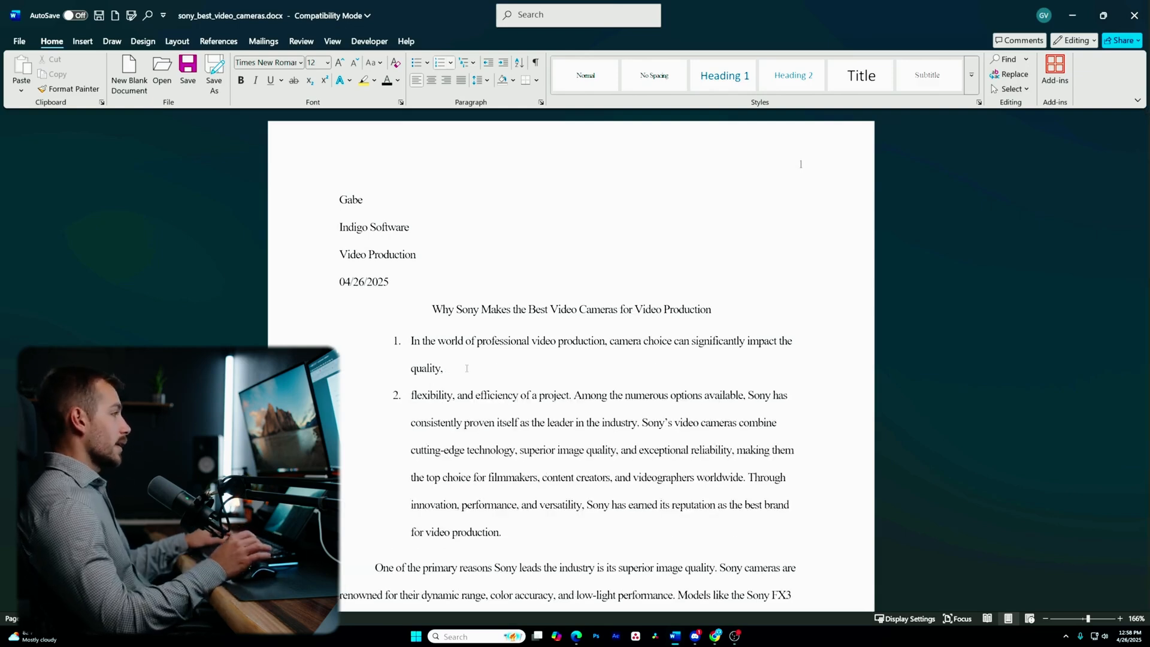
key(ctrl+z)
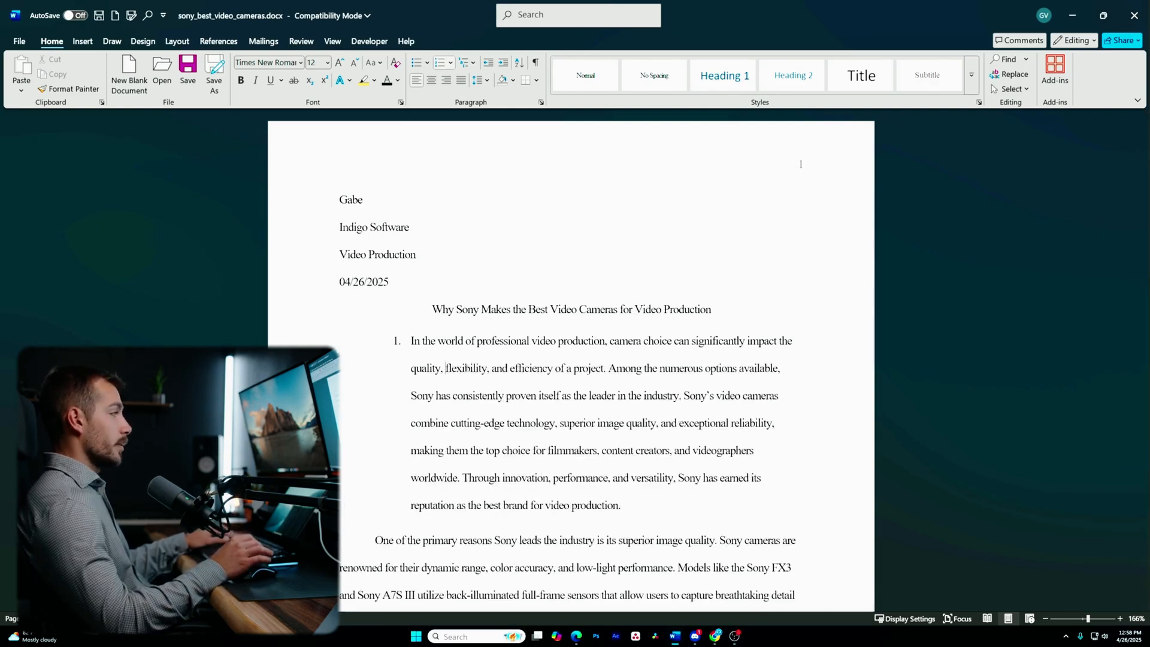
key(ctrl+z)
drag(421, 309, 577, 508)
- On the Layout tab, try higher Spacing Before values, then bring it back to 0 pt
scroll(474, 363, up, 15)
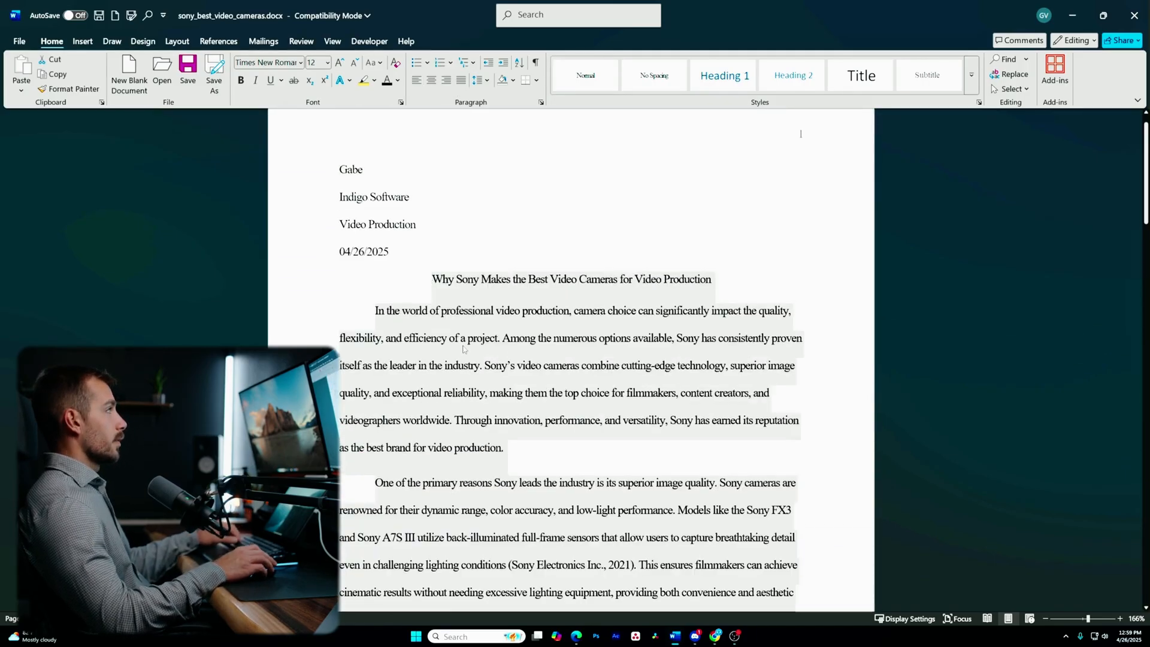
click(179, 42)
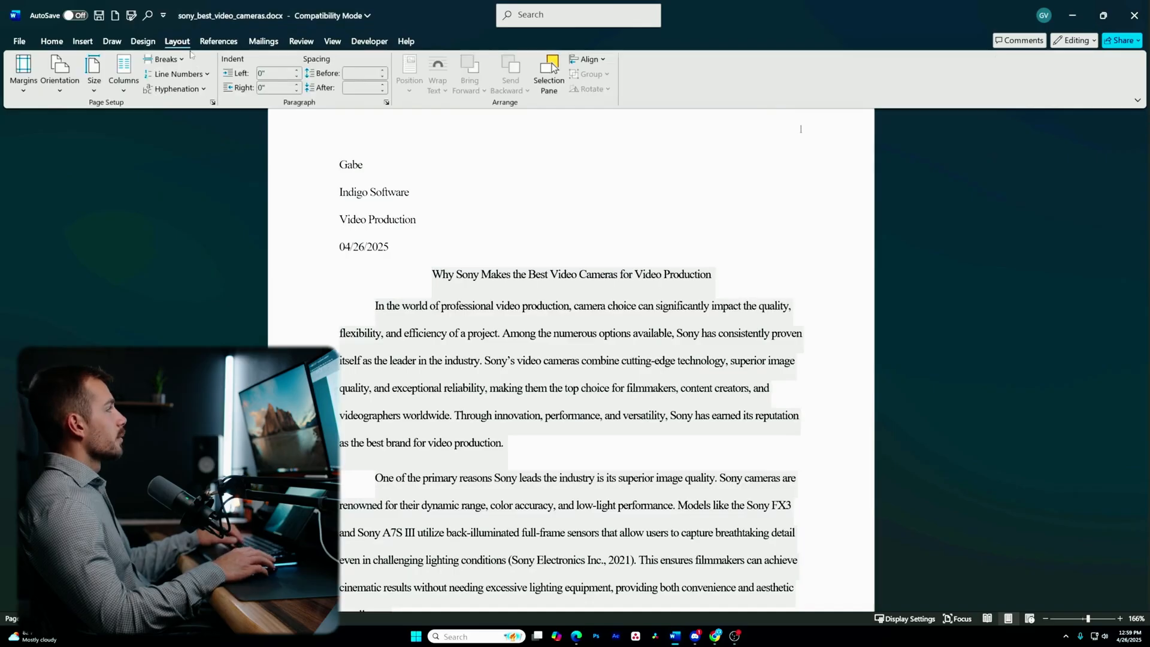
click(384, 70)
click(384, 71)
click(384, 70)
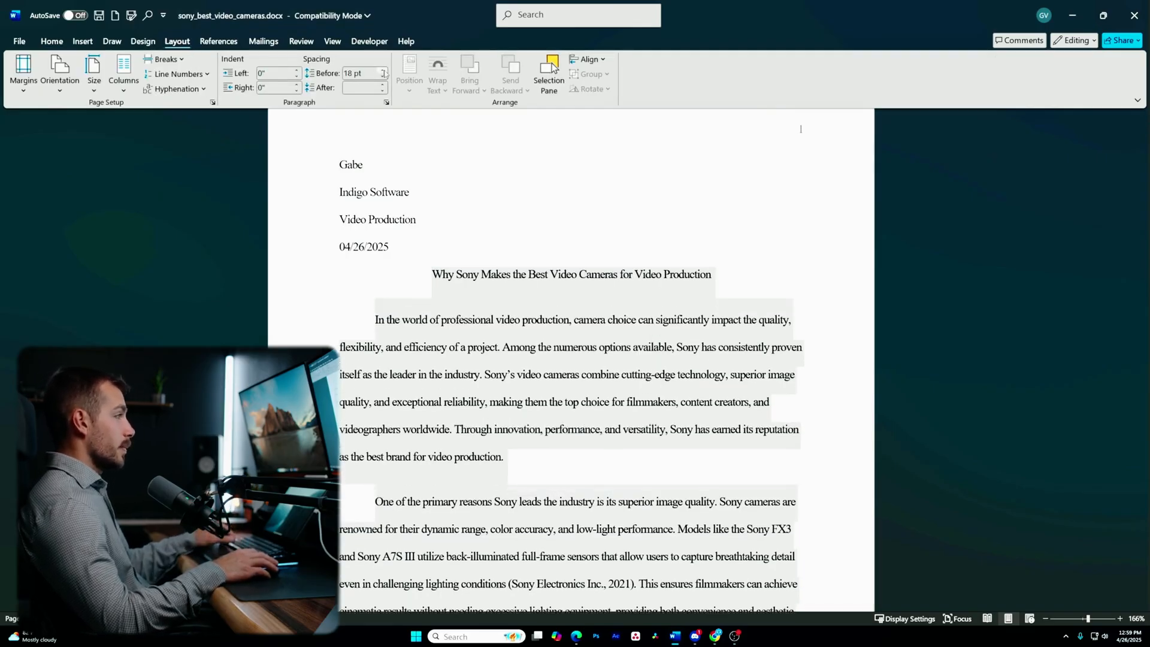
click(384, 70)
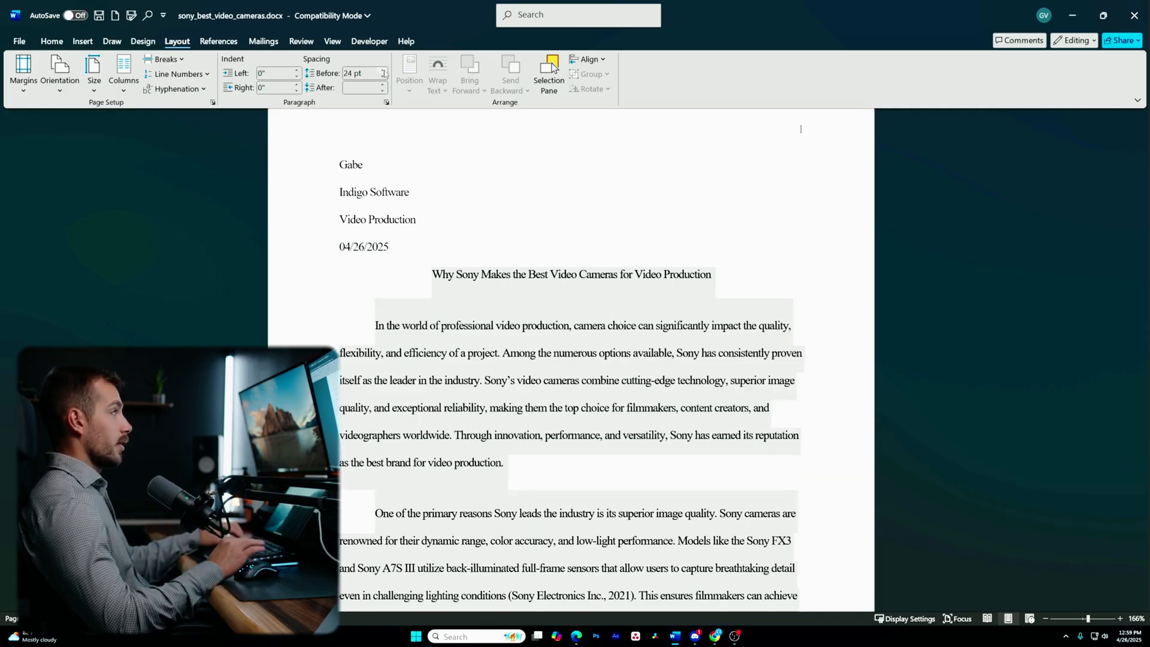
click(384, 70)
click(383, 76)
click(383, 76)
click(382, 77)
click(383, 77)
click(383, 77)
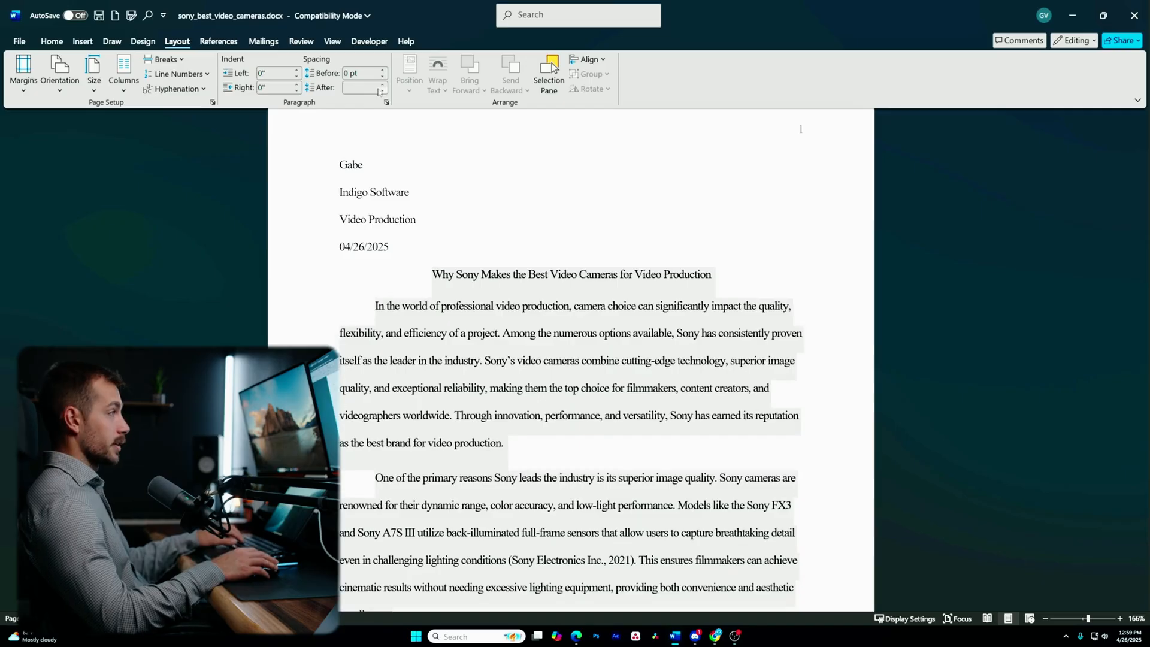
- Set Spacing After to 0 pt, then return to the Home tab
click(384, 90)
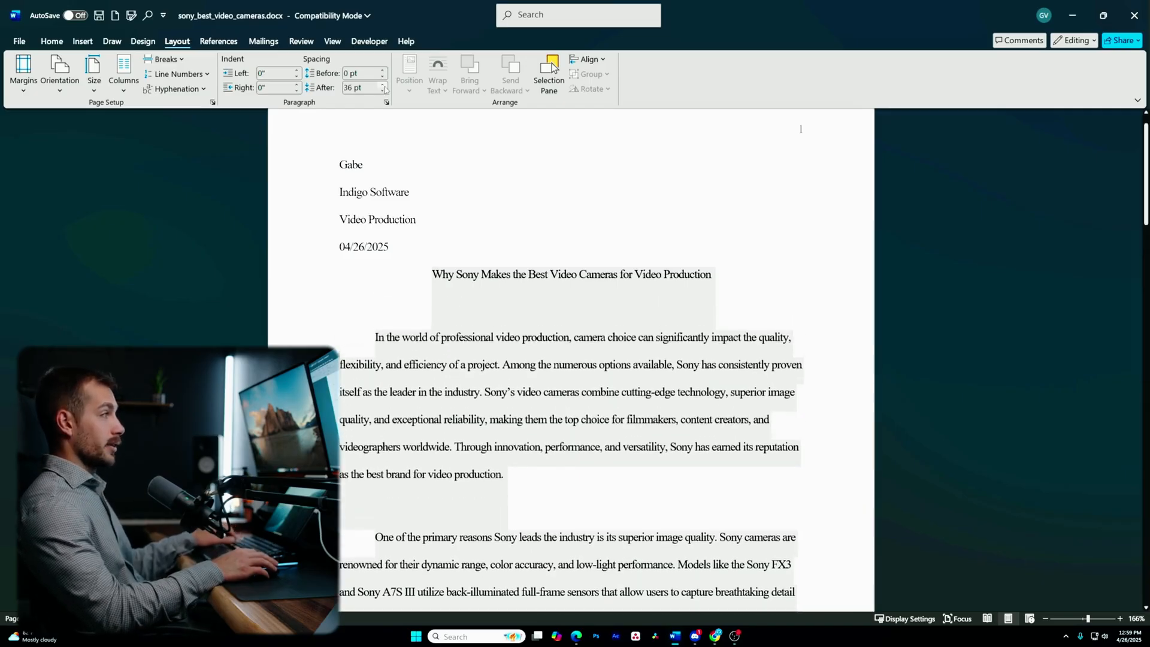
scroll(401, 286, up, 1)
click(402, 286)
click(51, 41)
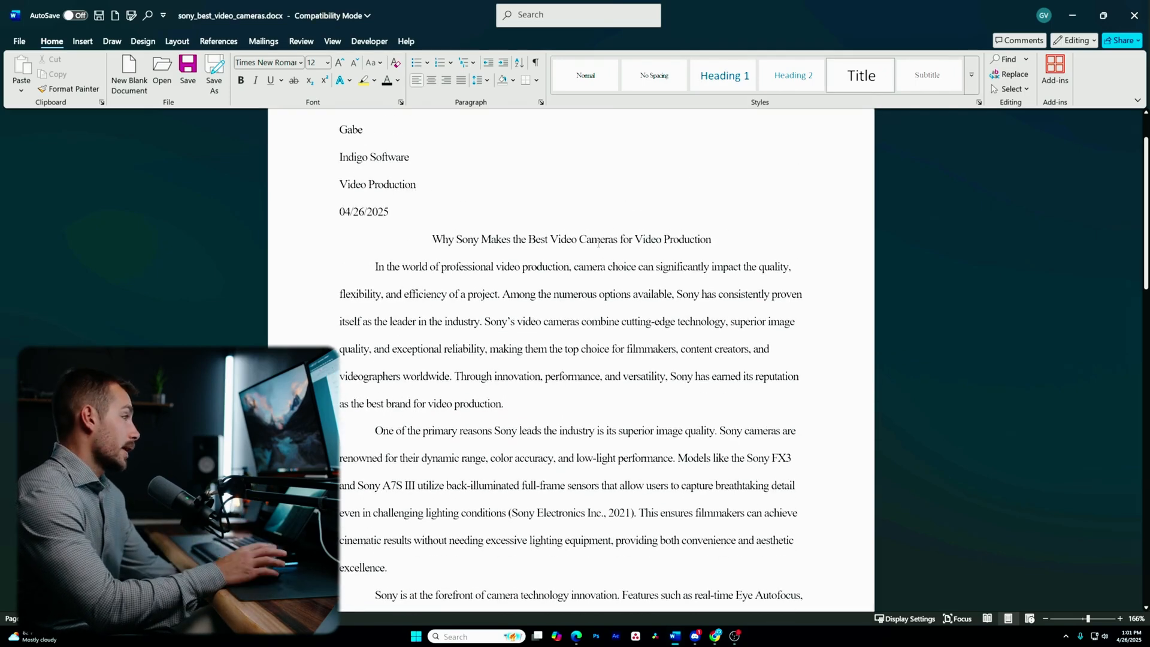
- Place the cursor right after 'life.' at the end of the closing paragraph, then switch to Insert
scroll(541, 343, down, 5)
scroll(541, 343, down, 10)
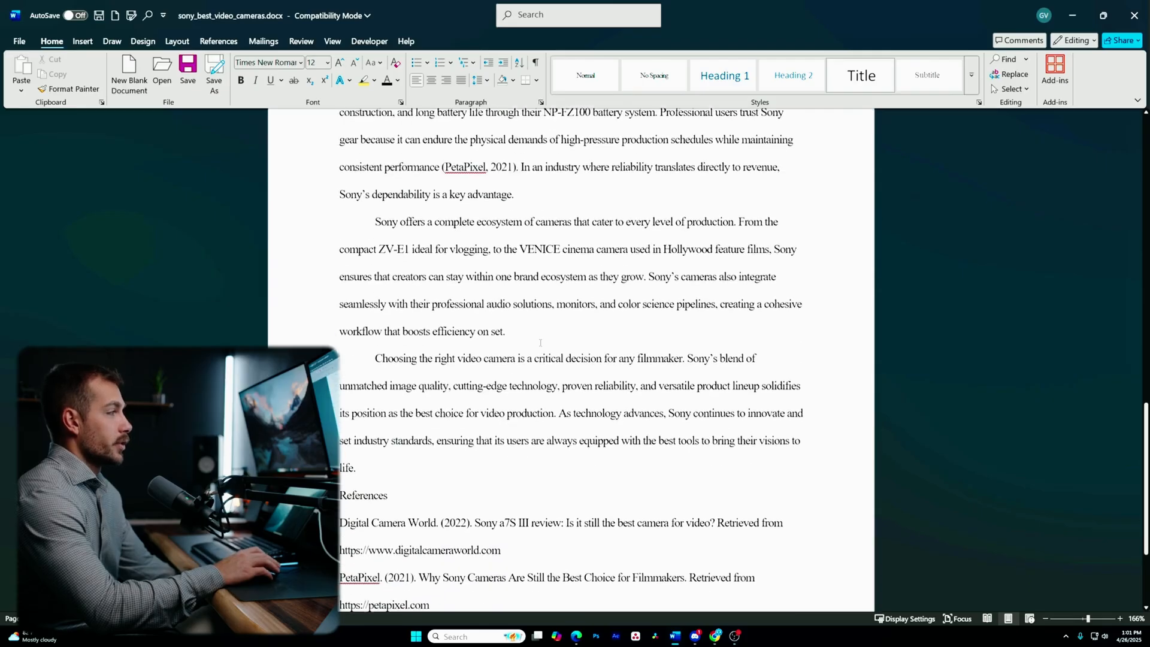
scroll(354, 437, up, 3)
click(383, 421)
drag(400, 330, 359, 427)
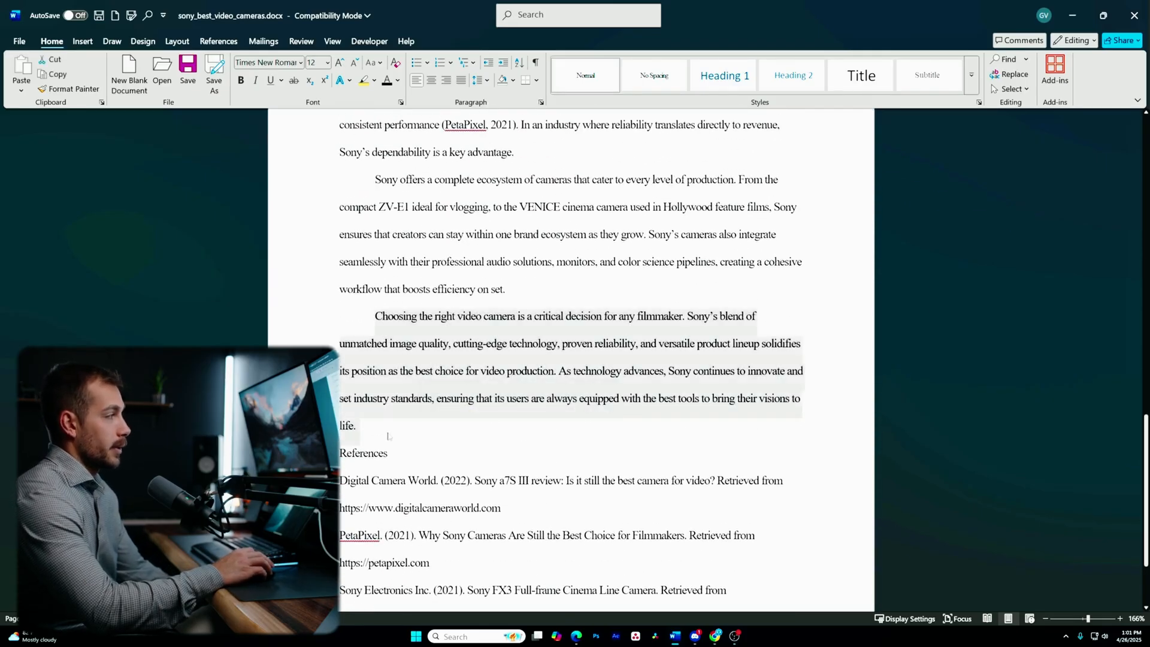
click(372, 428)
click(83, 41)
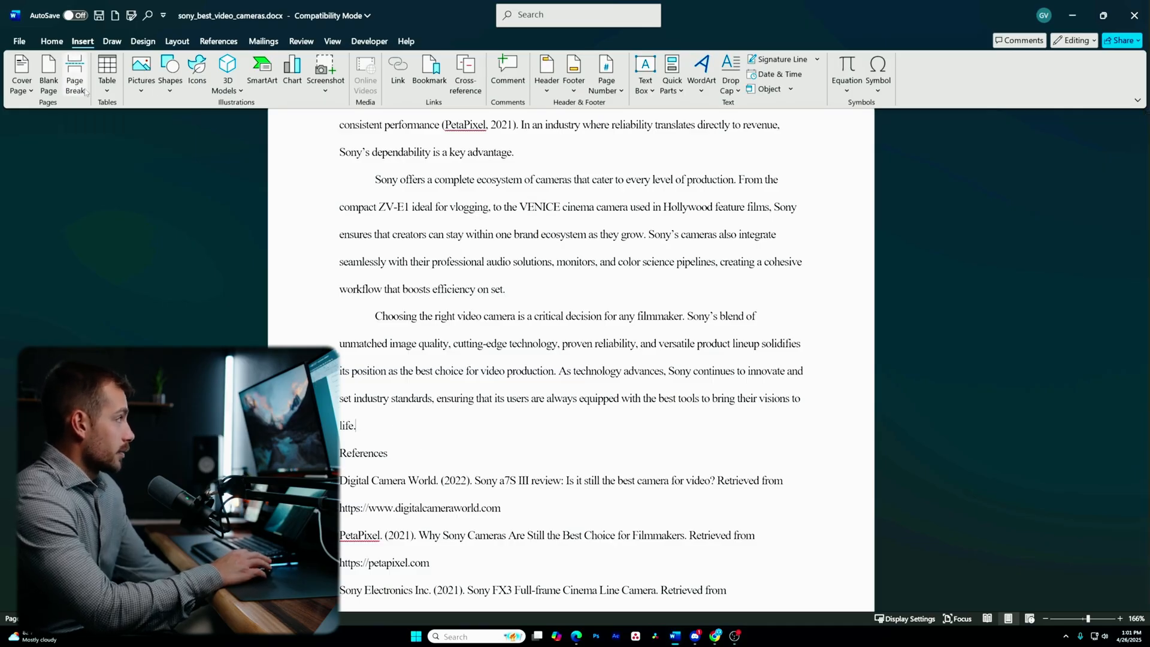
click(75, 72)
scroll(536, 481, down, 5)
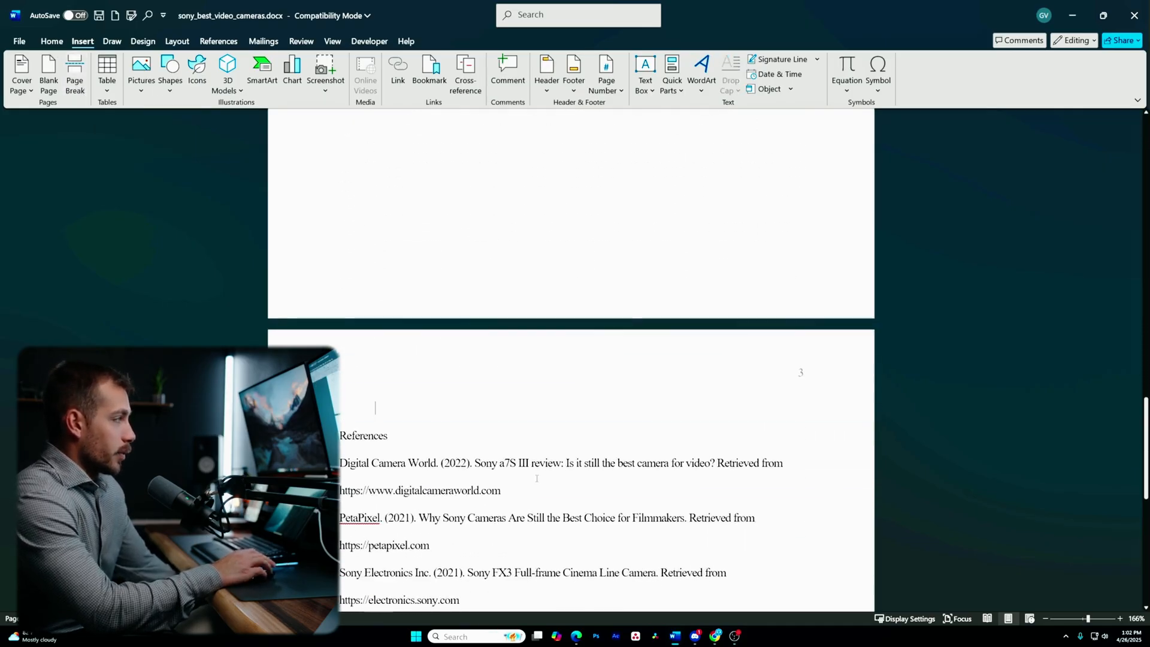
scroll(536, 473, up, 15)
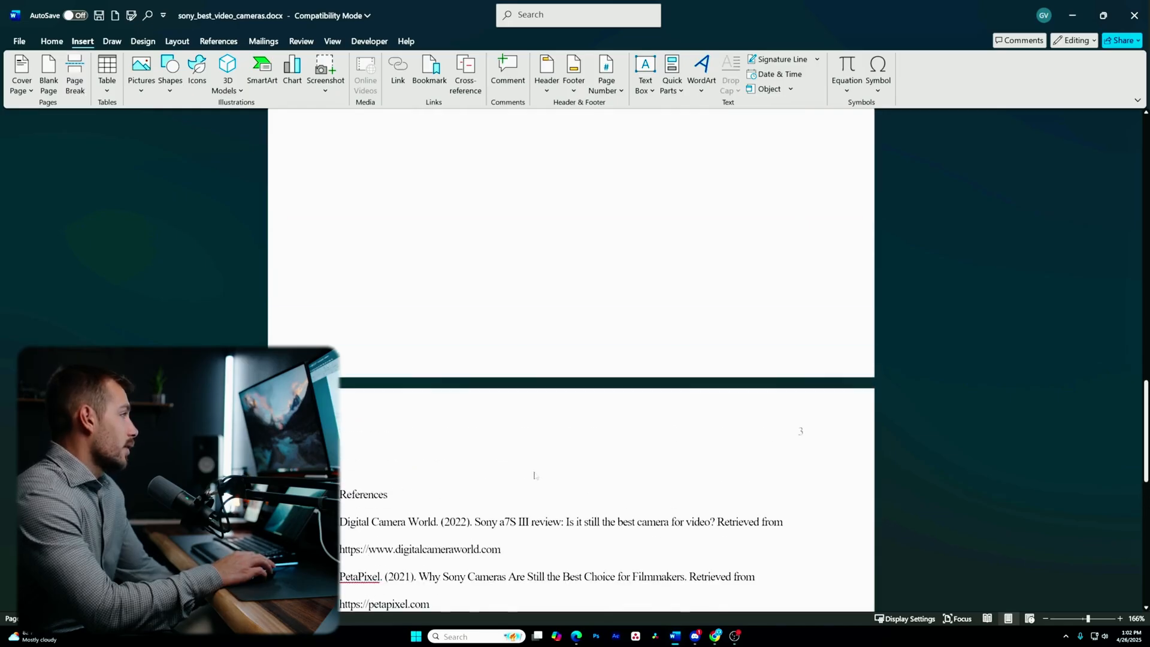
scroll(362, 506, down, 9)
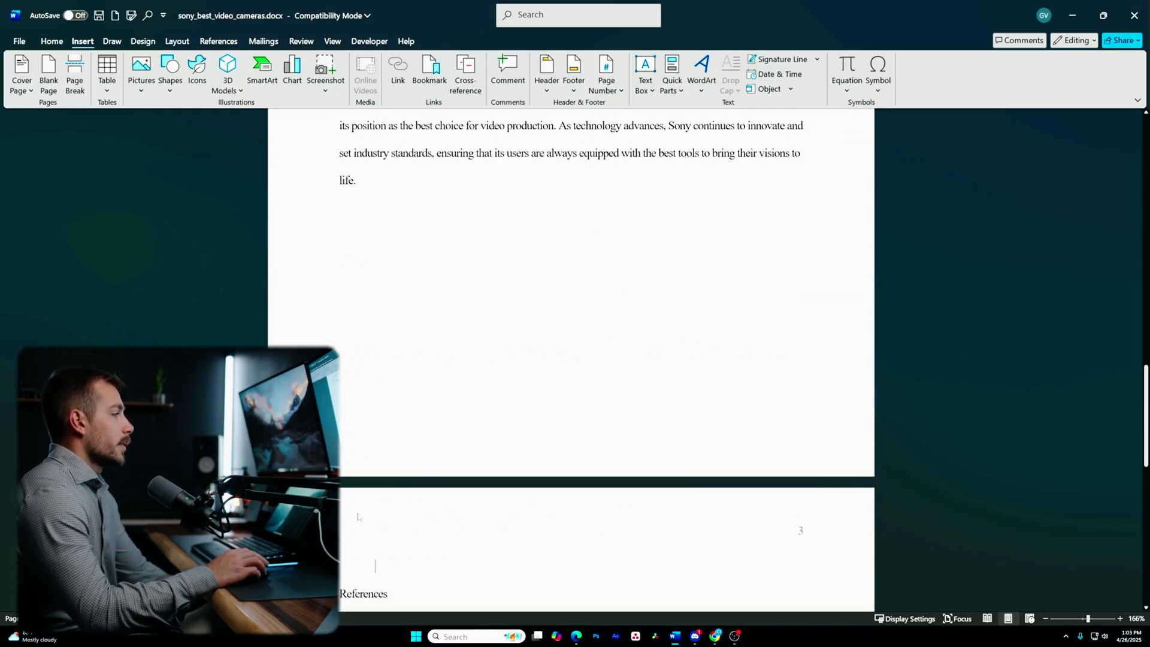
scroll(356, 549, down, 1)
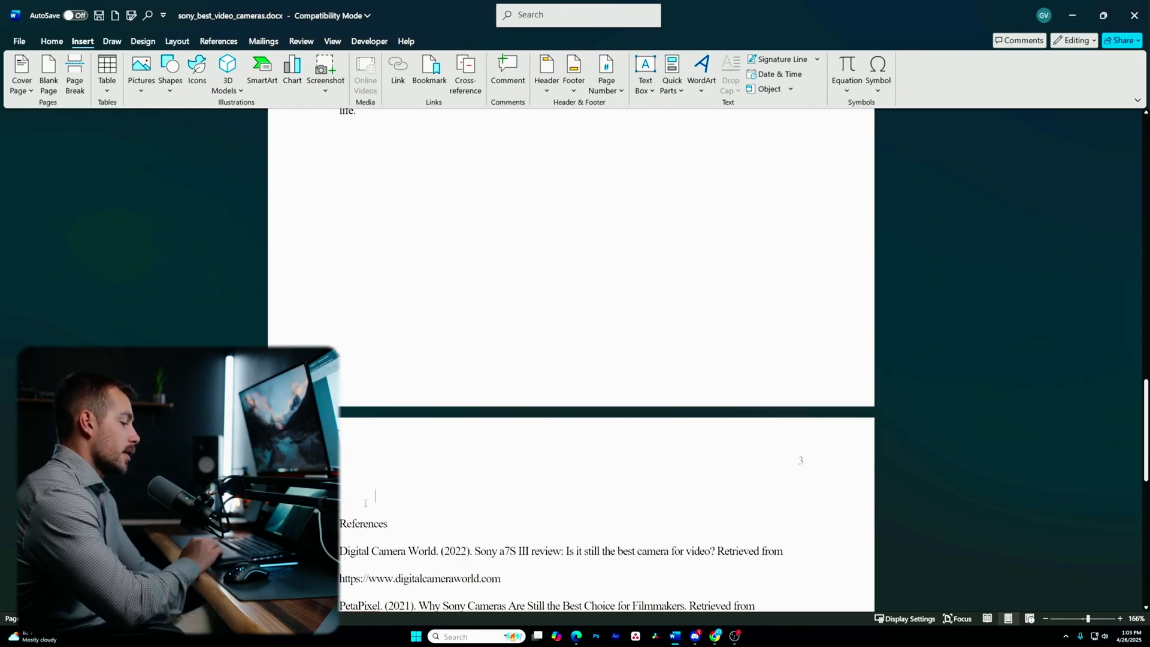
key(BackSpace)
click(371, 309)
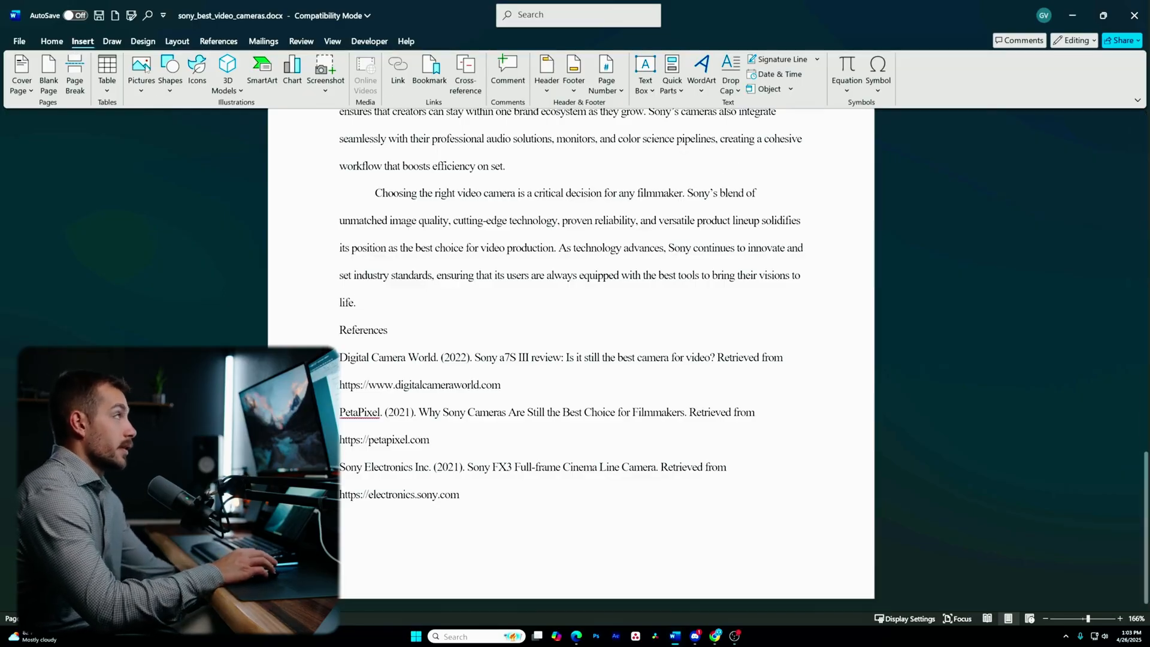
- Insert a continuous section break after the closing paragraph via Layout > Breaks
click(175, 42)
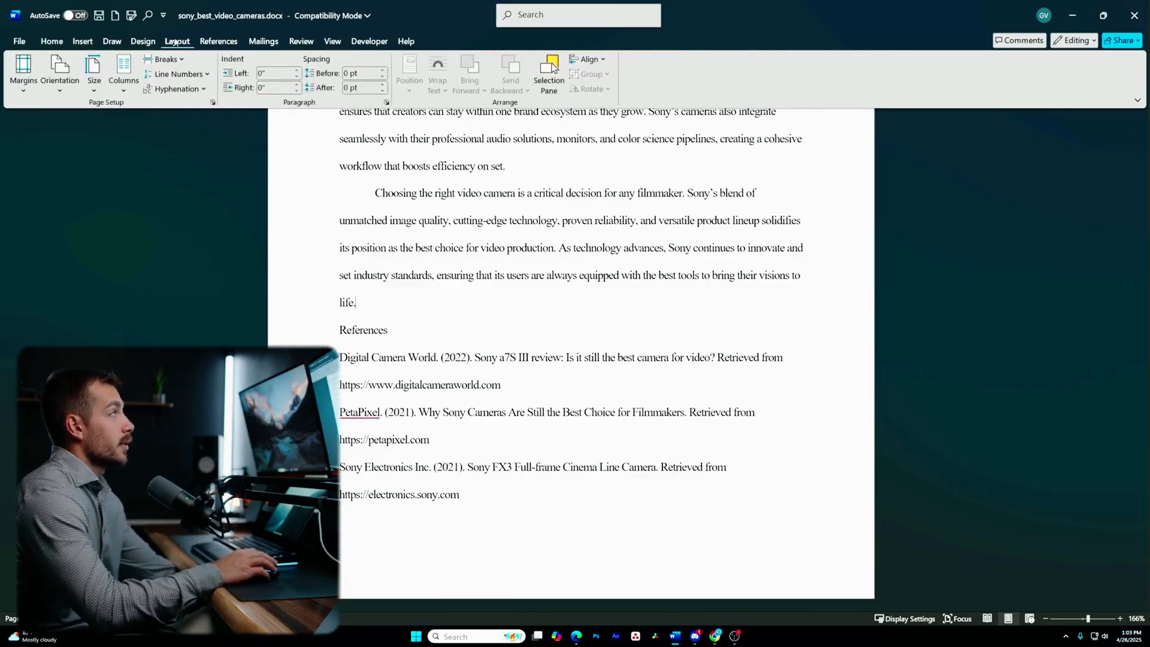
click(177, 60)
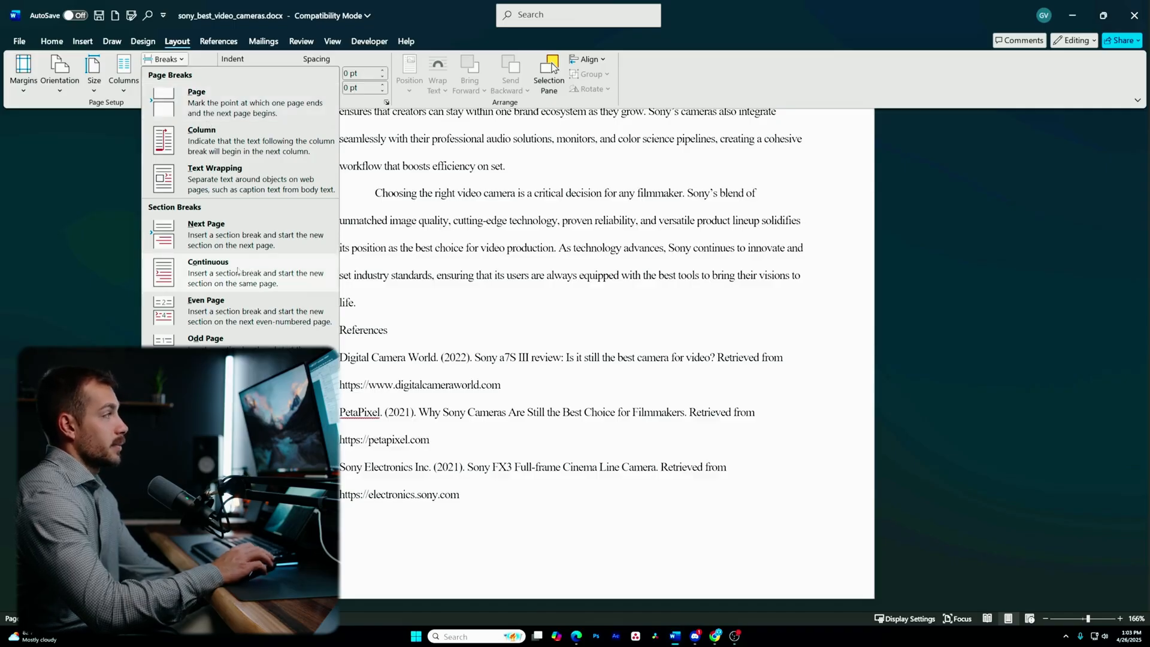
click(221, 287)
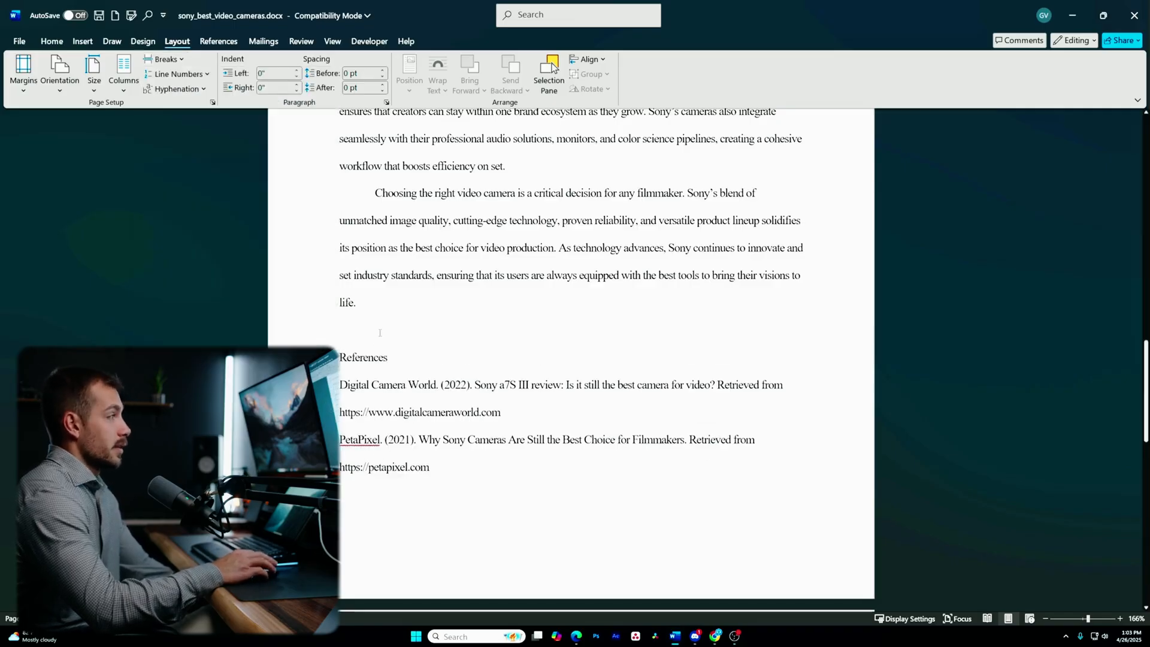
- Put the cursor on the empty line above References and turn on Show/Hide ¶
drag(393, 359, 340, 359)
scroll(371, 480, up, 2)
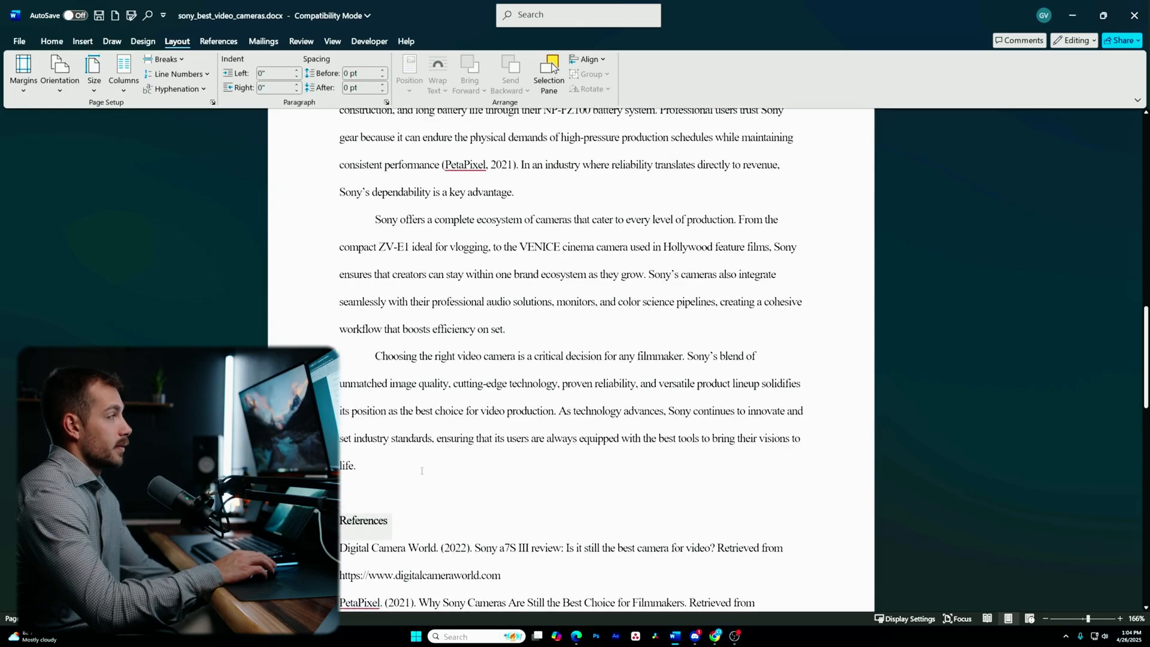
drag(371, 480, 335, 254)
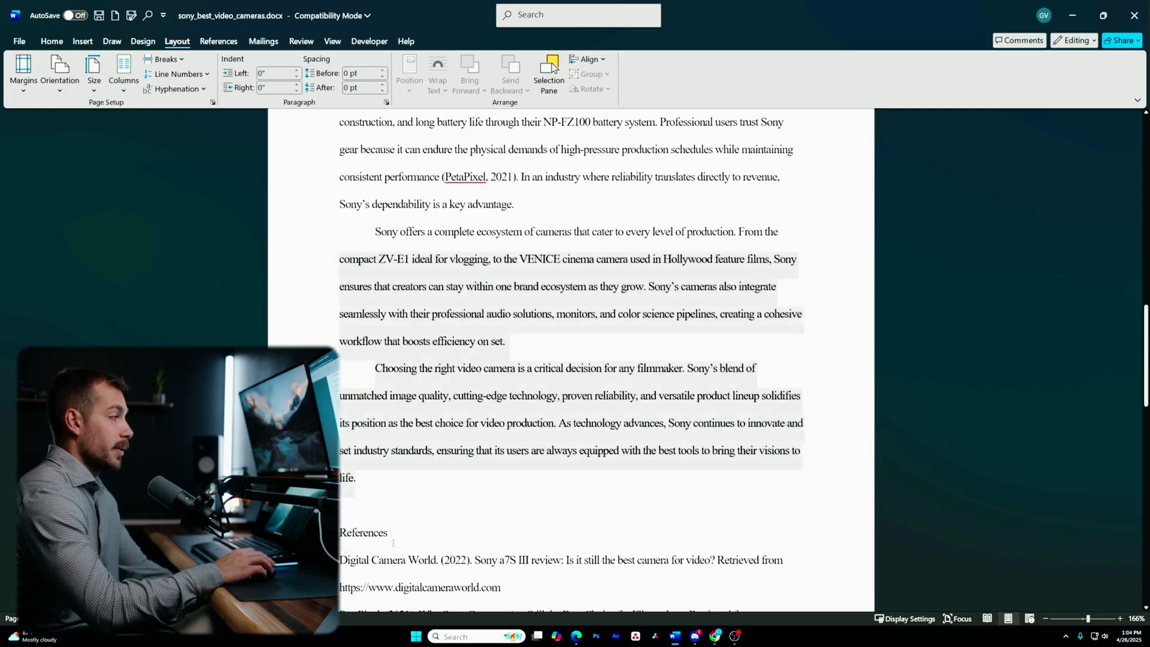
click(401, 535)
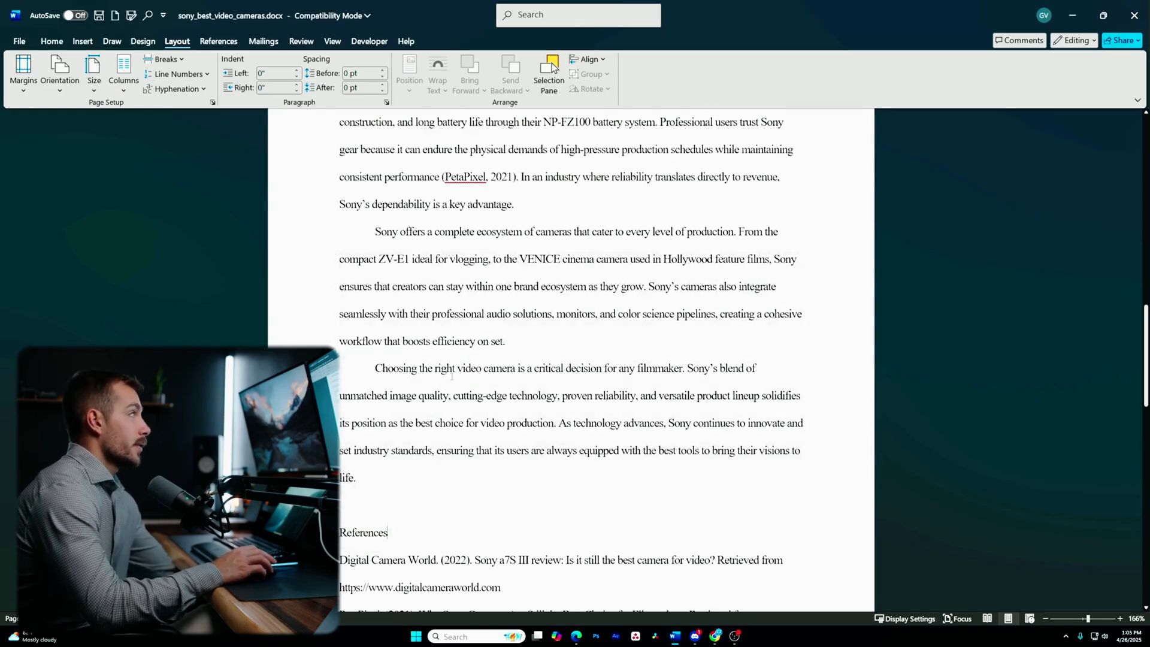
click(408, 520)
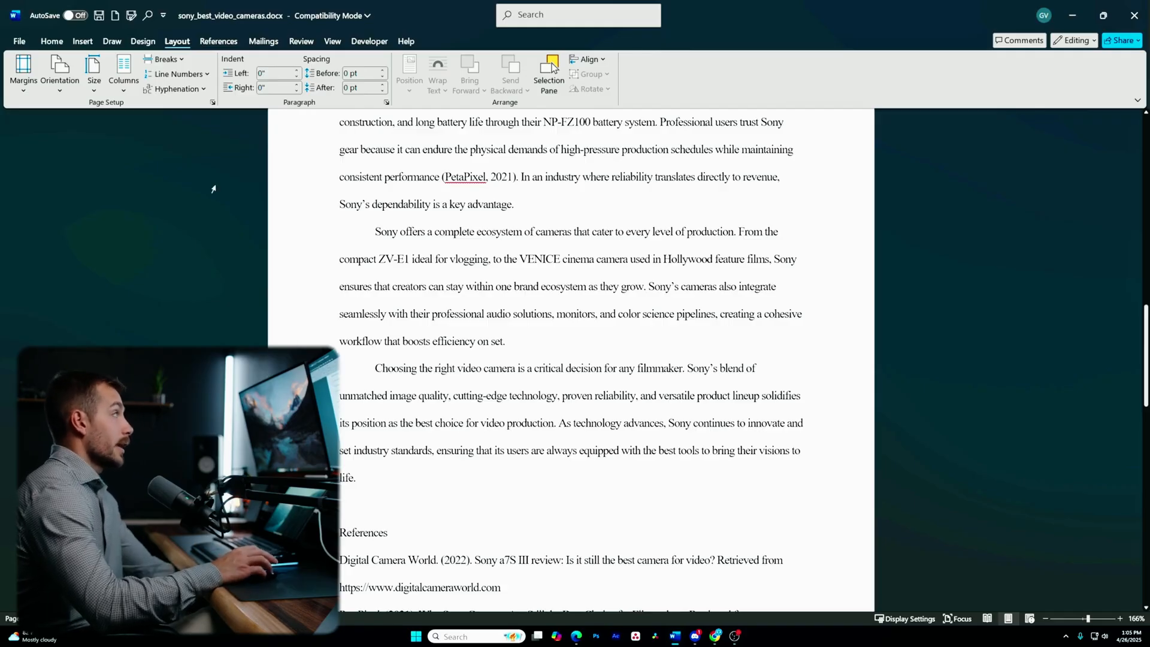
click(64, 42)
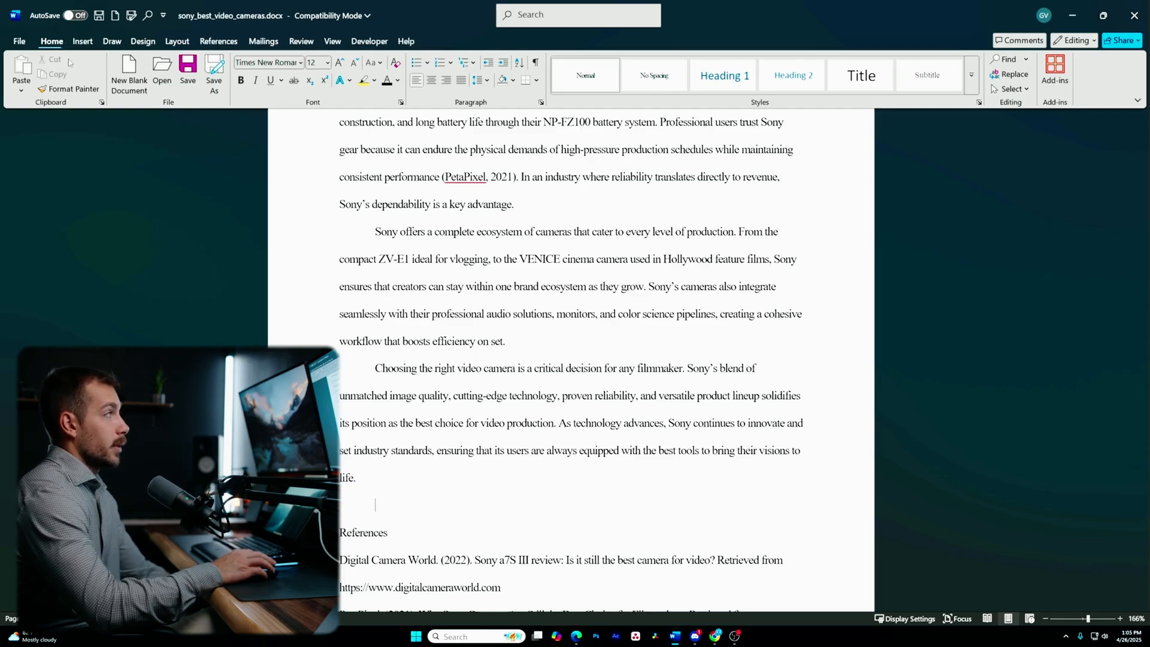
click(535, 62)
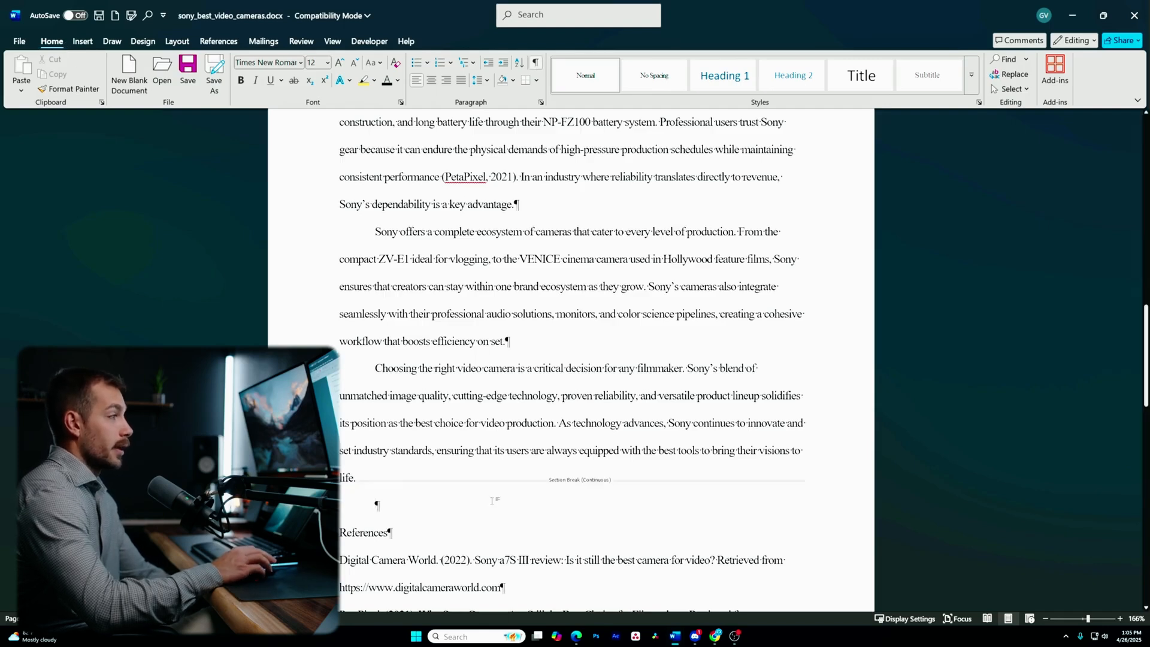
- Place the cursor in the empty paragraph above References, undoing an accidental Backspace deletion
scroll(492, 501, down, 4)
scroll(529, 377, up, 2)
scroll(529, 377, up, 3)
scroll(536, 443, down, 1)
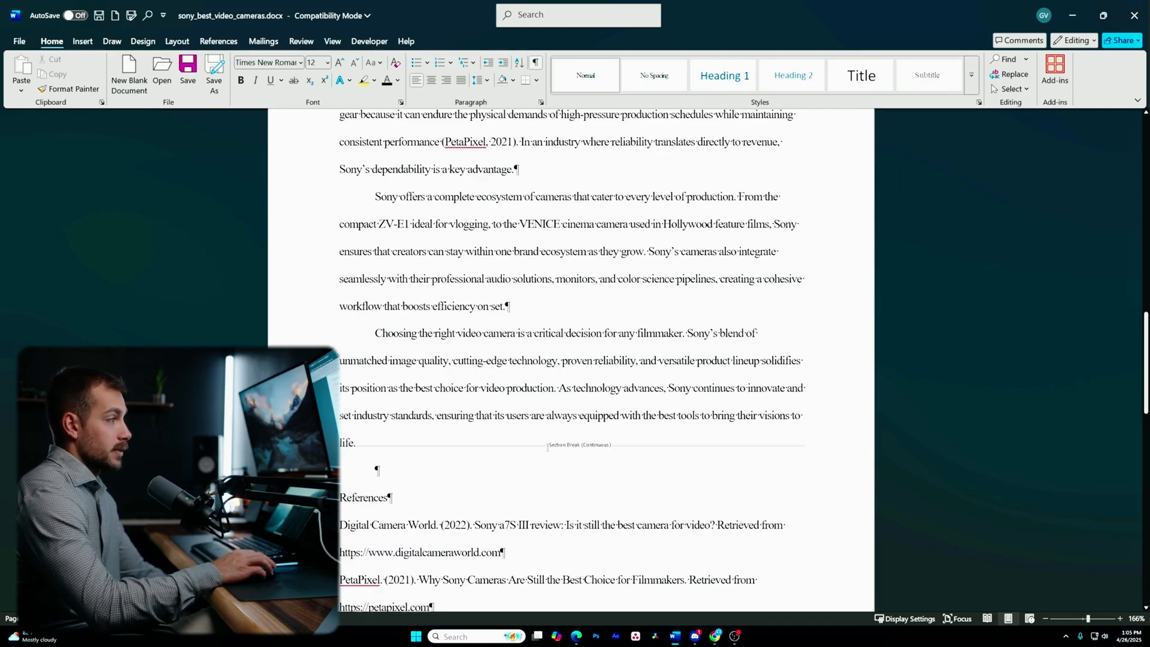
click(401, 478)
click(399, 469)
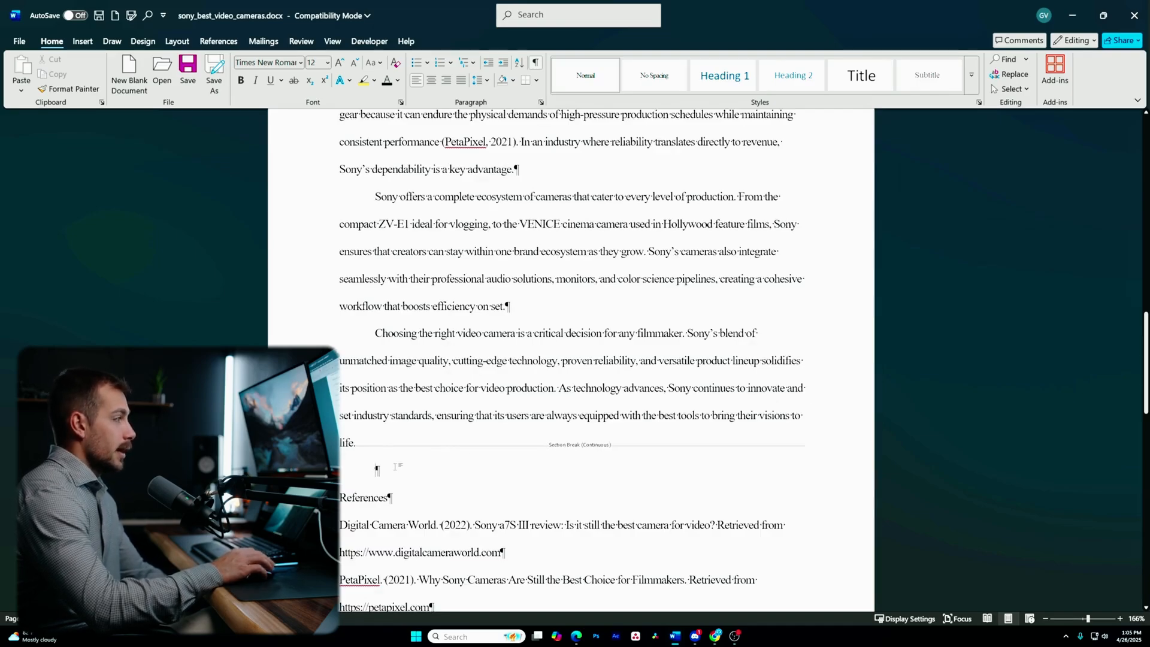
key(BackSpace)
key(BackSpace)
key(BackSpace)
key(ctrl+z)
key(ctrl+z)
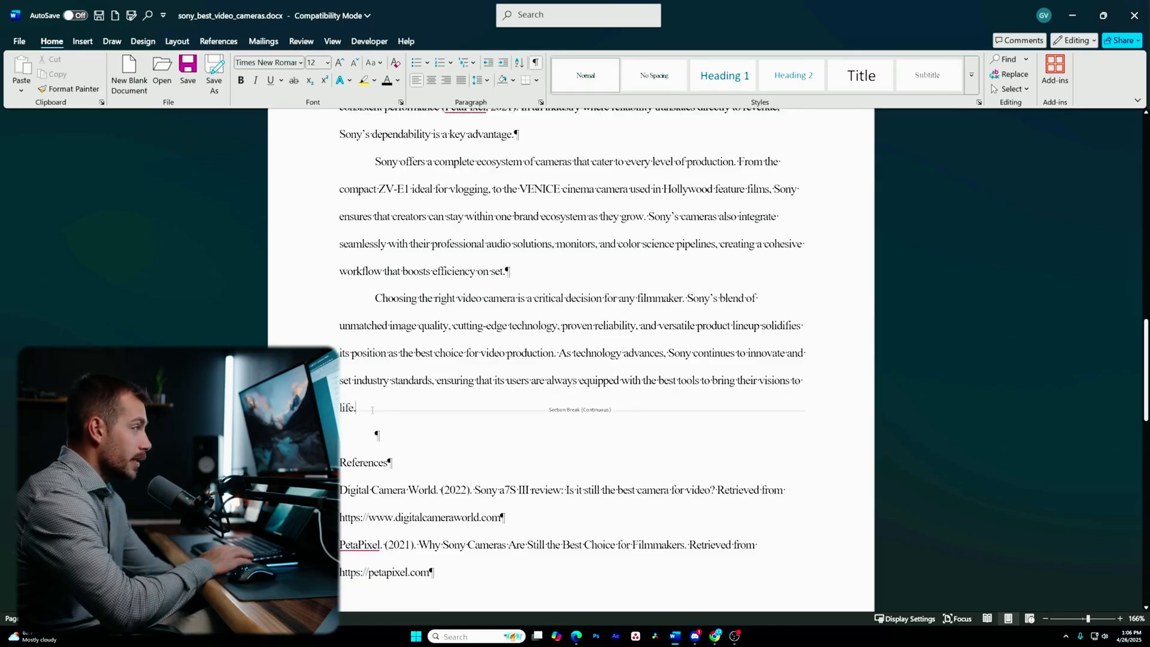
- Delete the section break and empty paragraph so References follows 'life.' again
key(Delete)
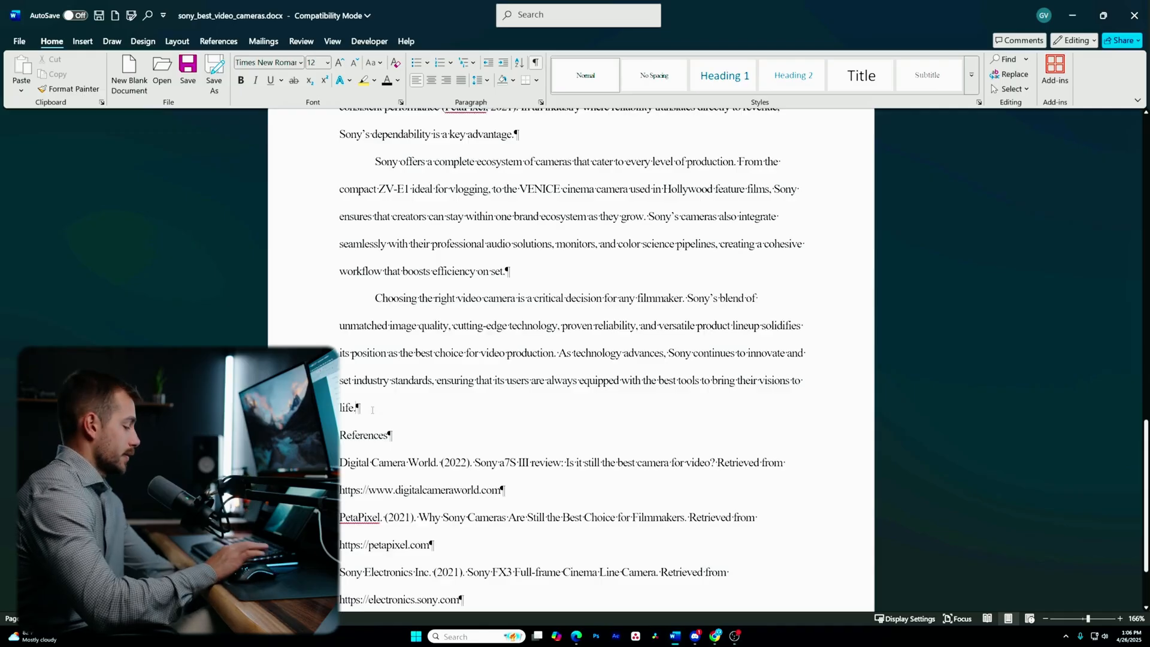
key(ctrl+z)
key(Delete)
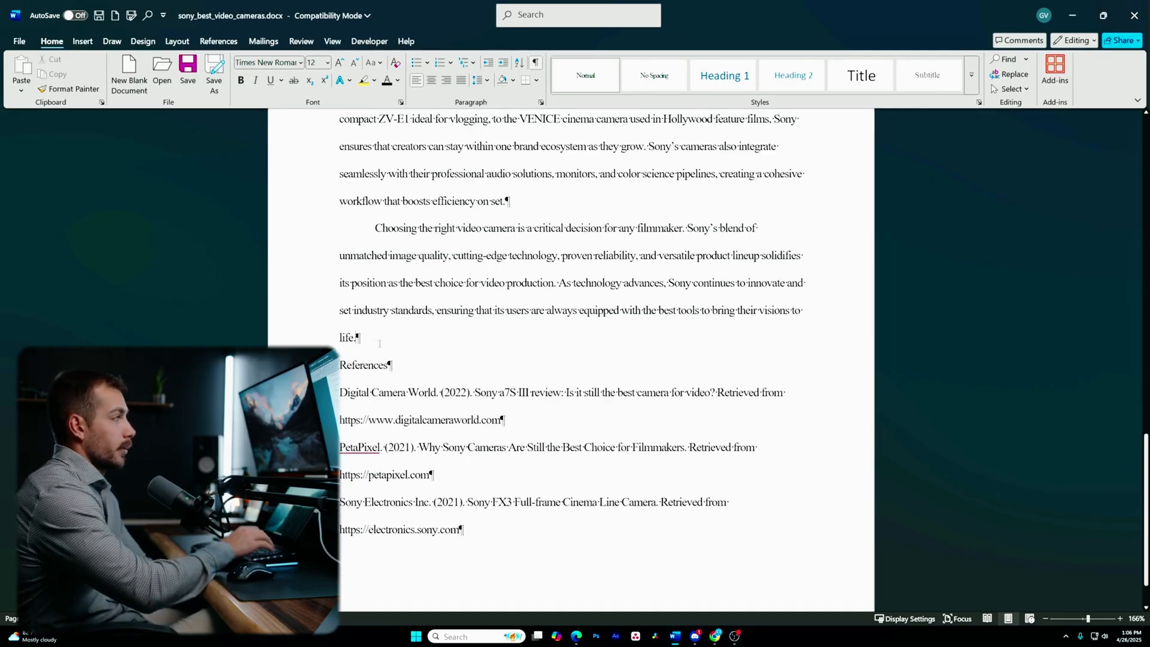
click(83, 42)
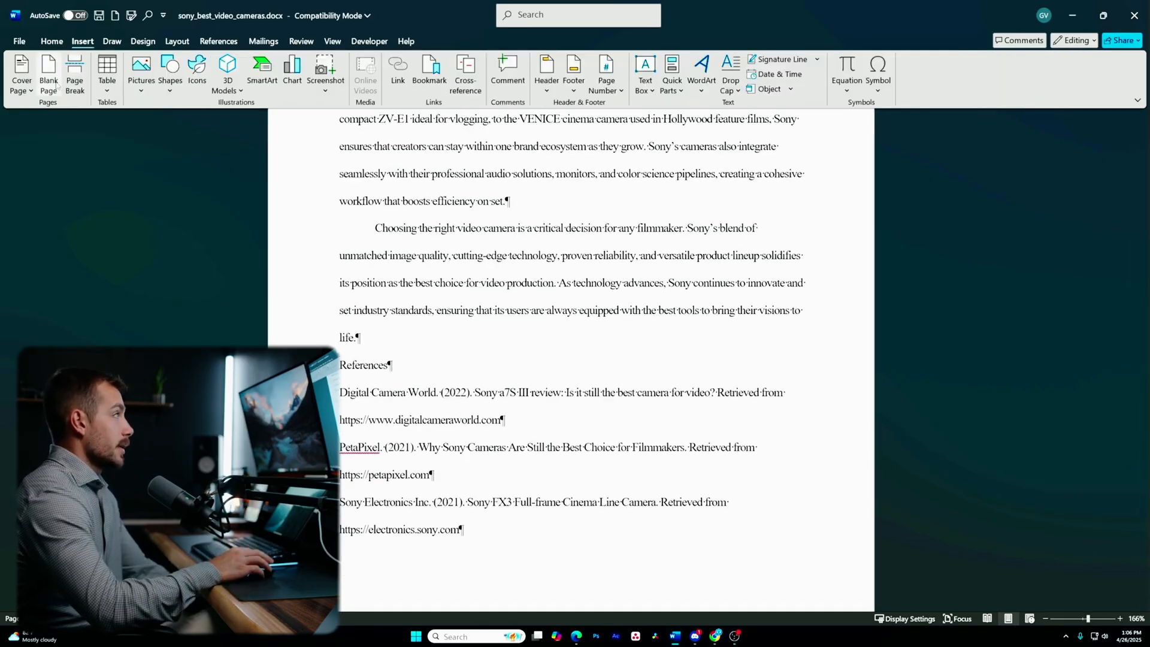
click(75, 78)
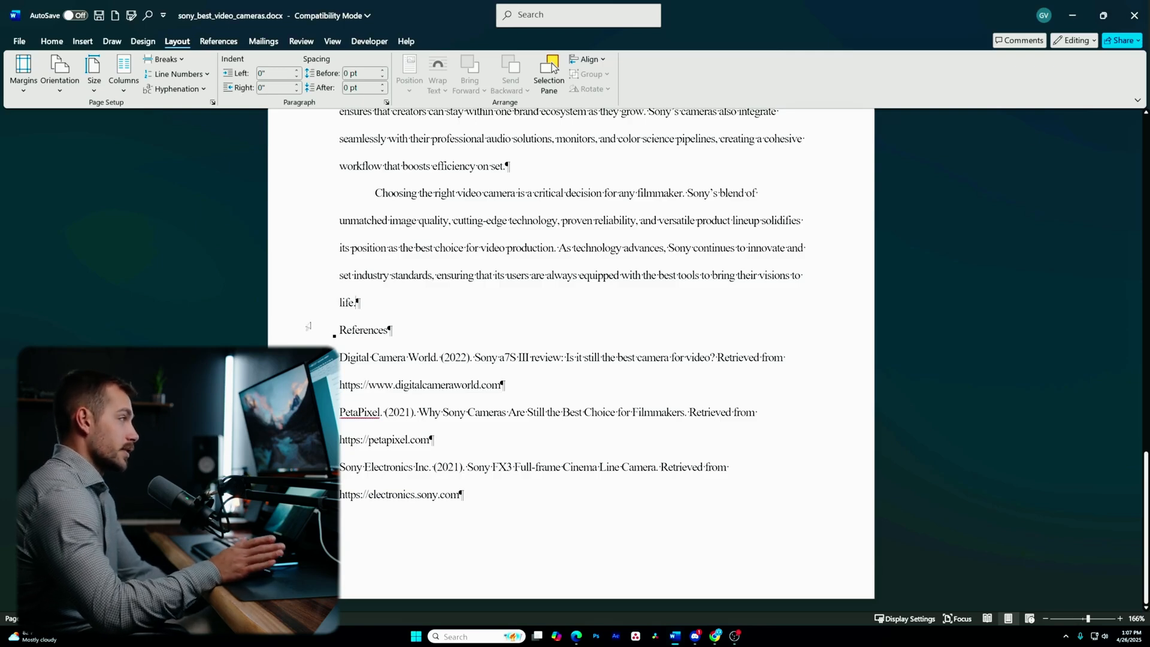
- Insert a Next Page section break before References
click(167, 59)
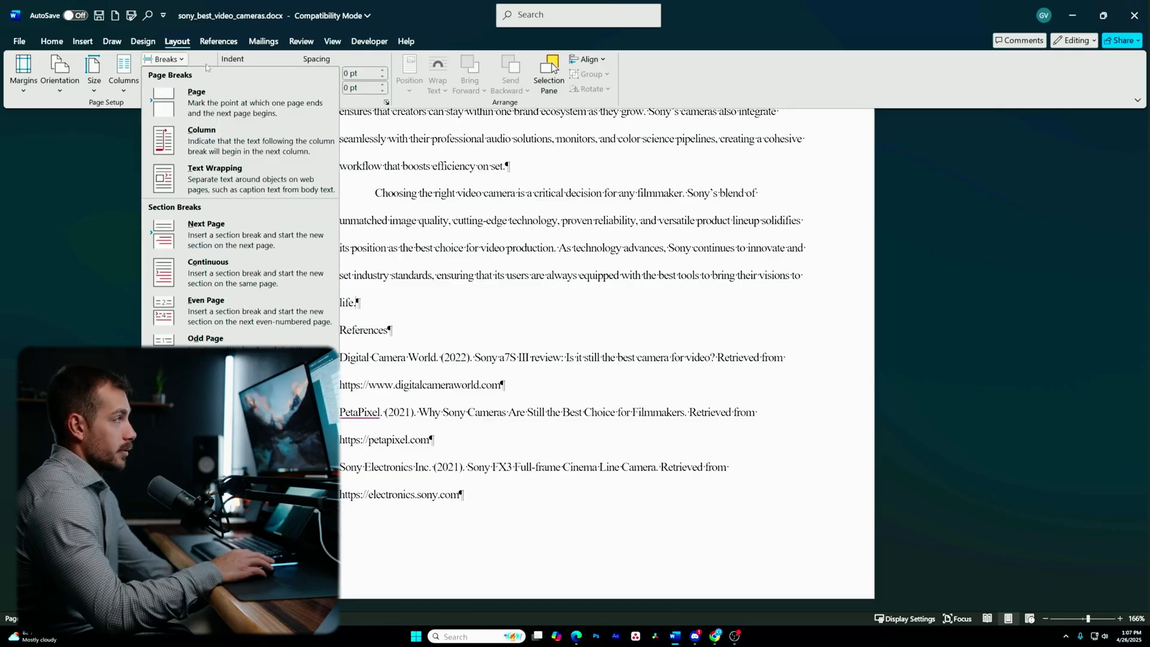
click(214, 239)
scroll(595, 365, up, 5)
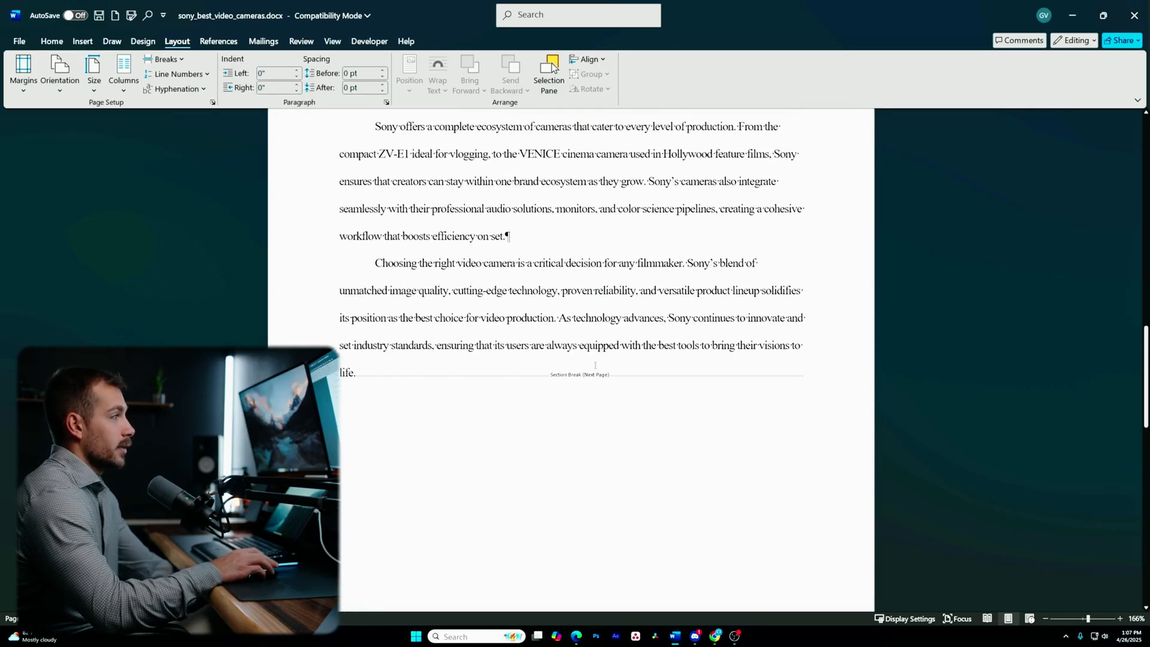
scroll(557, 379, down, 6)
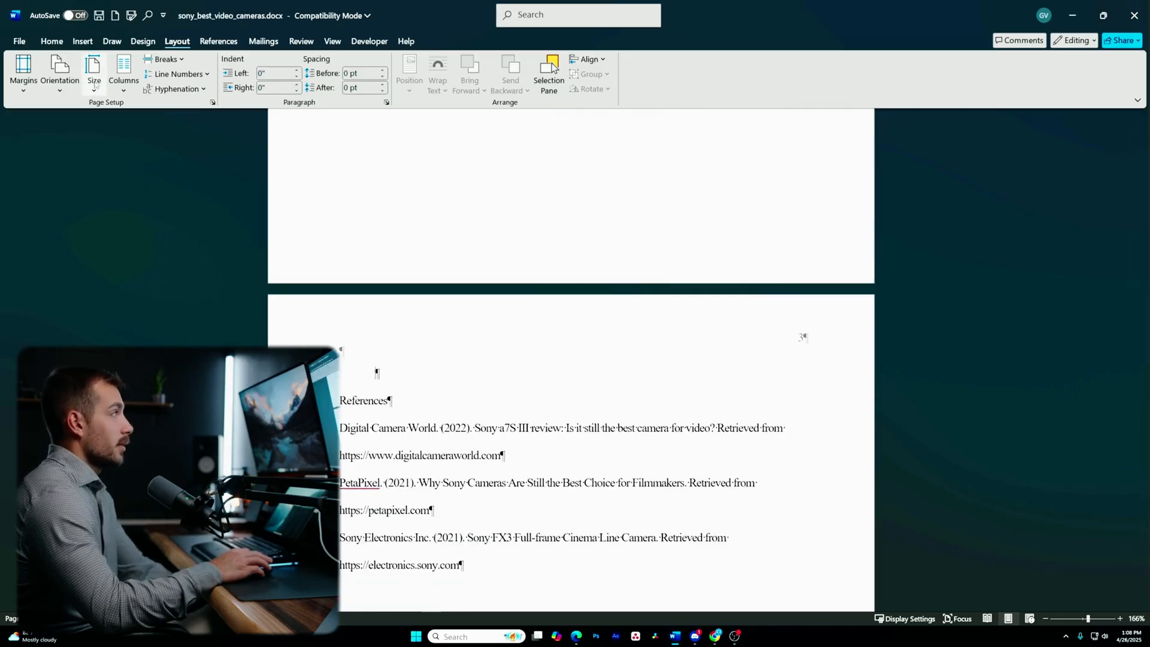
- Set the References section's orientation to Landscape and check the pages
click(95, 83)
click(94, 84)
click(60, 78)
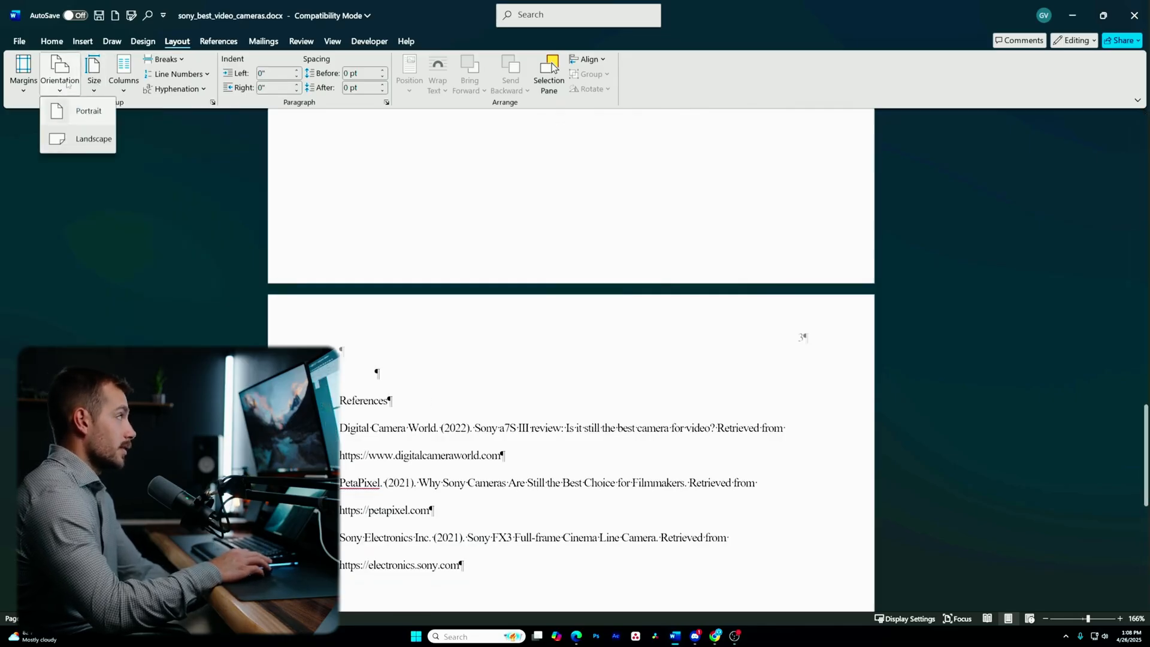
click(72, 142)
scroll(259, 315, up, 15)
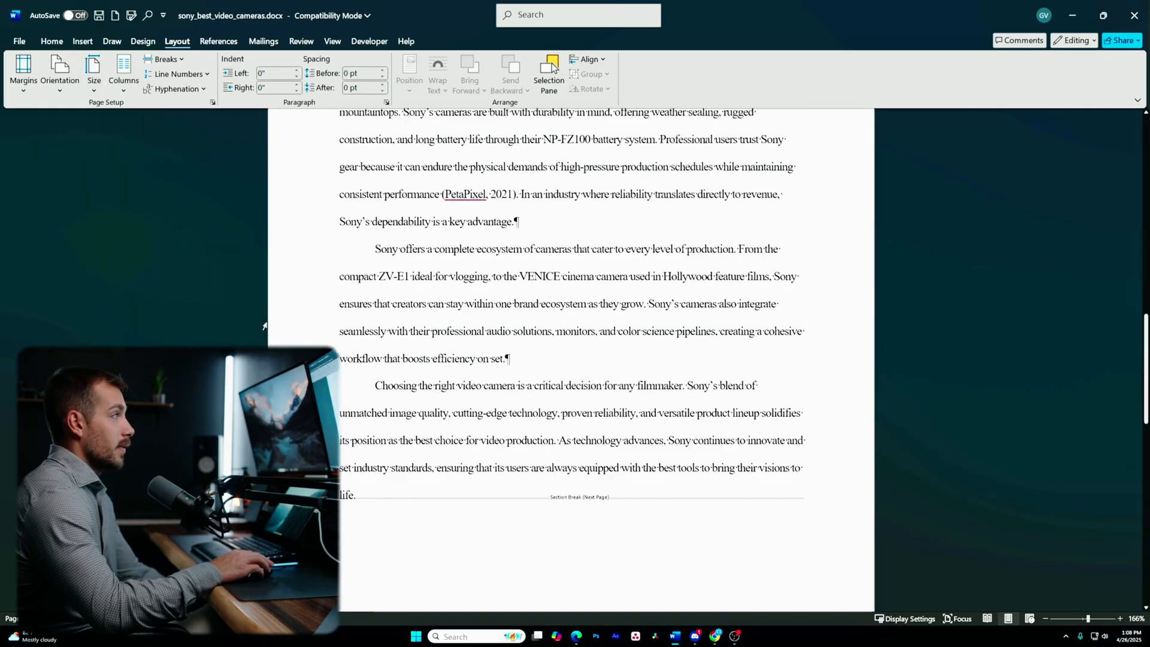
scroll(258, 316, down, 10)
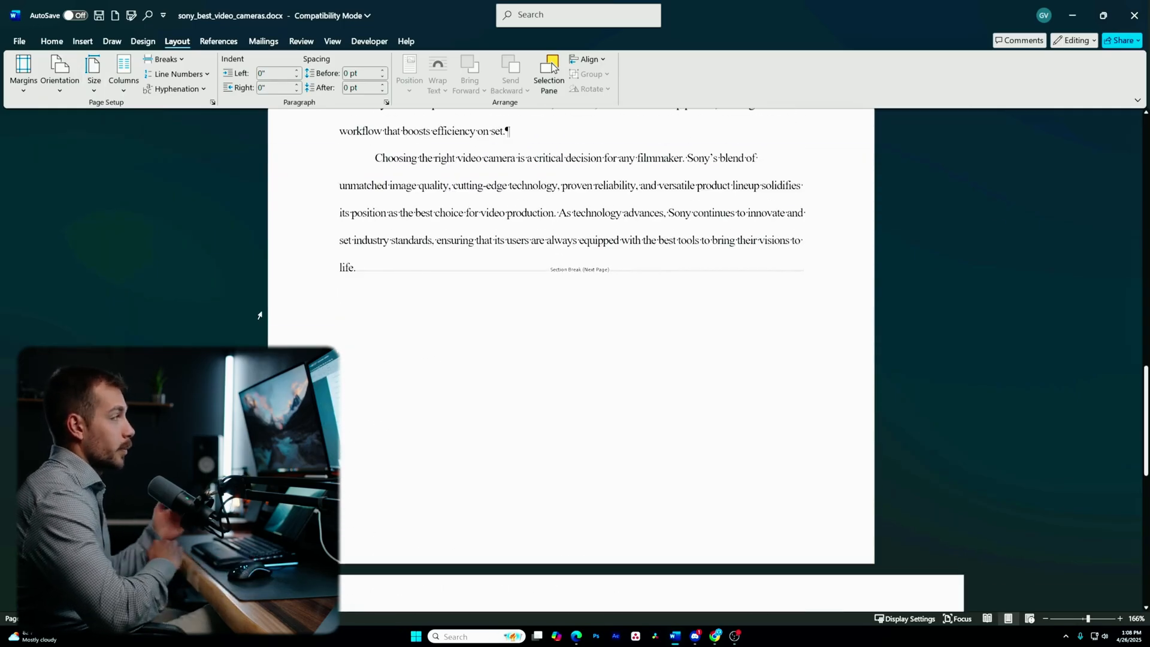
scroll(258, 316, down, 10)
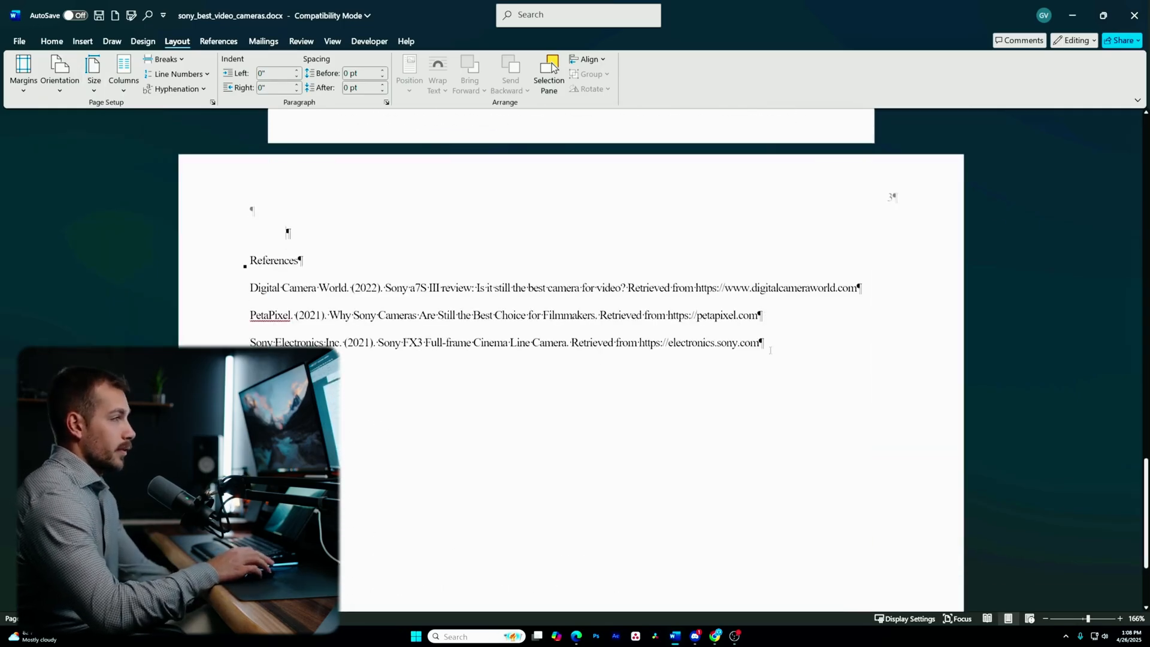
scroll(786, 348, up, 20)
scroll(536, 361, up, 6)
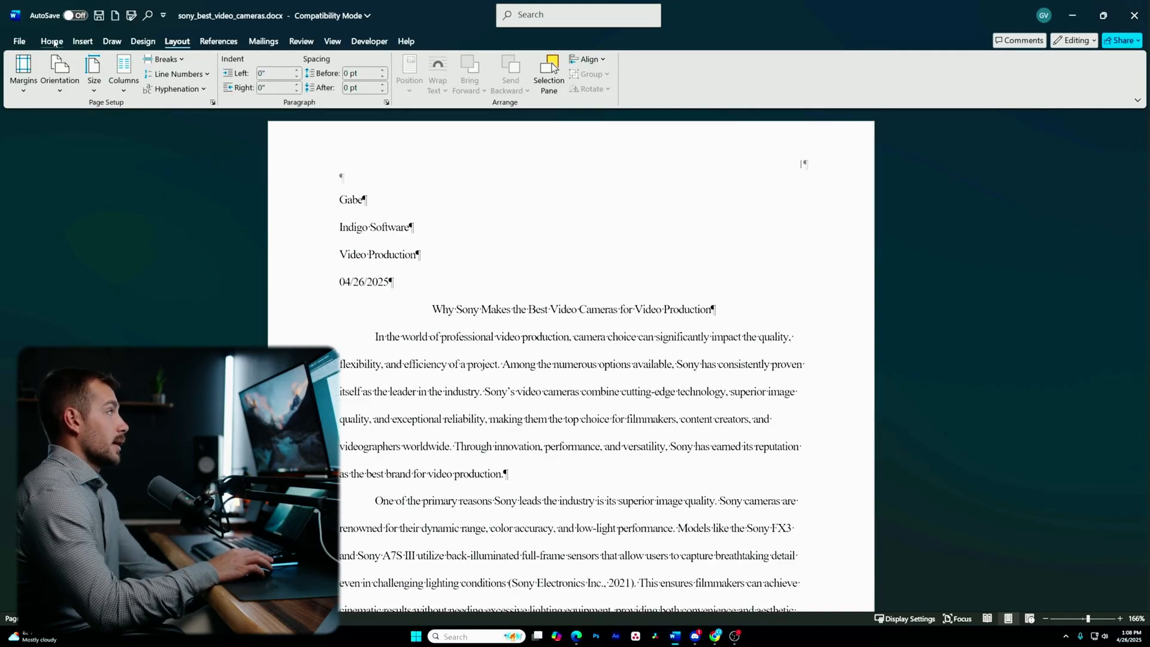
- Turn off Show/Hide ¶ on the Home tab and scroll through the document
click(52, 41)
click(536, 63)
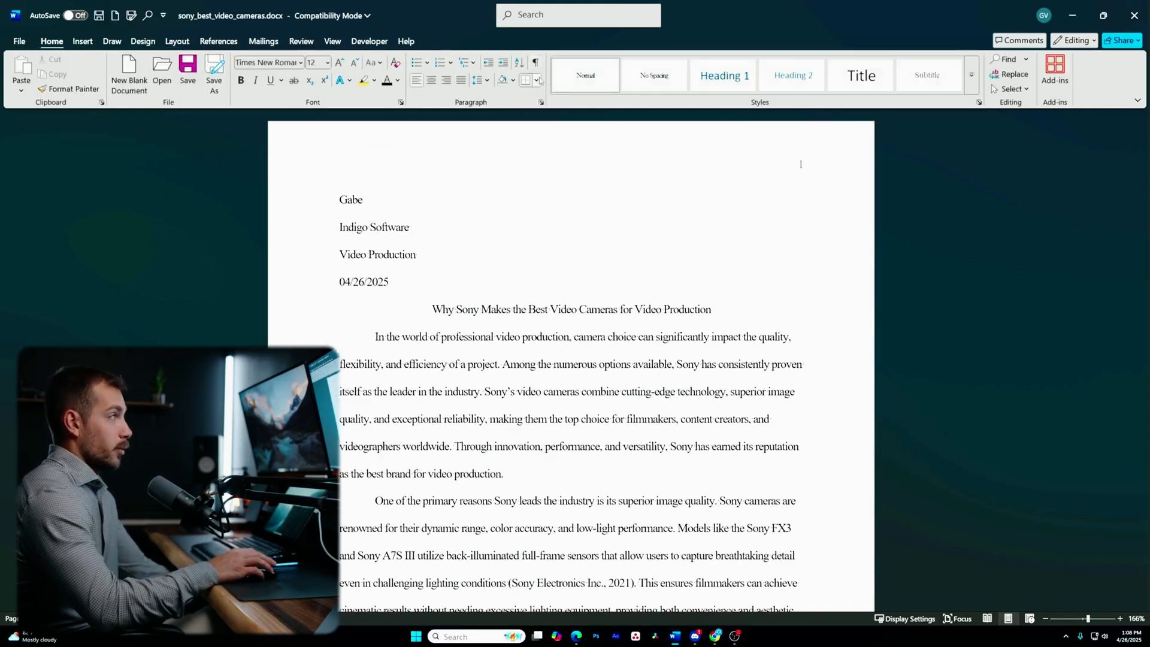
scroll(455, 322, down, 8)
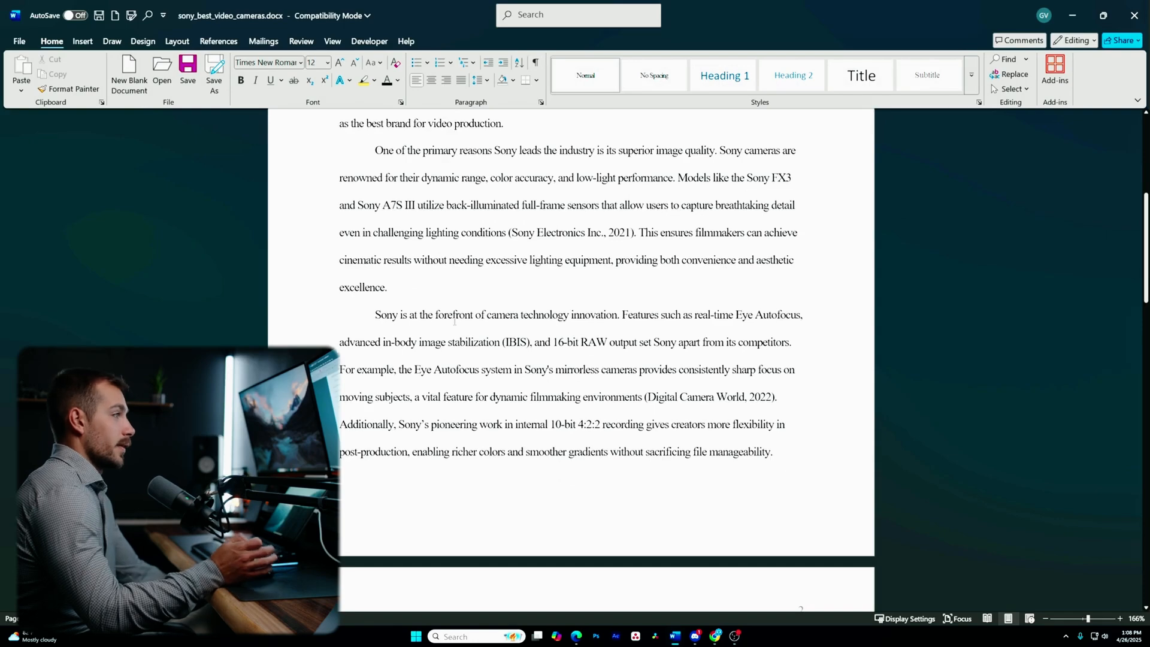
scroll(535, 278, up, 8)
scroll(514, 401, down, 20)
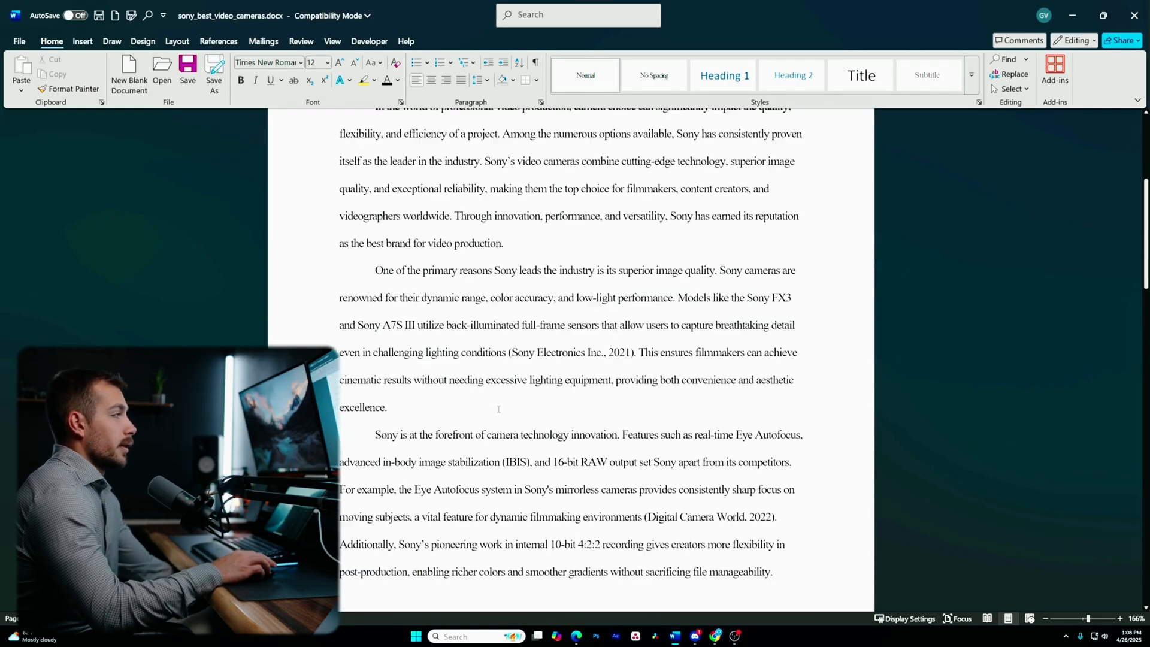
scroll(488, 415, down, 3)
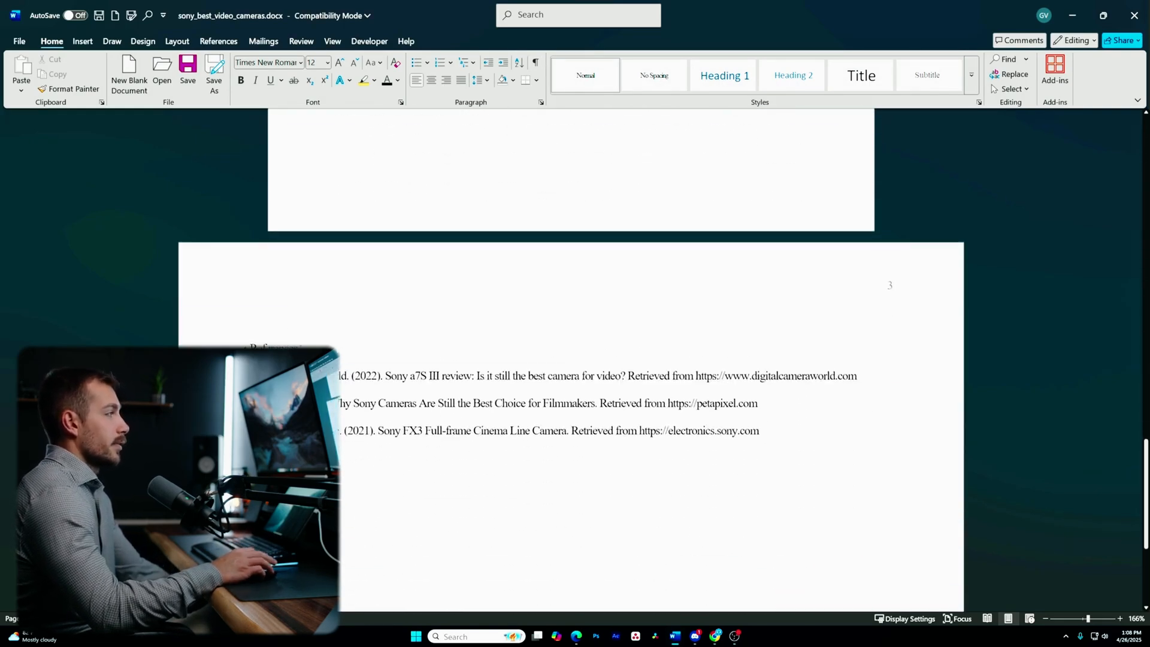
- Select the References heading and browse the full Styles gallery without applying a style
click(242, 349)
click(243, 349)
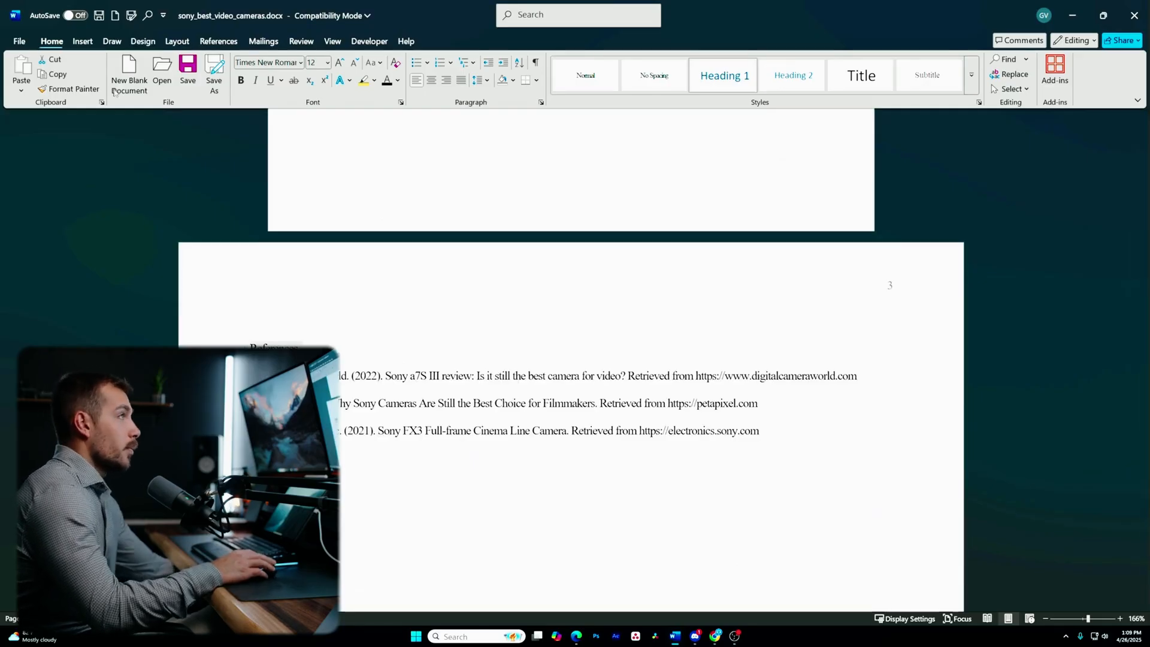
click(971, 75)
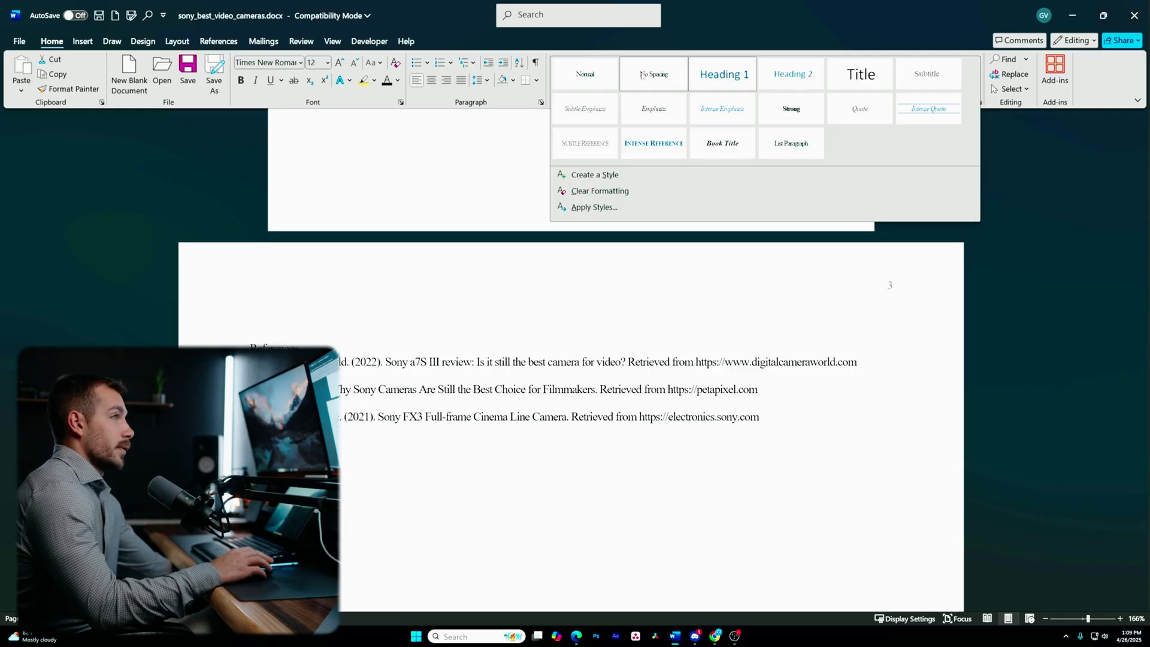
click(369, 41)
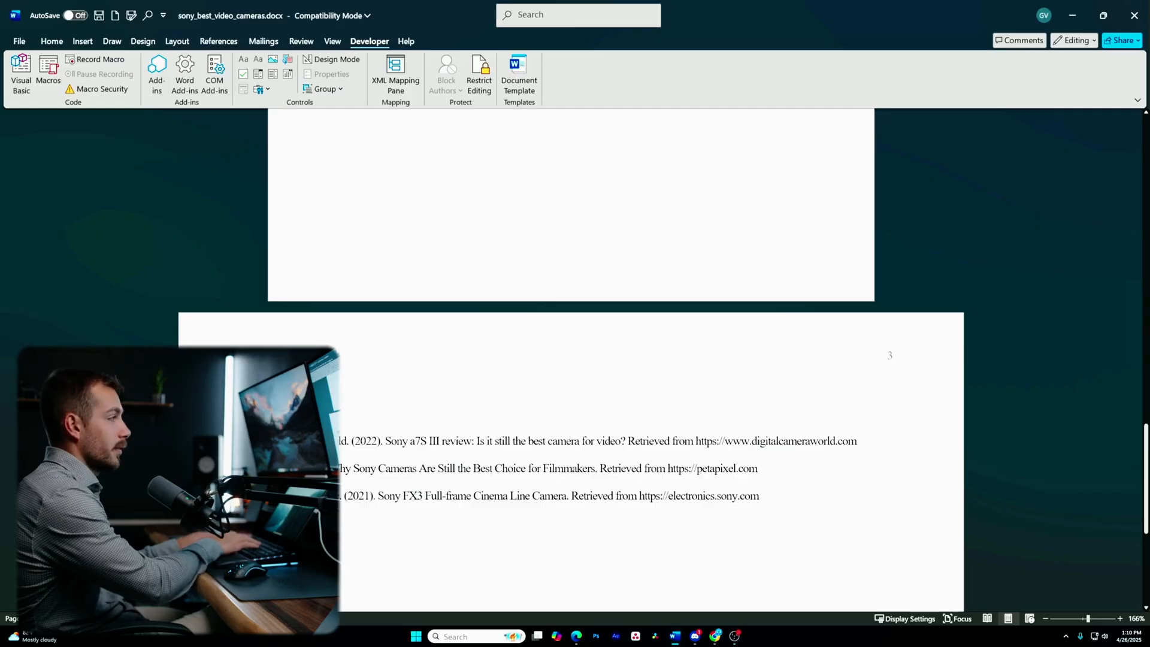
scroll(382, 451, up, 5)
scroll(382, 452, down, 6)
scroll(388, 449, up, 8)
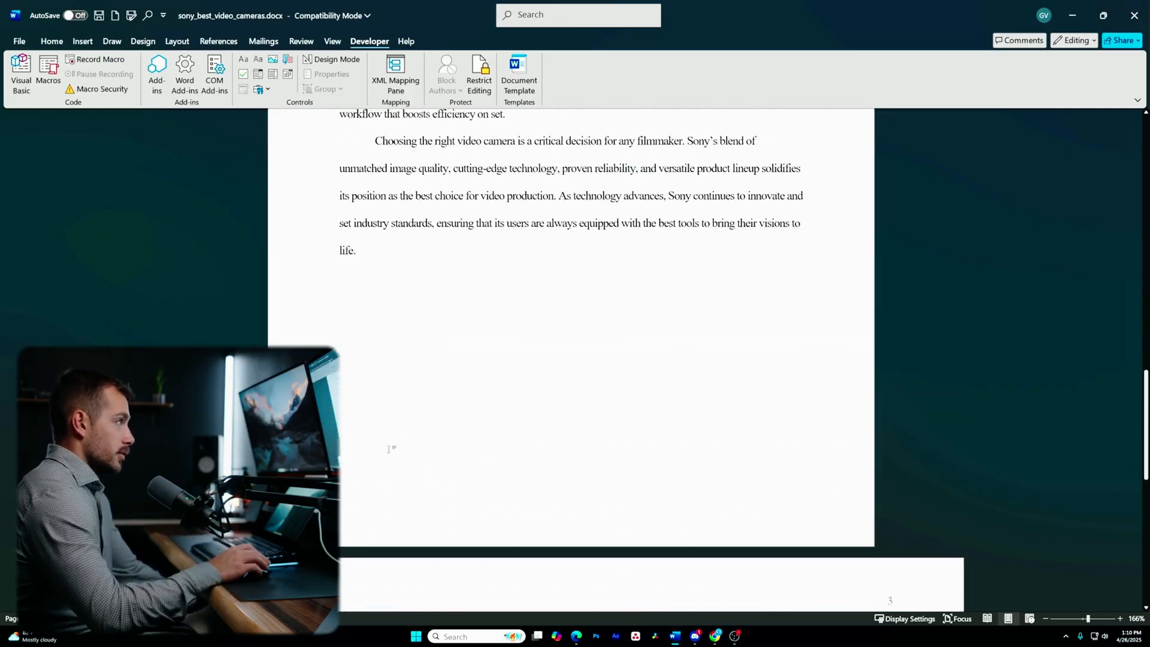
click(52, 42)
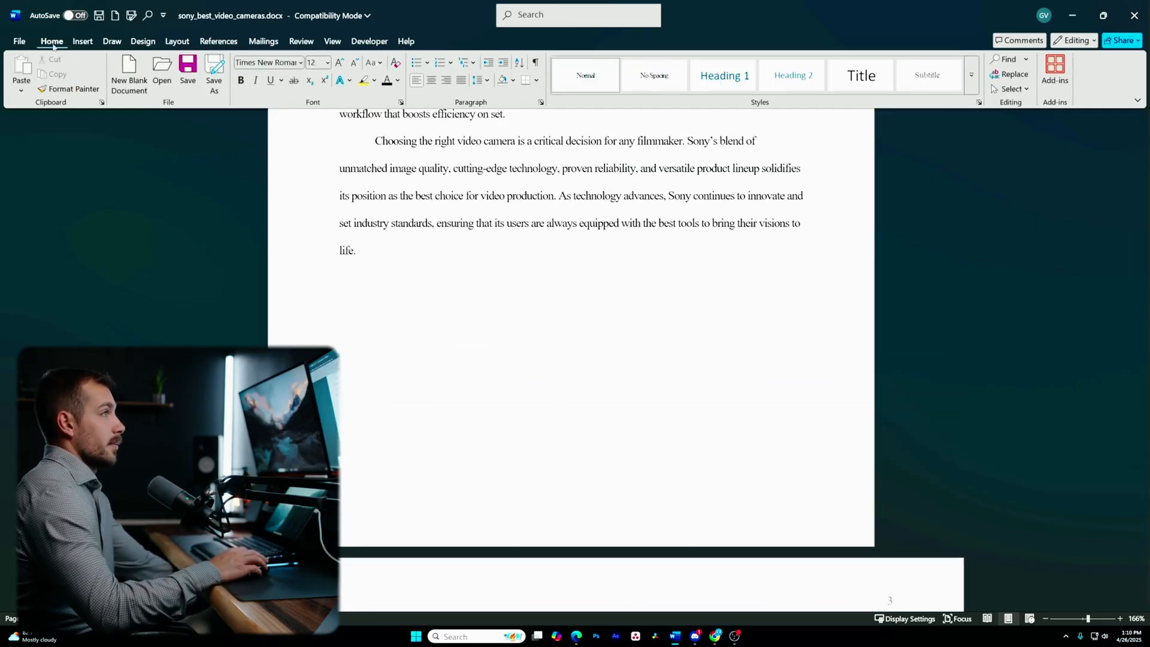
scroll(473, 374, up, 7)
scroll(473, 374, up, 10)
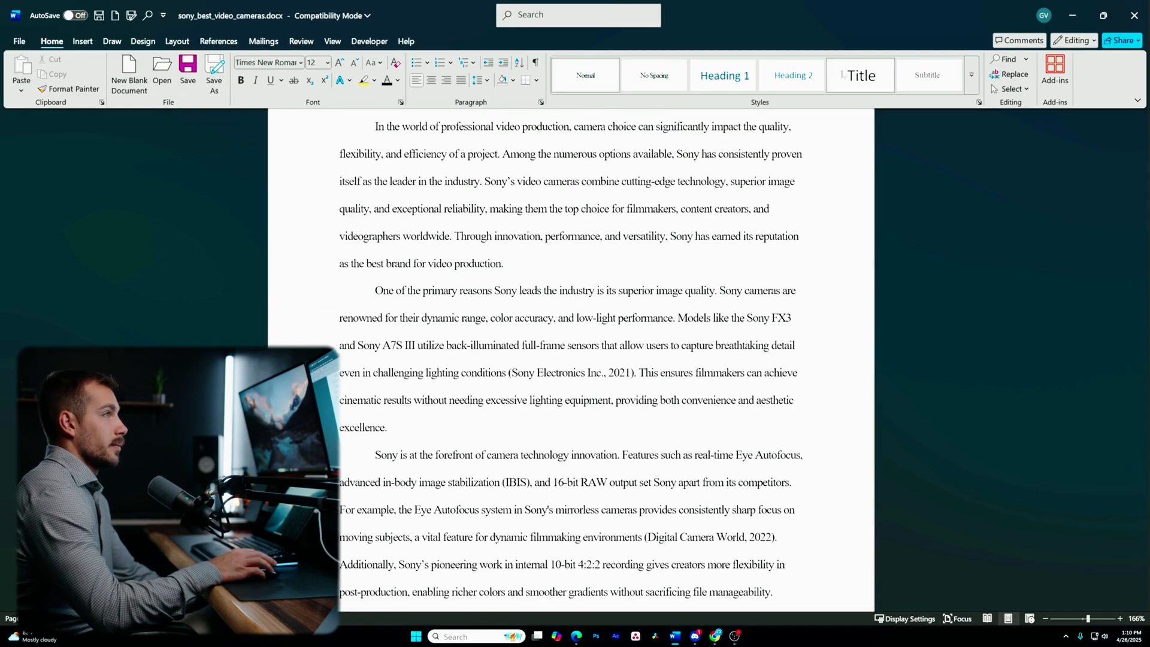
scroll(802, 395, down, 8)
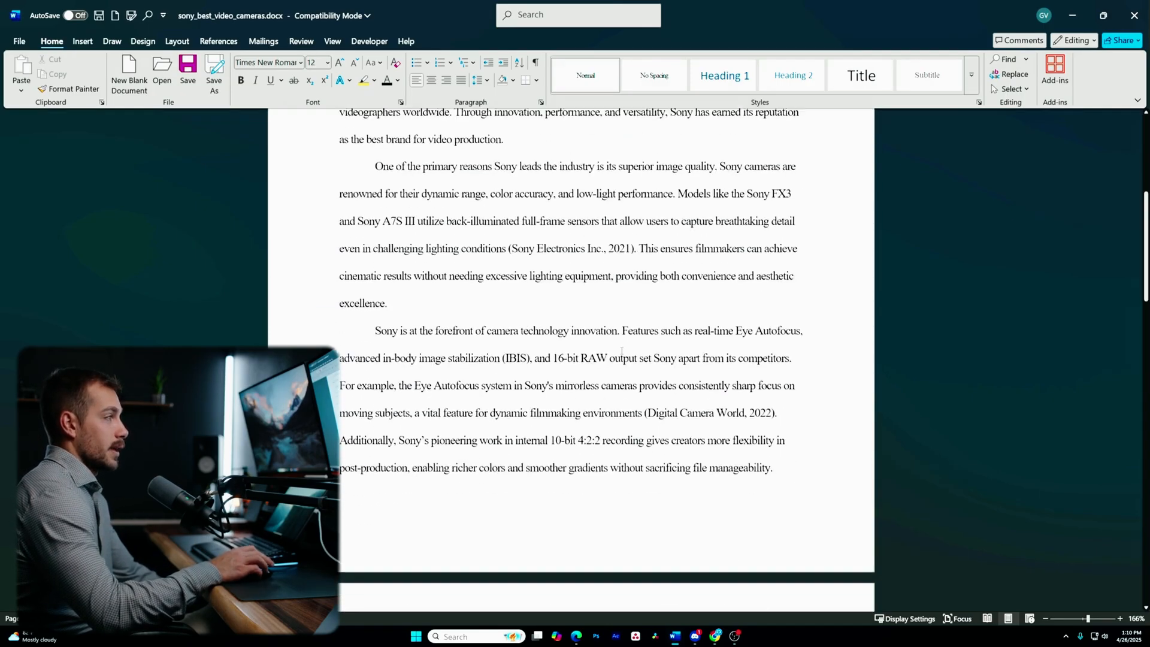
scroll(653, 360, down, 5)
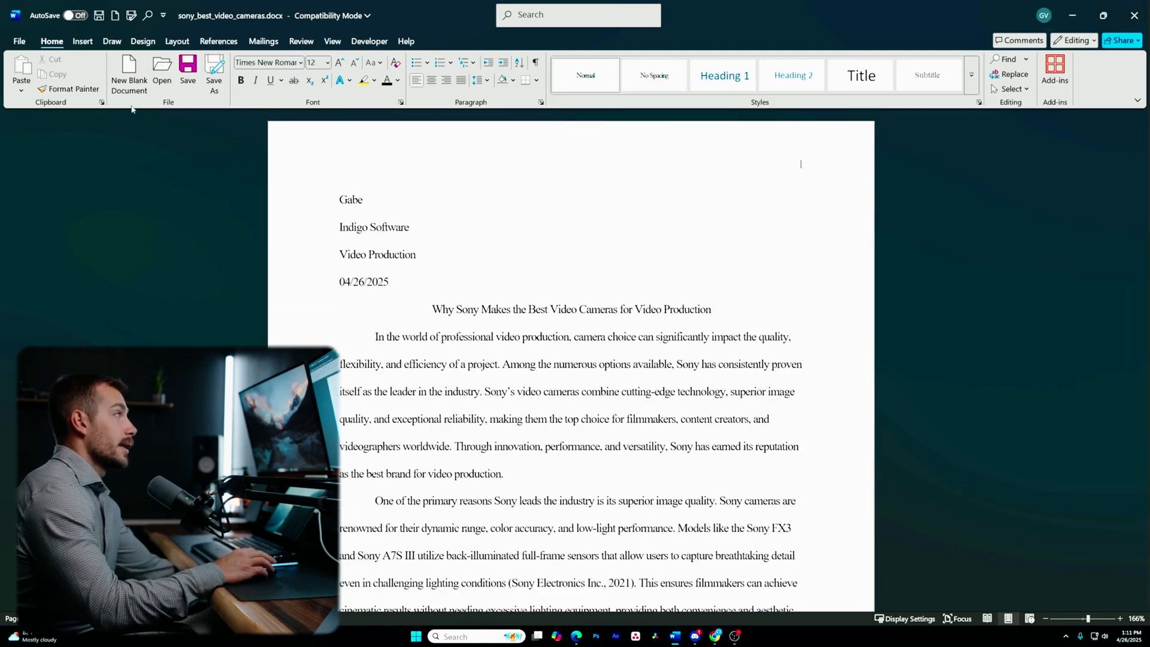
- Go to File > Save As > This PC and open the Save as type list
click(19, 41)
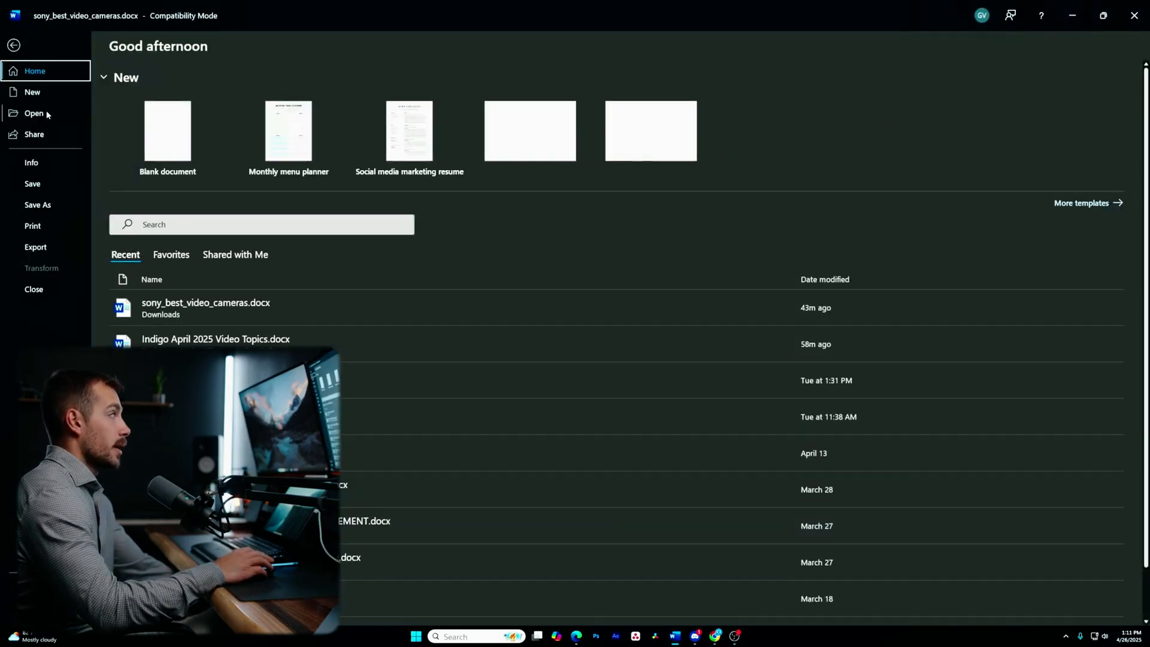
click(44, 204)
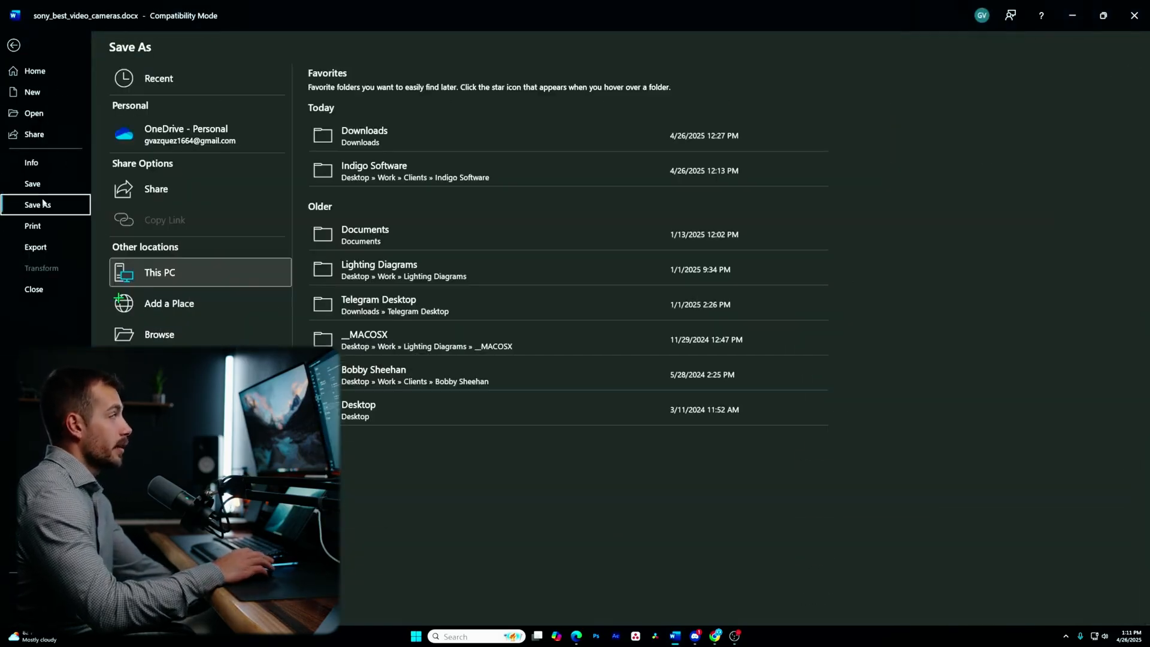
click(174, 277)
click(144, 267)
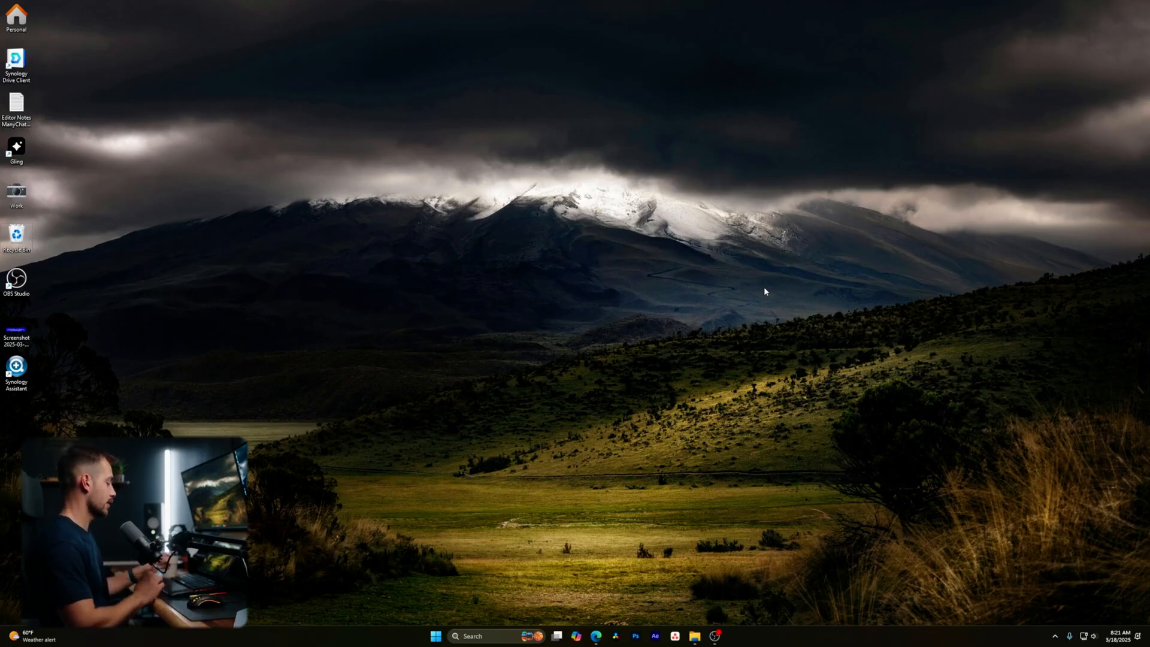
- Search 'word' in the Start menu and launch Microsoft Word
key(super)
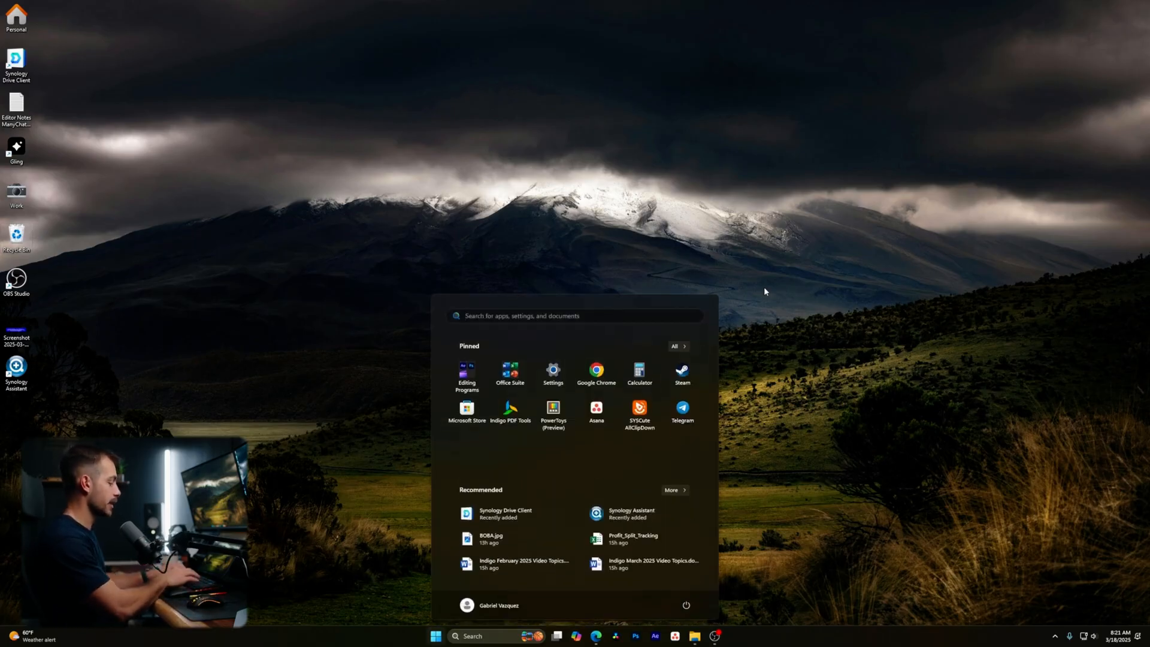
text(word)
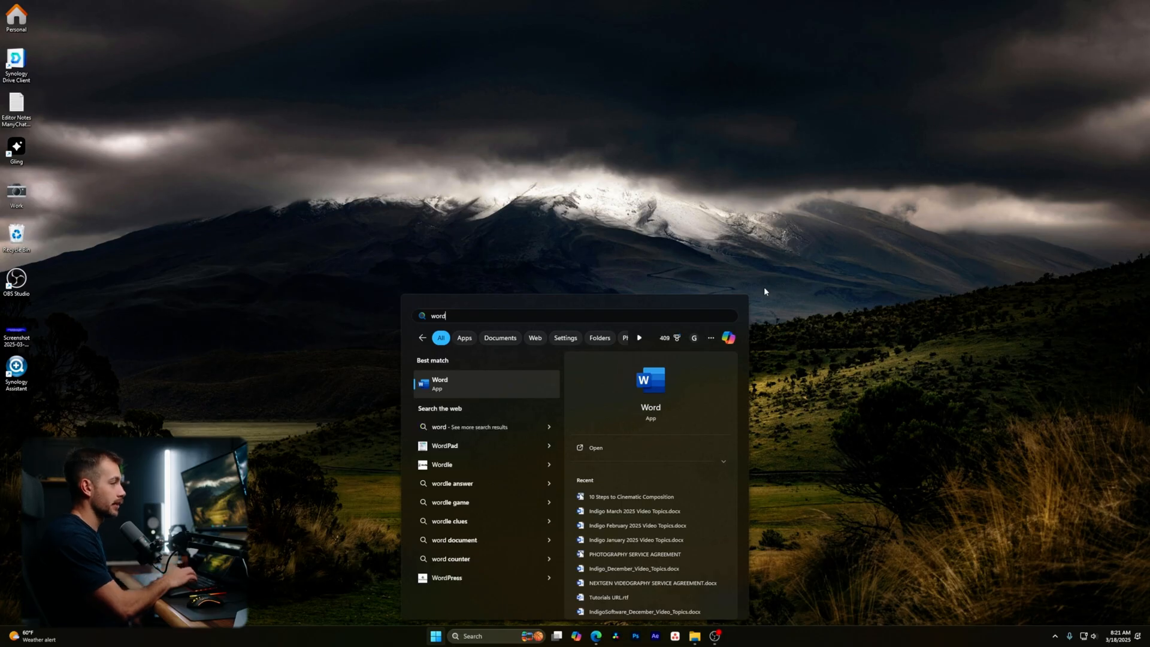
key(Return)
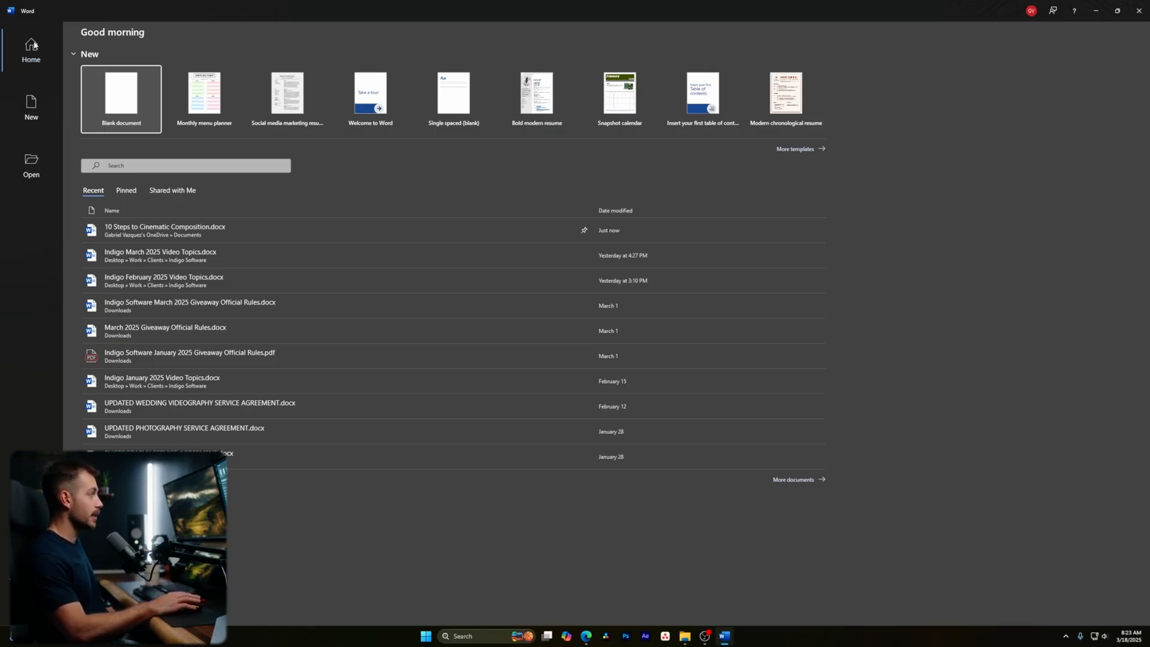
- Browse the New and Open pages, then go to File > Account
click(31, 102)
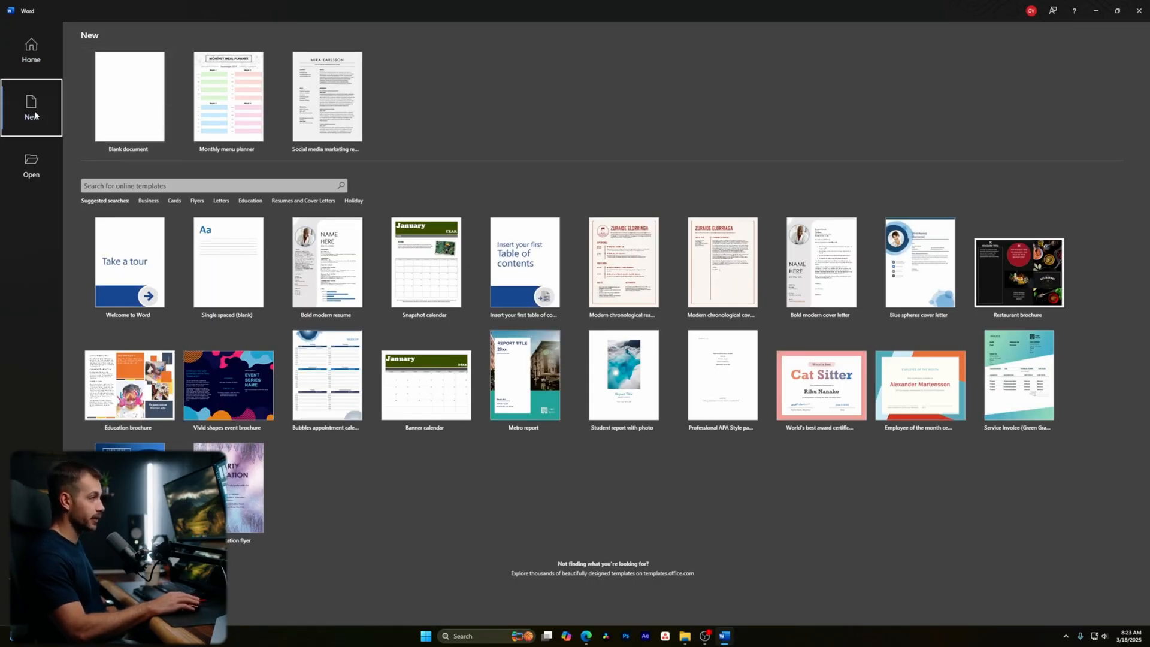
click(31, 180)
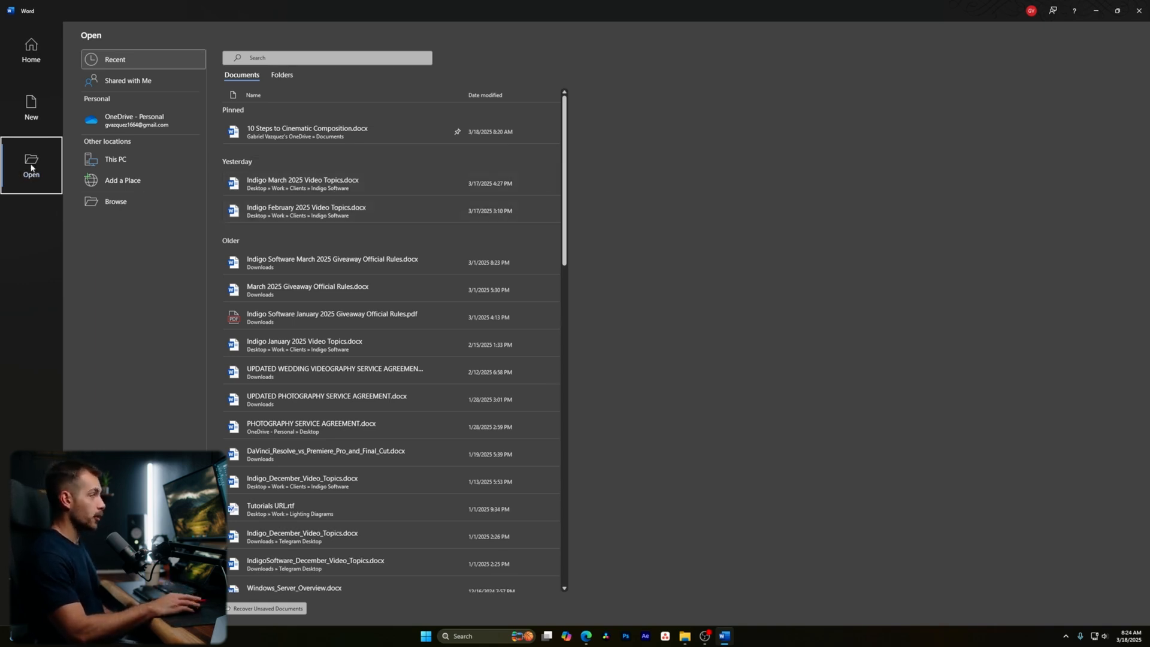
click(3, 592)
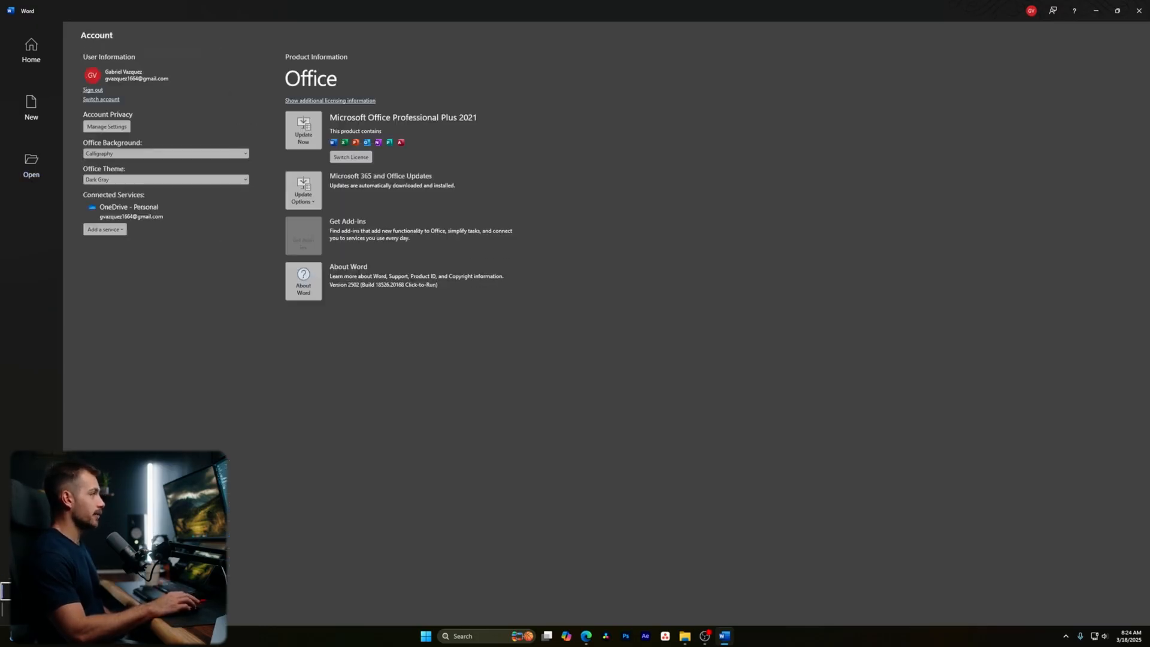
click(3, 609)
- Open the Office Background list and keep the Calligraphy background
click(3, 591)
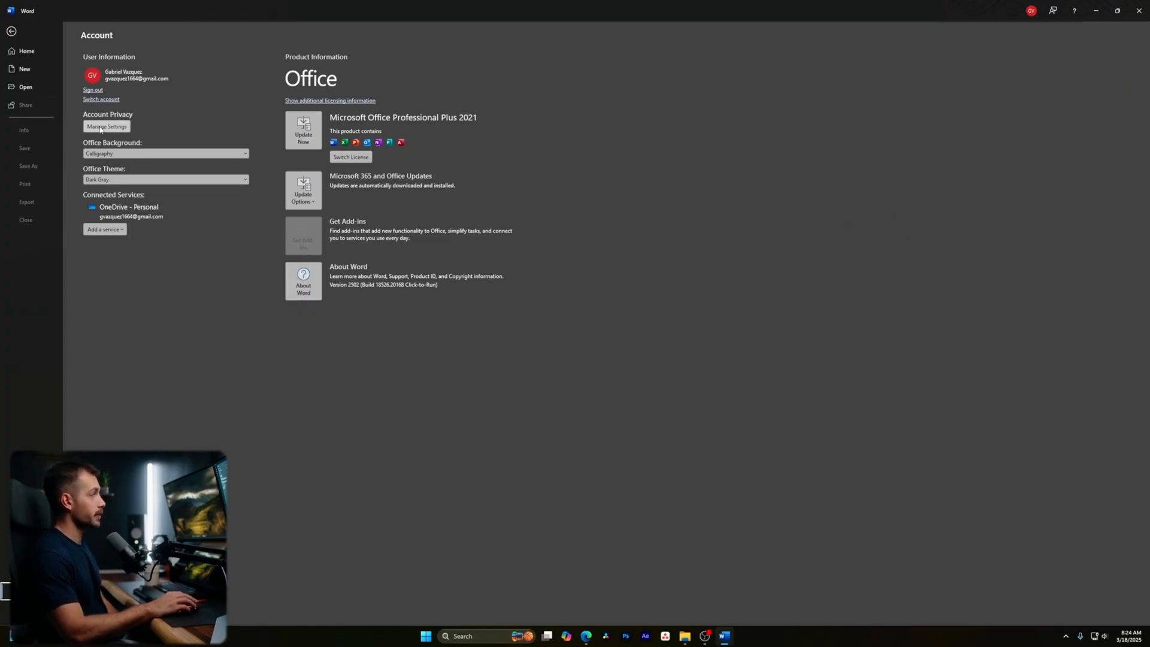
click(134, 154)
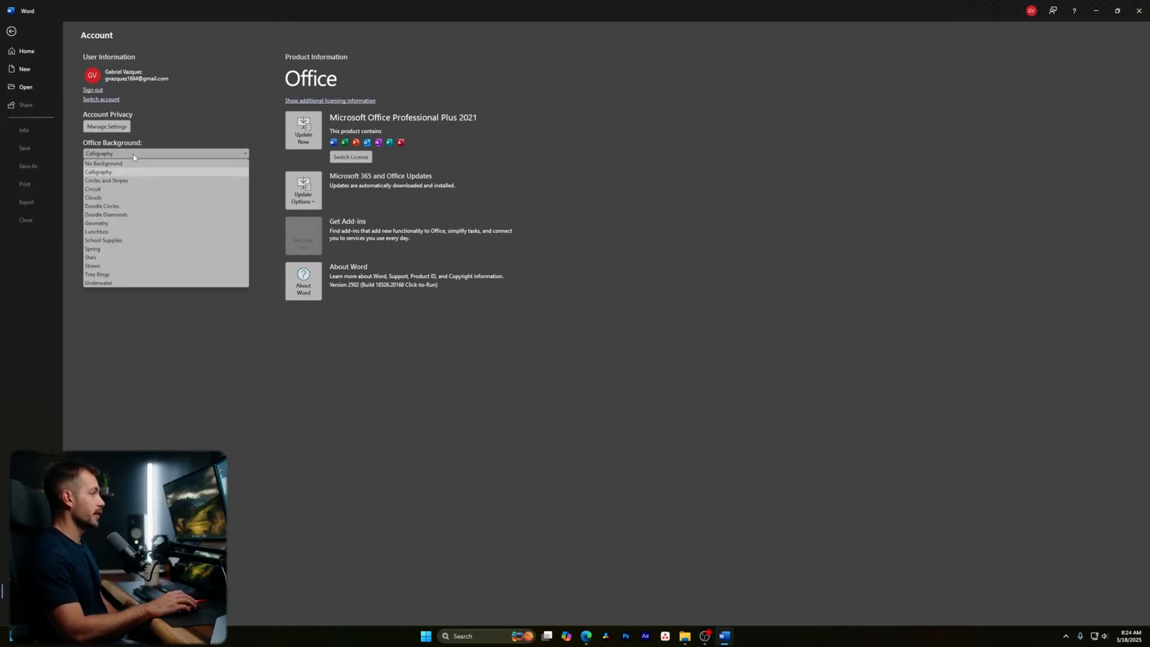
click(134, 154)
- Try the White and Colorful Office Themes, settle on Dark Gray, and return Home
click(110, 180)
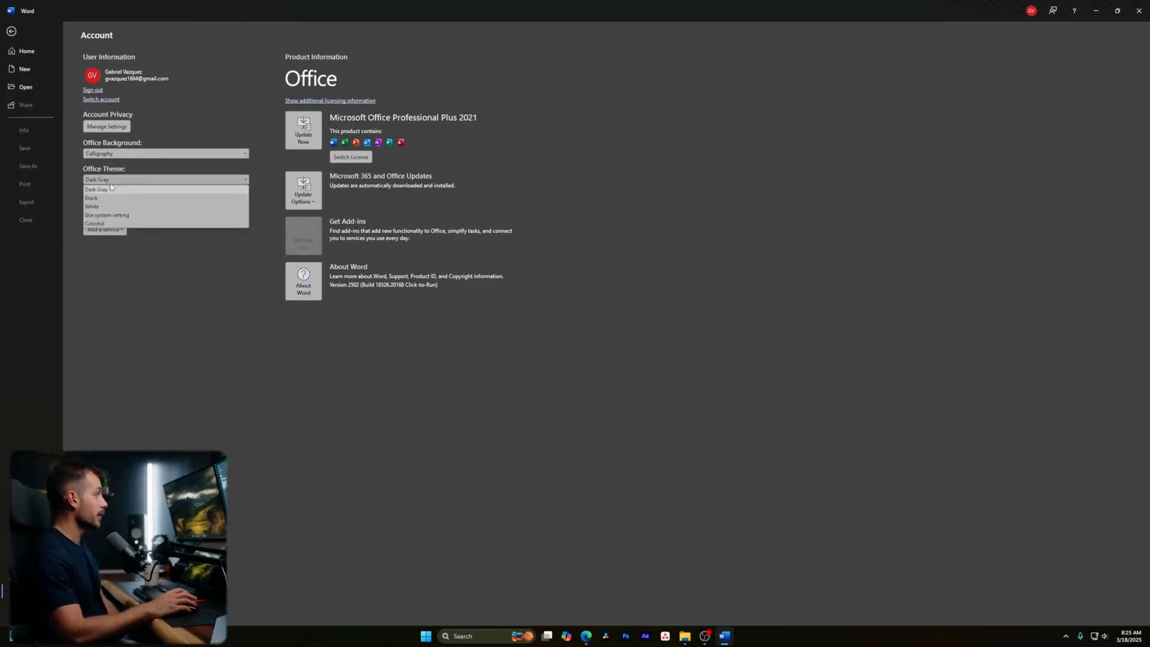
click(108, 206)
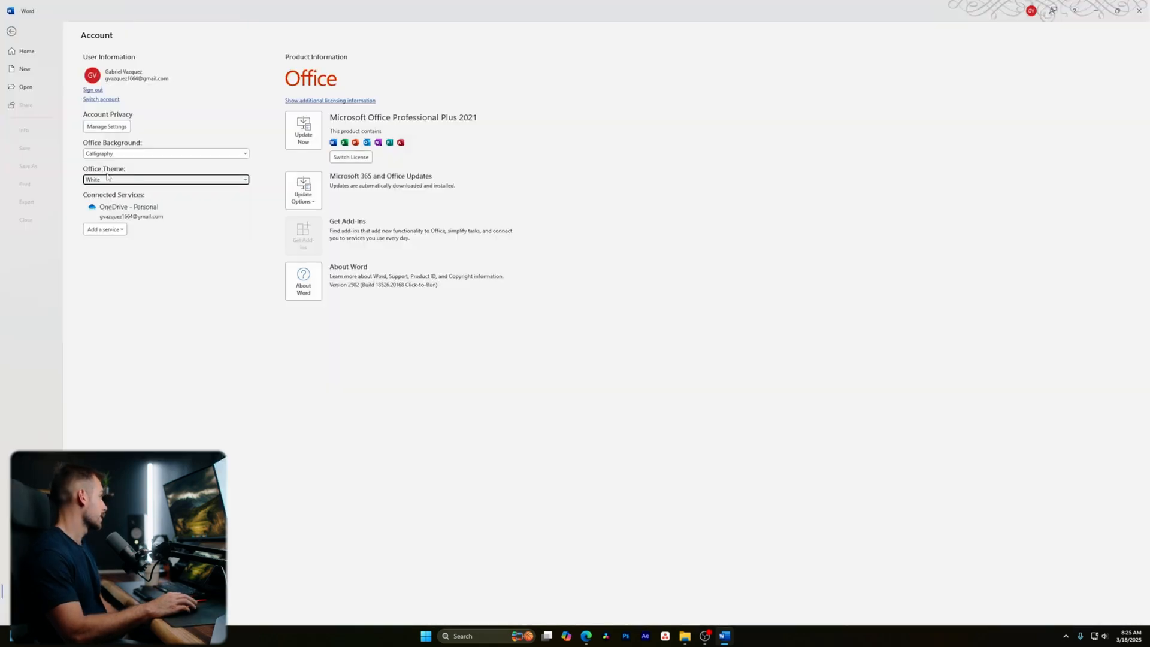
click(107, 179)
click(96, 224)
click(108, 179)
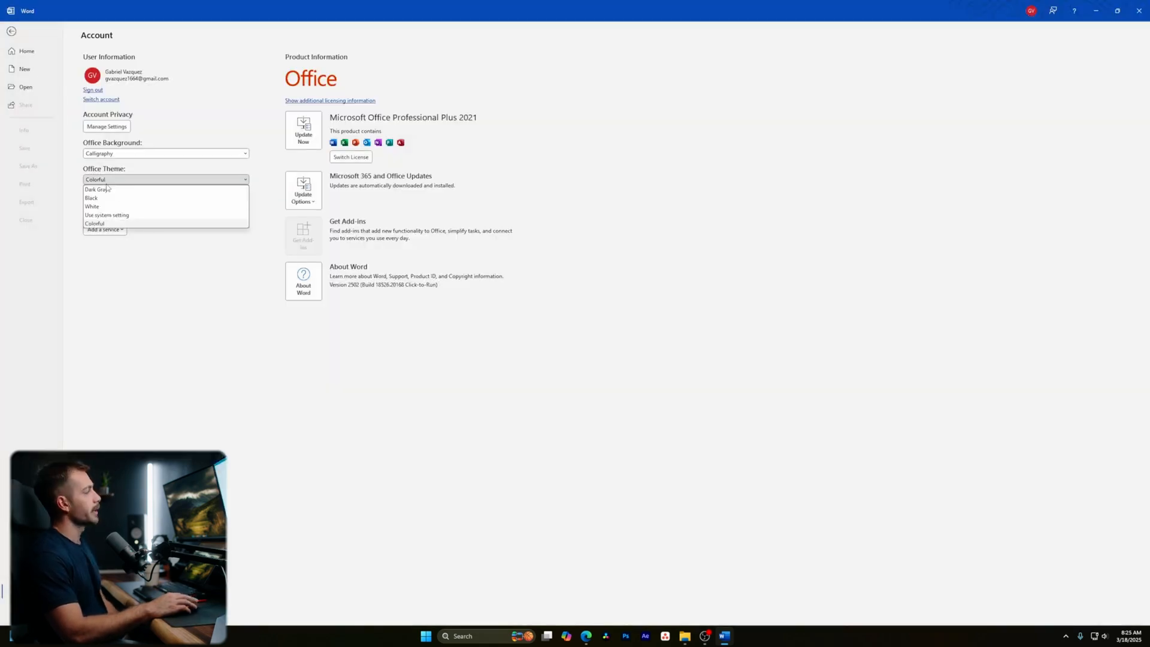
click(103, 190)
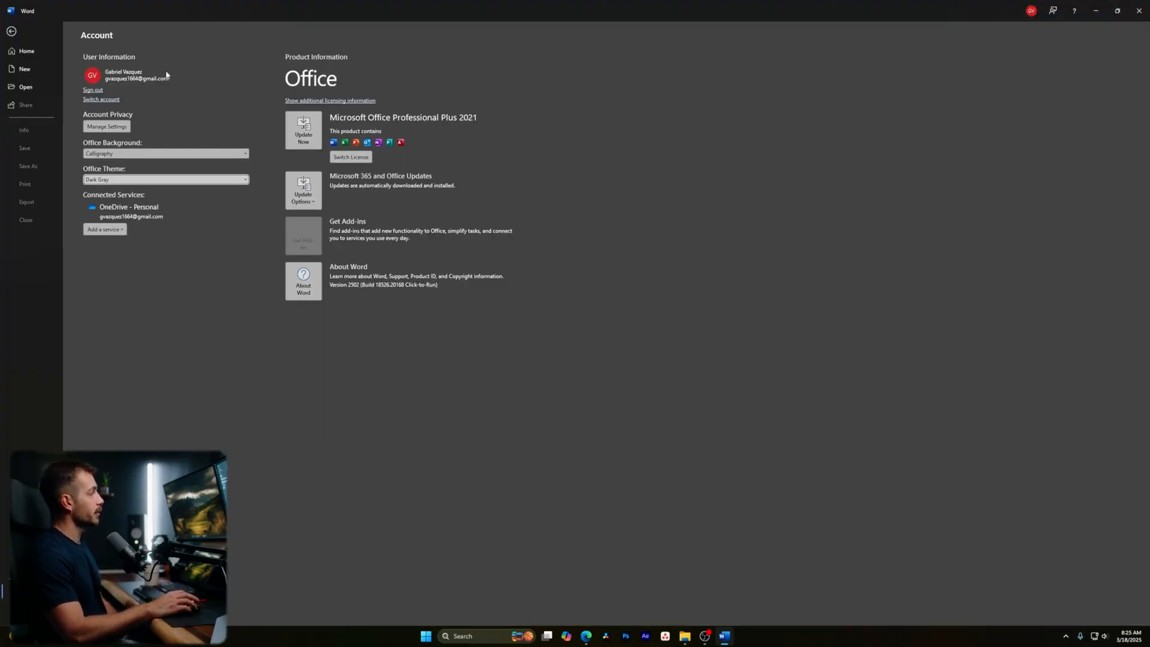
click(27, 52)
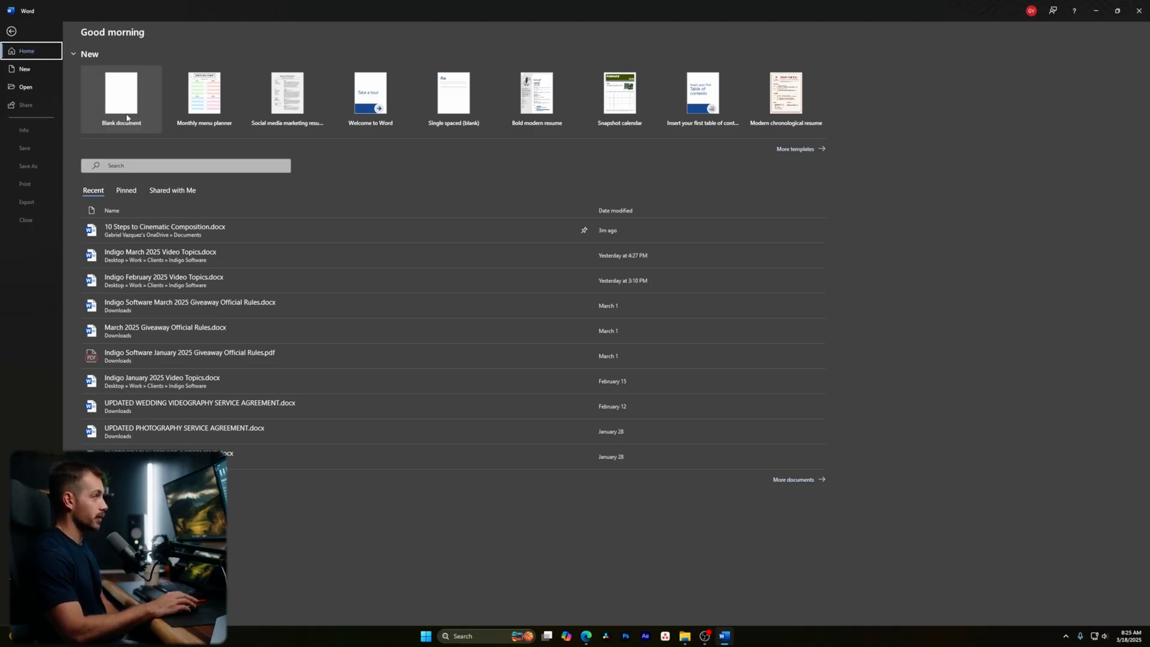
- Search the online templates for 'resume', then go back and create a blank document
click(796, 149)
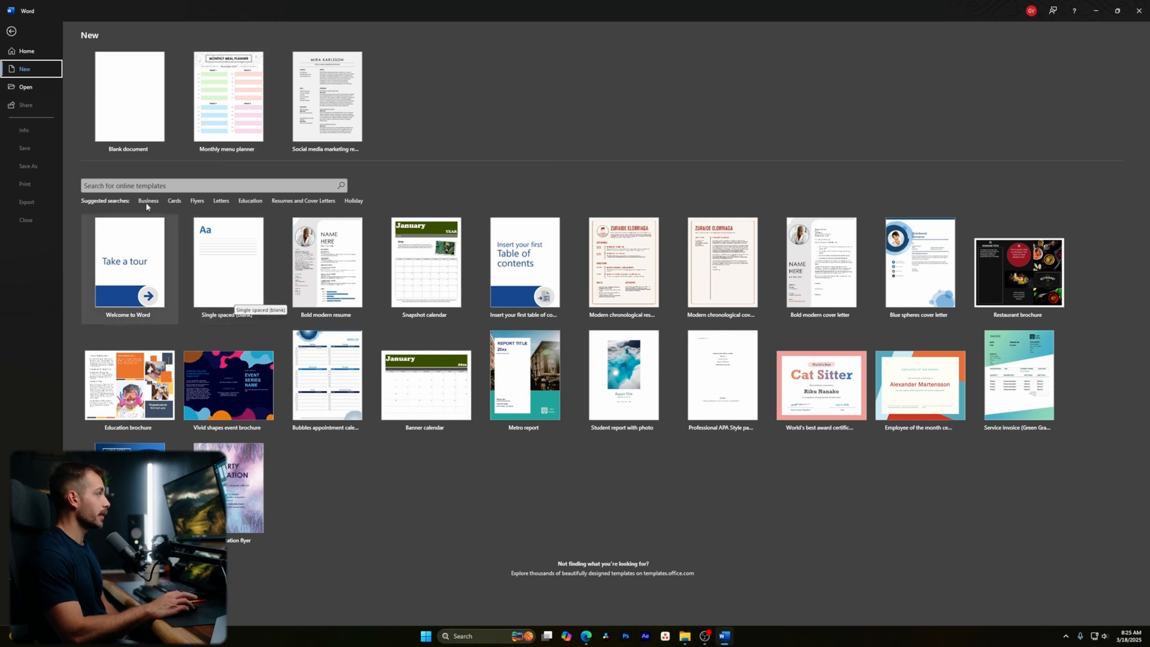
click(118, 185)
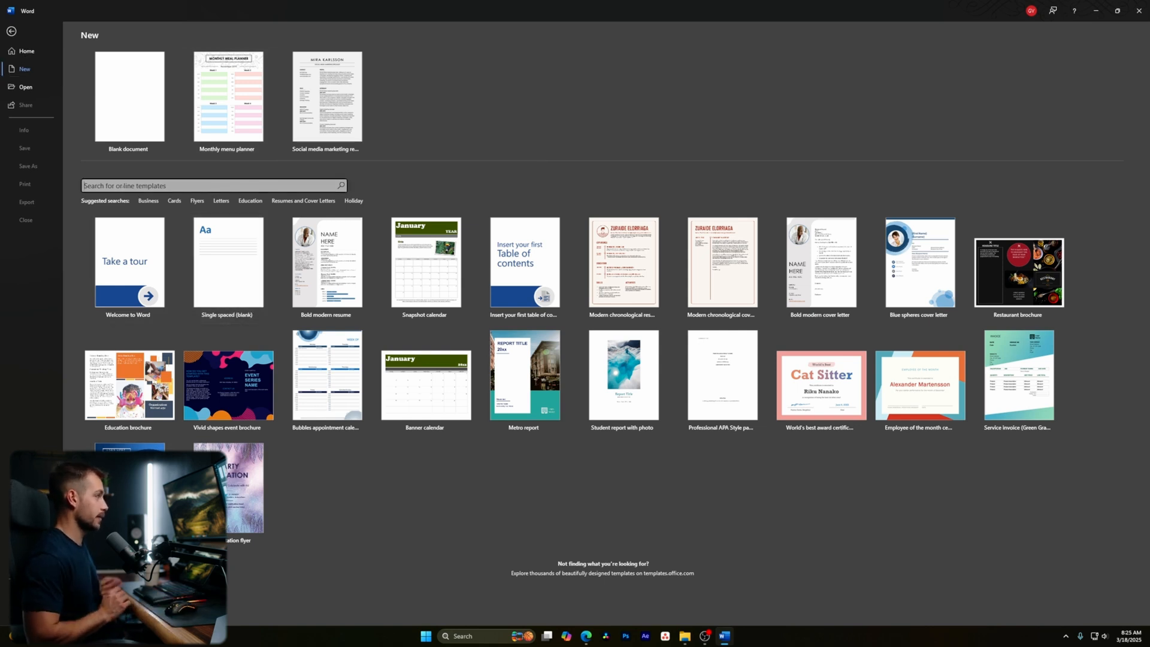
text(r)
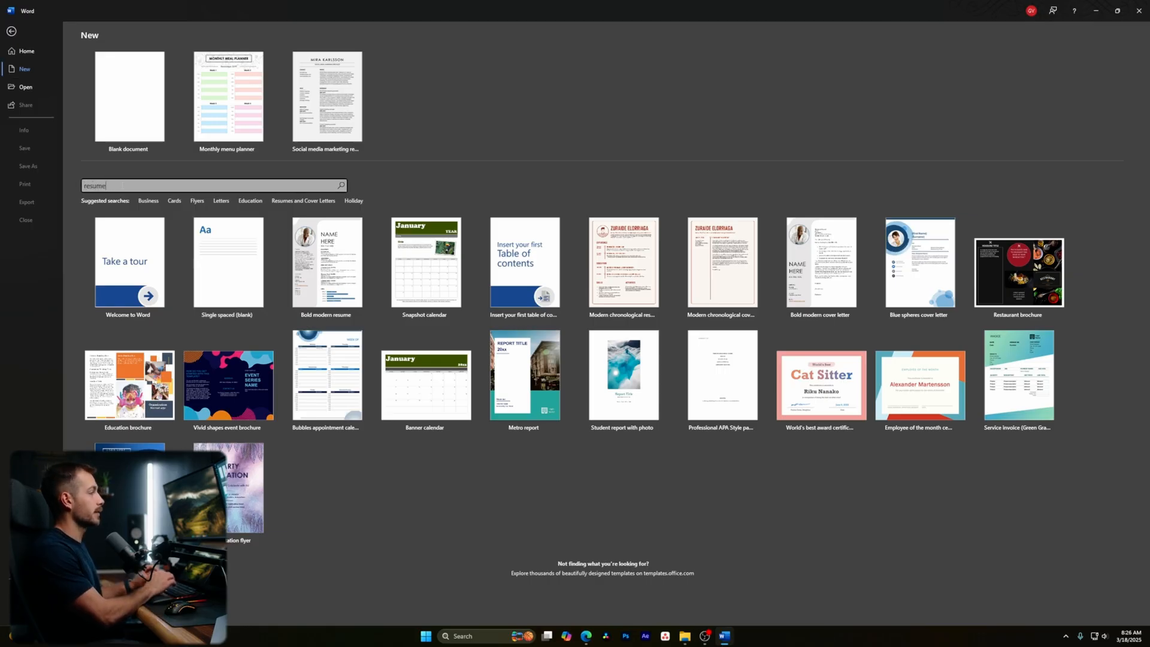
text(esume)
key(Return)
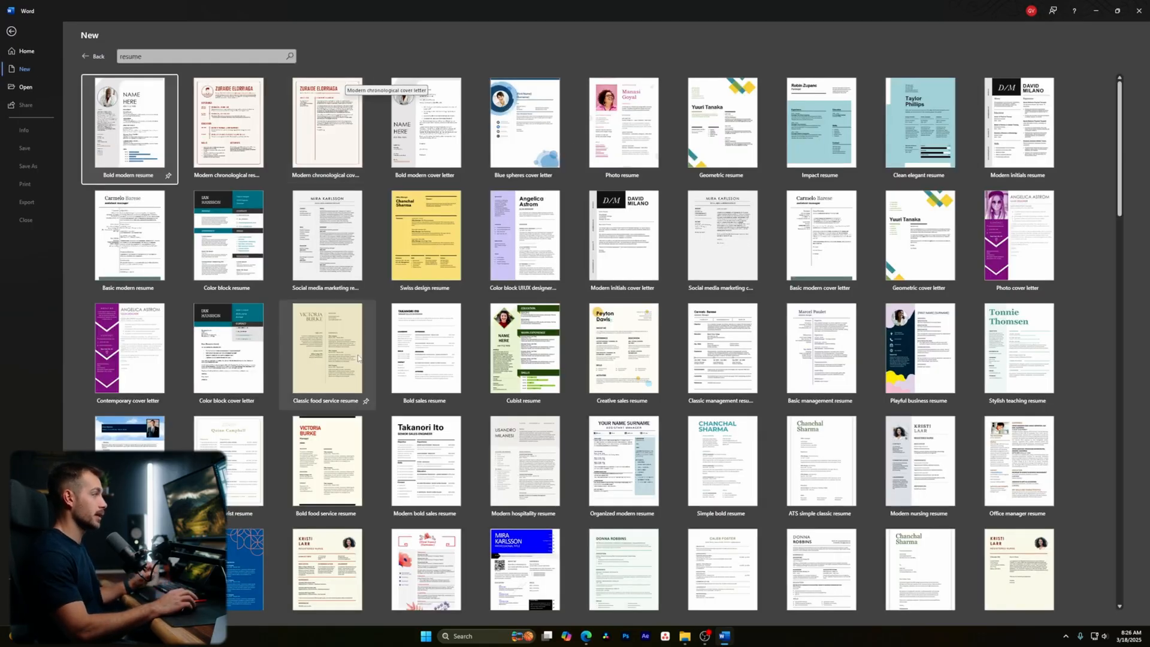
click(96, 56)
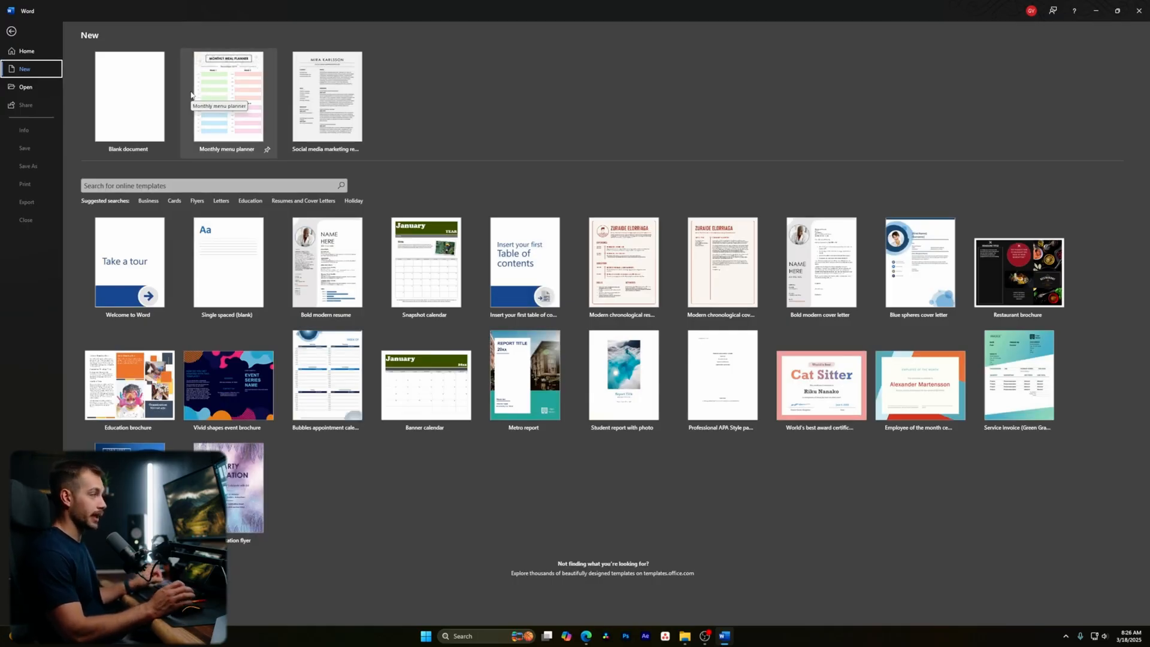
click(146, 97)
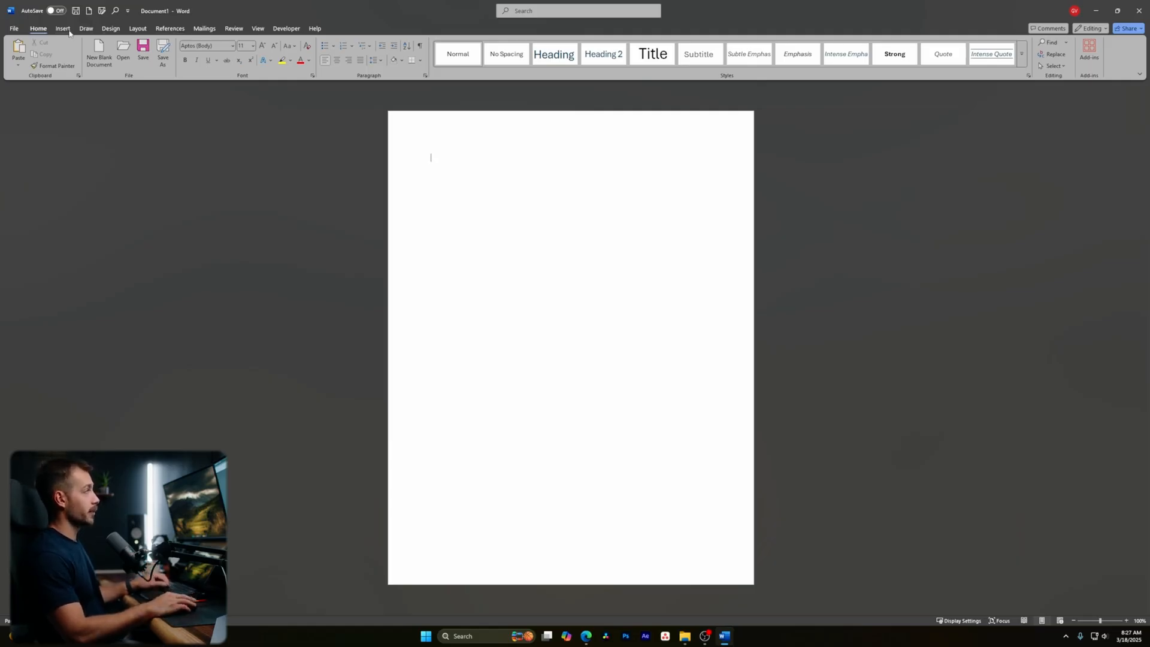
click(14, 29)
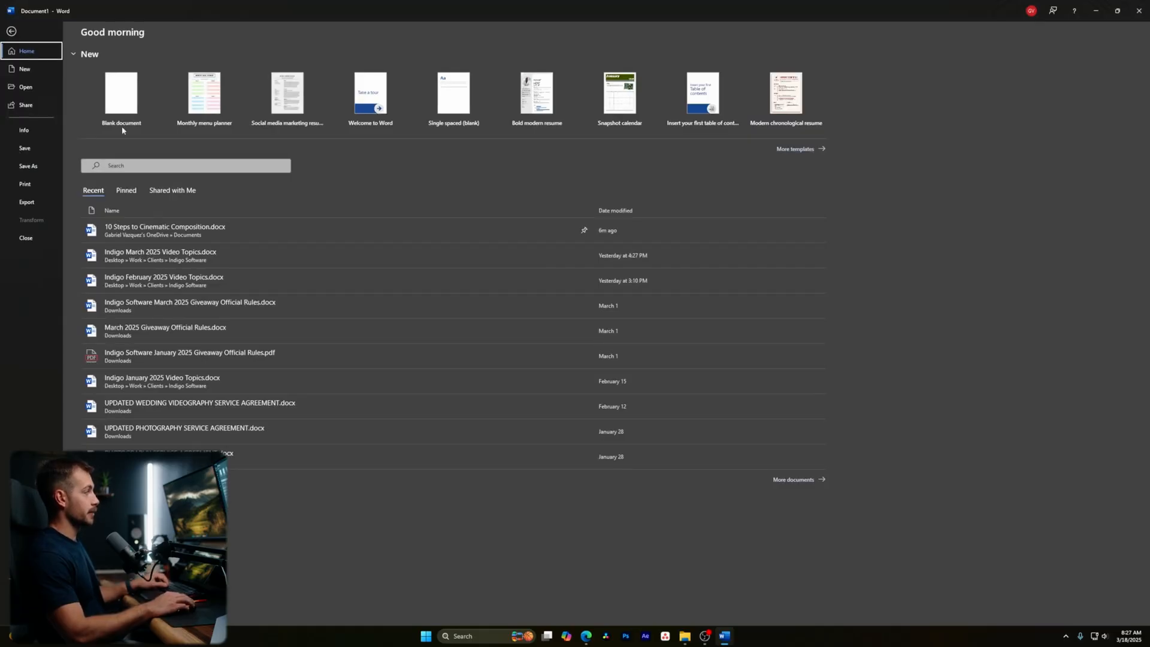
click(12, 30)
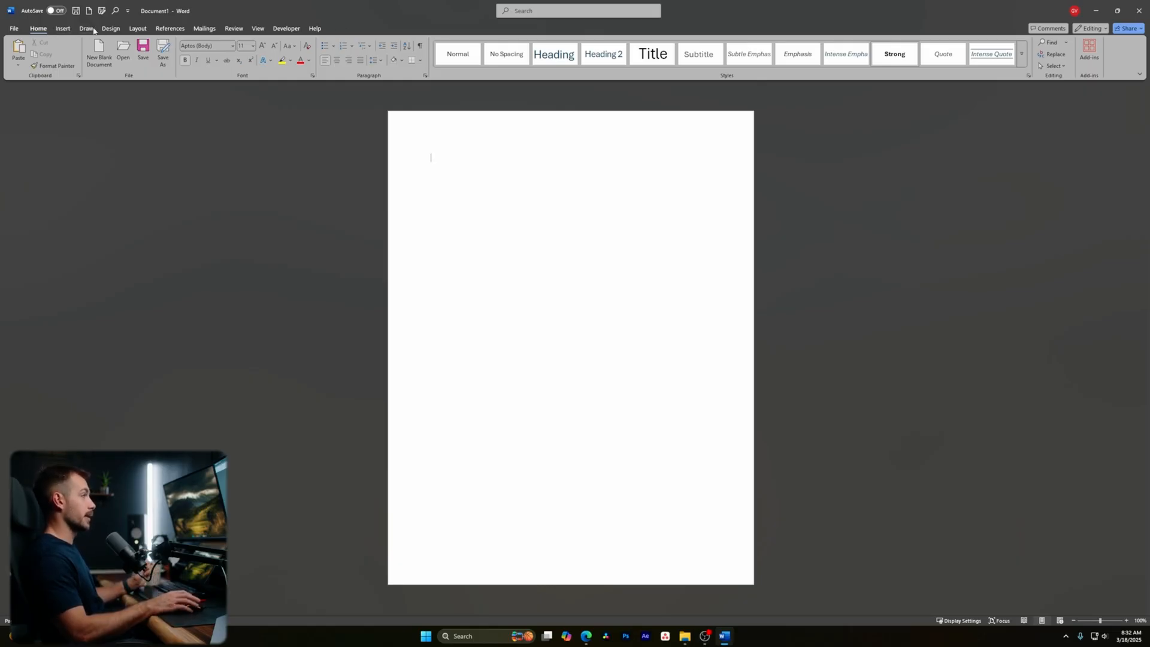
- Enter the title 'VIDEOGRAPHY SERVICE AGREEMENT' in bold capitals at 14 points, then start a new line
text(Videography Service Agreement)
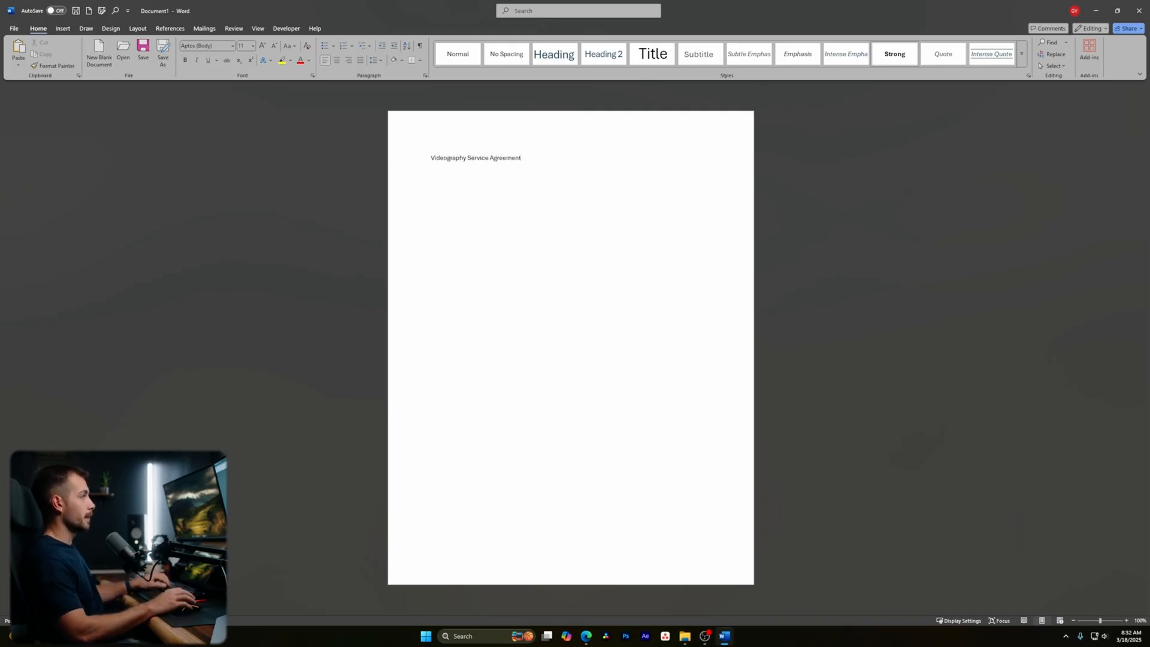
drag(522, 159, 419, 161)
click(419, 162)
double_click(476, 160)
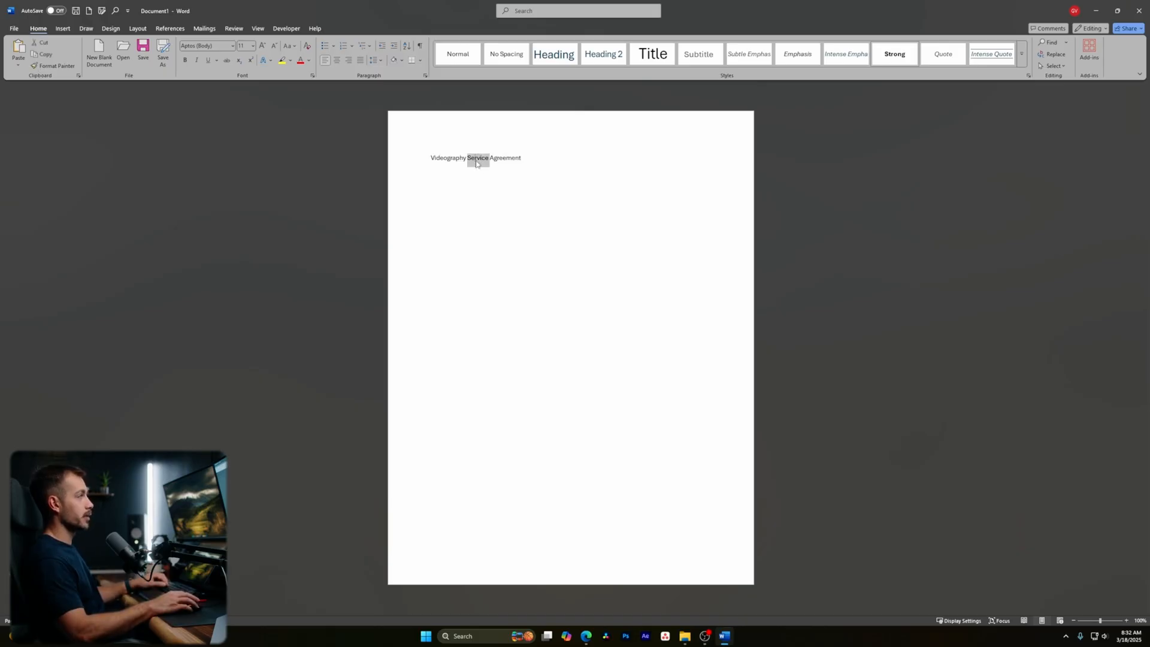
triple_click(476, 160)
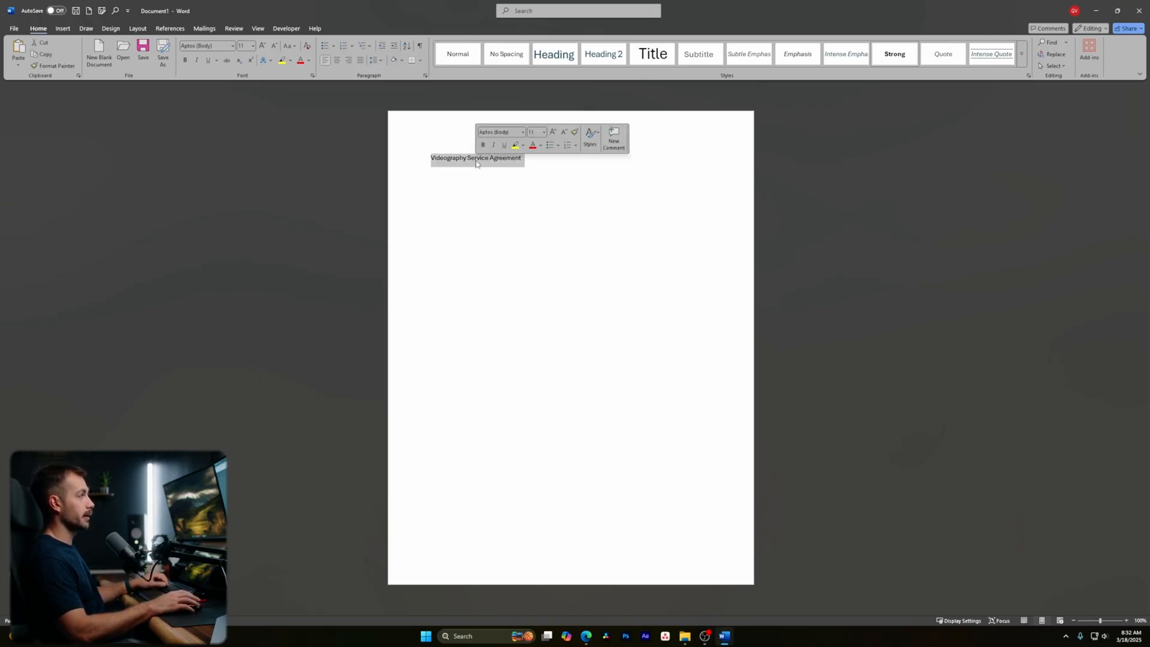
click(894, 60)
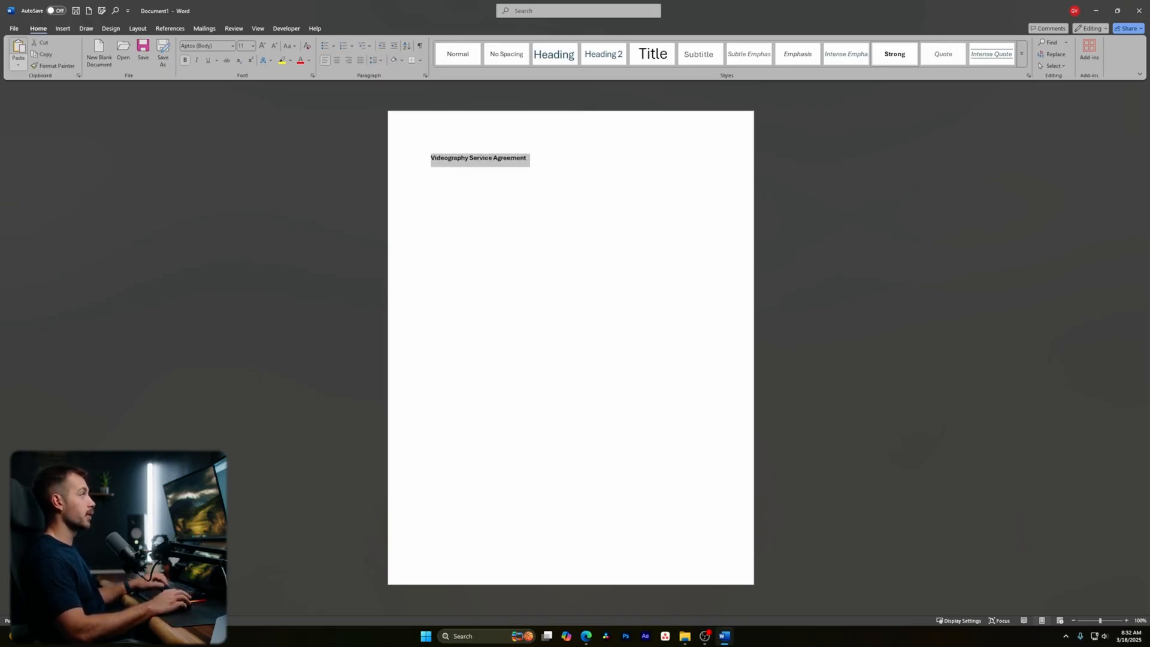
click(252, 46)
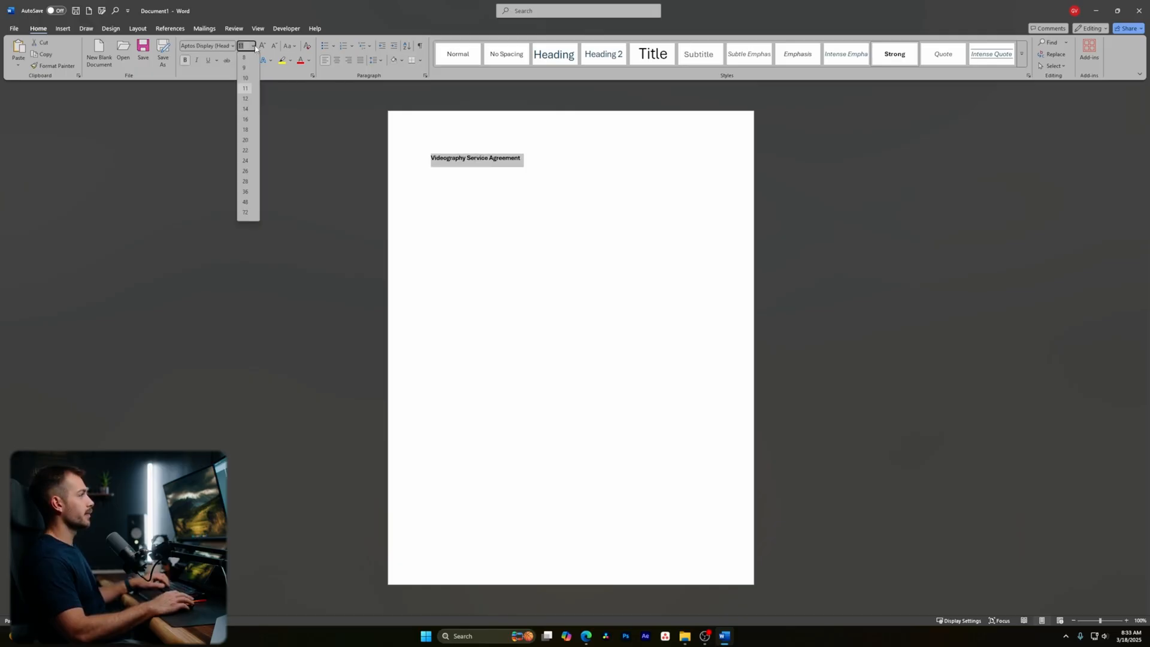
click(246, 109)
text(V)
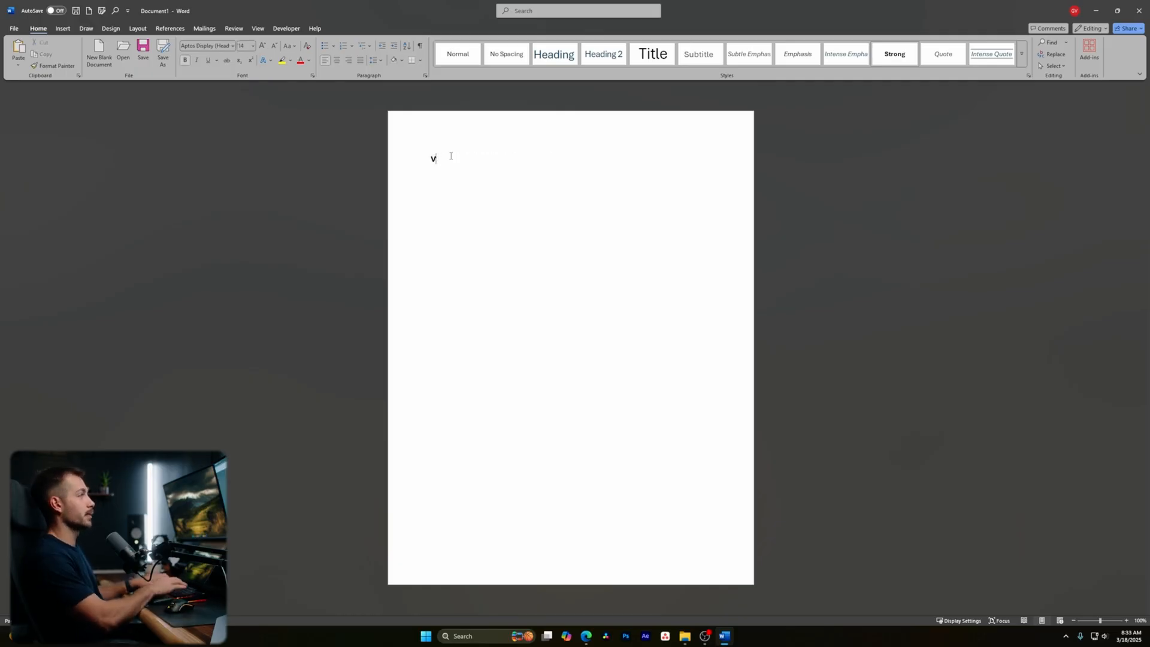
text(IDEOGRAPHY SERVICE AGREEMENT)
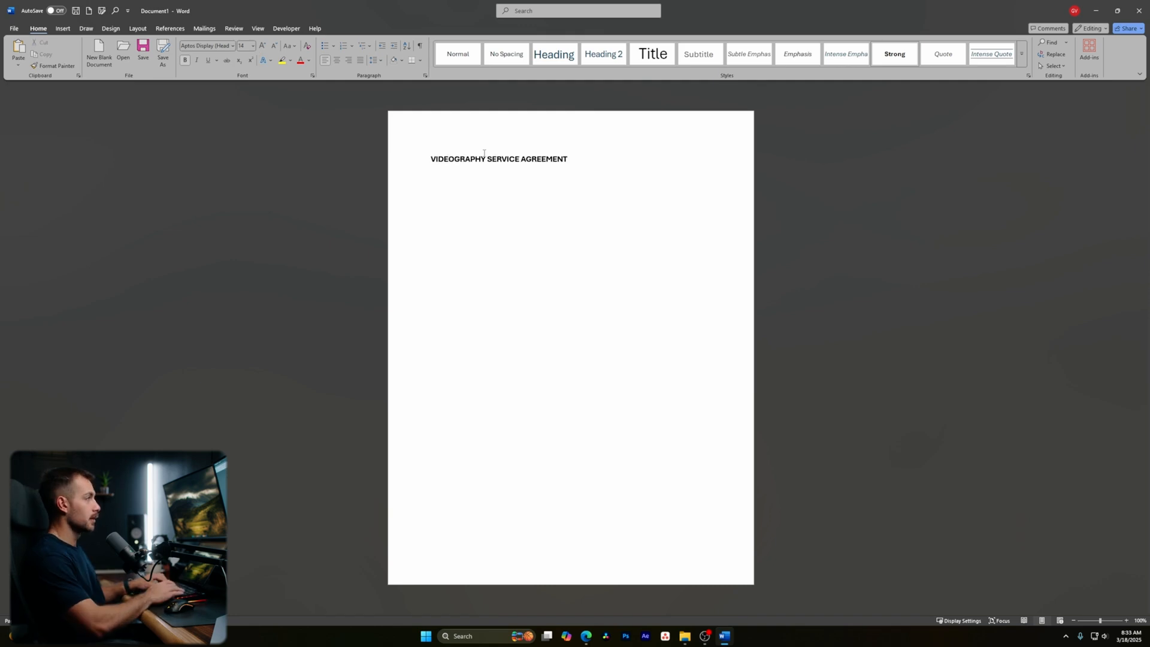
key(Return)
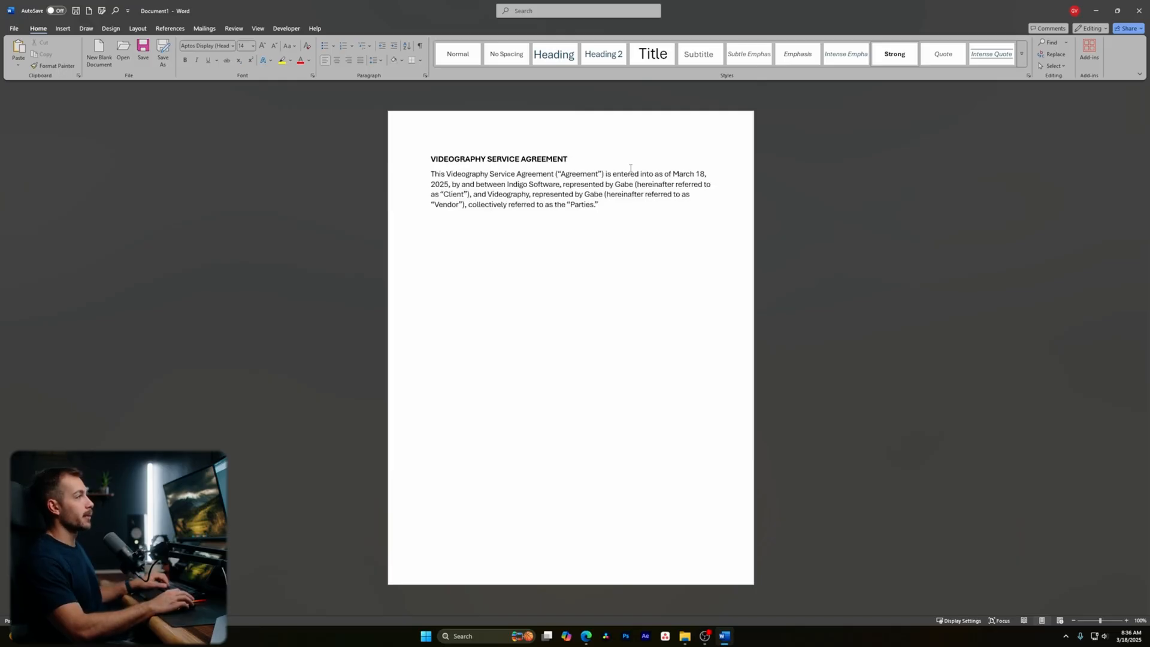
- Bold March 18, 2025, Indigo Software, Videography and both representatives' names in the opening paragraph
drag(673, 174, 449, 190)
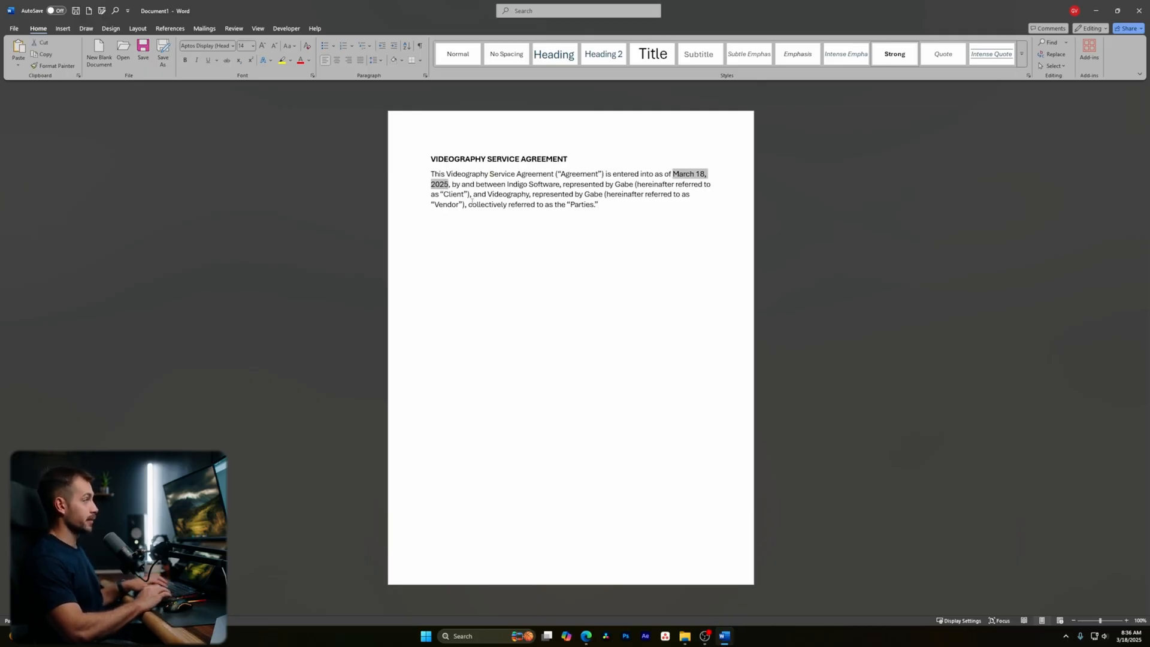
key(ctrl+b)
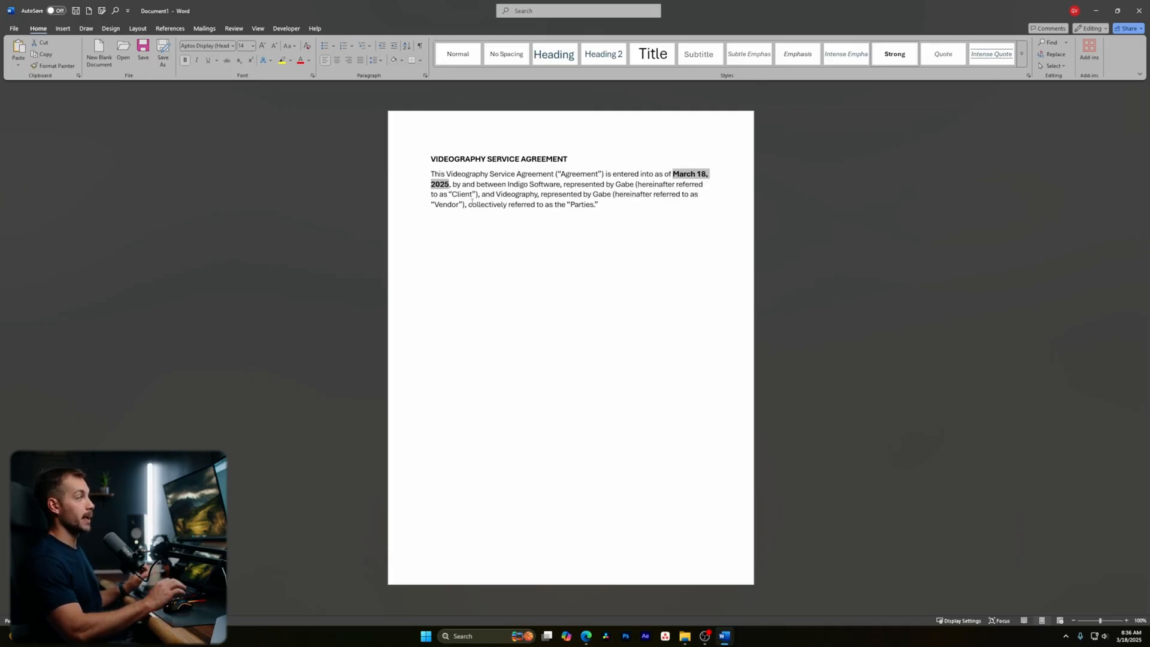
click(554, 194)
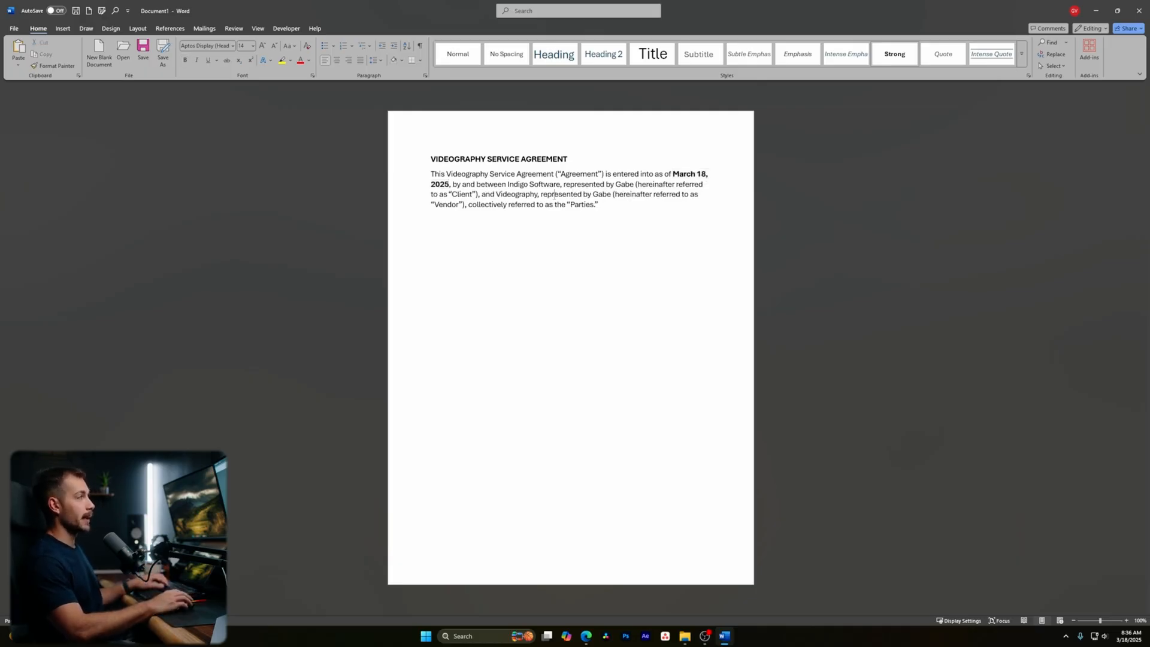
drag(508, 184, 561, 185)
key(ctrl+b)
drag(619, 184, 637, 185)
key(ctrl+b)
drag(497, 194, 539, 194)
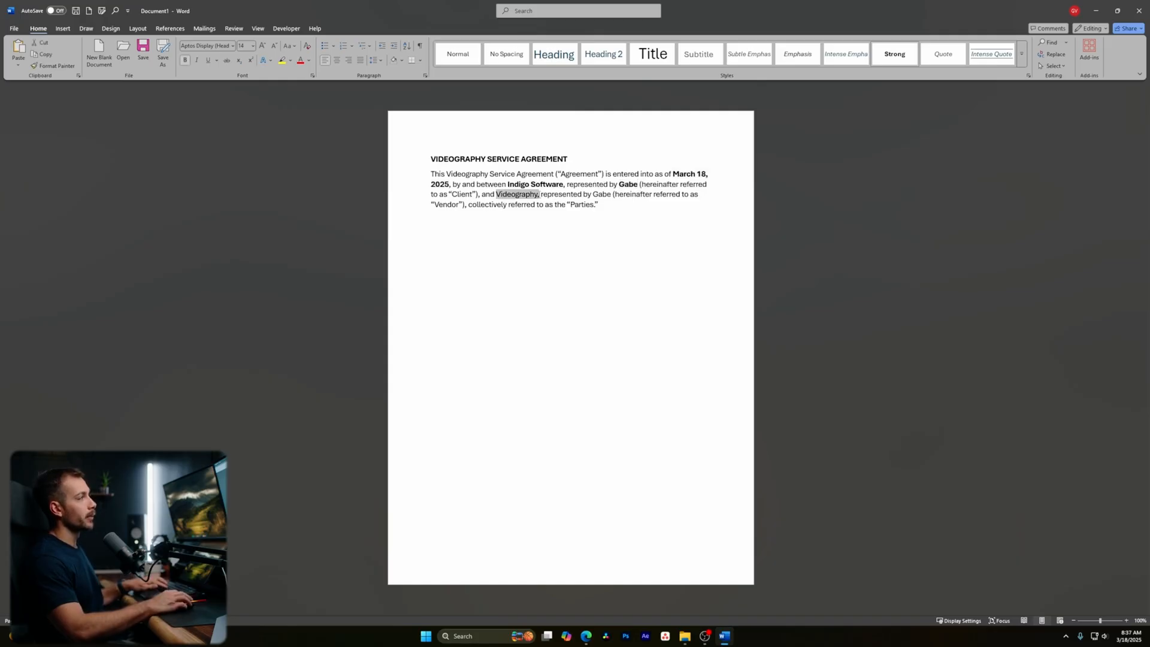
key(ctrl+b)
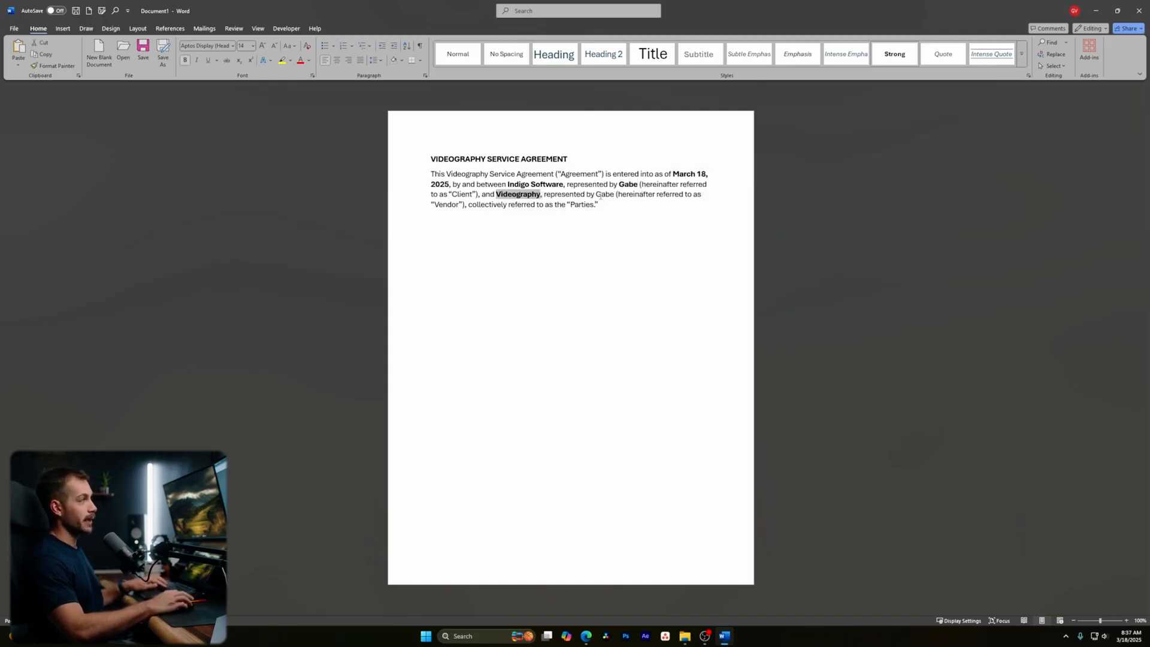
drag(597, 195, 615, 195)
key(ctrl+b)
click(598, 207)
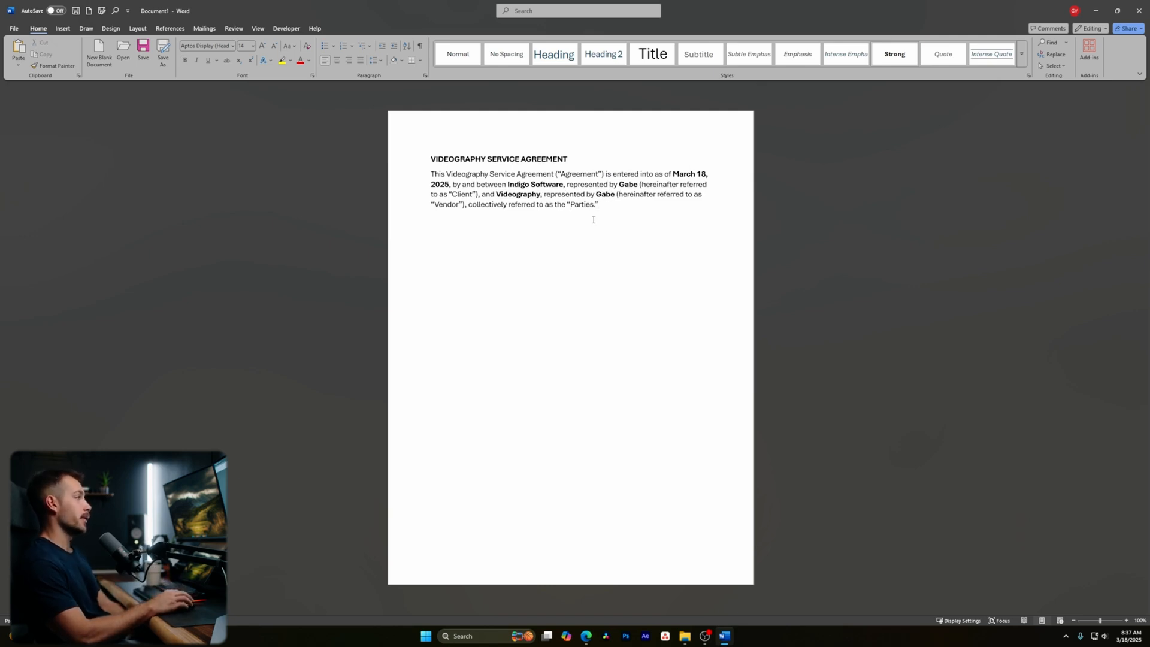
- Italicise and underline the Vendor clause, then remove the underline and a trial strikethrough
drag(601, 207, 544, 195)
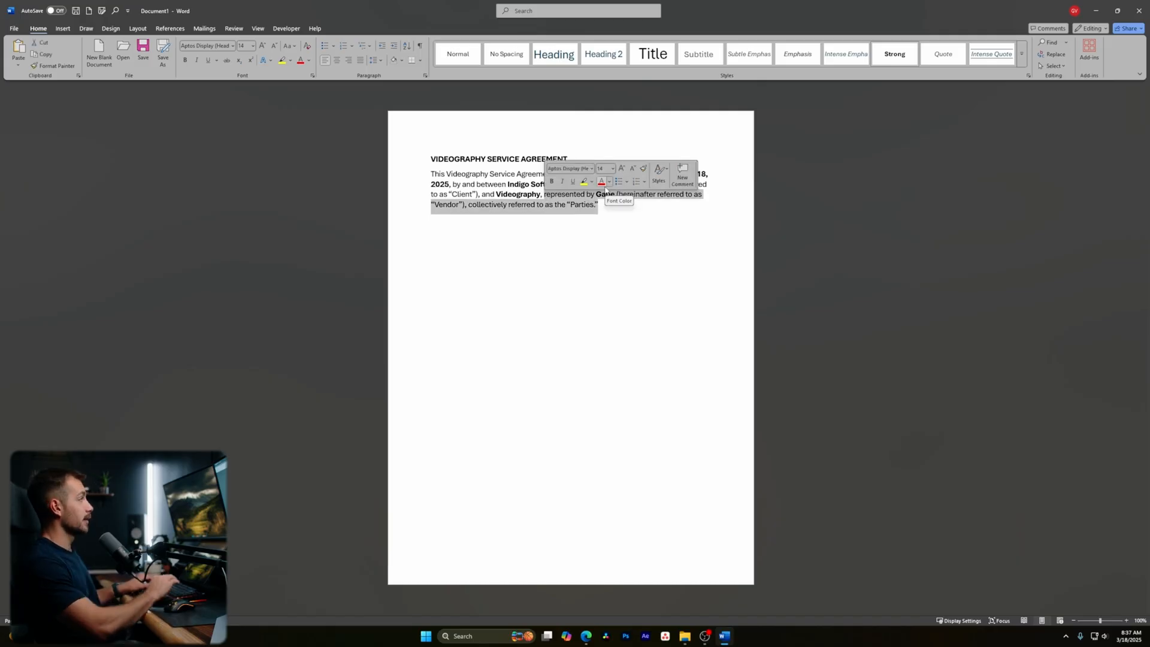
click(198, 60)
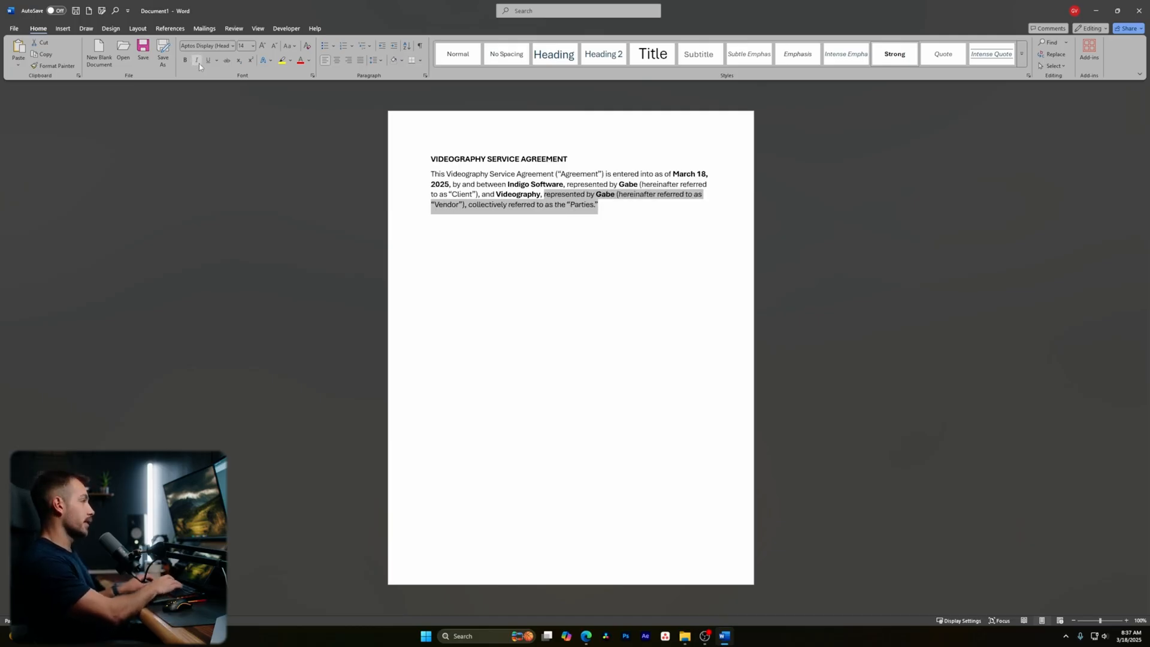
key(ctrl+u)
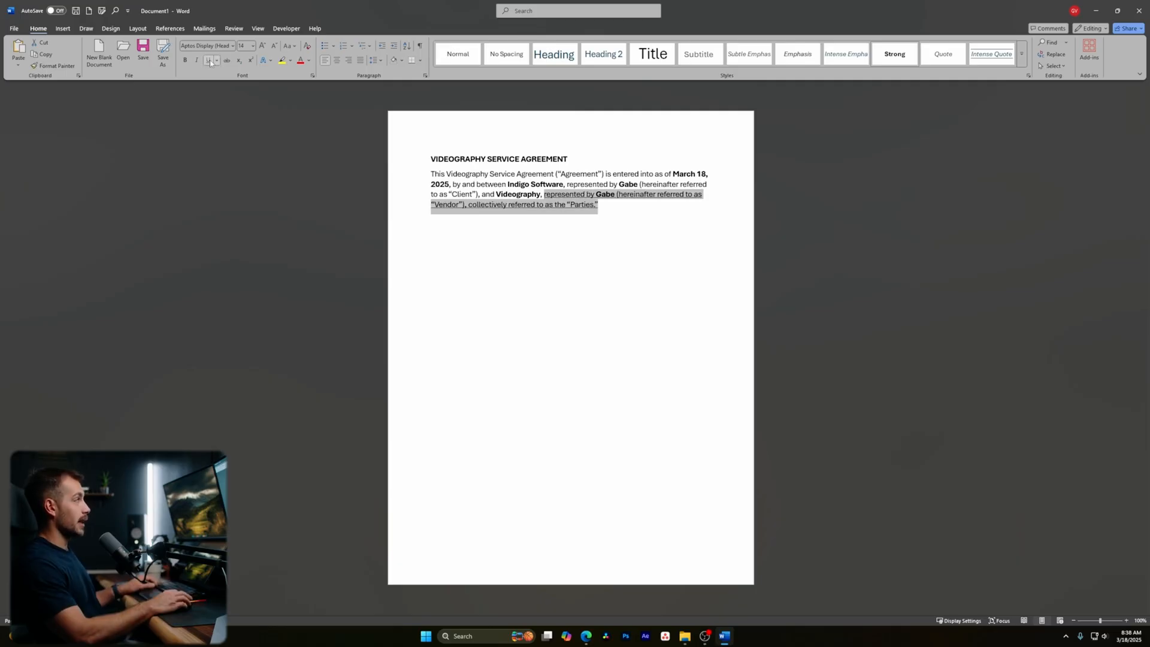
click(209, 60)
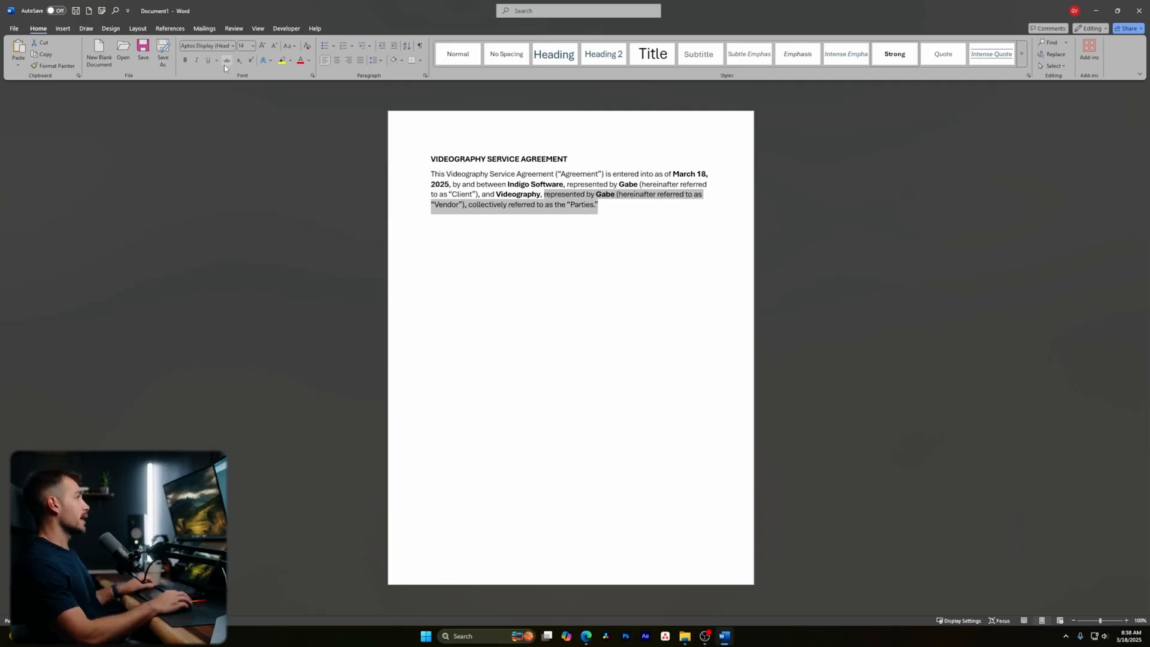
click(228, 61)
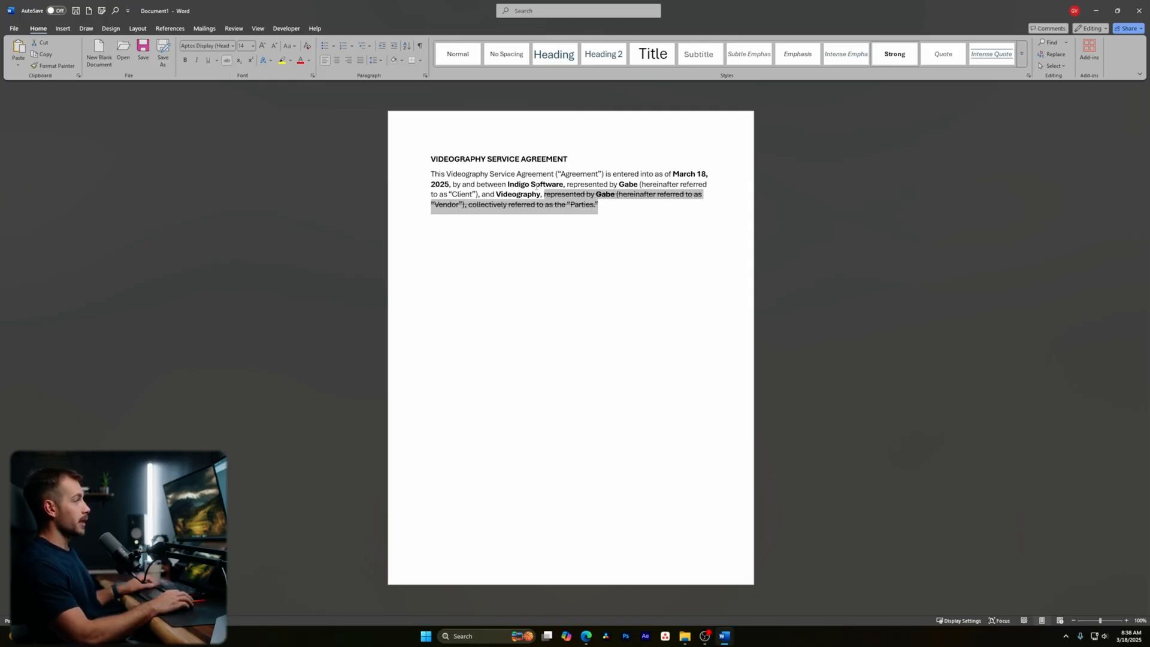
click(228, 60)
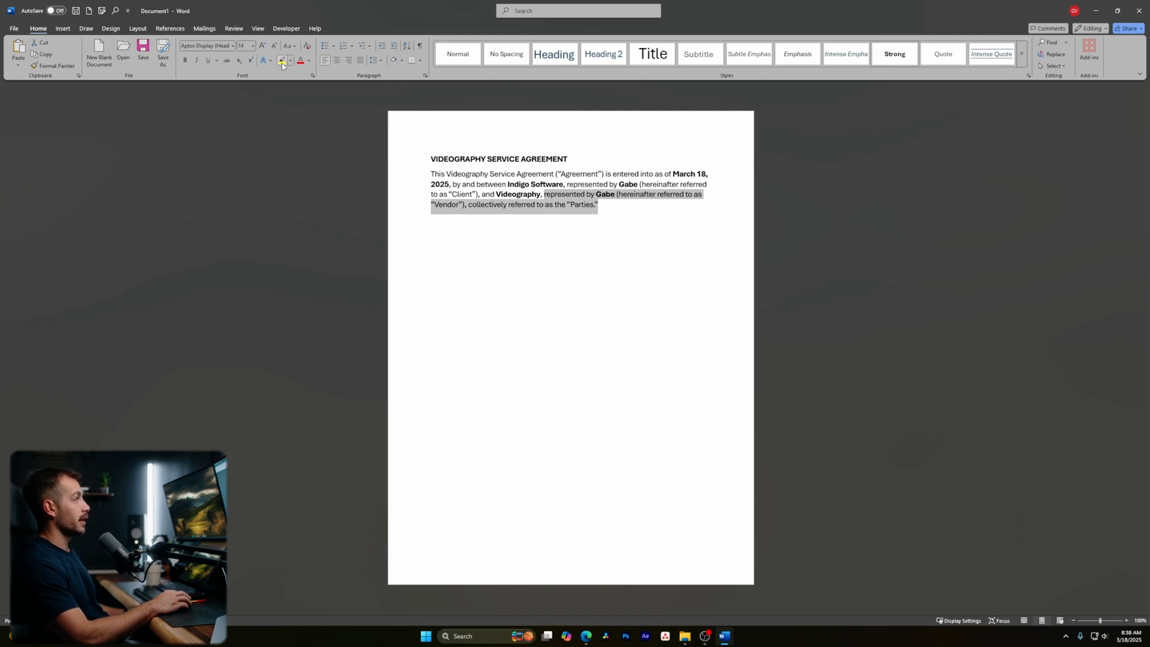
- Highlight the Vendor clause yellow, then change the highlight to cyan
click(282, 61)
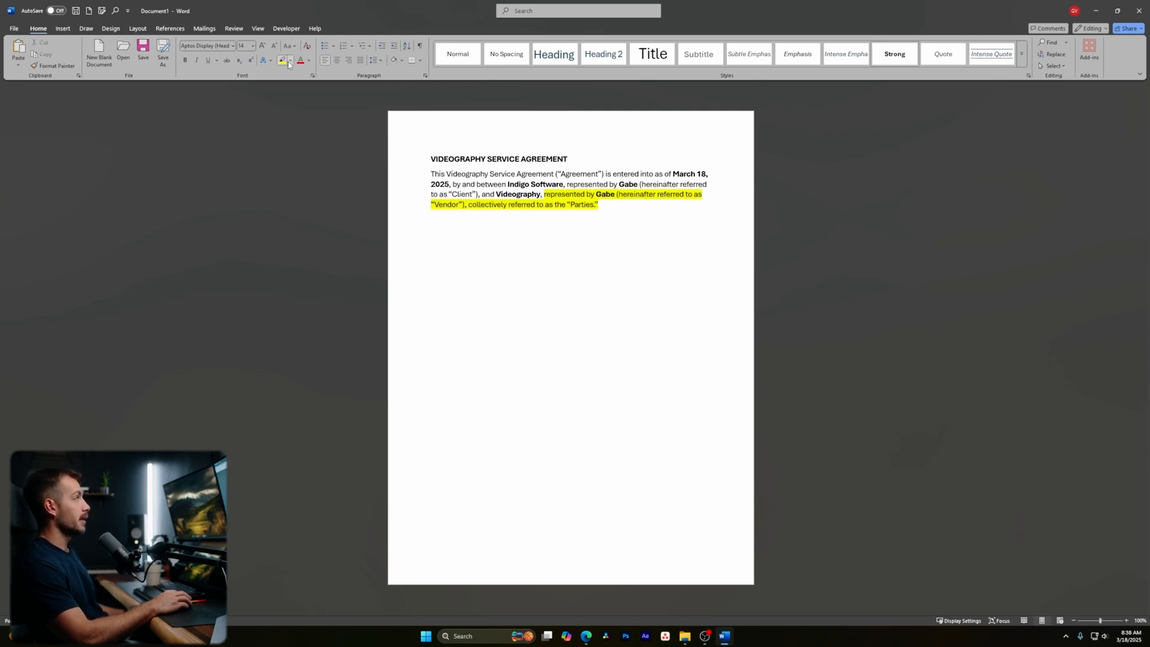
click(291, 62)
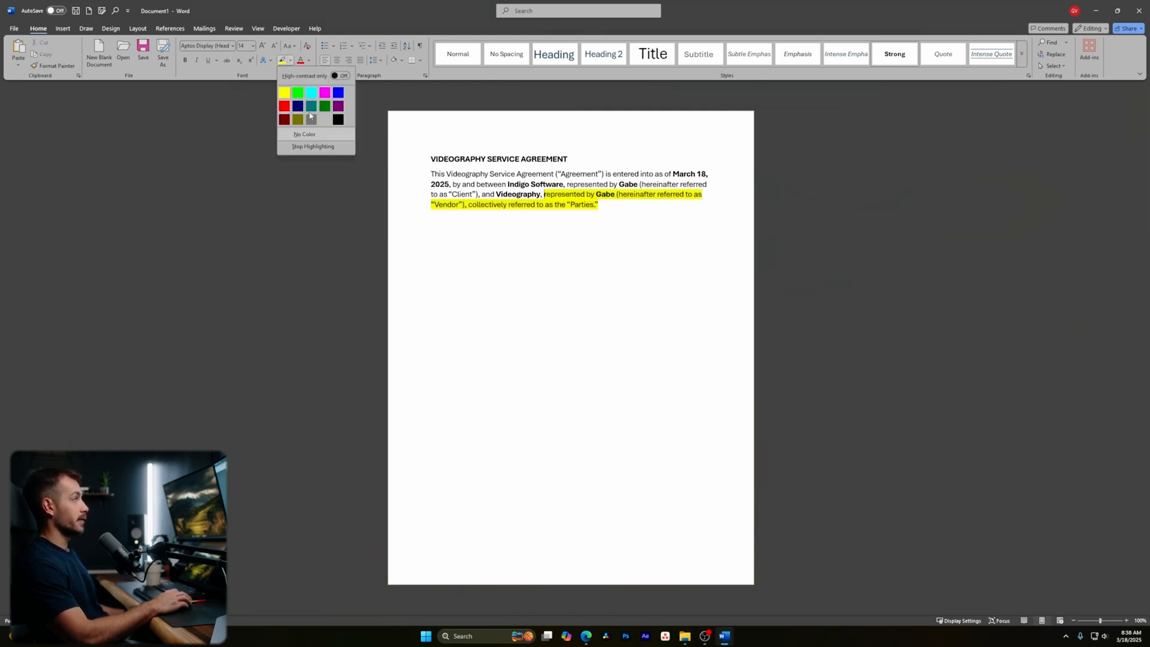
click(290, 63)
click(289, 62)
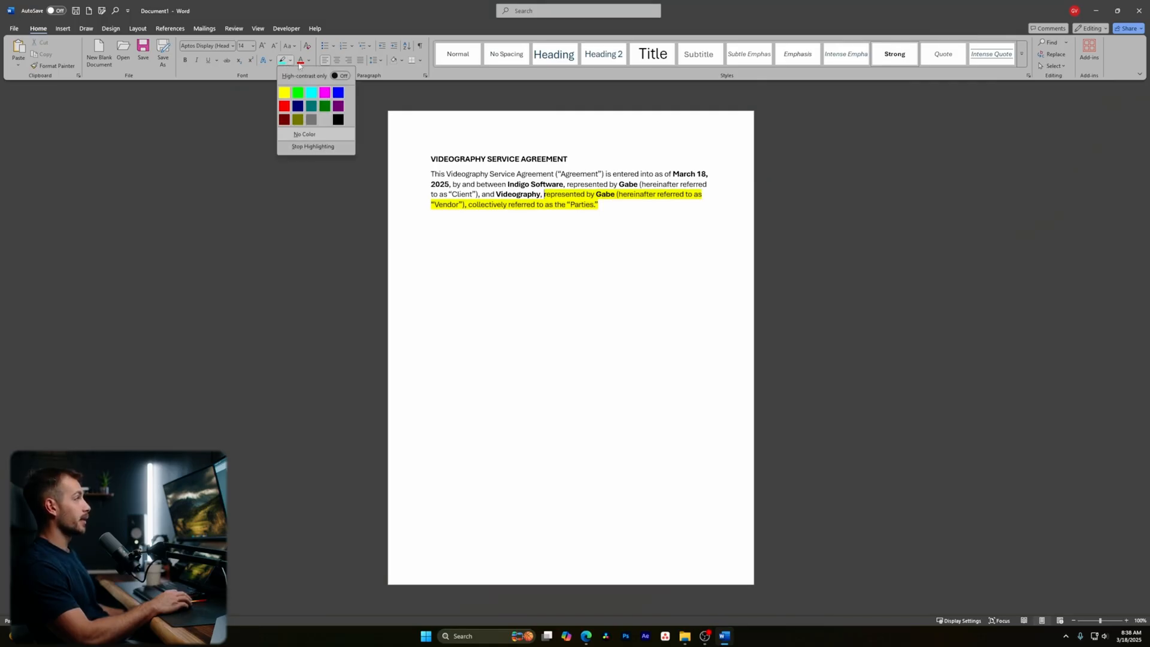
click(311, 92)
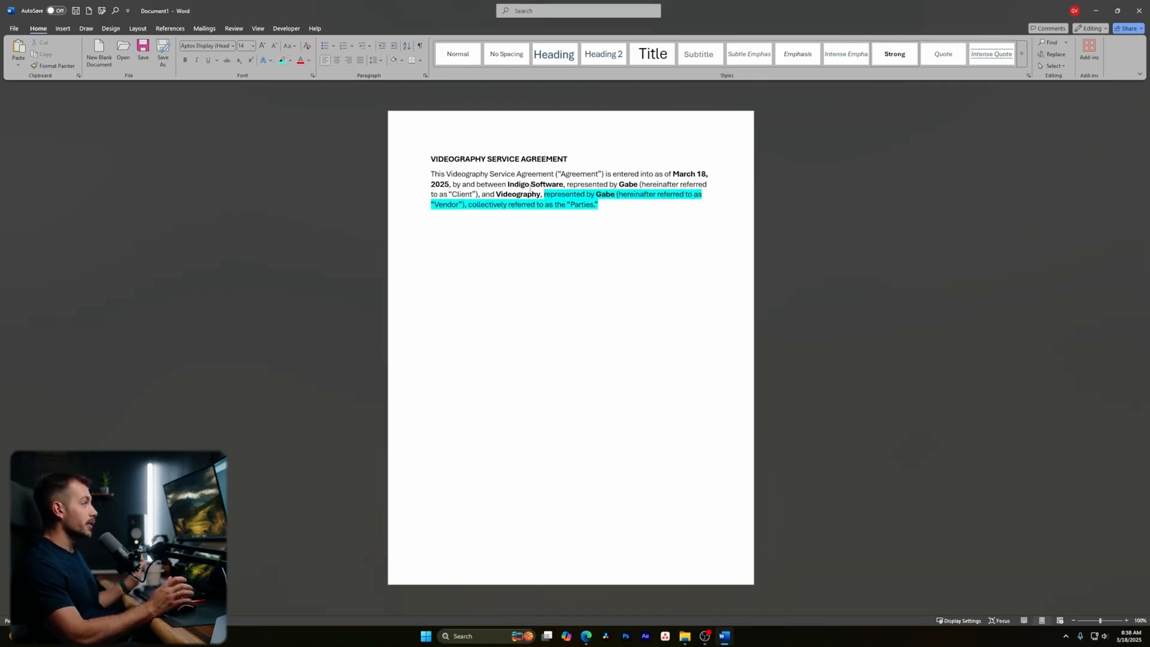
- Remove the clause's highlighting with No Color
drag(609, 203, 544, 194)
click(291, 63)
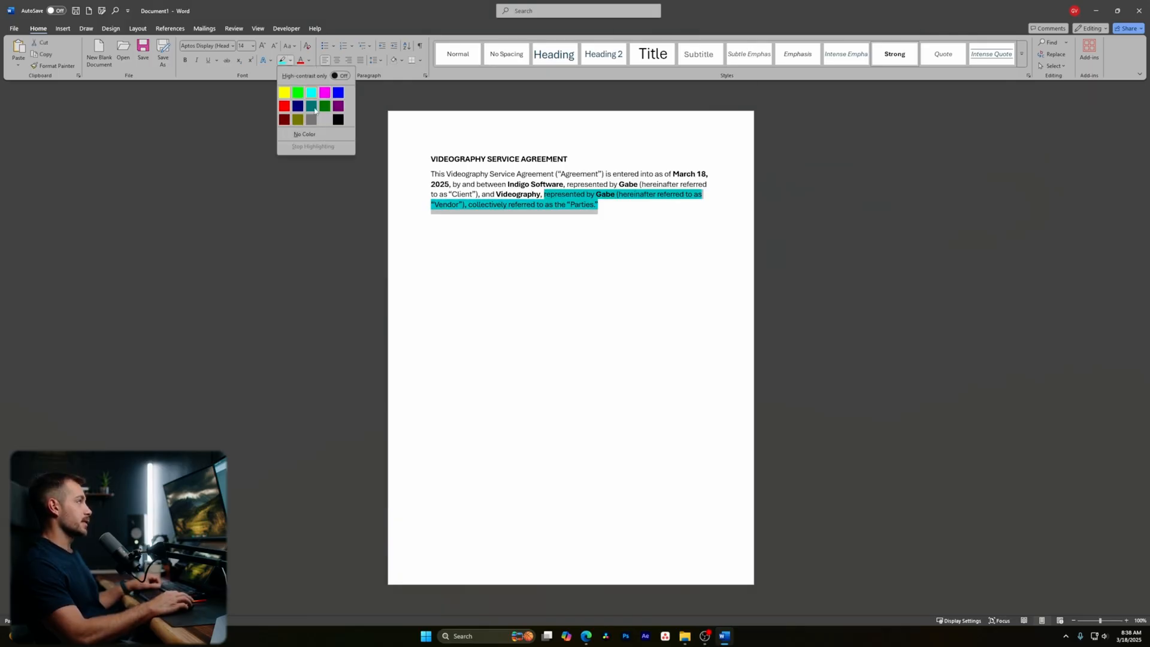
click(305, 136)
click(418, 161)
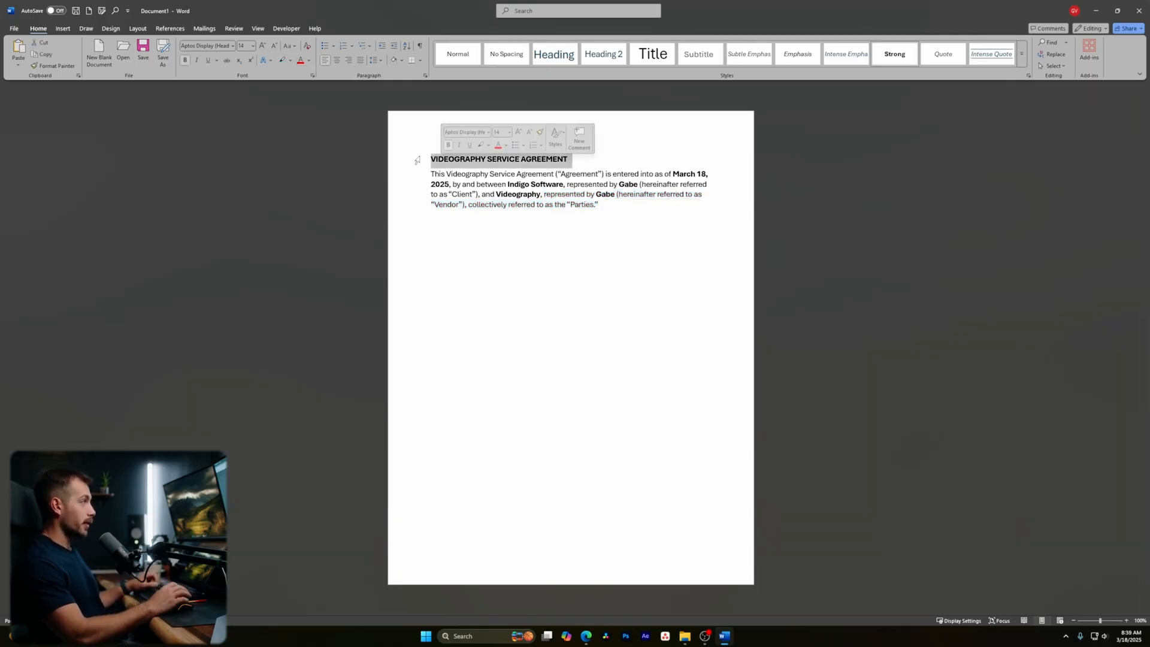
- Switch the title to Sentence case, then Capitalize Each Word, then back to UPPERCASE
click(287, 48)
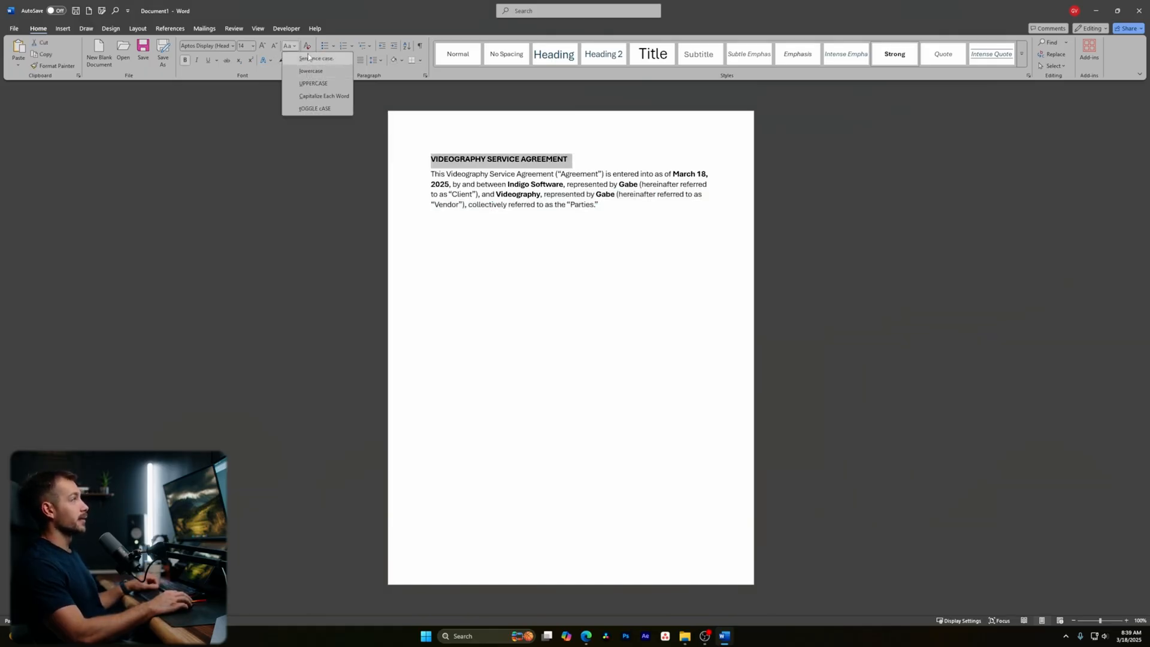
click(316, 58)
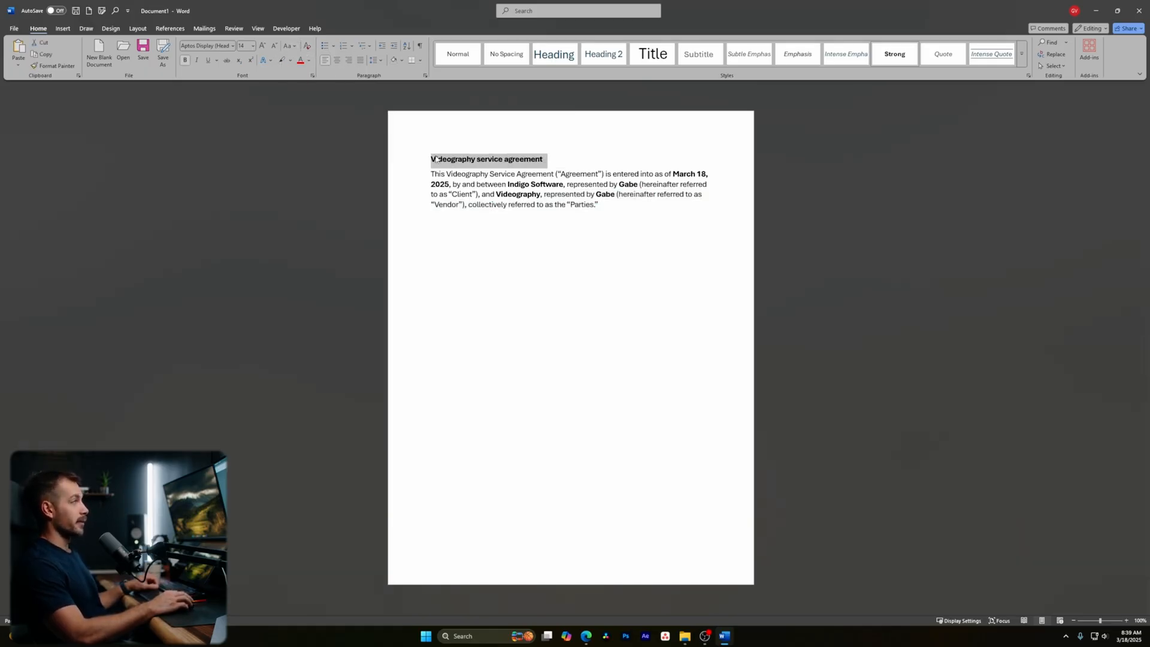
click(289, 48)
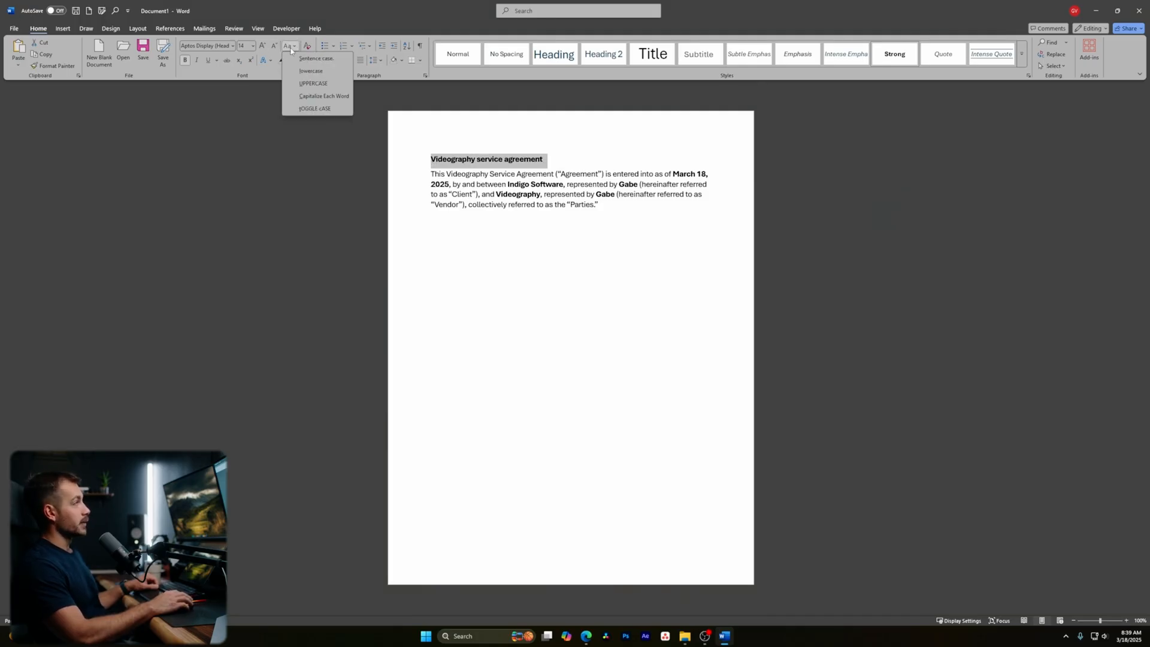
click(312, 97)
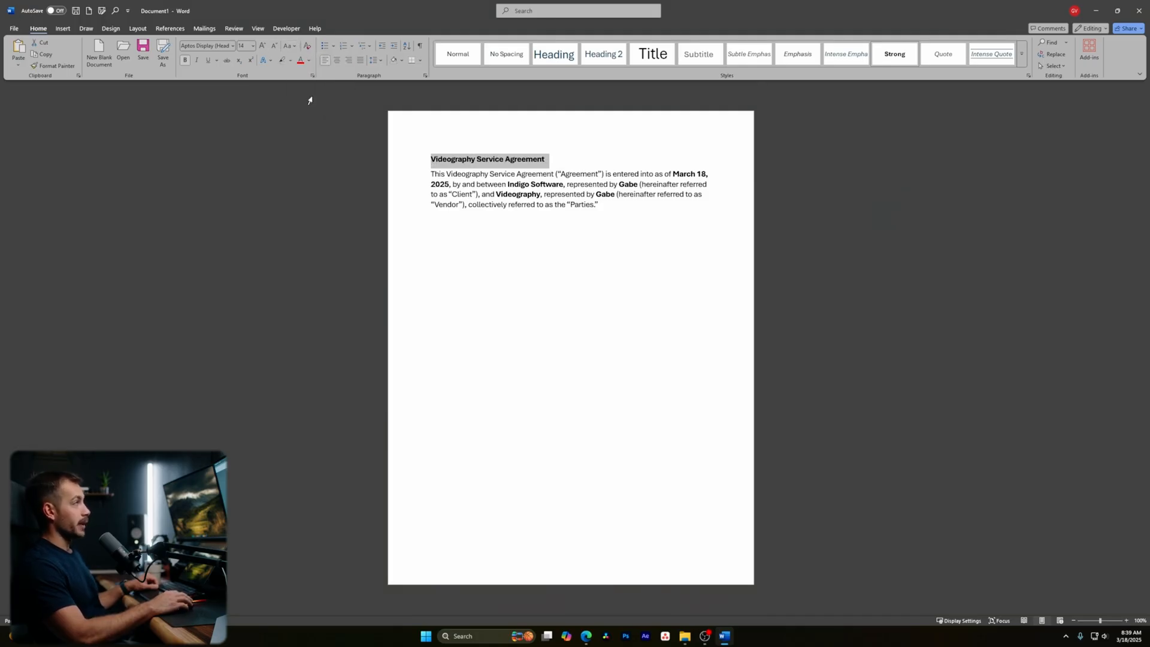
click(293, 46)
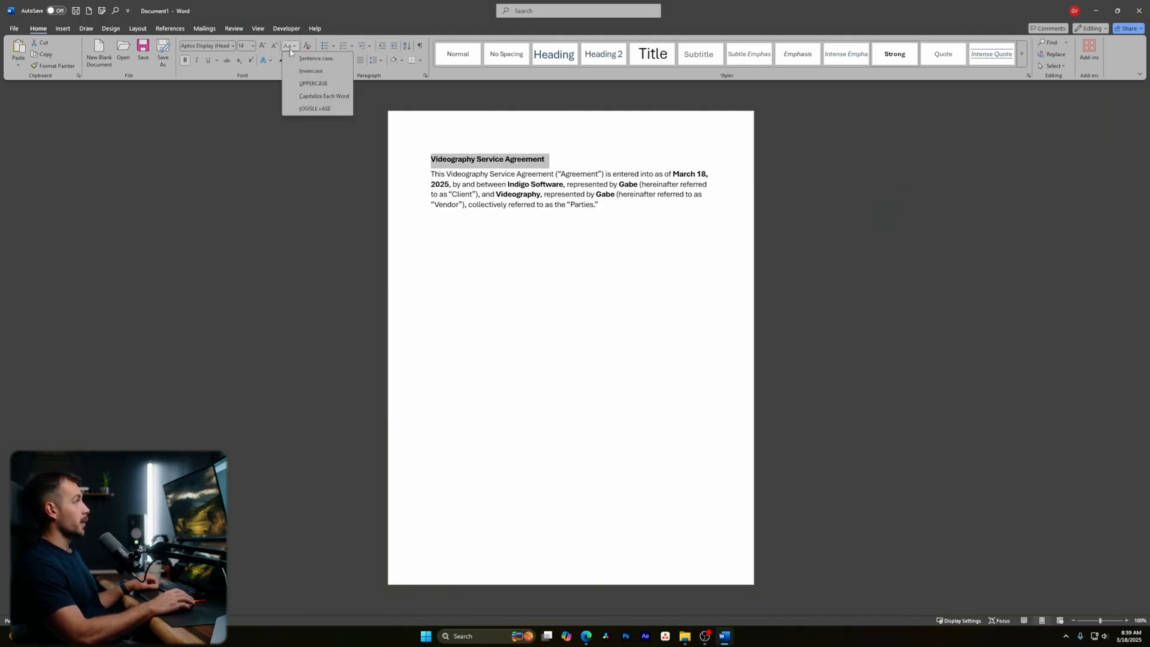
click(312, 84)
click(598, 205)
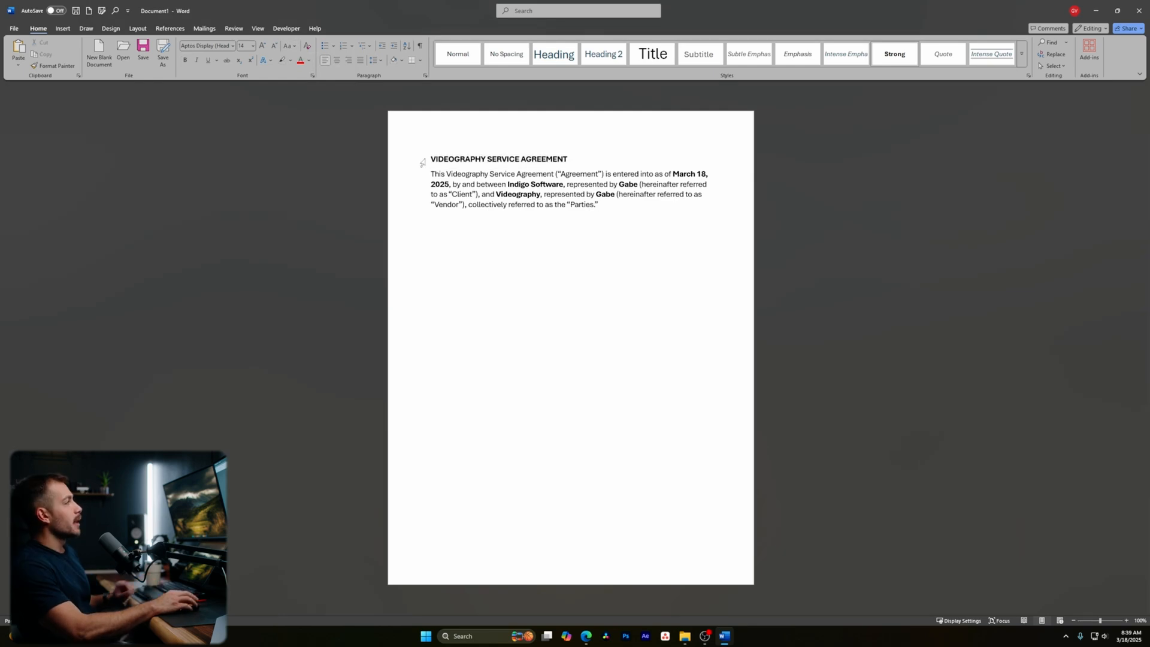
drag(428, 160, 580, 161)
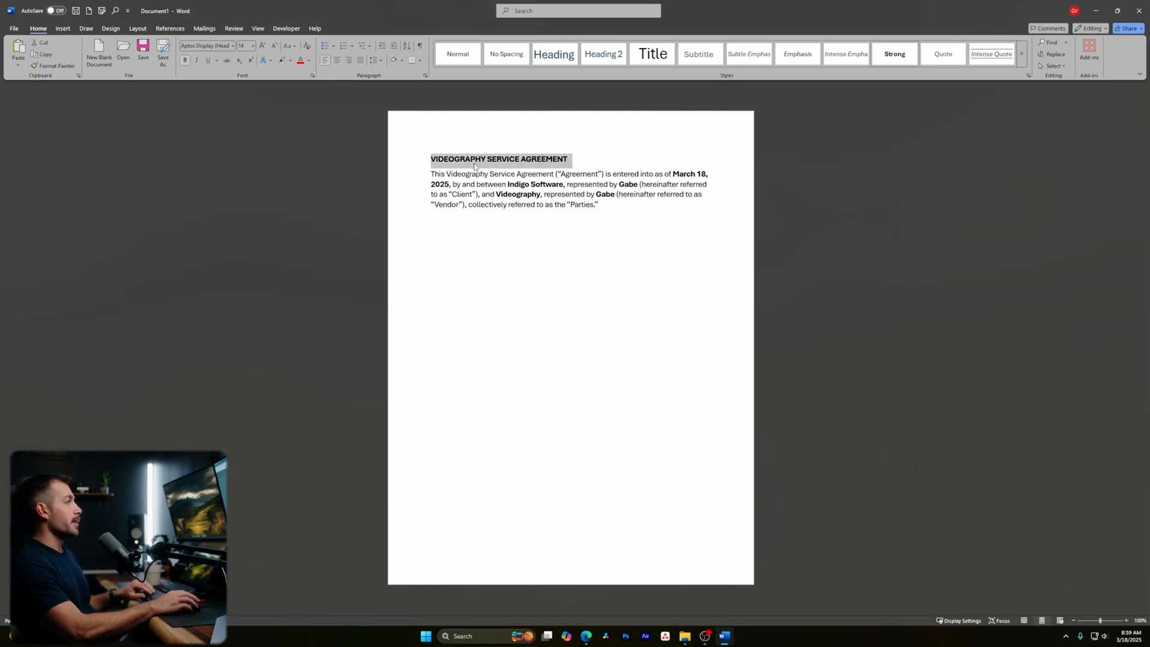
- Try centred and right alignment on the title, then set it back to left-aligned
click(339, 61)
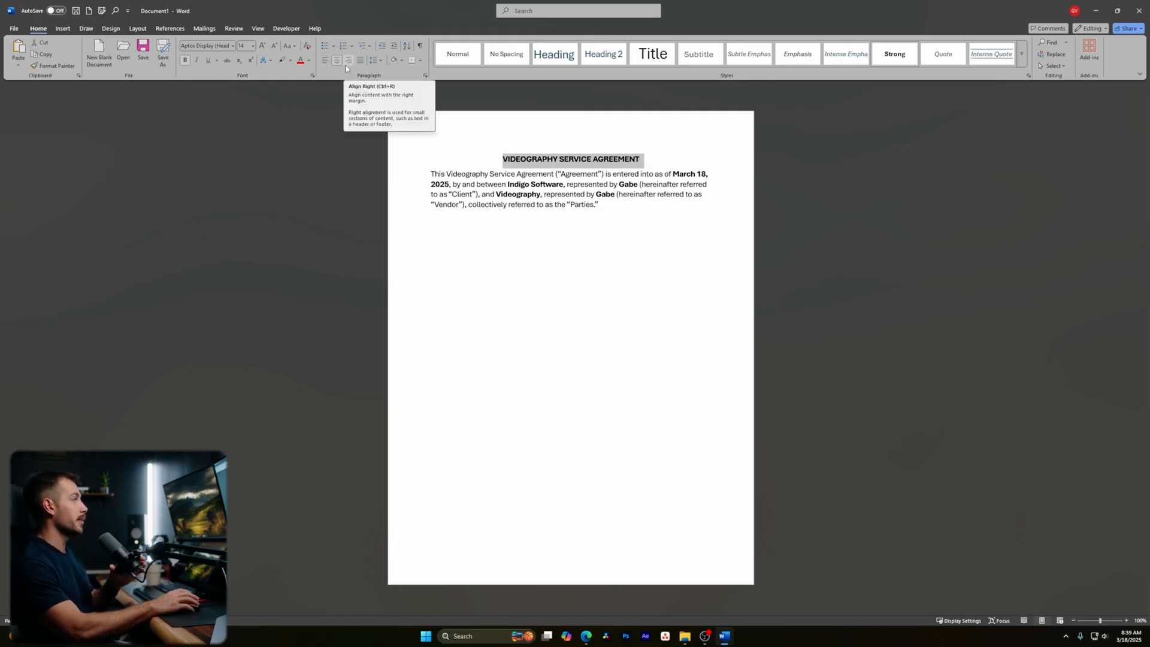
click(348, 60)
click(338, 62)
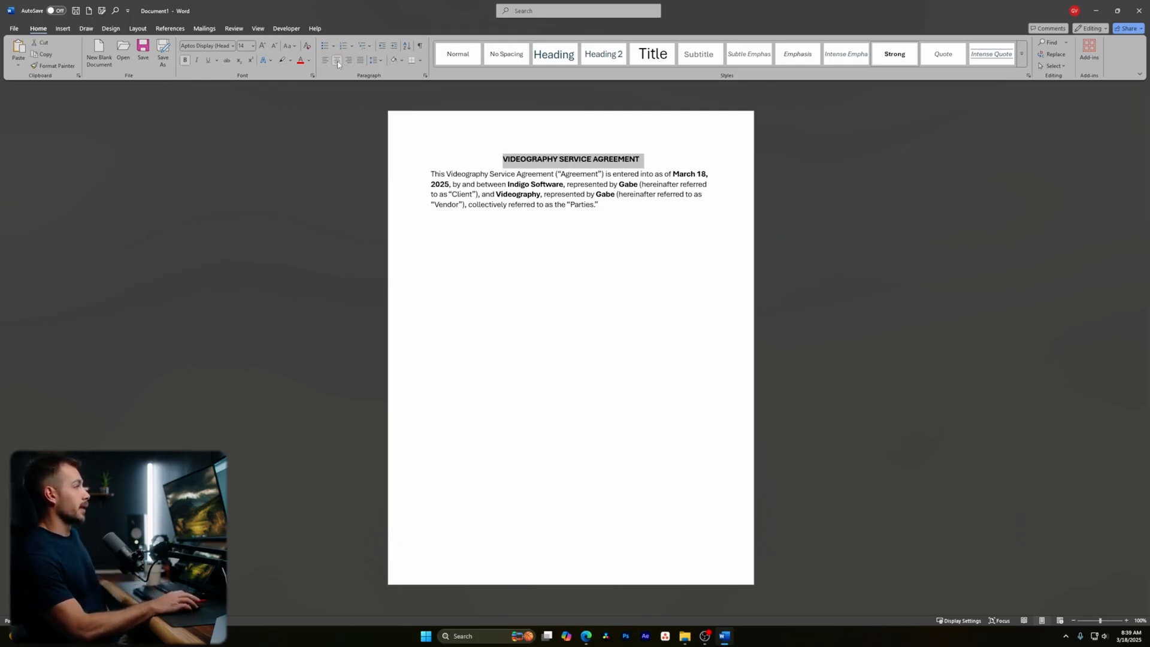
click(325, 61)
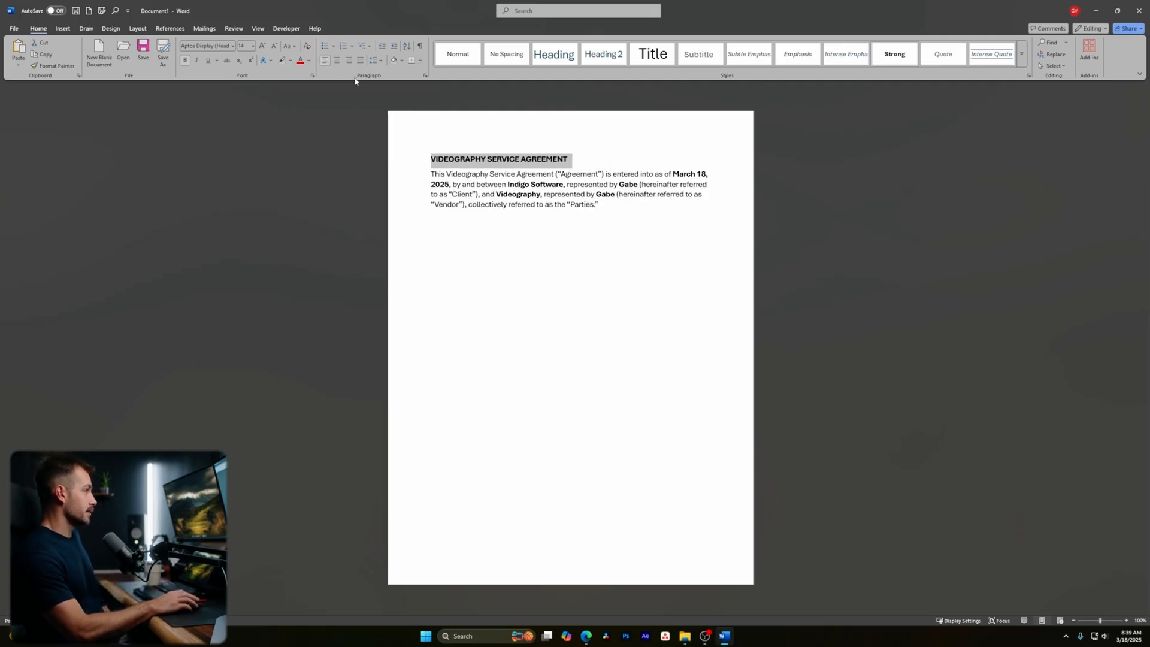
click(608, 209)
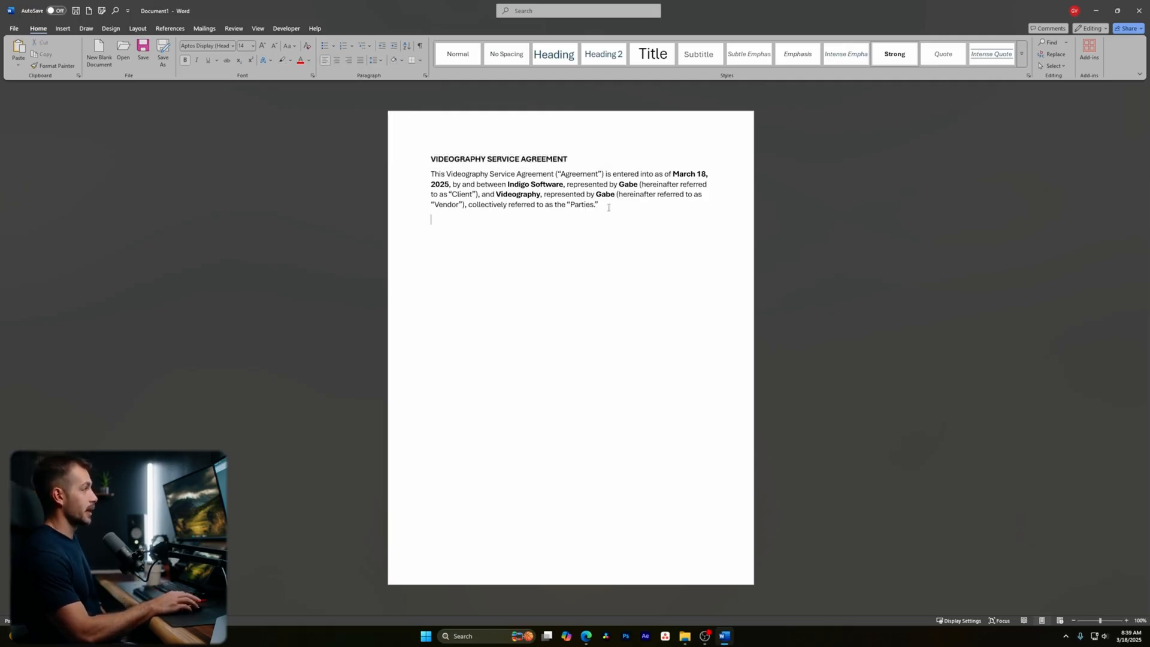
key(ctrl+a)
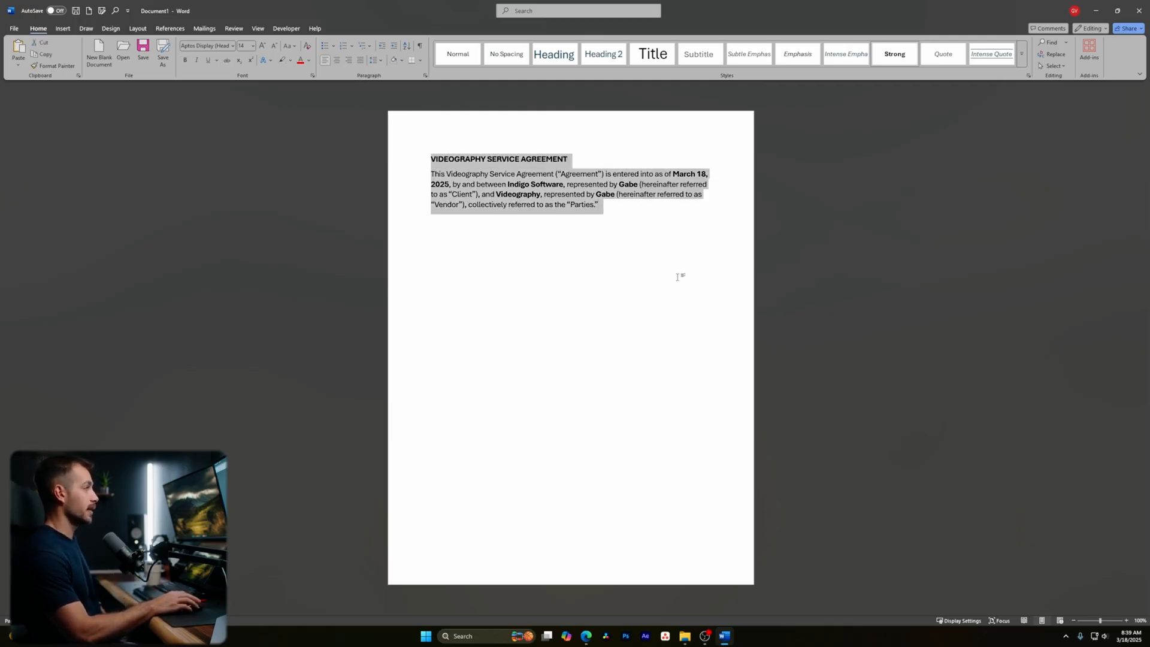
click(636, 213)
click(622, 203)
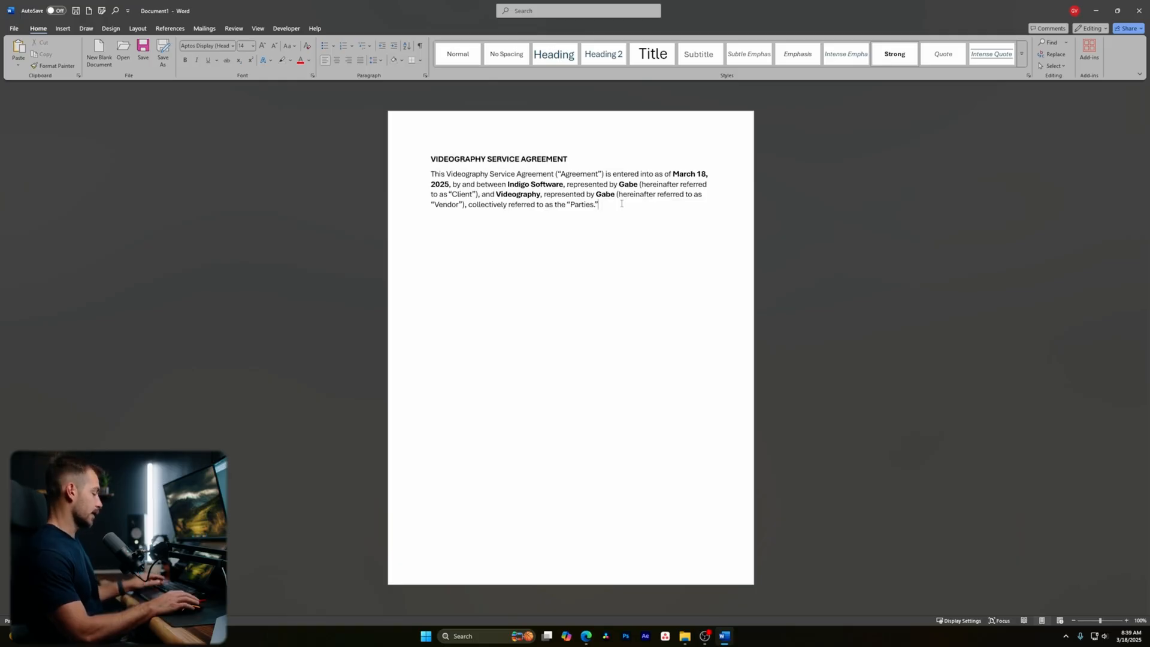
key(ctrl+a)
click(612, 212)
key(ctrl+a)
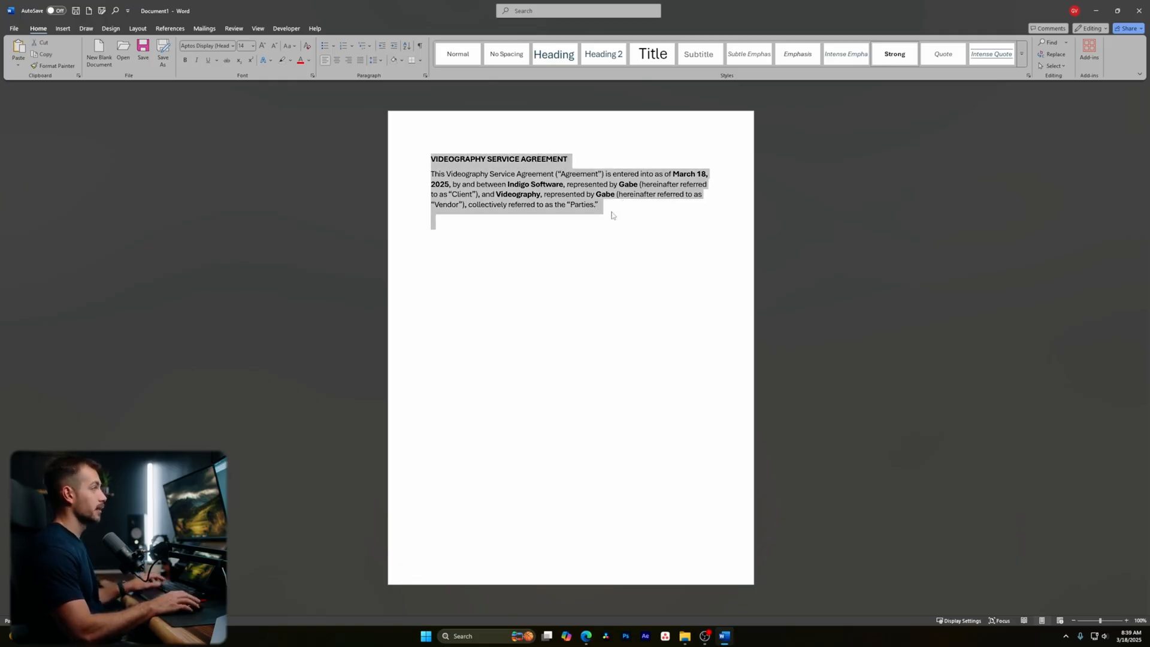
click(375, 60)
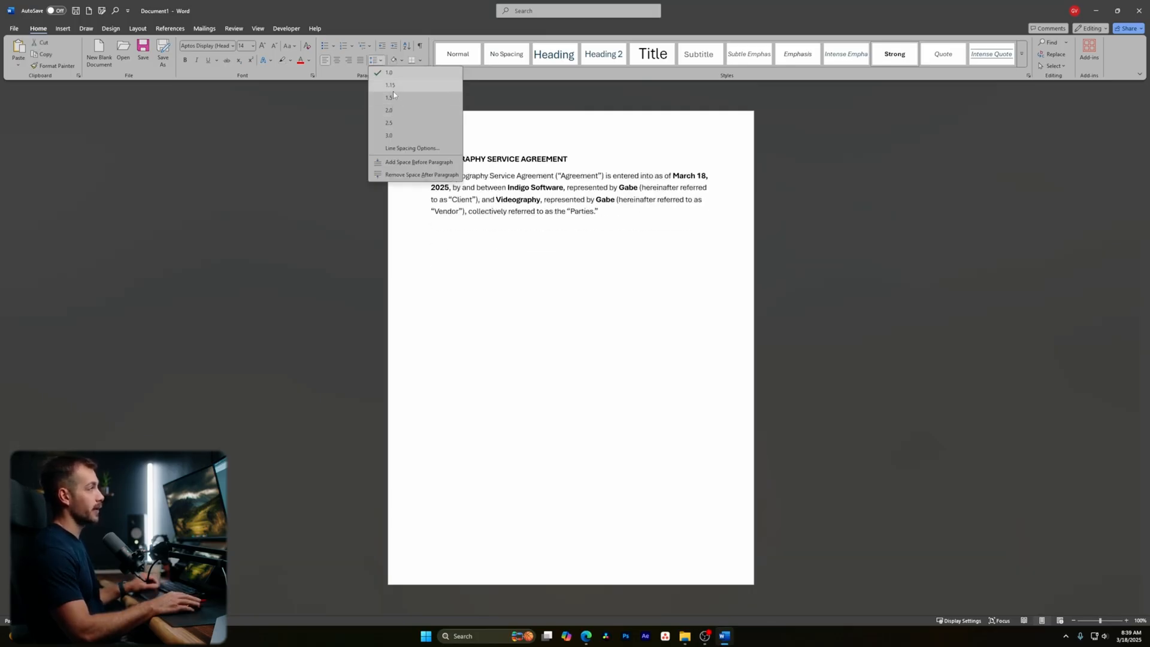
click(412, 148)
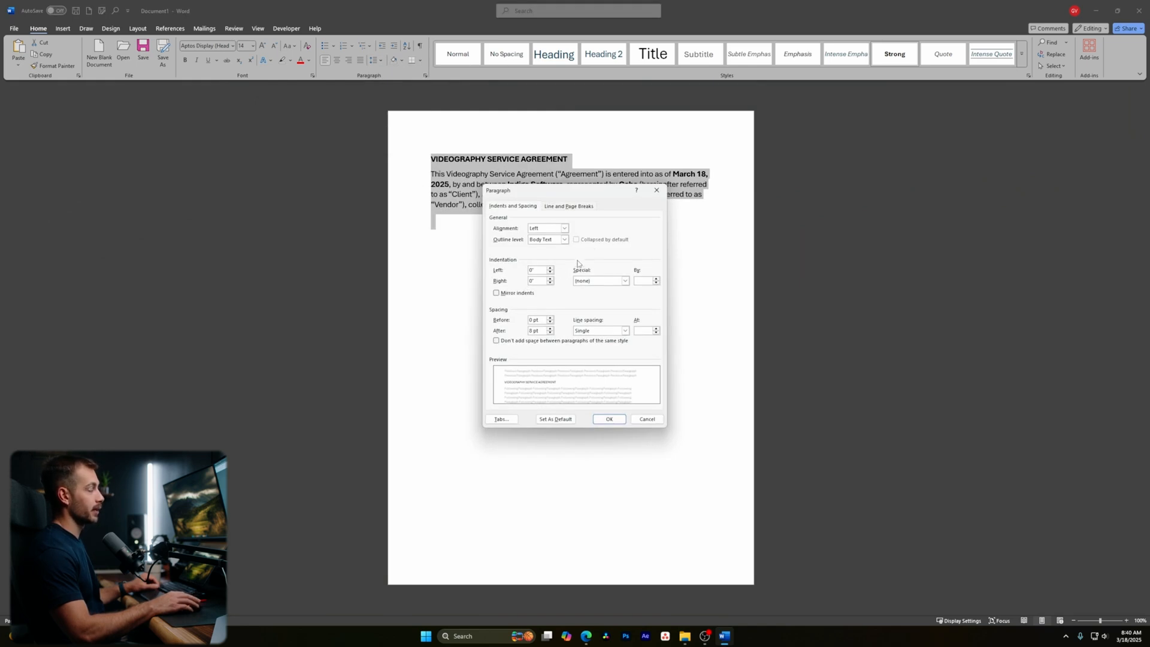
click(635, 421)
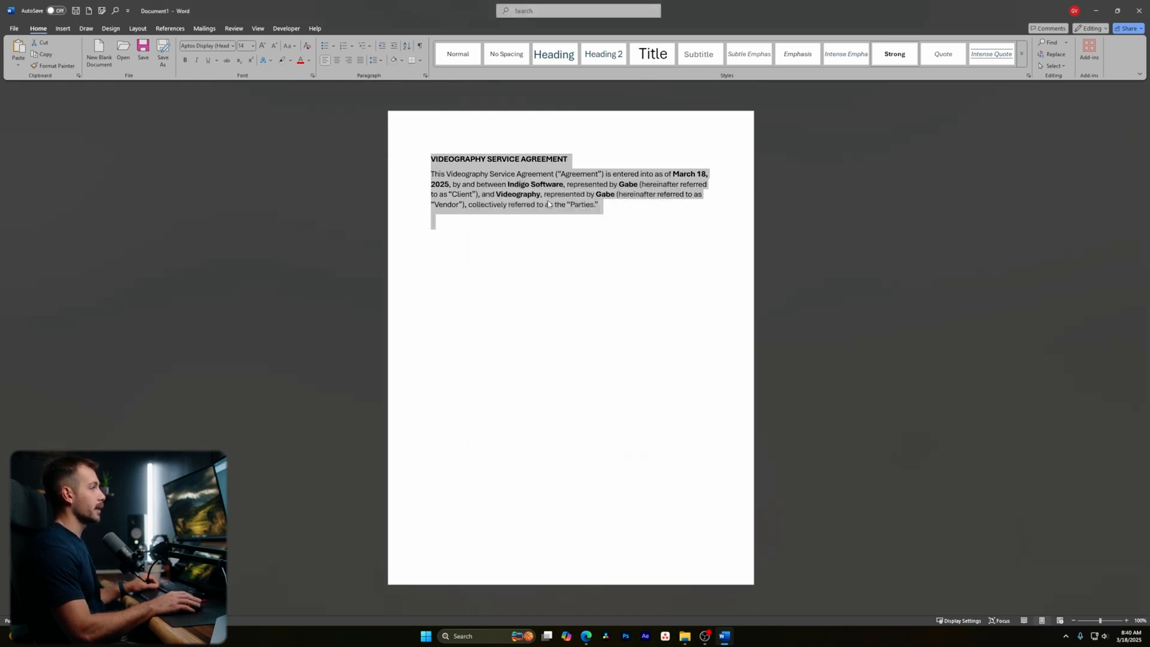
click(605, 209)
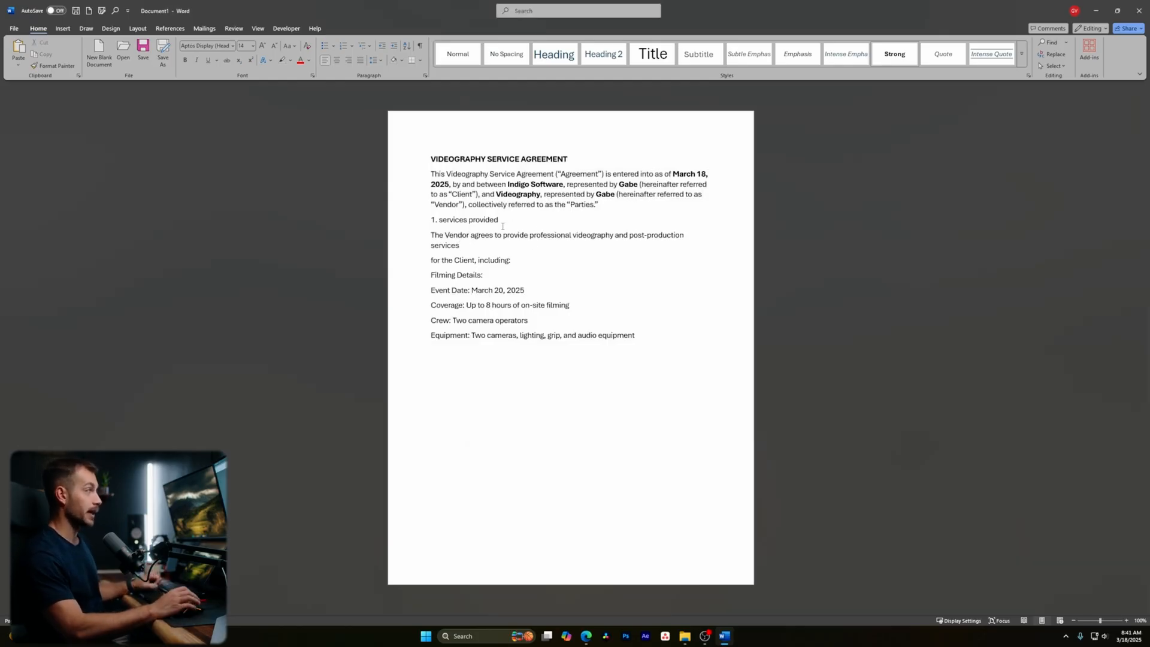
- Copy the title's formatting onto the 1. SERVICES PROVIDED heading and make it uppercase
triple_click(432, 159)
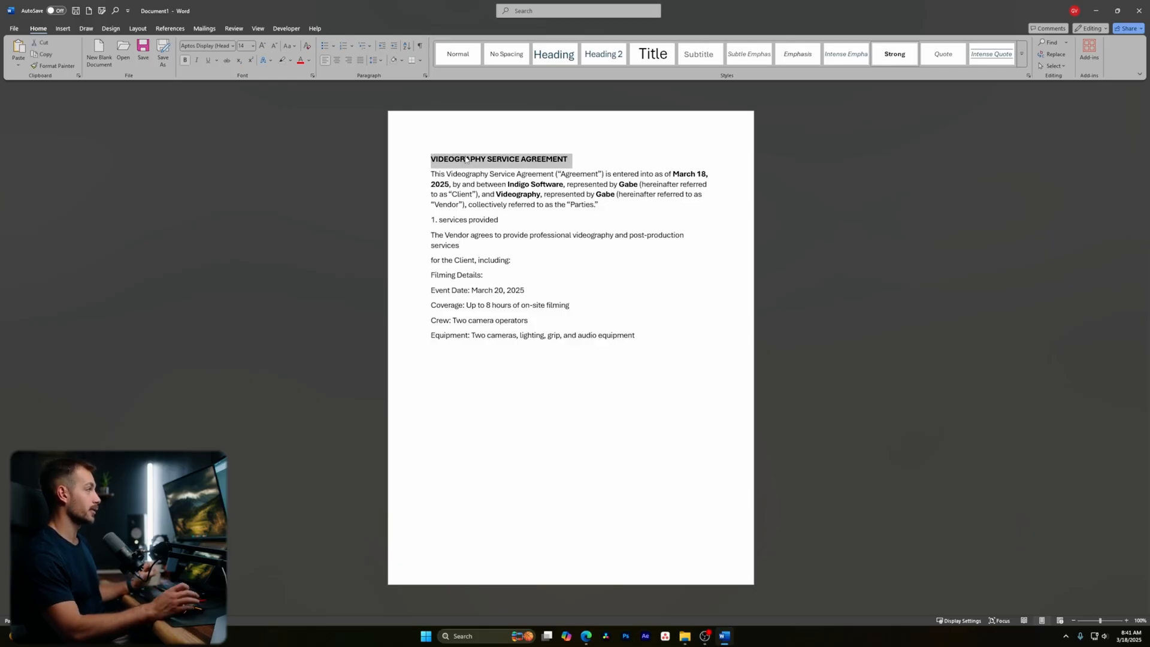
click(491, 223)
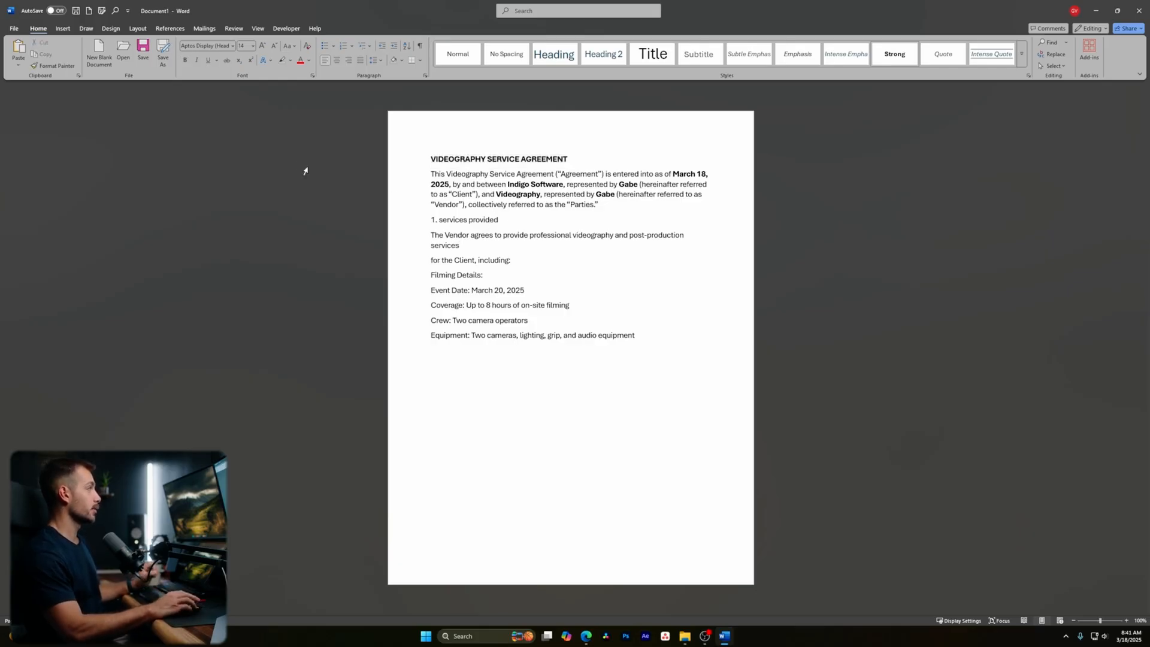
drag(568, 159, 430, 159)
click(57, 66)
drag(499, 220, 428, 222)
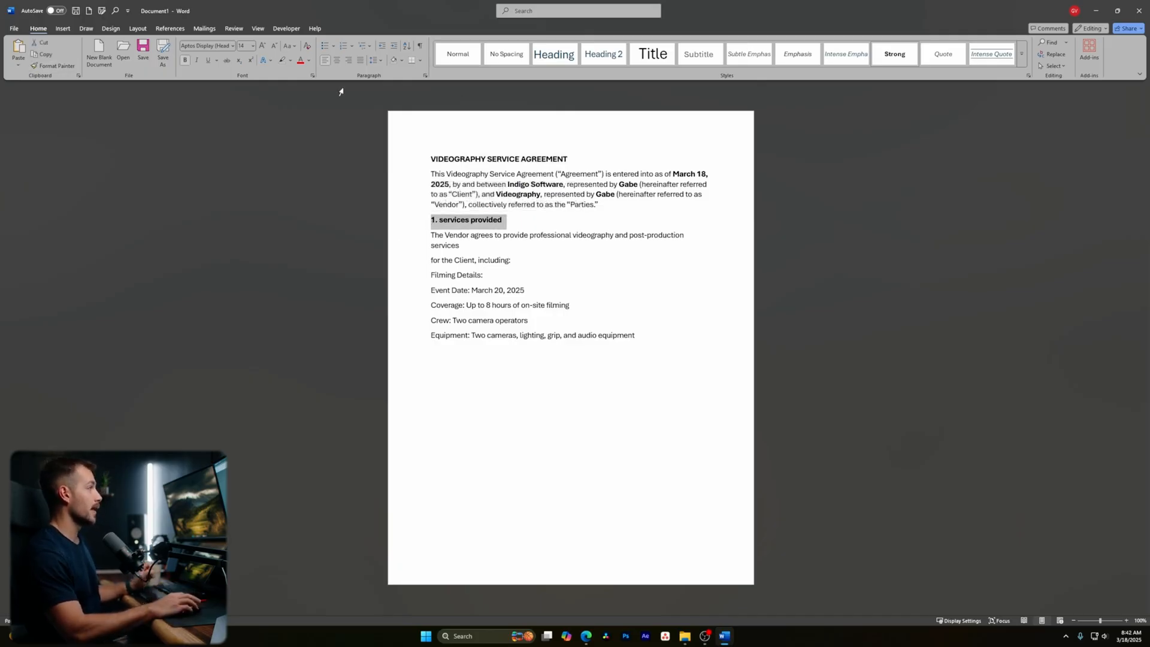
click(290, 45)
click(308, 84)
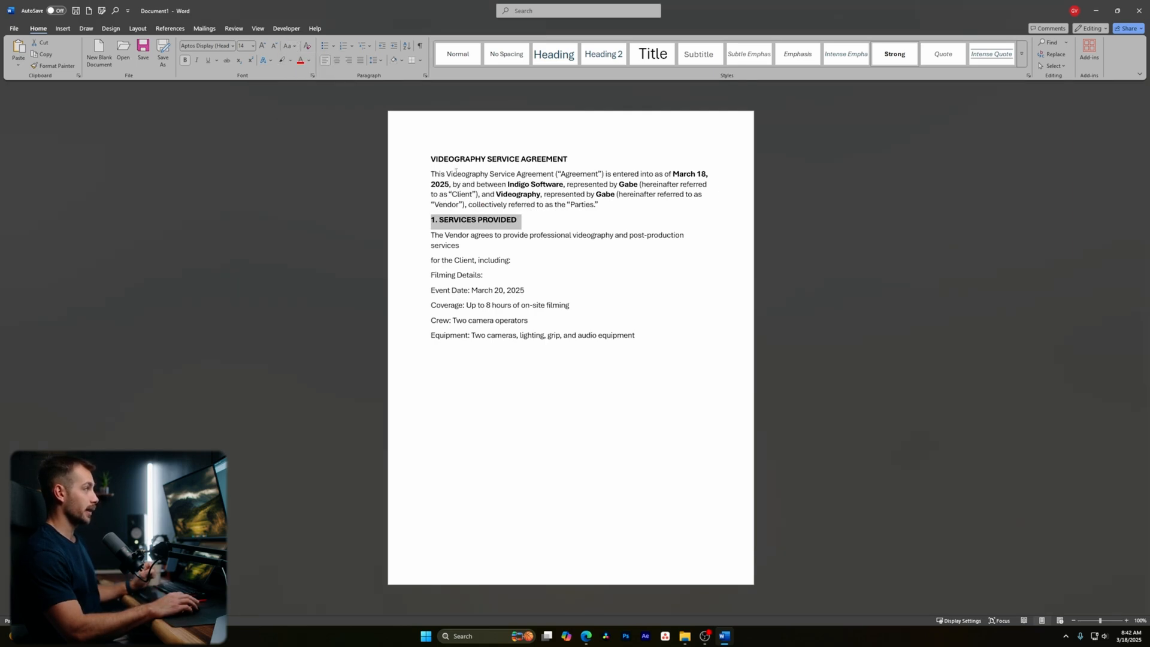
click(434, 226)
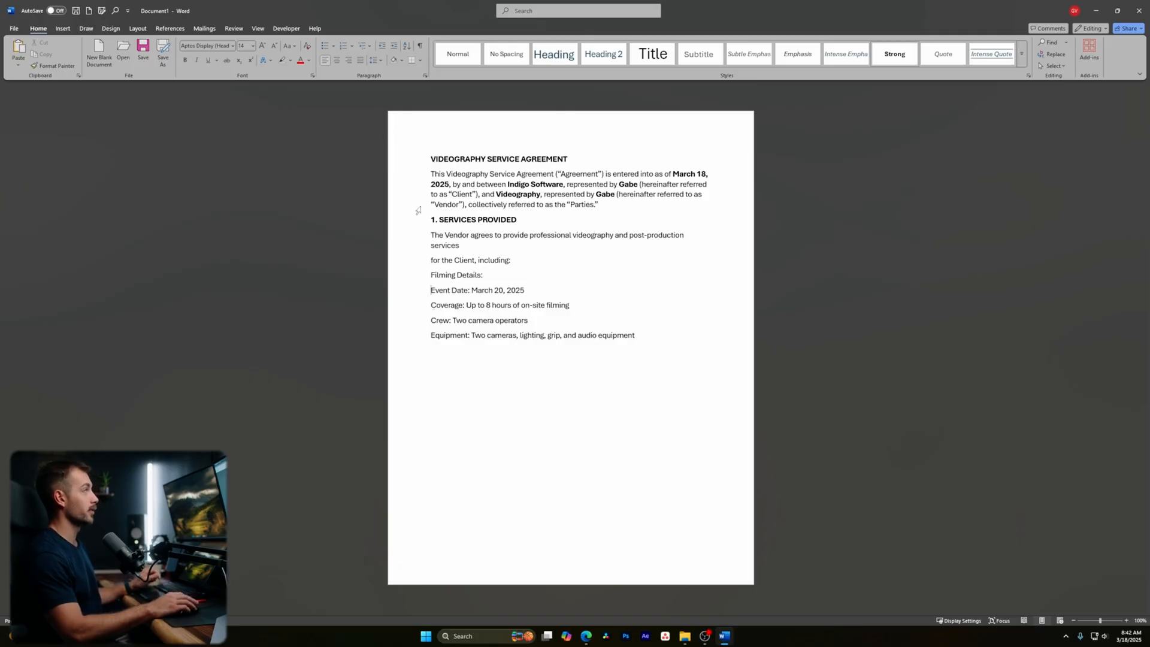
- Bullet the Event Date, Coverage, Crew and Equipment lines, add a Post-production bullet, and show the Clipboard
click(327, 47)
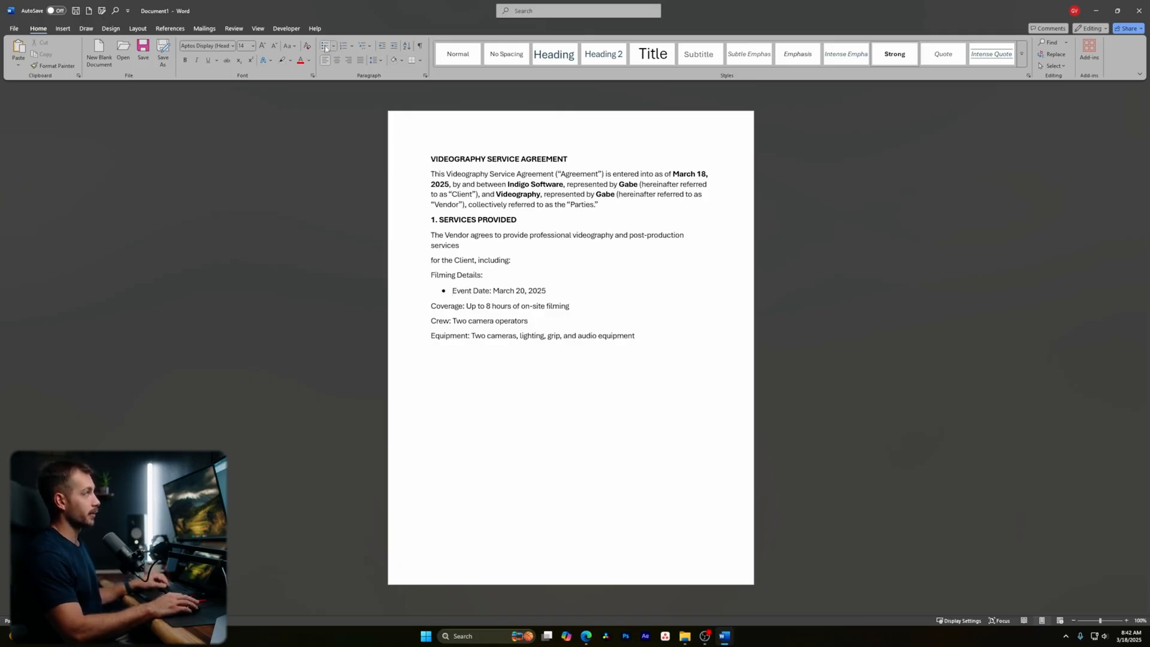
click(326, 48)
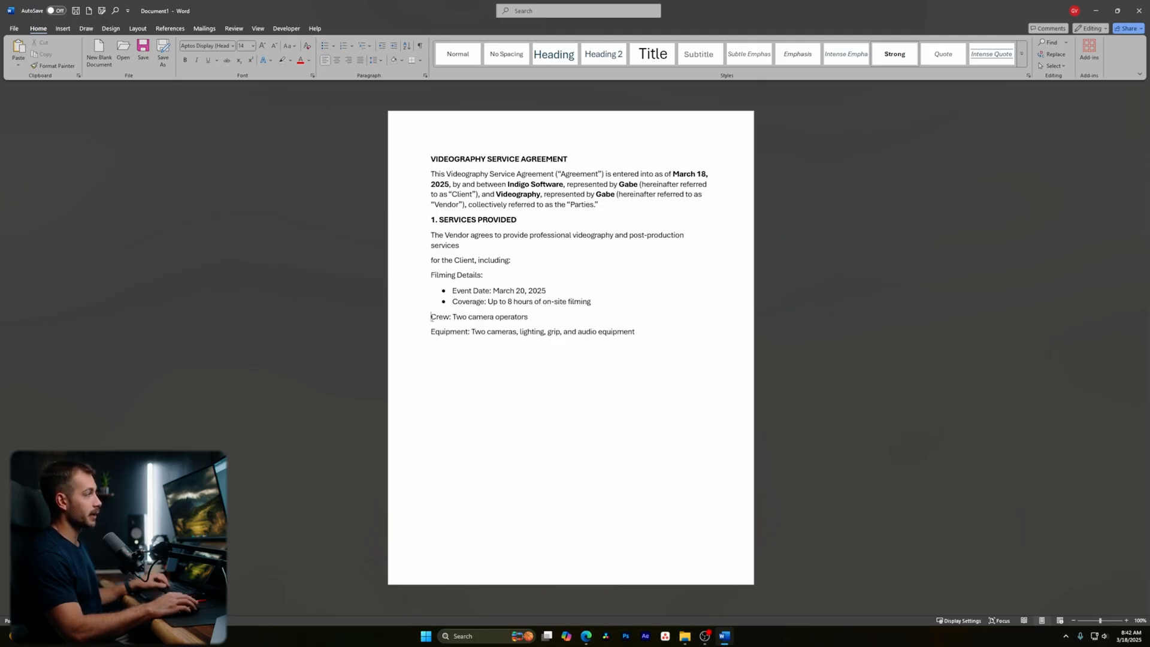
click(326, 48)
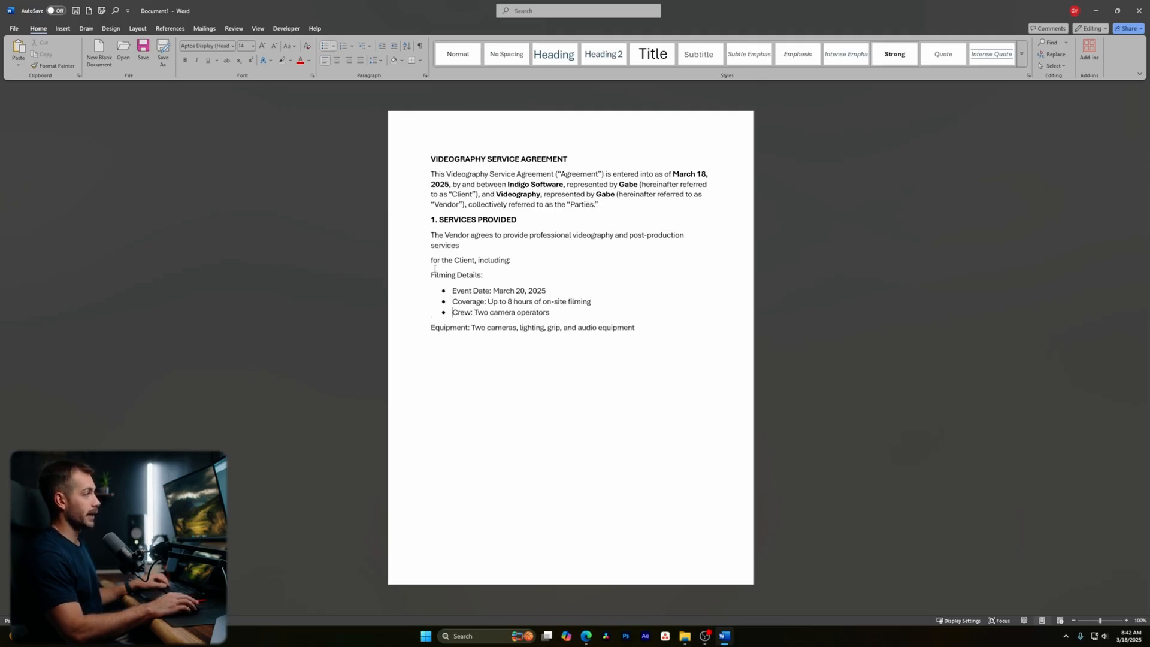
click(325, 47)
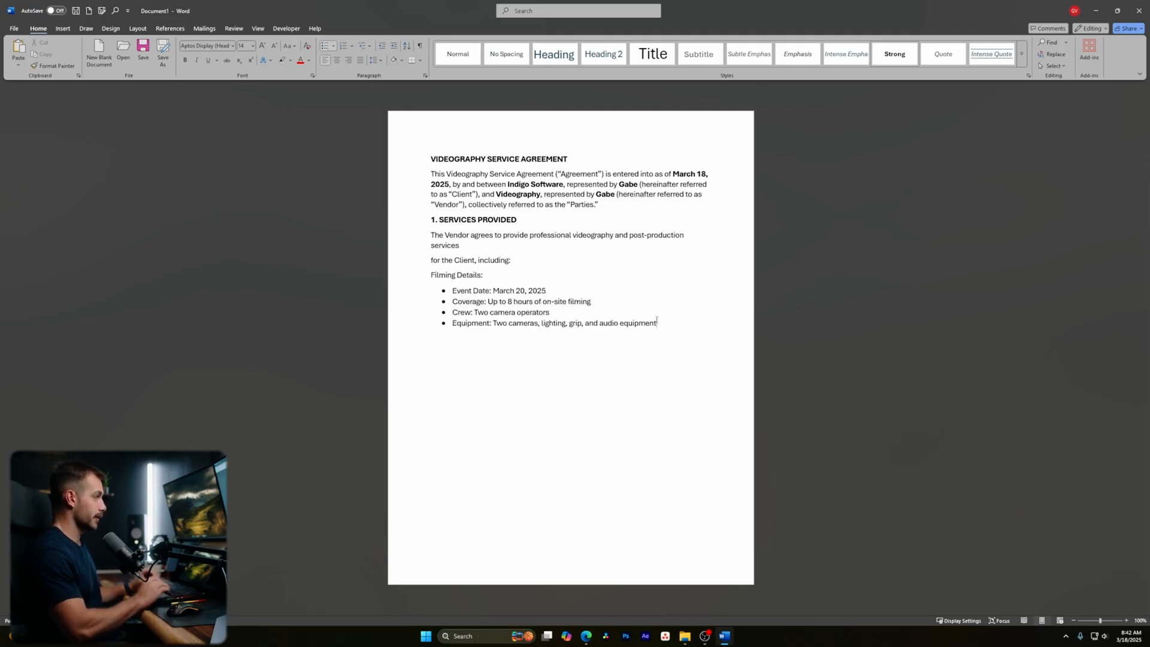
key(Return)
text(Post)
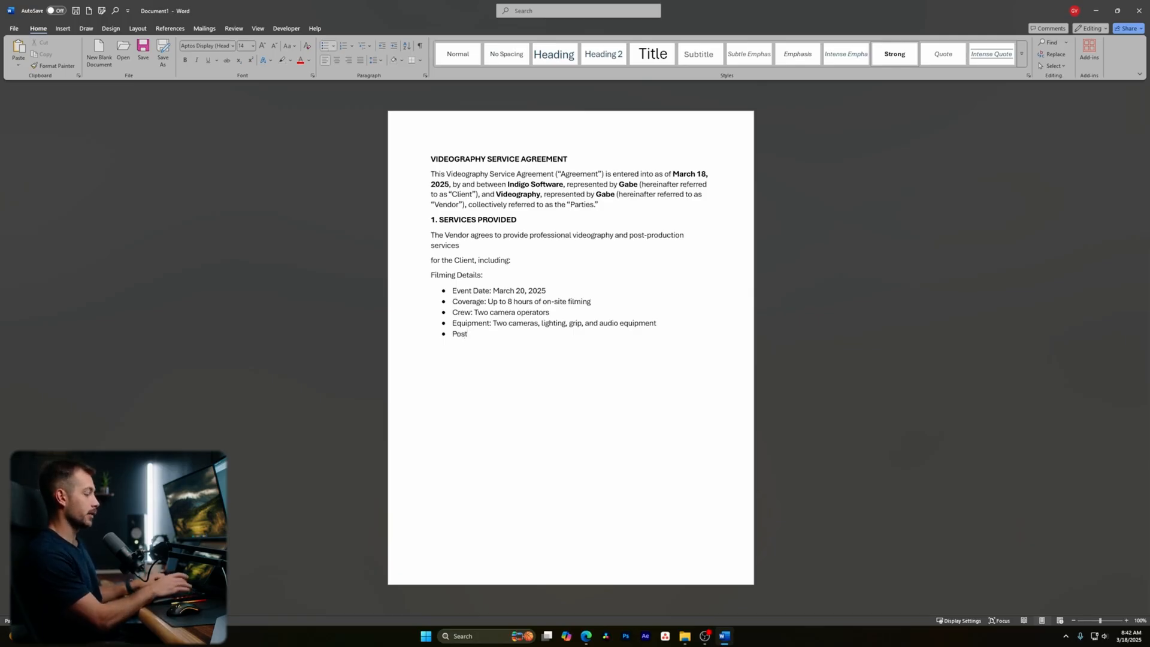
text(-production)
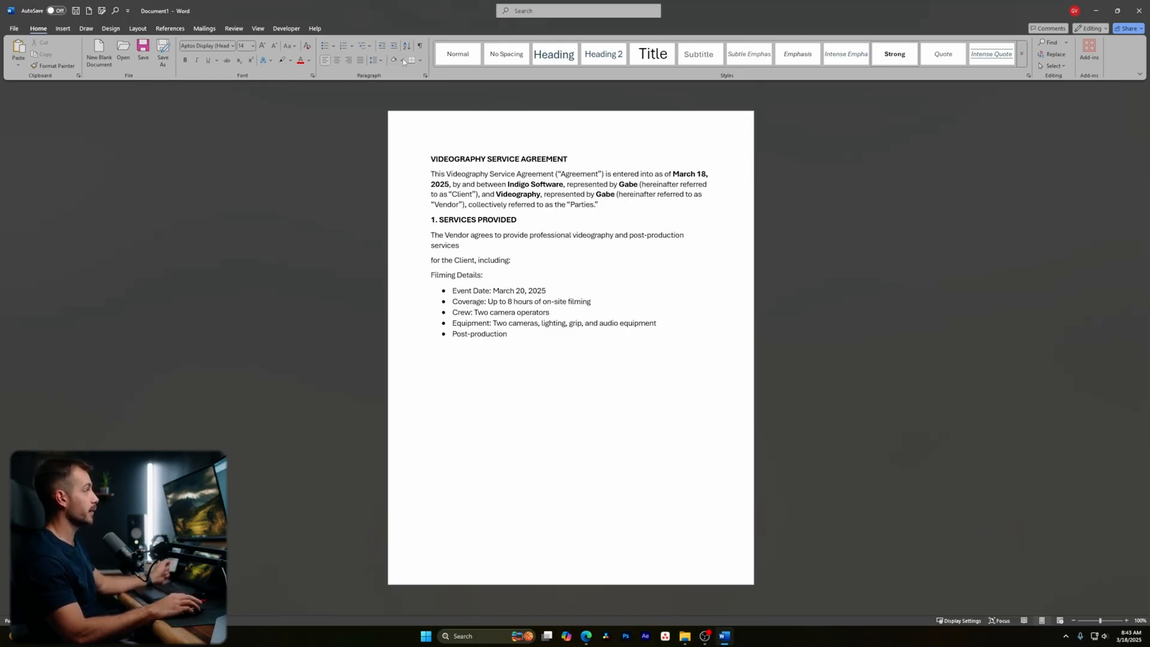
click(78, 76)
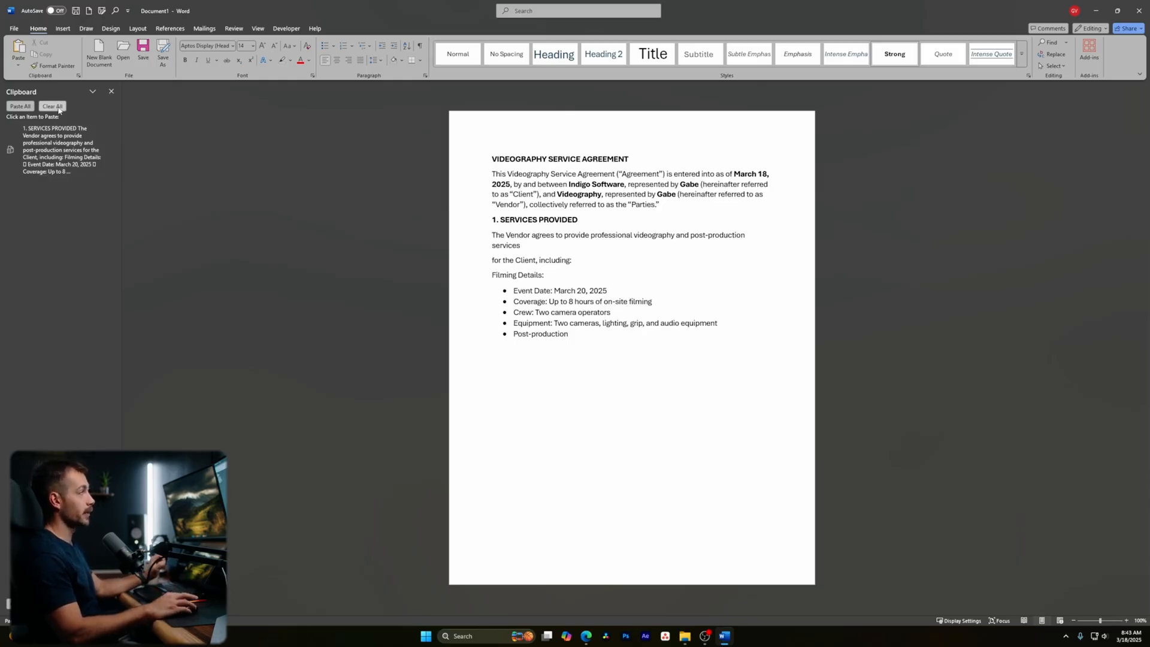
- Close the Clipboard pane and open the Navigation pane with Ctrl+F
click(111, 91)
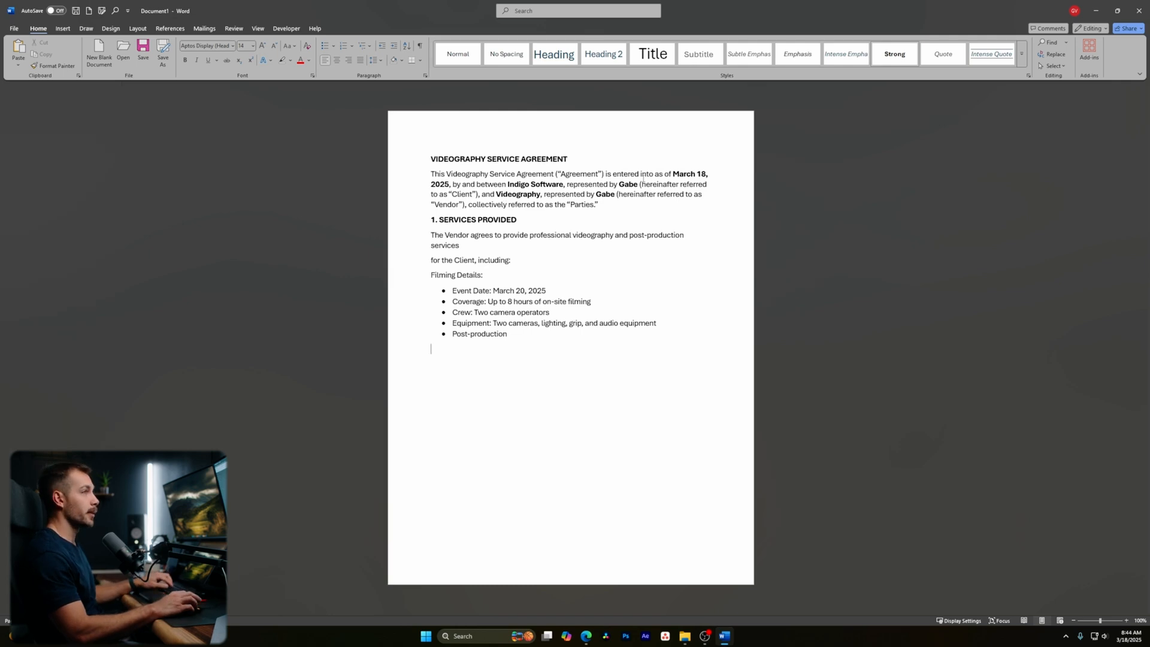
click(1056, 69)
click(1056, 67)
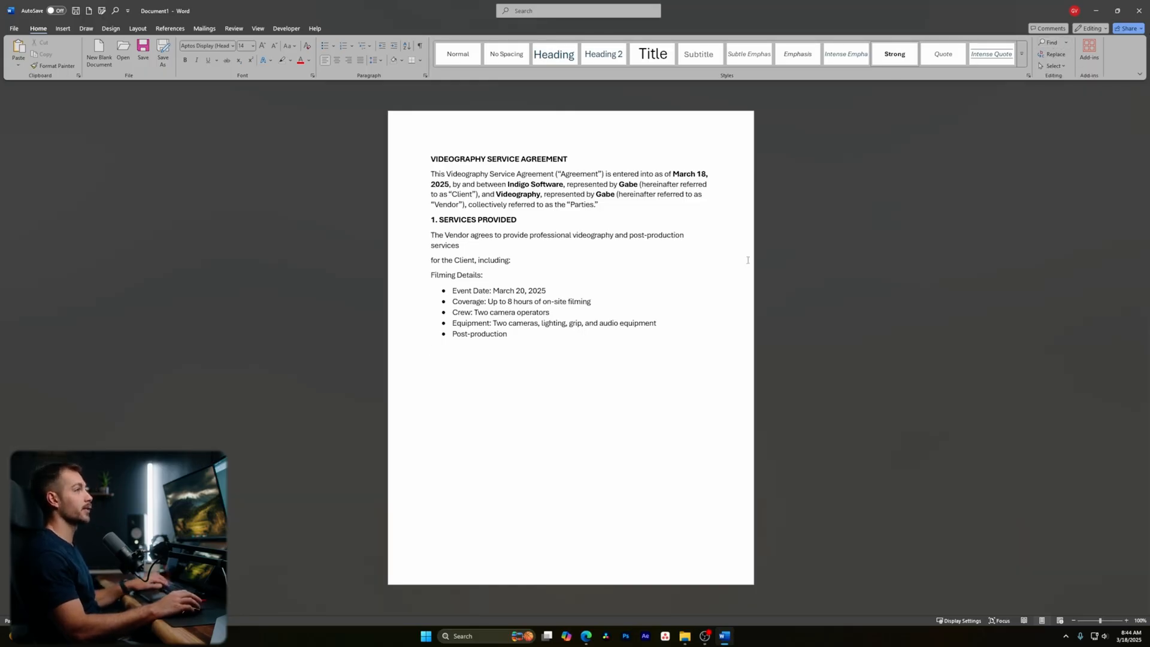
key(ctrl+f)
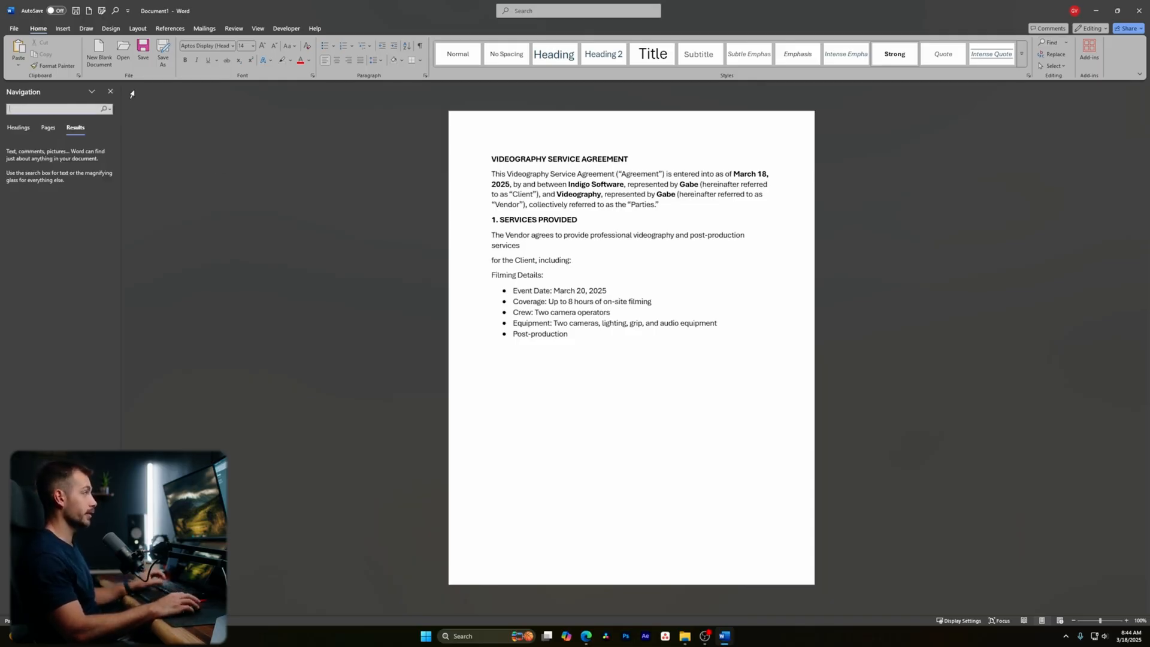
- Search the document for 'videography' and step through its four matches
text(videography)
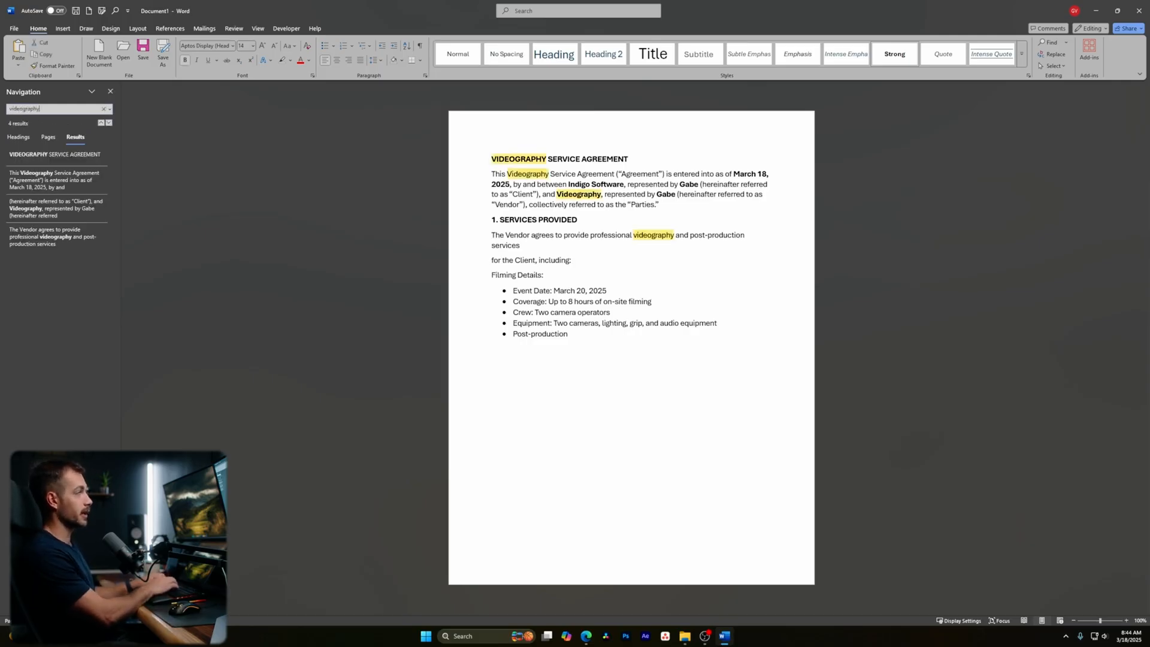
key(Return)
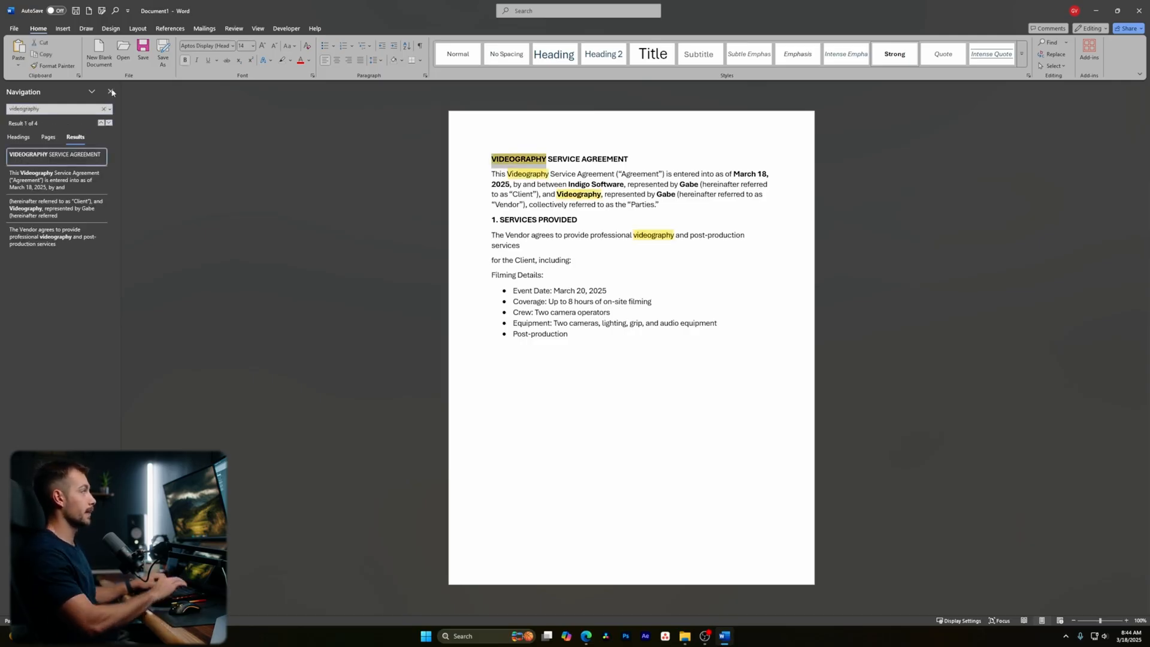
click(60, 182)
click(60, 211)
click(56, 237)
click(60, 210)
click(60, 180)
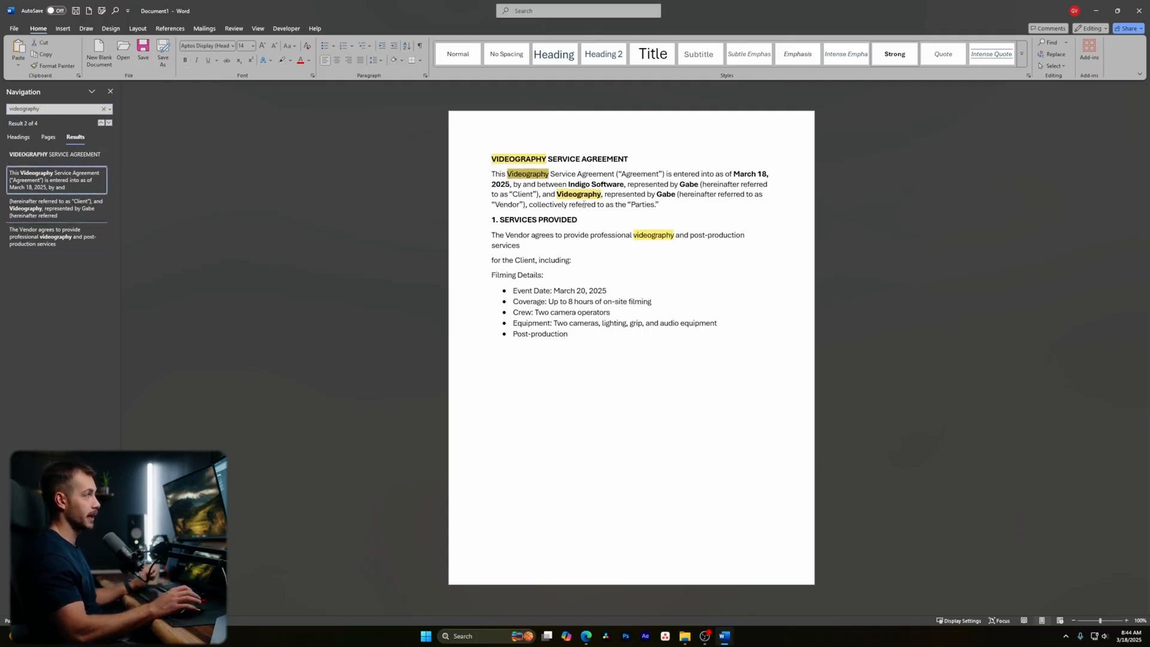
- Clear the search, close the Navigation pane, and add an empty unbulleted line below the list
click(105, 109)
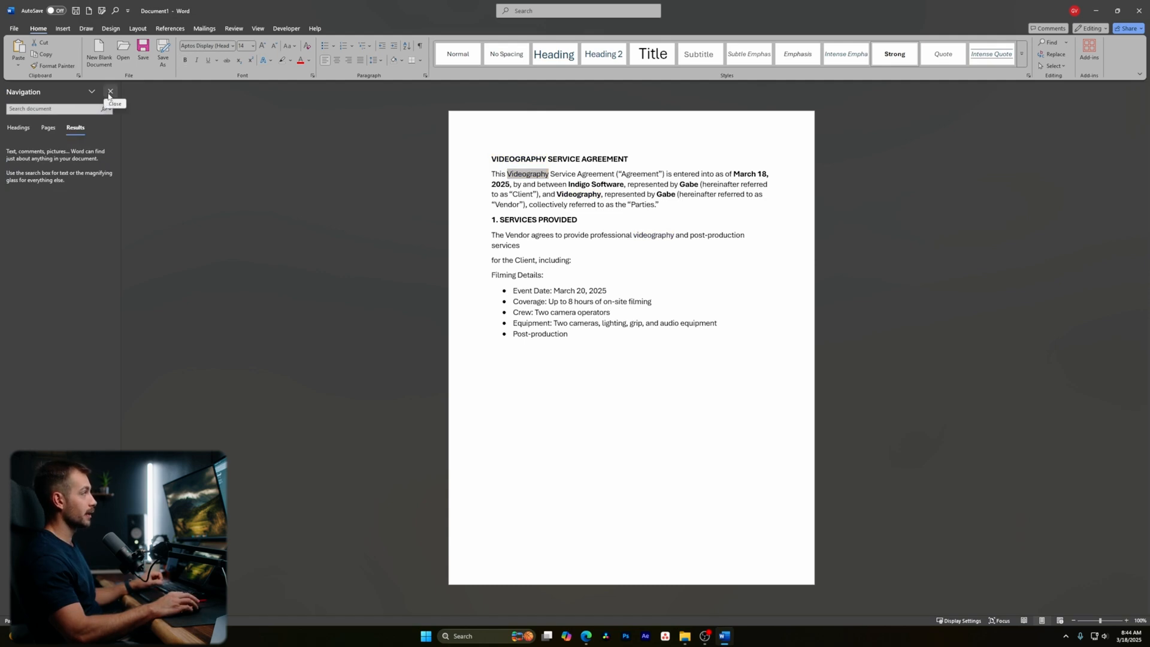
click(109, 91)
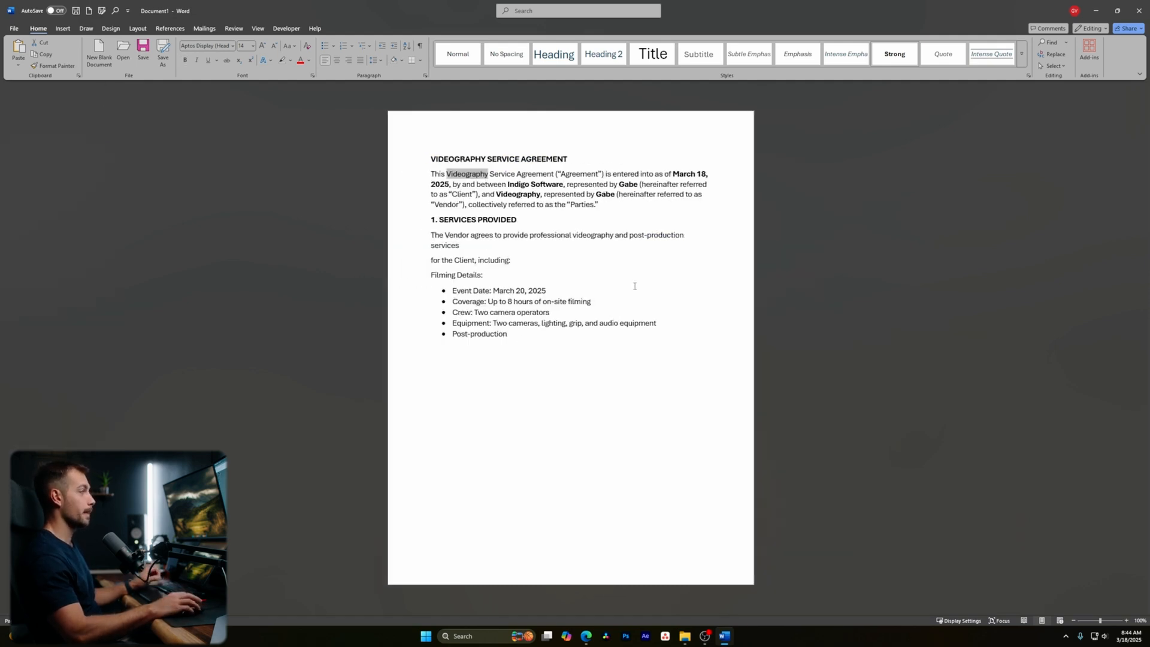
click(519, 339)
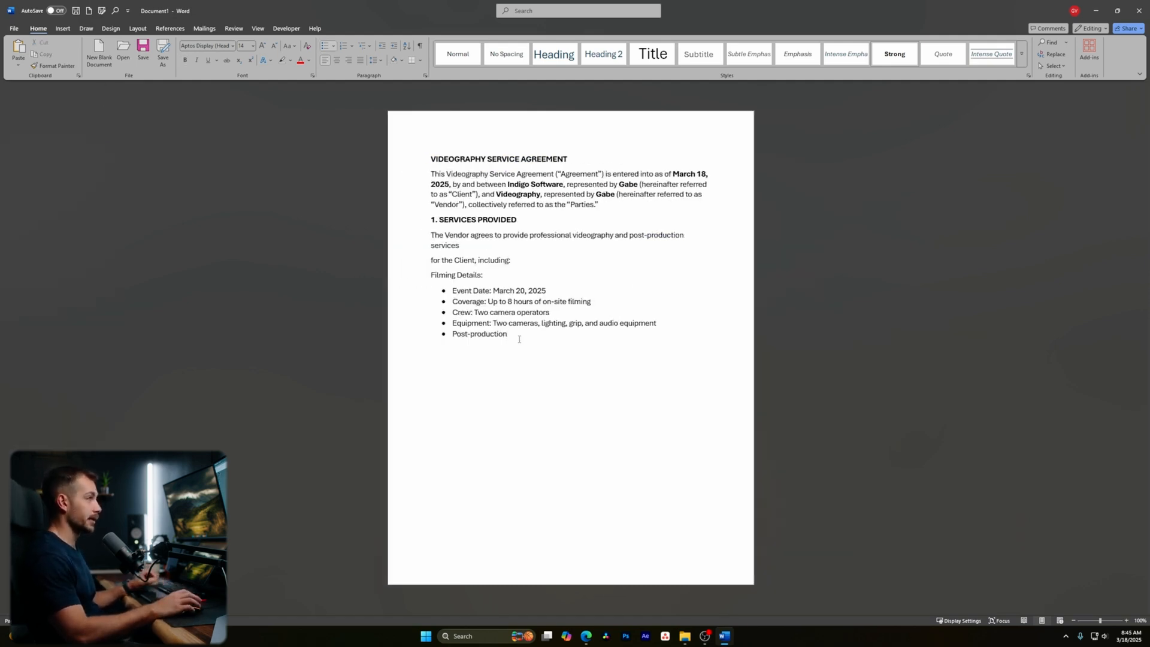
key(Return)
key(Return)
click(63, 29)
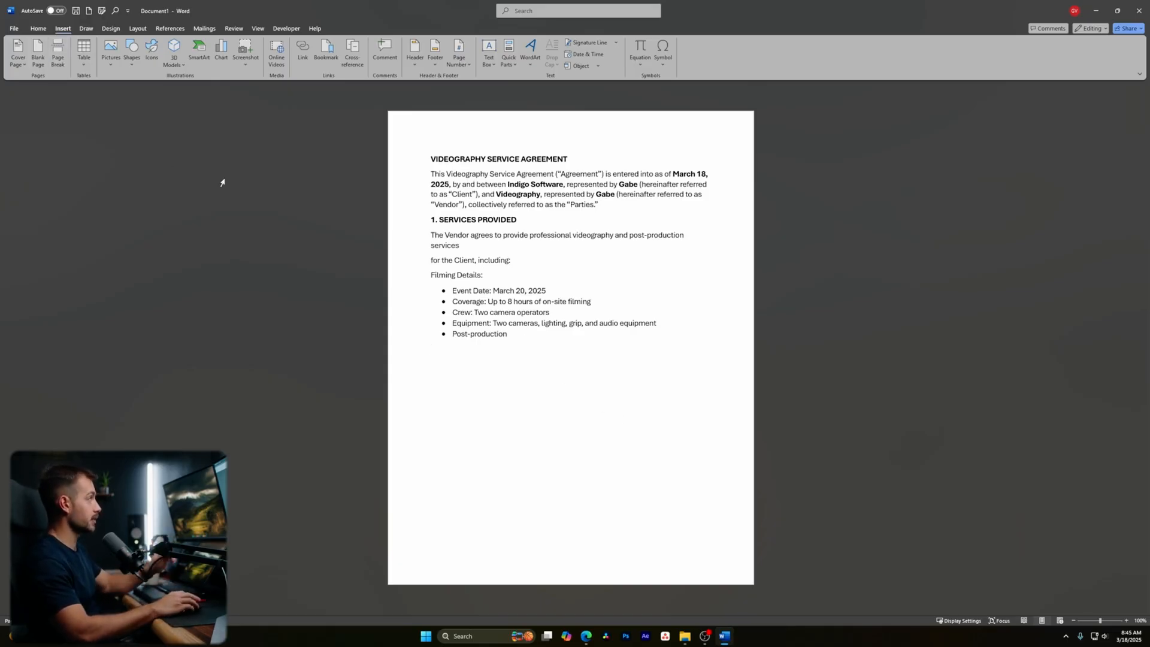
- Add then remove a page break after the list, and open the Table size grid
click(57, 53)
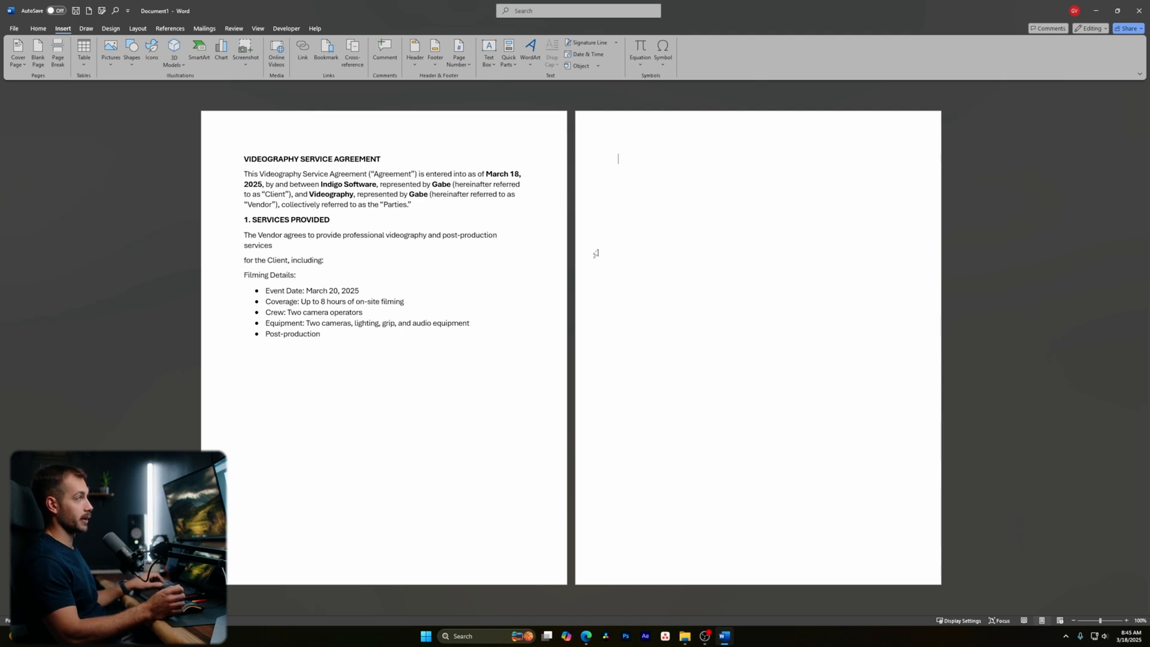
key(BackSpace)
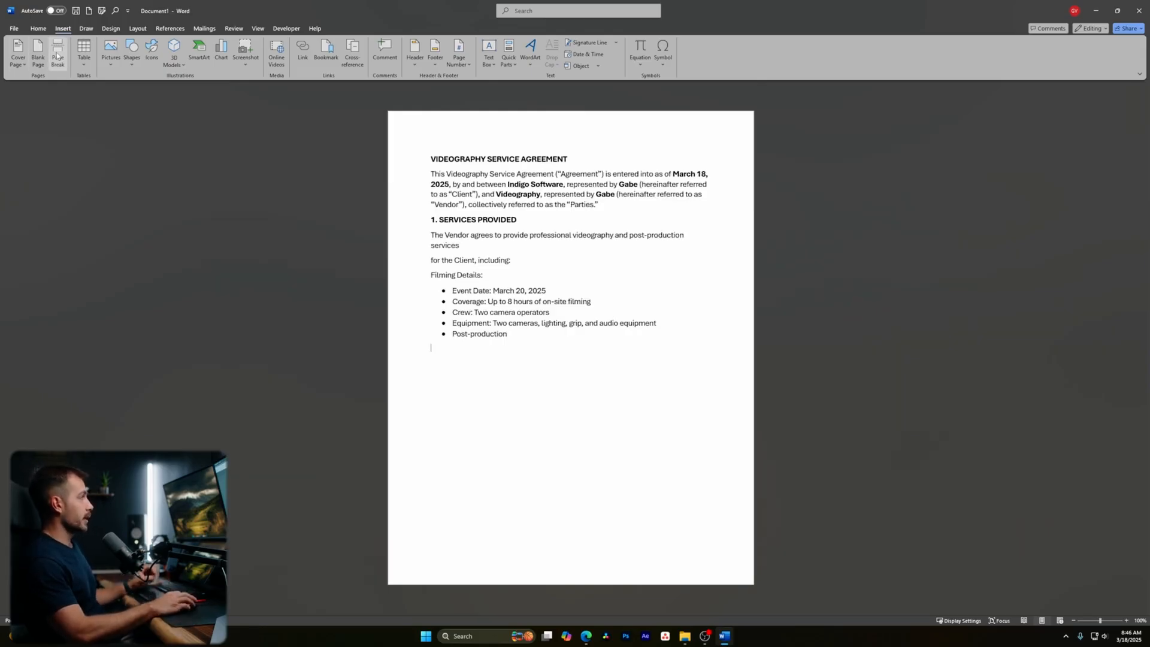
click(86, 56)
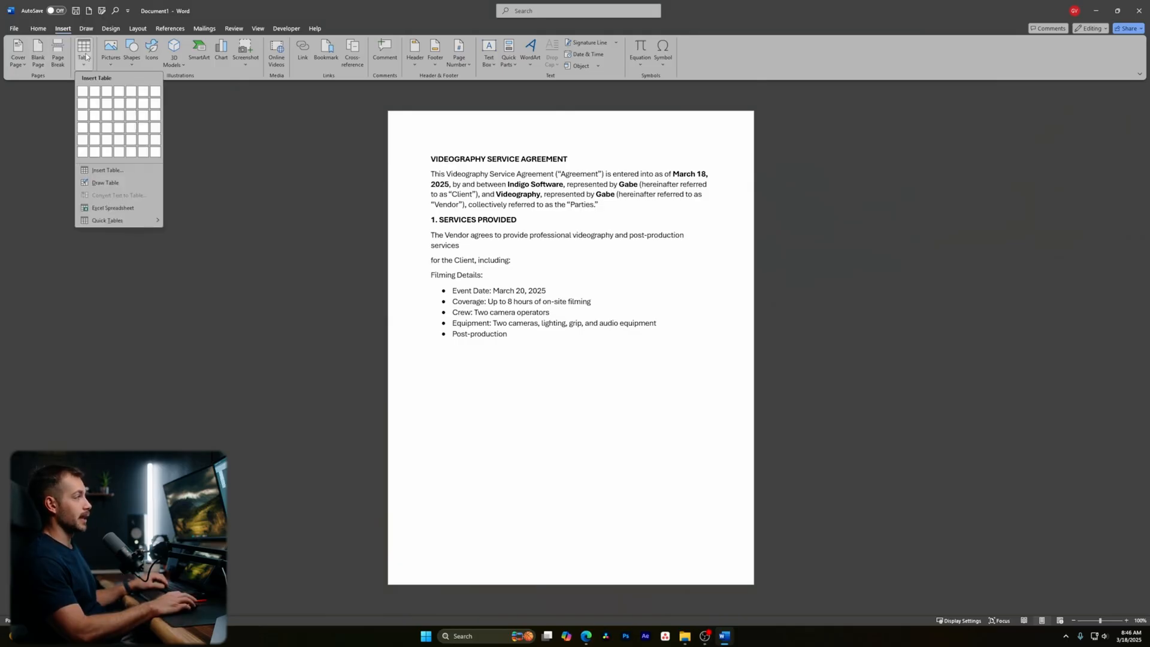
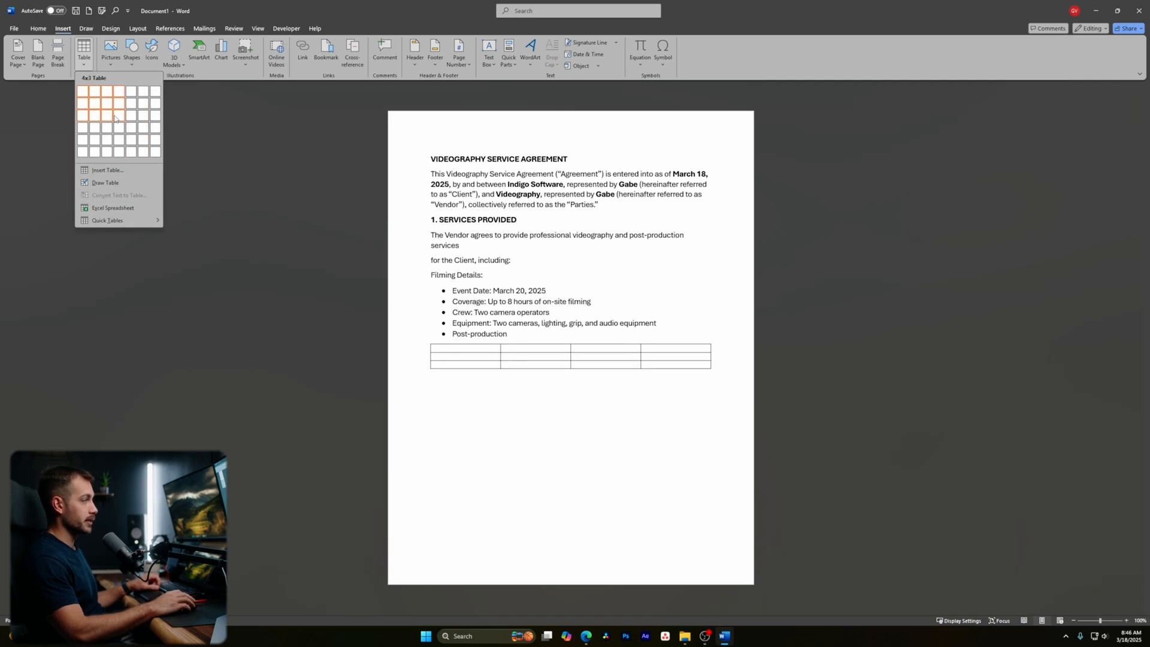
- Browse the picture, shape and stock icon options, then close Stock Images without inserting anything
click(109, 63)
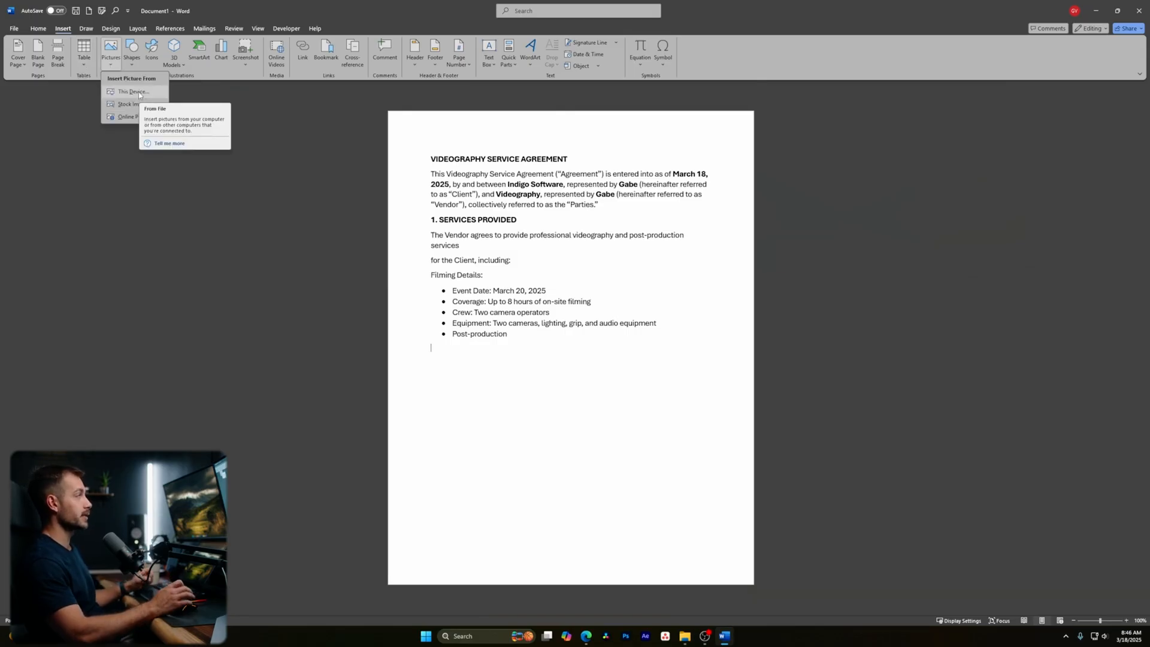
click(131, 60)
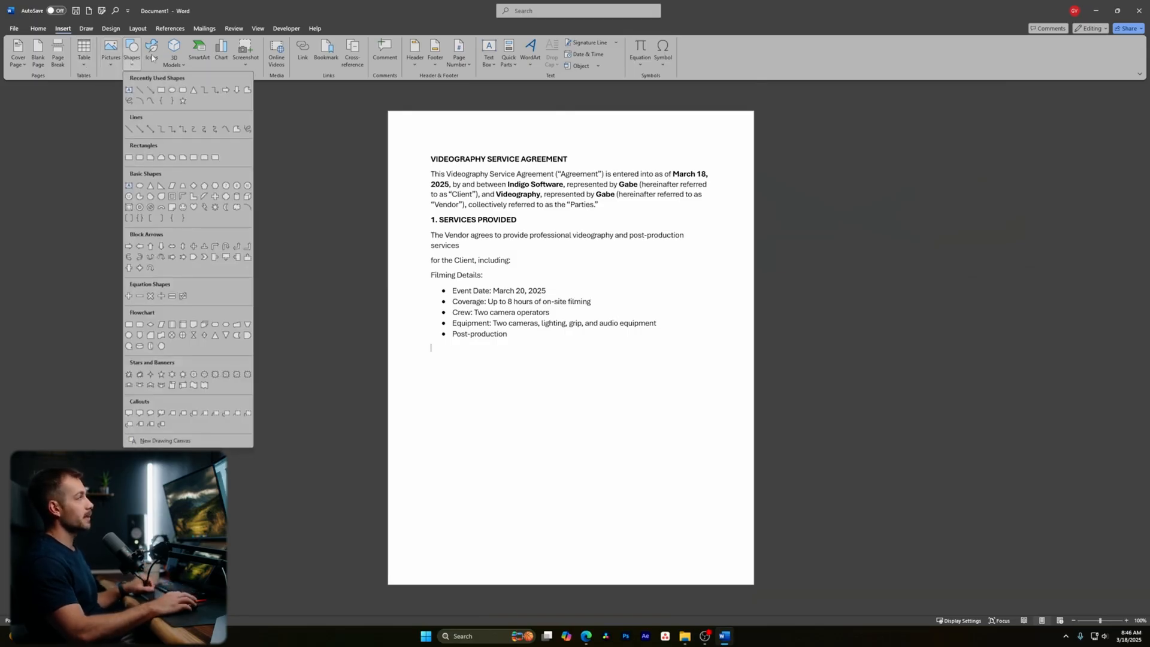
click(152, 57)
scroll(536, 373, up, 5)
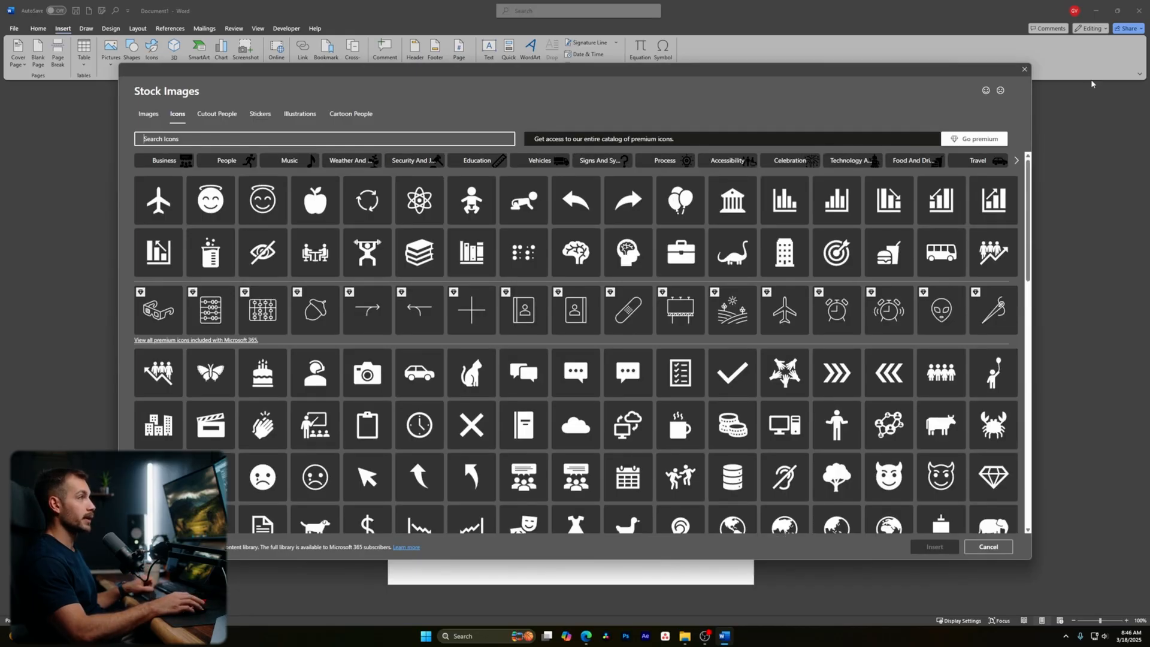
click(1024, 70)
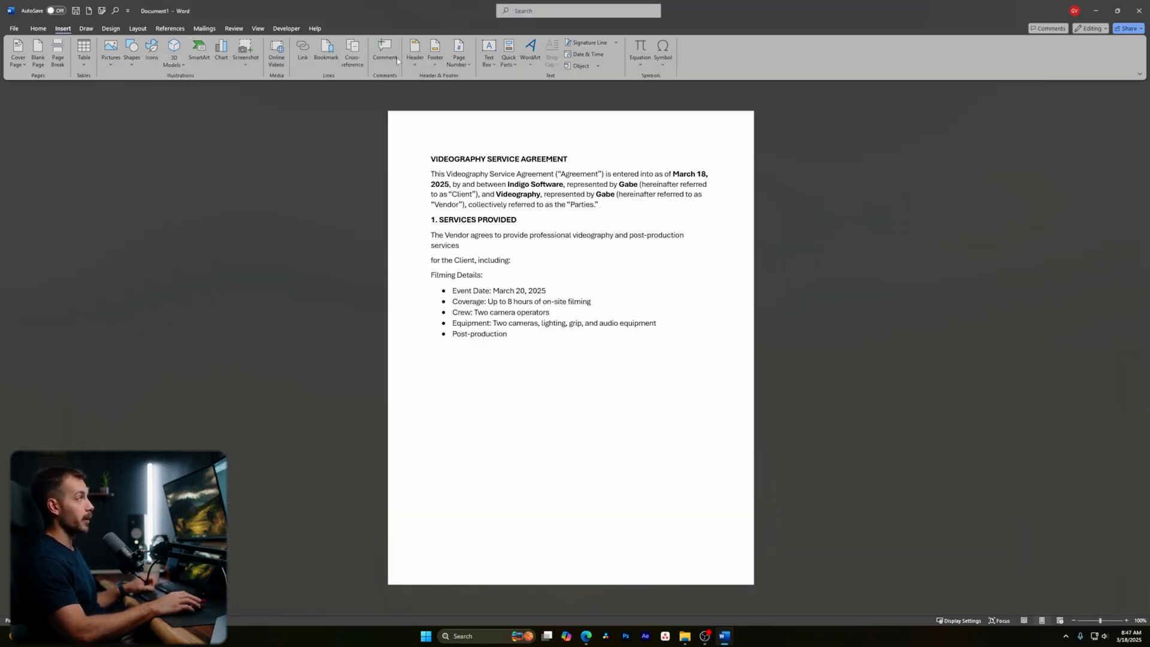
- Insert the photo 000003560029.jpg from this device and shrink it proportionally
click(112, 60)
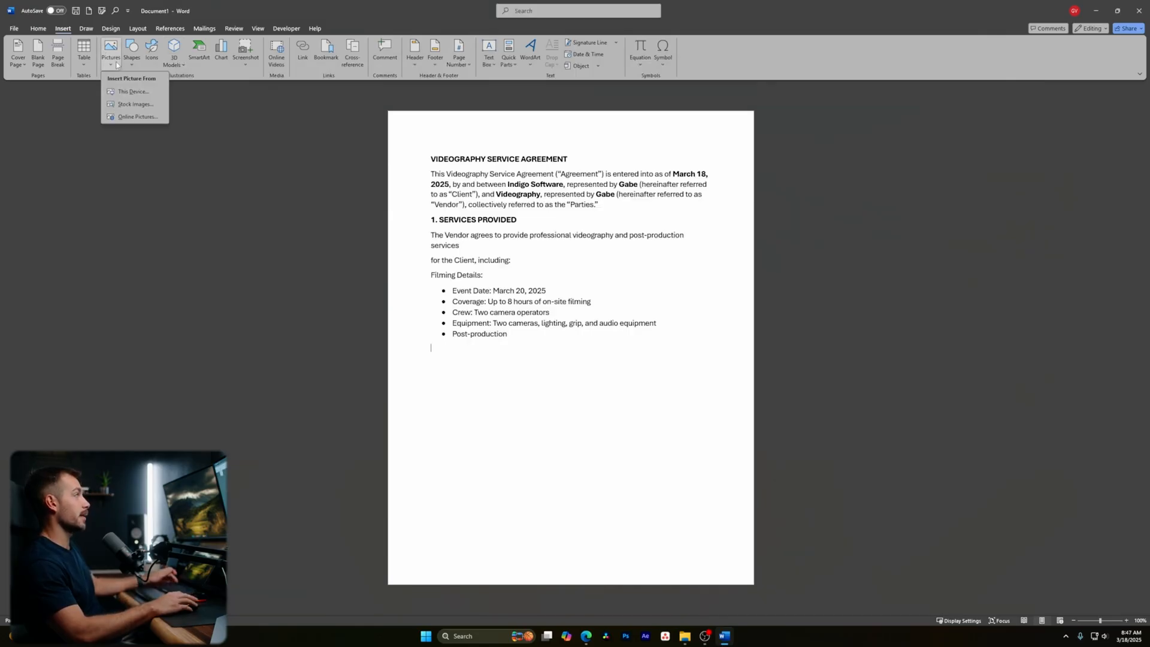
click(124, 92)
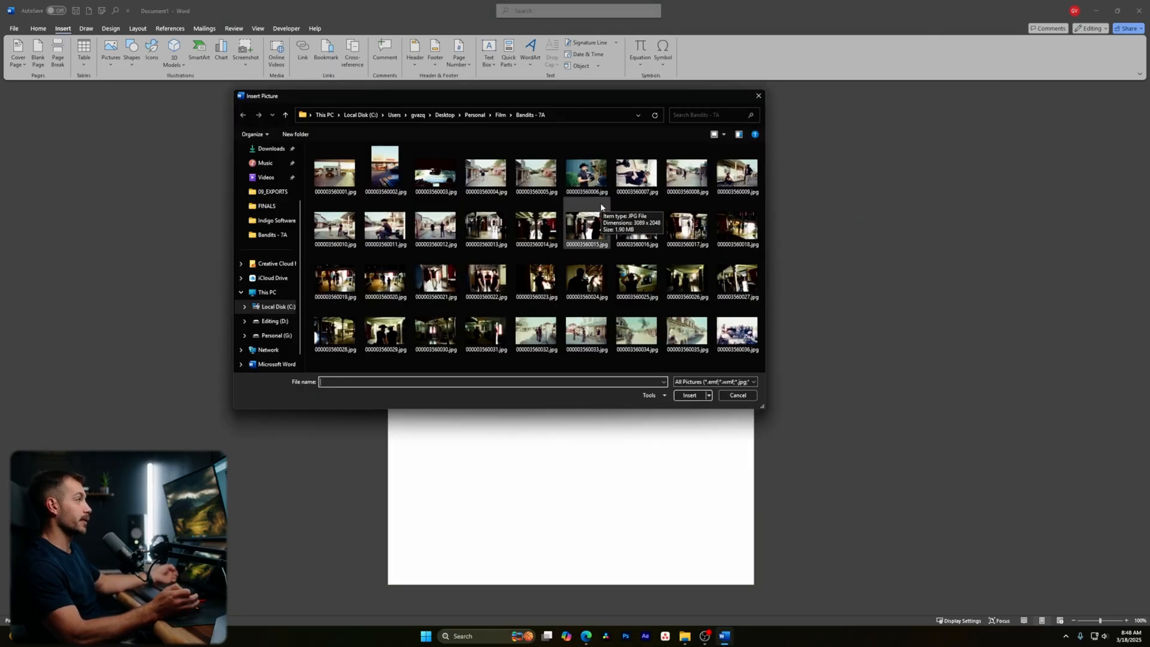
click(389, 337)
click(689, 394)
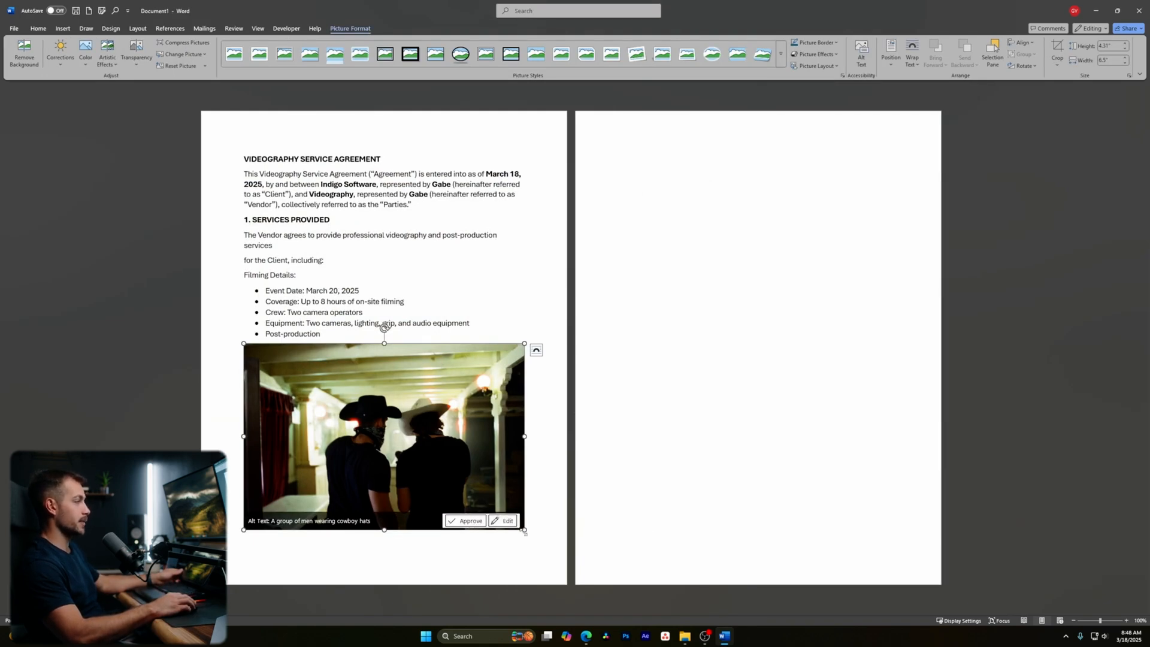
drag(386, 530, 568, 457)
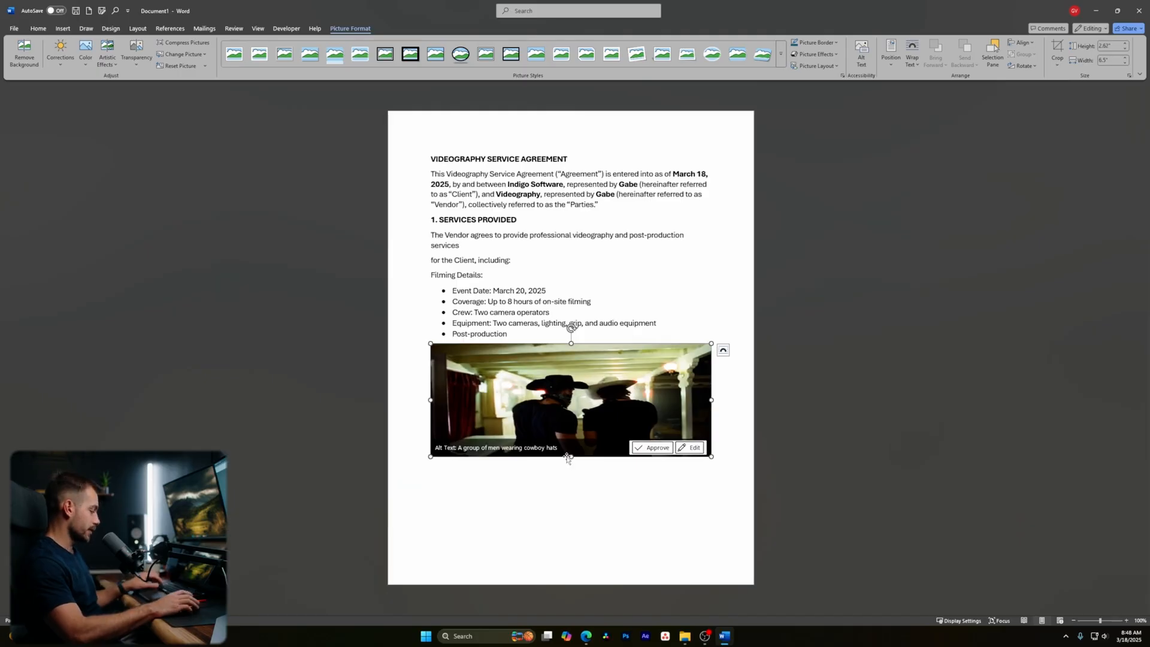
key(ctrl+z)
drag(526, 530, 372, 347)
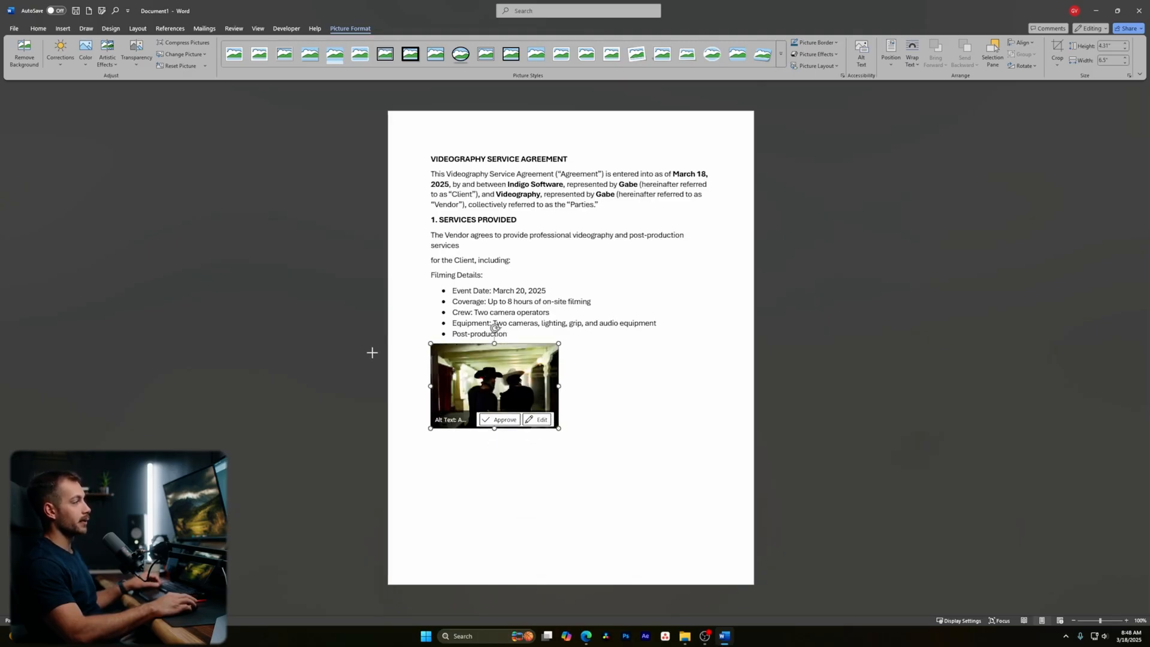
- Open the photo's Alt Text, undo and retry the resize, then delete the photo
click(507, 421)
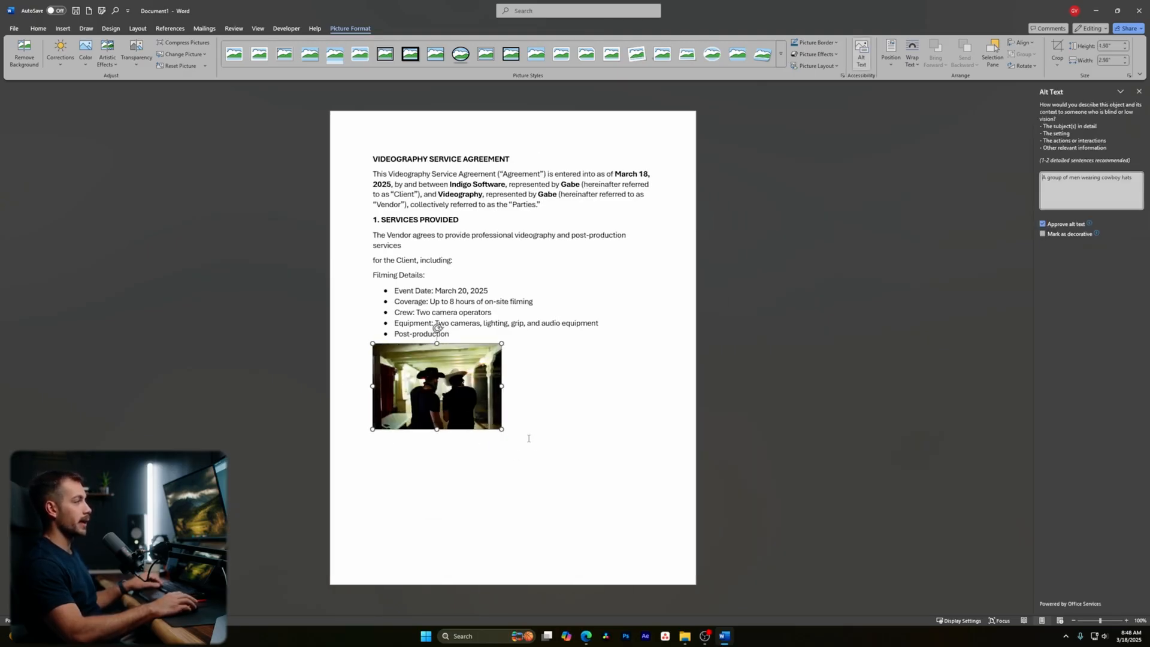
key(ctrl+z)
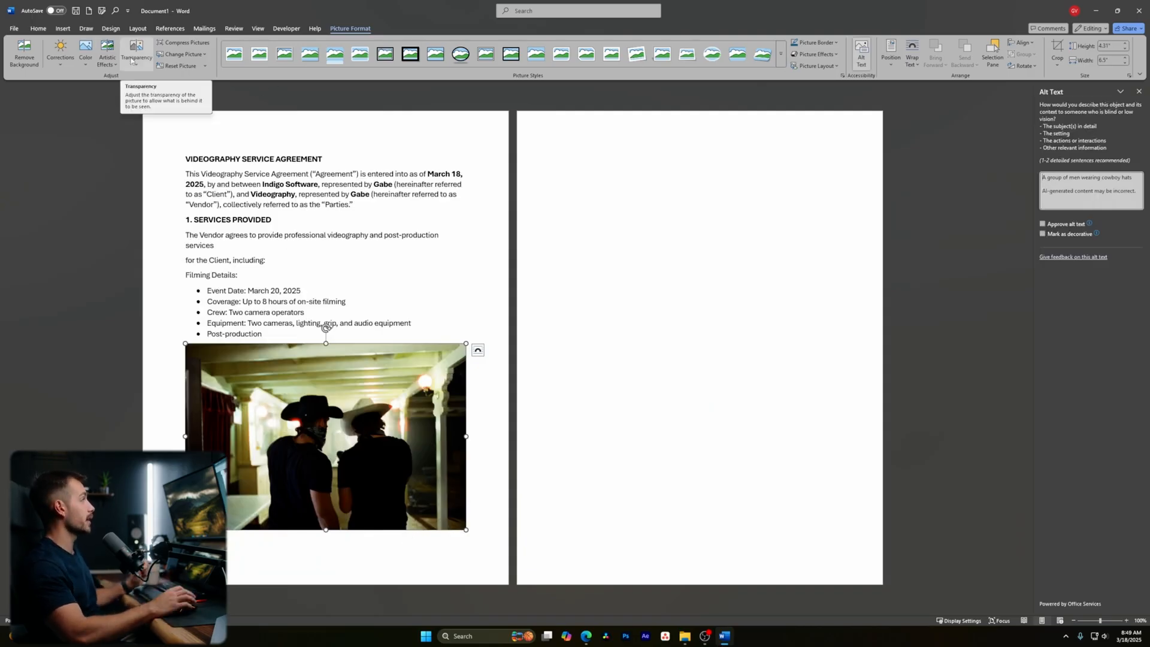
click(58, 64)
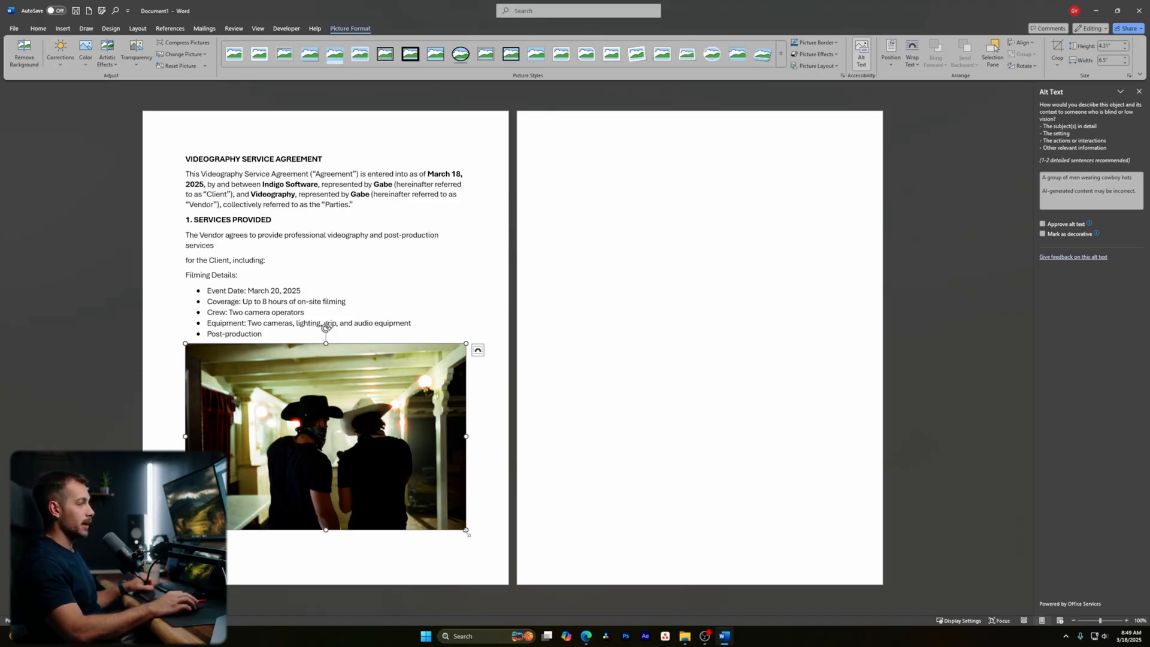
drag(466, 529, 309, 360)
click(547, 419)
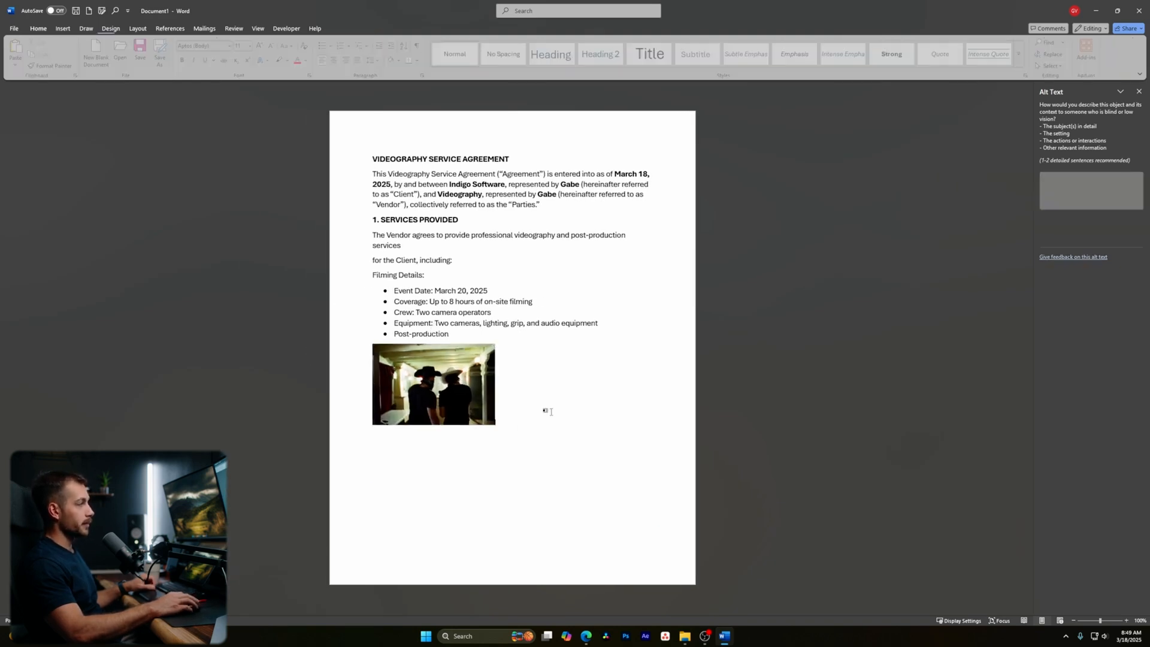
click(471, 375)
drag(427, 376, 570, 389)
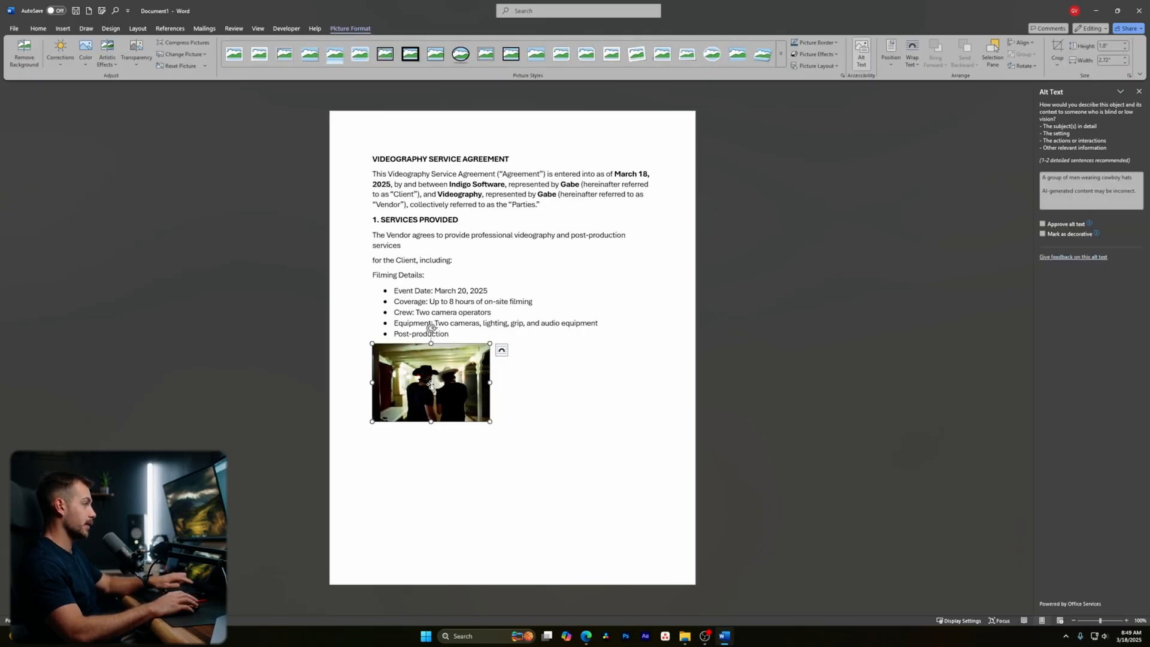
key(Delete)
click(63, 28)
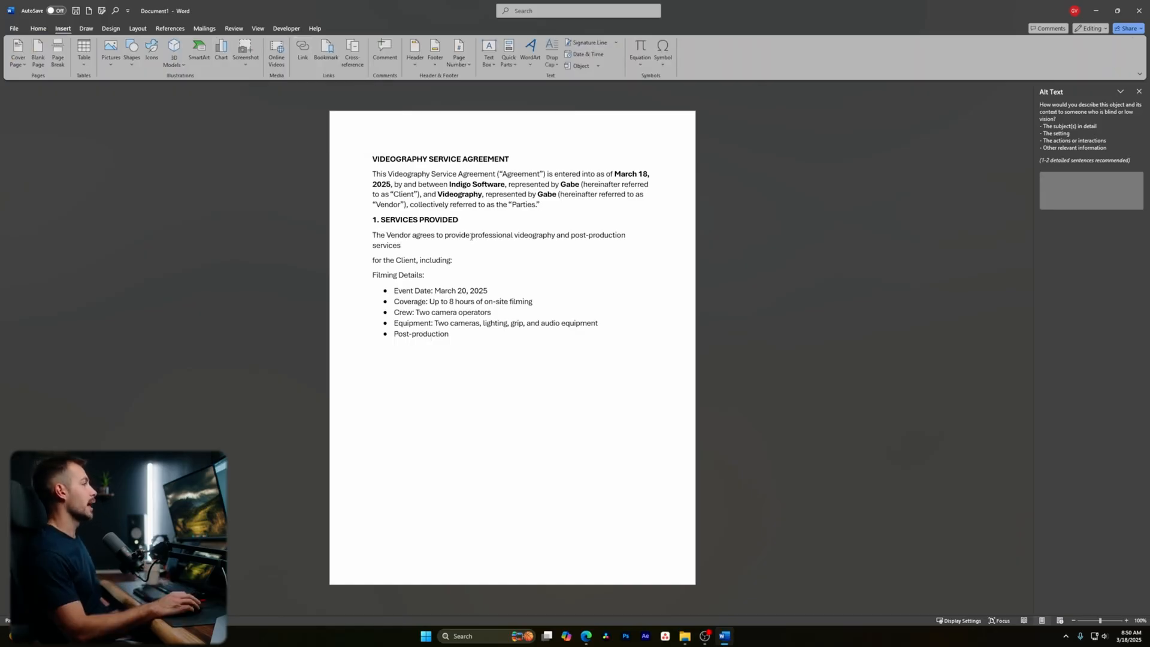
- Hyperlink 'professional videography and post-production services' to the pasted web address and recheck the link
drag(472, 238, 401, 246)
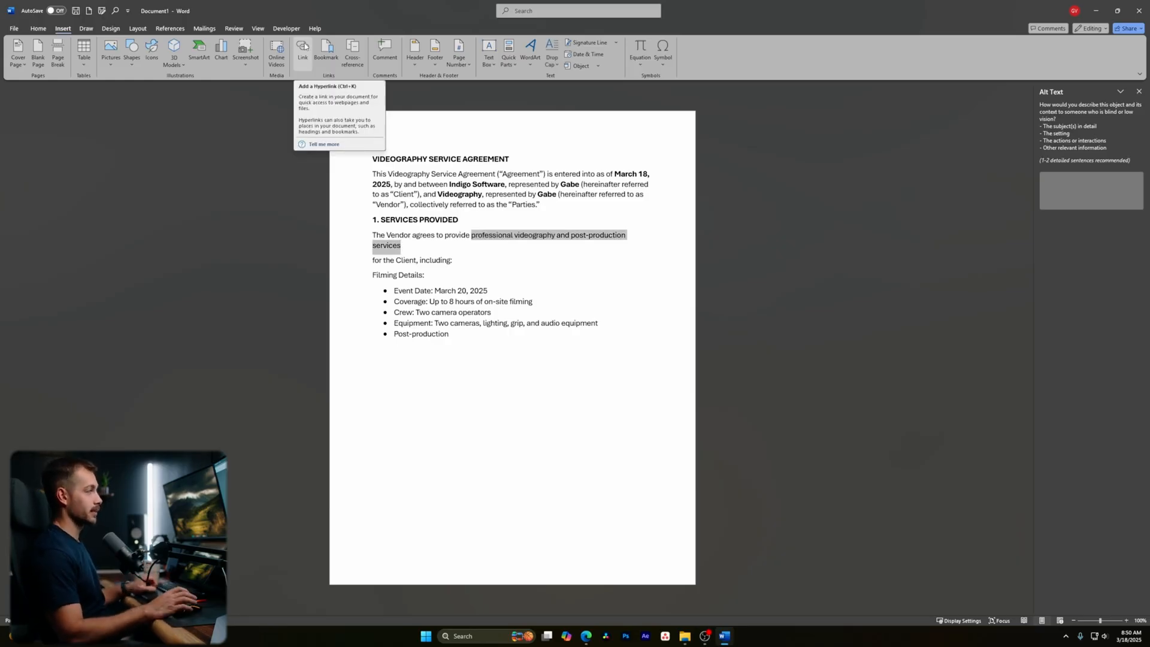
drag(402, 247, 472, 240)
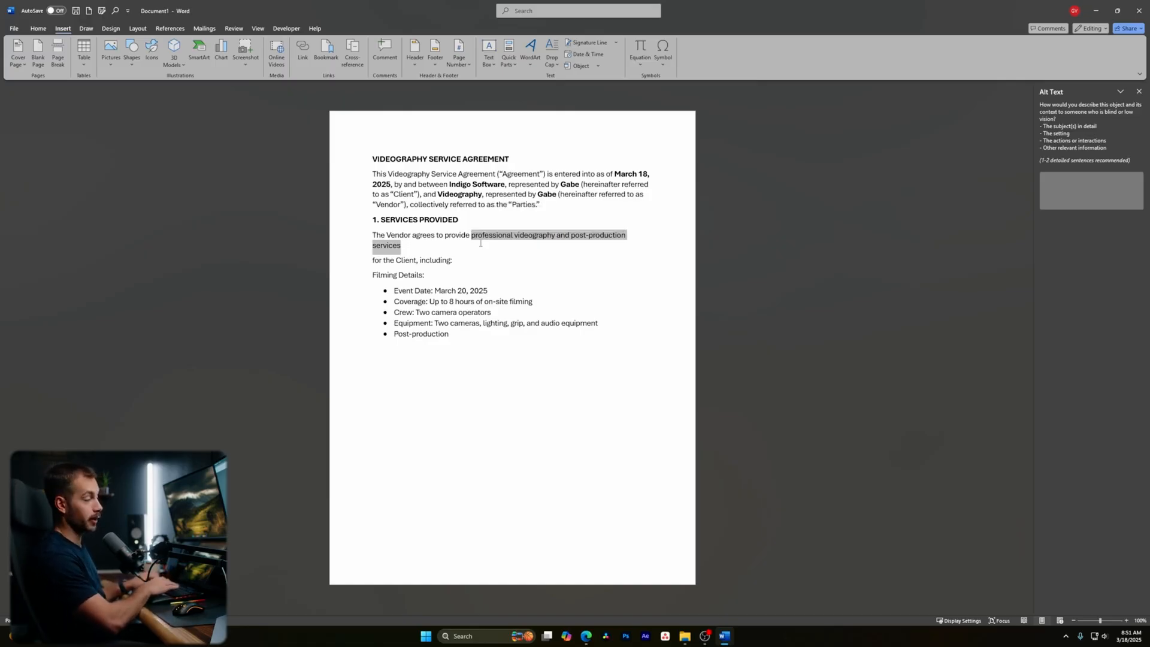
key(ctrl+k)
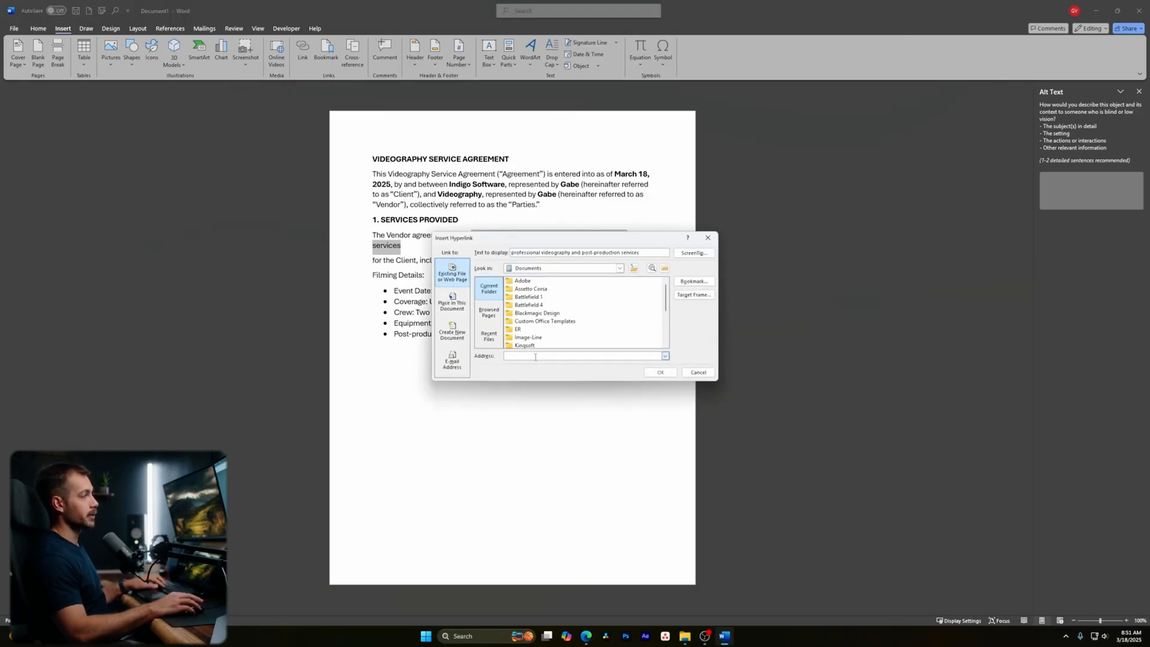
key(ctrl+v)
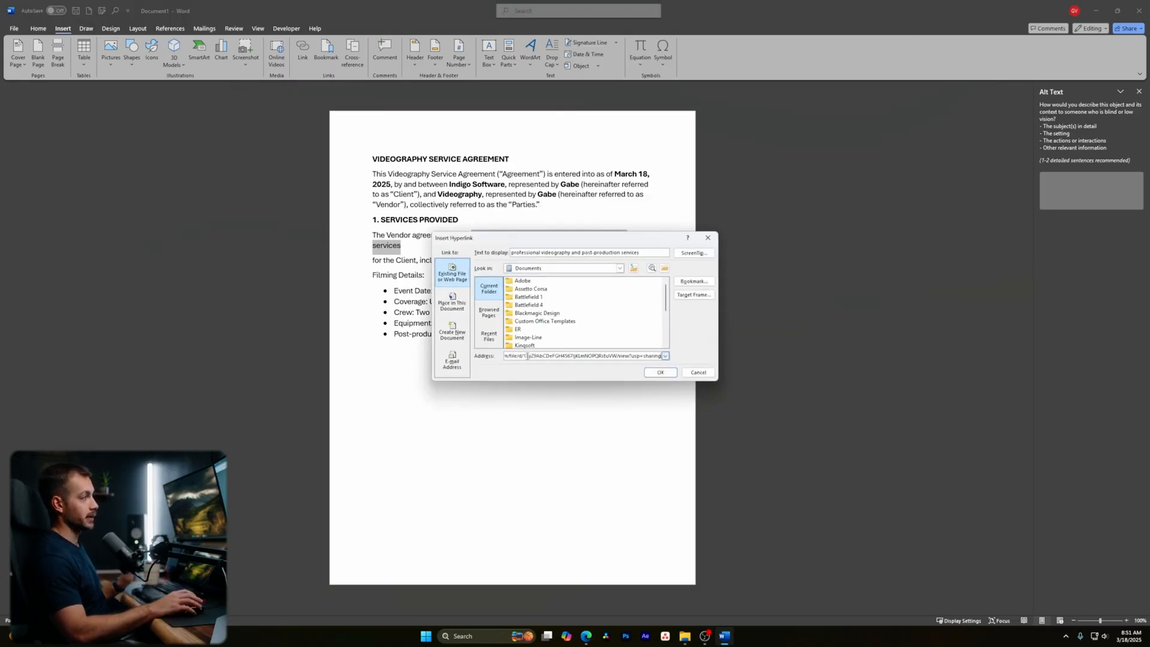
click(660, 372)
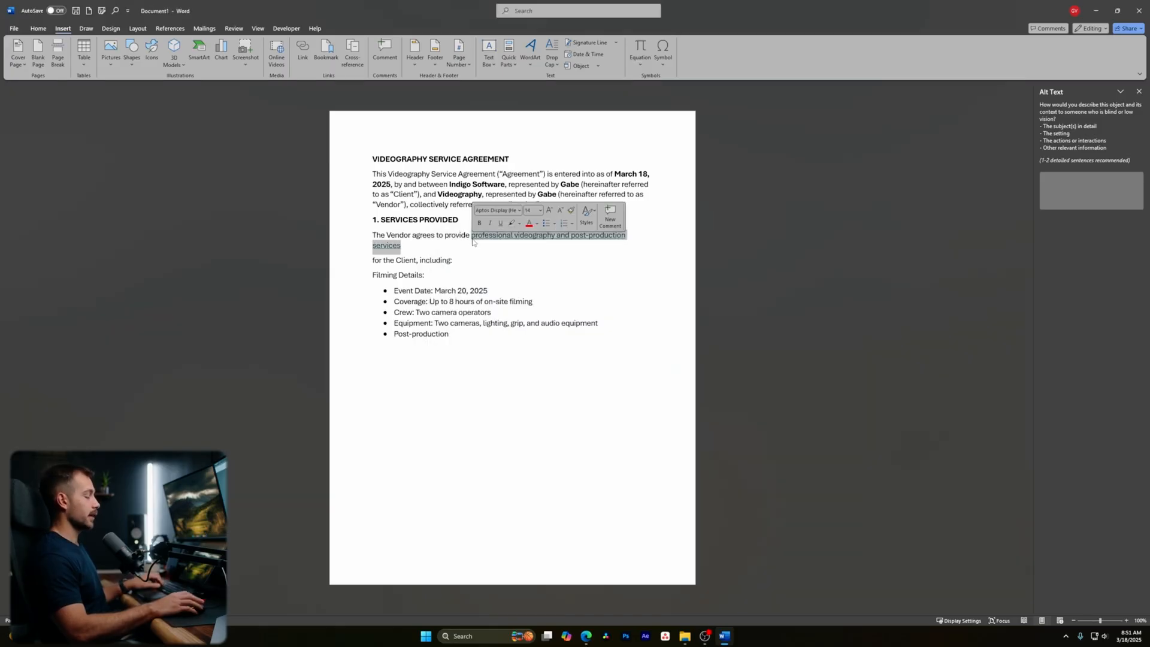
key(ctrl+k)
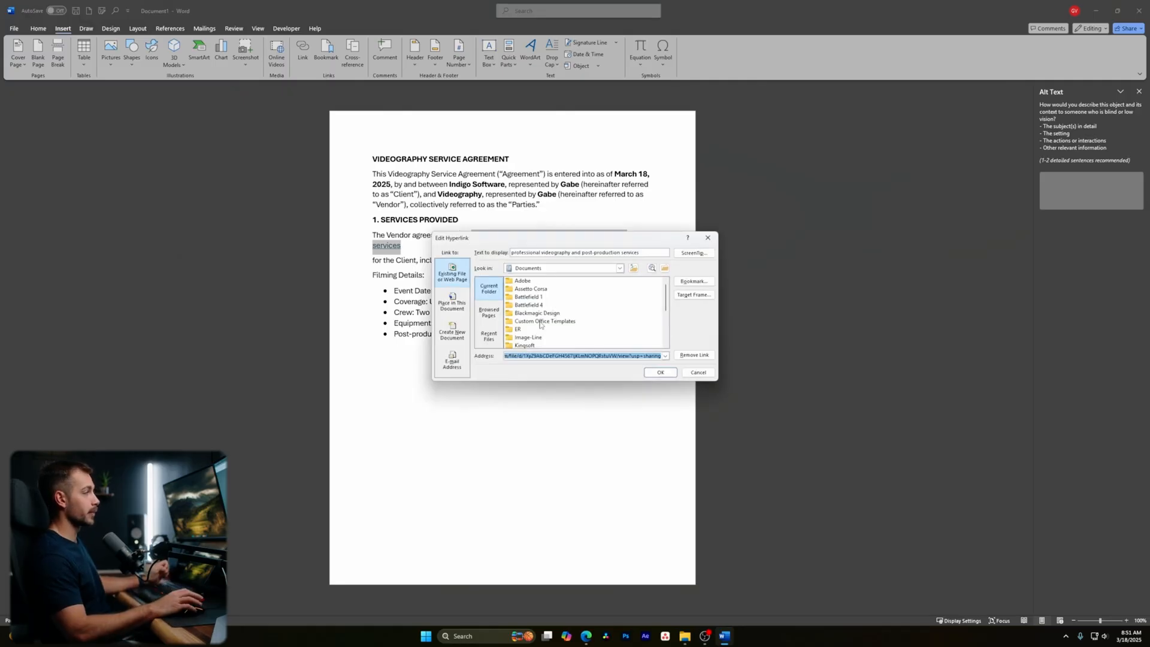
click(699, 372)
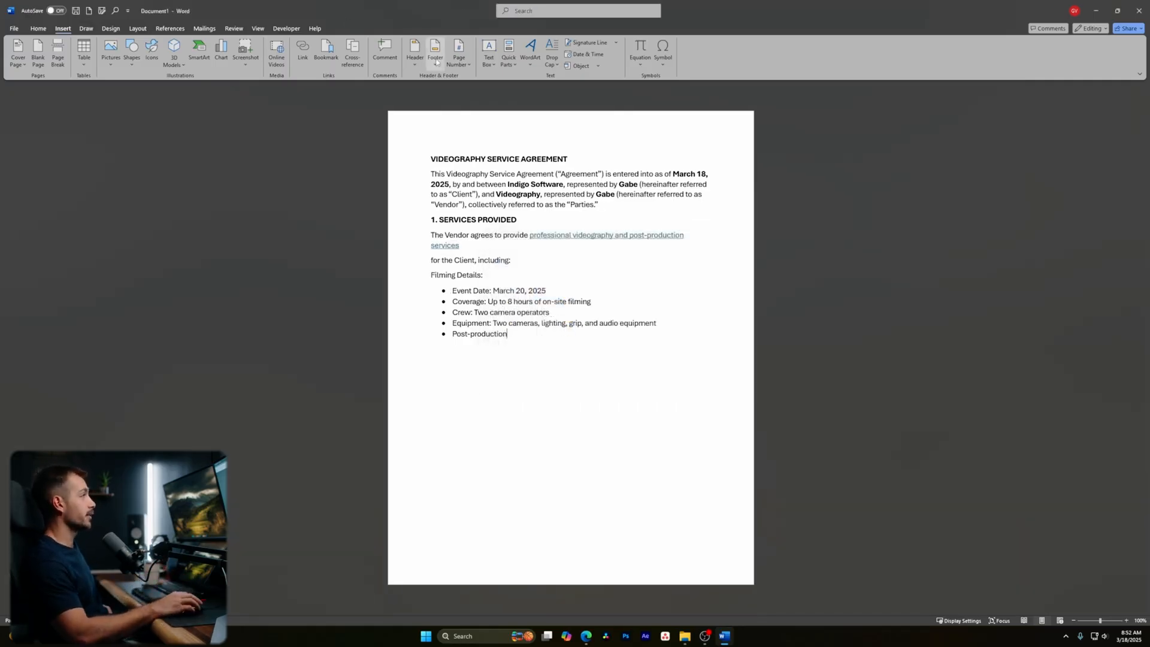
- Insert a Plain Number 3 page number at the bottom of the page and return to the body text
click(462, 66)
mouse_move(496, 93)
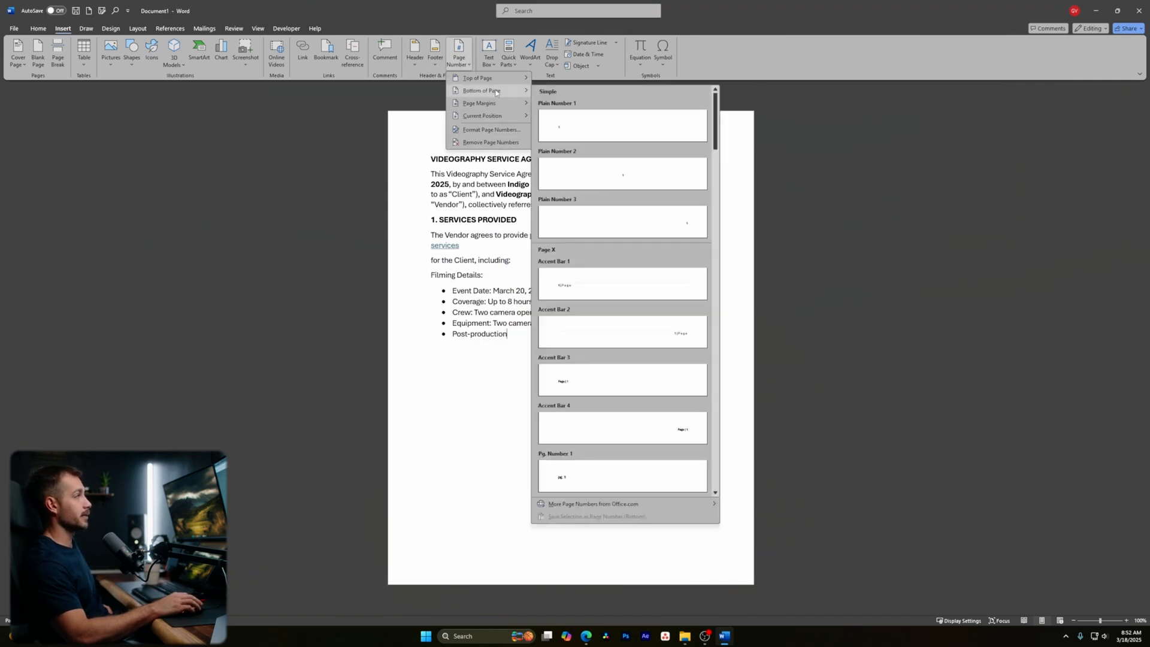
click(605, 222)
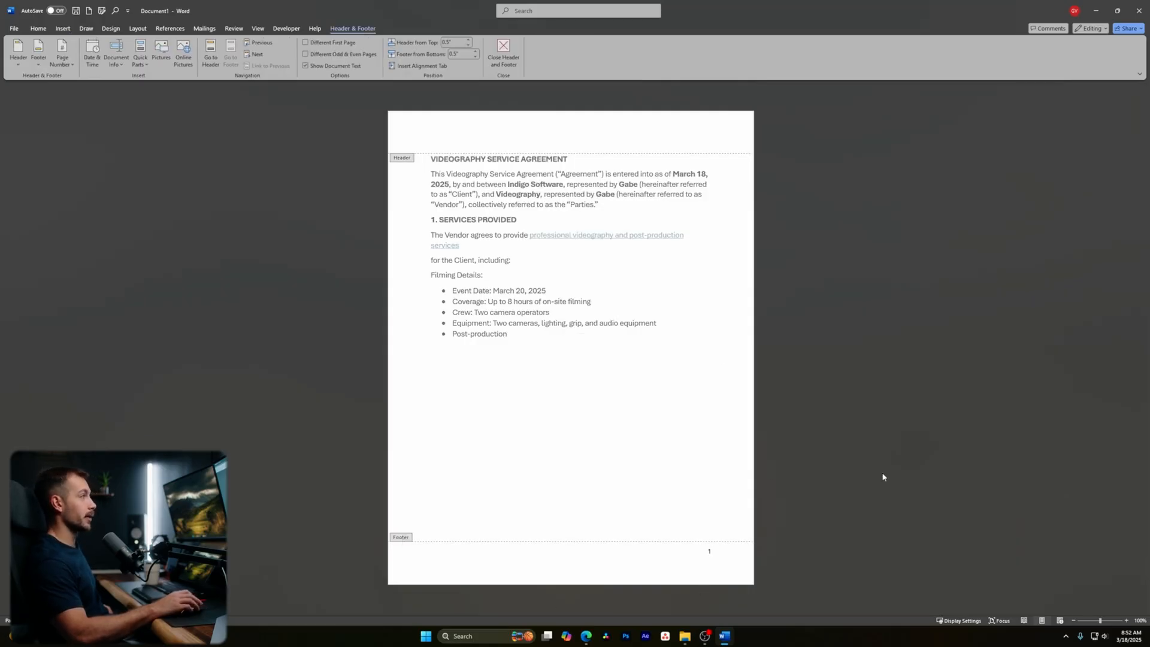
double_click(573, 307)
drag(593, 304, 488, 303)
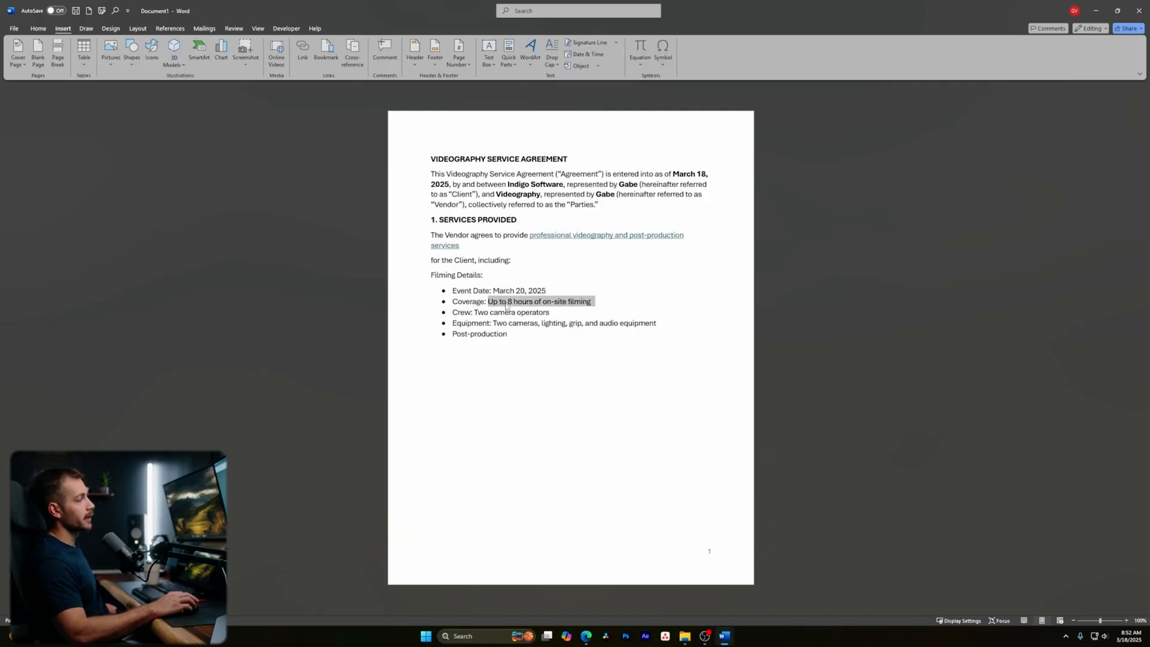
- Post the comment 'We only need 6 hours of coverage' on the coverage line
click(384, 51)
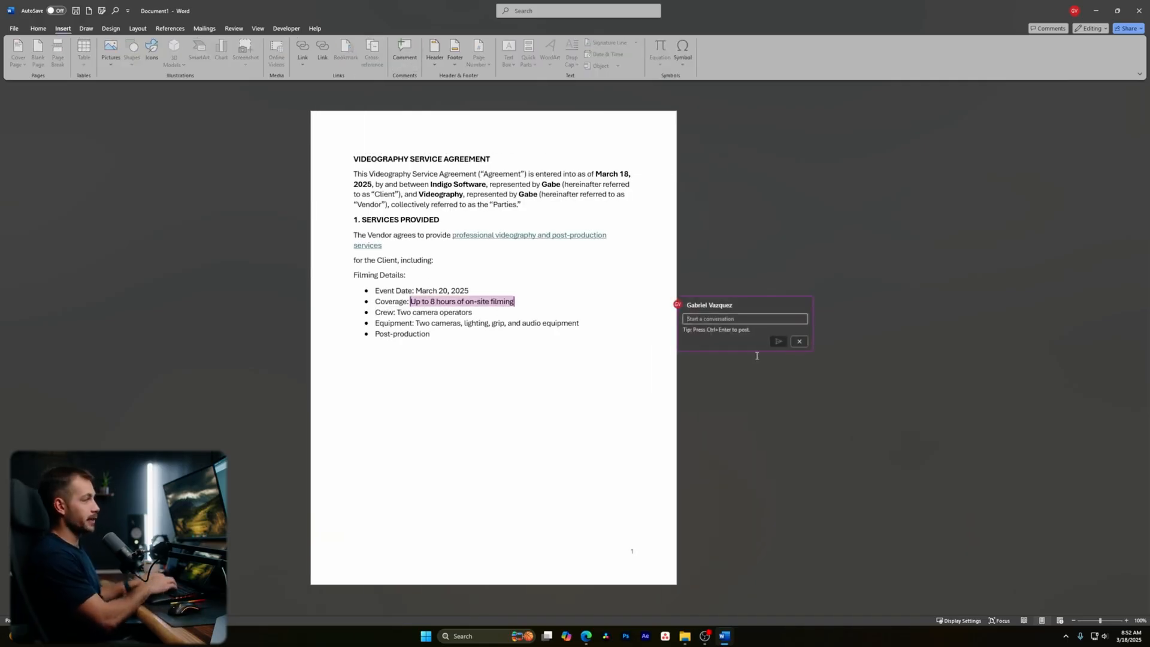
text(We only need 6 hours of coverage)
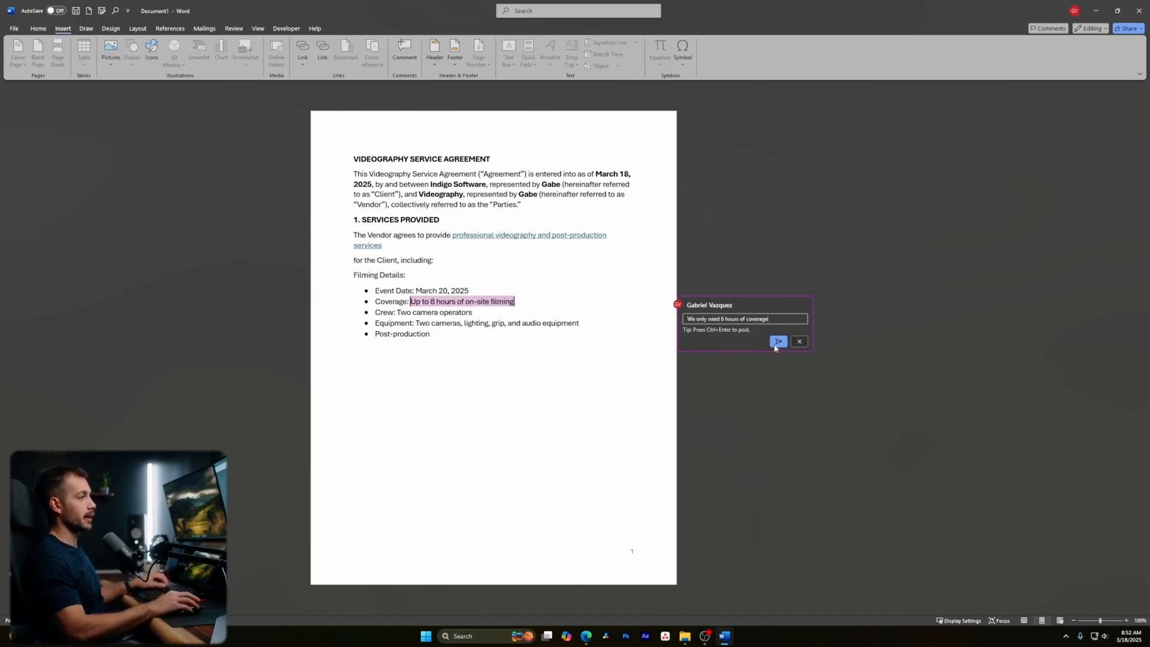
click(778, 342)
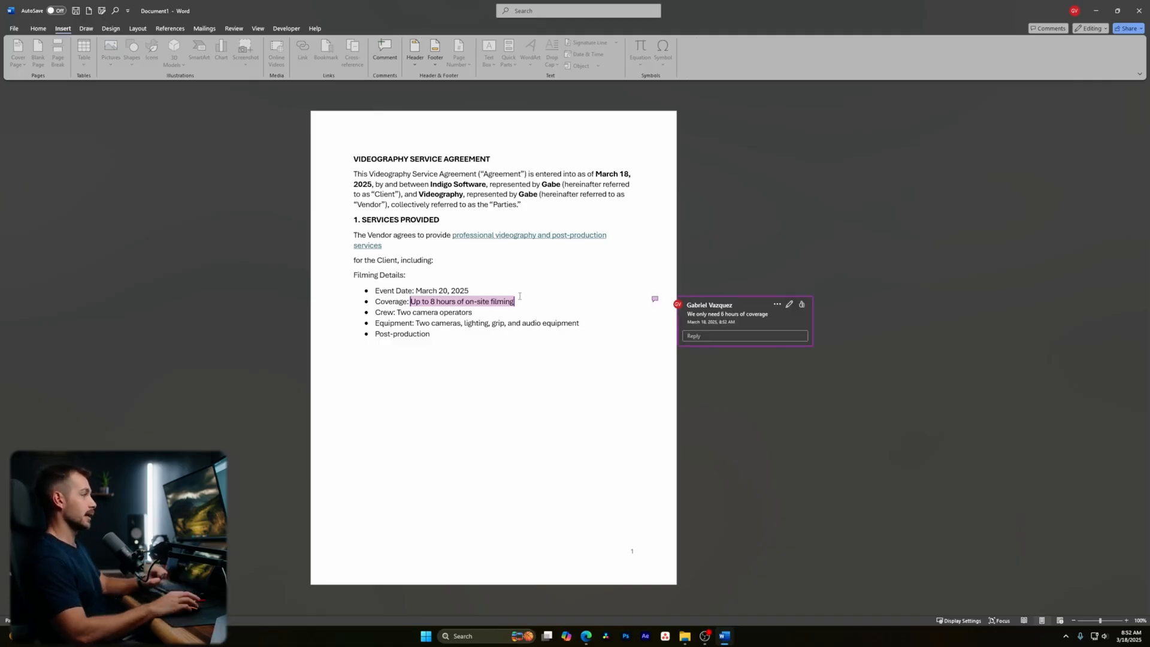
click(431, 340)
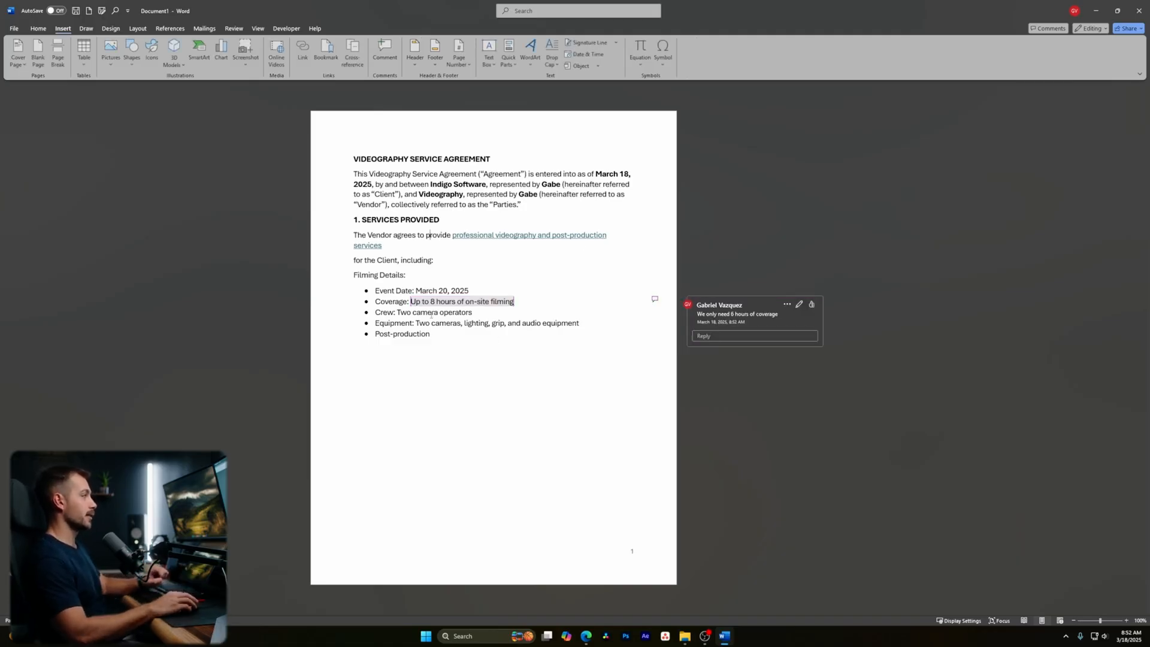
- Like the coverage comment, then delete its thread
click(644, 306)
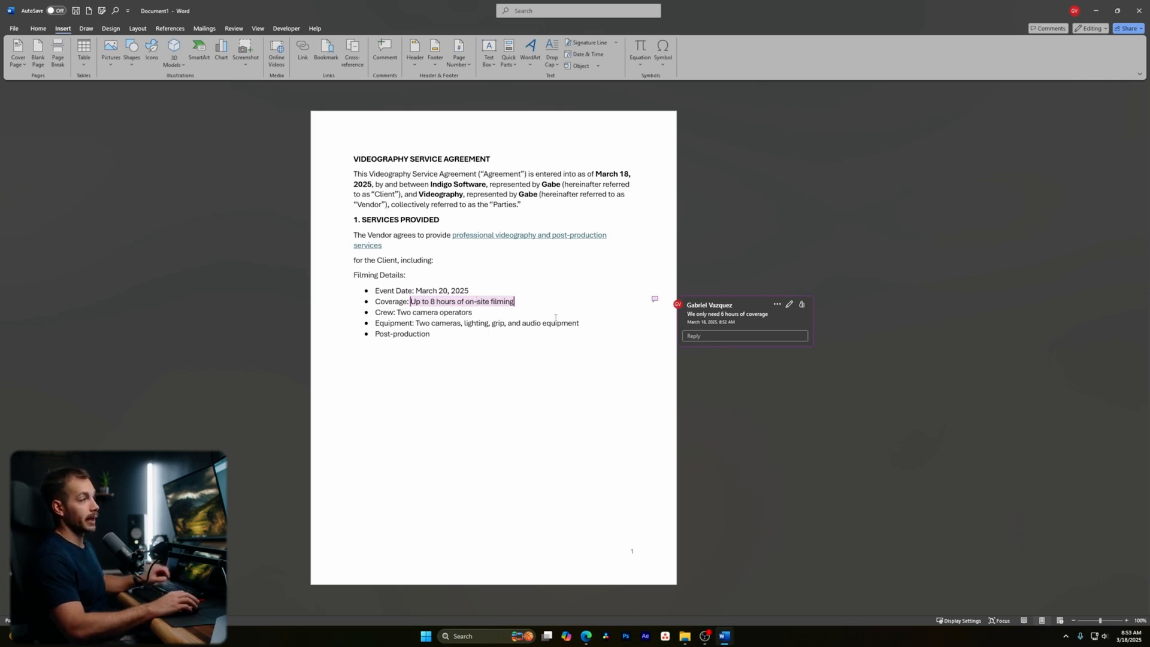
click(802, 304)
click(771, 305)
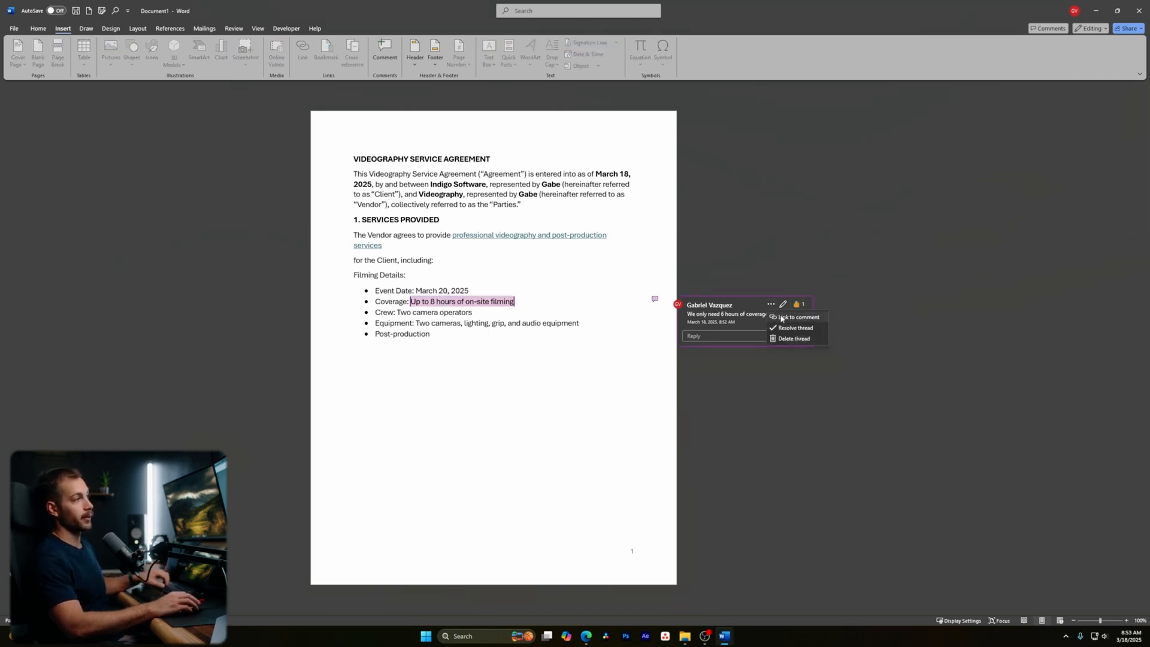
click(796, 339)
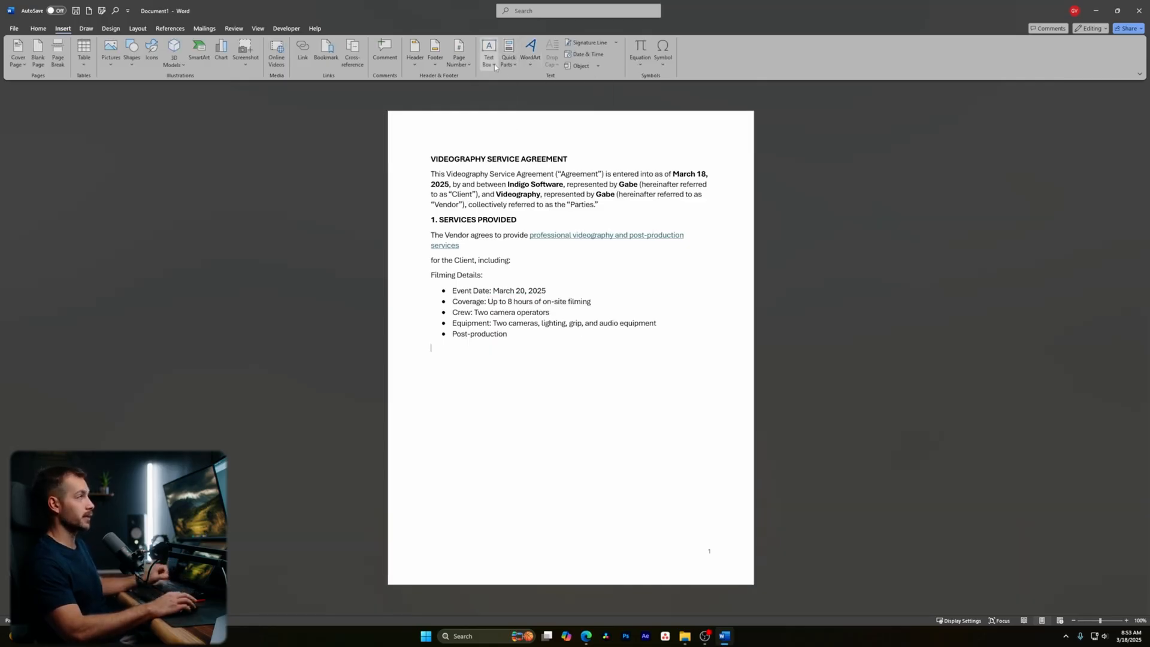
- Look through the Quick Parts and Text Box galleries without inserting anything
click(513, 61)
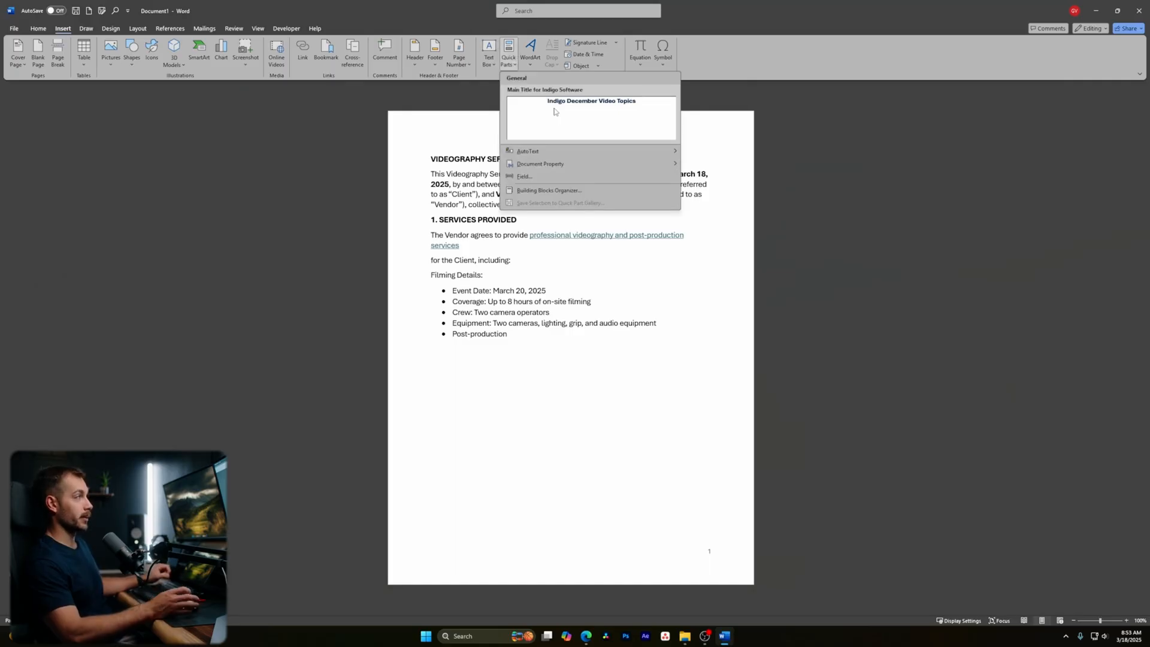
click(489, 51)
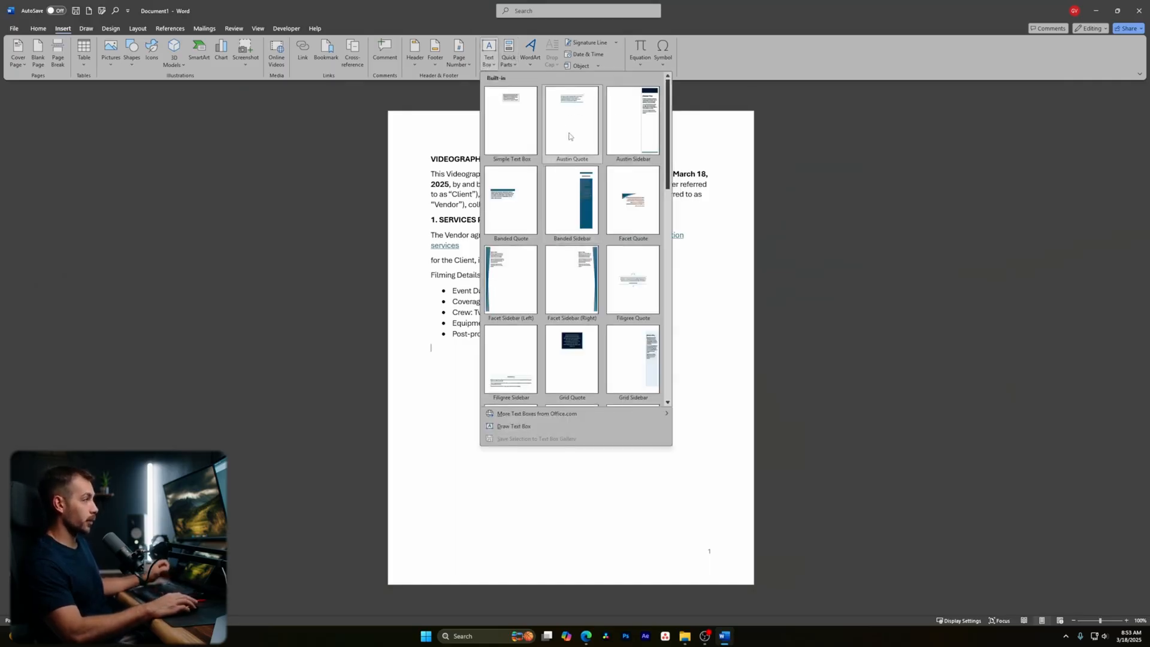
click(509, 57)
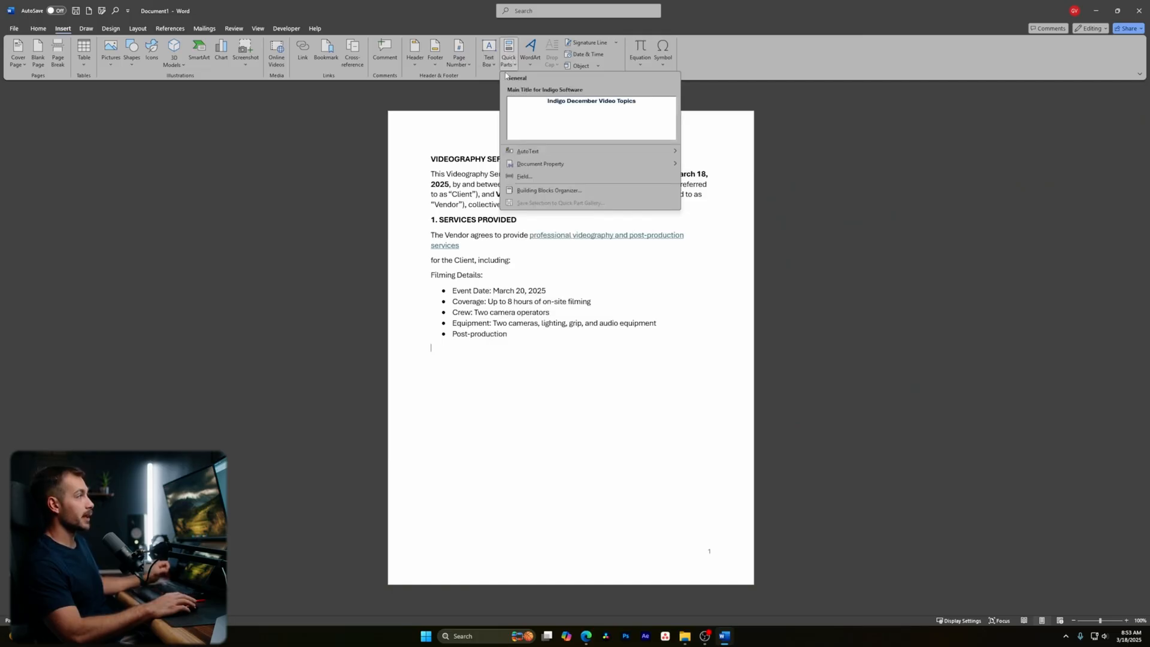
click(431, 160)
- Save the title VIDEOGRAPHY SERVICE AGREEMENT to the Quick Part Gallery as SERVICE AGREEMENT
drag(431, 160, 586, 160)
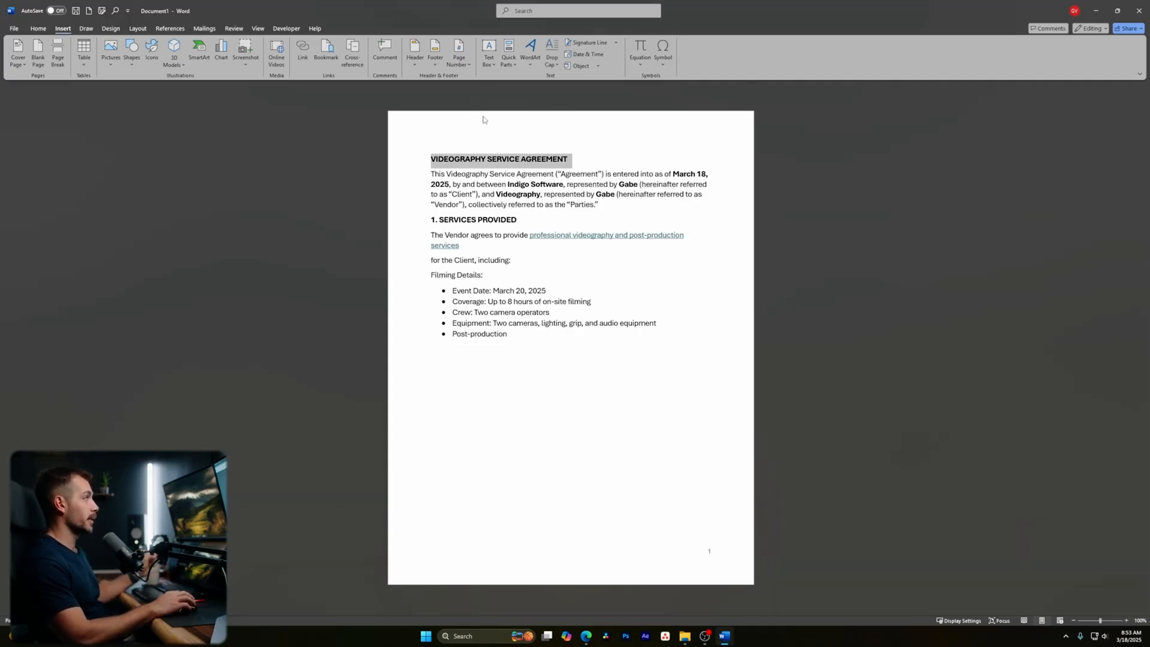
click(508, 58)
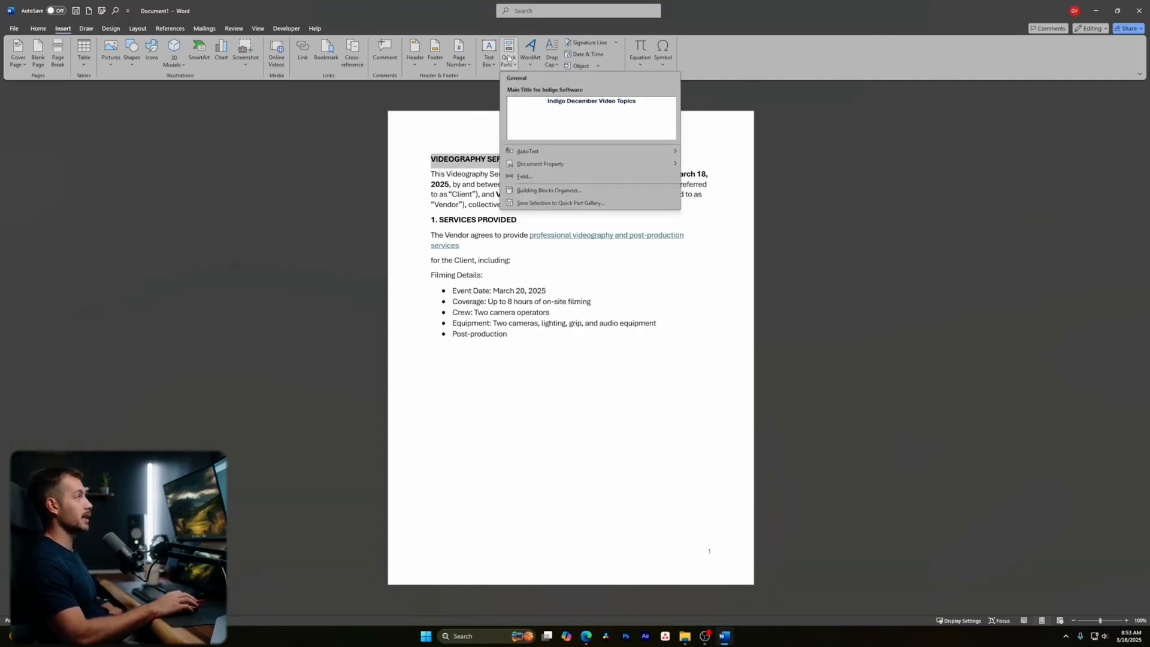
click(561, 203)
text(SER)
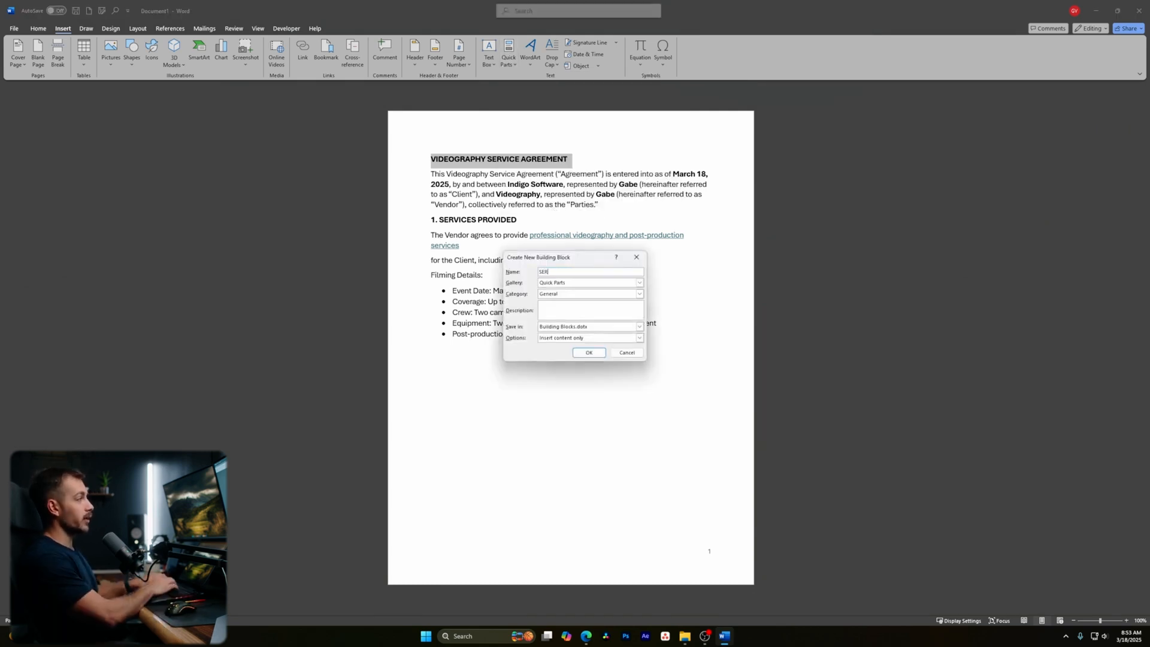
text(VICE AGREEMENT)
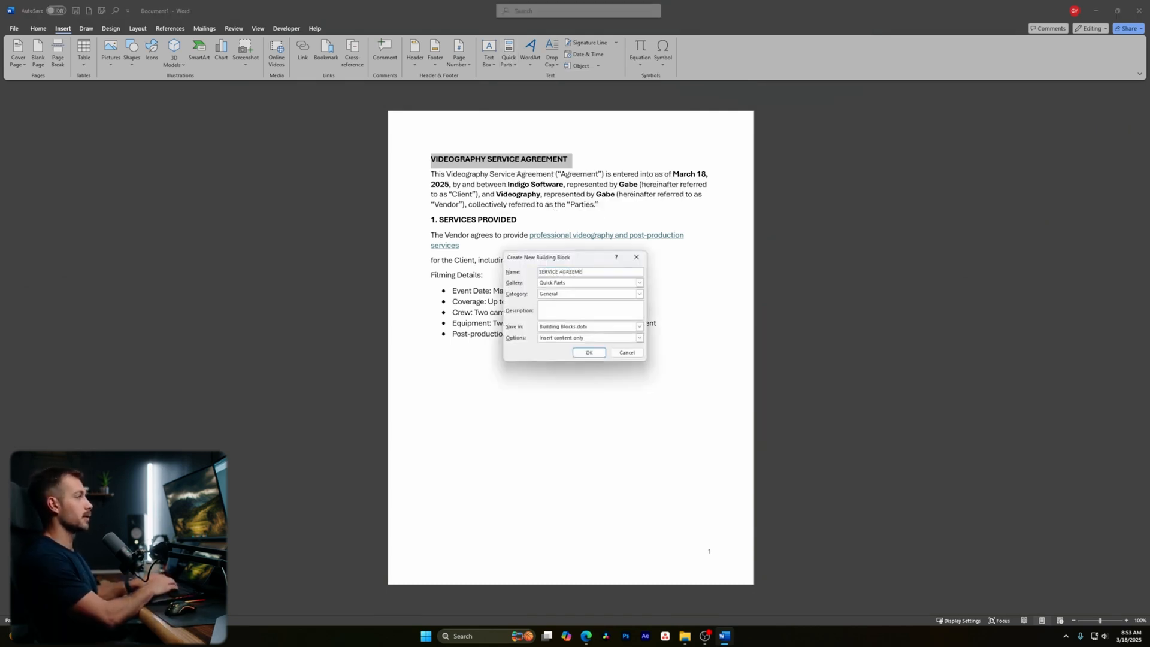
click(588, 354)
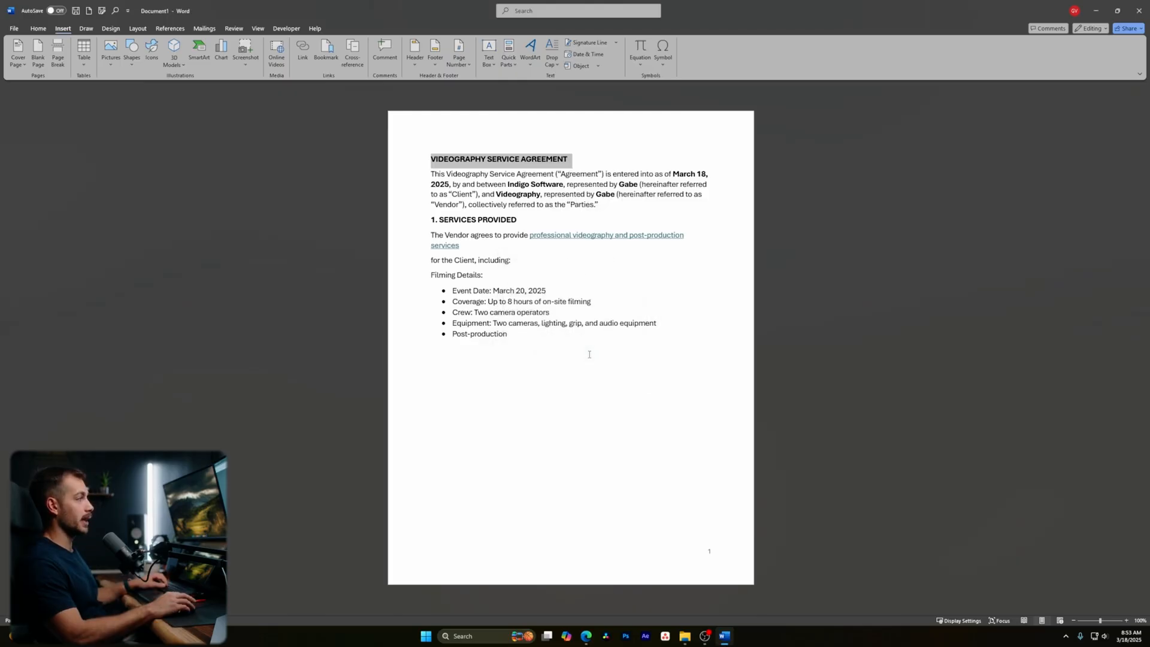
- Insert the SERVICE AGREEMENT Quick Part below the bullet list
click(481, 136)
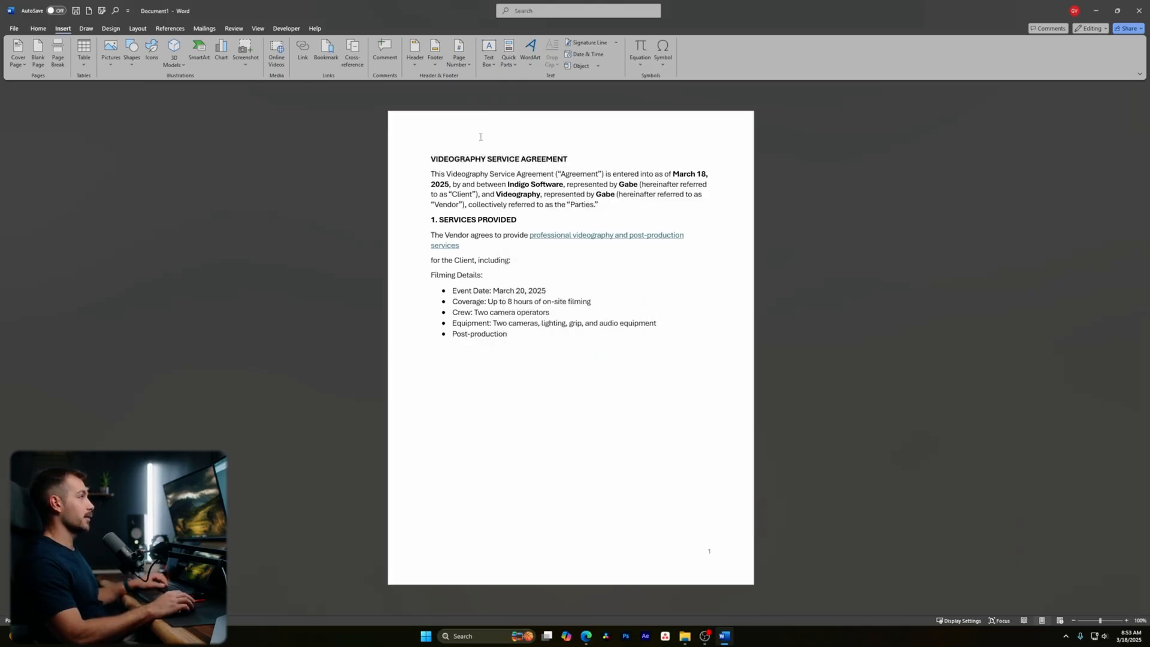
click(508, 53)
click(569, 174)
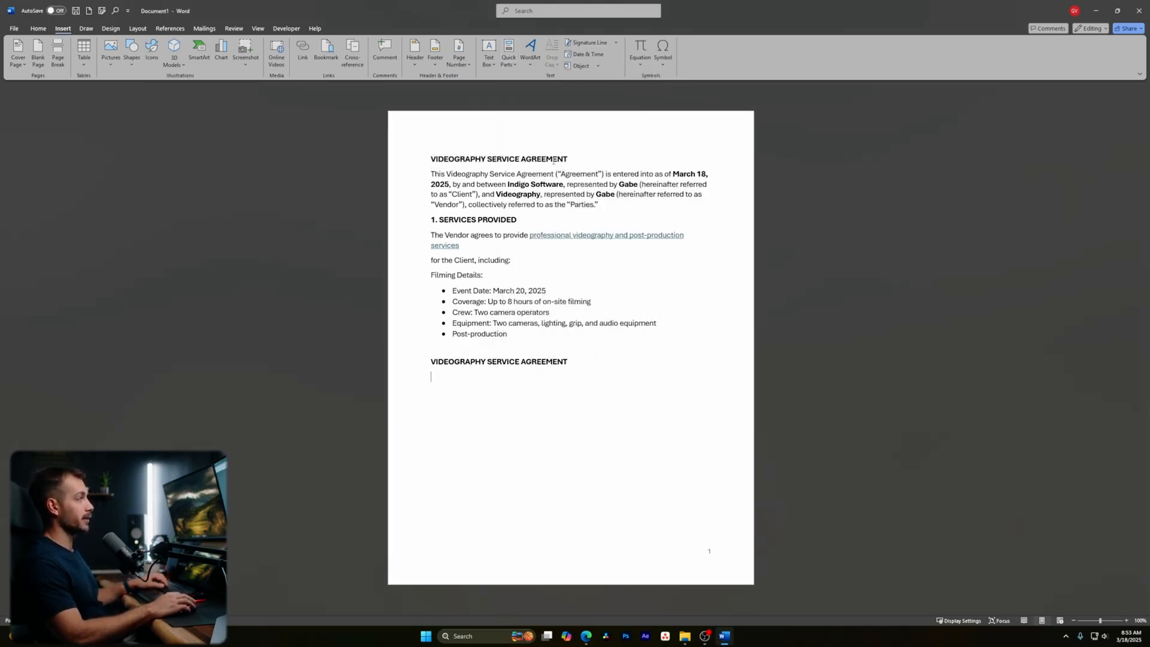
- Overwrite the duplicated title with the numbered SIGNATURES section, adding a colon after the signer line
triple_click(572, 367)
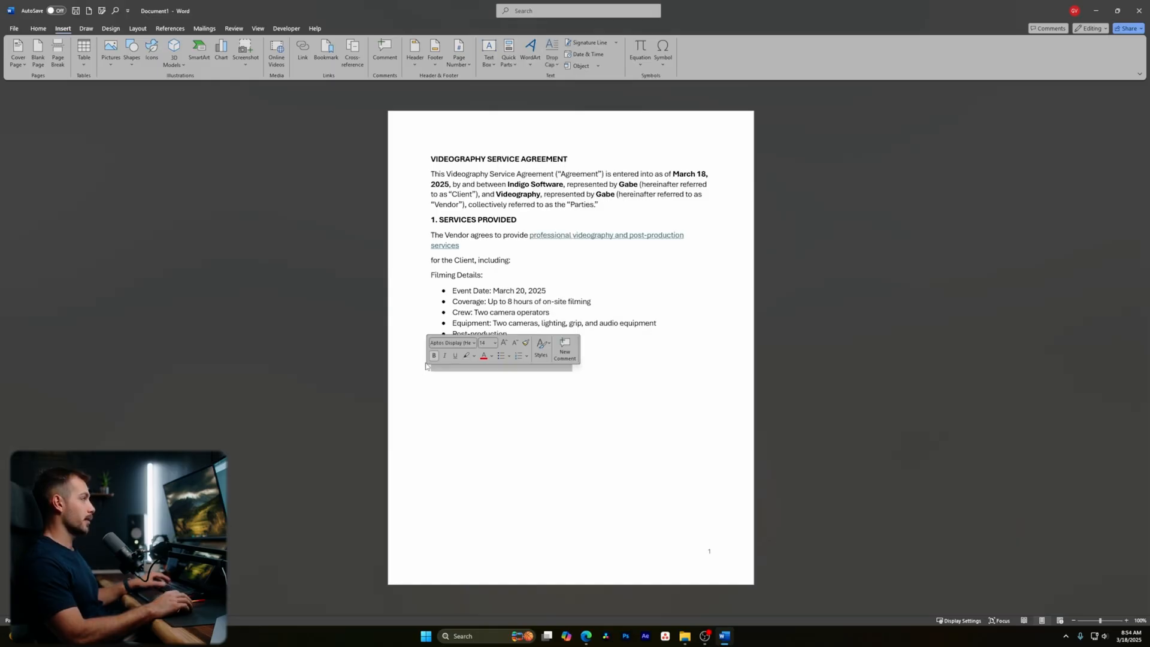
text(2.)
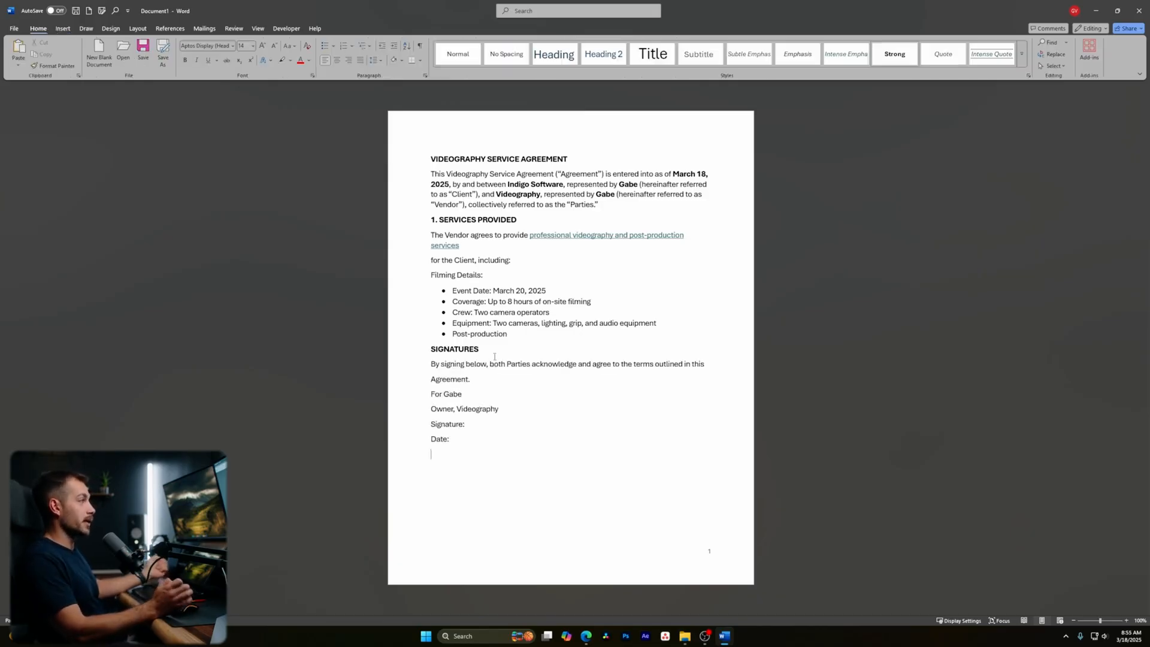
click(480, 350)
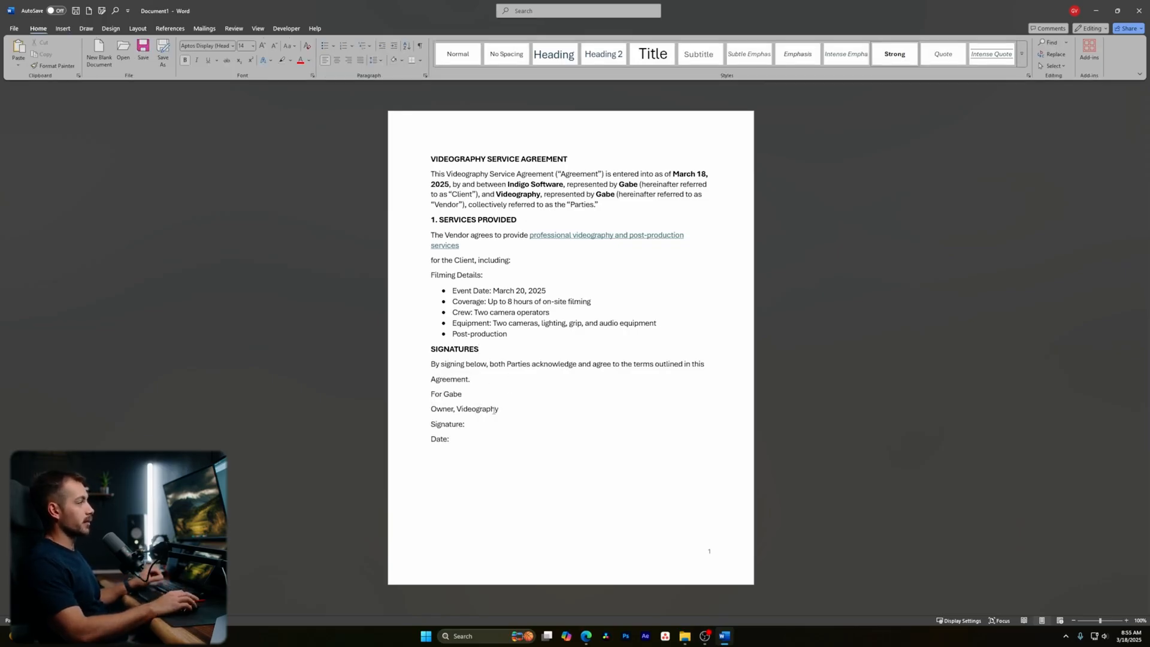
click(472, 395)
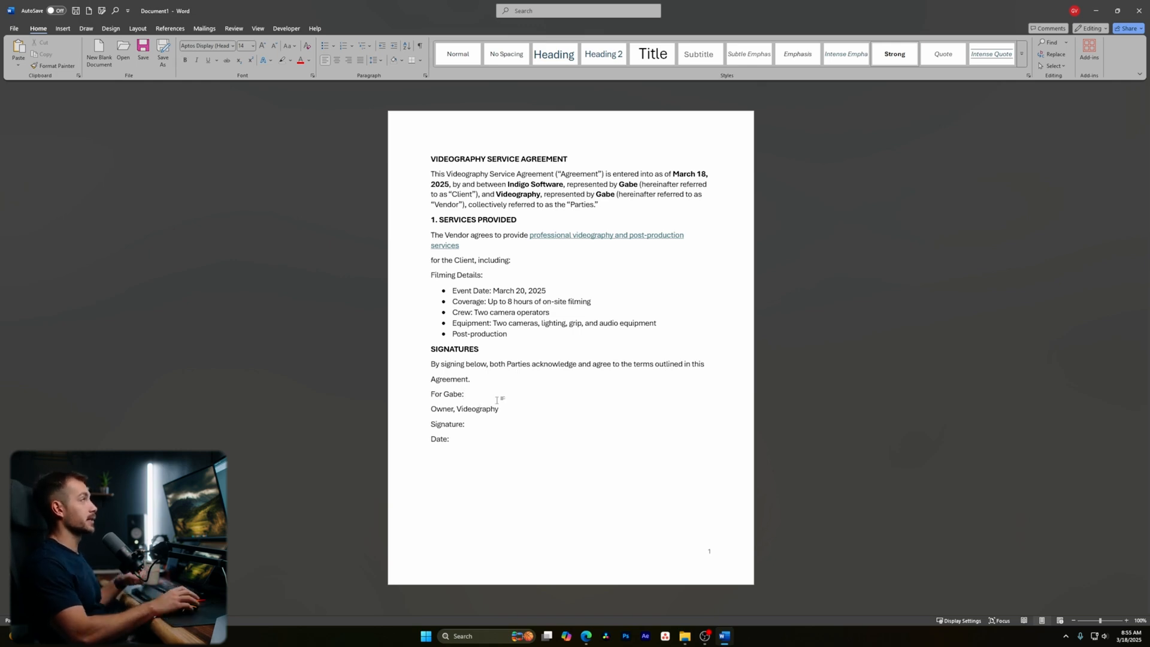
click(63, 29)
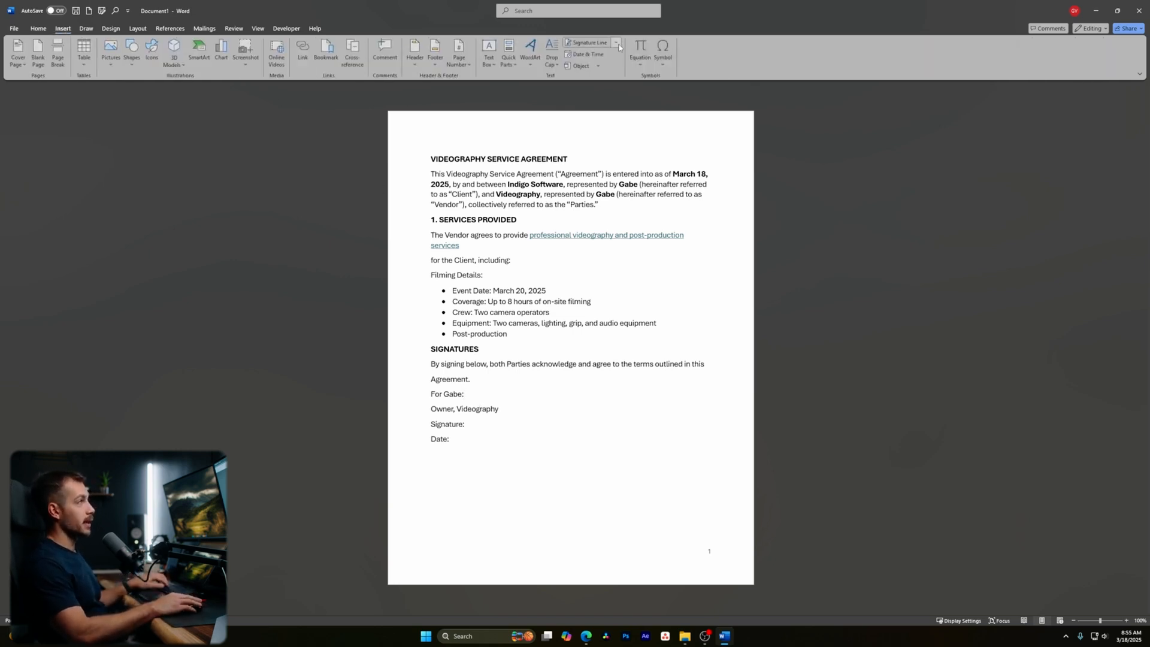
- Insert a signature line with the owner's signer details and move it to the Signature line
click(587, 42)
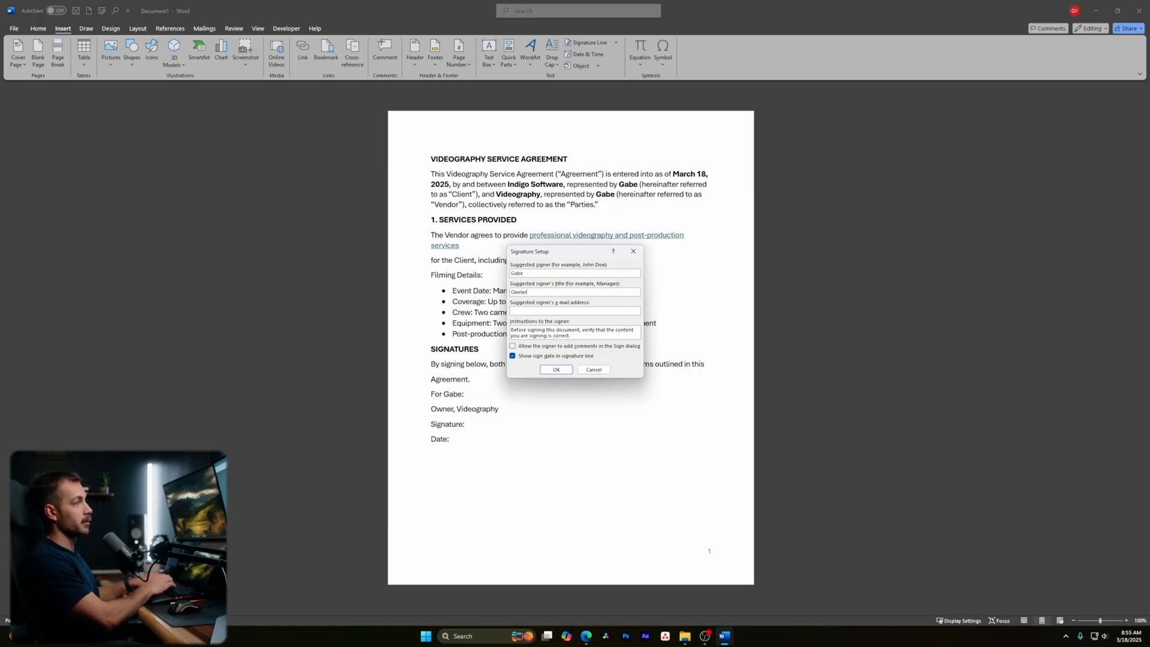
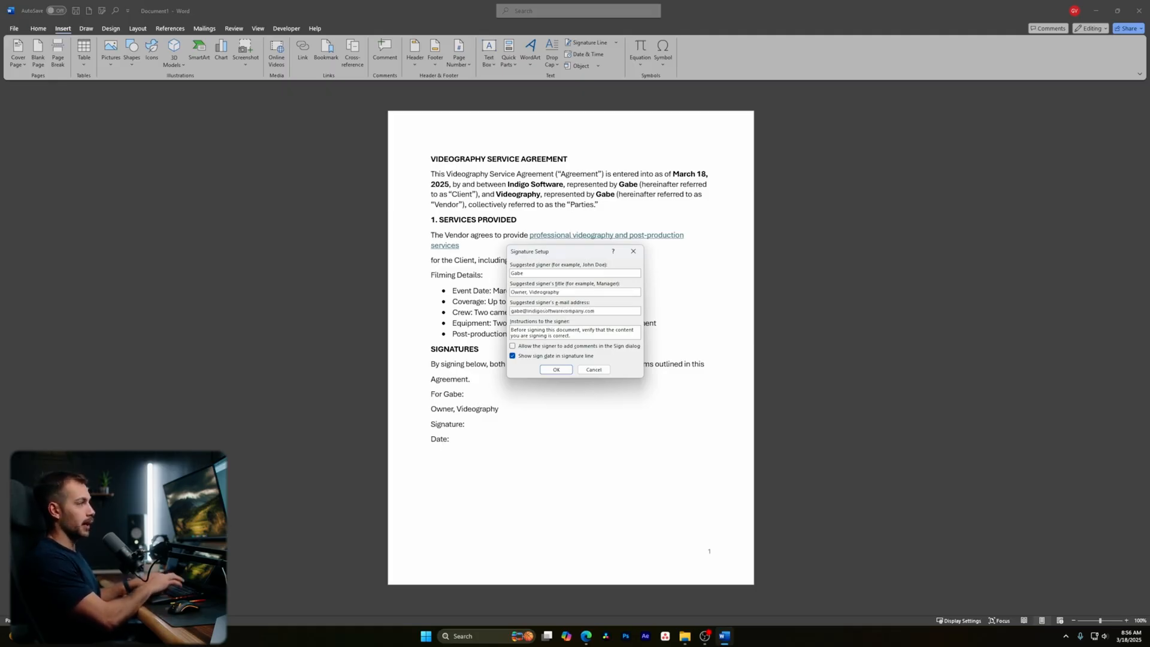
key(Return)
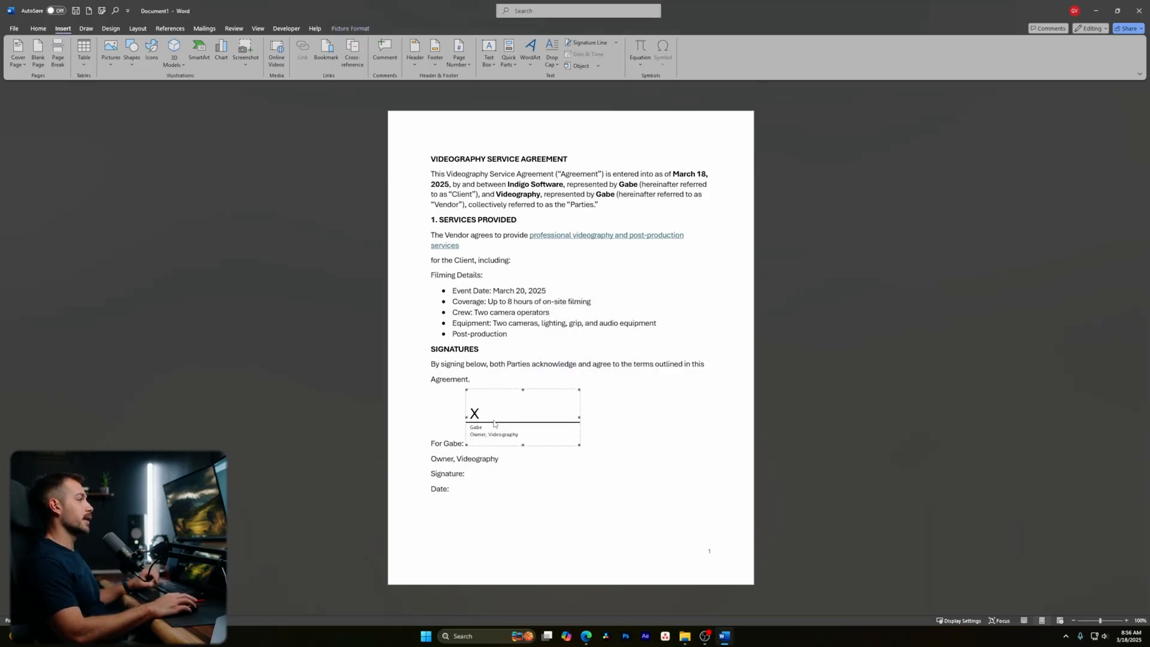
drag(498, 415, 503, 481)
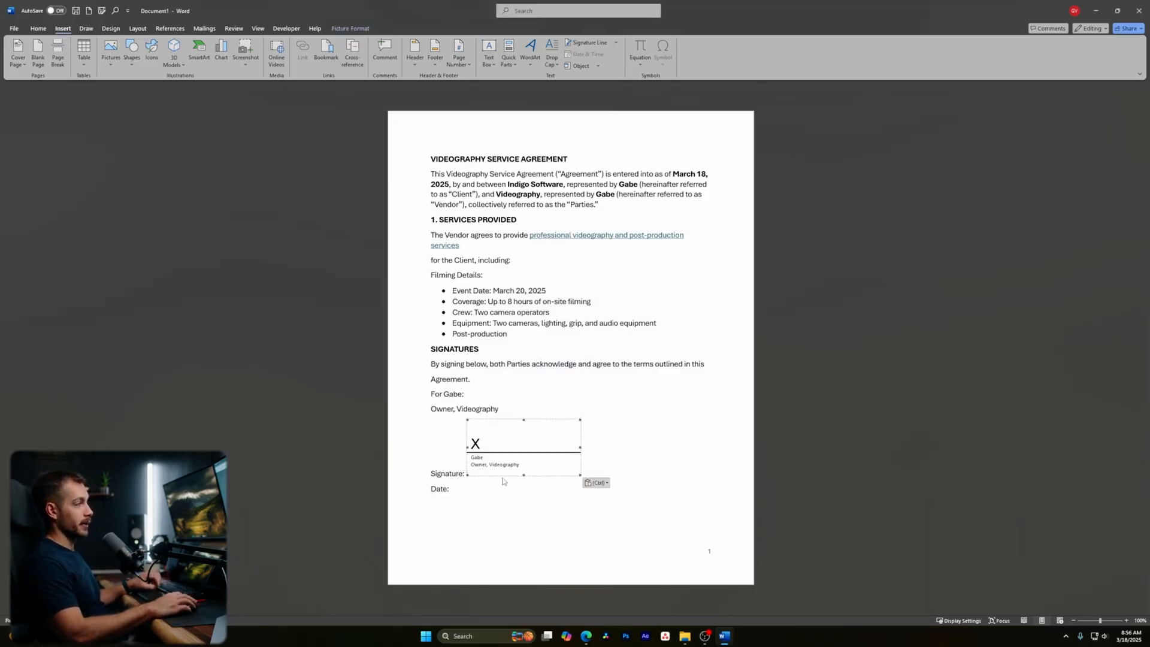
- Delete the Signature label and type a blank underline after Date:
double_click(453, 478)
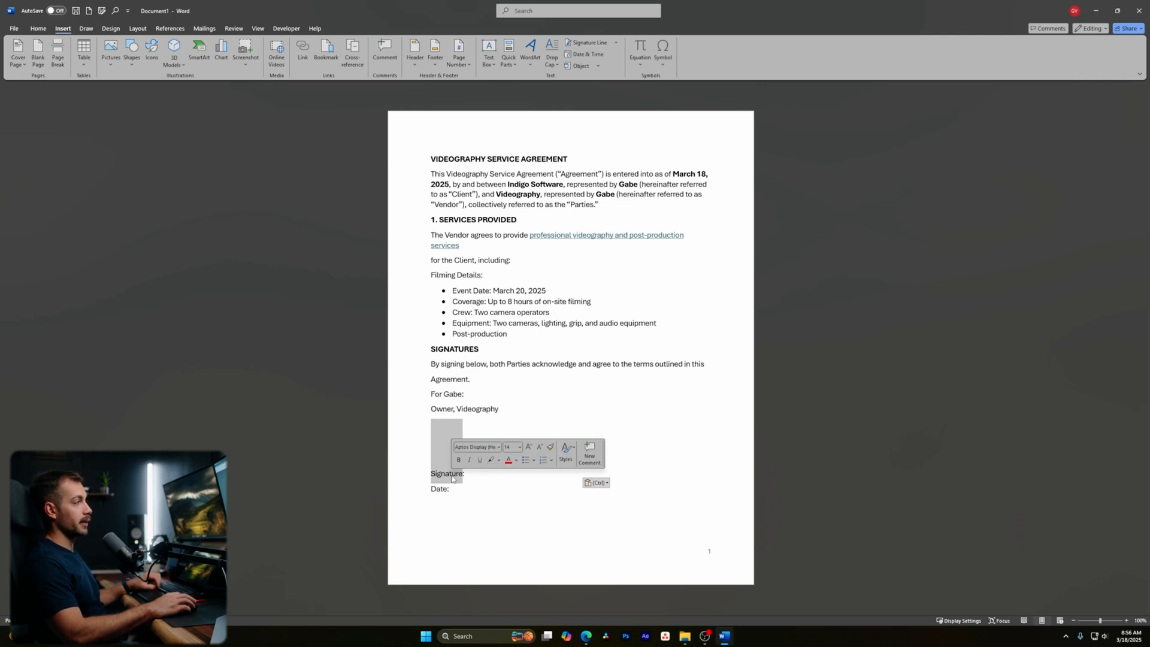
key(BackSpace)
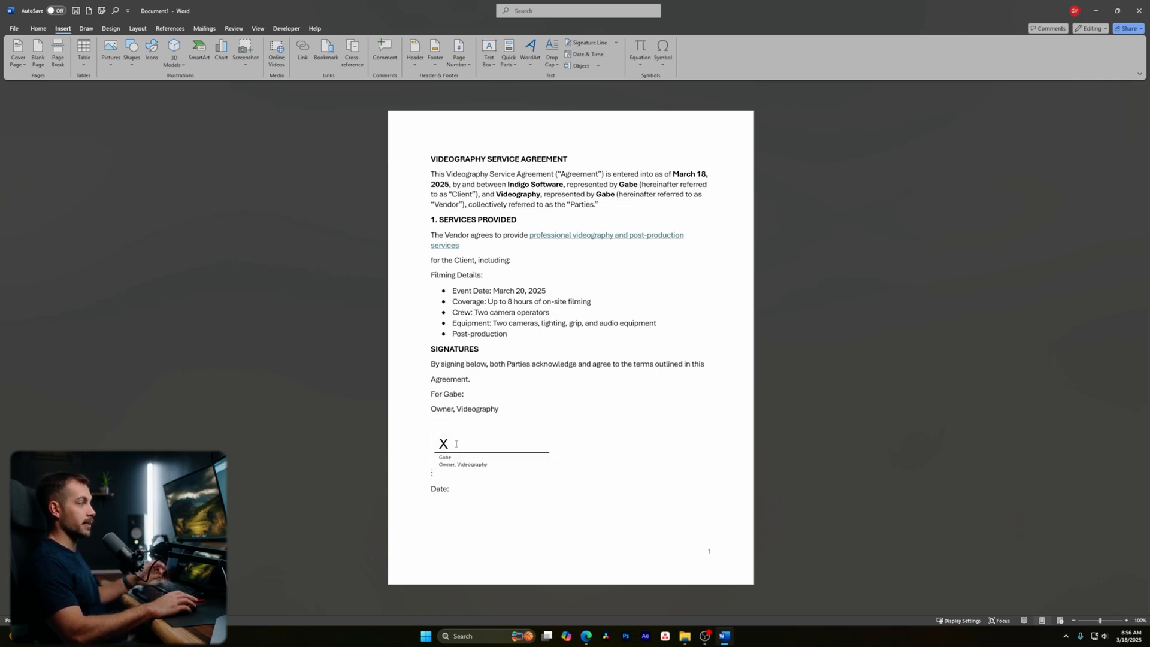
key(BackSpace)
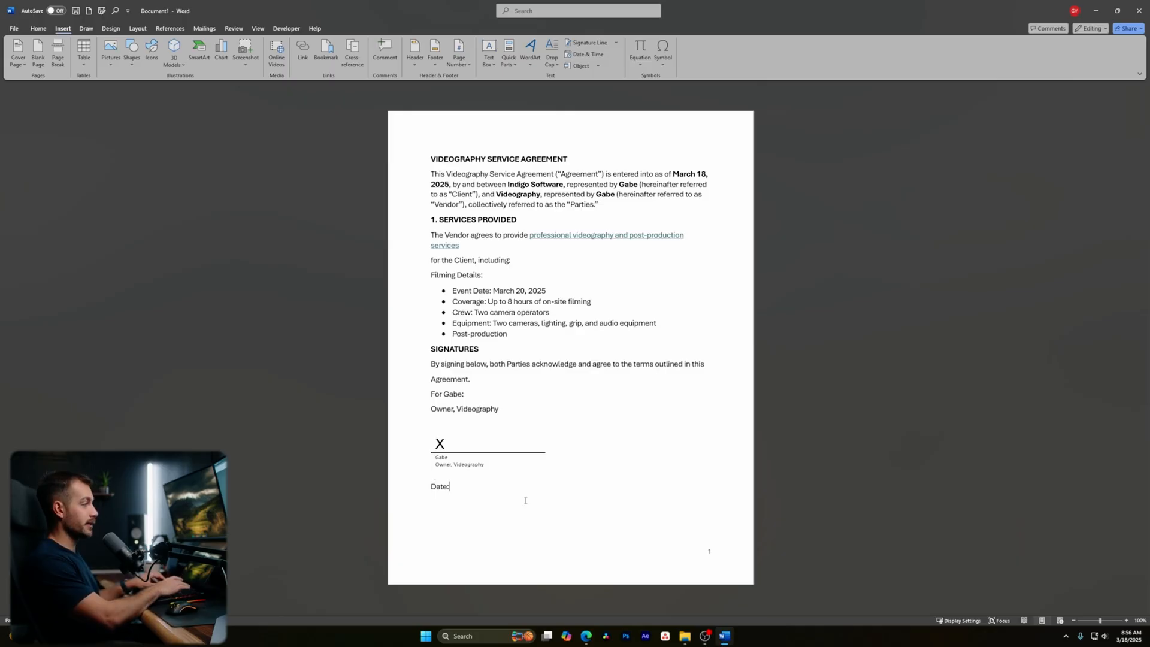
text(_________________)
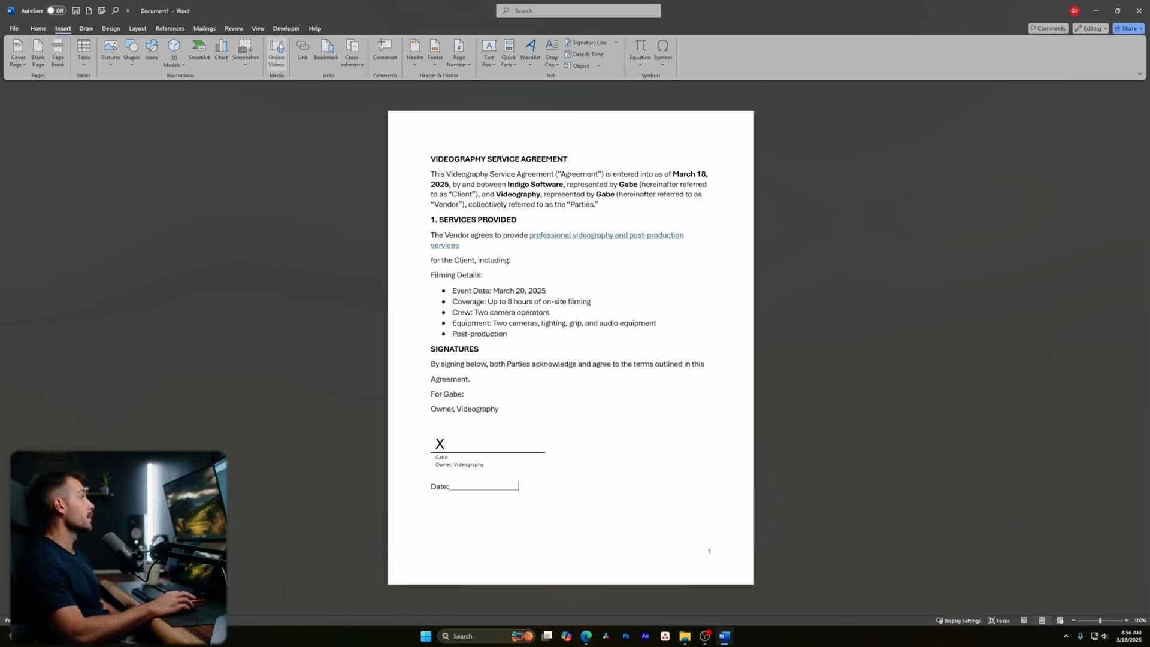
click(84, 29)
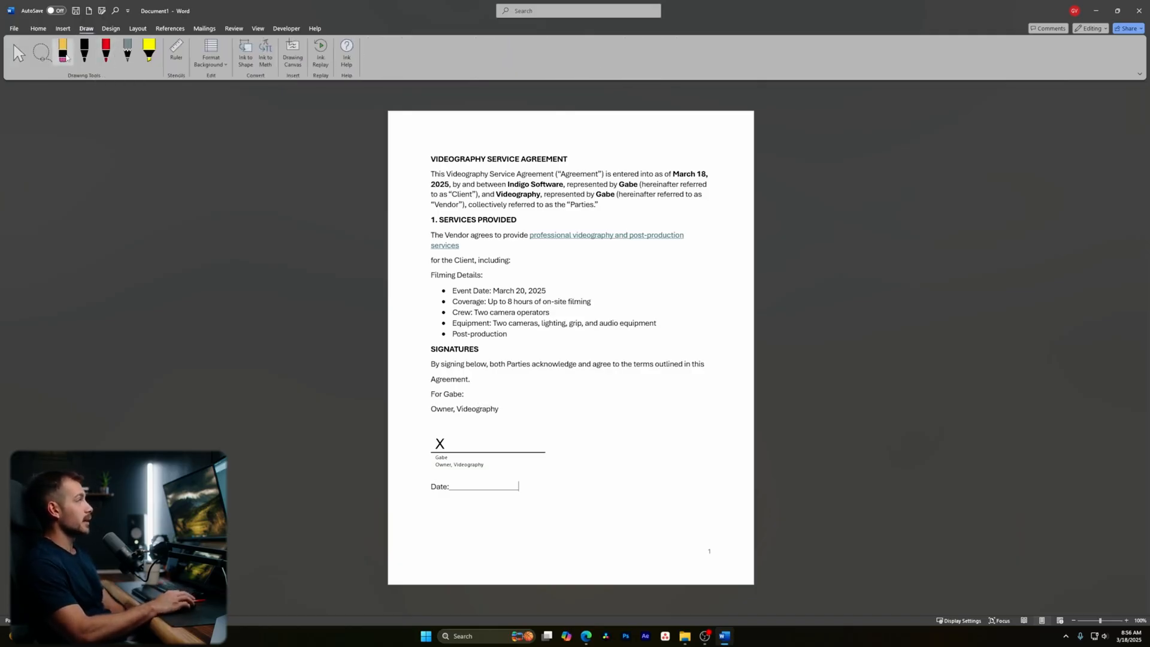
- Draw trial black and red pen strokes on the list and erase both
click(85, 50)
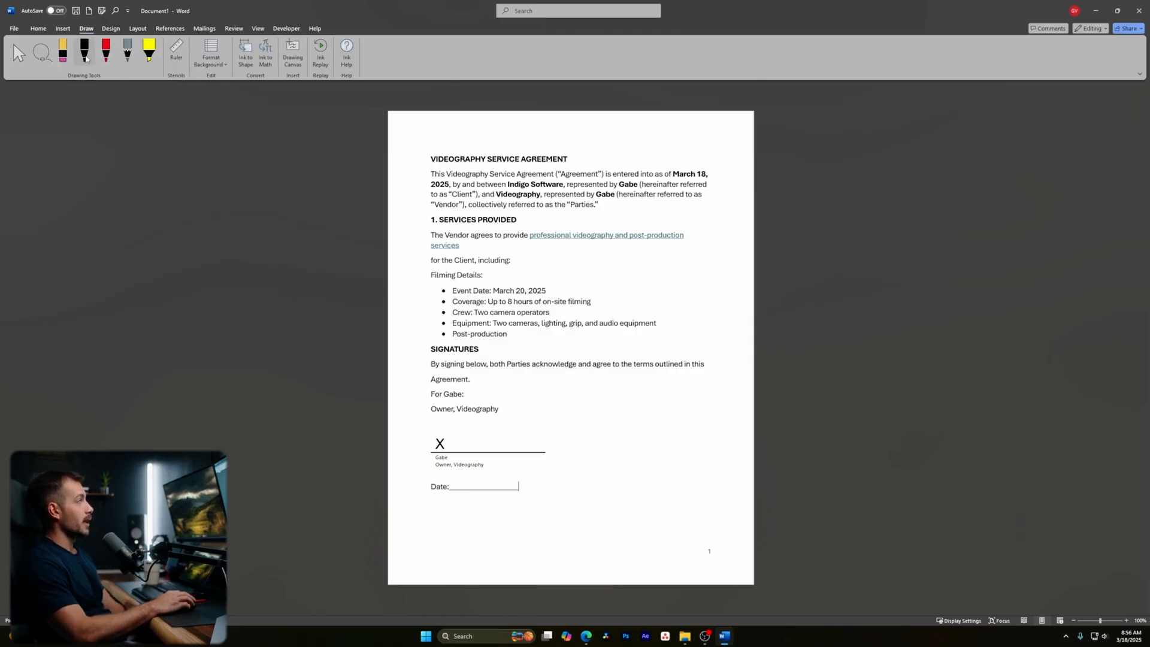
mouse_move(530, 259)
mouse_down()
mouse_move(542, 282)
mouse_move(626, 301)
mouse_move(663, 286)
mouse_up()
click(63, 51)
click(532, 261)
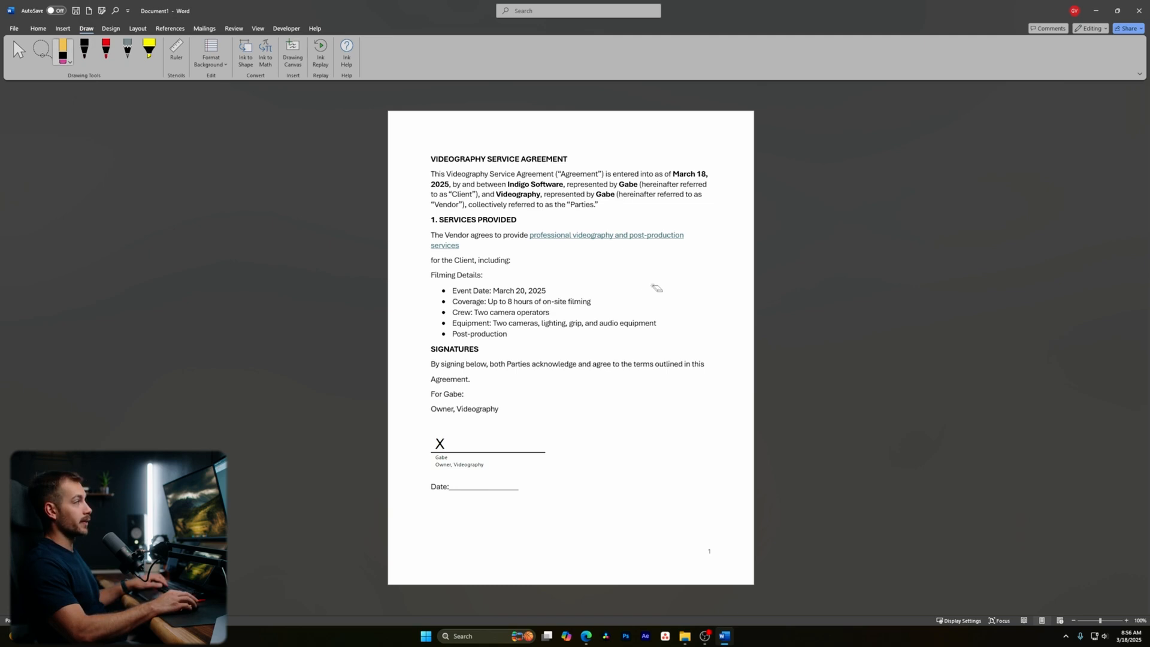
click(106, 50)
drag(550, 261, 594, 285)
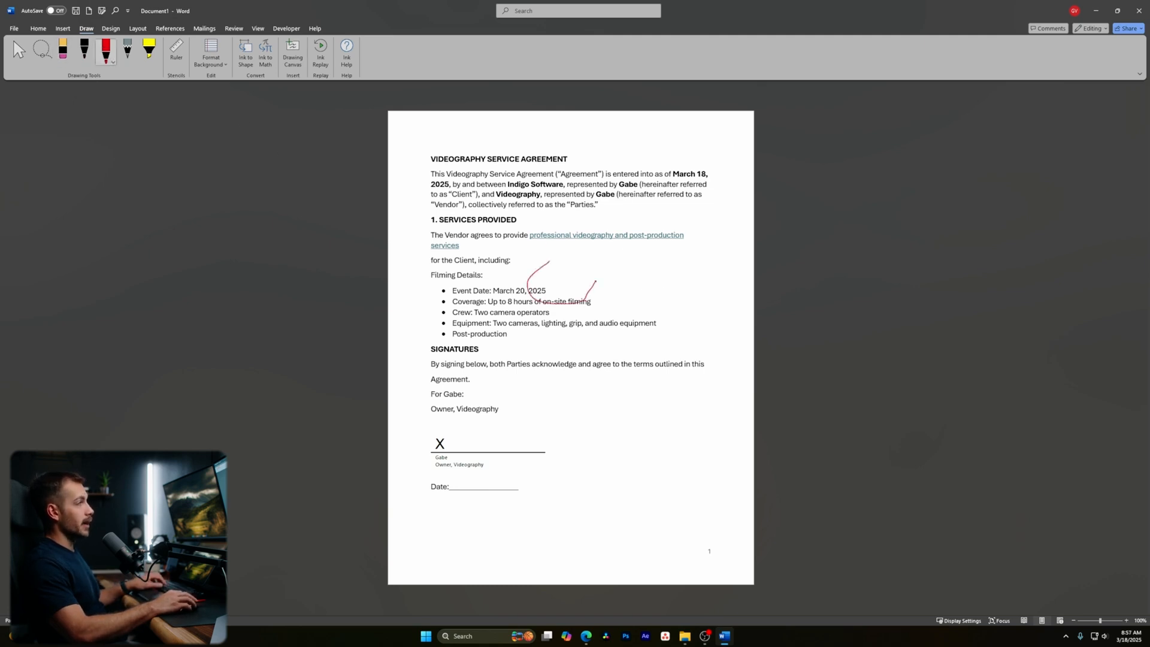
click(63, 51)
drag(539, 270, 548, 290)
- Undo a yellow highlight, toggle the Ruler, and dismiss the background grid options unapplied
click(149, 51)
drag(455, 174, 714, 173)
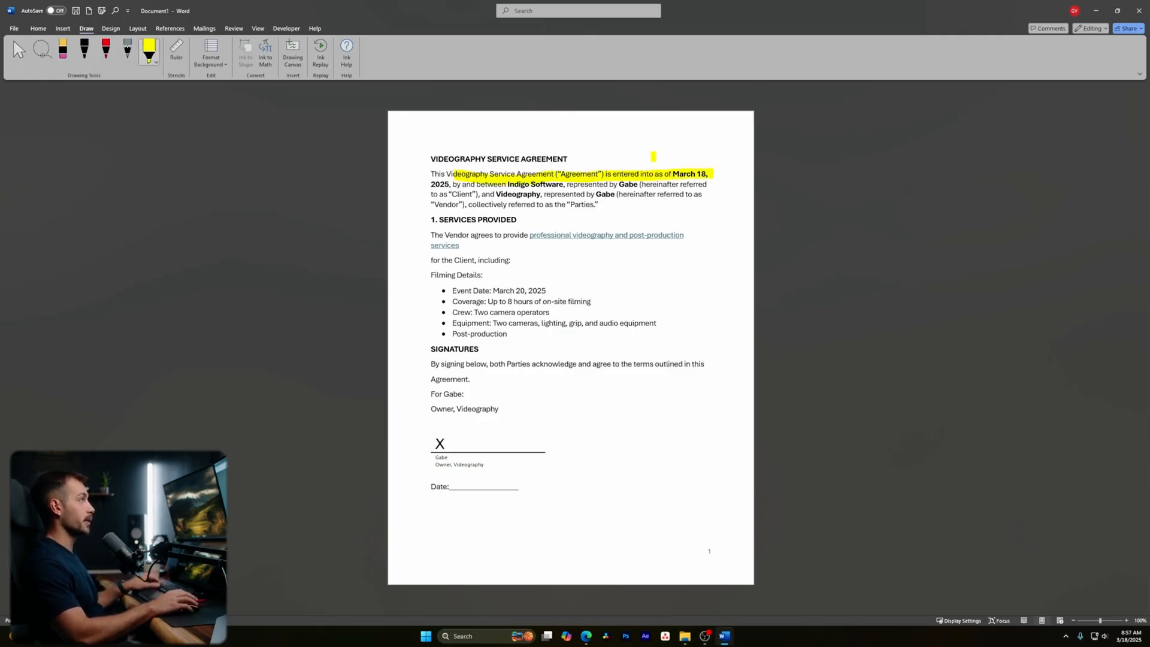
key(ctrl+z)
click(176, 52)
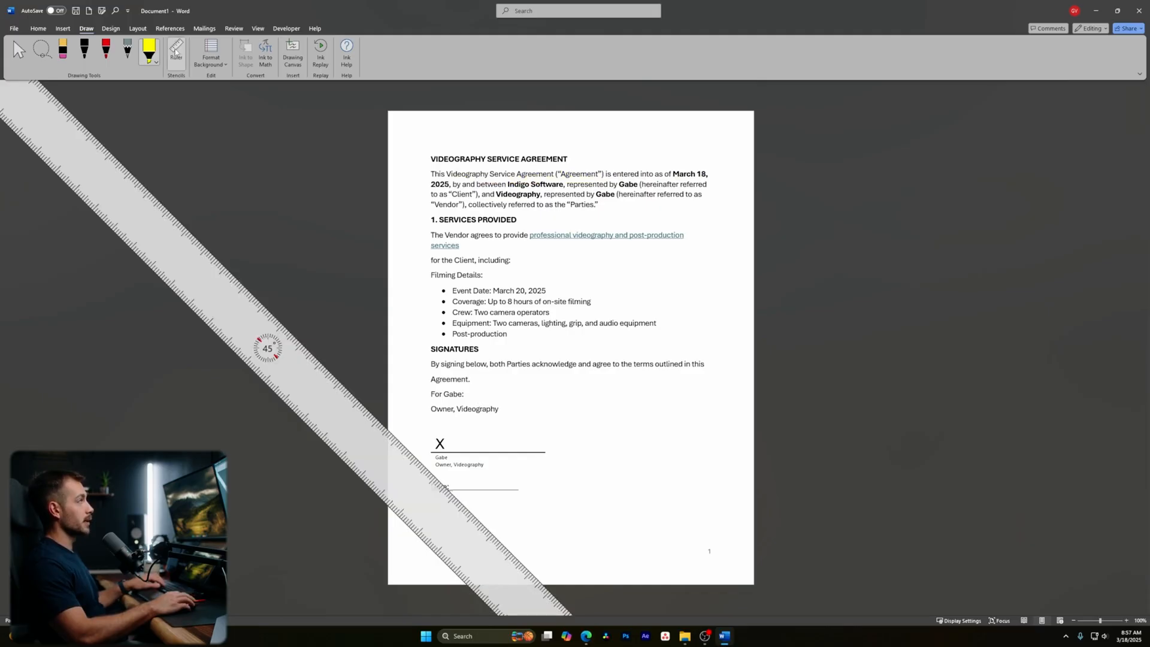
click(176, 52)
click(219, 64)
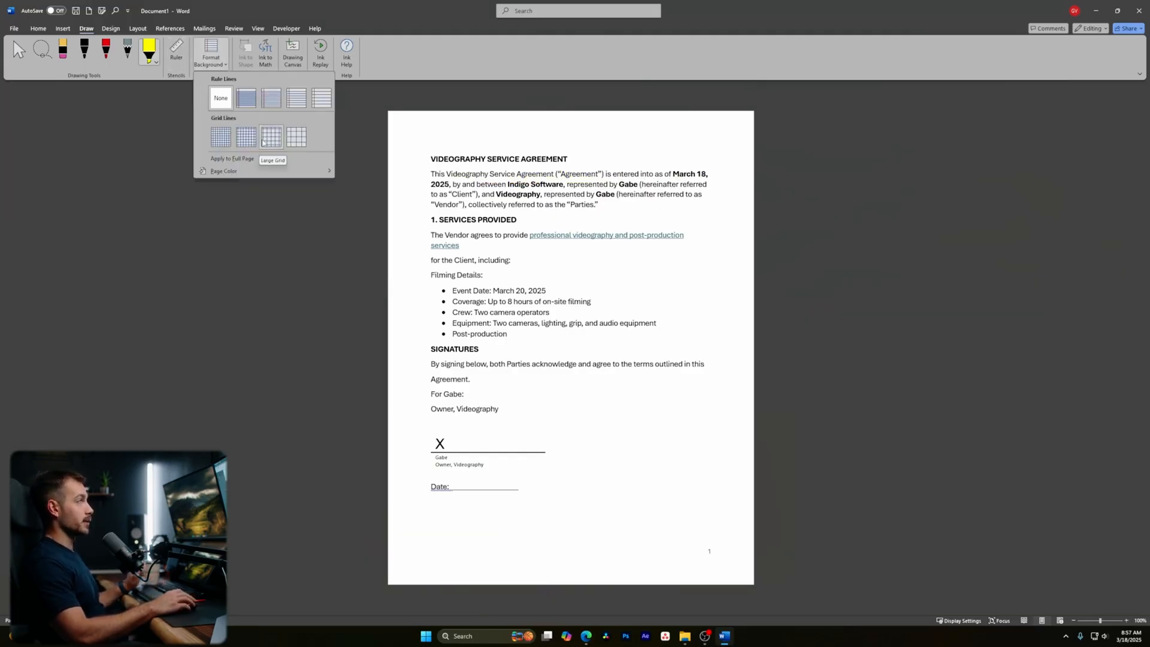
key(Escape)
click(111, 29)
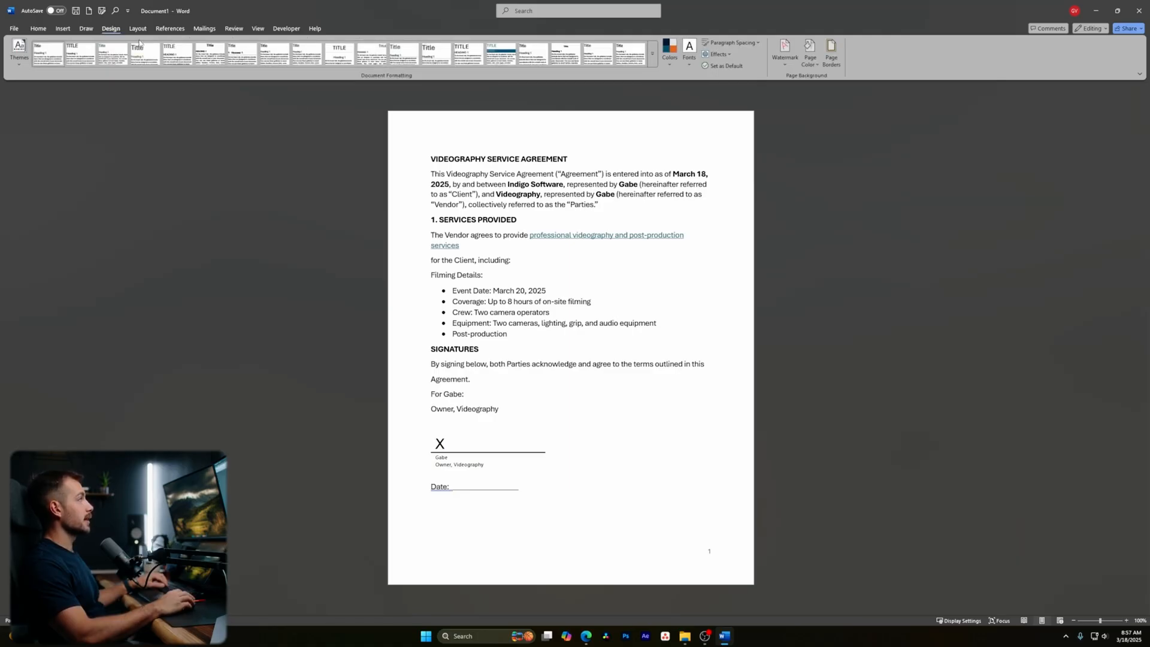
- Preview the Themes, Colors and Fonts lists without applying any
click(18, 62)
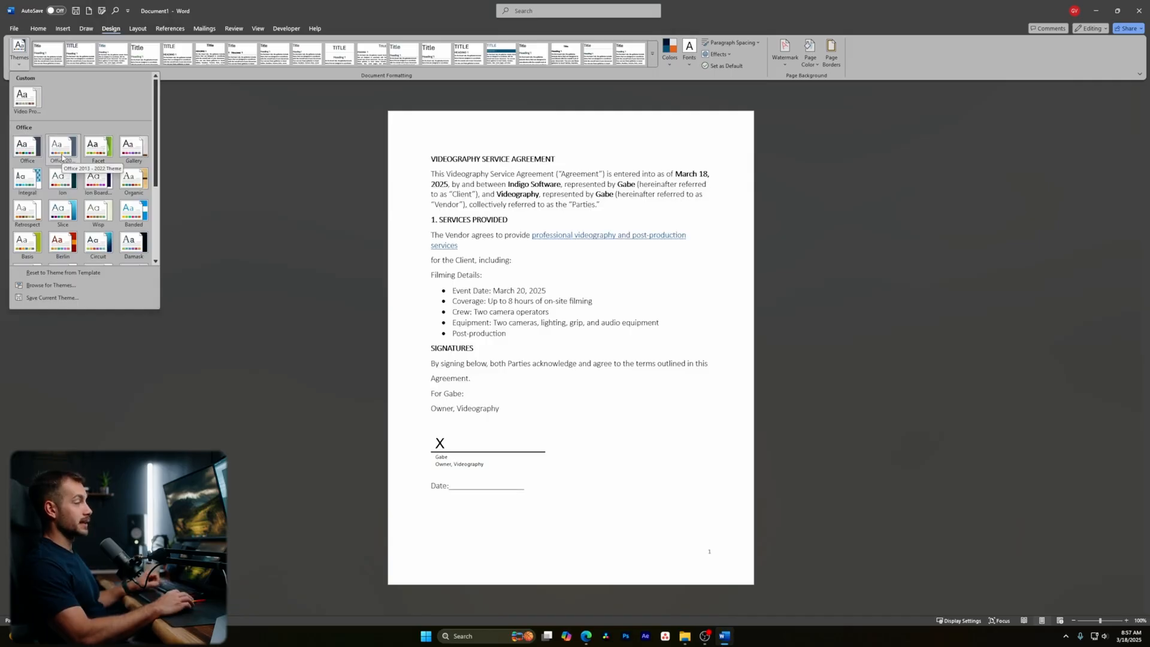
click(109, 30)
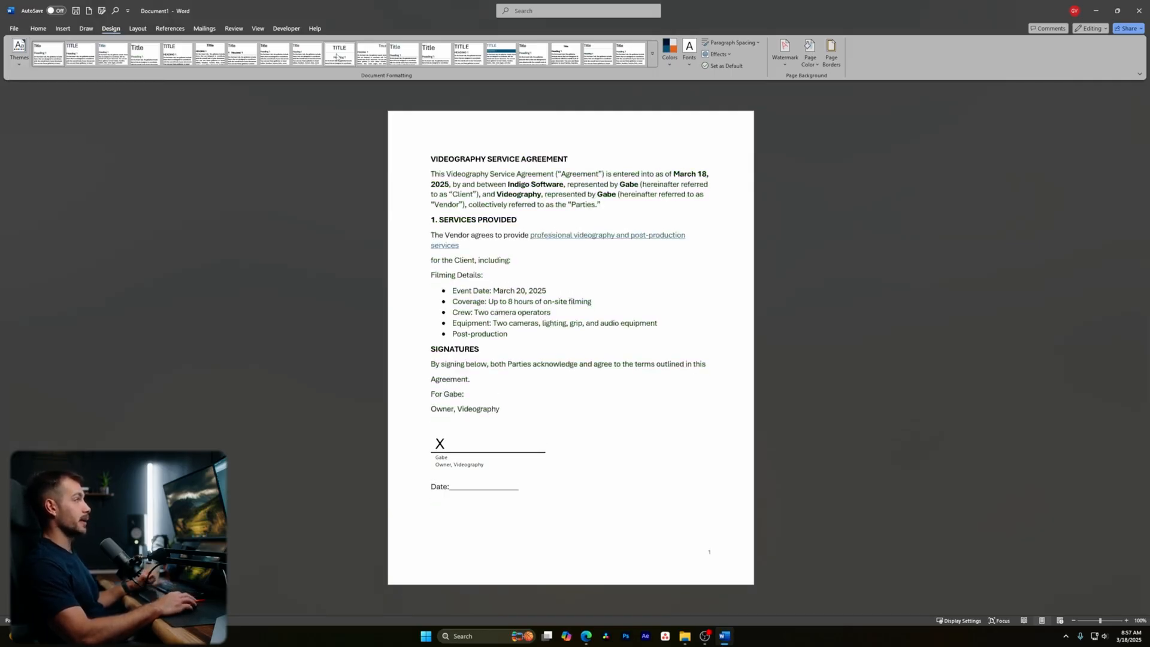
click(668, 57)
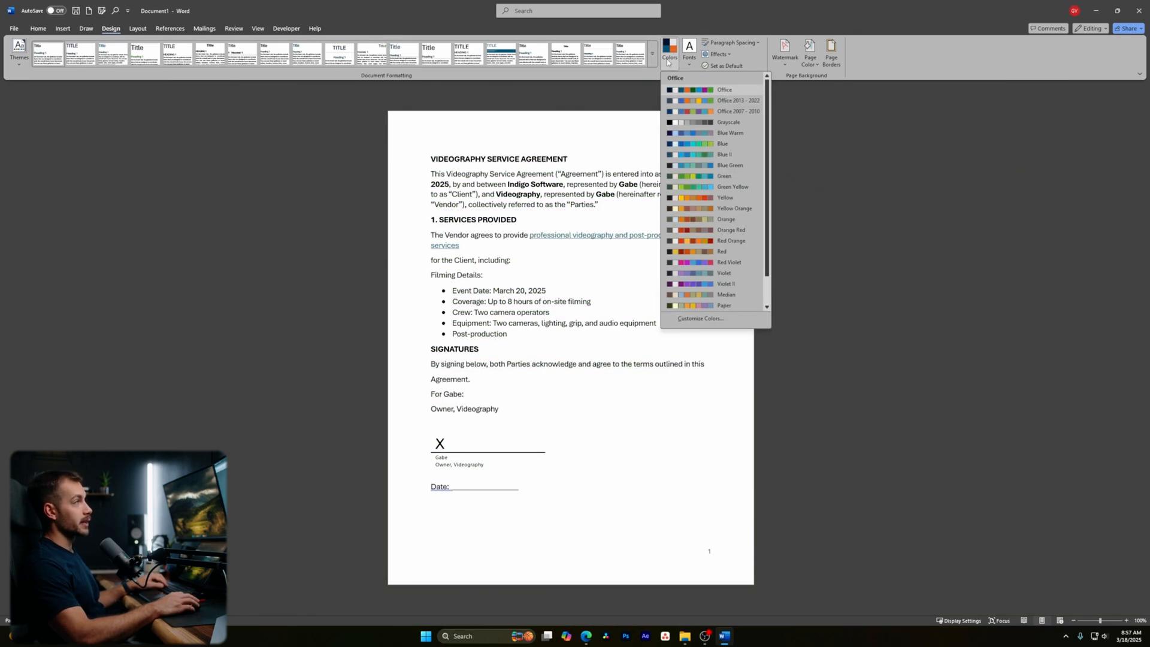
click(689, 60)
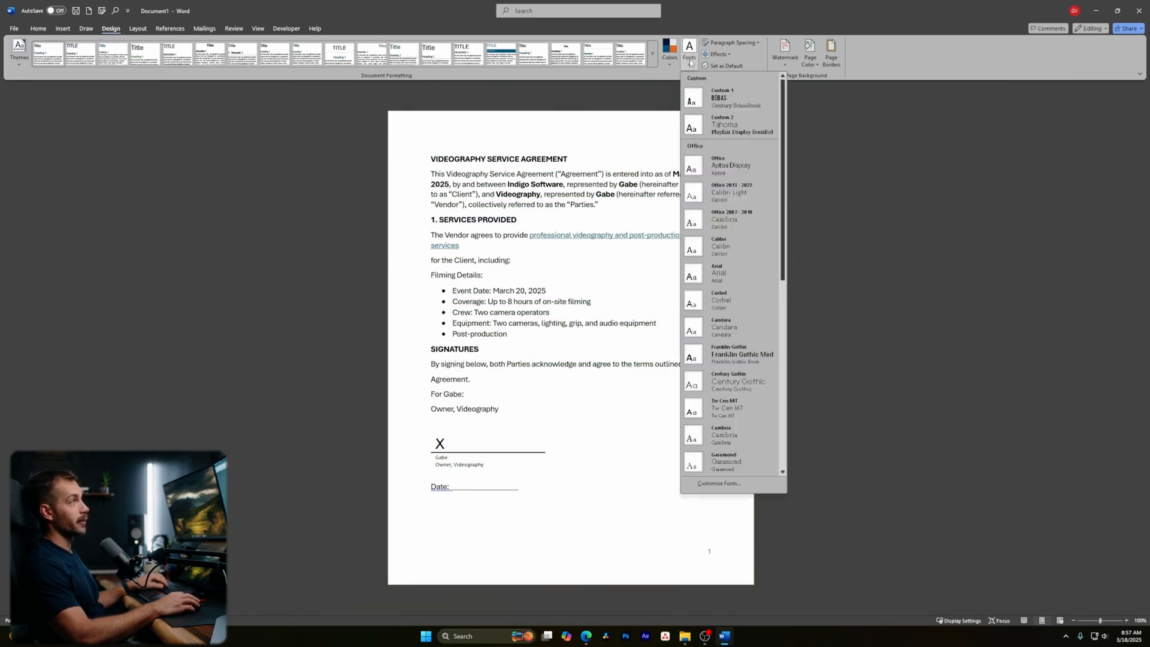
click(675, 59)
click(675, 59)
click(690, 62)
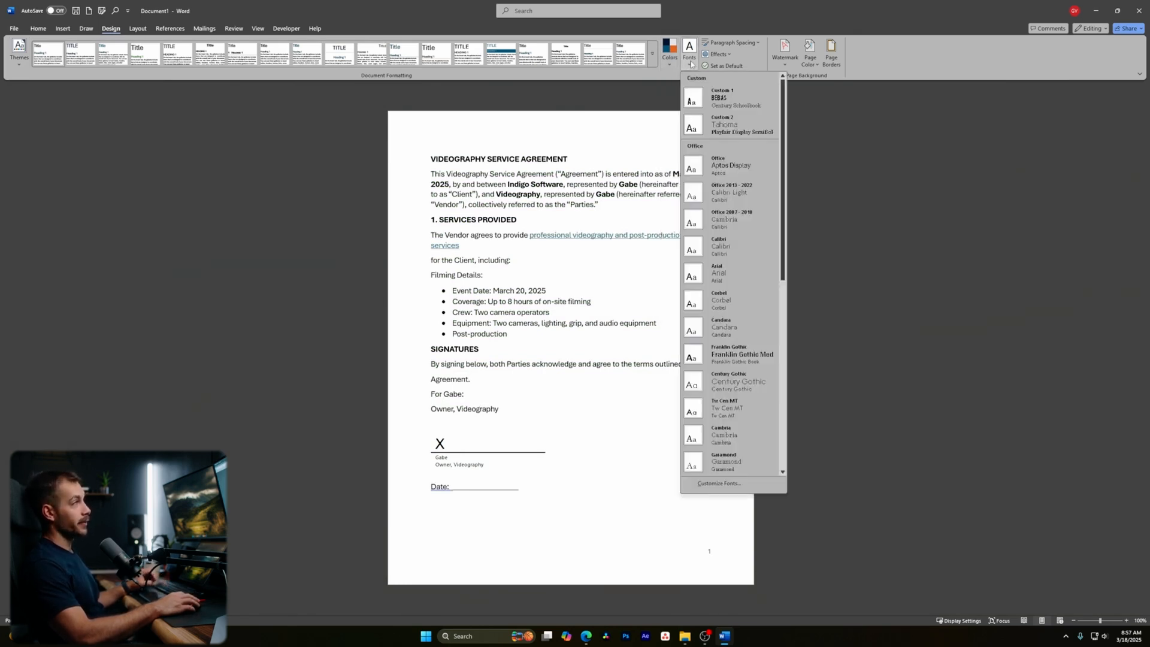
- Preview the Watermark and Page Color galleries, leaving the agreement unchanged
click(785, 55)
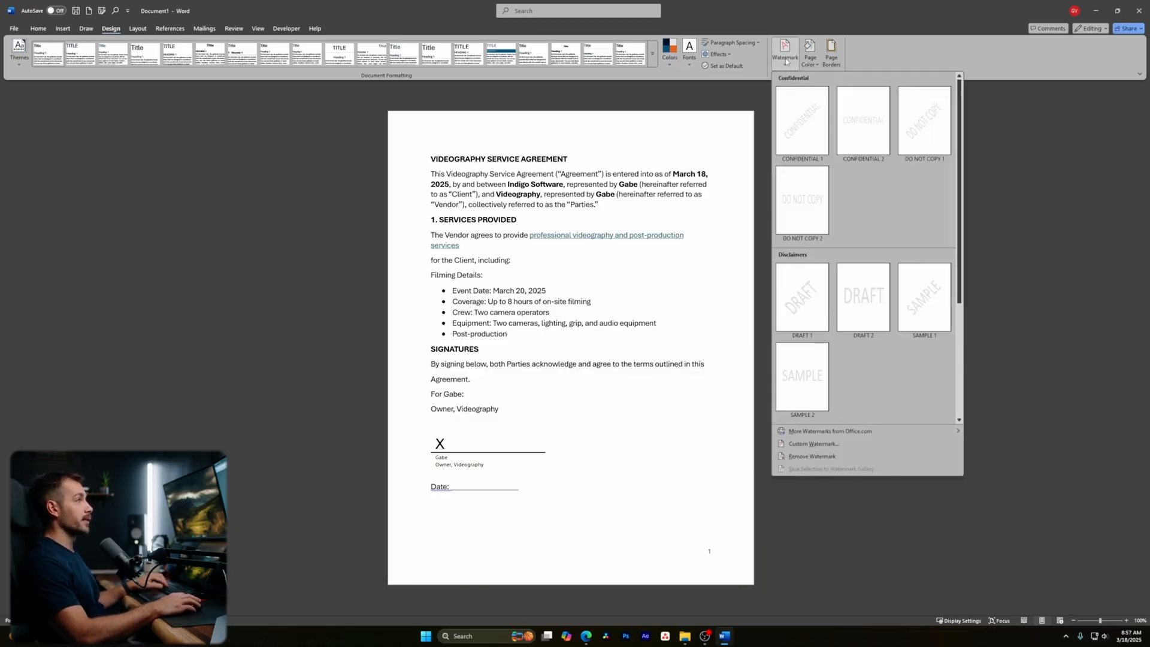
click(814, 62)
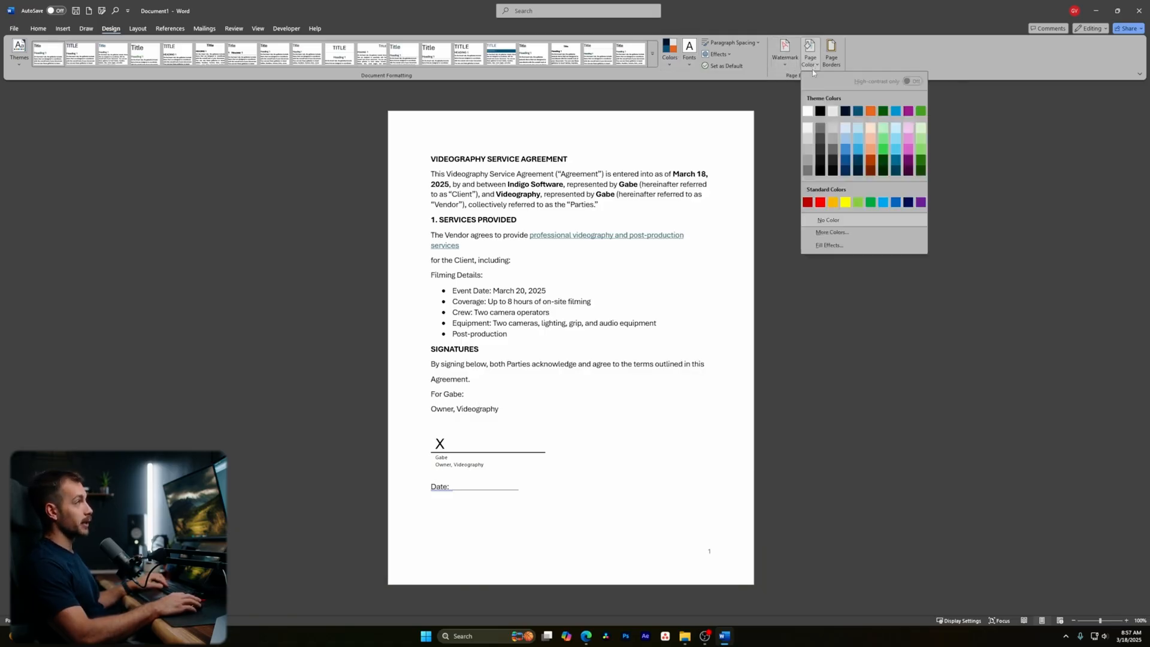
click(137, 28)
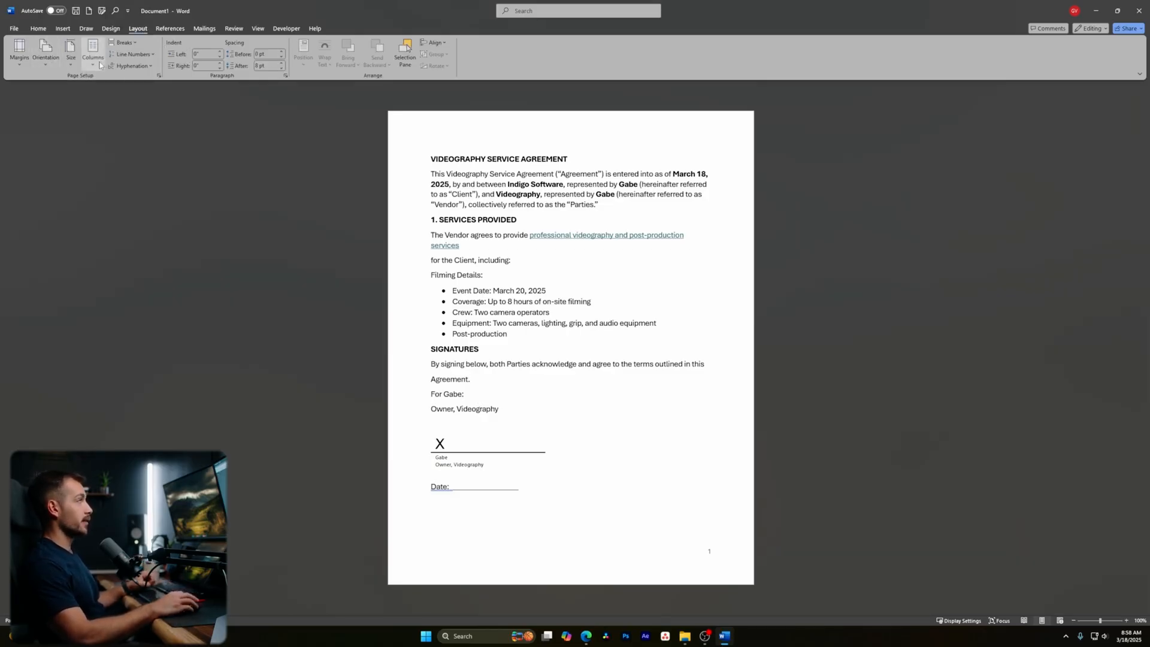
- Open and close the Breaks list, then pass through References and Mailings to the Review tab
click(118, 44)
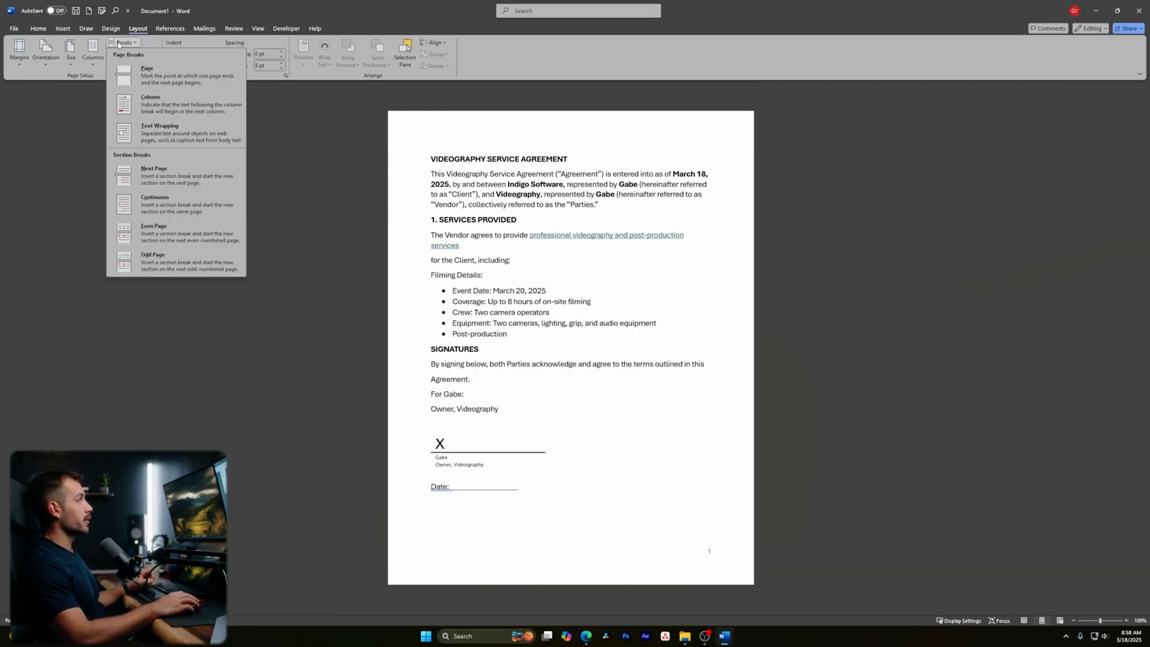
click(118, 44)
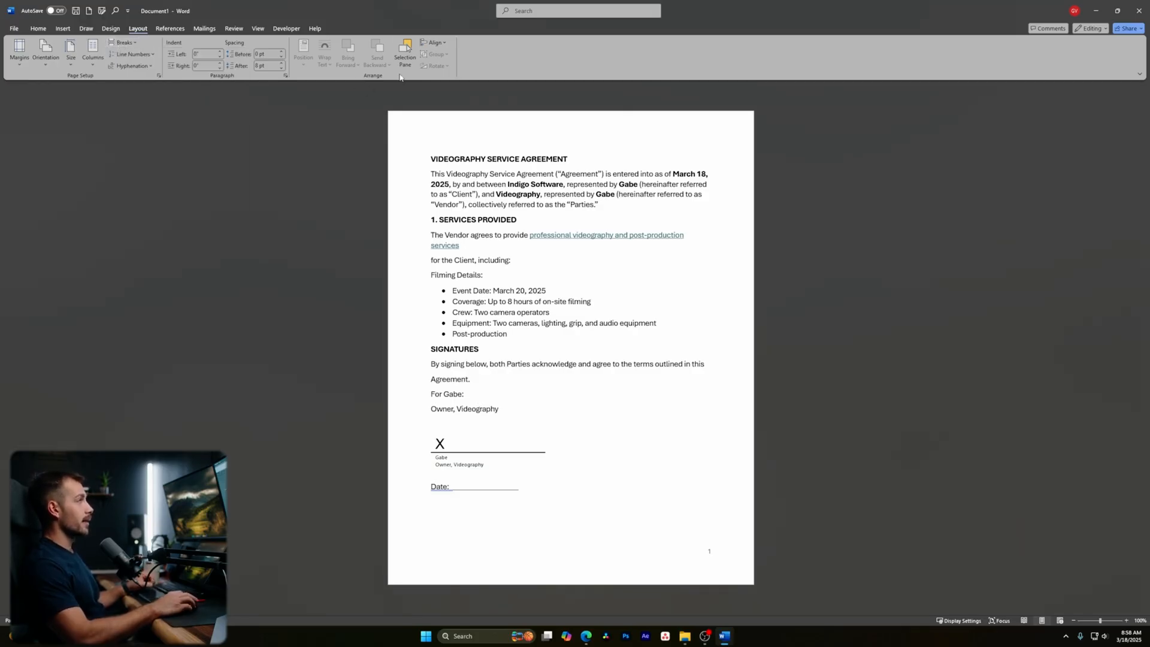
click(170, 28)
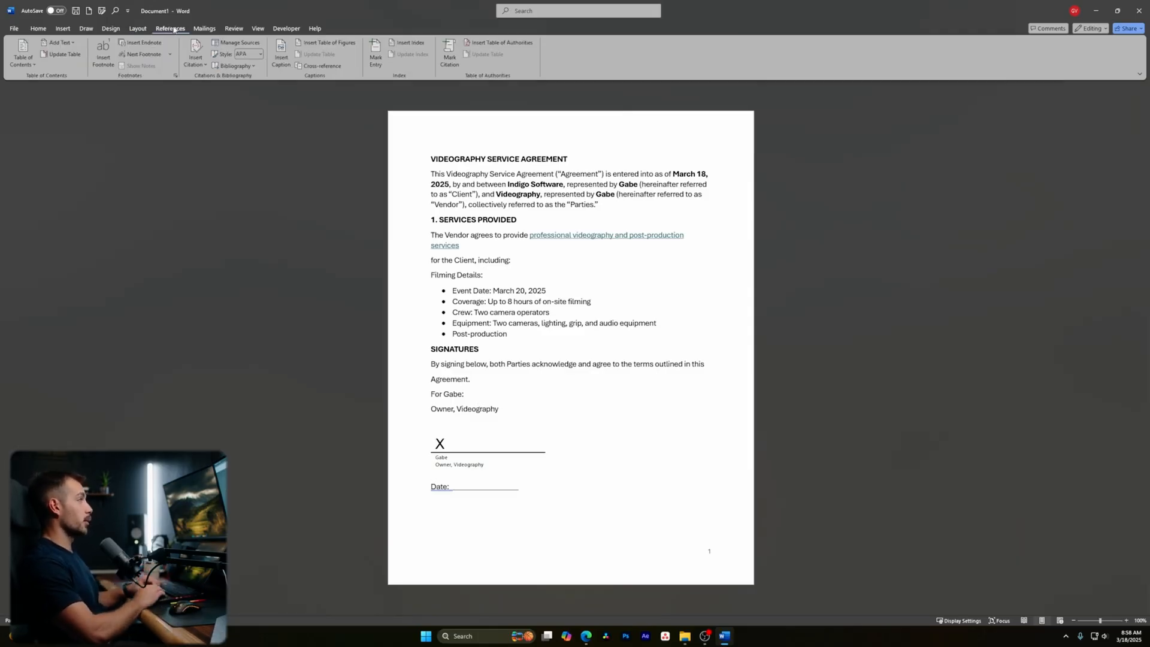
click(205, 29)
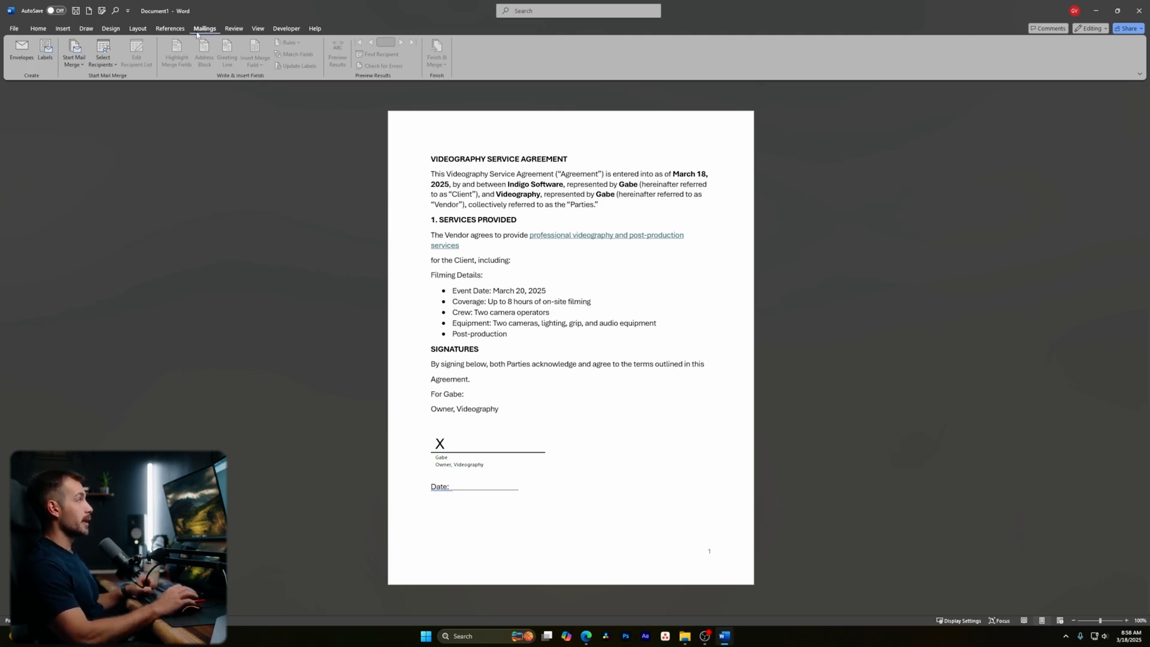
click(235, 29)
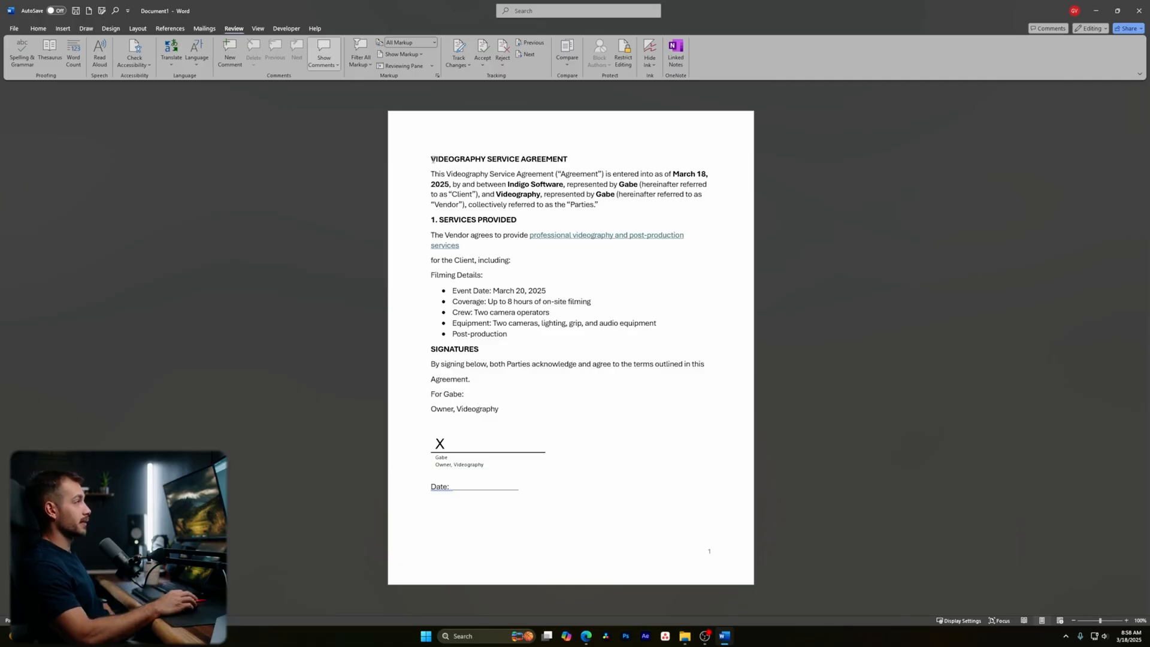
- Turn on Track Changes for the agreement
click(459, 54)
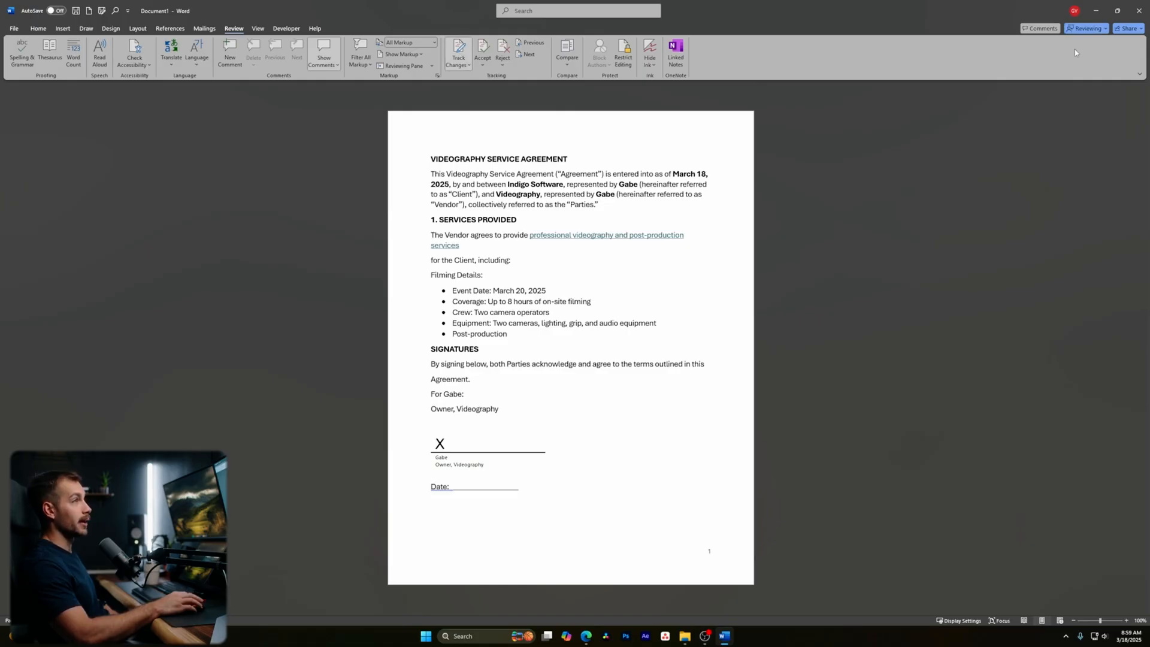
click(1090, 30)
click(1092, 32)
click(1091, 30)
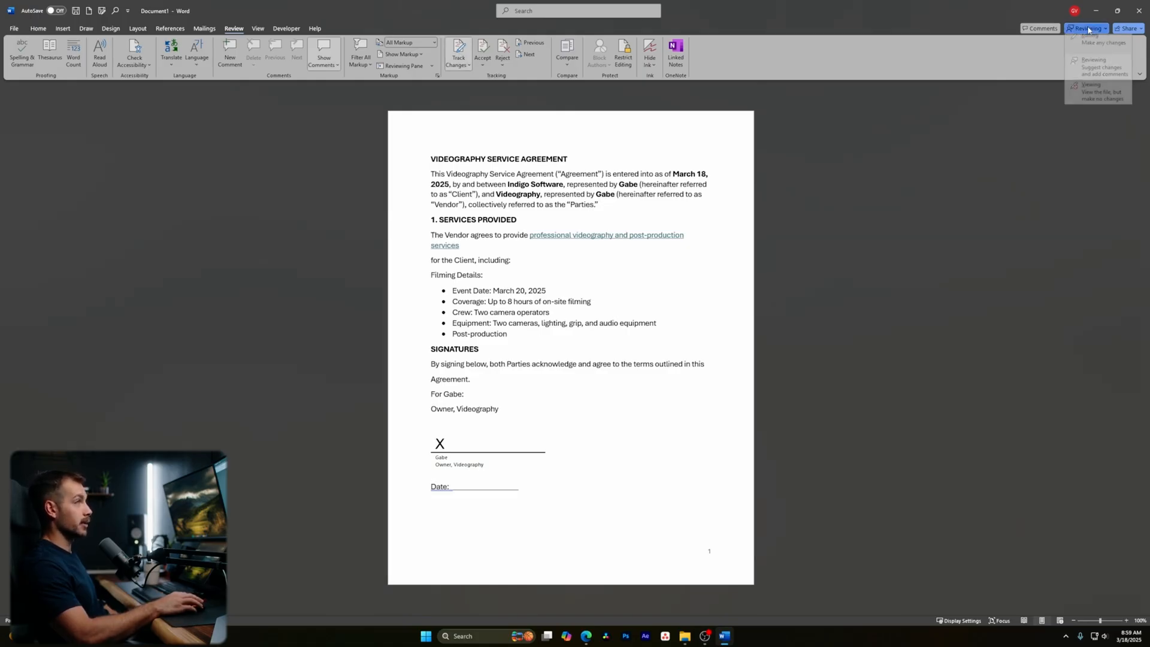
- Change PROVIDED to PROVIDES in the heading by replacing the final D with S
click(516, 225)
mouse_move(518, 220)
mouse_down()
mouse_move(488, 220)
mouse_move(515, 228)
mouse_up()
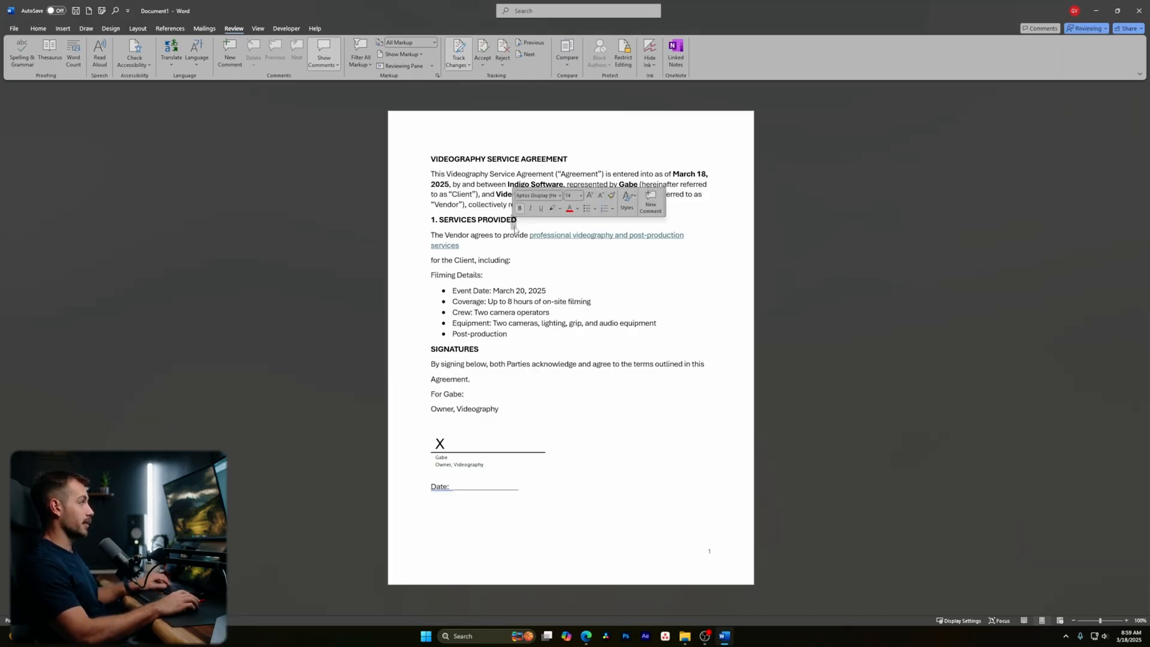
click(481, 221)
drag(519, 220, 511, 220)
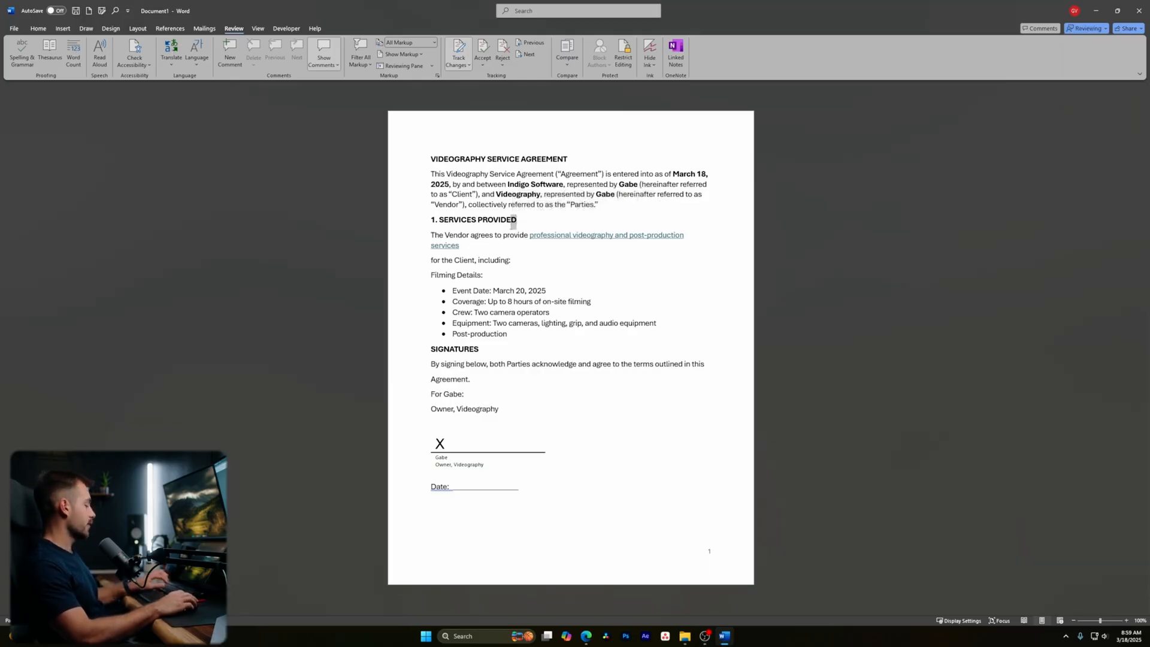
text(S)
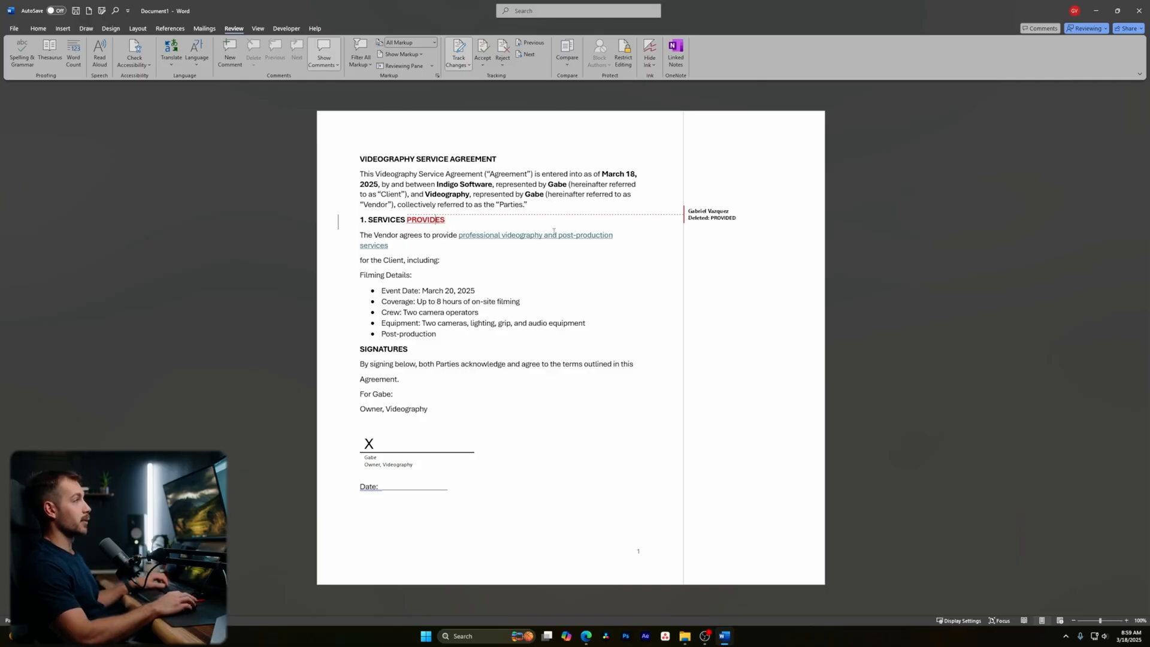
click(686, 219)
- Delete the Post-production bullet and replace Videography after Owner with 'Indigo Software'
drag(438, 337, 368, 335)
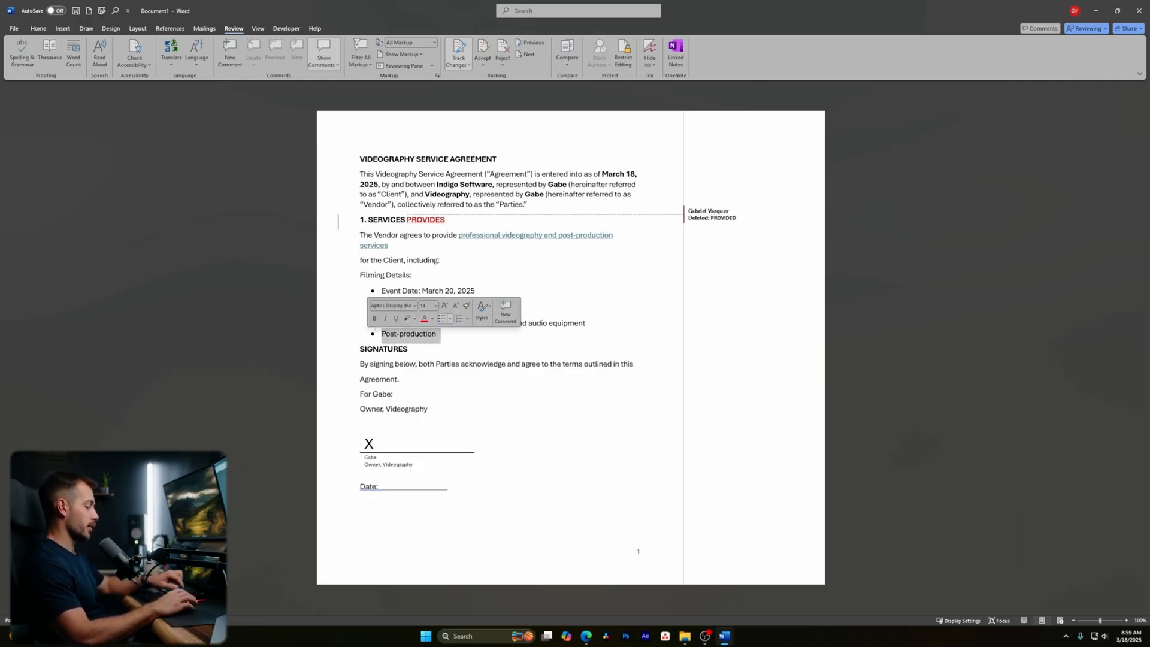
key(BackSpace)
double_click(407, 393)
text(i)
text(Indigo Softwa)
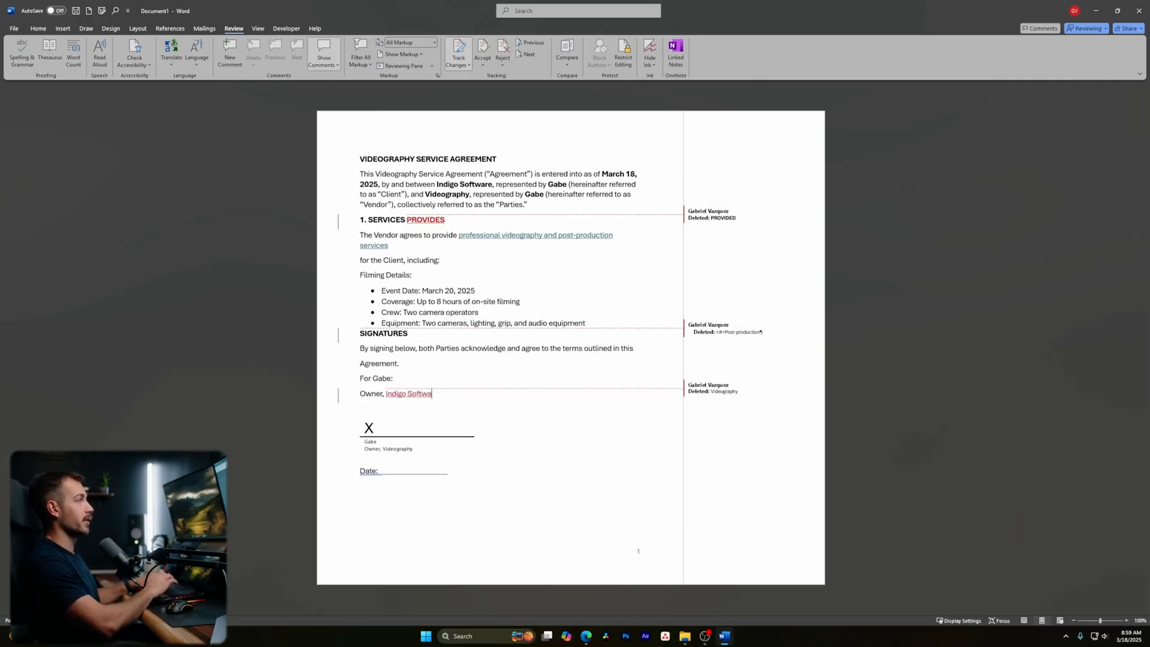
text(re)
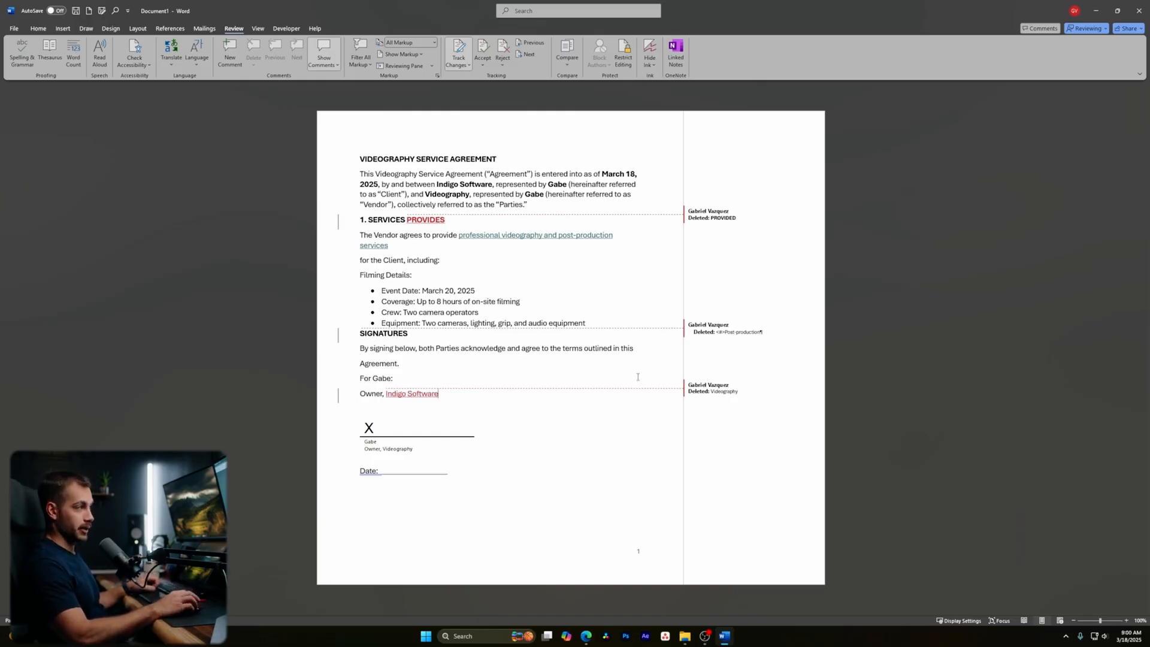
- Step through the tracked changes and return to the PROVIDES edit
click(533, 55)
click(533, 55)
click(533, 54)
click(533, 55)
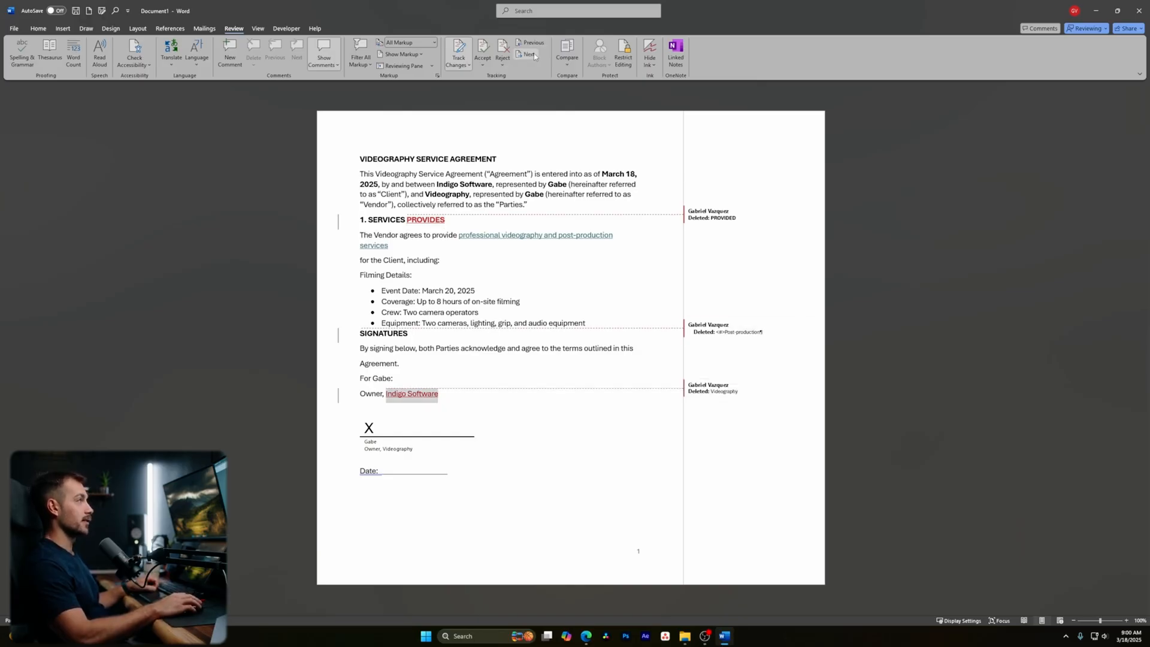
click(535, 54)
click(534, 56)
click(534, 45)
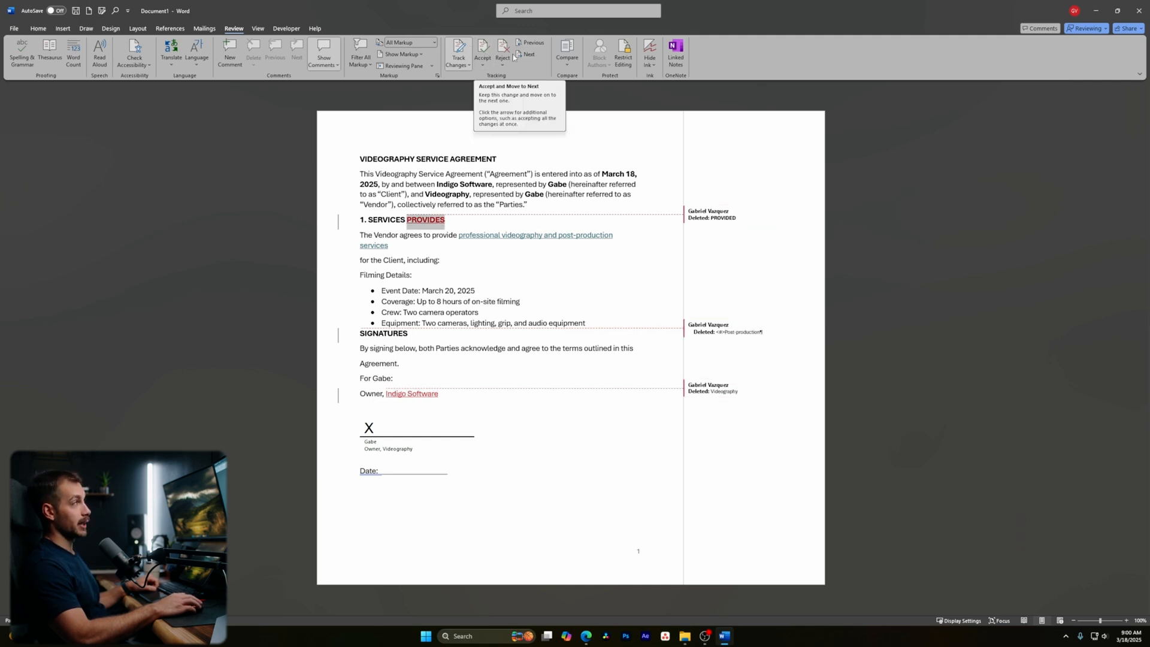
- Reject the PROVIDES and Videography edits and accept the Post-production bullet deletion
click(503, 50)
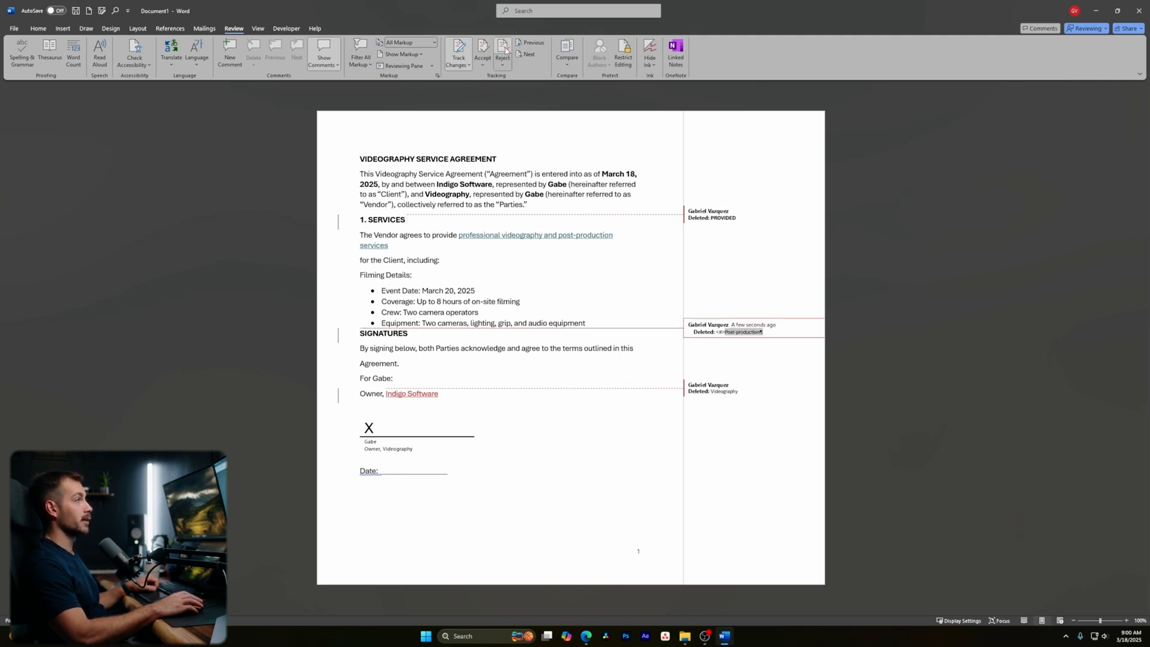
click(484, 54)
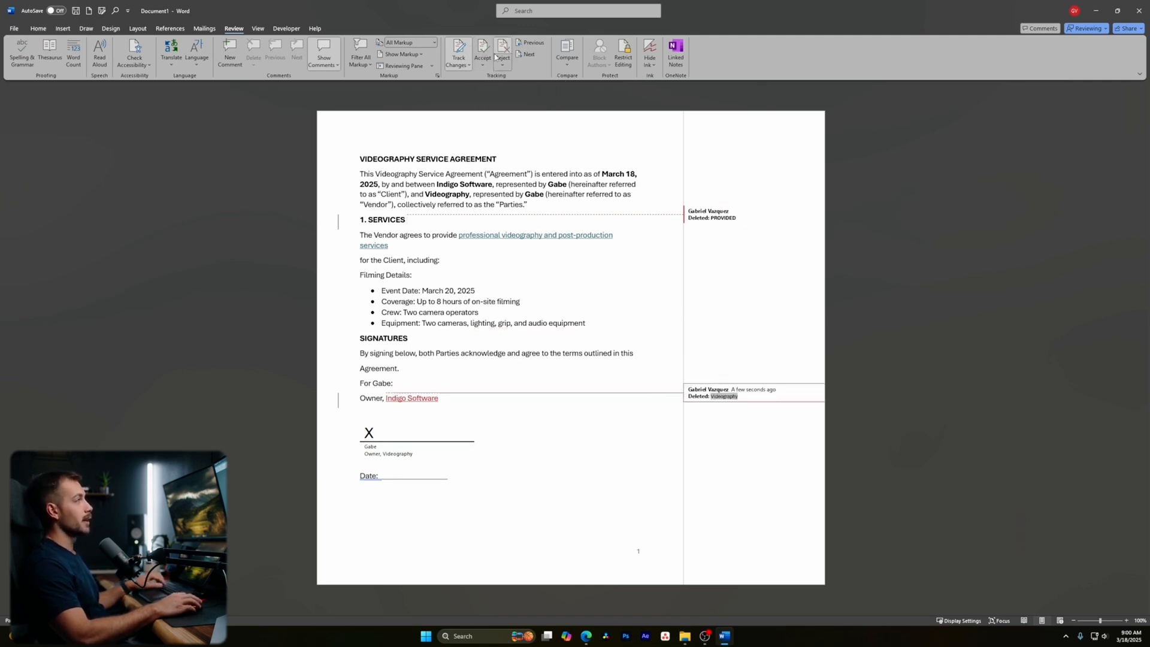
click(507, 50)
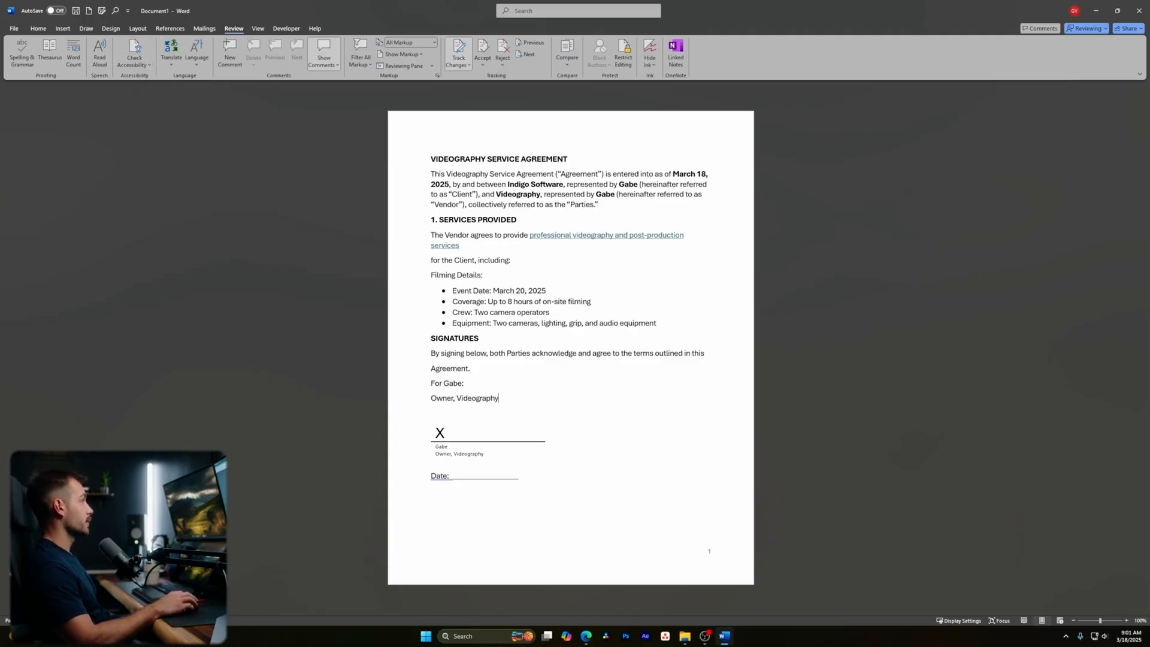
- Look through the View, Developer and Help tabs, then go to the File start page
click(257, 30)
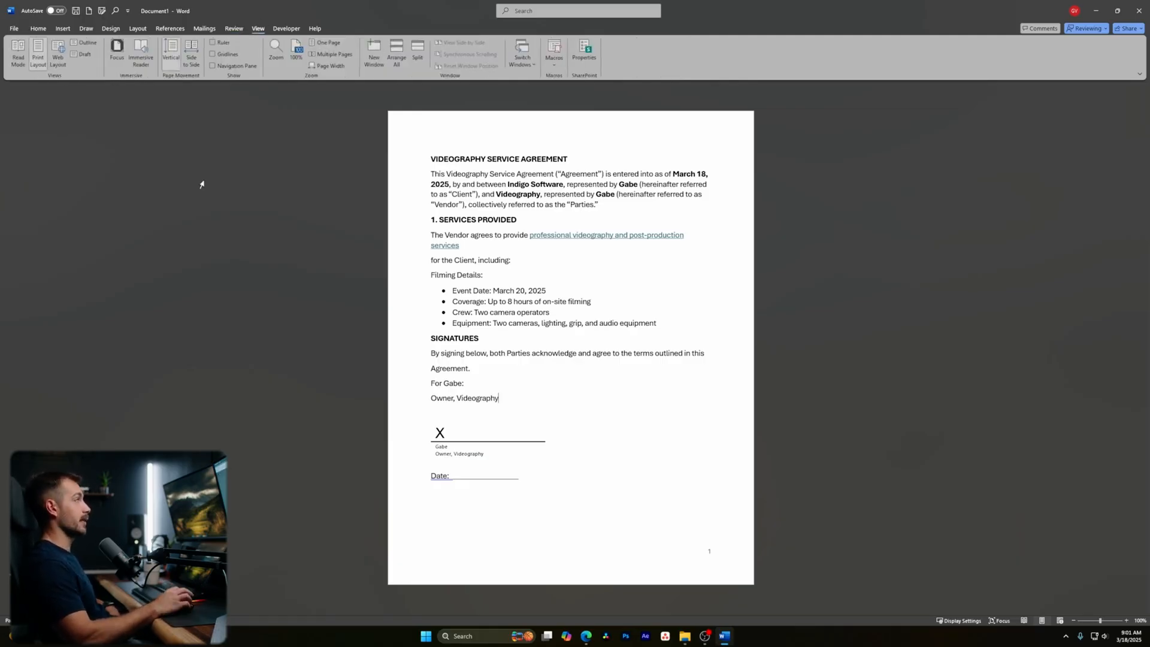
click(285, 30)
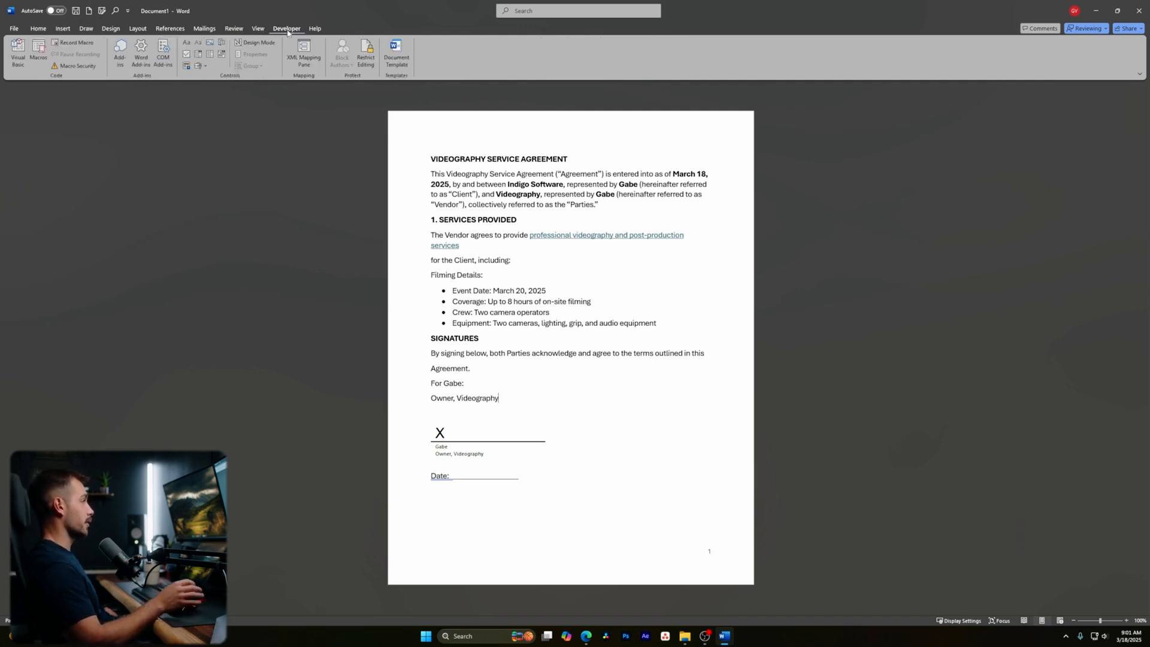
click(315, 30)
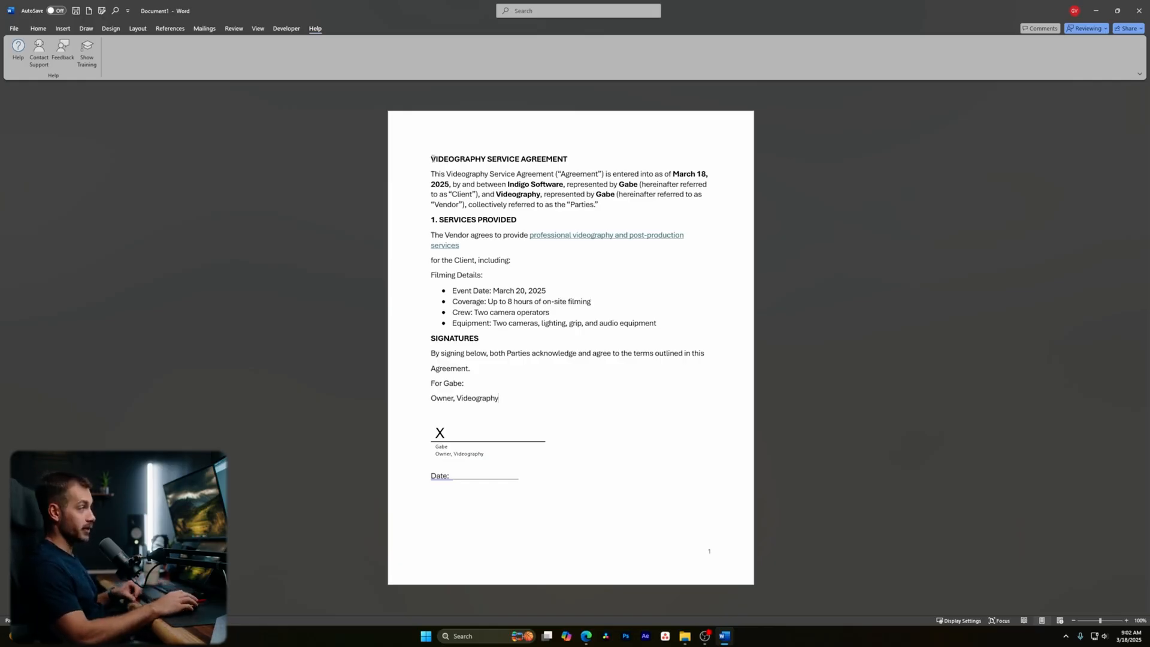
click(13, 29)
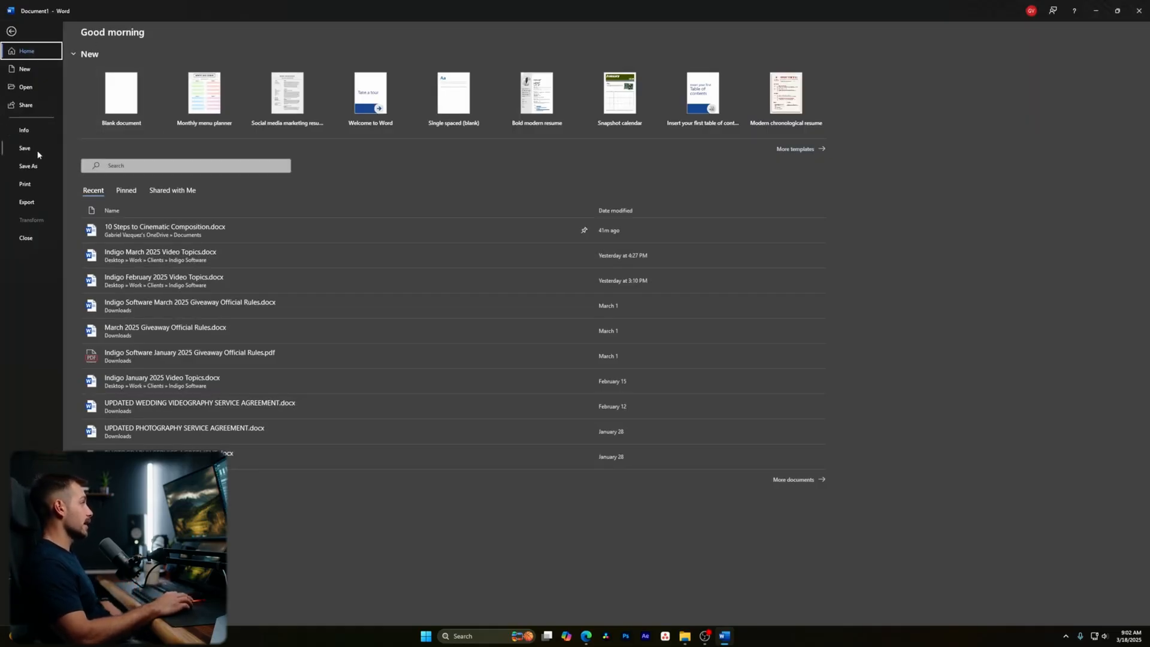
- Save the agreement as a PDF in the Indigo Software folder
click(36, 169)
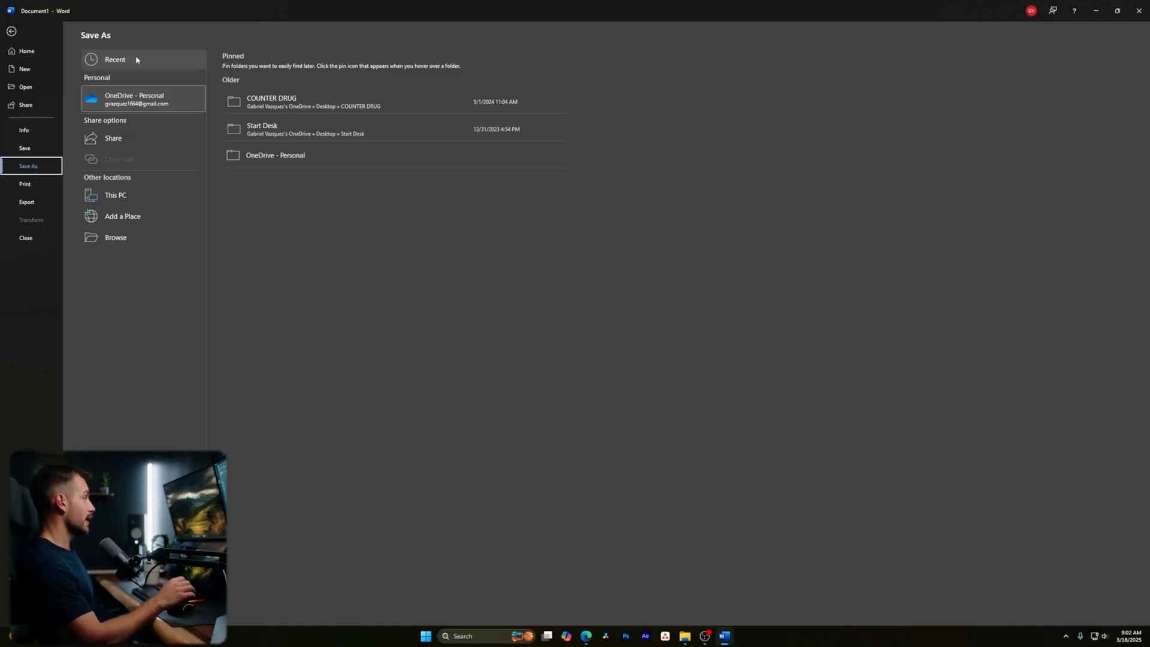
click(117, 194)
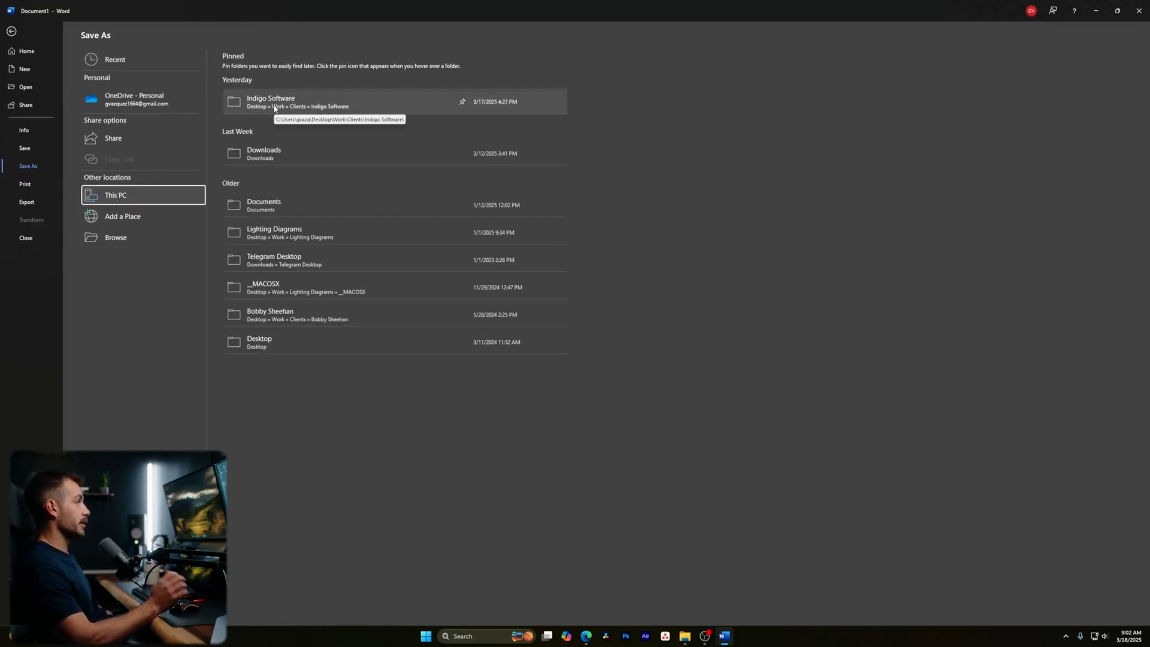
click(301, 103)
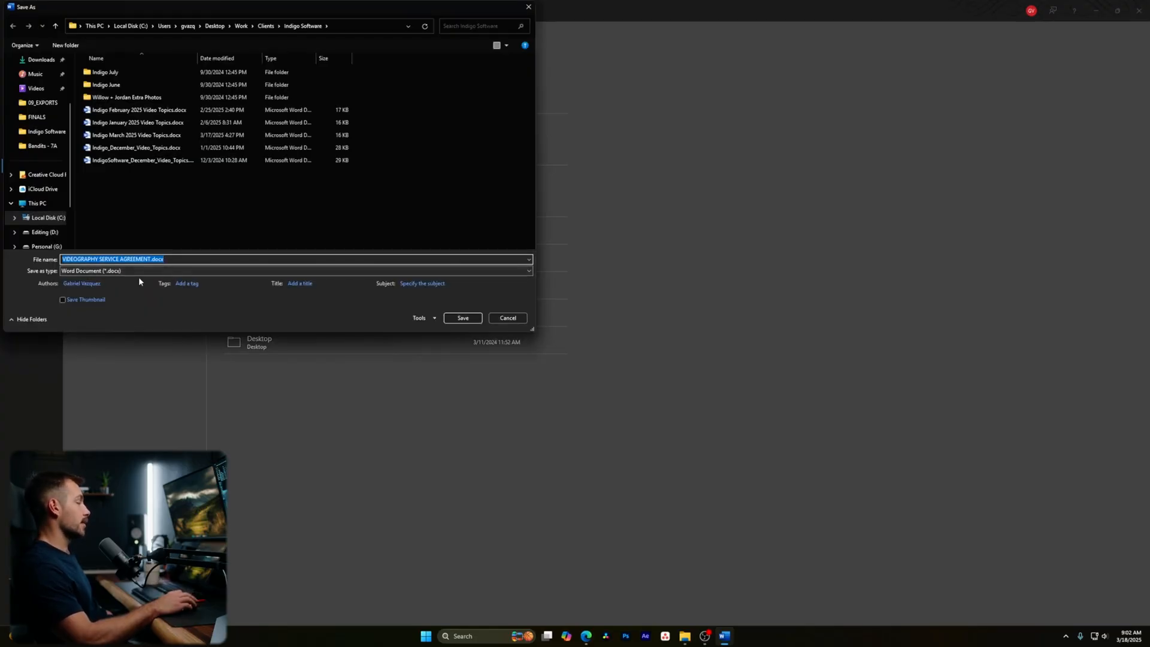
click(106, 272)
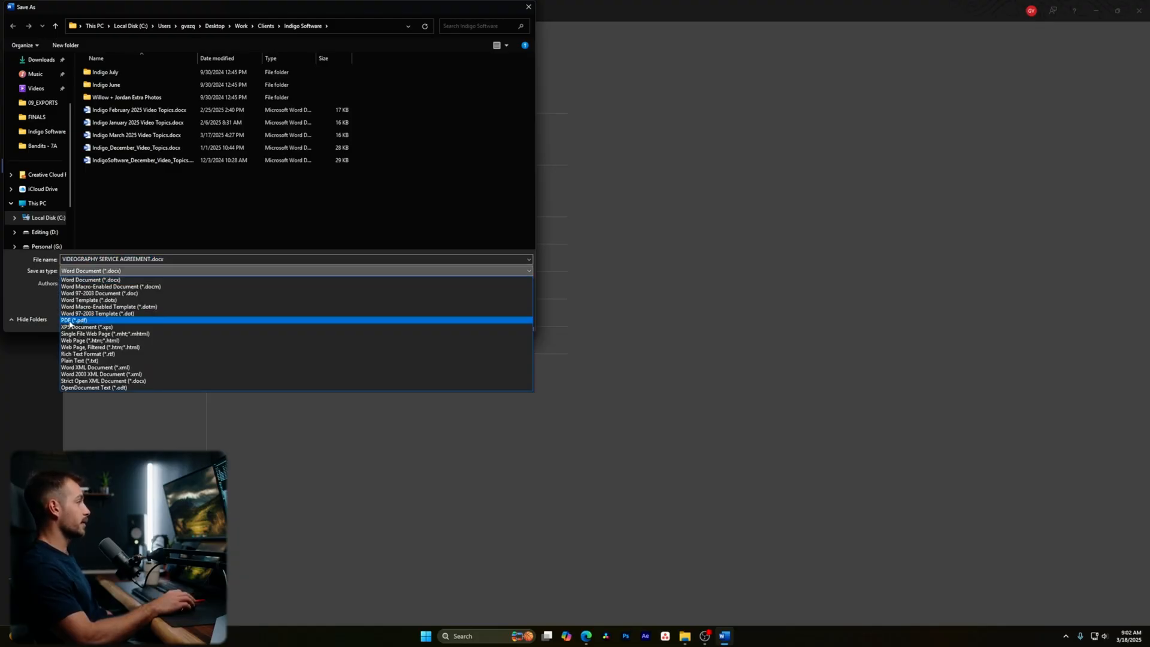
click(70, 321)
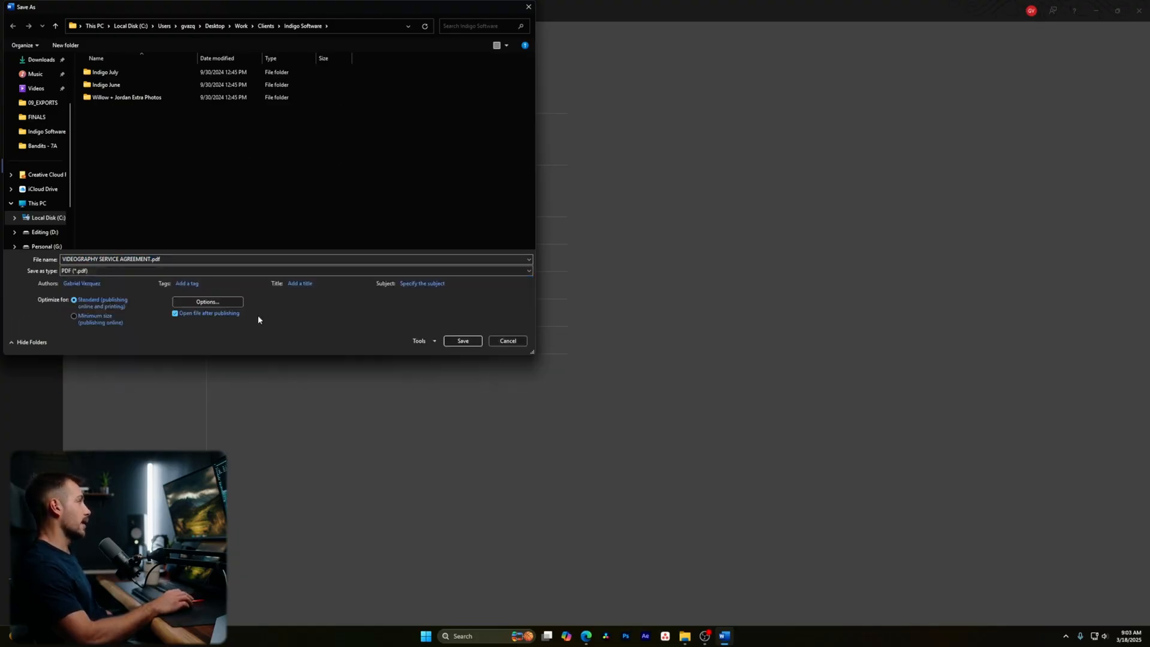
click(464, 340)
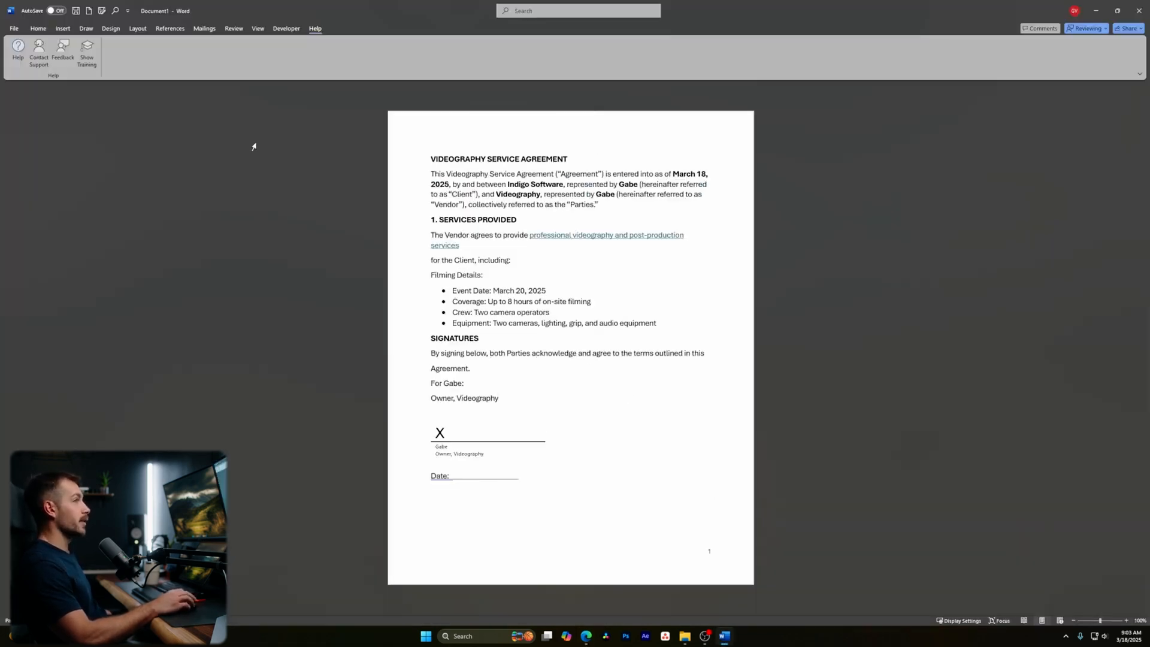
- Save it again as a Word .docx in Indigo Software, then close Word
click(12, 28)
click(48, 167)
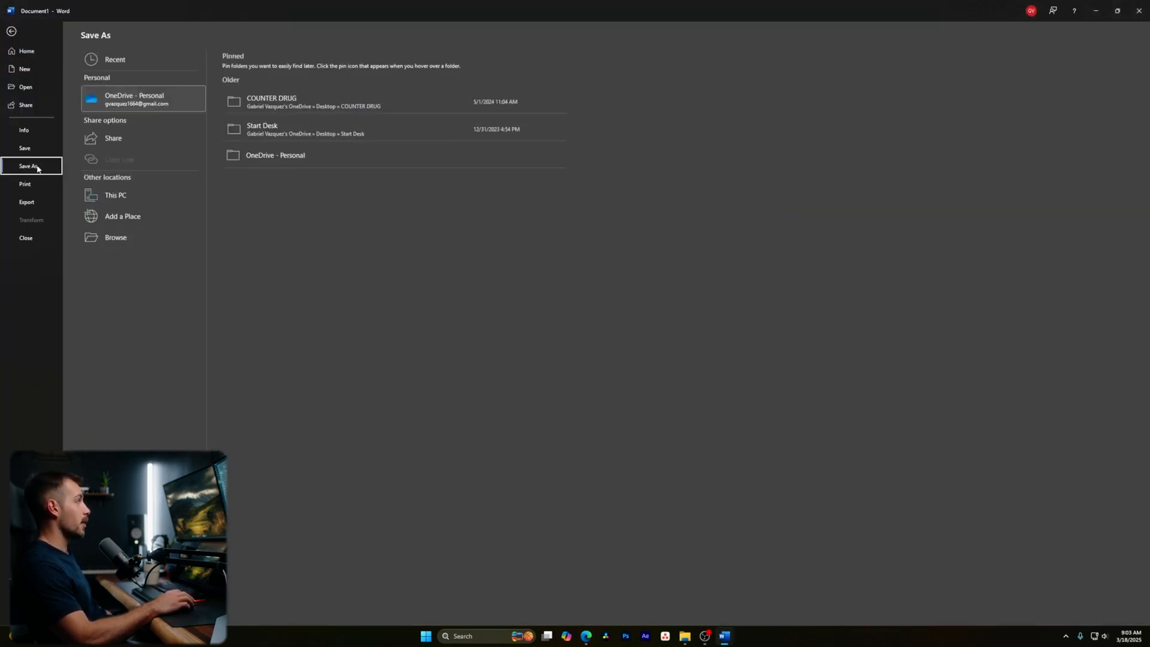
click(117, 195)
click(271, 101)
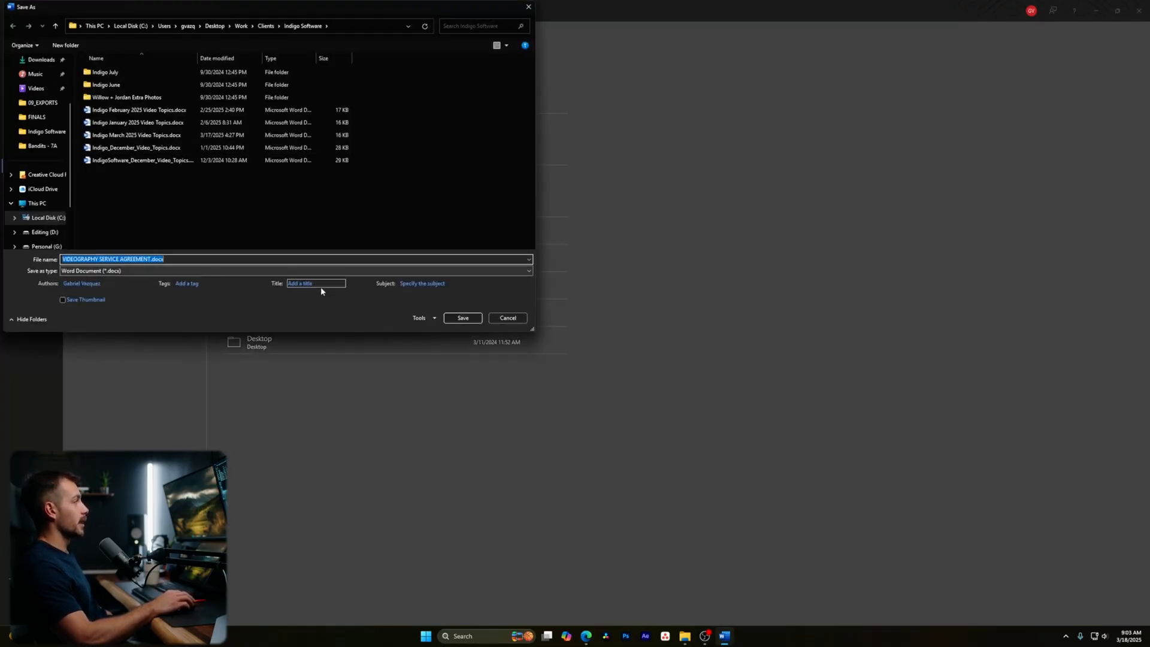
click(460, 317)
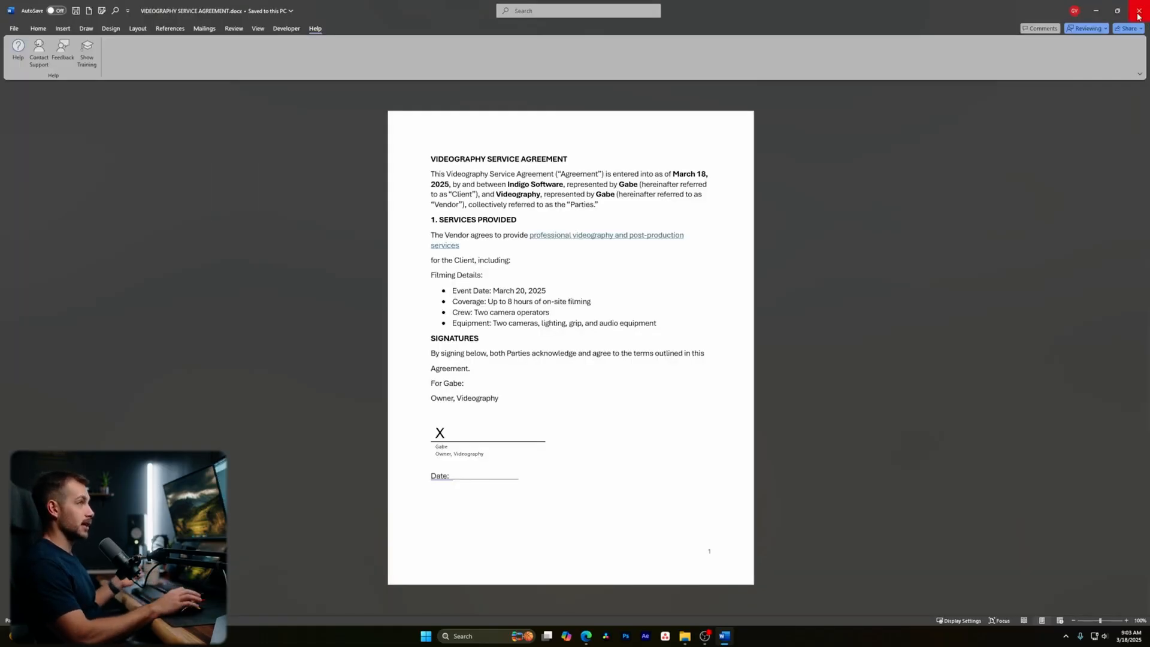
click(1140, 13)
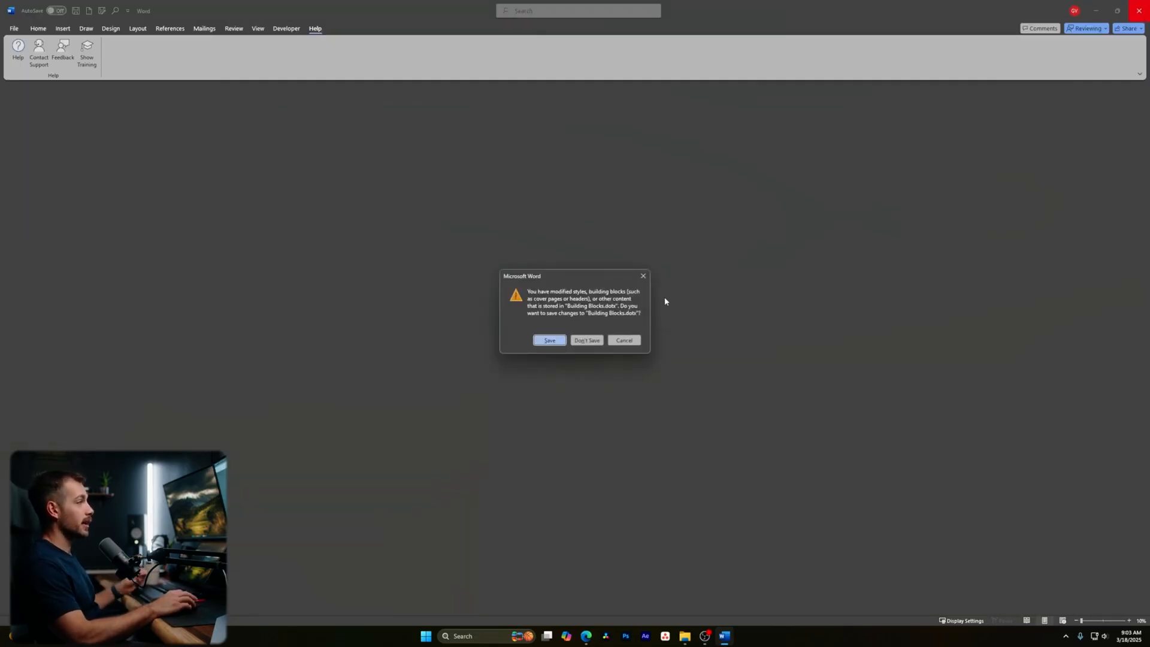
- Answer the Building Blocks prompt, relaunch Word and reopen VIDEOGRAPHY SERVICE AGREEMENT.docx from Recent
click(587, 339)
key(super)
text(word)
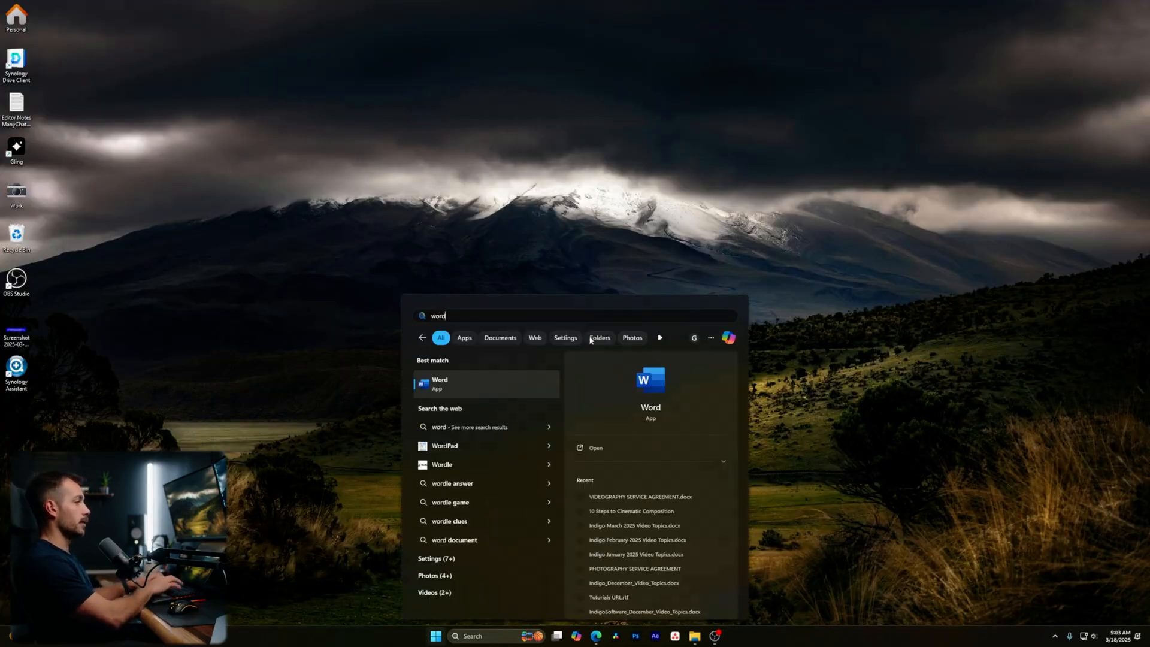
key(Return)
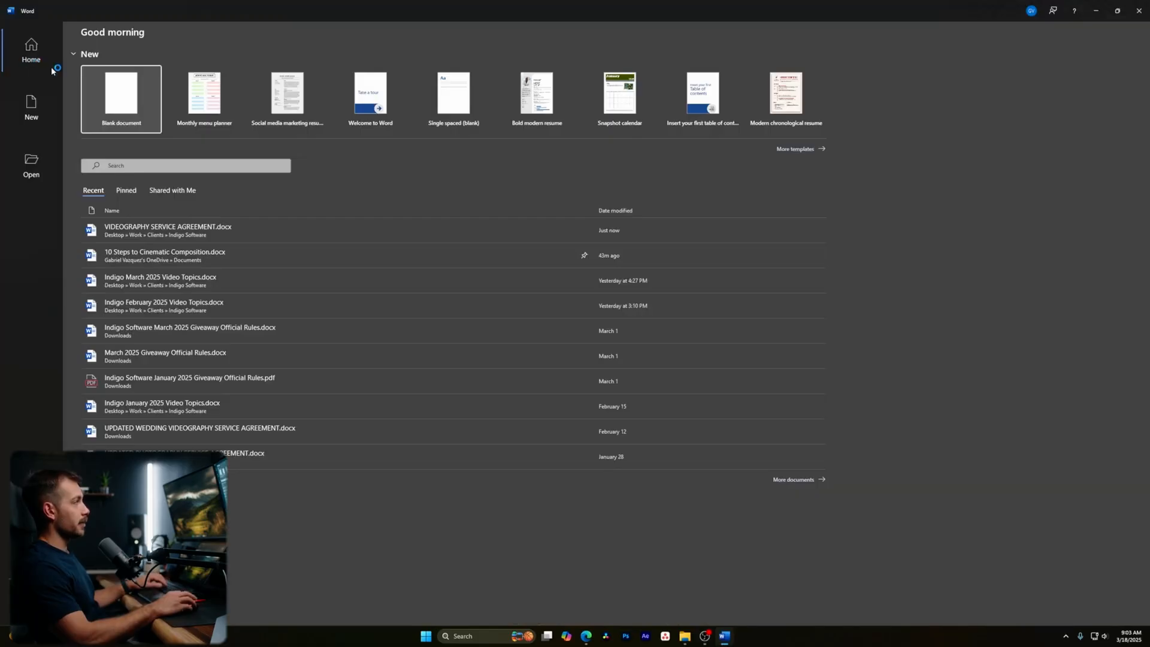
click(157, 234)
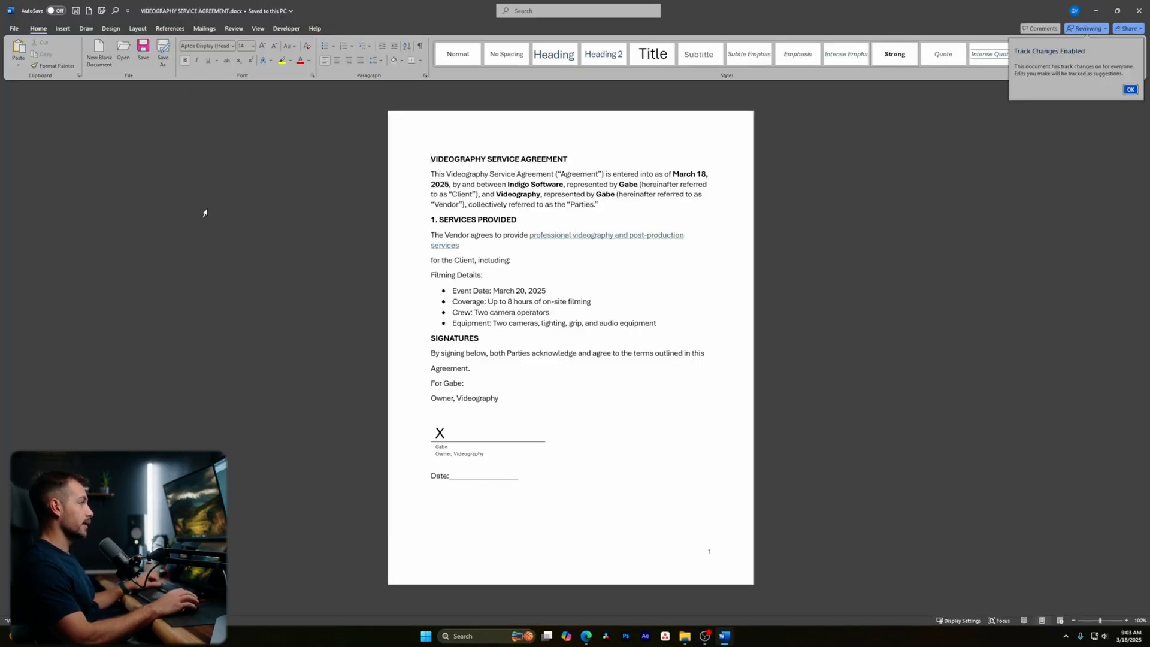
click(1131, 89)
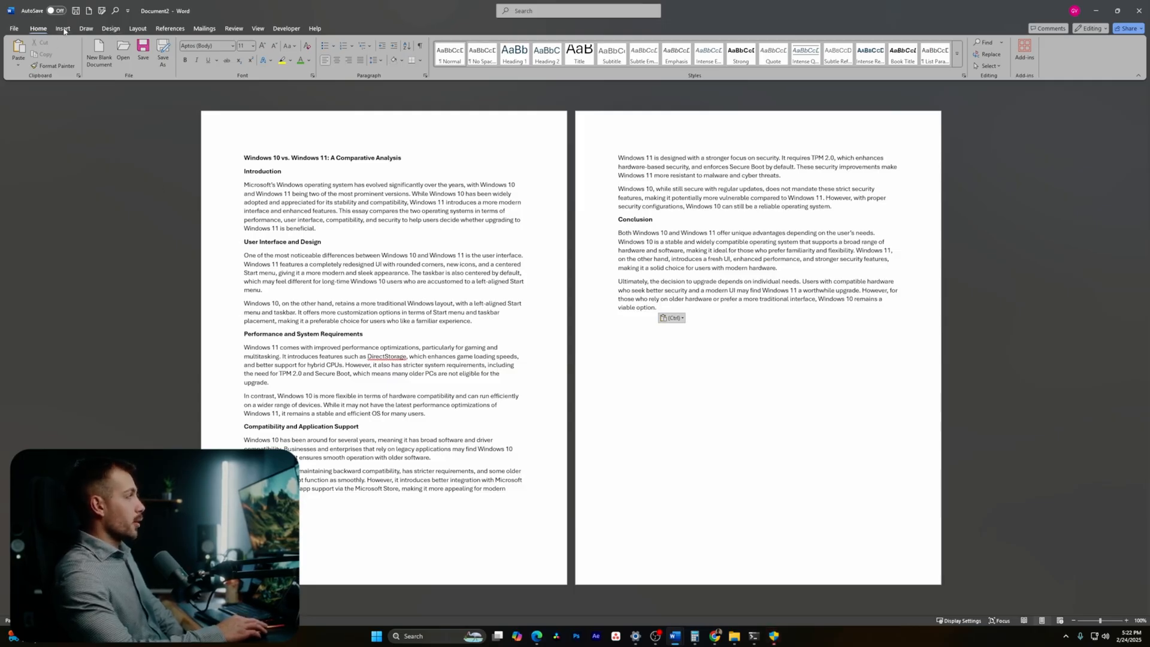
- Apply the CONFIDENTIAL 1 diagonal watermark from the Design tab's Watermark gallery
click(112, 29)
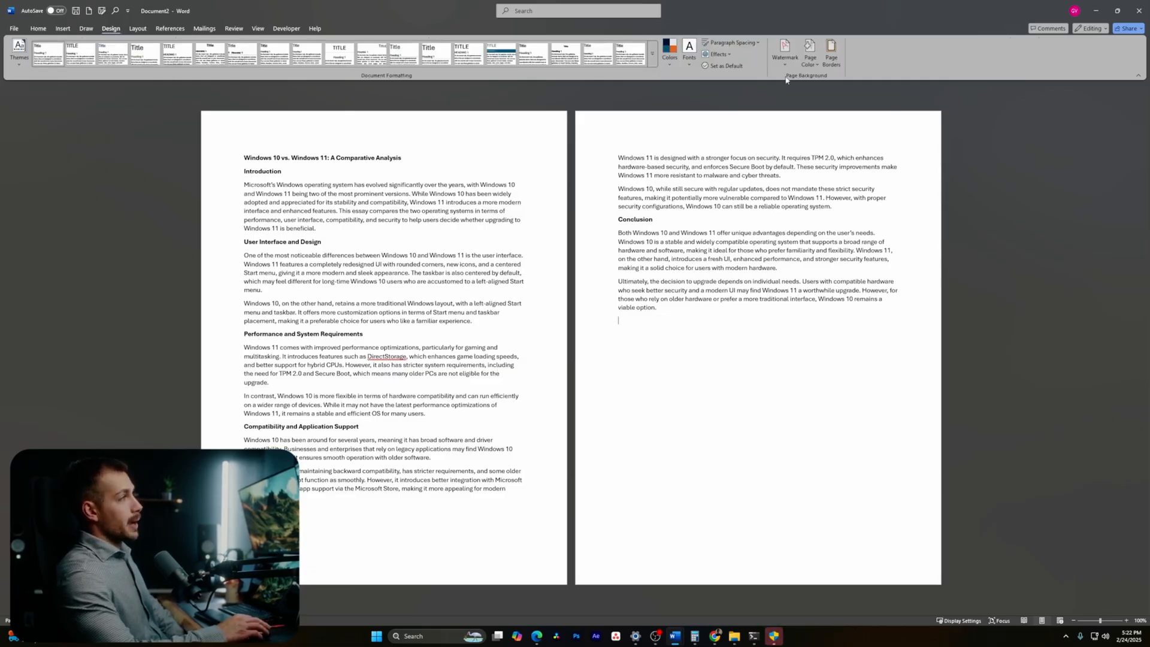
click(789, 57)
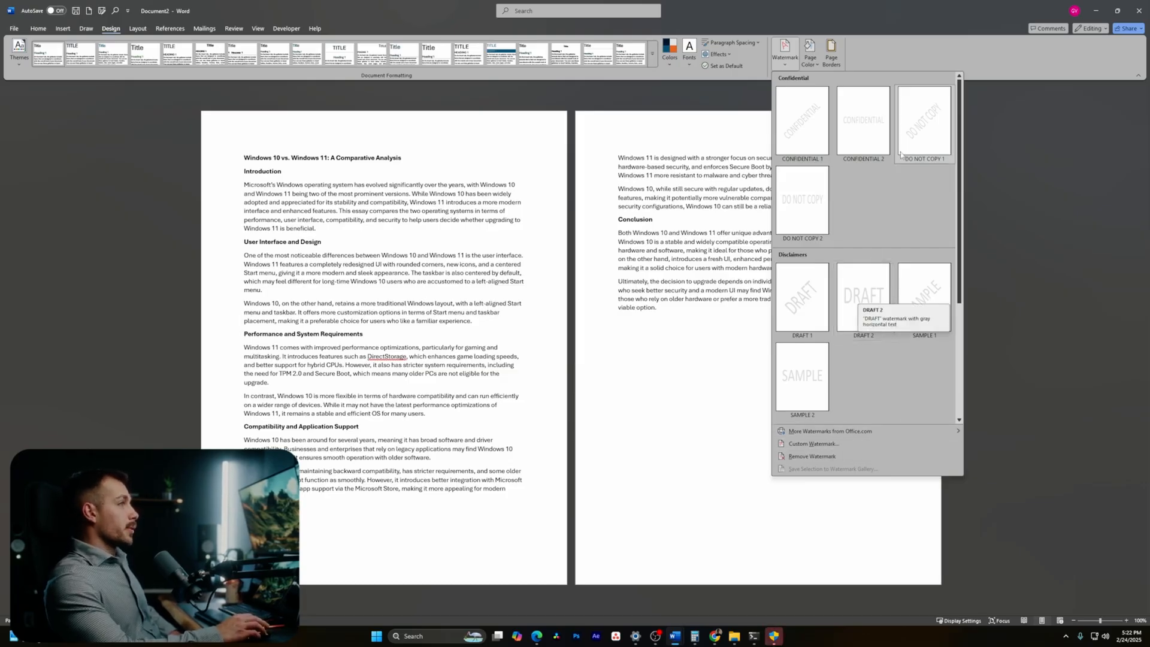
click(810, 127)
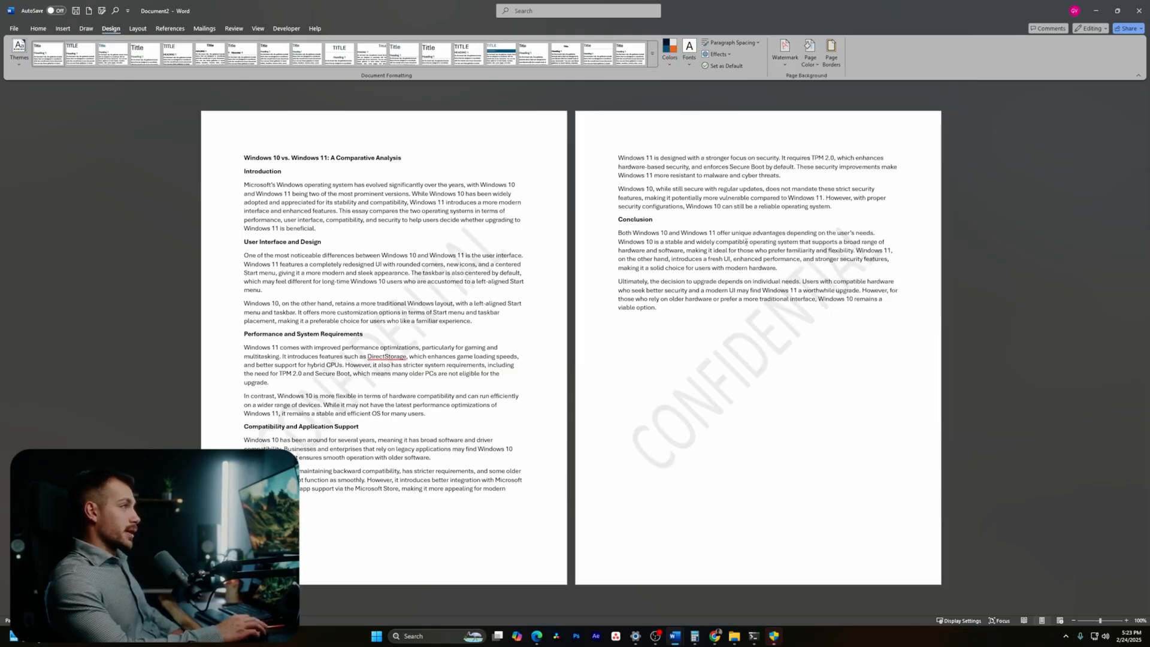
click(783, 65)
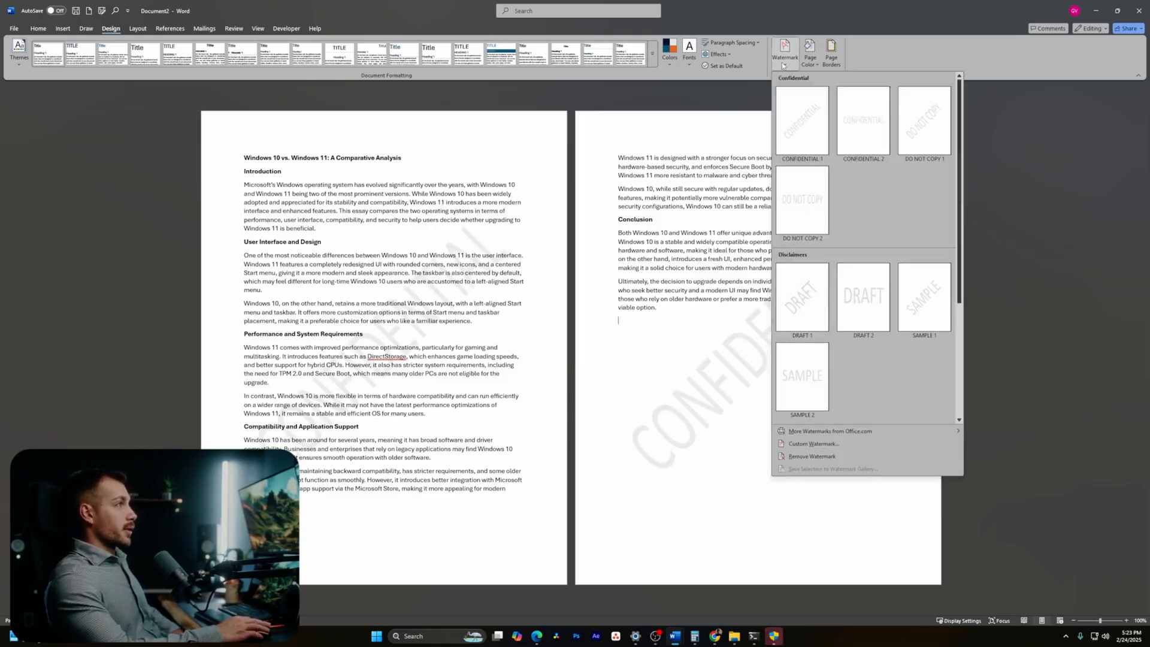
- Replace the watermark with a picture watermark using the GM logo image
click(821, 444)
drag(580, 245, 923, 248)
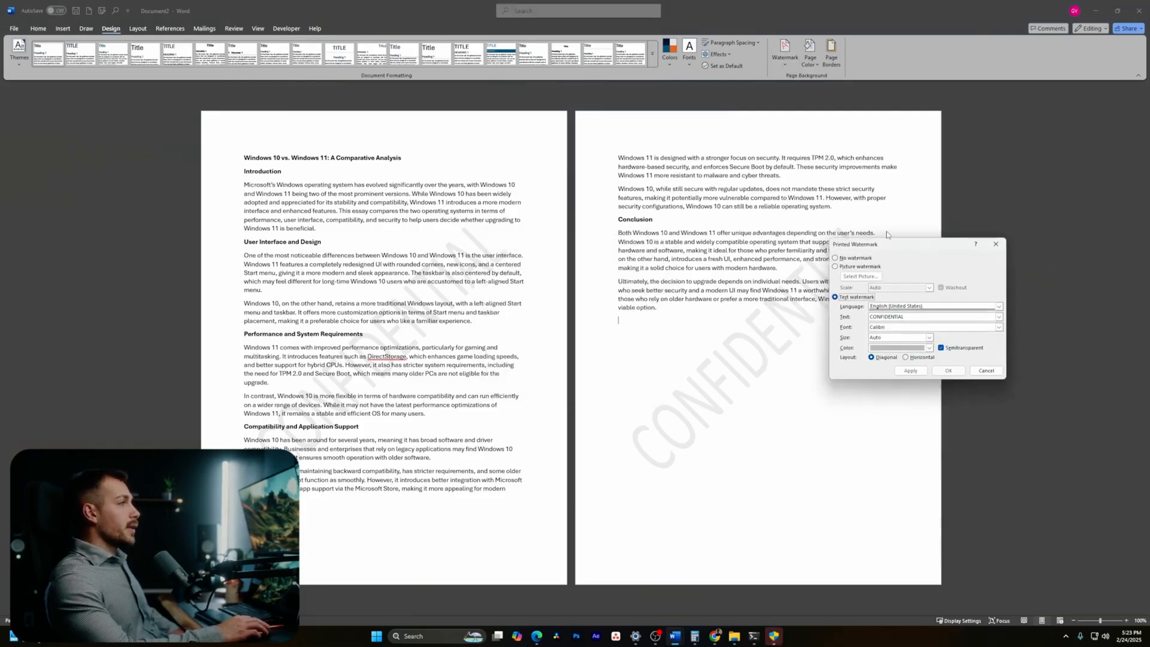
click(836, 266)
click(861, 277)
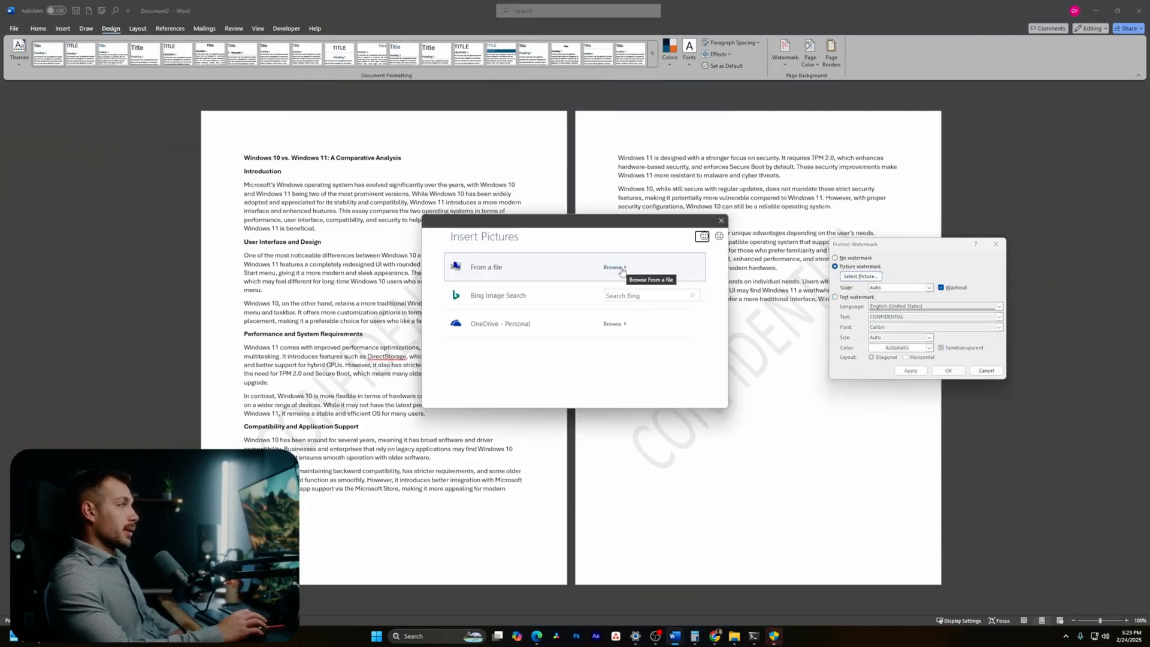
click(624, 273)
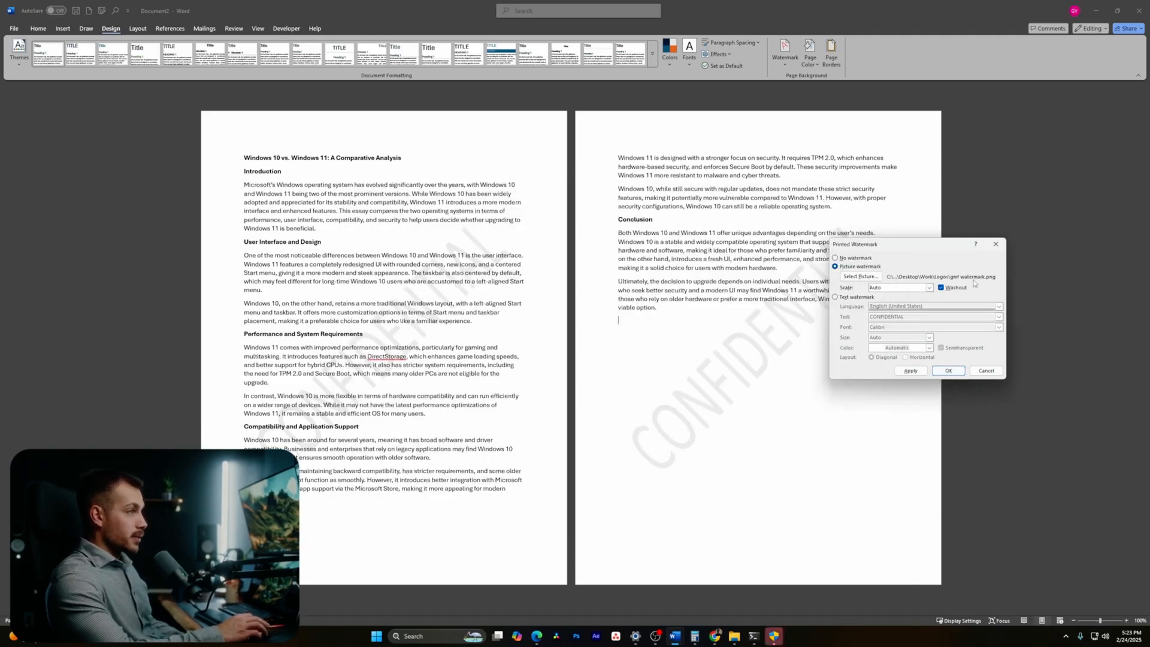
click(948, 370)
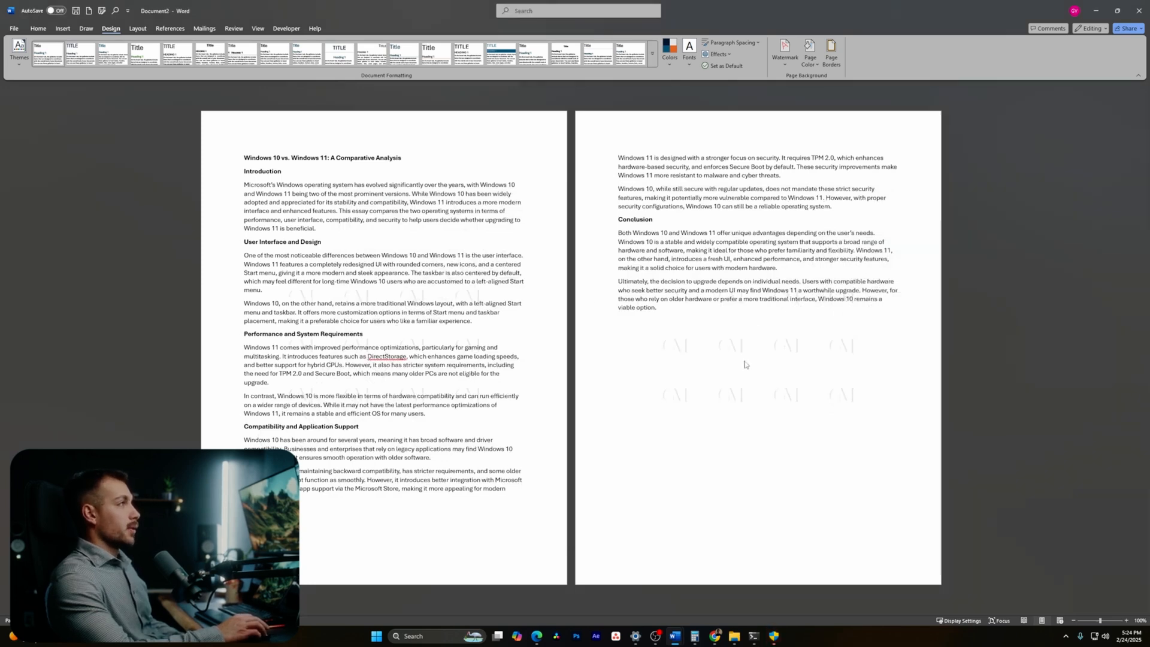
- Turn off Washout so the logo watermark shows at full strength
click(784, 54)
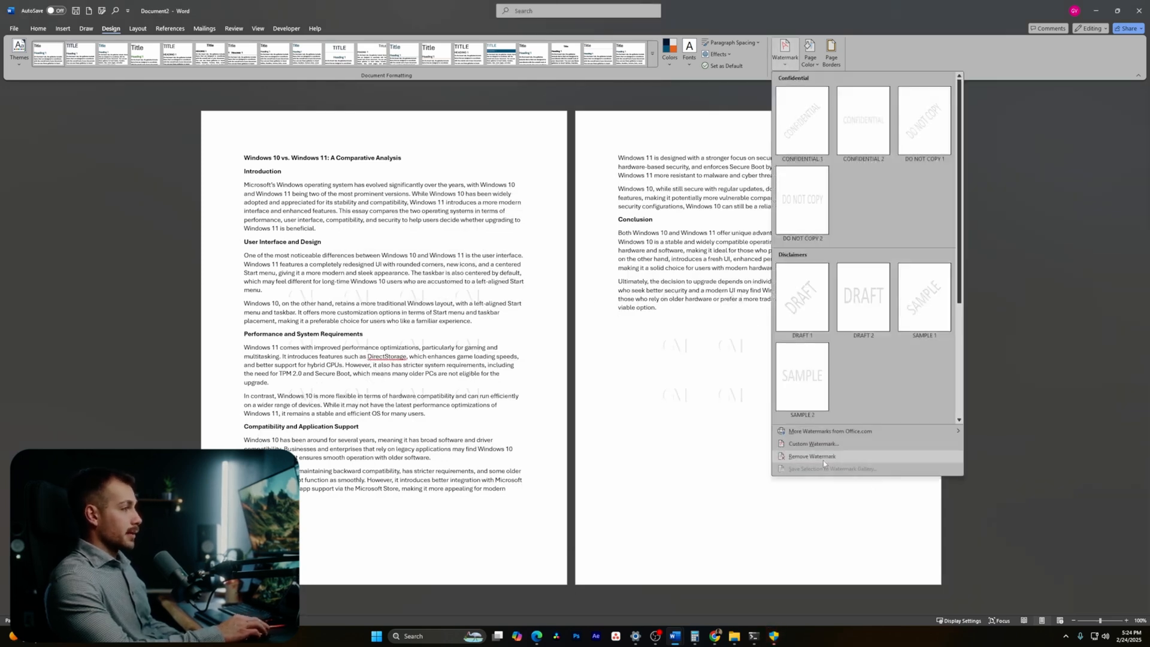
click(822, 444)
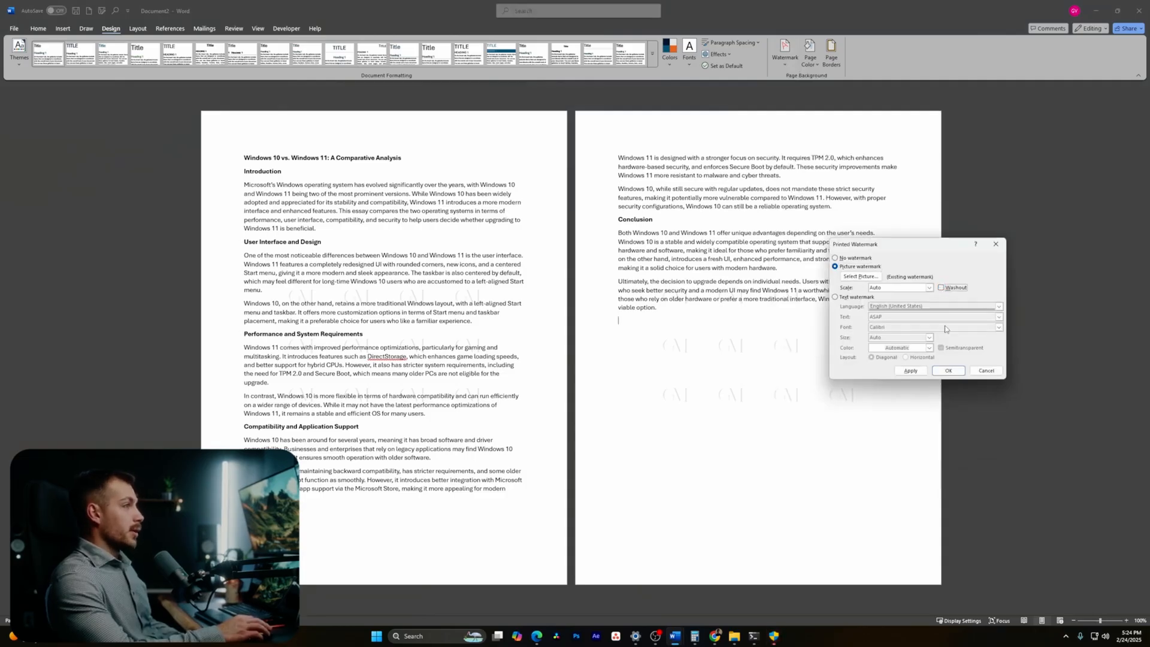
click(948, 371)
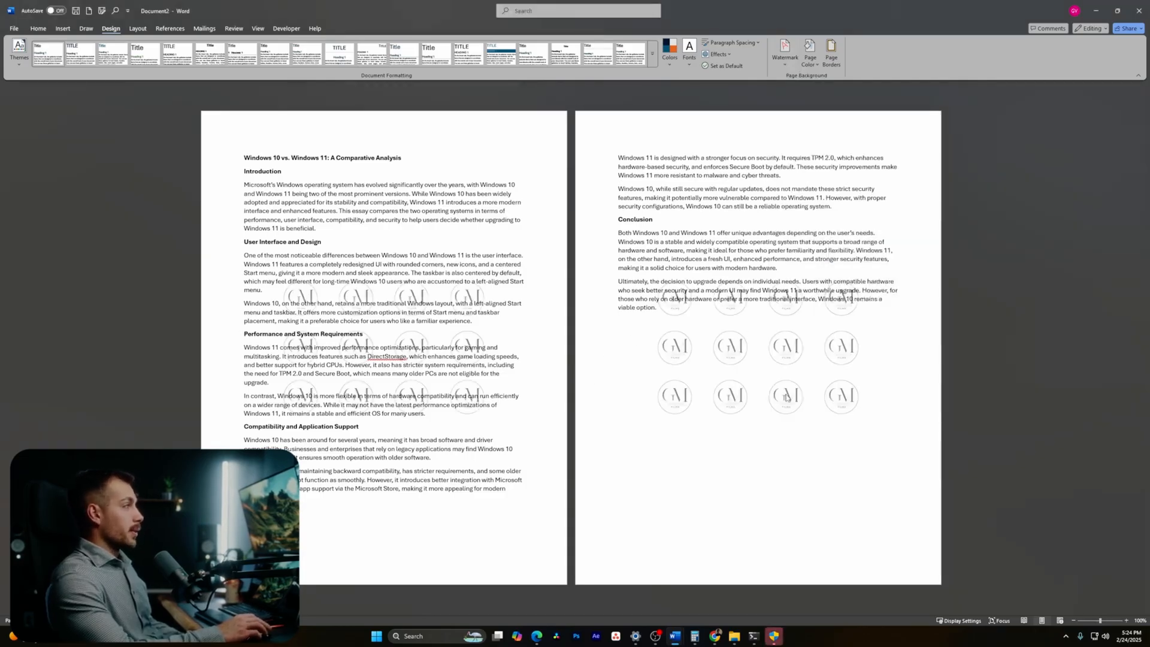
click(784, 51)
- Switch to a text watermark reading INDIGO SOFTWARE and apply it
click(813, 452)
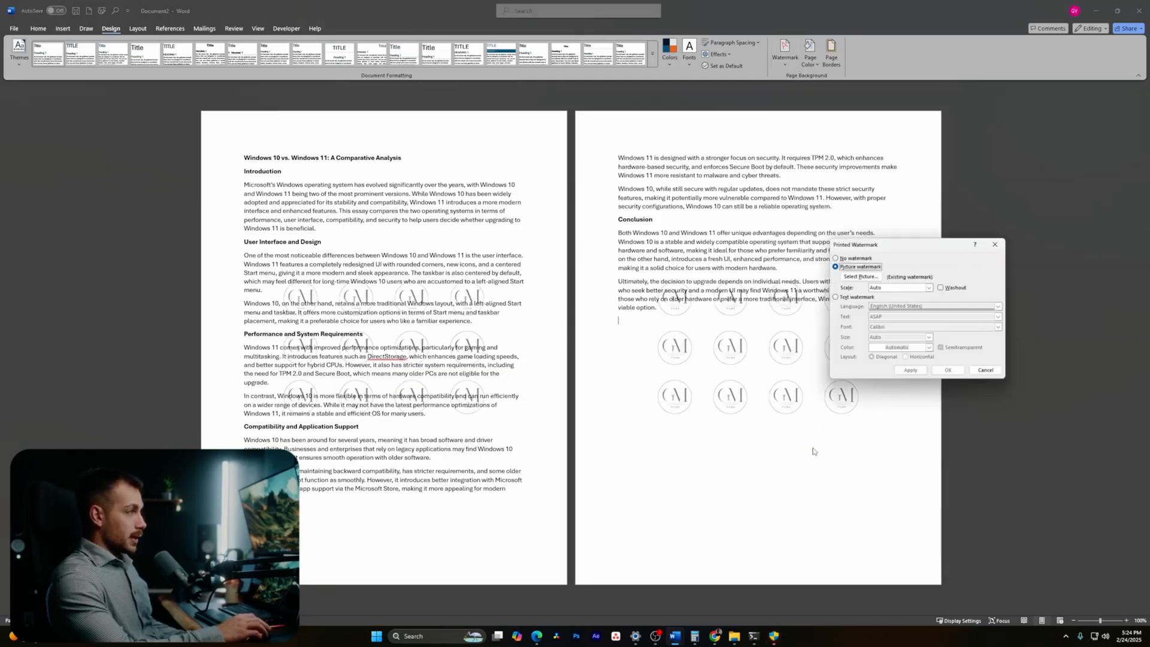
click(845, 297)
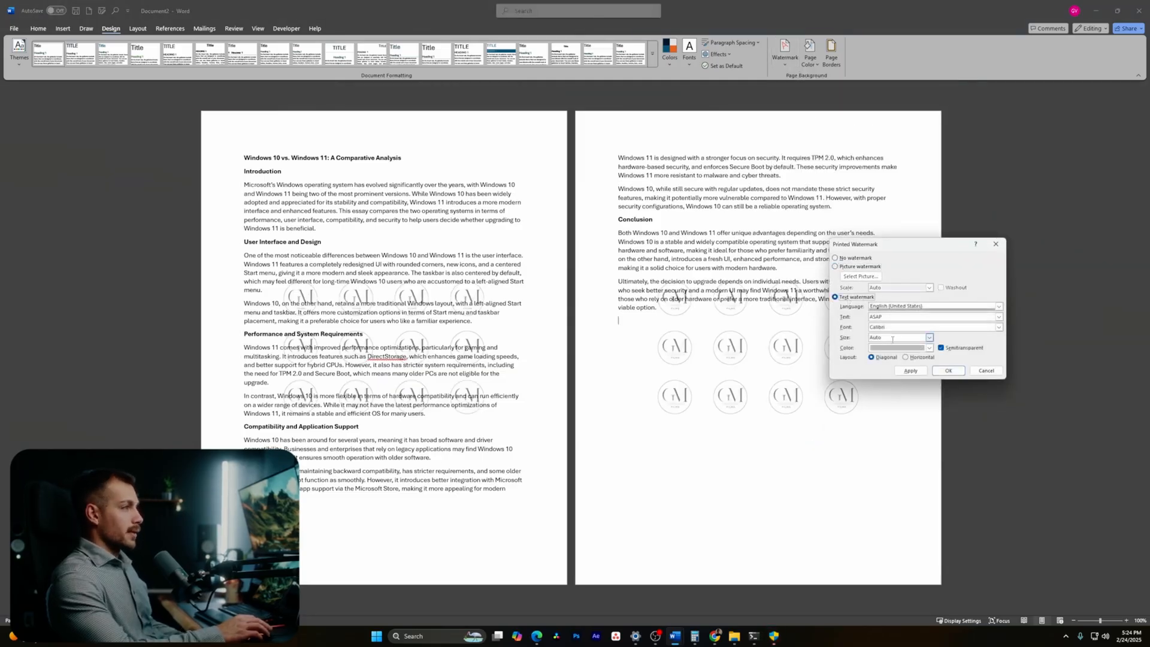
click(878, 317)
text(INDIGO)
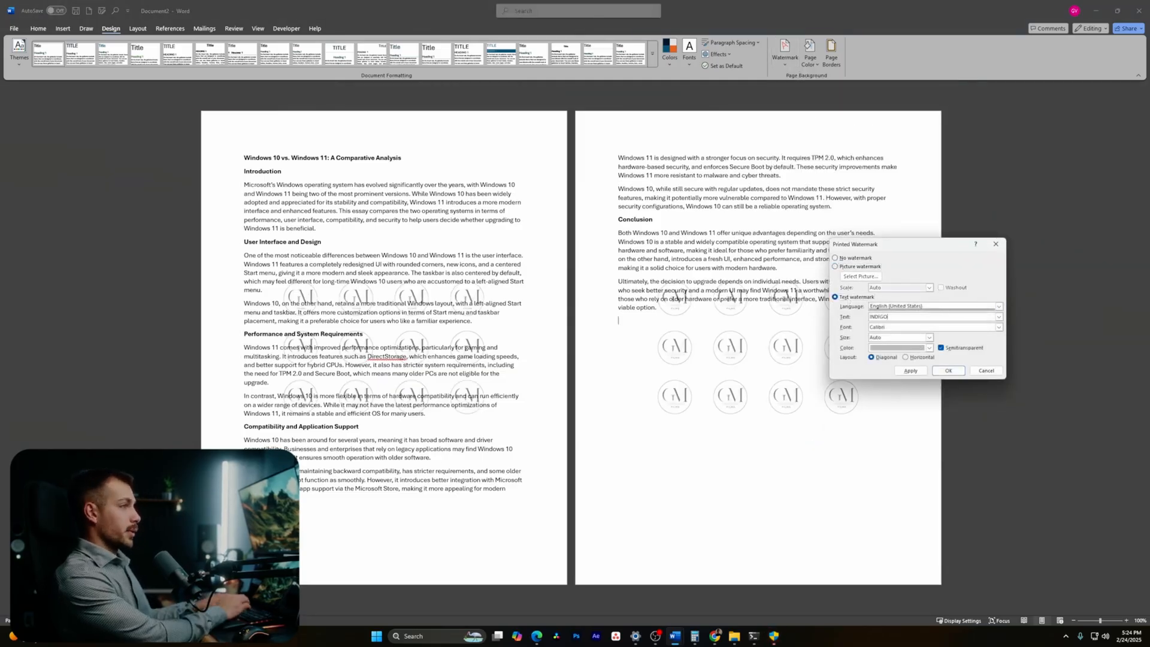
click(910, 371)
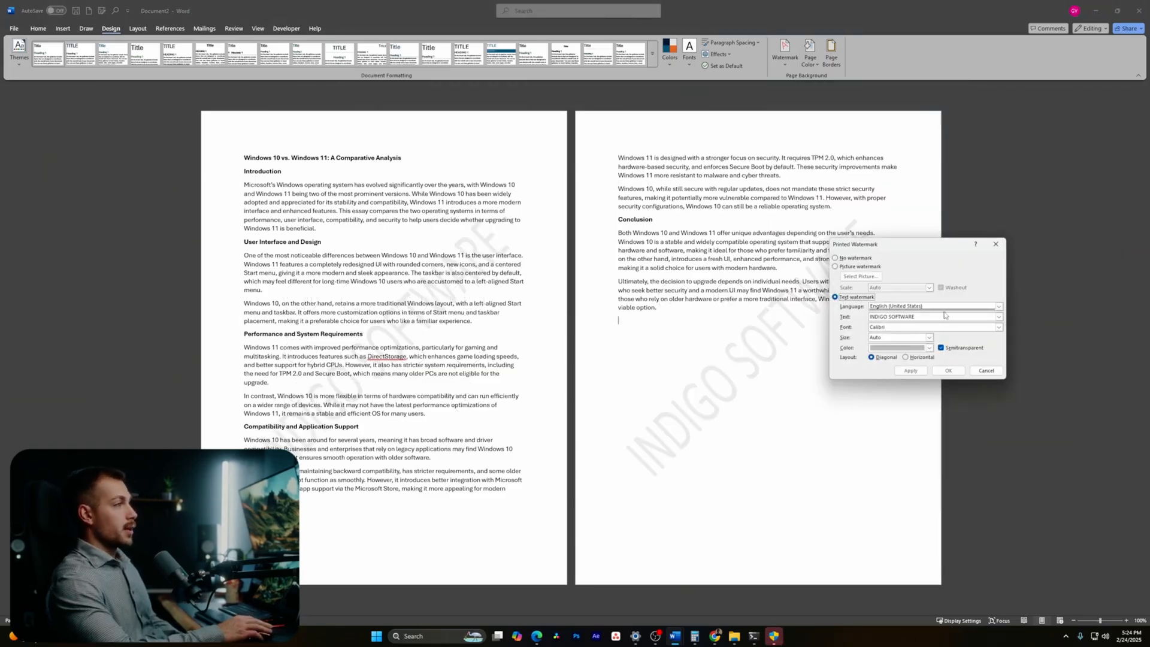
- Make the INDIGO SOFTWARE watermark blue in Corbel font
click(930, 348)
click(925, 386)
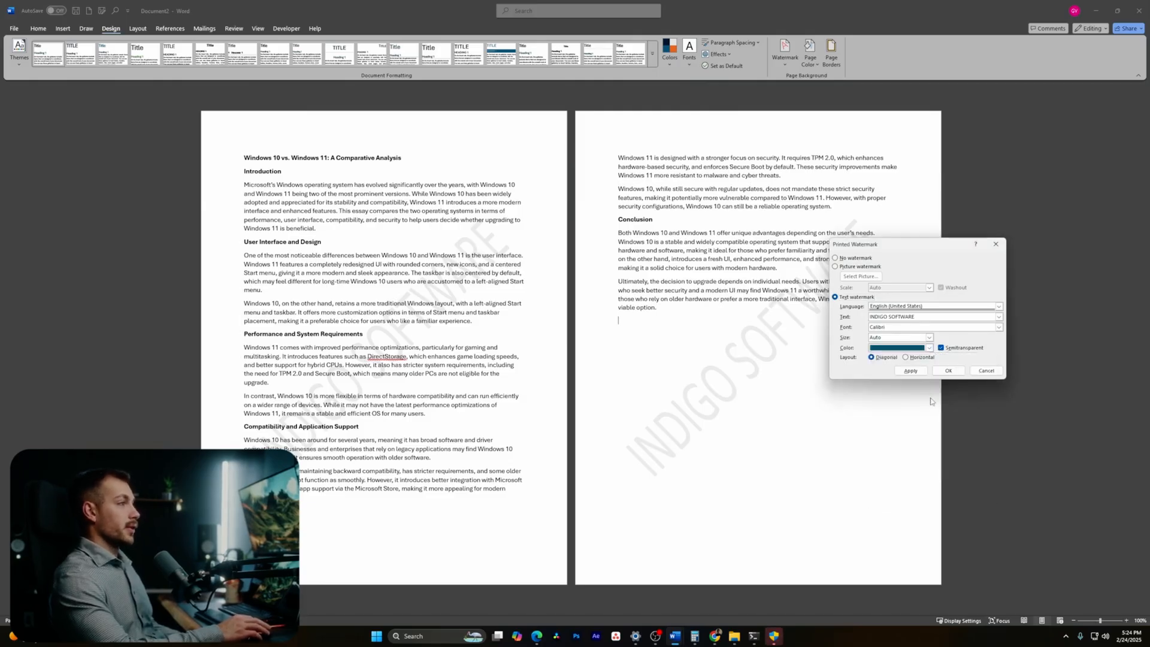
click(999, 327)
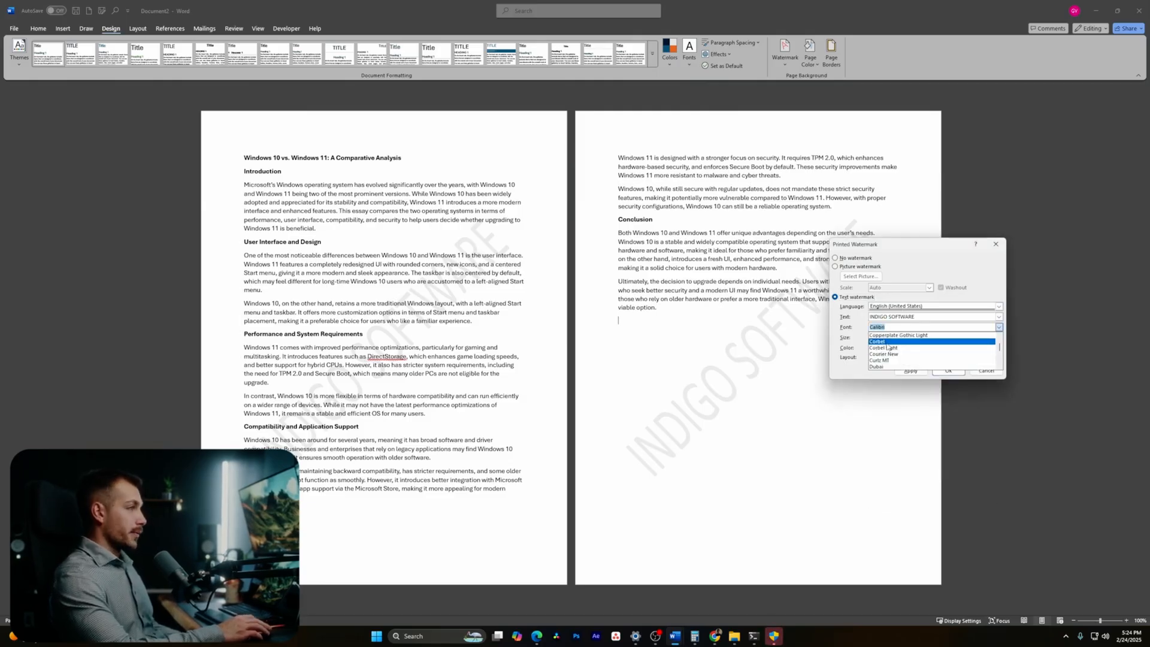
click(894, 342)
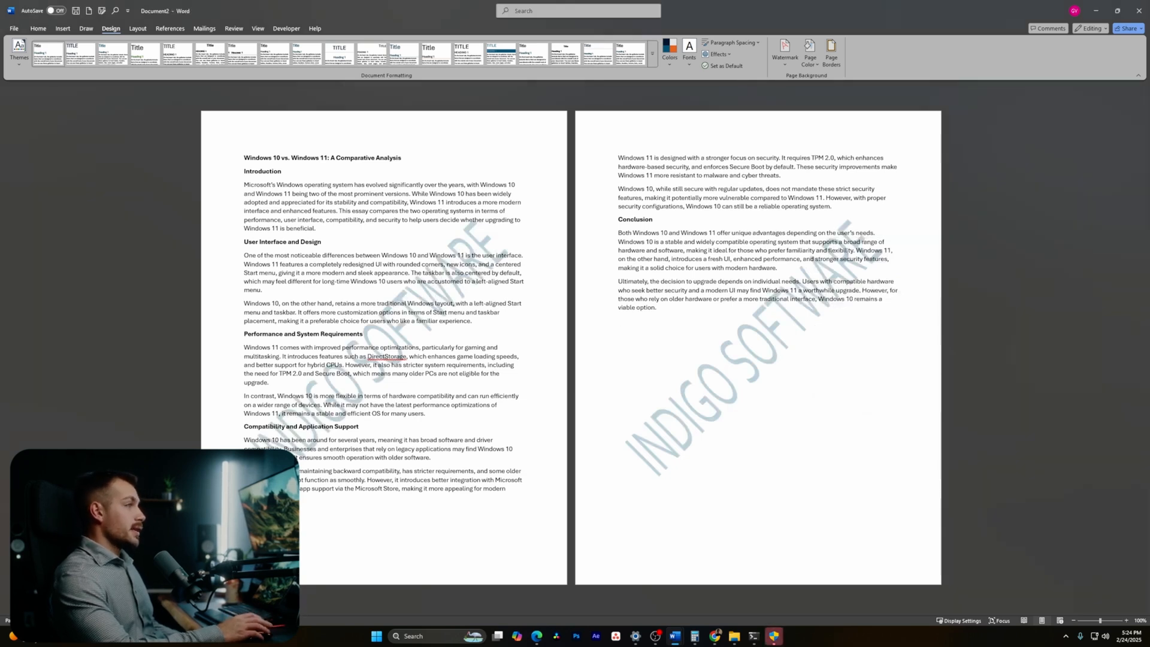
- Export the essay as 'Windows 10 vs.pdf' into the Downloads folder
click(14, 28)
click(27, 183)
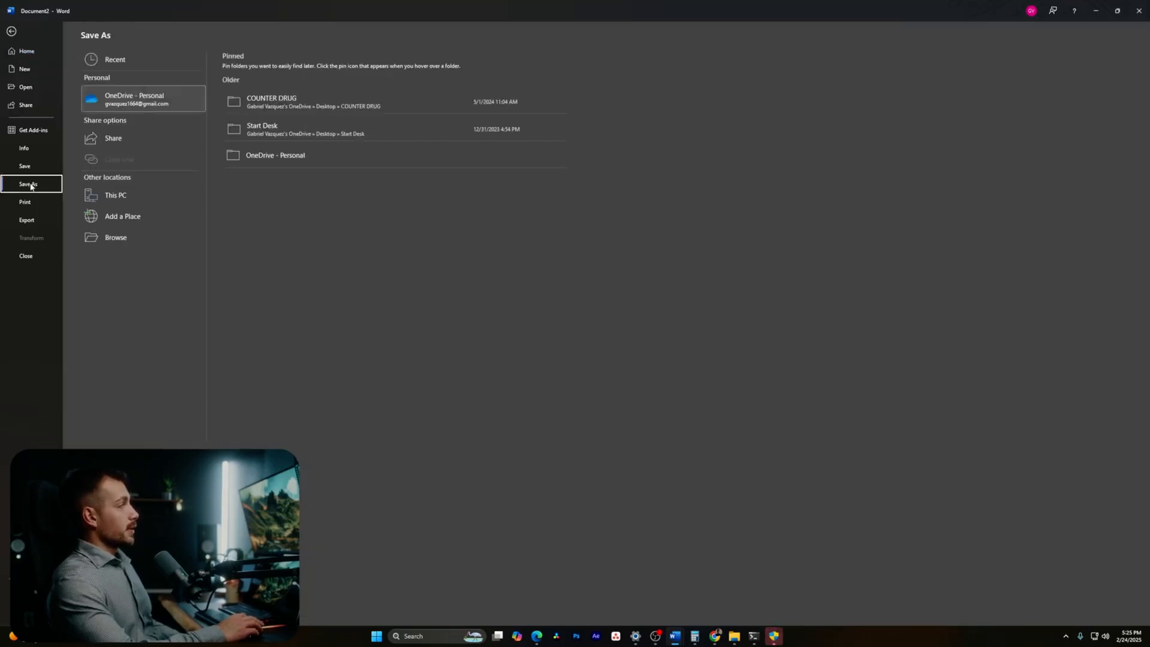
click(136, 189)
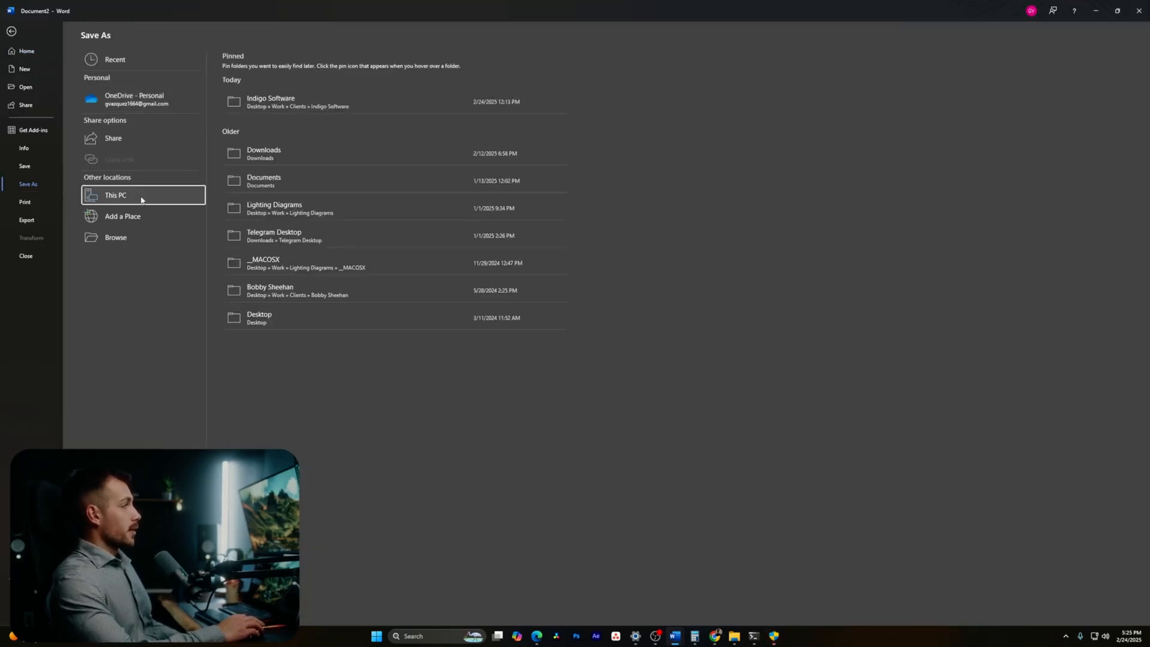
click(286, 151)
click(107, 271)
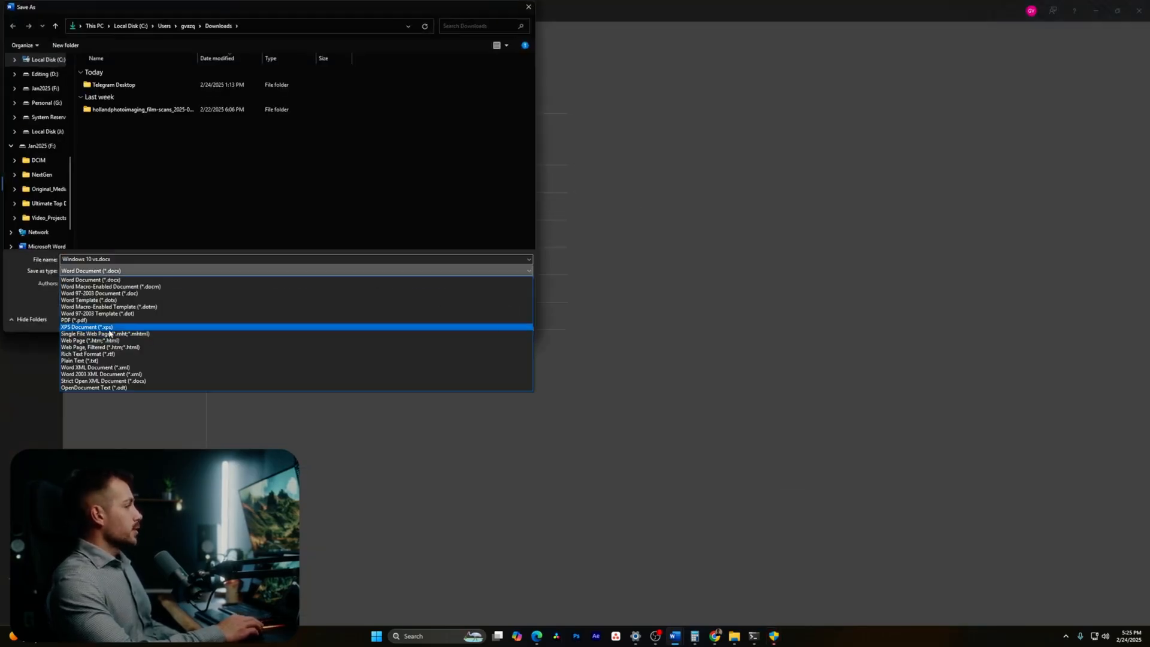
click(105, 361)
click(464, 341)
- Scroll down and back up through the exported Windows 10 vs PDF in Edge
scroll(536, 271, down, 5)
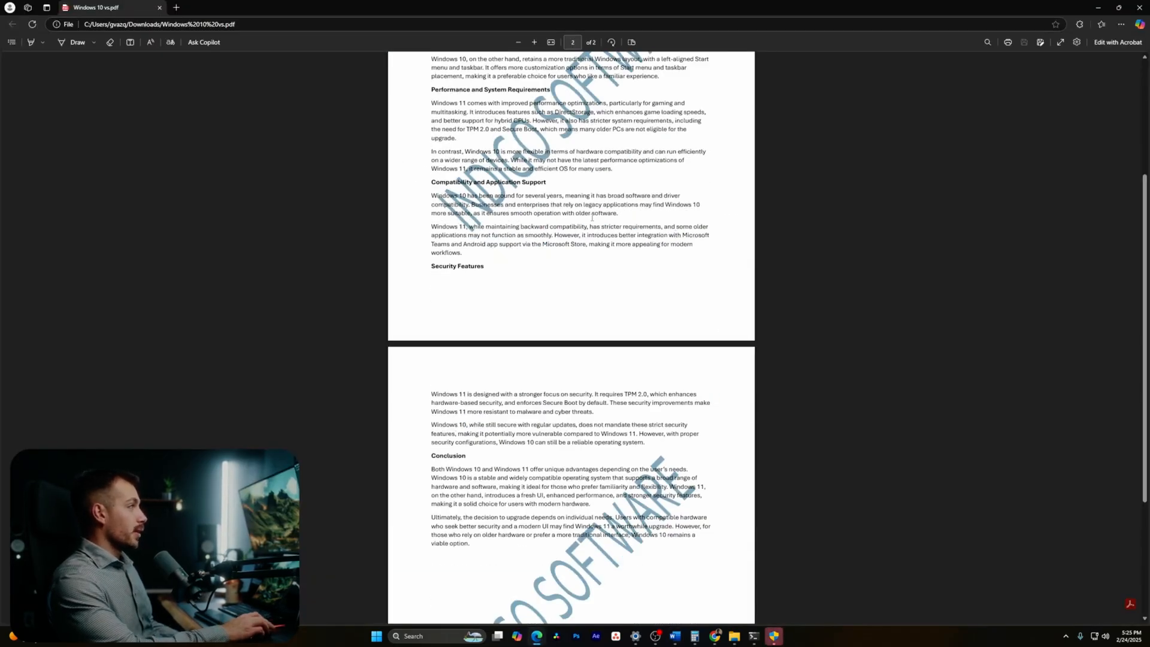
scroll(536, 271, up, 5)
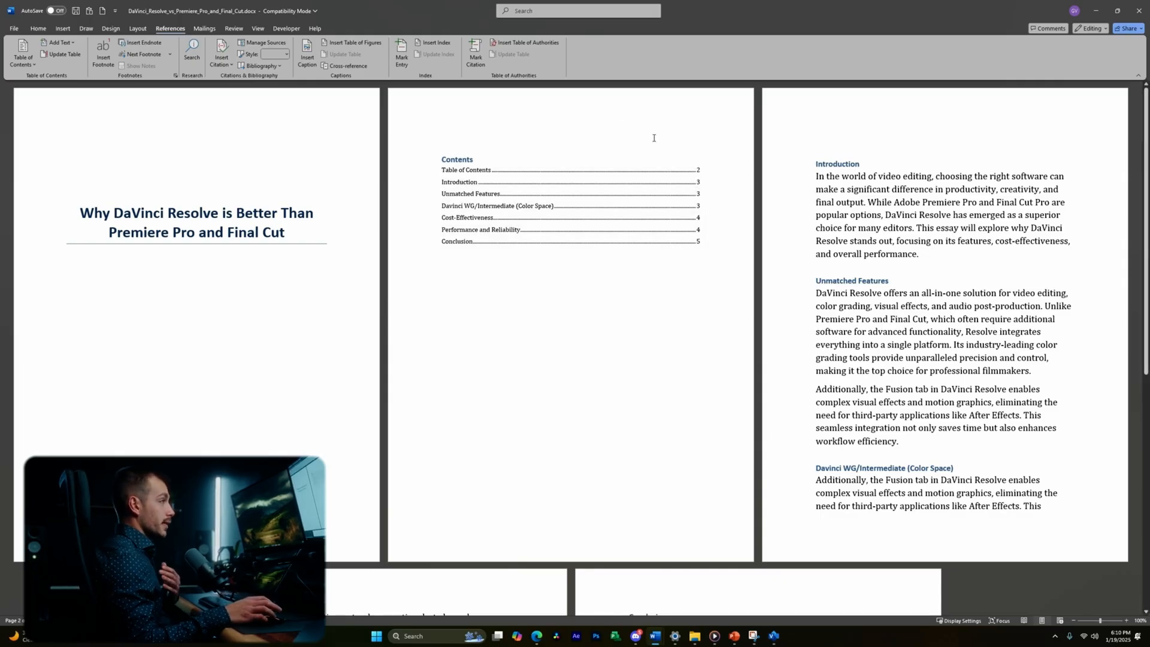
- From the Review tab, toggle Track Changes and switch the essay from Editing to Reviewing mode
click(234, 29)
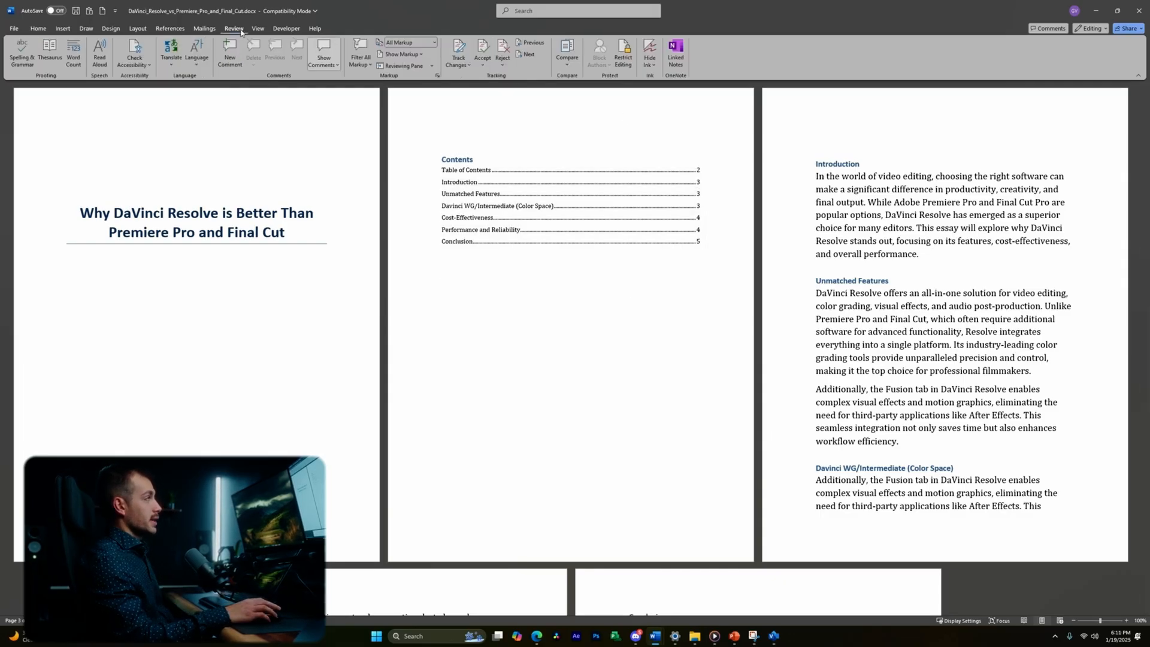
click(458, 49)
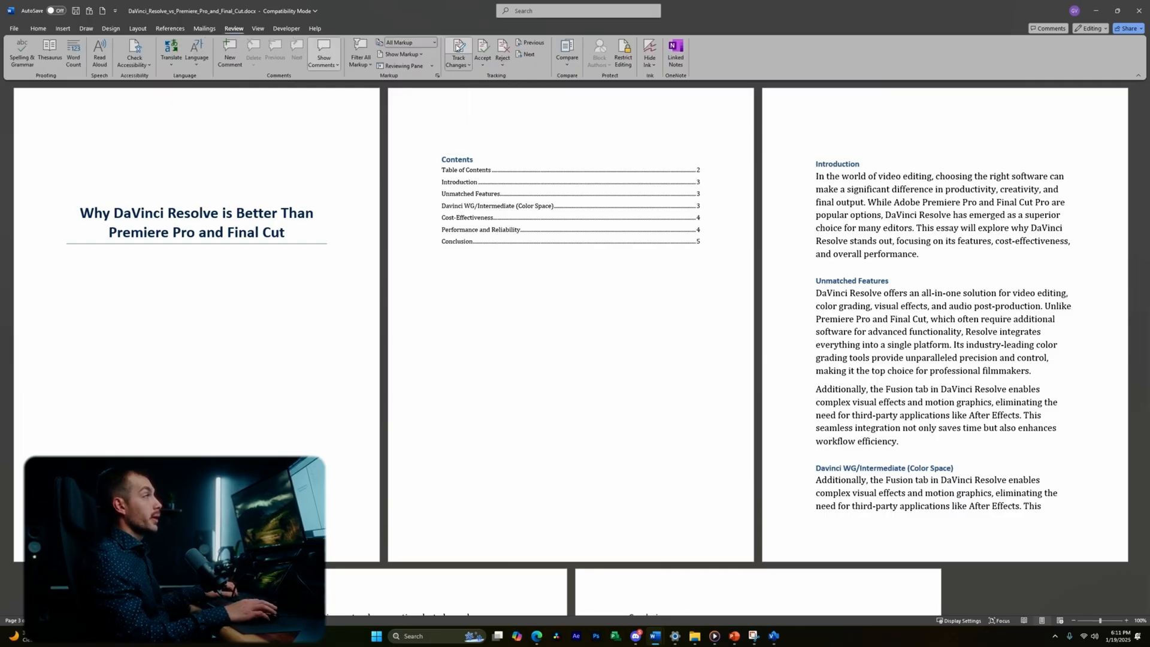
click(458, 50)
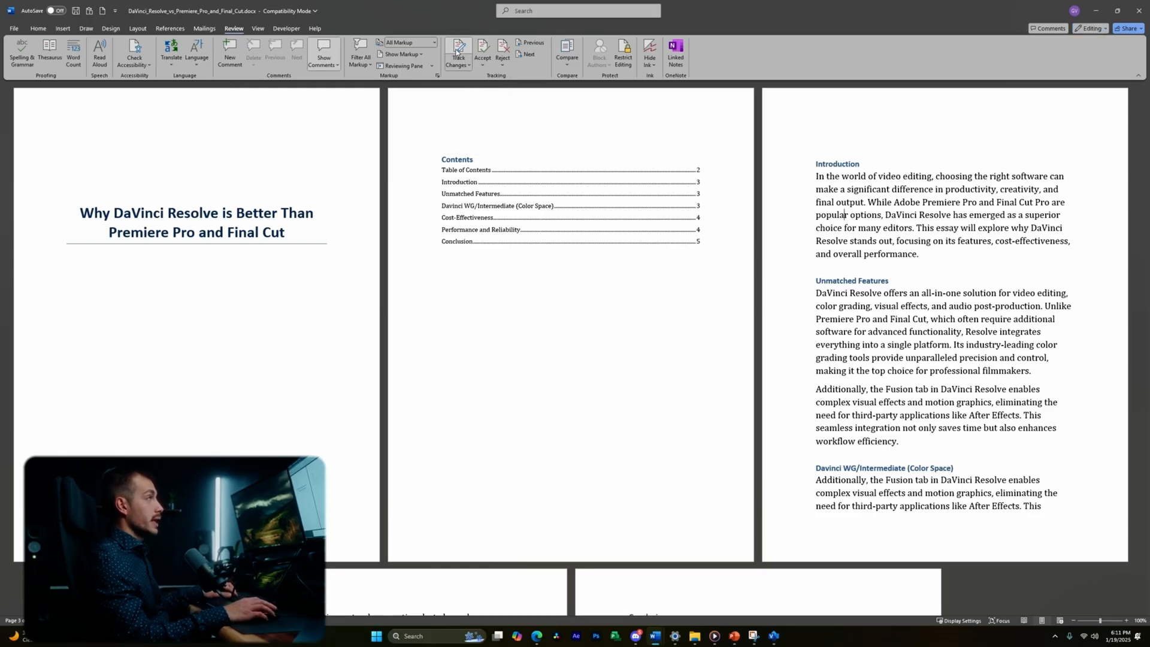
click(1101, 30)
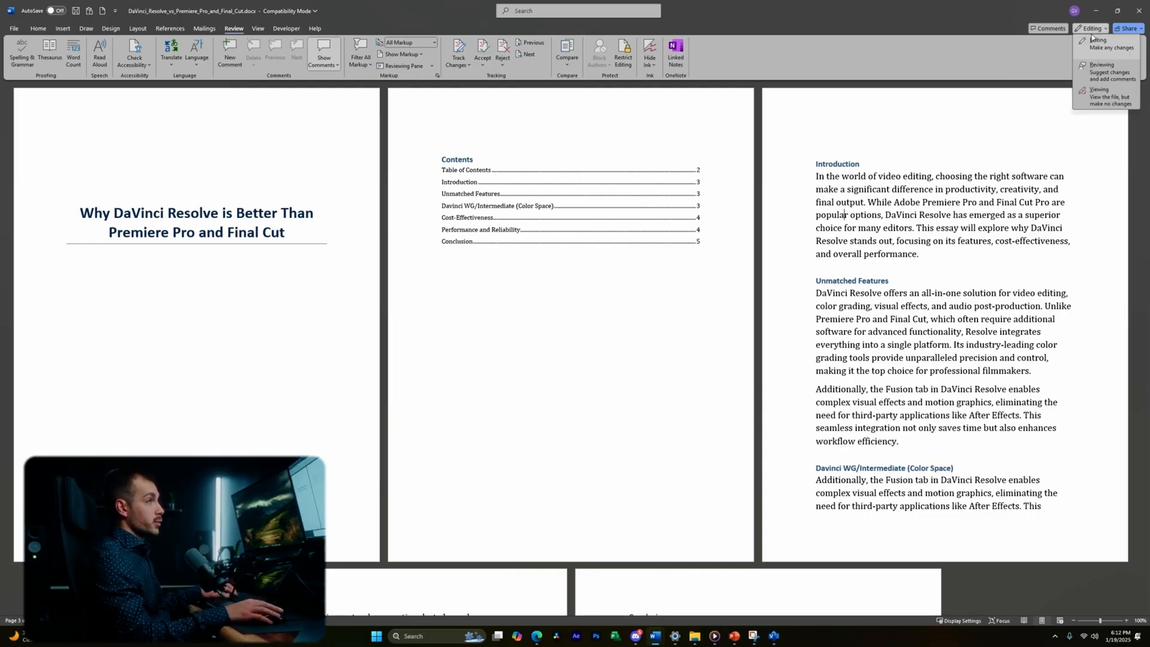
click(1096, 66)
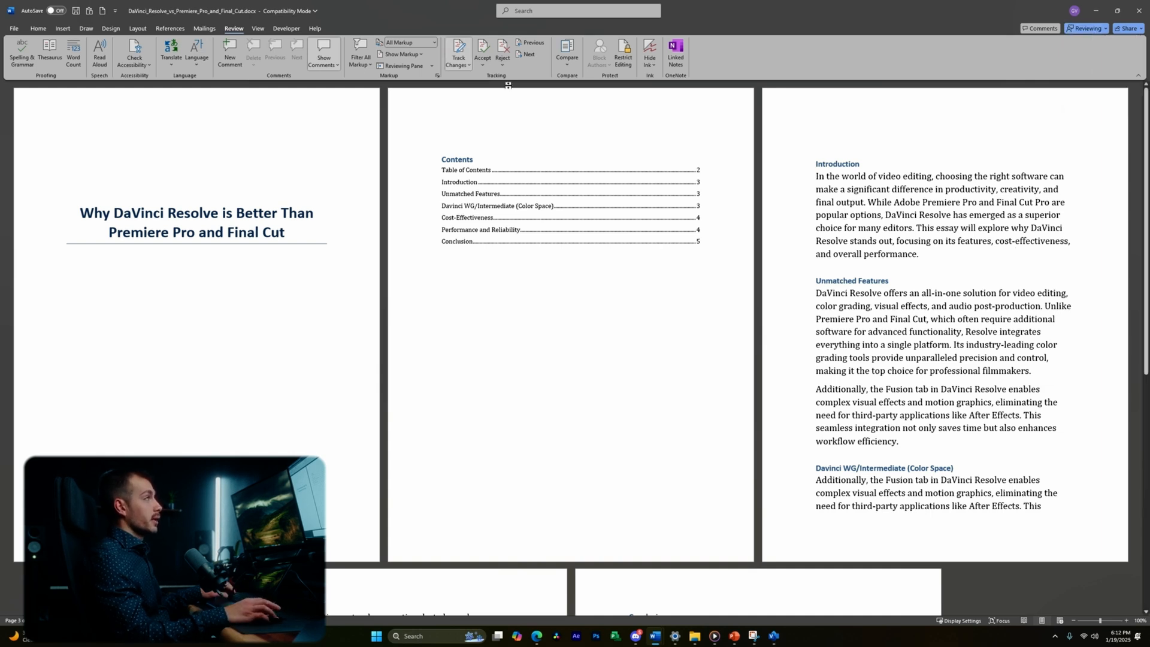
- Replace 'popular' with 'great' in the Introduction as a tracked suggestion
drag(848, 216, 815, 217)
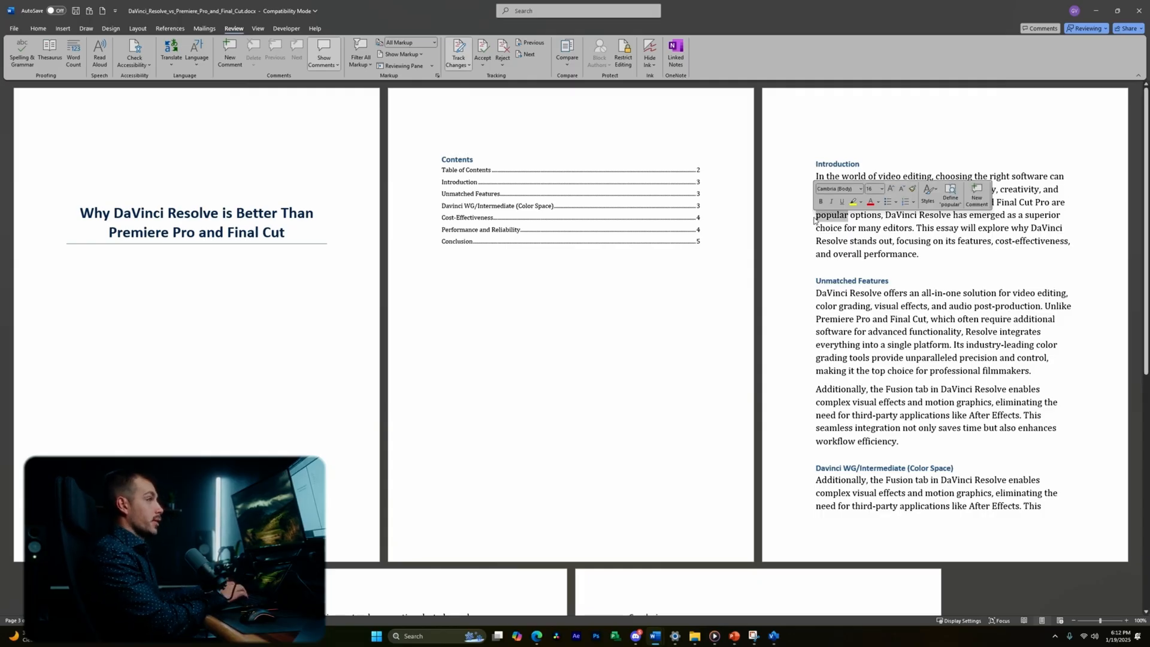
text(great)
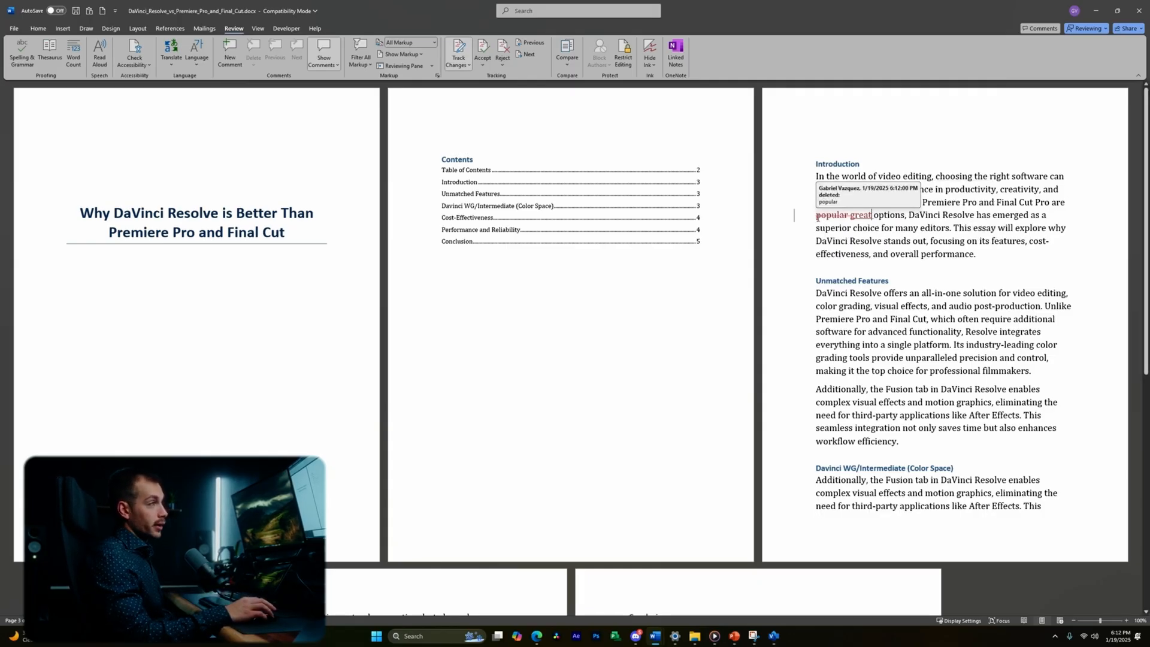
double_click(854, 216)
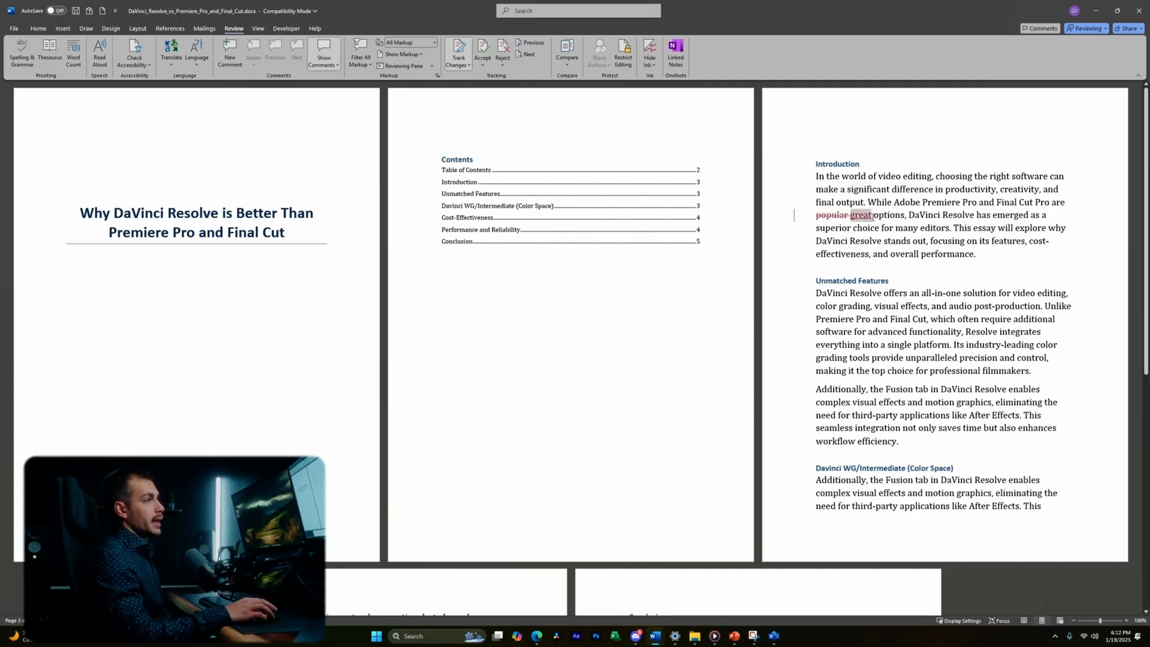
click(862, 221)
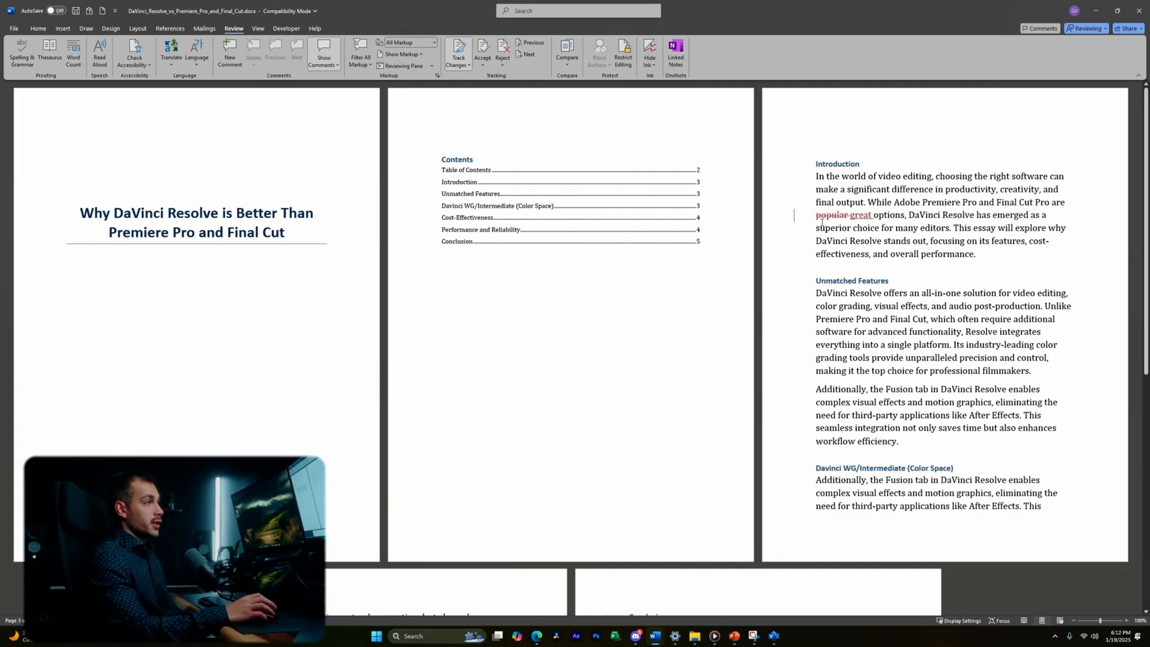
- Insert 'Blackmagic's' before 'DaVinci Resolve' as a tracked suggestion
mouse_move(858, 211)
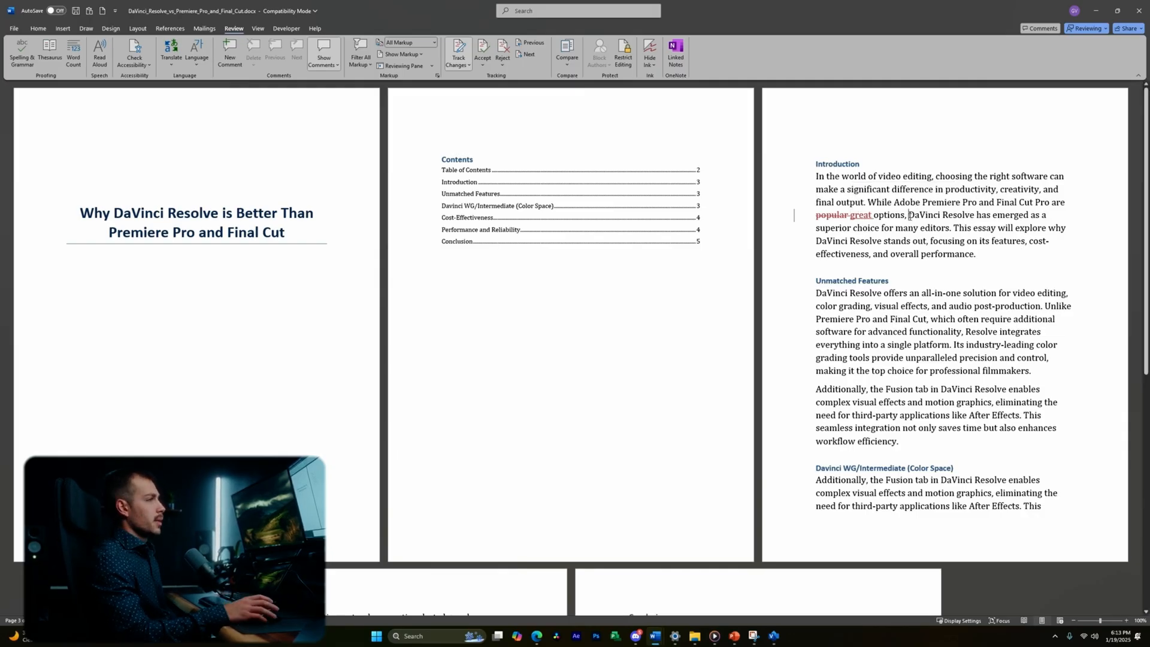
text(Blackmagic's)
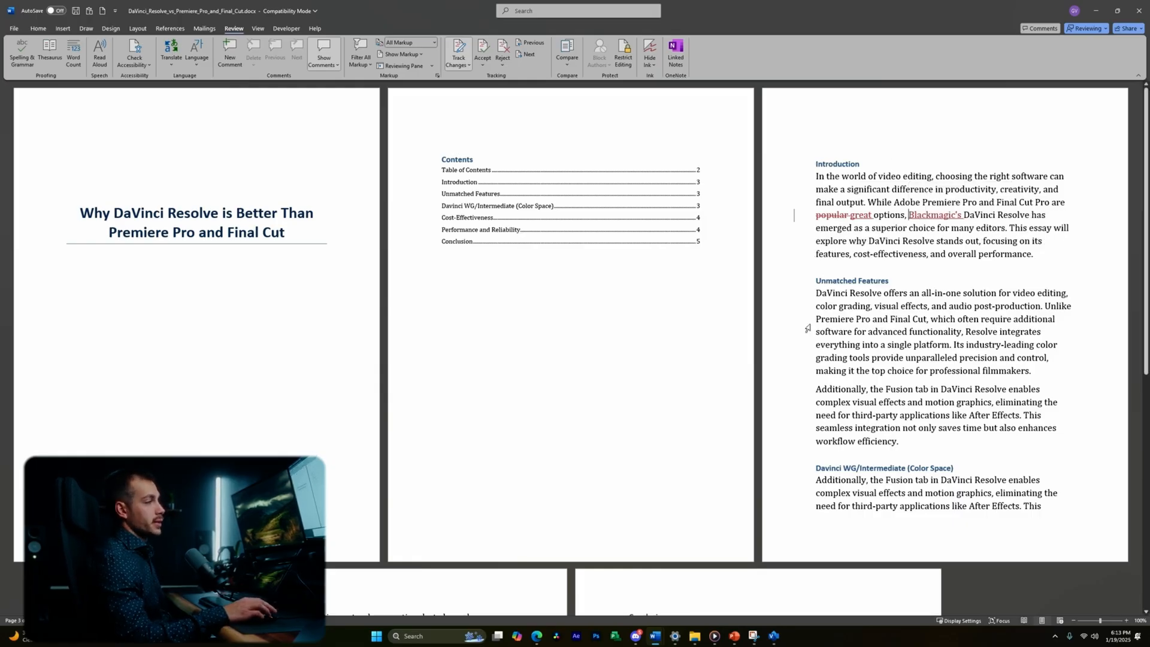
scroll(851, 336, down, 1)
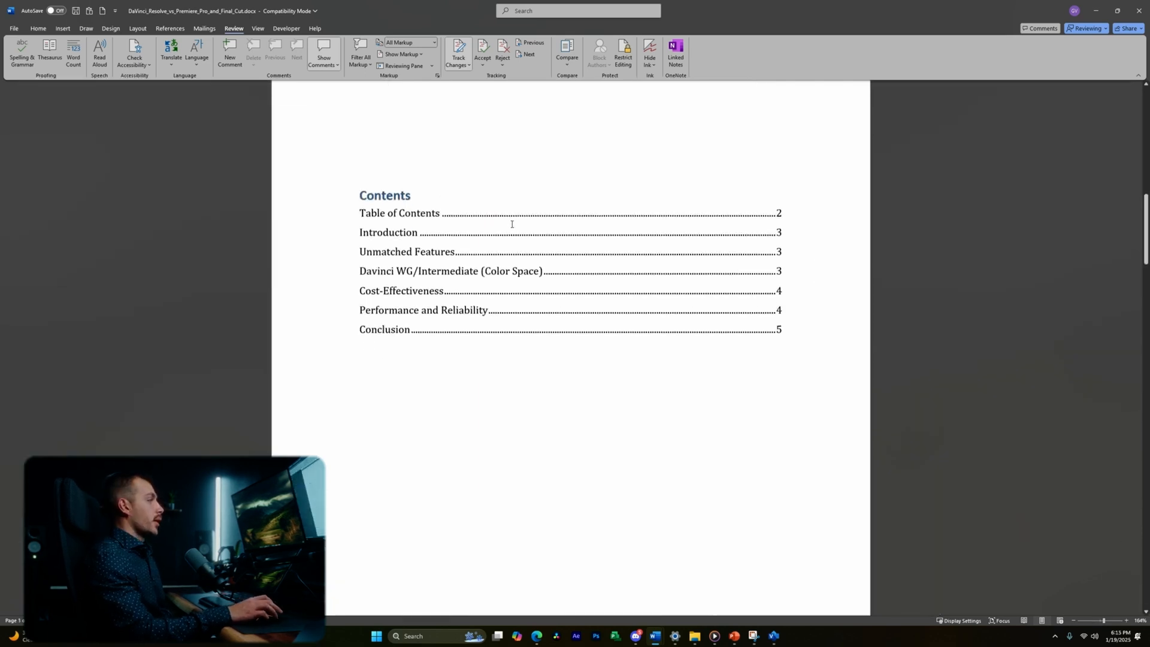
scroll(511, 224, down, 15)
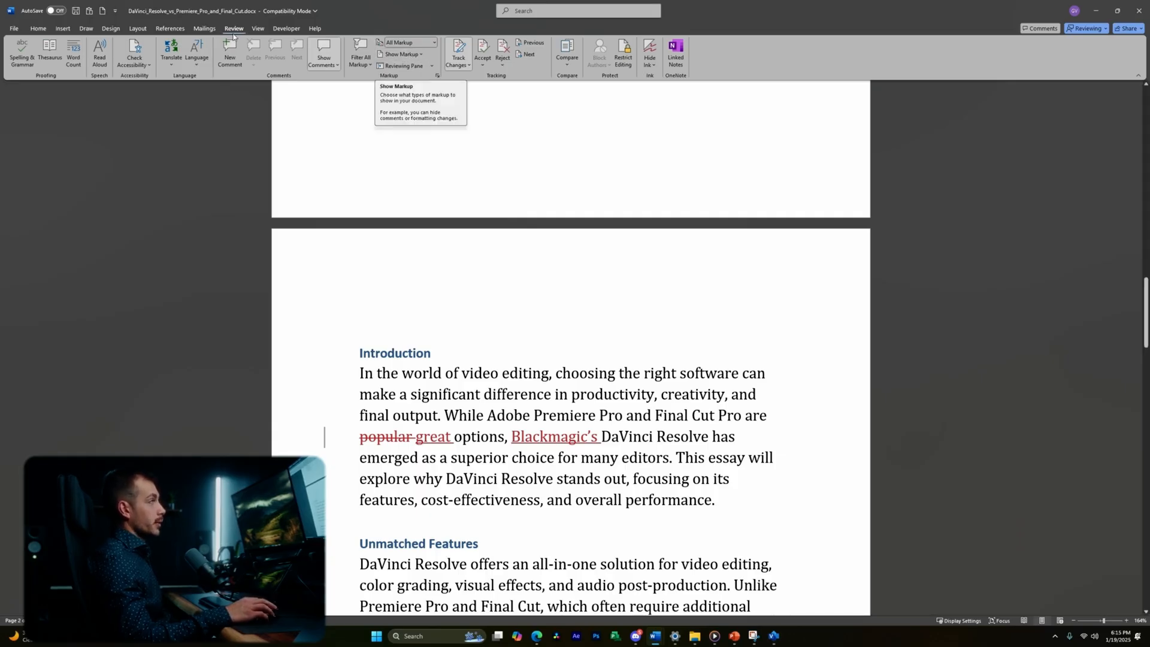
- Set Show Markup to Show Revisions in Balloons, then return to the document start
click(401, 54)
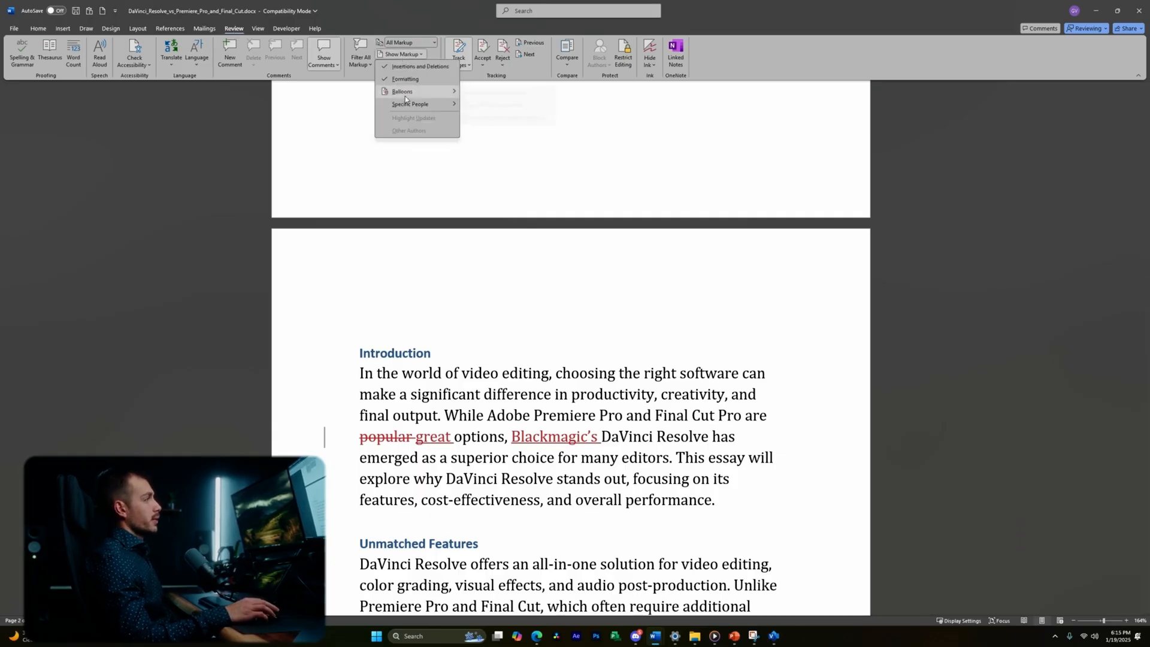
mouse_move(403, 95)
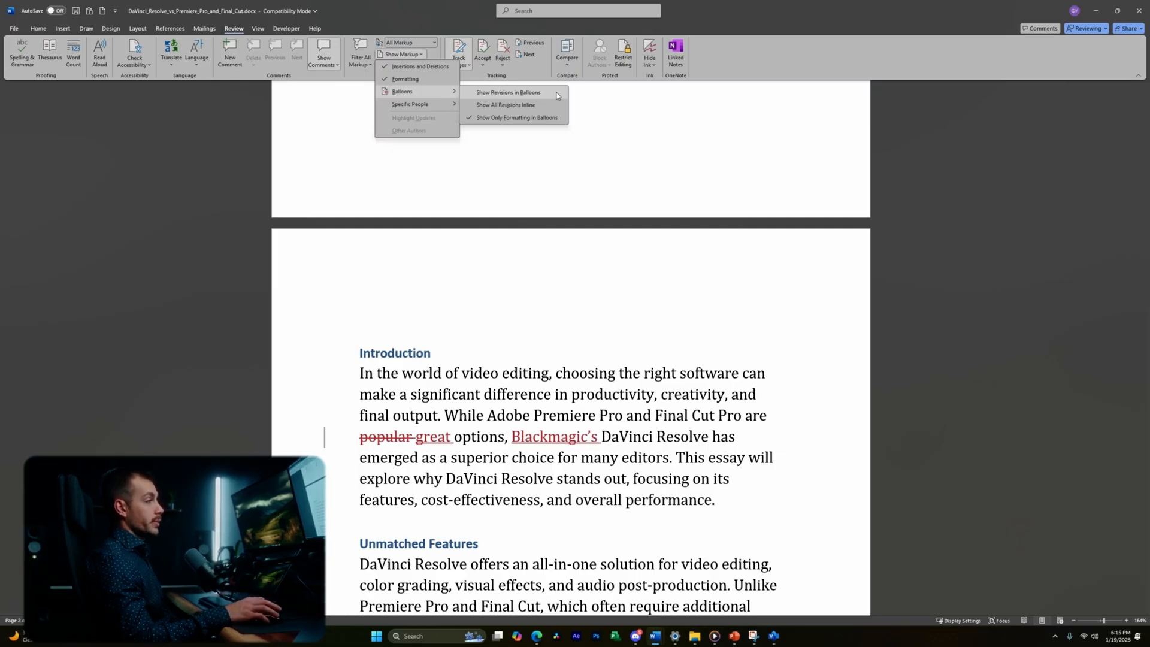
click(556, 94)
scroll(738, 393, down, 2)
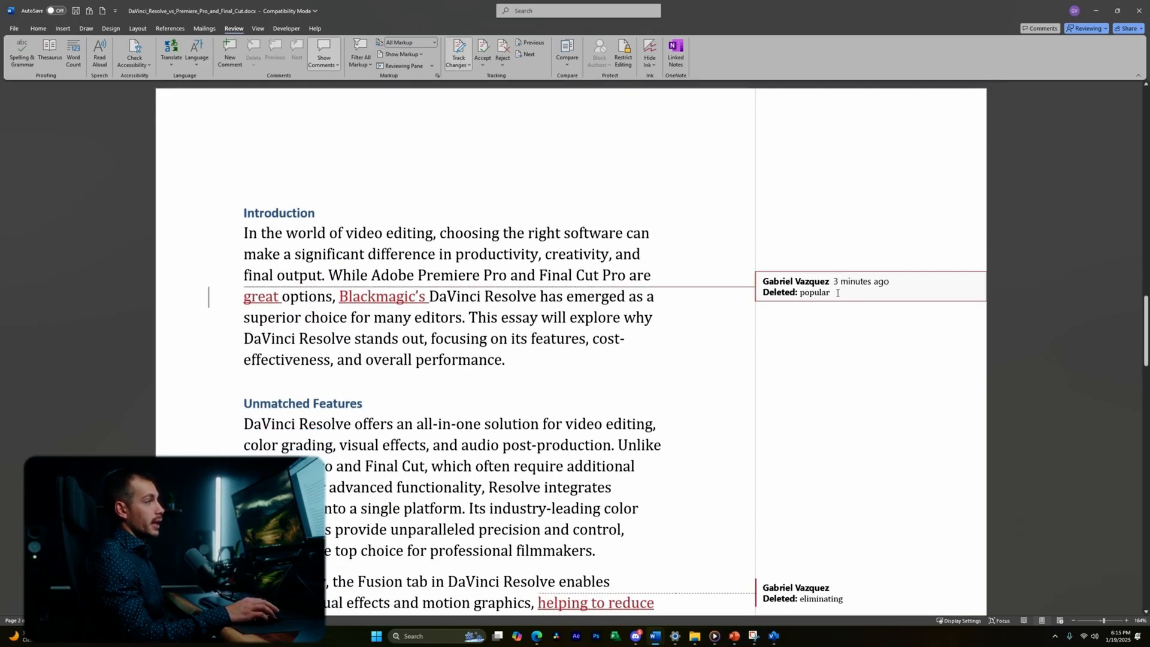
scroll(631, 311, down, 1)
scroll(605, 284, up, 3)
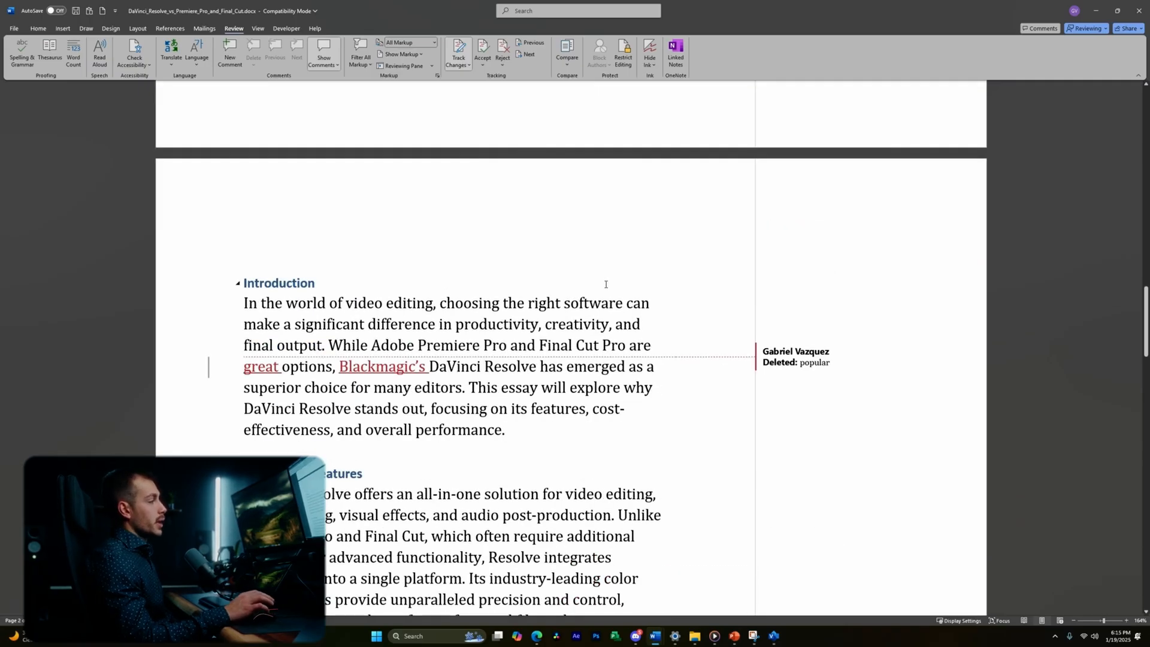
scroll(605, 284, down, 15)
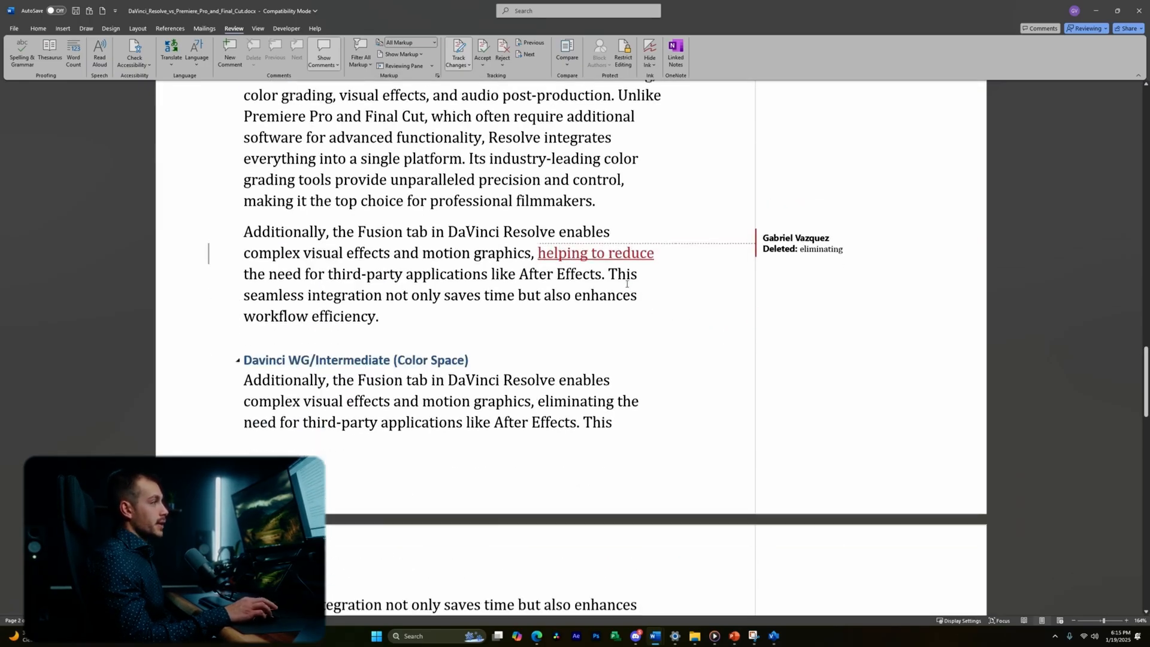
scroll(626, 284, down, 6)
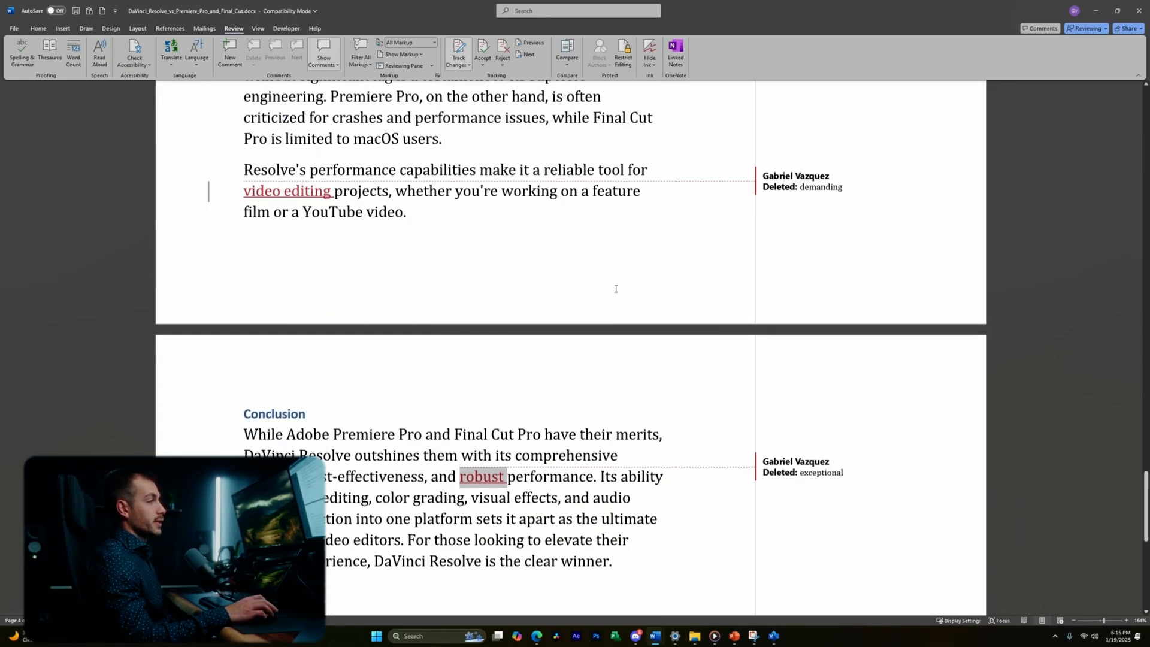
key(ctrl+Home)
- Accept the tracked insertion 'great' and reject the insertion 'Blackmagic's'
scroll(602, 269, down, 6)
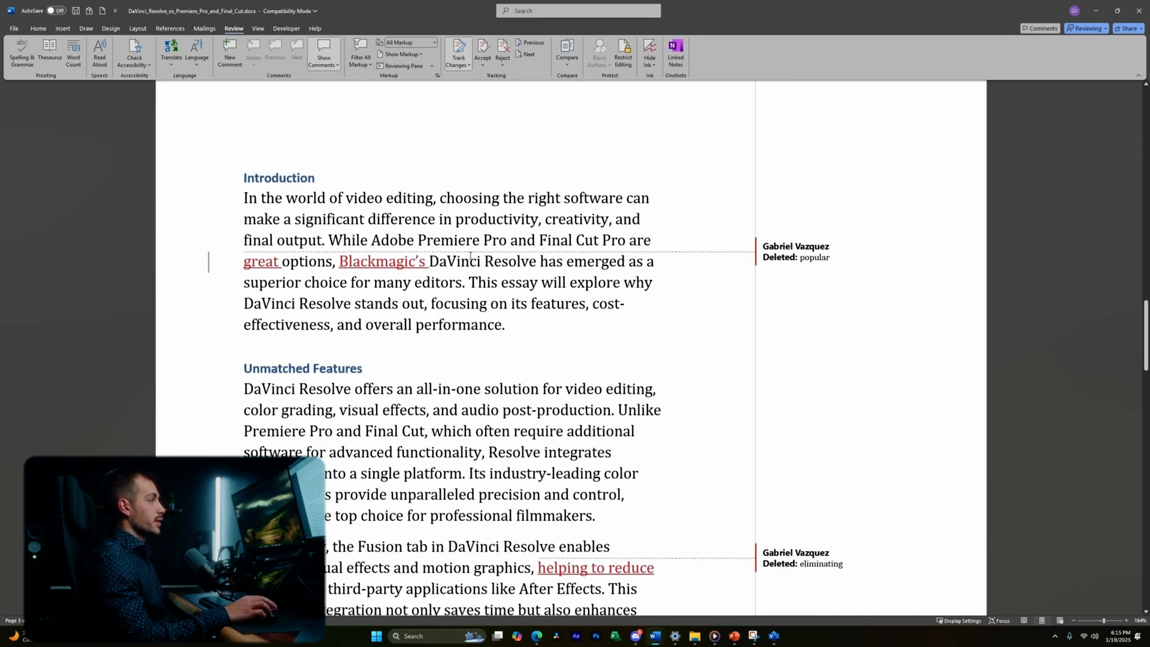
scroll(487, 261, up, 1)
click(531, 43)
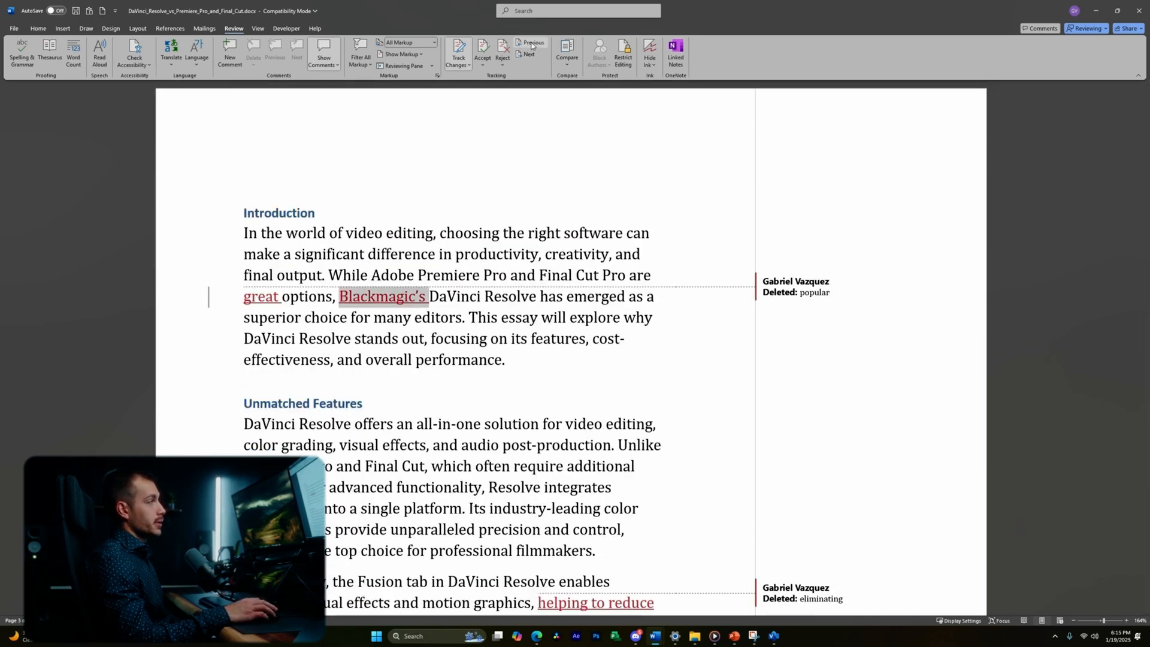
click(532, 42)
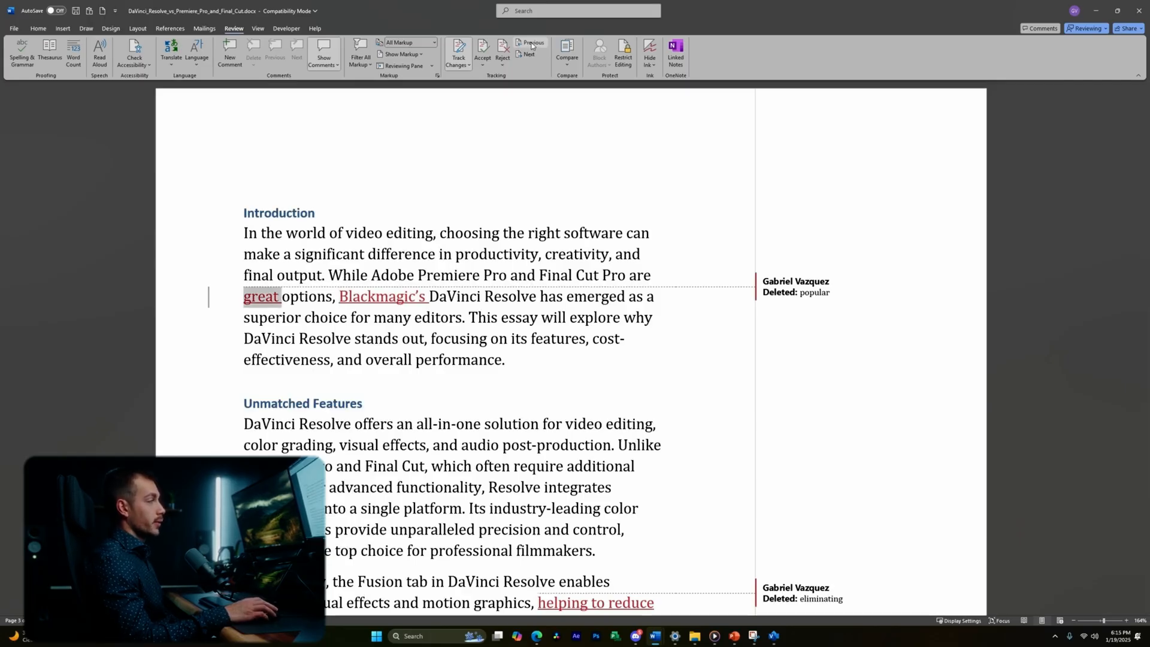
click(482, 48)
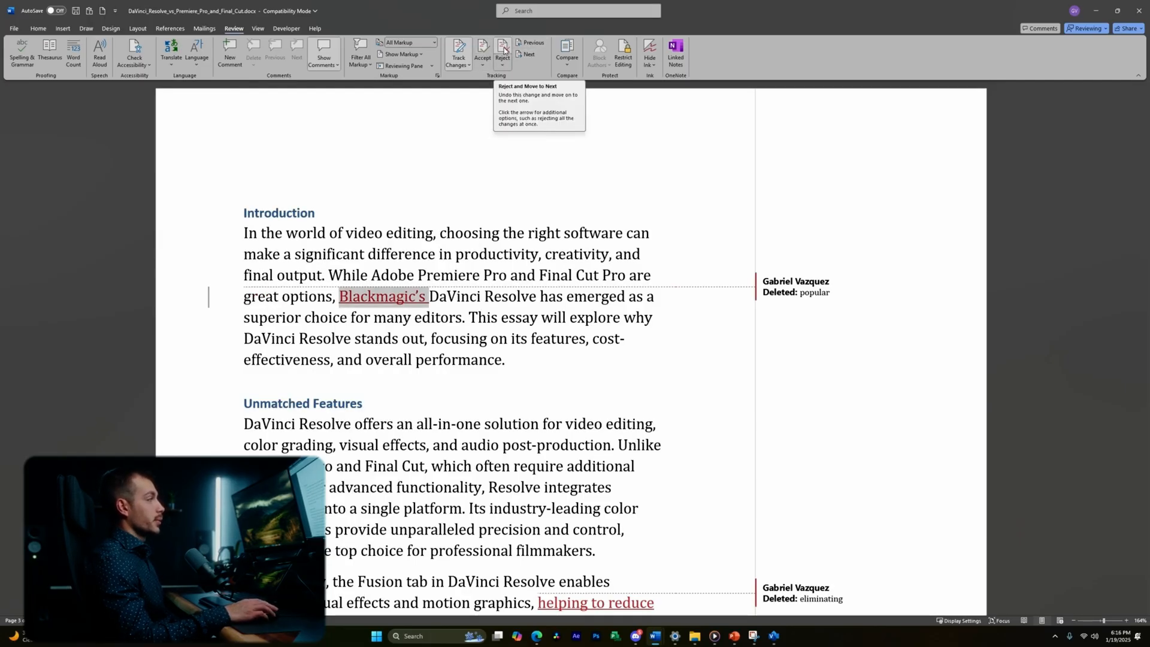
click(503, 50)
- Preview the essay with No Markup, then switch back to All Markup
scroll(530, 262, up, 1)
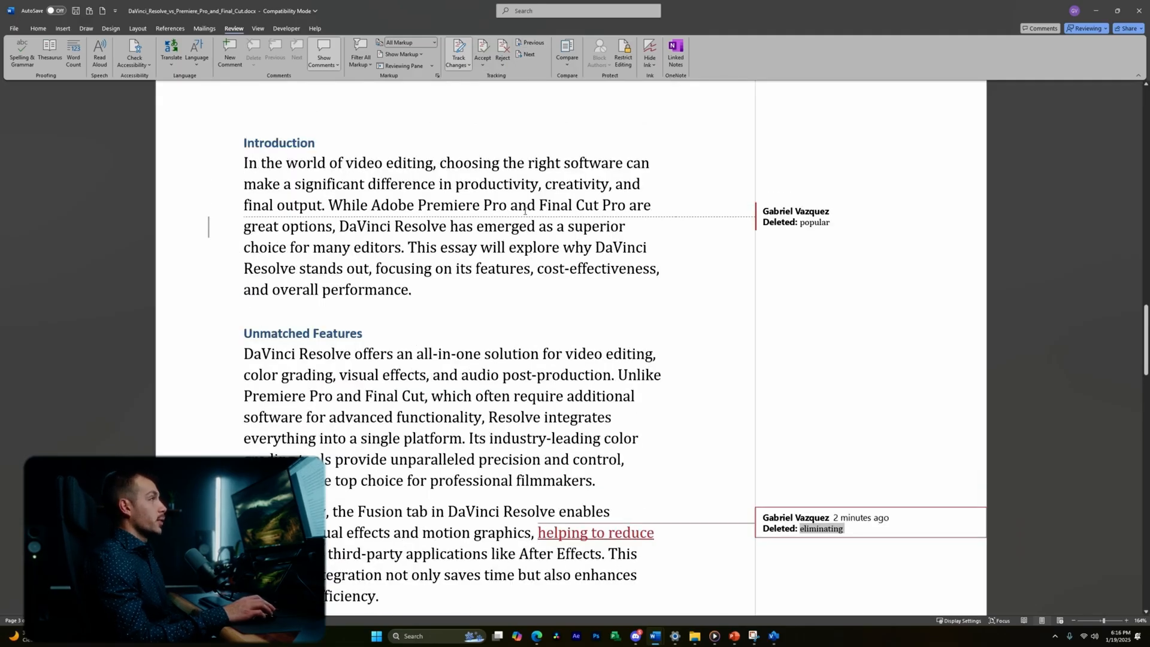
scroll(547, 262, down, 2)
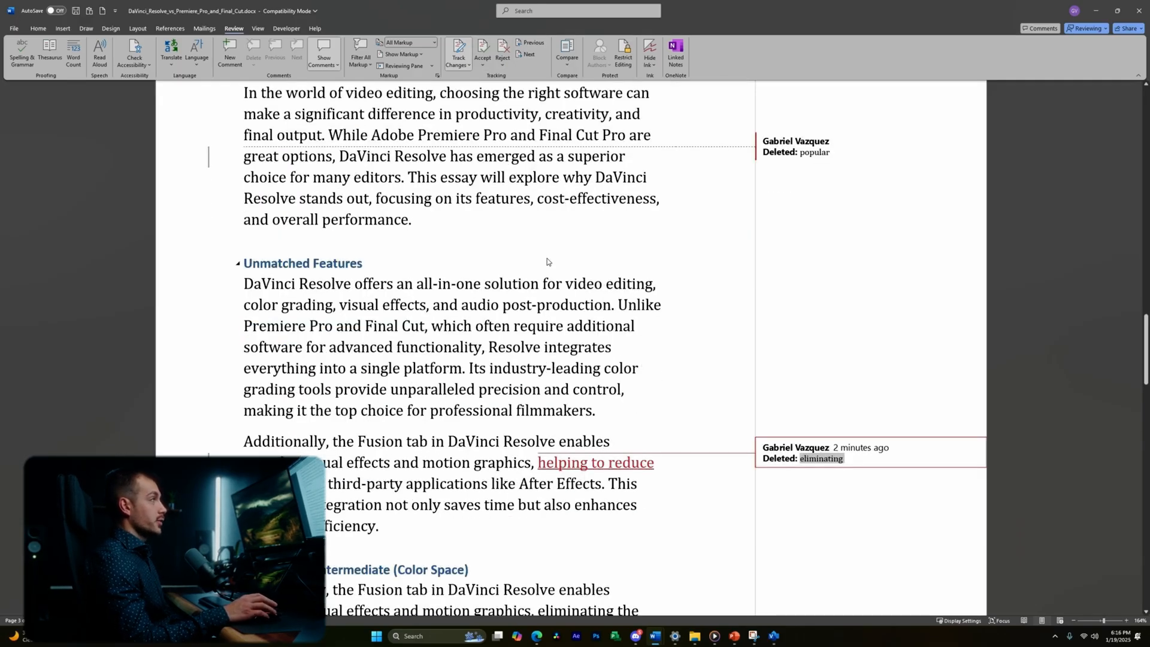
click(418, 43)
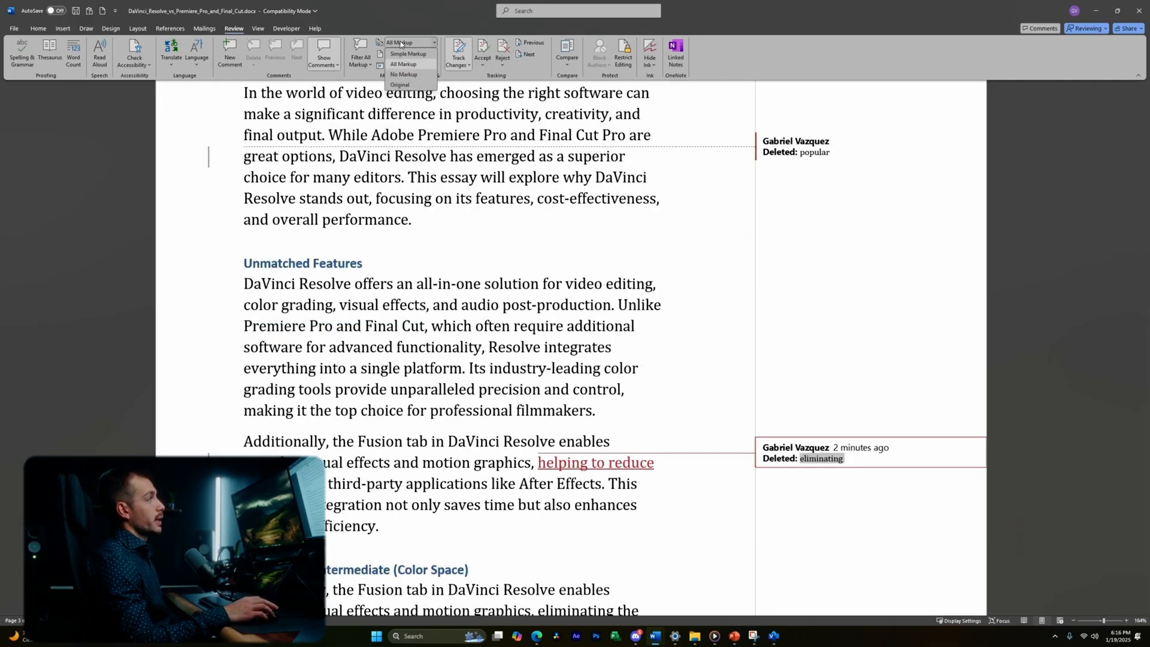
click(403, 75)
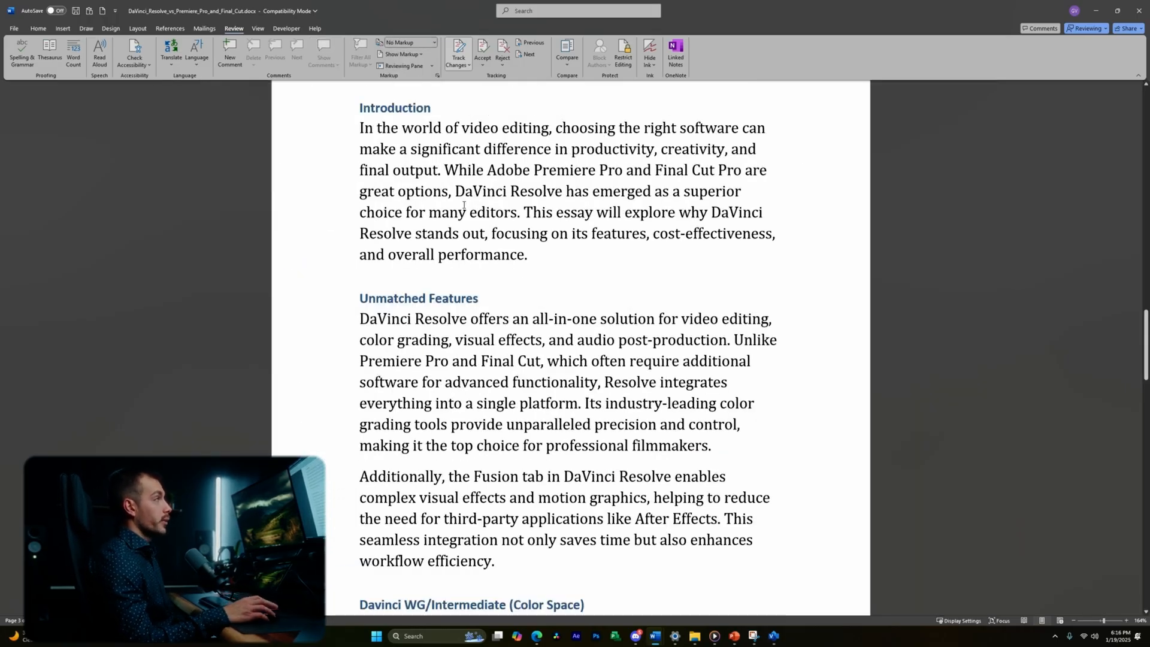
click(415, 42)
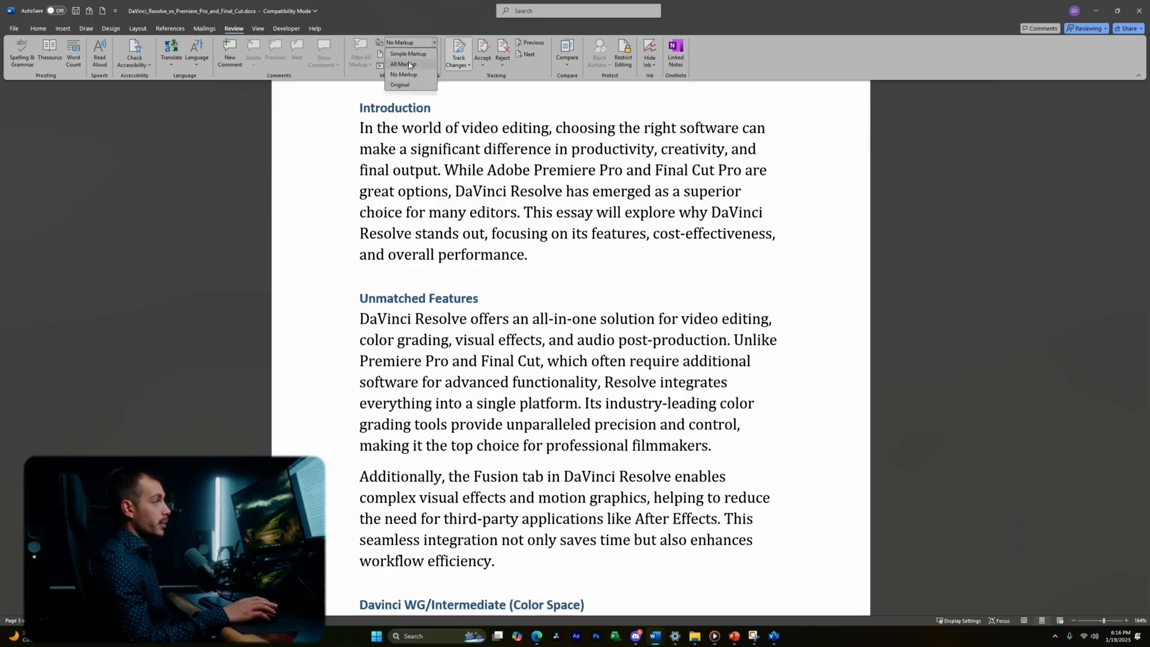
click(403, 65)
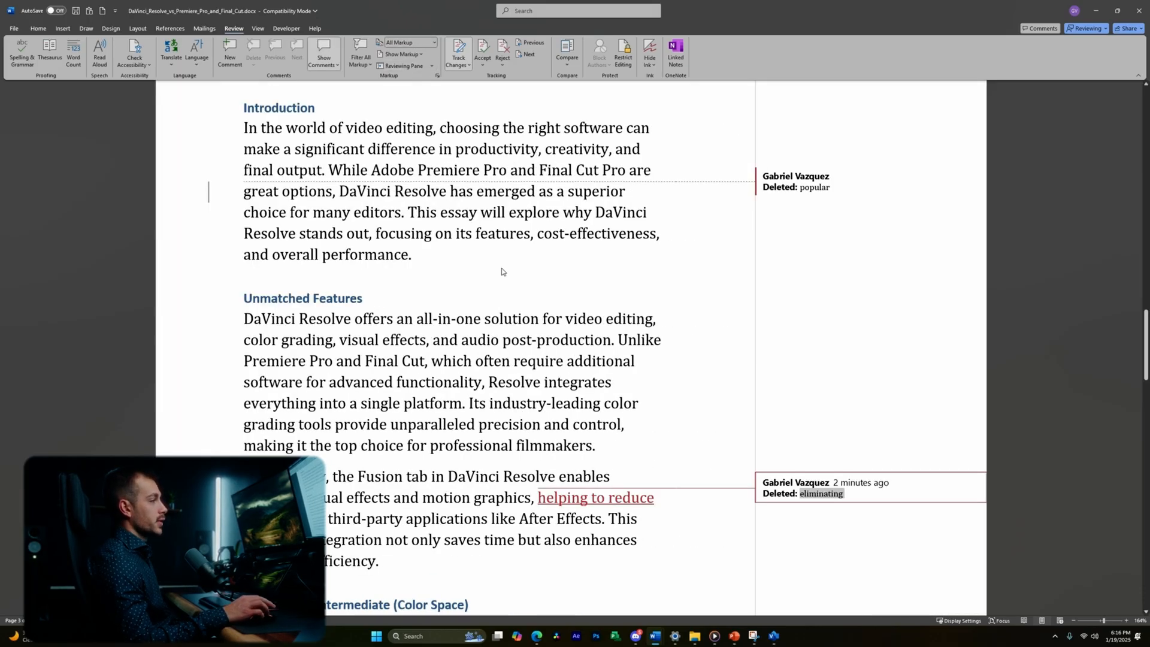
- Resolve the remaining changes, including 'demanding' and 'exceptional', then return to Editing mode
click(485, 56)
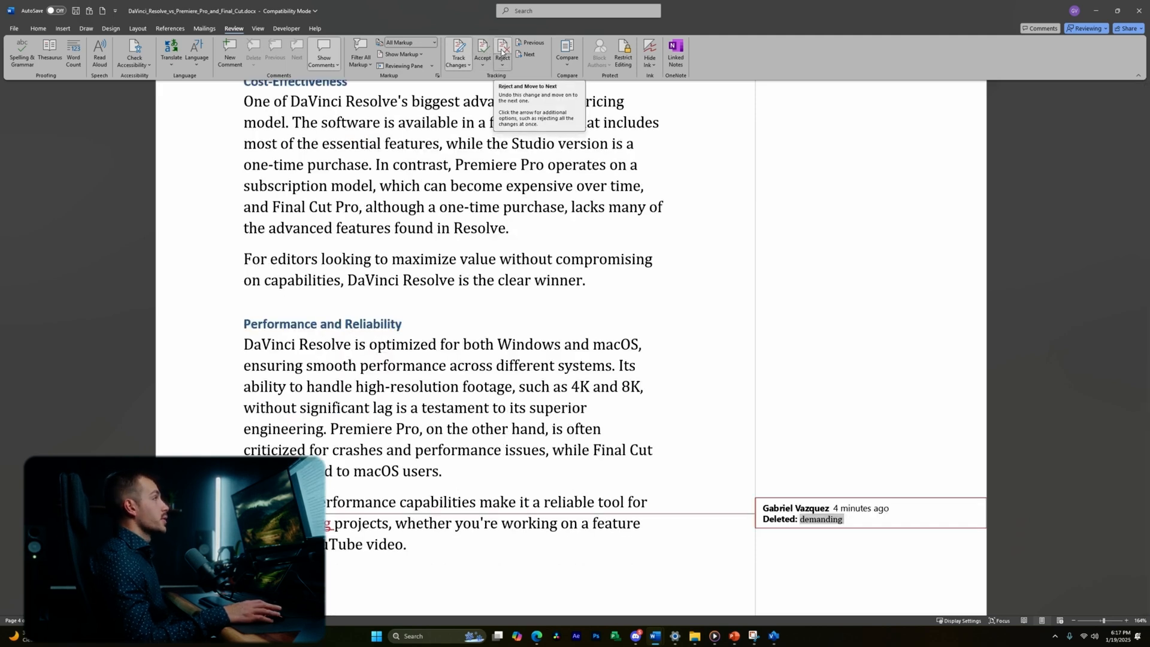
click(501, 51)
click(485, 51)
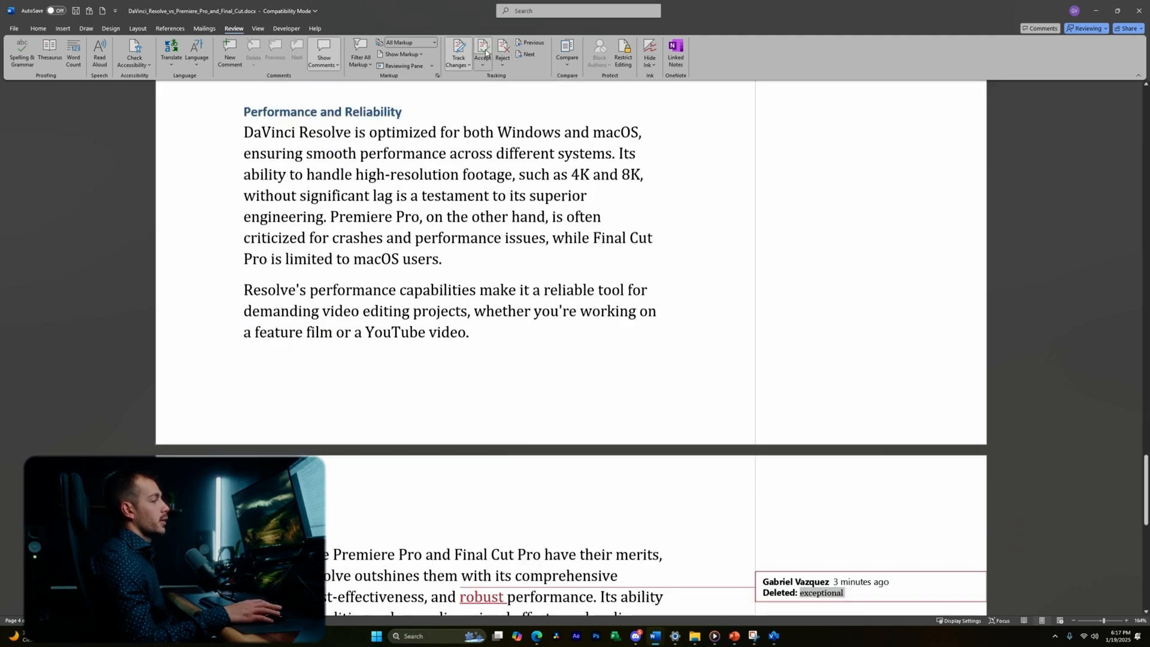
click(485, 52)
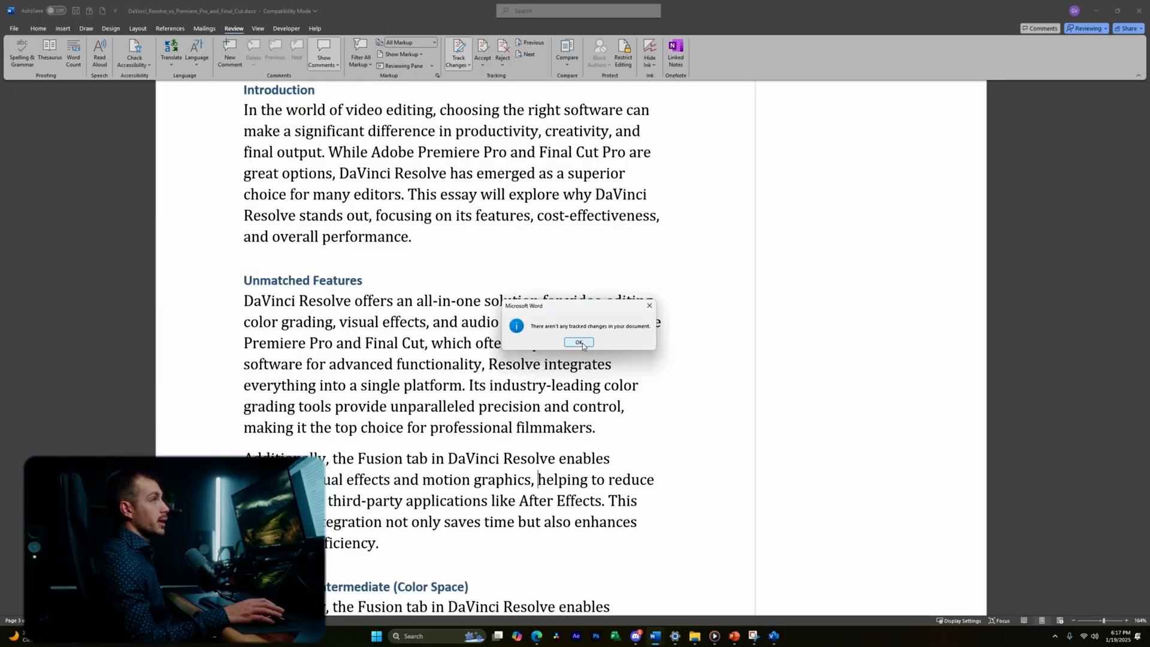
click(579, 342)
click(1087, 29)
click(1083, 45)
scroll(569, 335, up, 12)
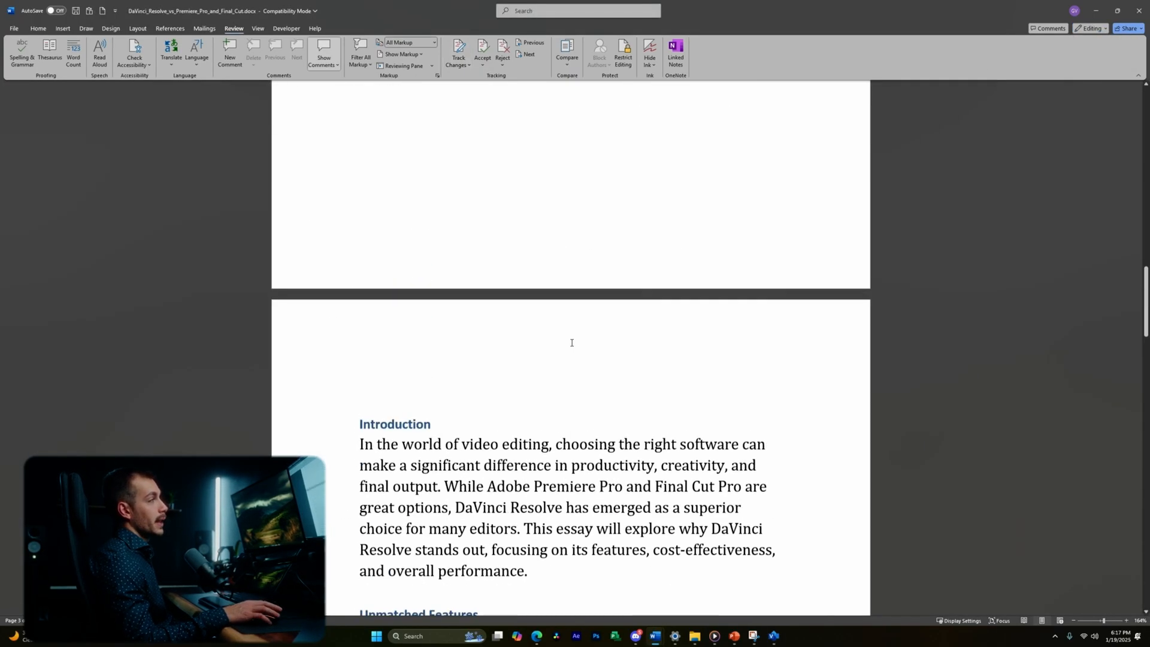
scroll(572, 327, up, 4)
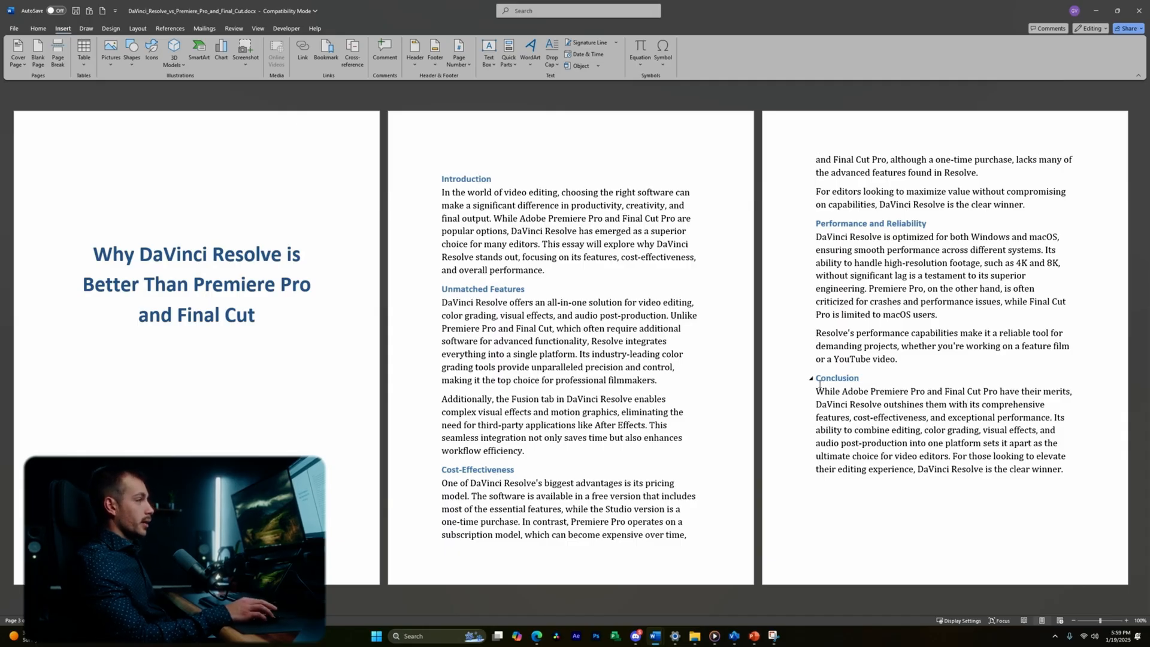
- Show the Home tab styles and select the Introduction heading
drag(817, 379, 908, 393)
click(855, 379)
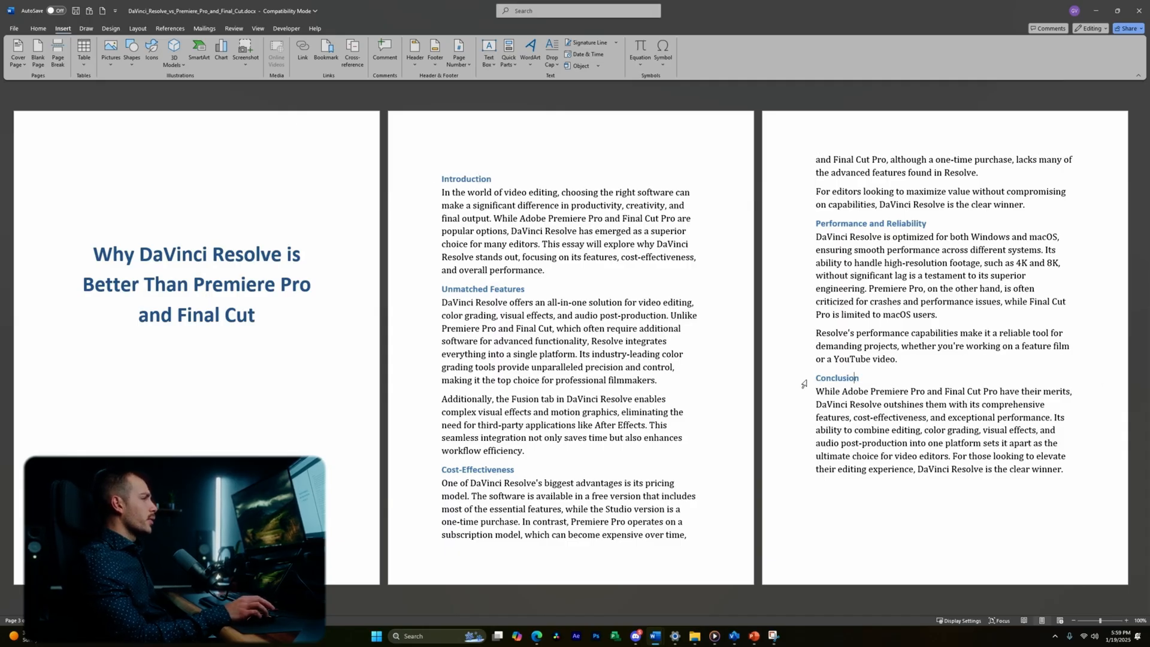
drag(441, 179, 499, 184)
click(499, 184)
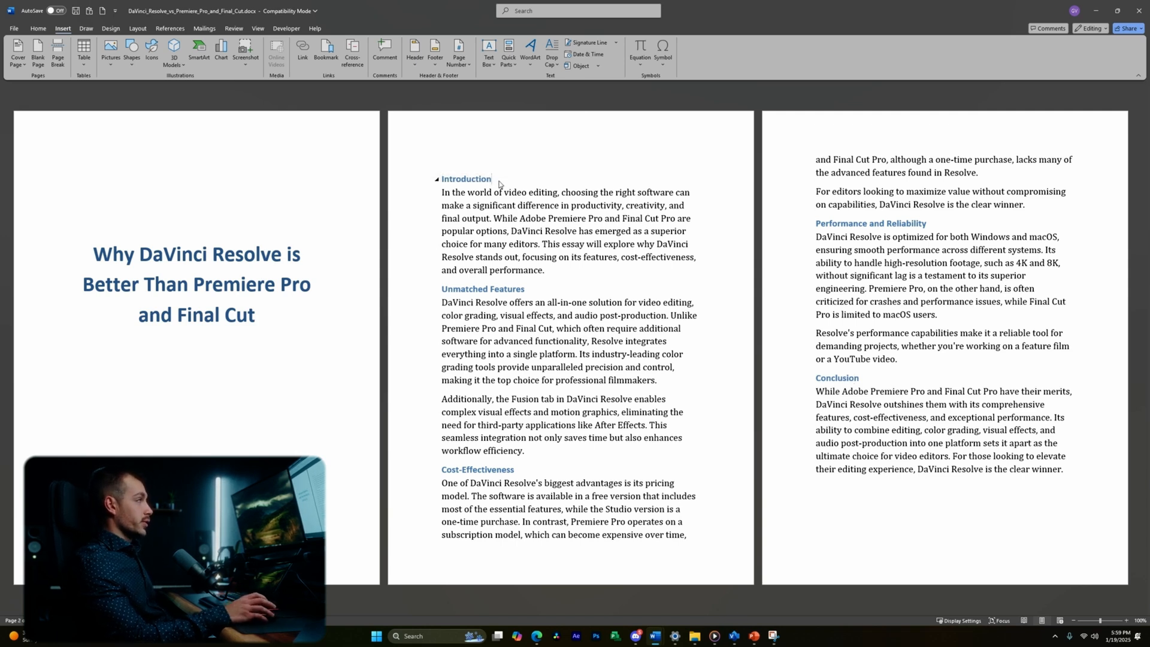
click(38, 28)
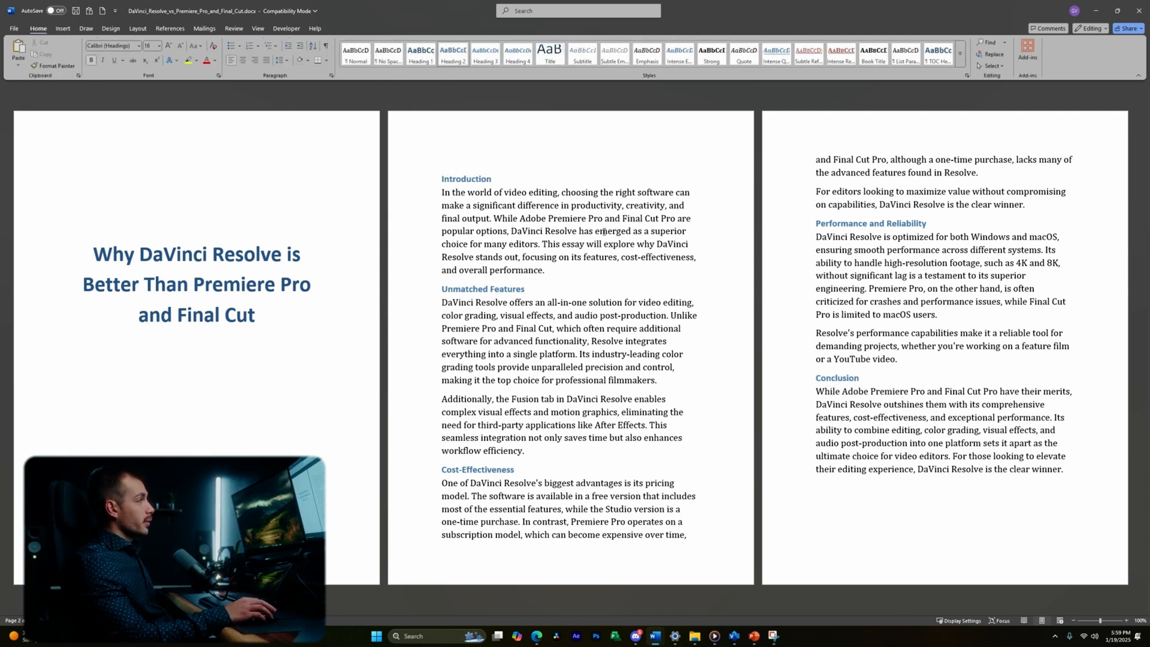
double_click(486, 180)
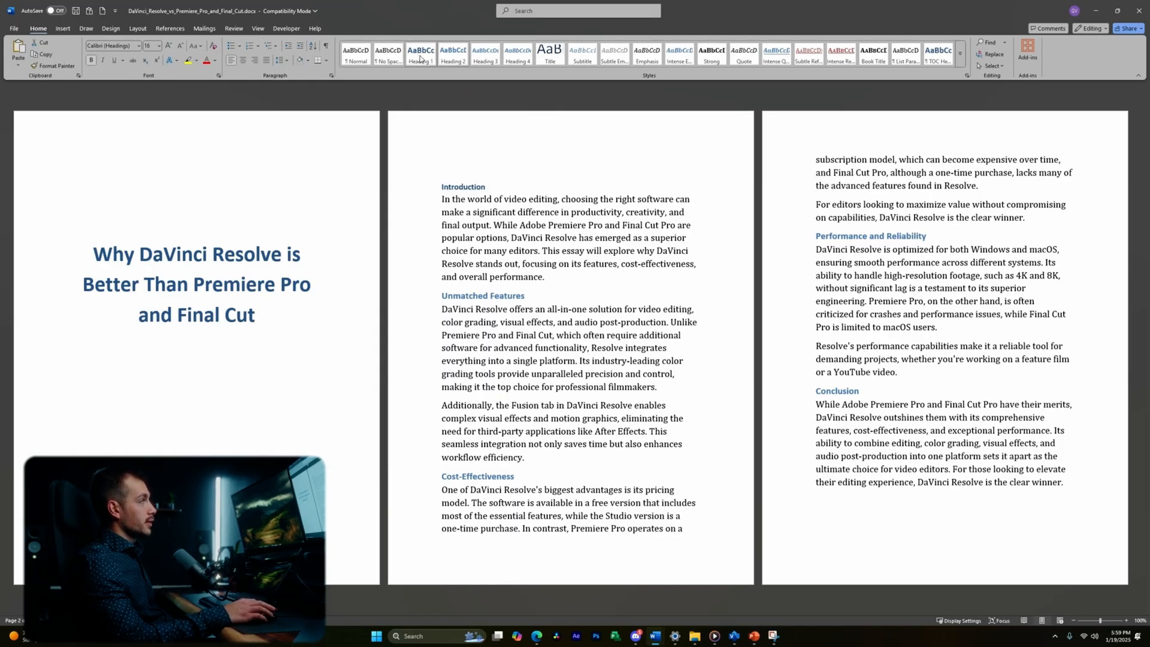
- Apply Heading 1 to Unmatched Features, Cost-Effectiveness, and Performance and Reliability
click(442, 294)
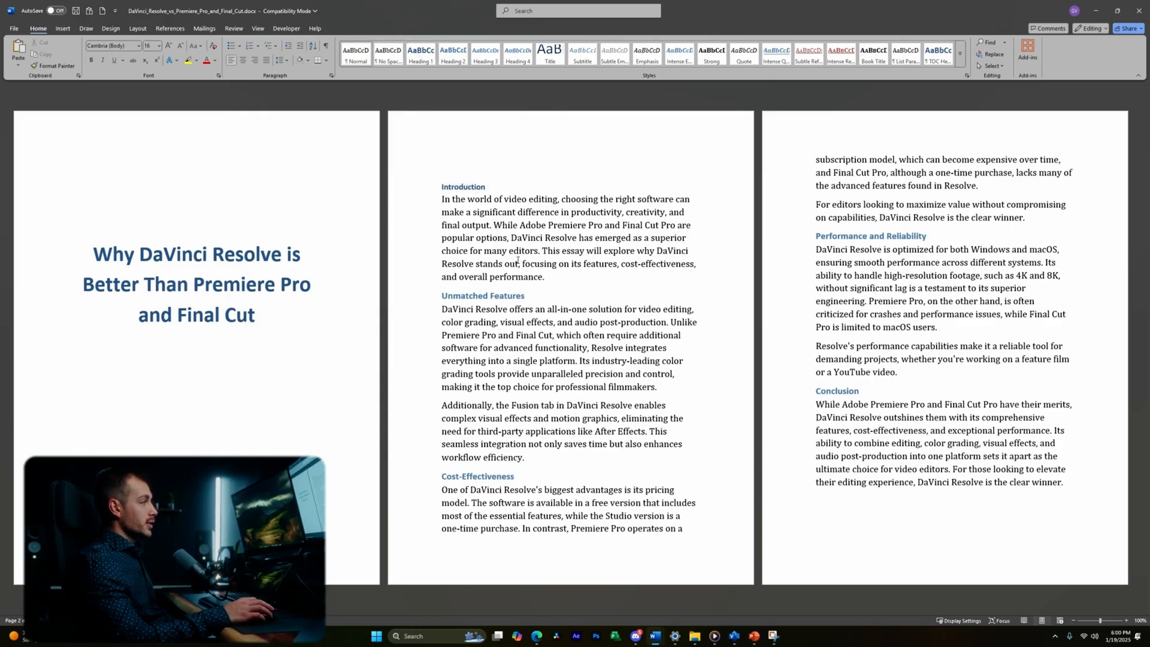
drag(435, 297, 523, 302)
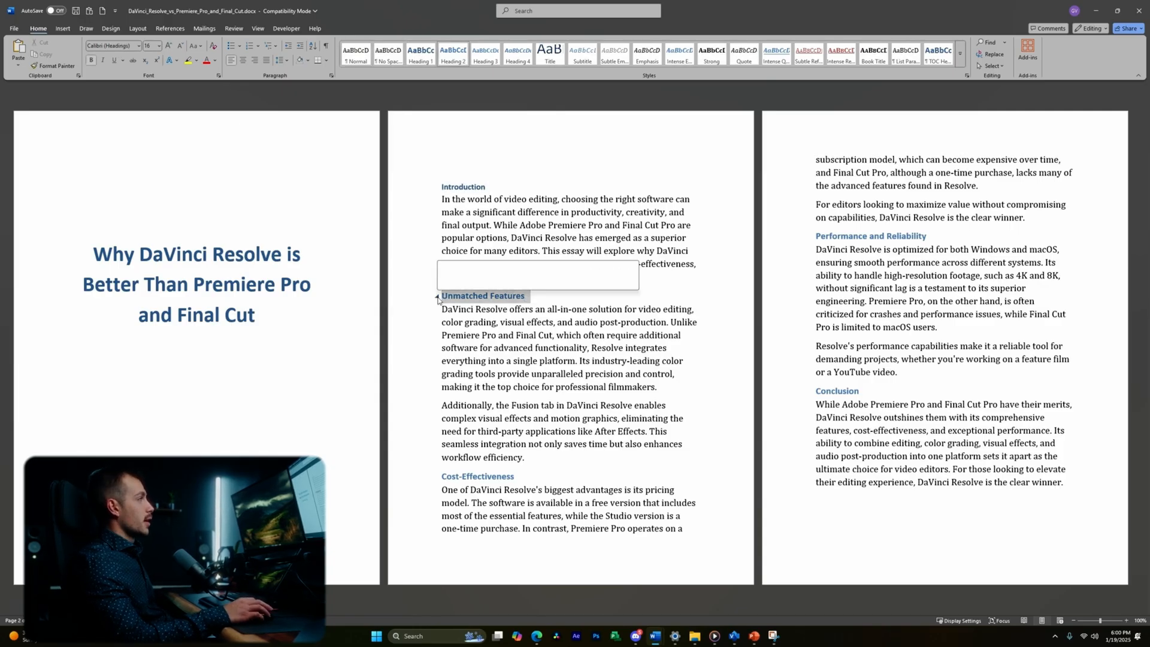
click(421, 53)
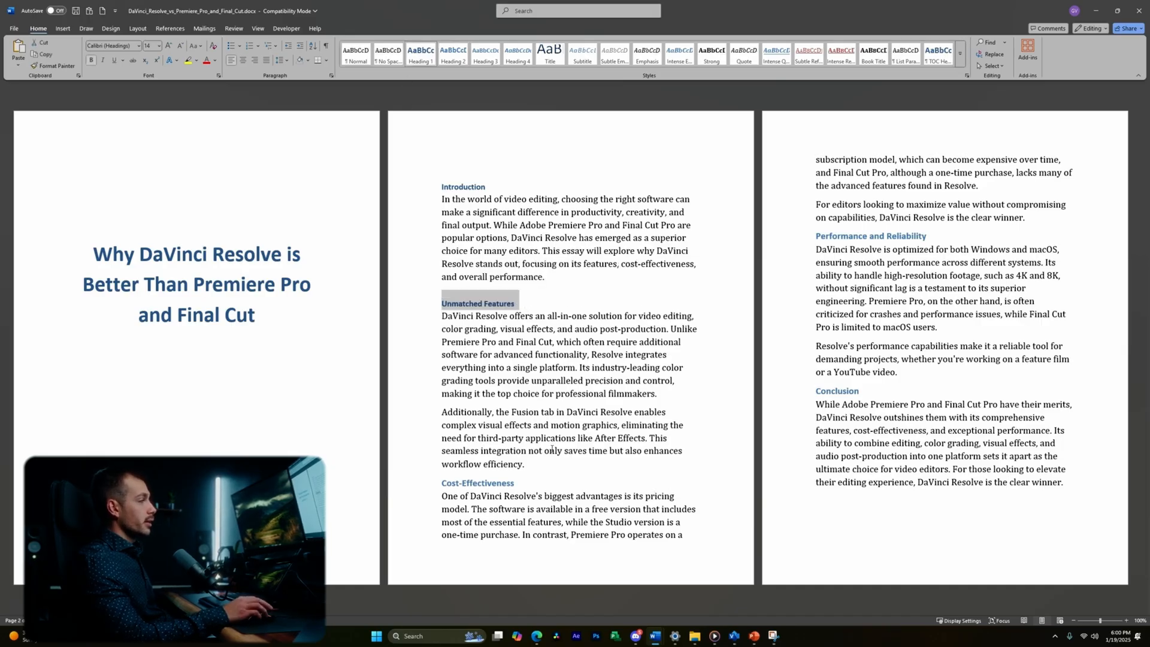
drag(436, 483, 522, 484)
click(421, 53)
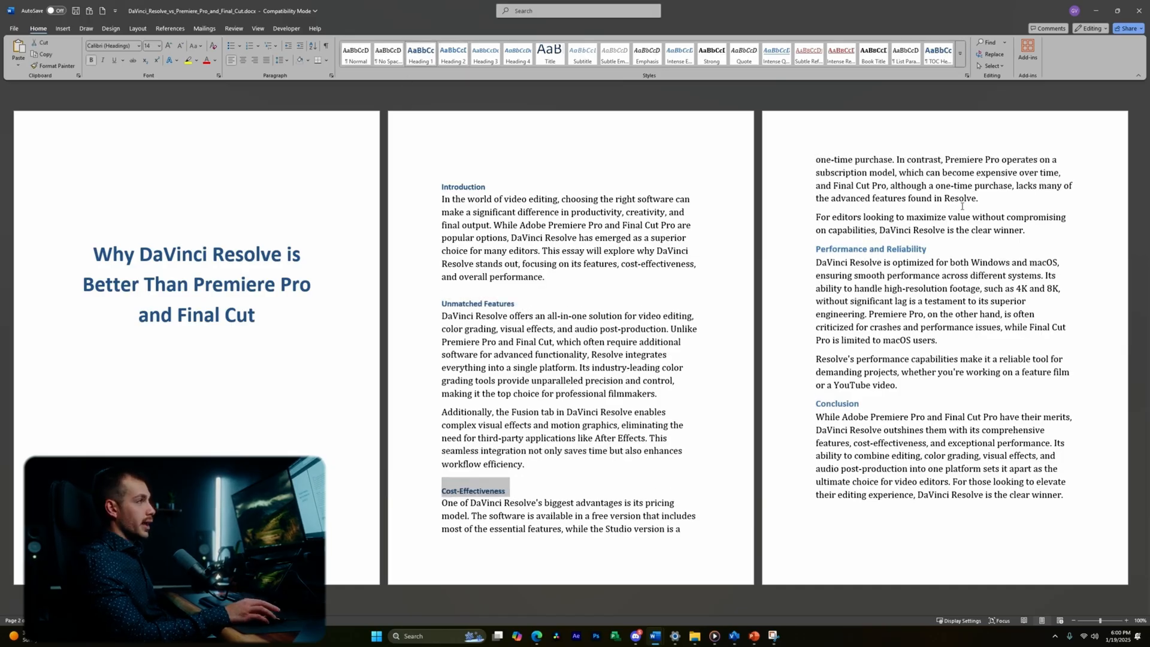
drag(812, 249, 932, 250)
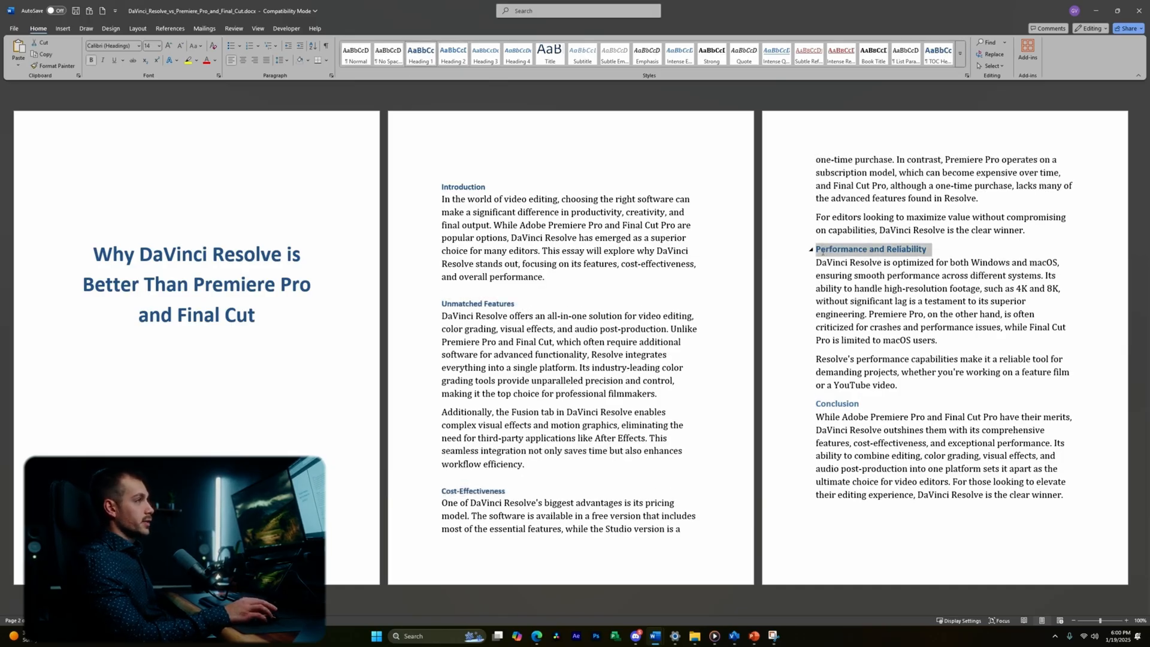
click(429, 62)
- Style the page-1 title as Title, centred and bold
triple_click(96, 254)
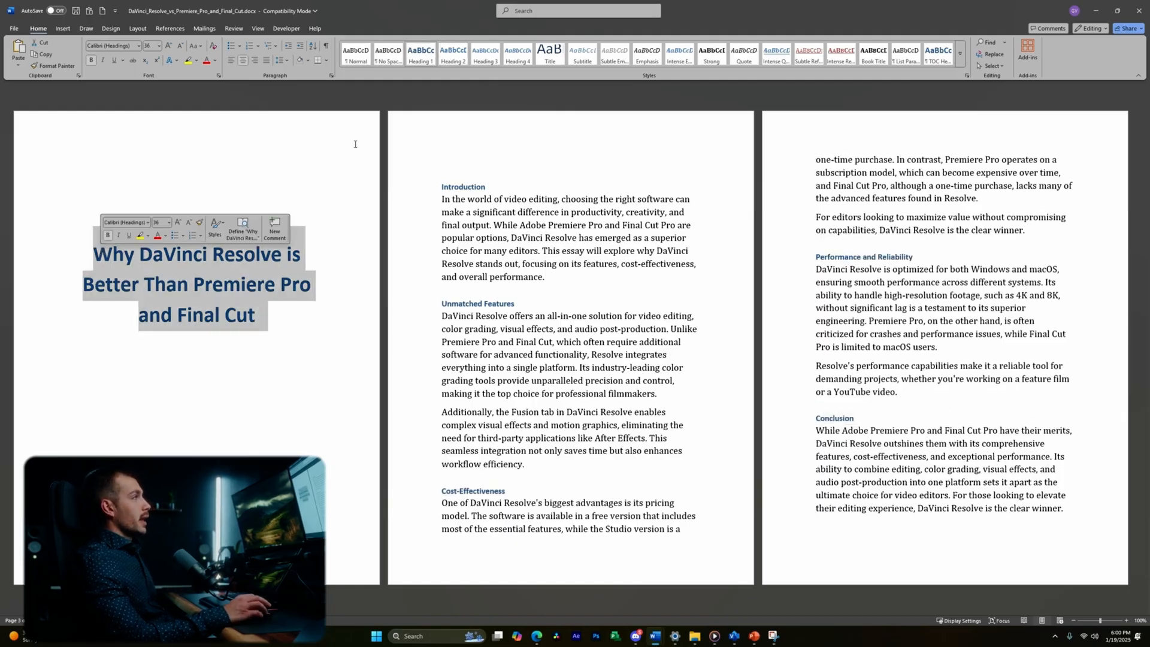
click(552, 55)
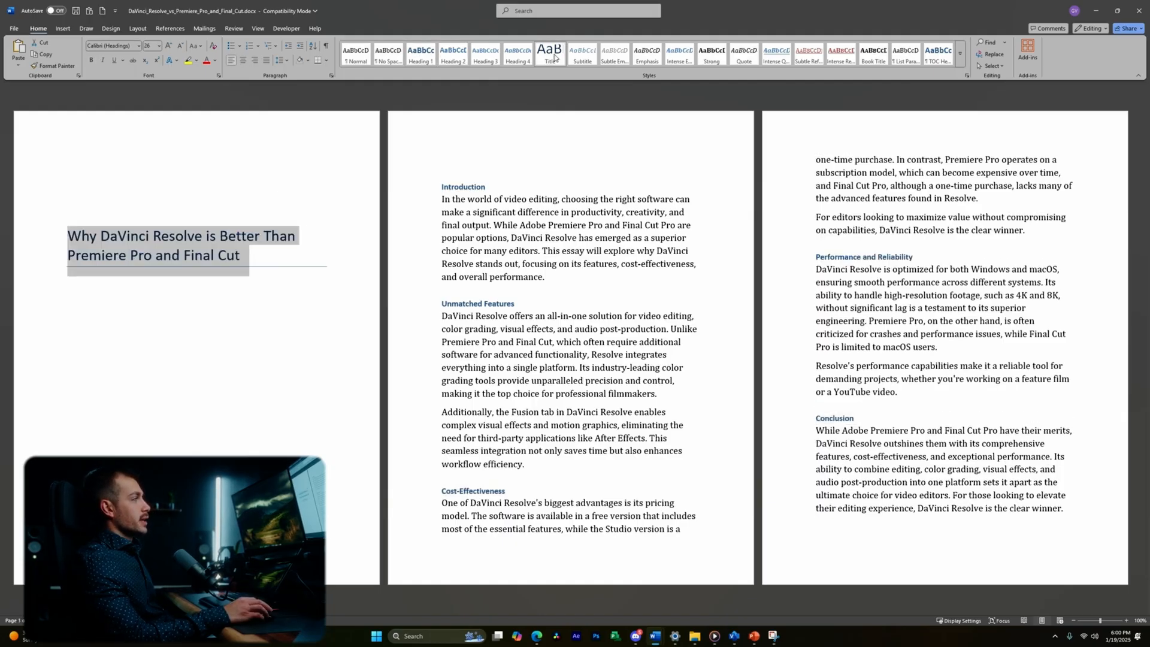
click(243, 61)
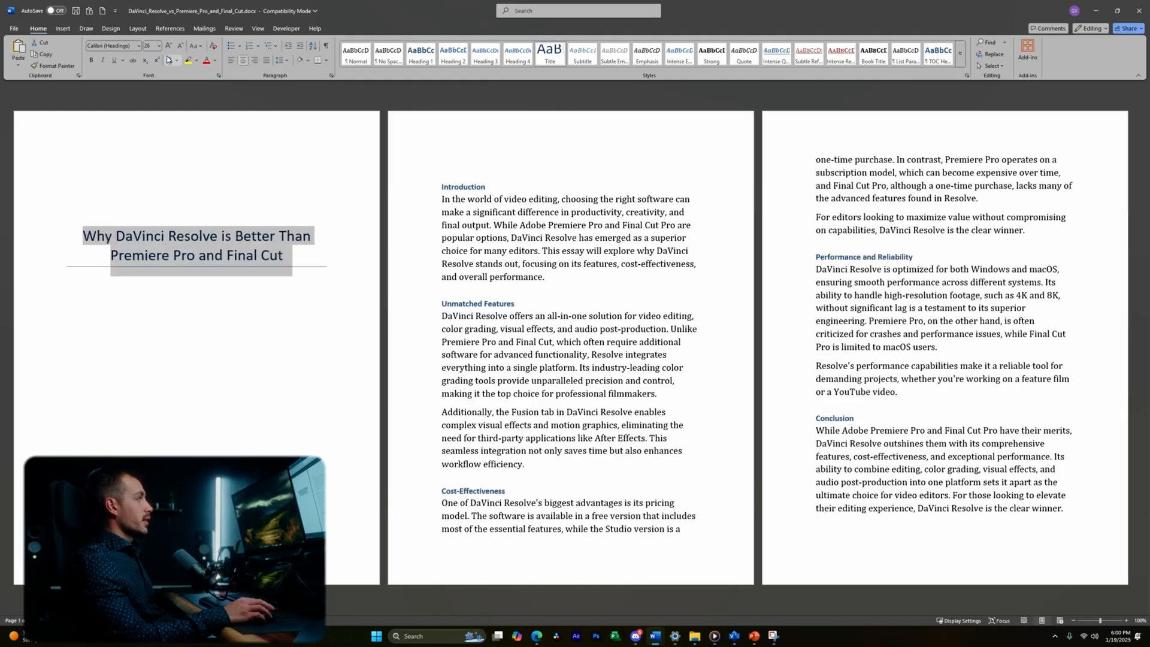
key(ctrl+b)
click(255, 236)
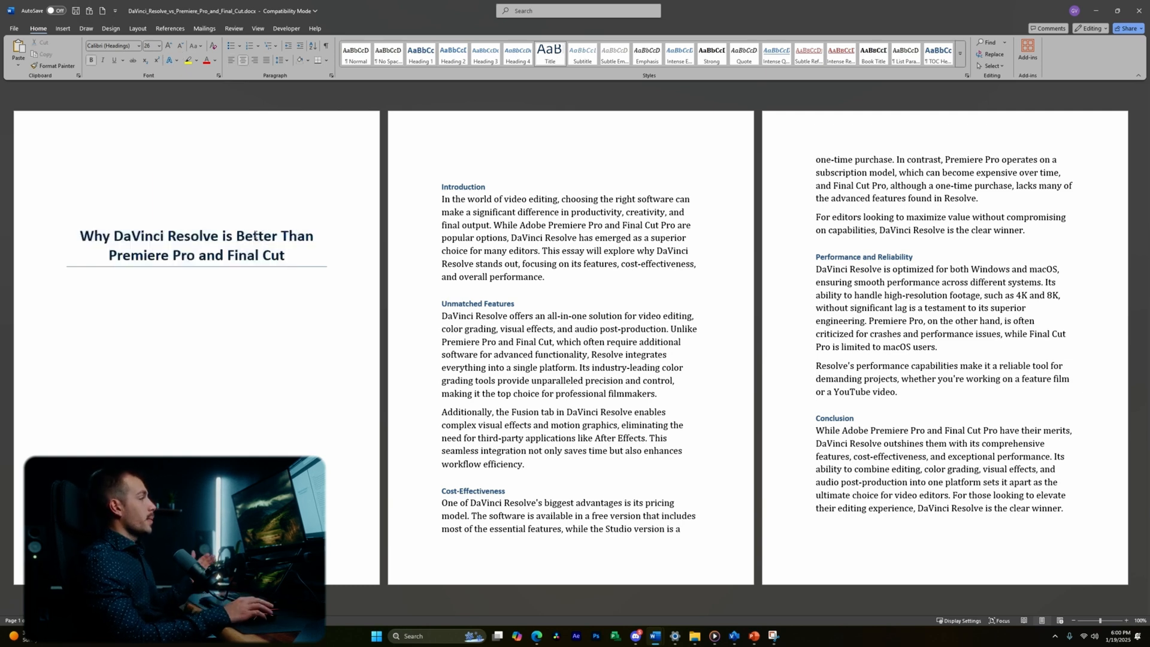
click(79, 295)
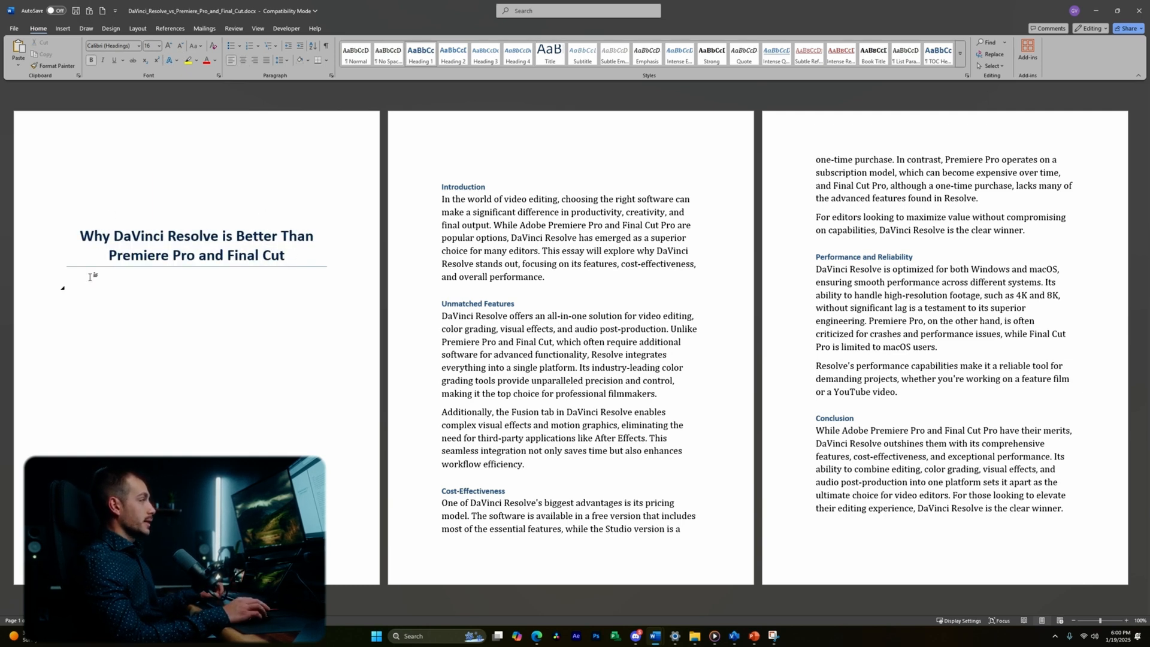
- Insert a blank page after the title page and type the heading 'Table of Contents'
click(64, 29)
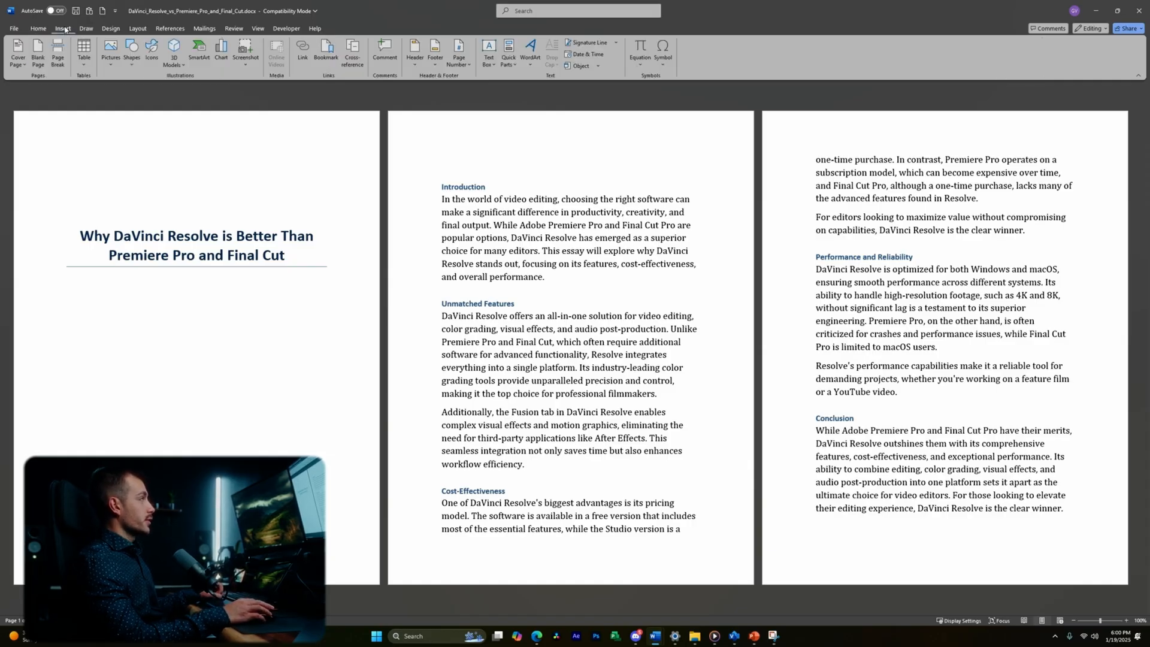
click(38, 53)
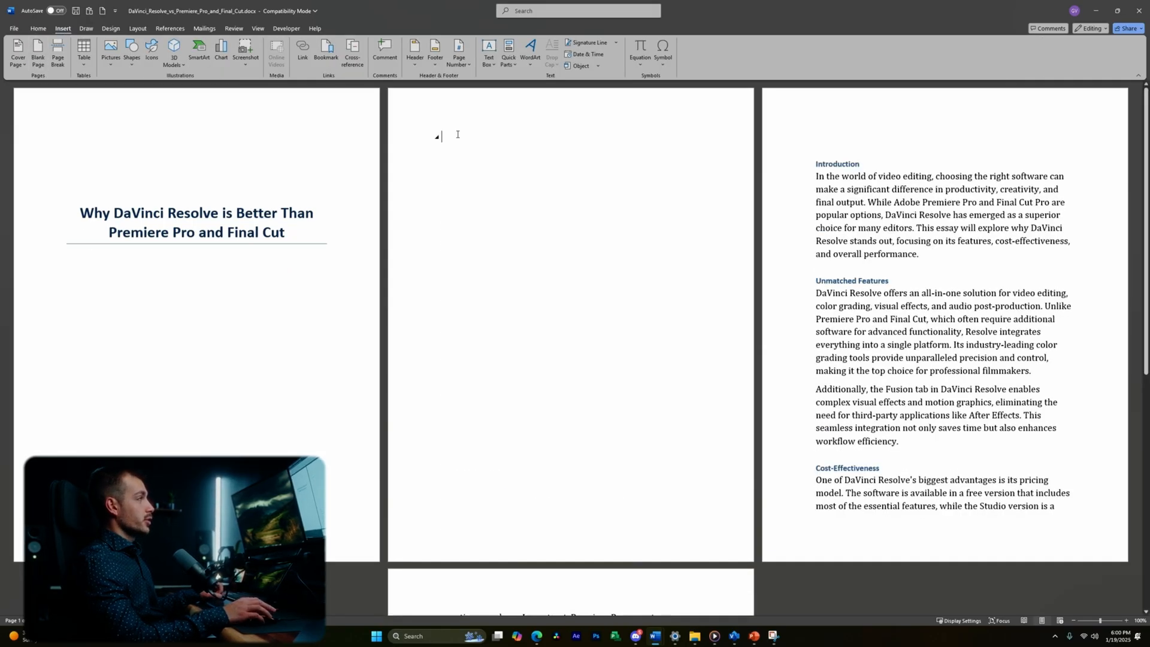
click(38, 29)
text(Table of Contents)
key(Return)
- Insert Automatic Table 1 from References under the heading
click(60, 29)
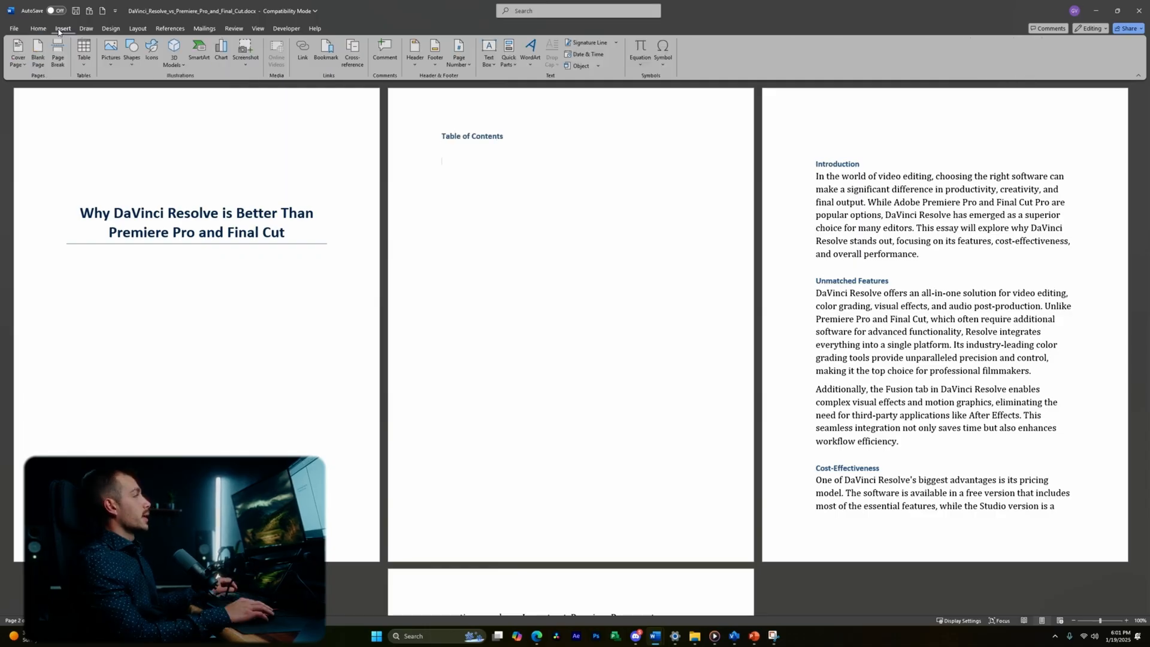
click(172, 32)
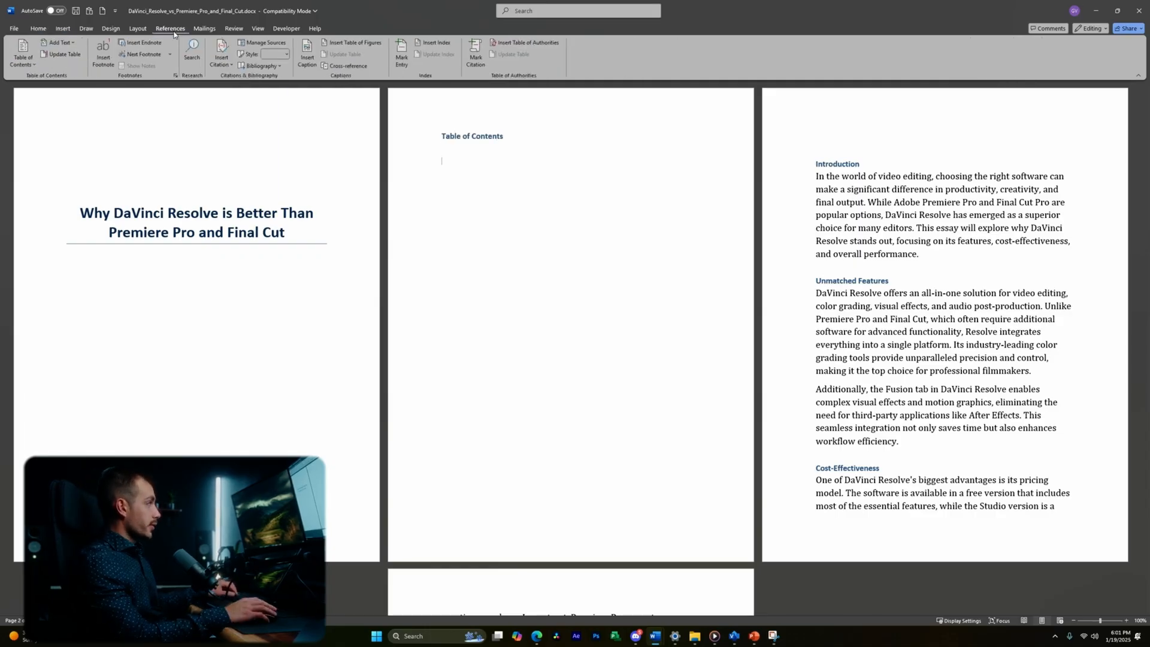
click(27, 59)
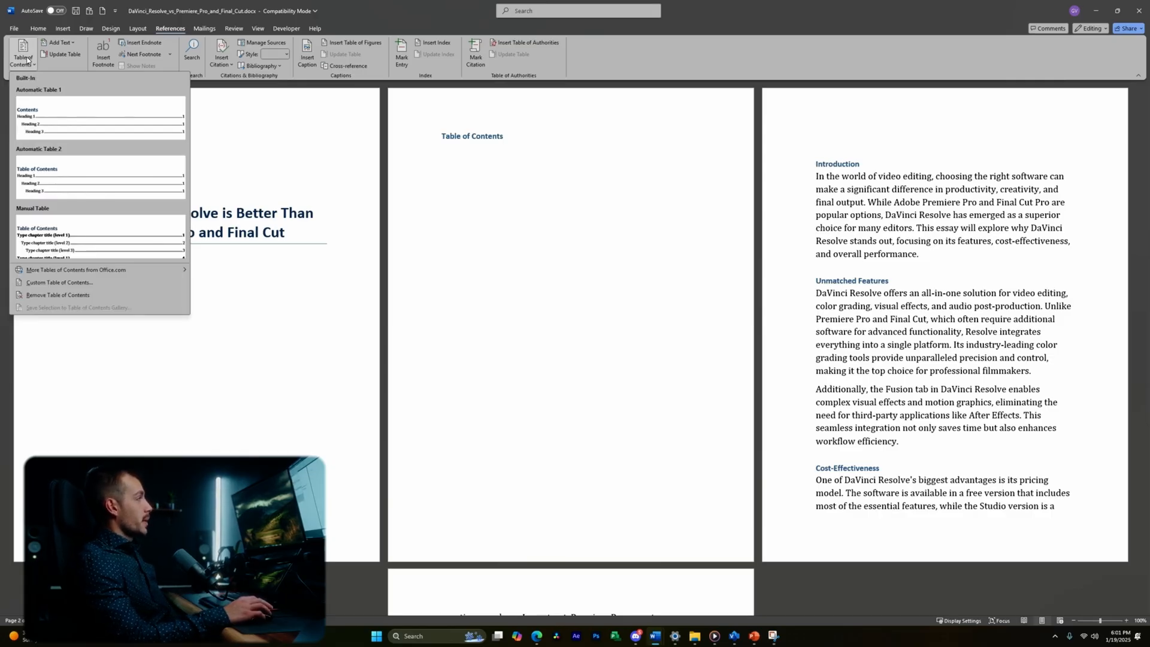
click(72, 115)
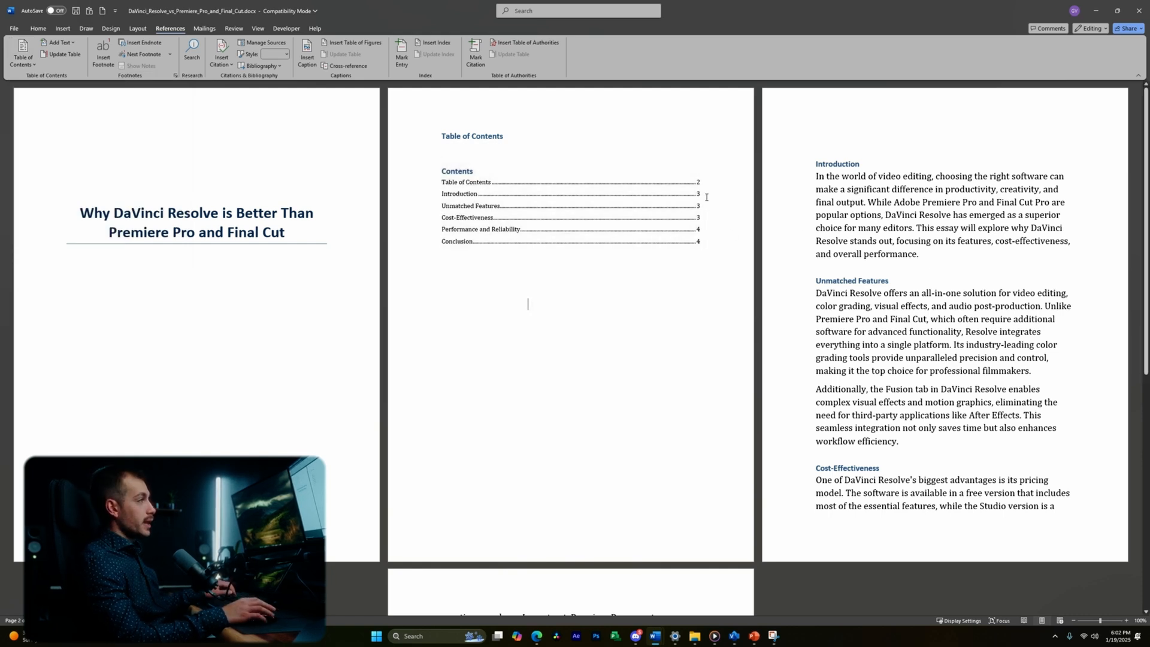
scroll(683, 334, down, 1)
scroll(526, 290, up, 1)
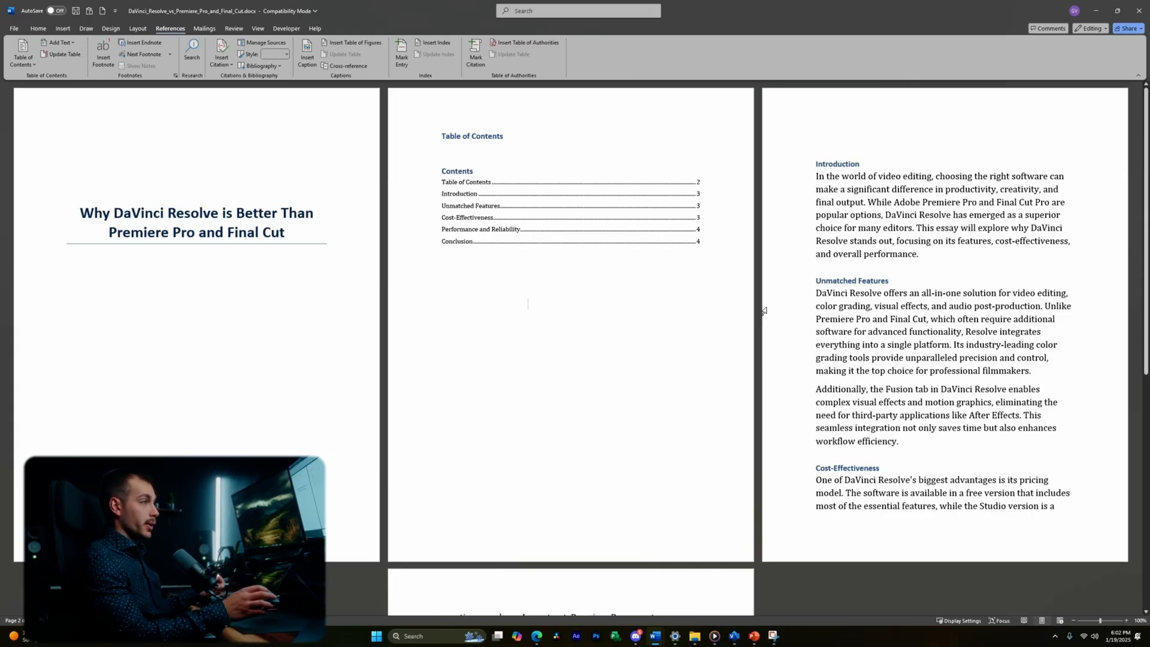
- Add a new Heading 1 'Davinci WG/Inter' after 'workflow efficiency.'
click(913, 446)
drag(891, 279, 817, 279)
click(913, 444)
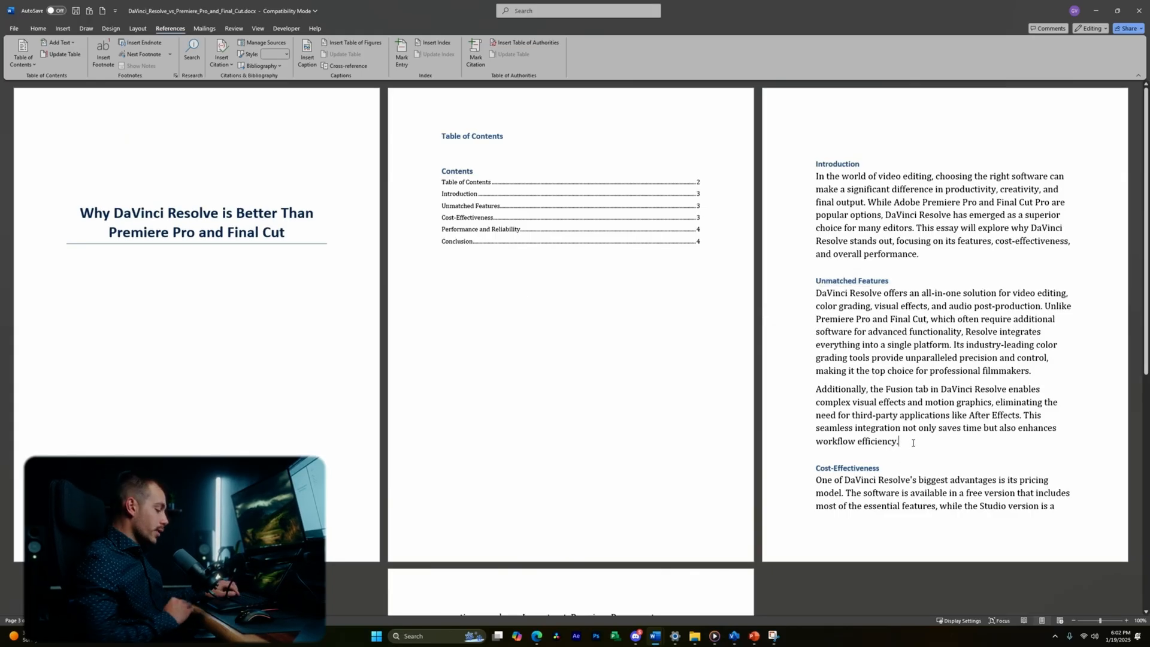
key(Return)
key(ctrl+alt+1)
text(Davinci WG)
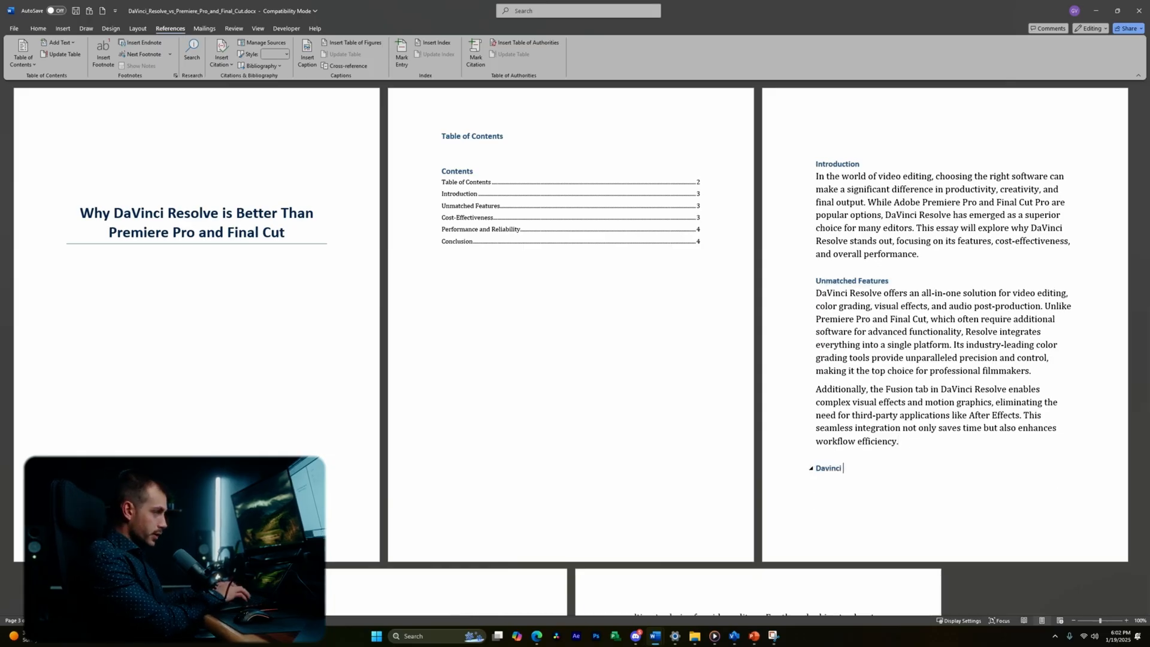
text(/Intermediate (Color Space)
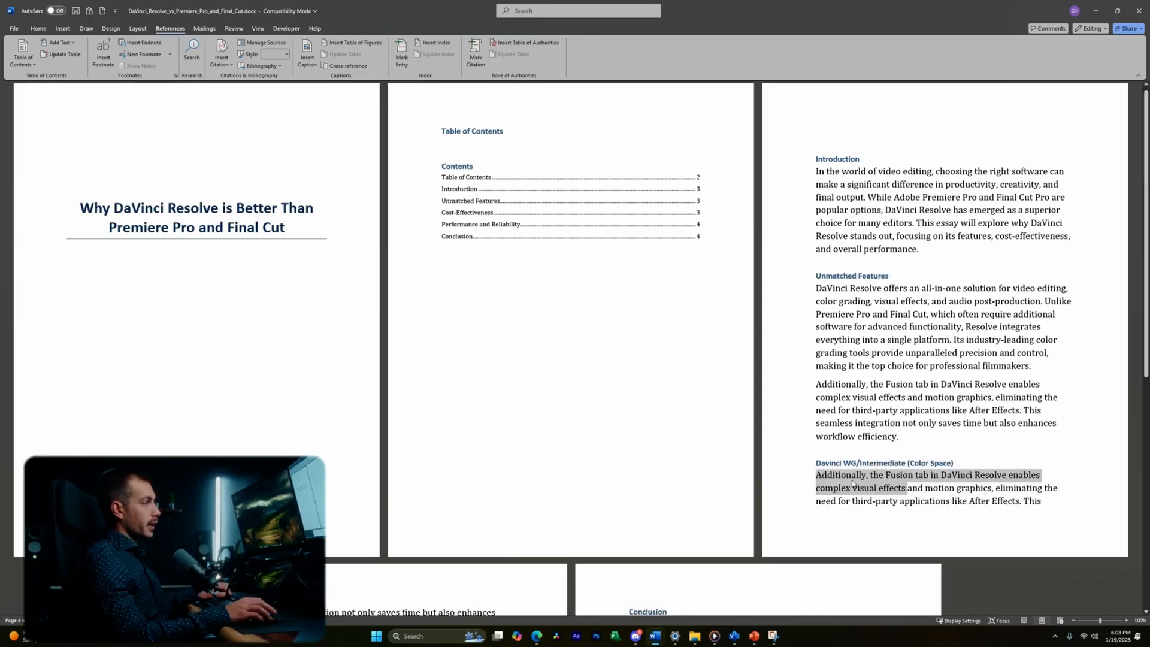
scroll(891, 500, up, 1)
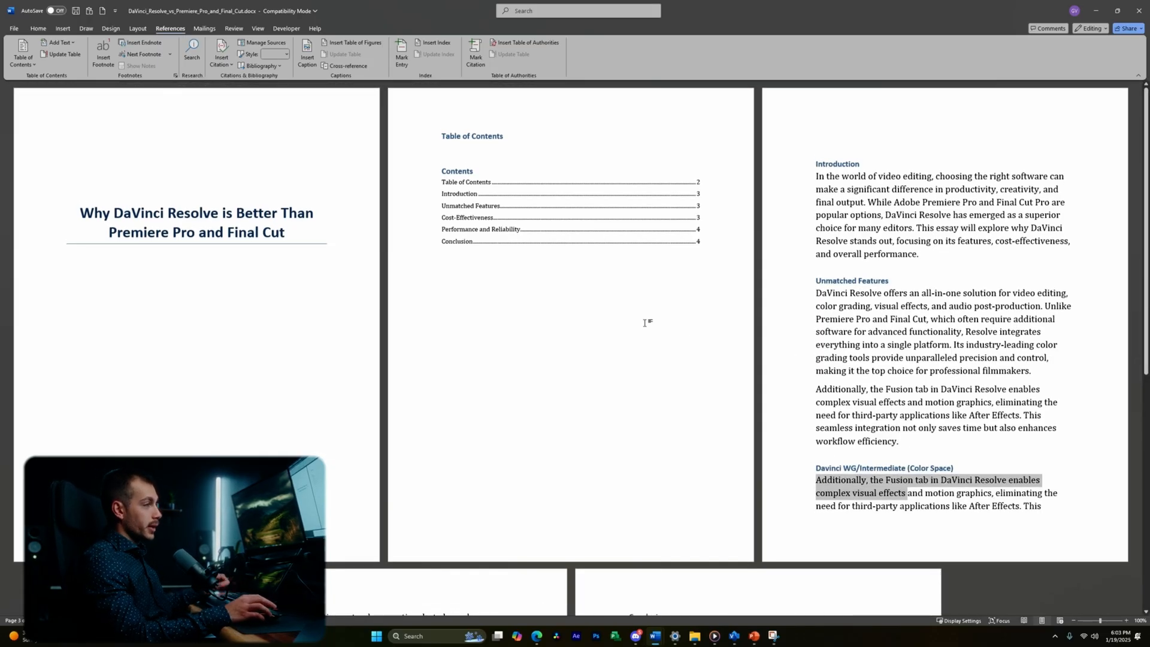
- Update the entire table of contents to include the new heading
click(561, 221)
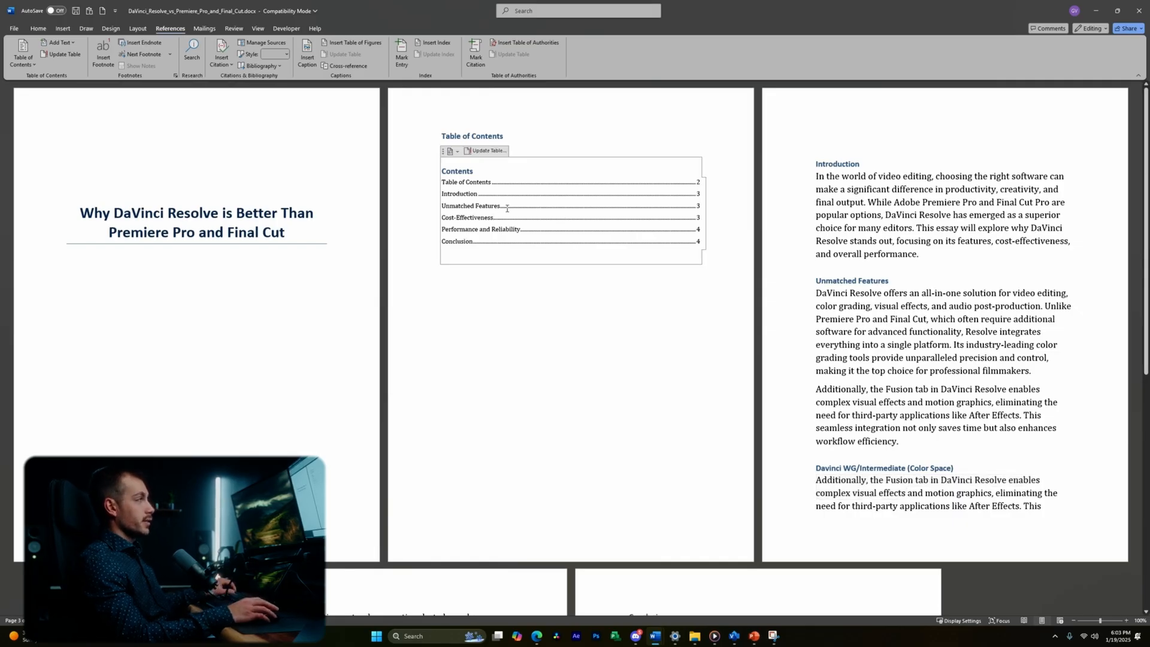
click(454, 316)
click(473, 240)
click(485, 151)
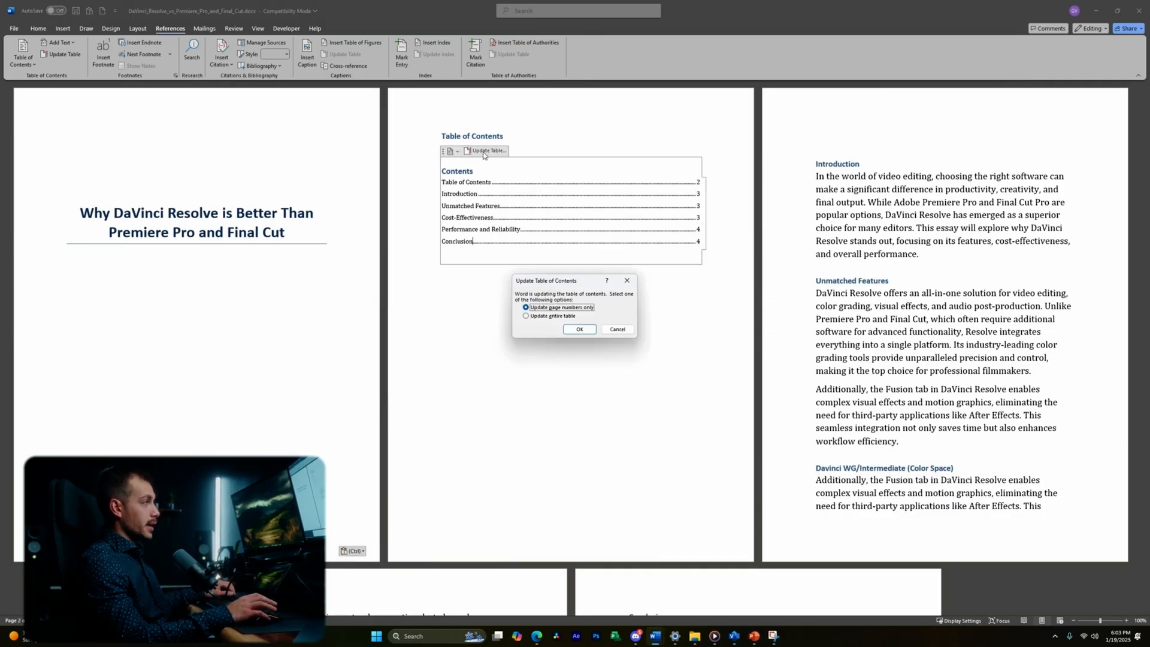
click(558, 316)
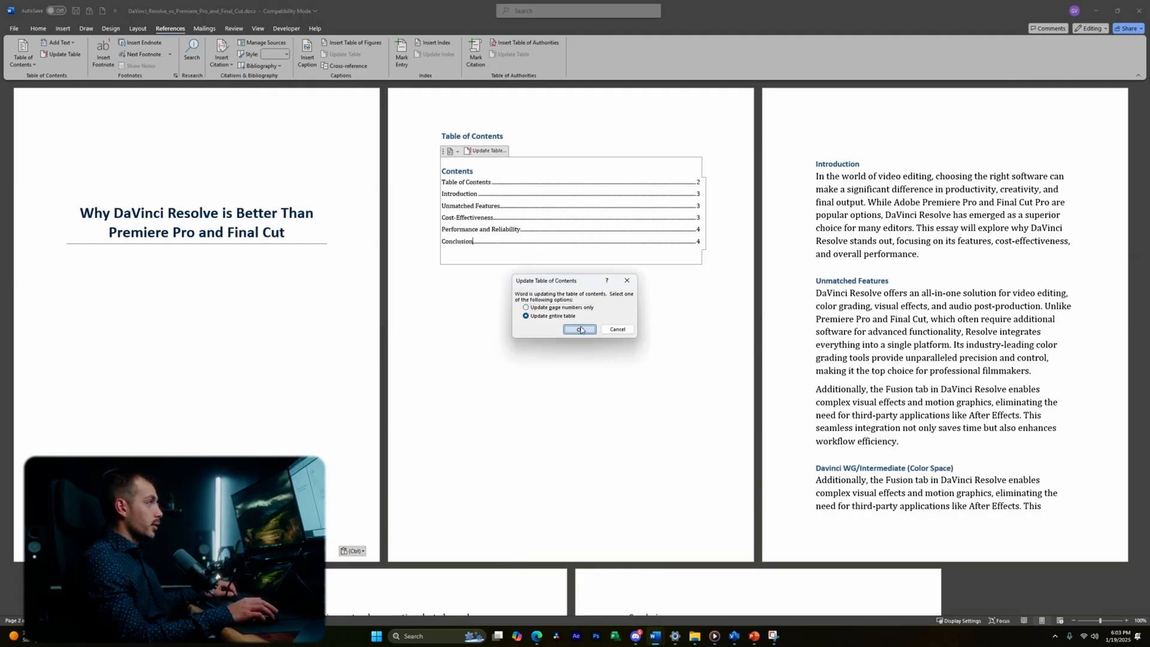
click(579, 329)
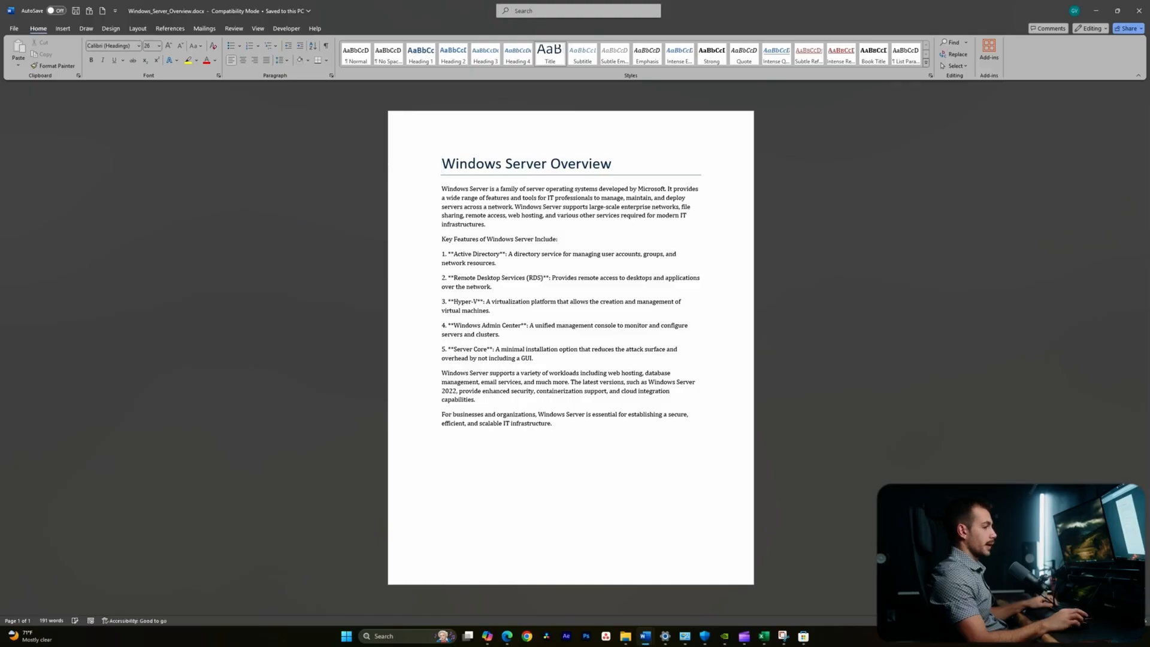
scroll(664, 420, up, 5)
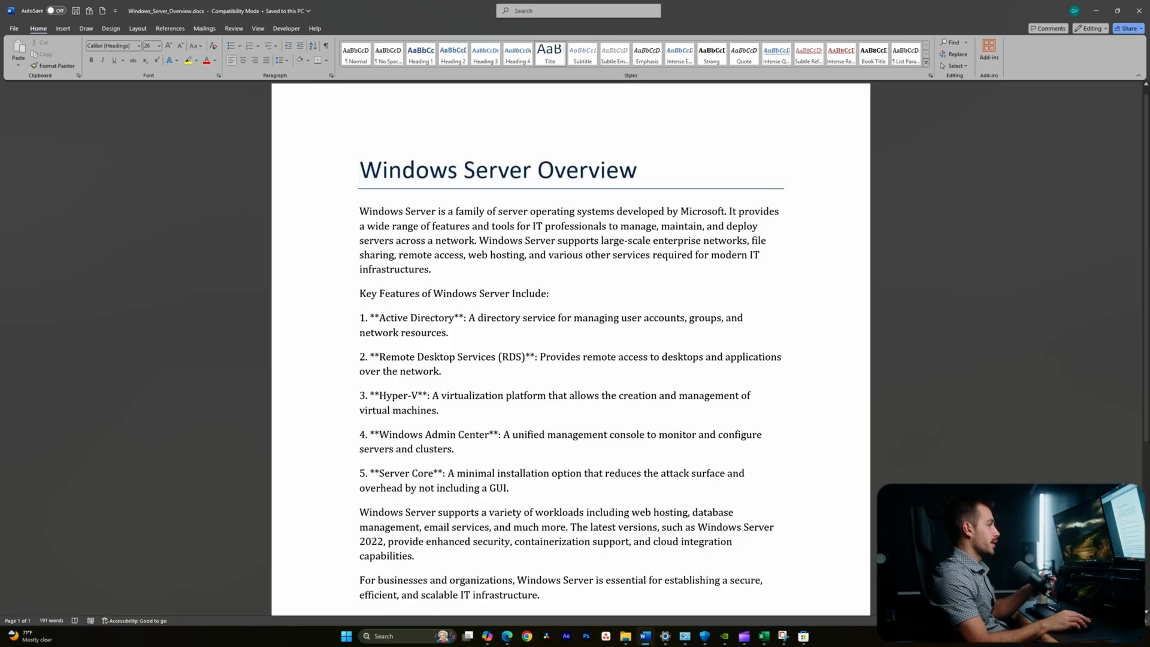
scroll(483, 424, down, 2)
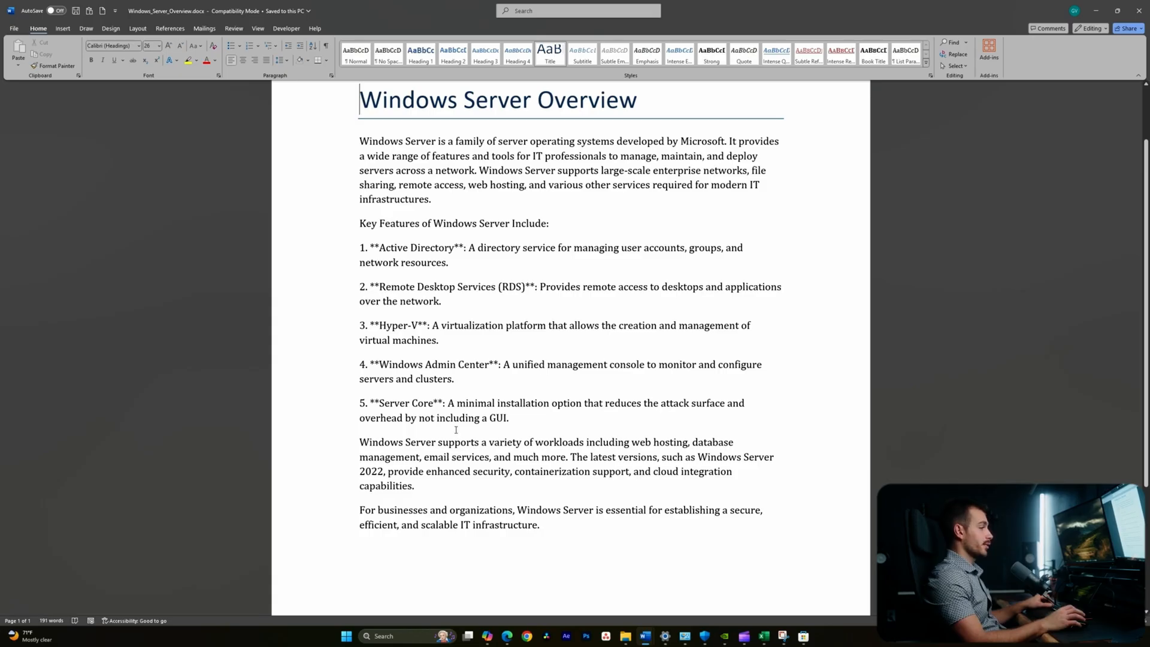
click(546, 525)
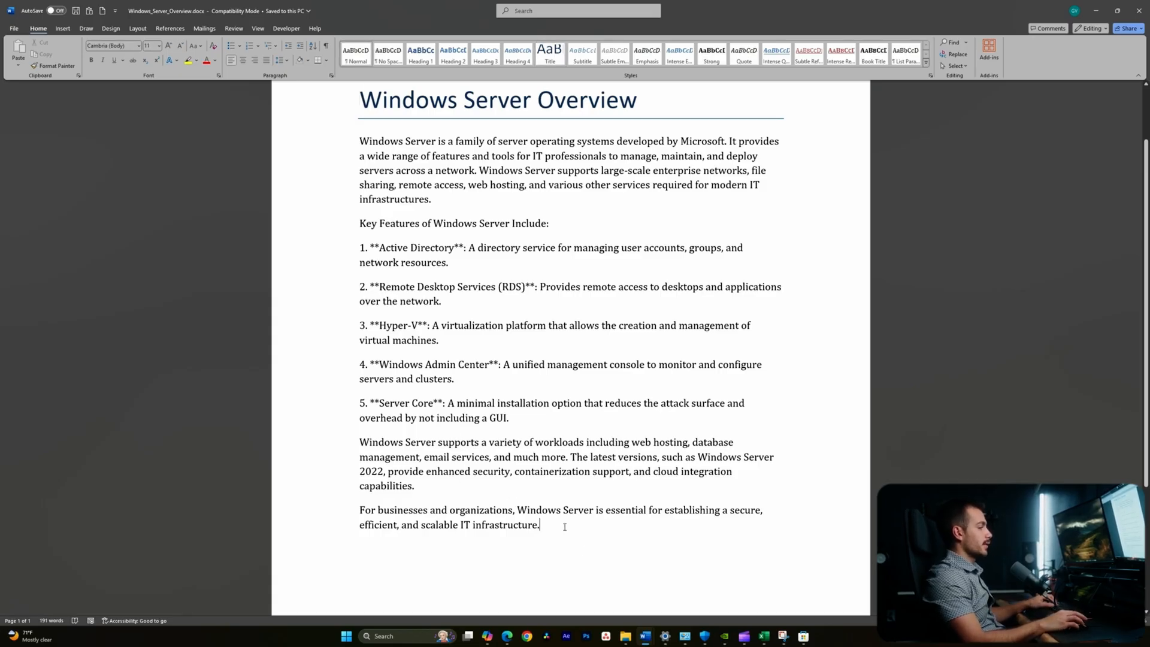
drag(568, 529, 346, 515)
key(BackSpace)
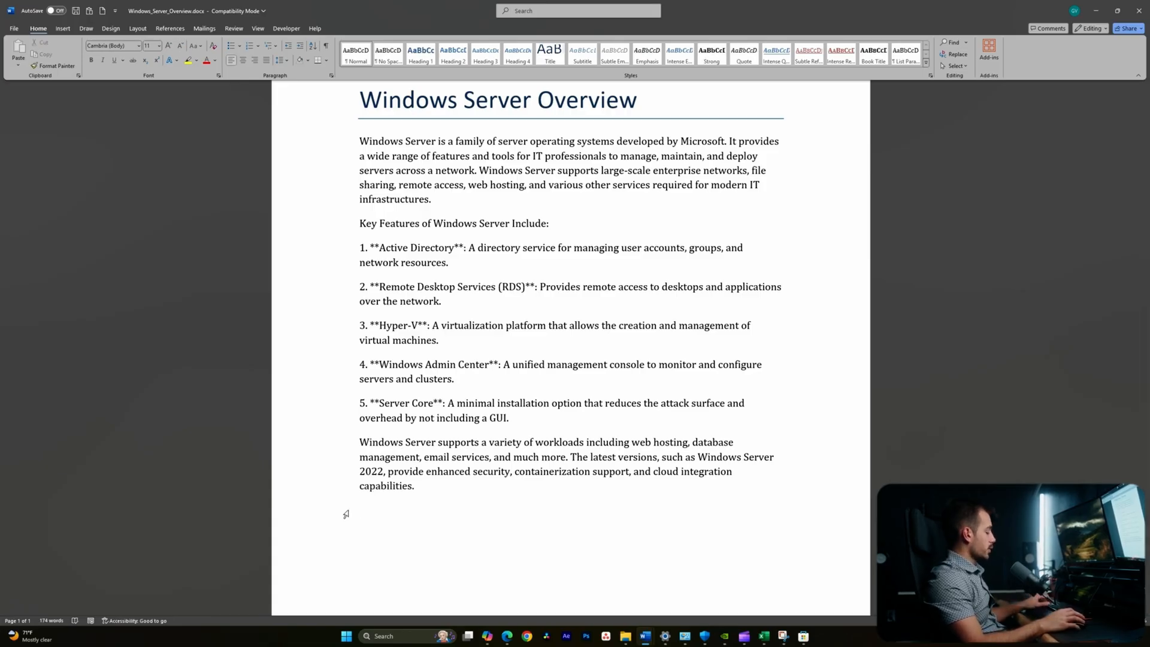
key(ctrl+z)
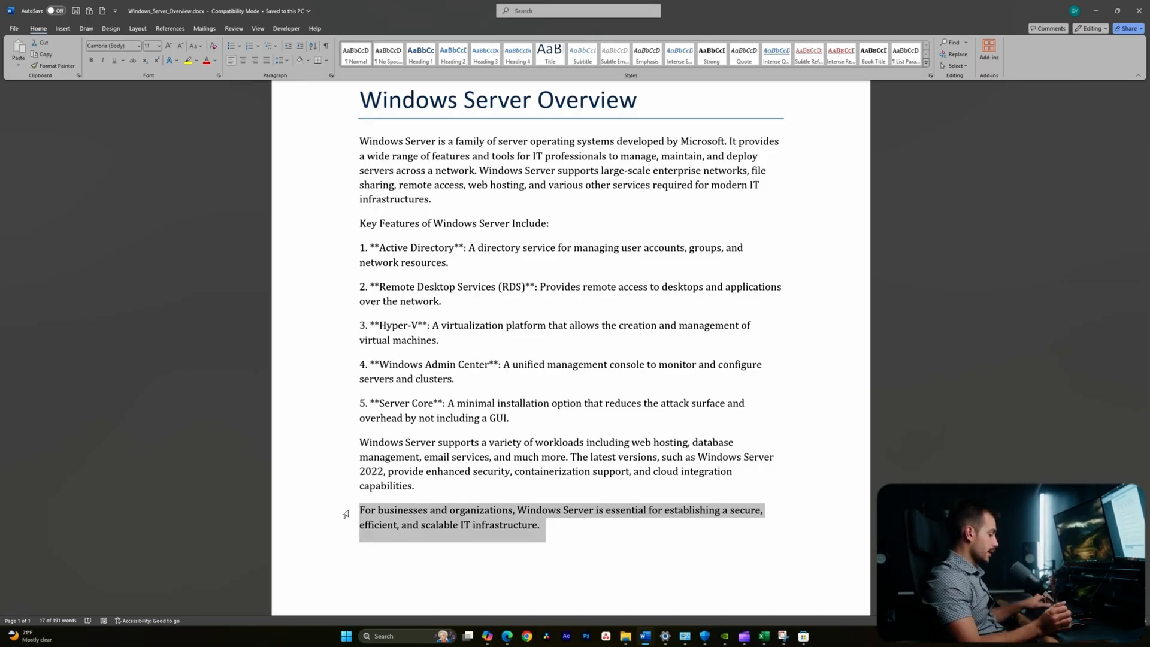
key(Delete)
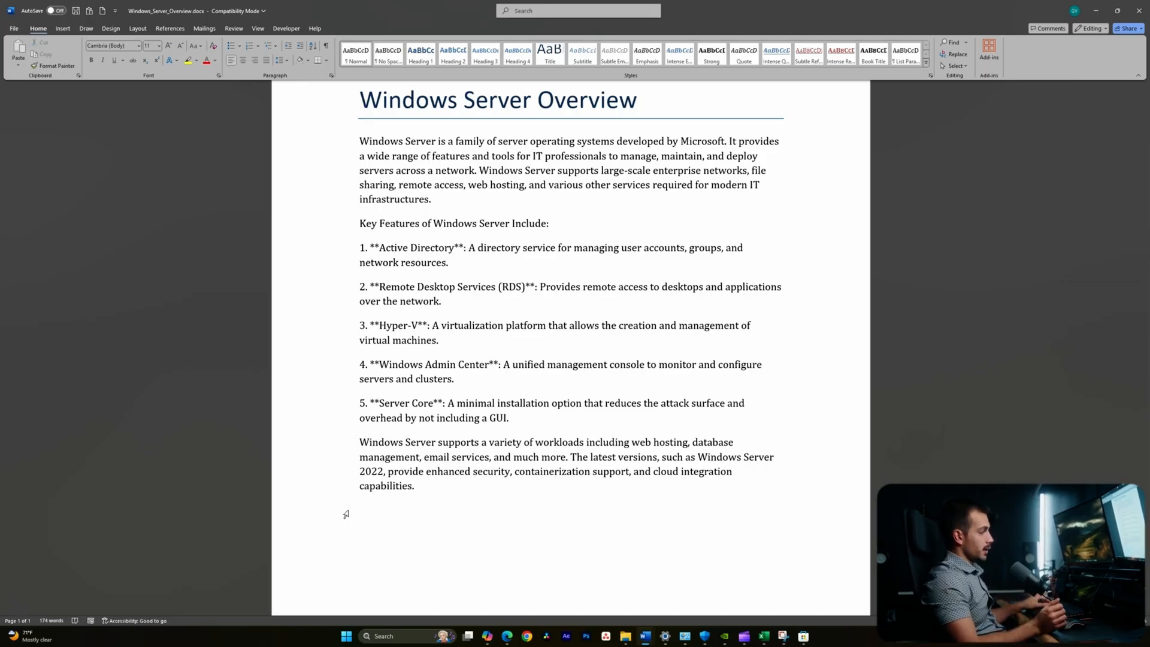
key(ctrl+z)
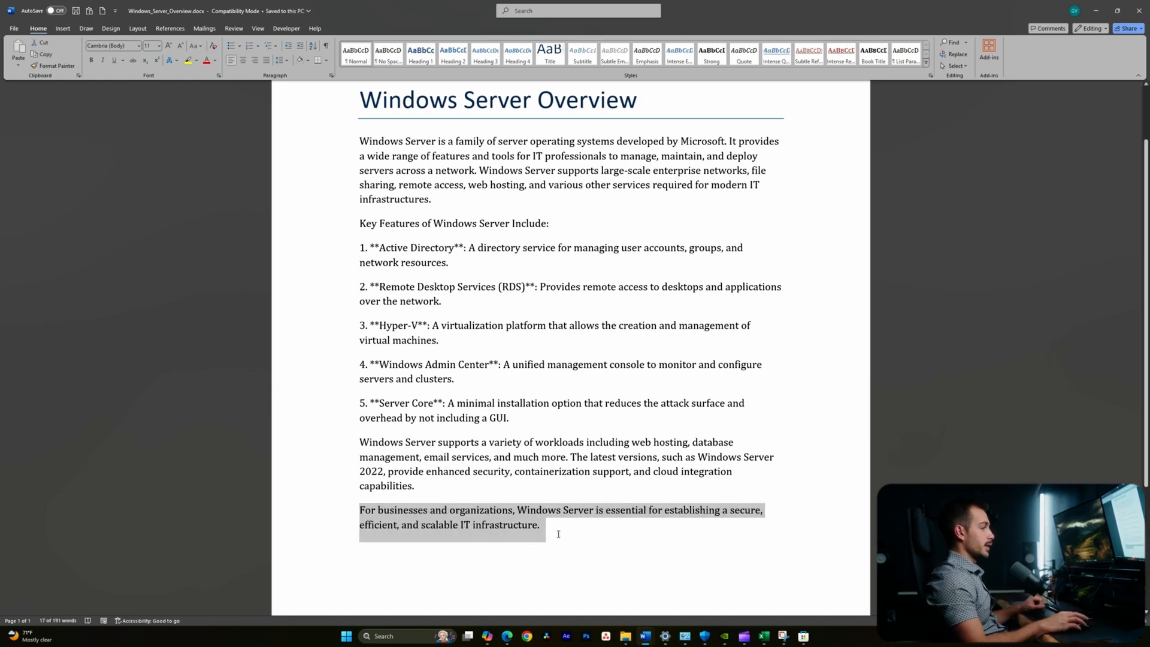
click(557, 531)
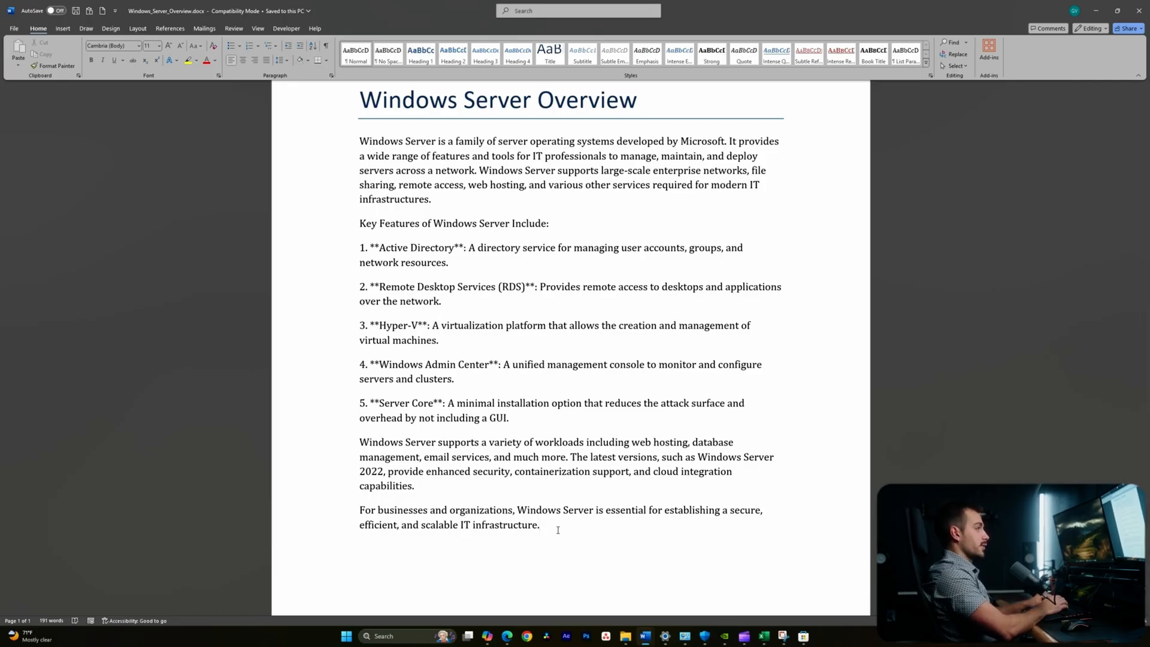
text(Indigo So)
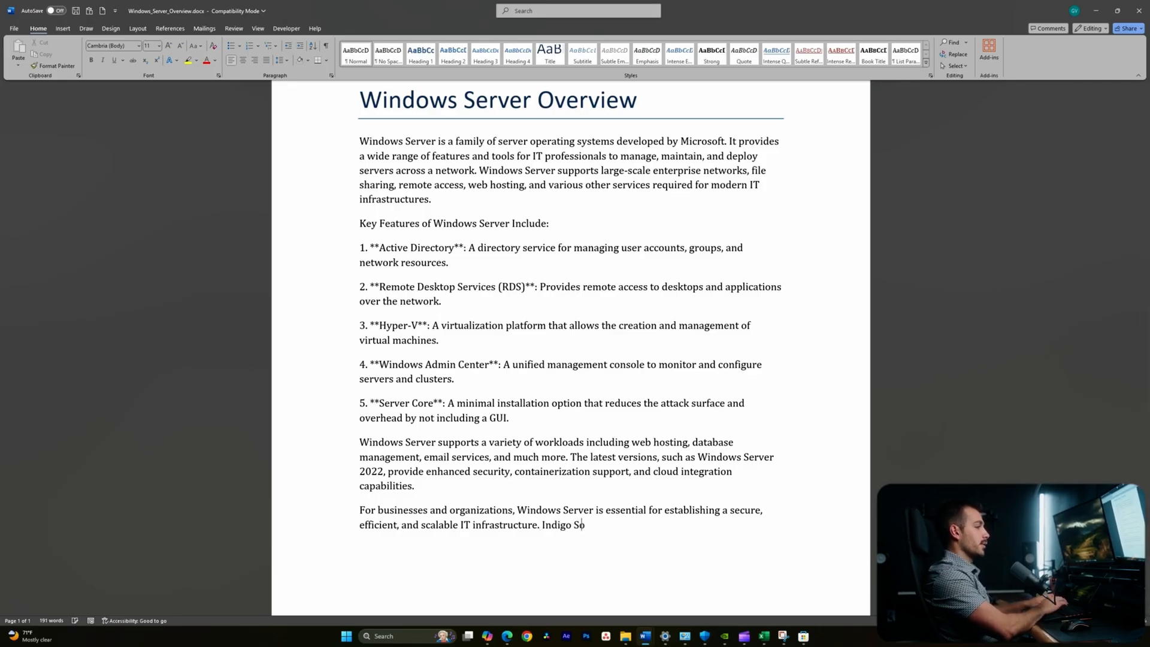
text(ftware)
key(ctrl+z)
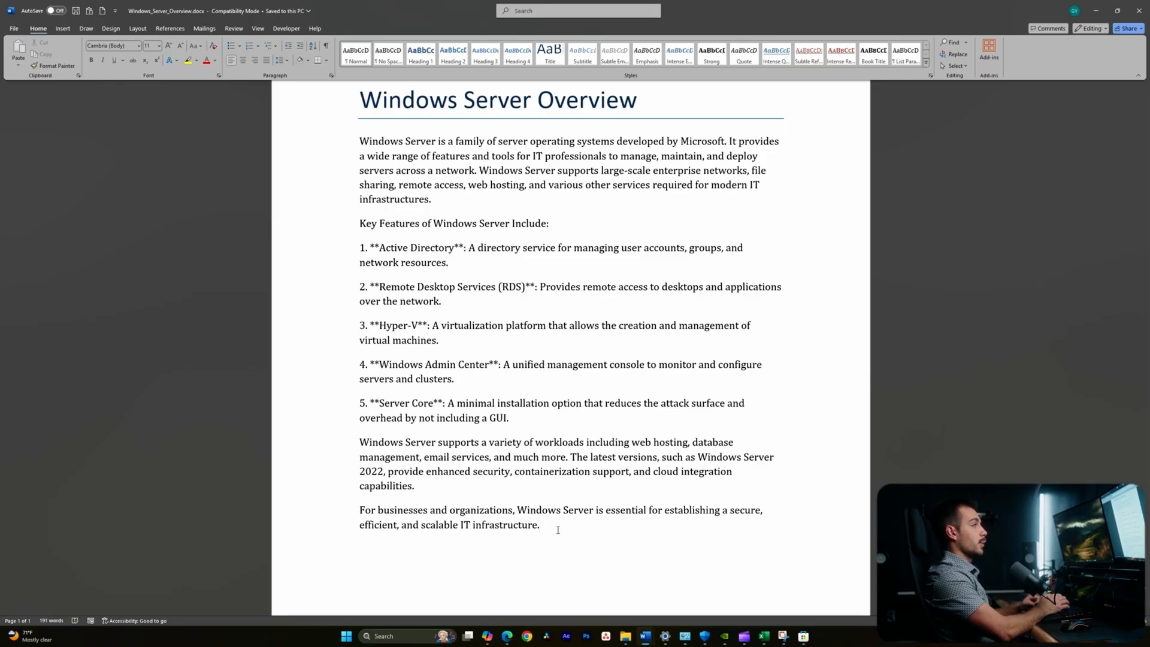
scroll(557, 530, up, 2)
- Try a yellow highlight on the title, undo it, and open the search pane with Ctrl+F
triple_click(442, 179)
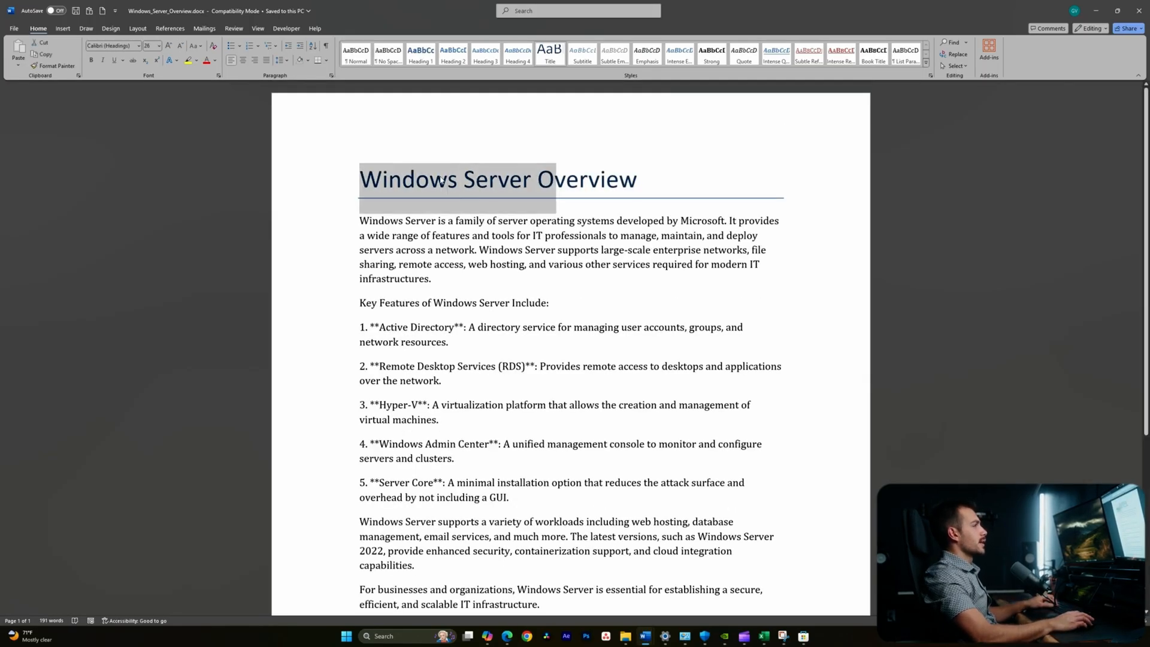
click(480, 161)
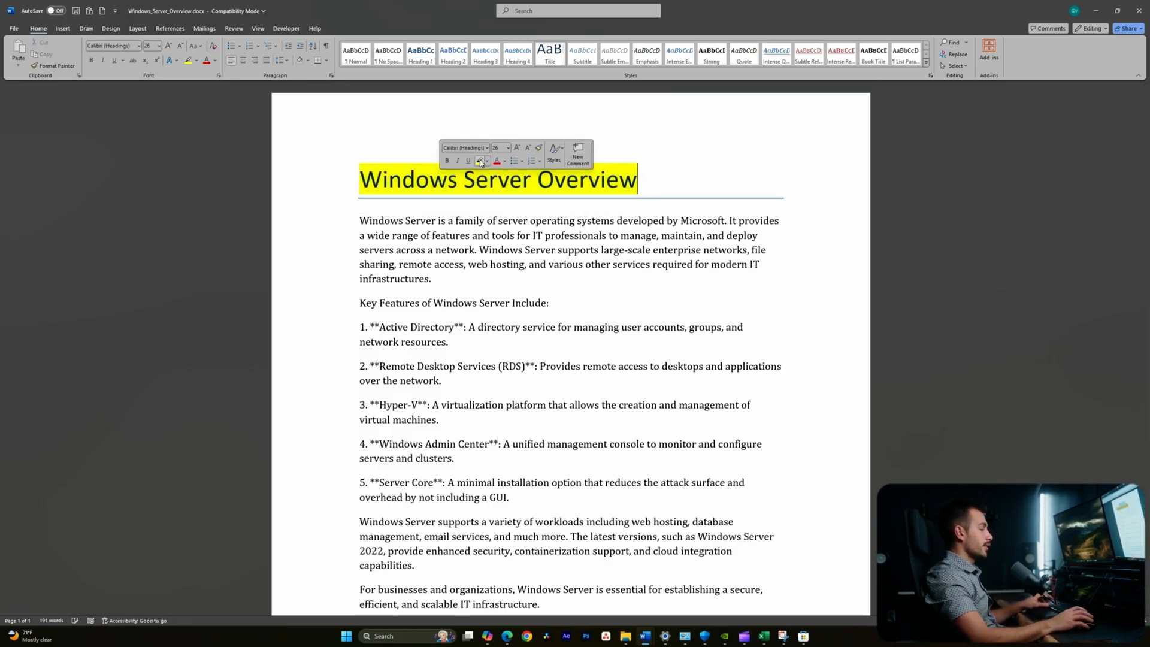
key(ctrl+z)
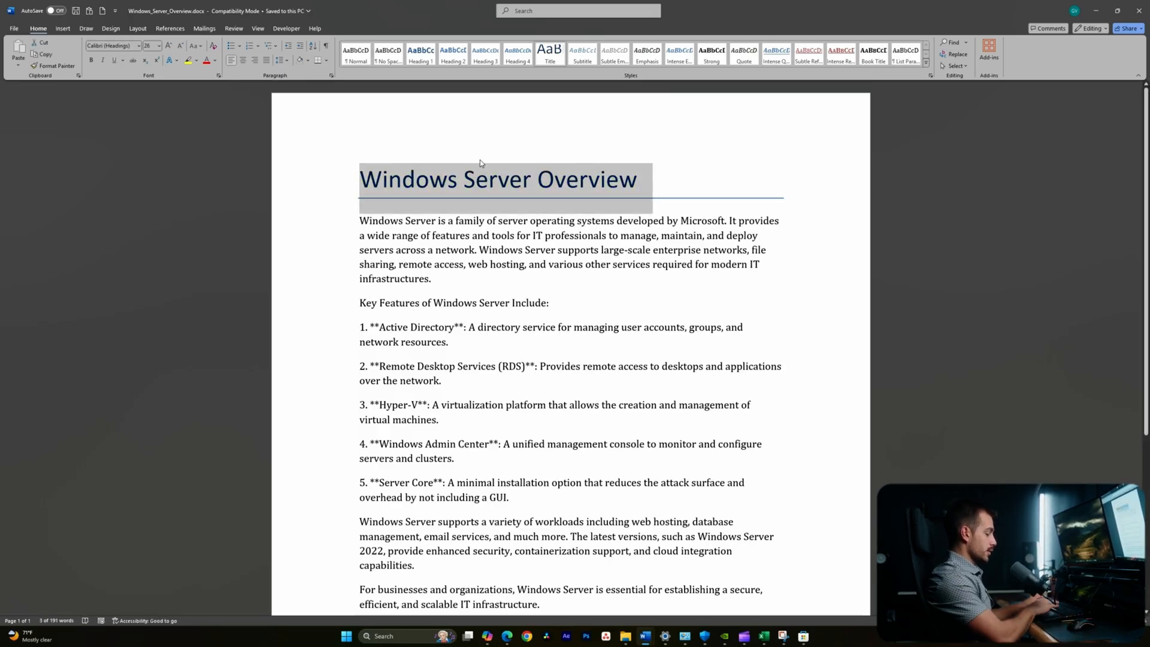
key(ctrl+y)
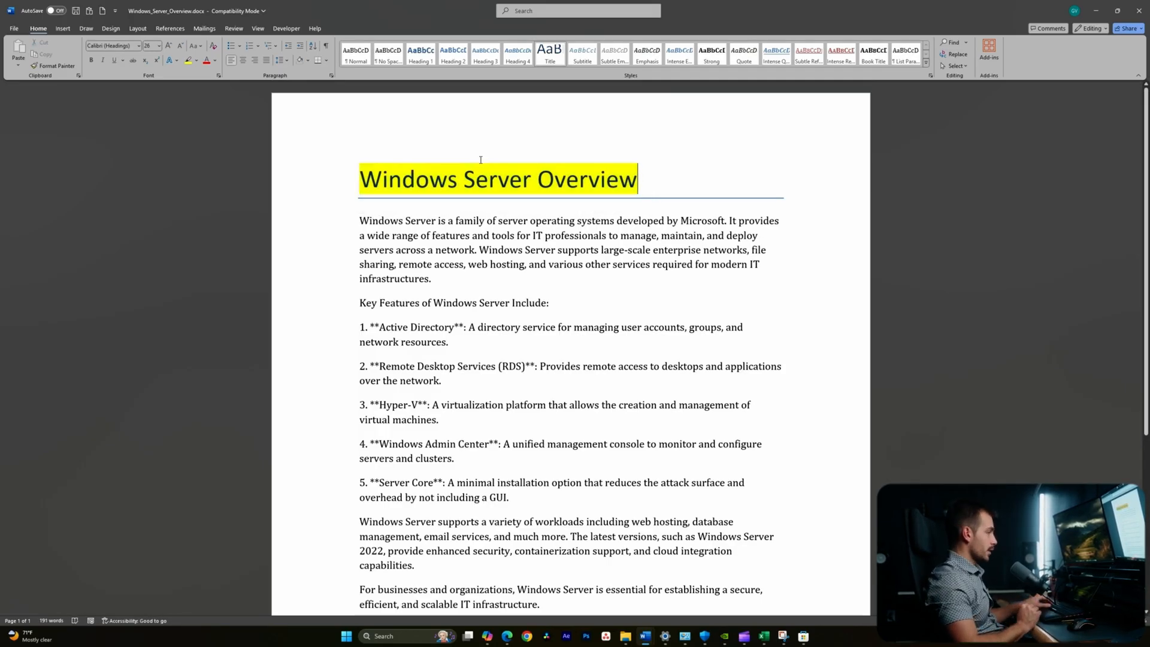
key(ctrl+z)
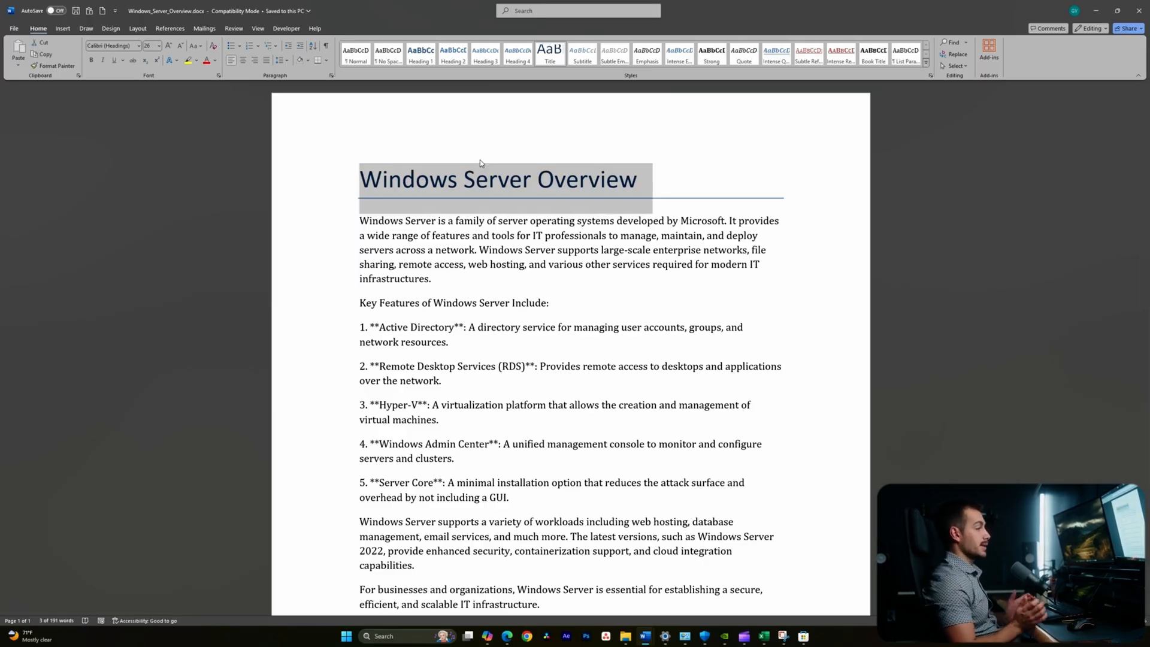
click(557, 345)
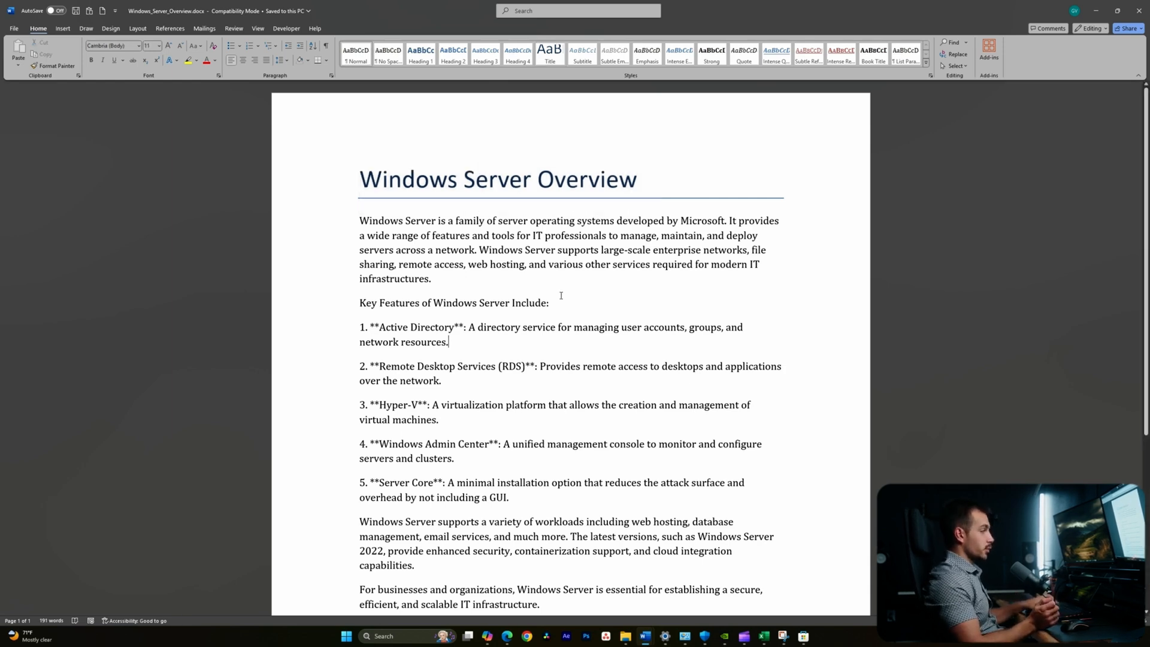
key(ctrl+f)
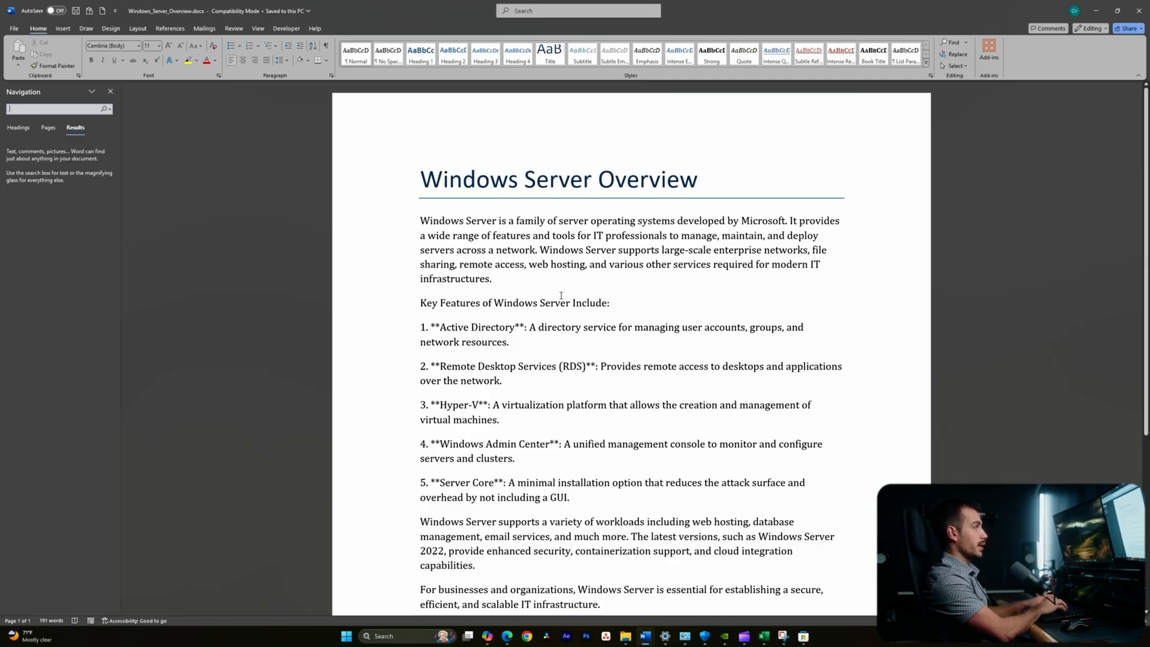
- Search the Navigation pane for 'Windows' and scroll through the 8 highlighted matches
text(Winddows)
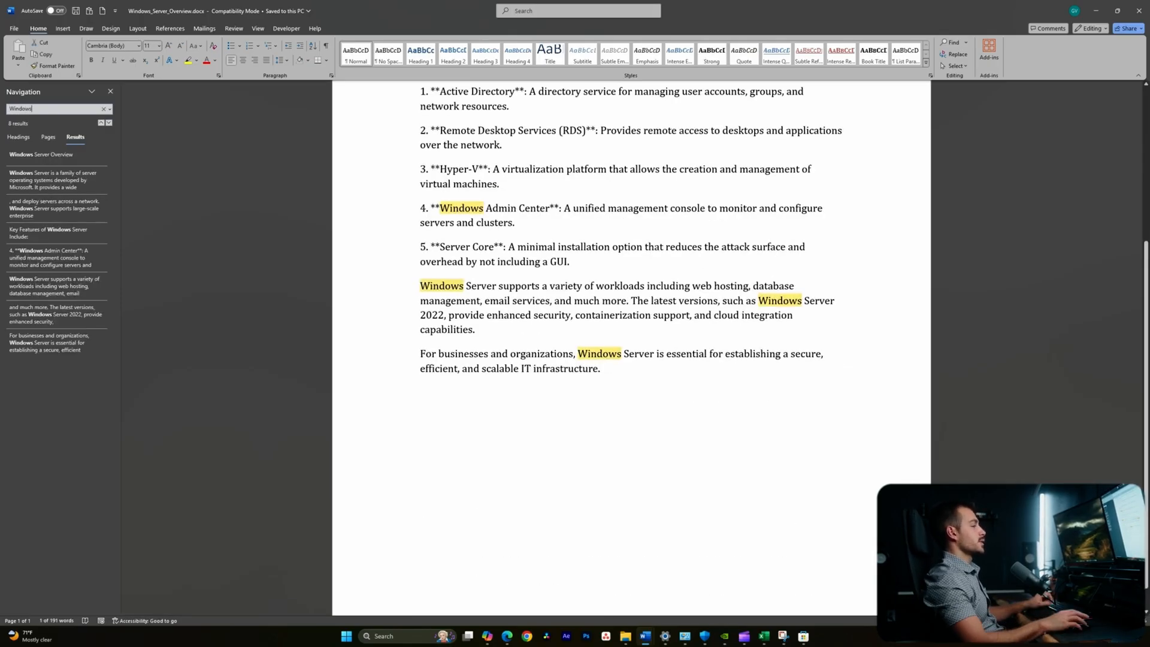
scroll(549, 285, up, 4)
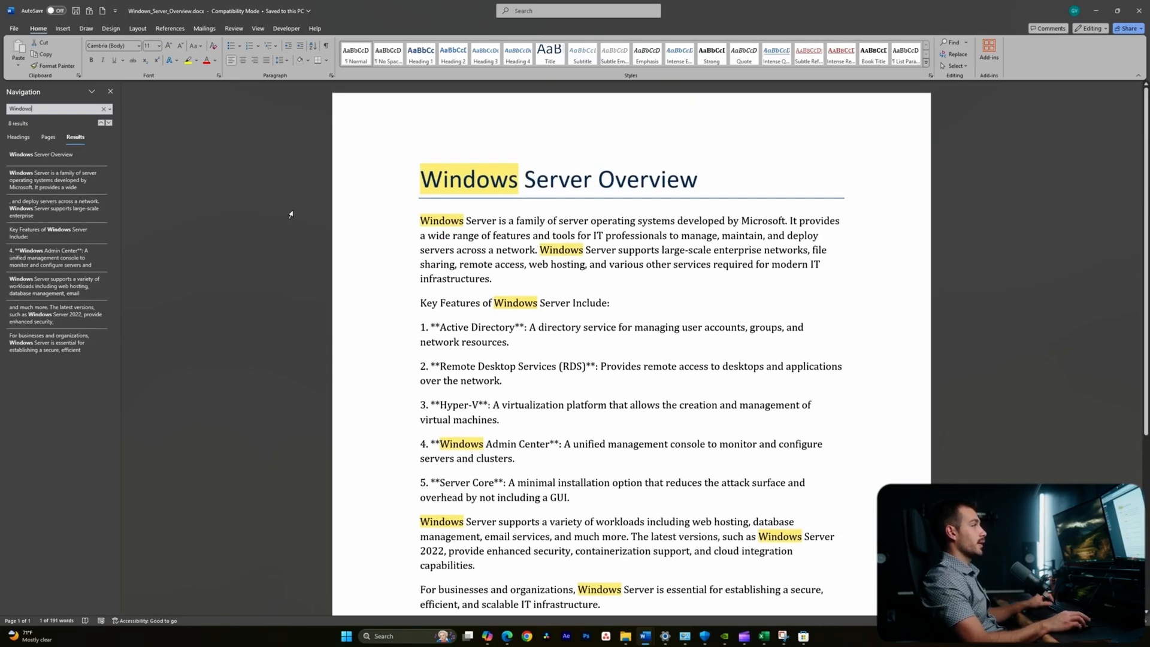
scroll(290, 214, down, 3)
scroll(498, 236, up, 3)
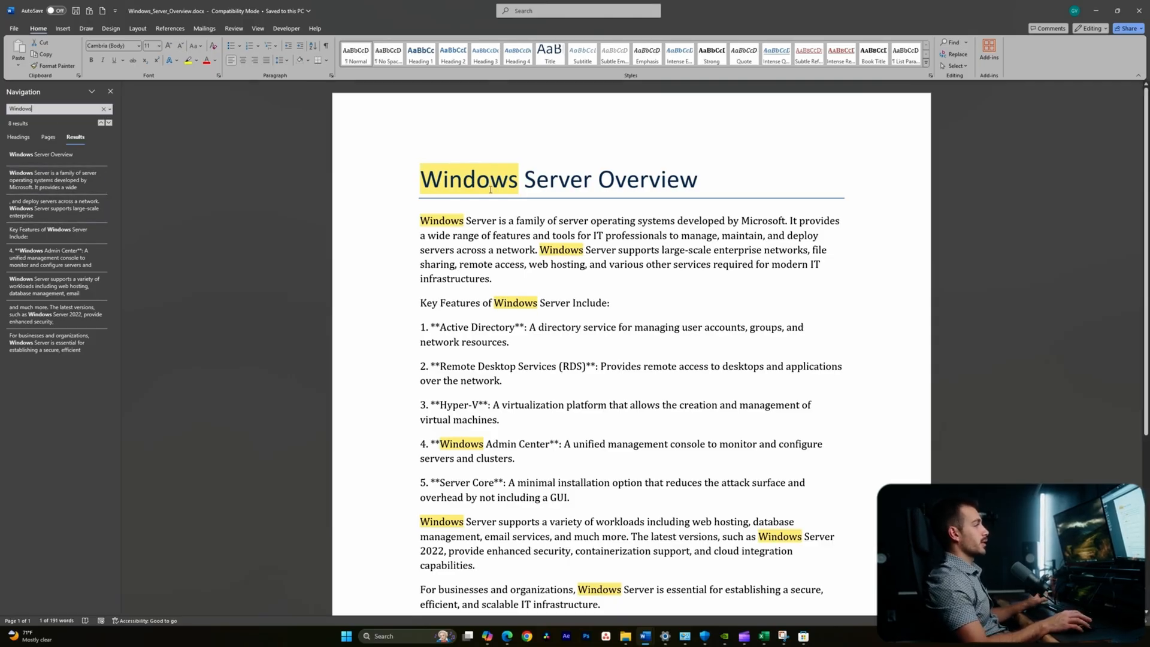
- Close the search pane, then turn the five numbered key-feature items (1–5) into a bulleted list
click(111, 91)
click(357, 261)
drag(359, 261, 566, 430)
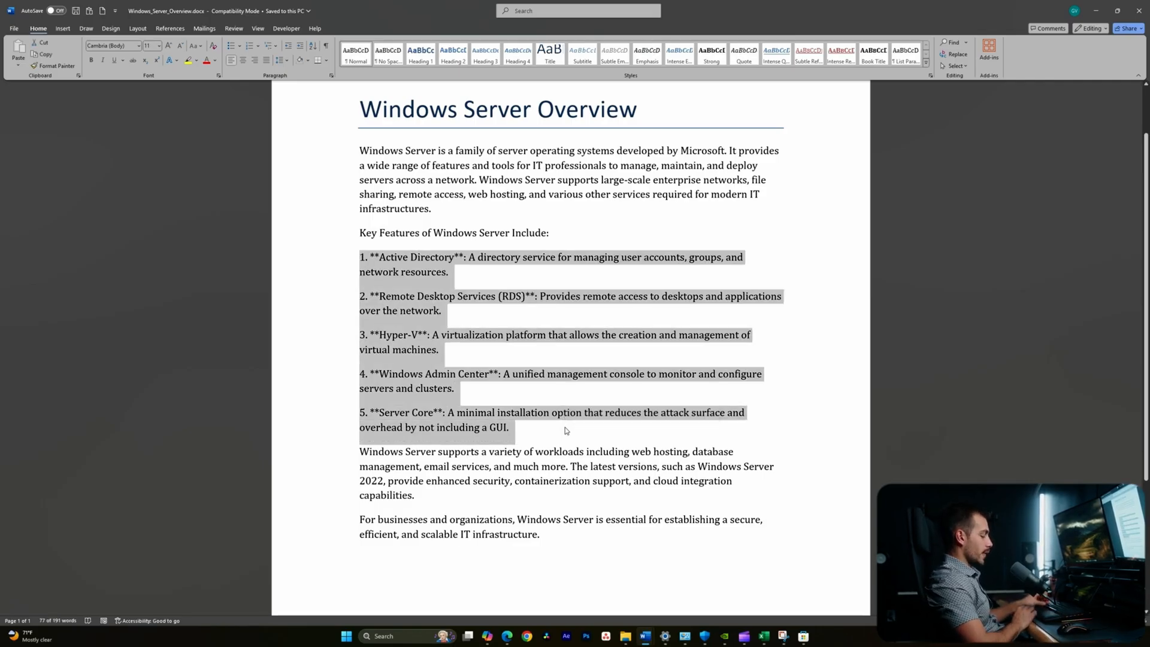
key(ctrl+shift+l)
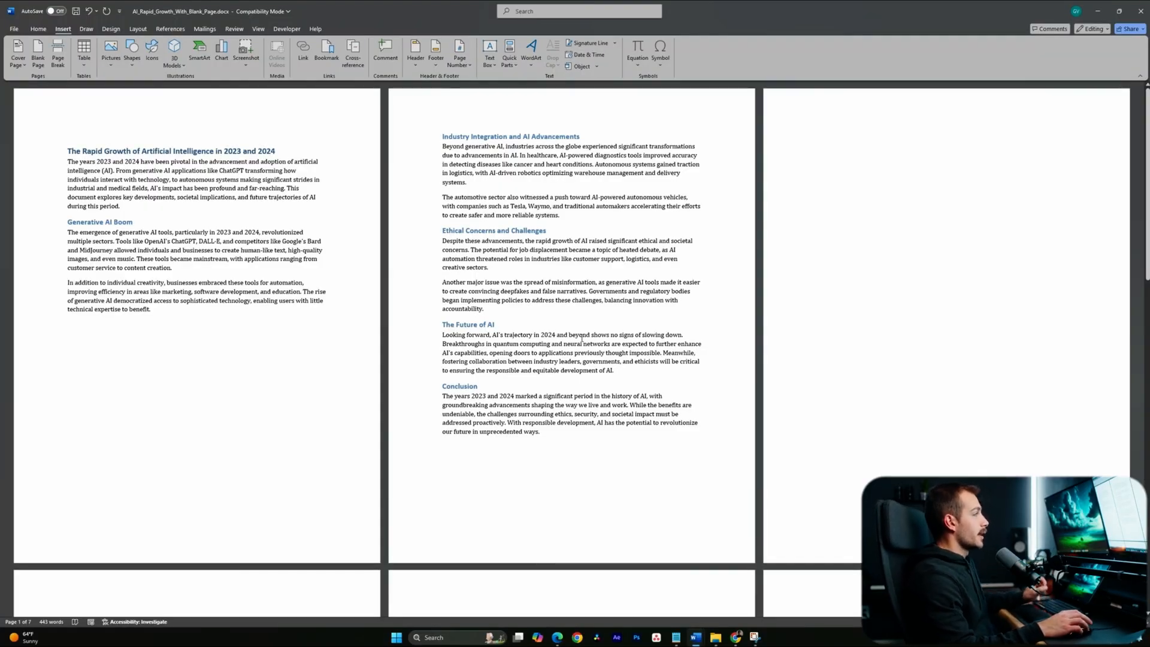
- Delete the empty pages after the Conclusion, undoing the last deletion, leaving the document at 5 pages
scroll(578, 324, down, 1)
scroll(577, 317, down, 10)
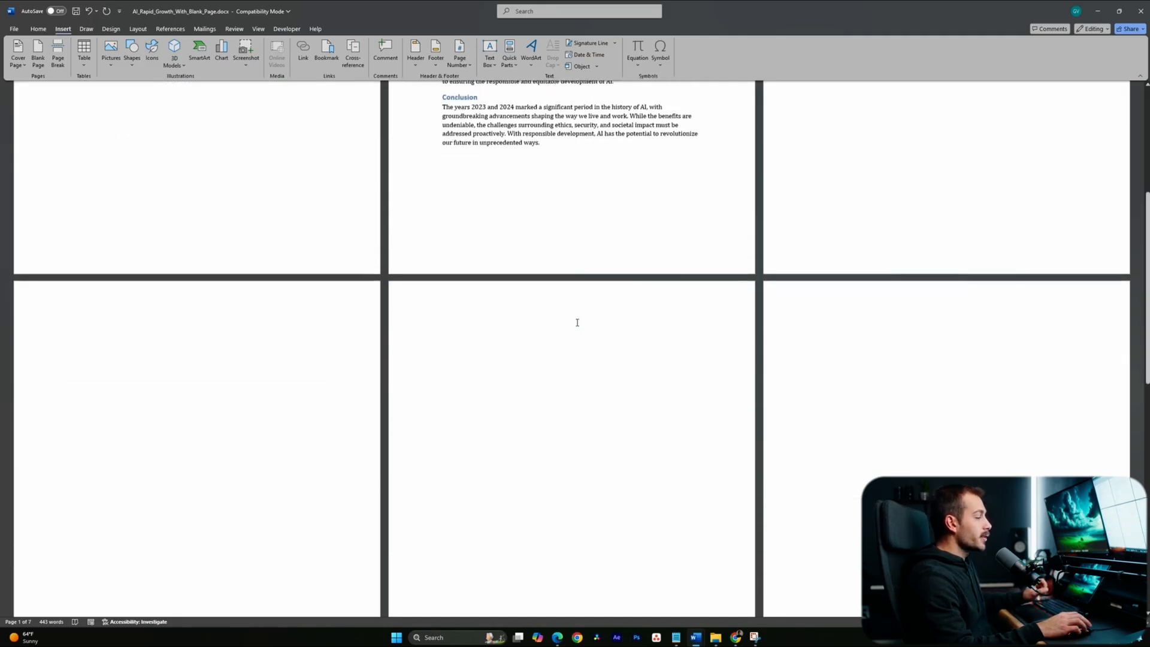
scroll(577, 324, down, 7)
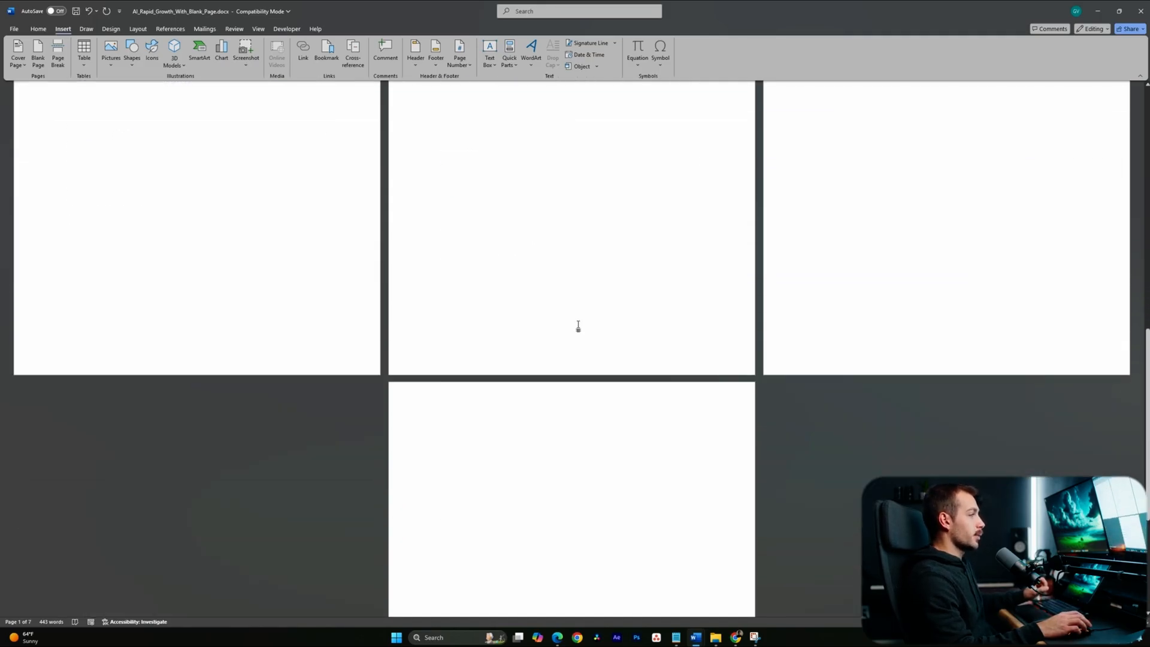
click(591, 344)
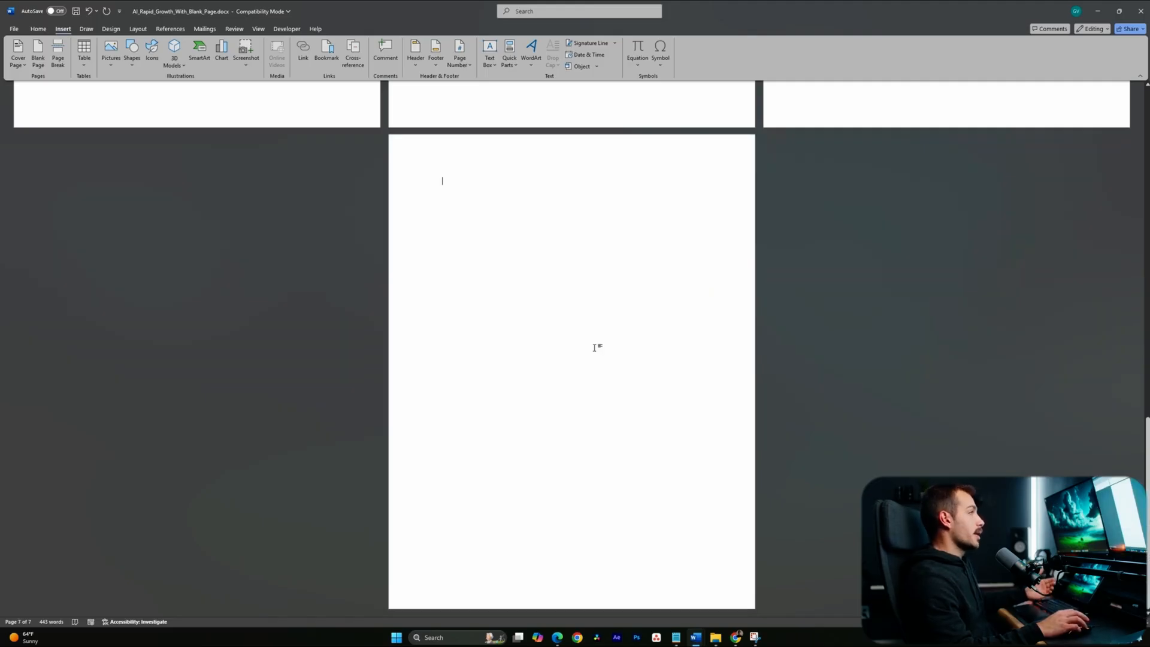
scroll(595, 348, up, 10)
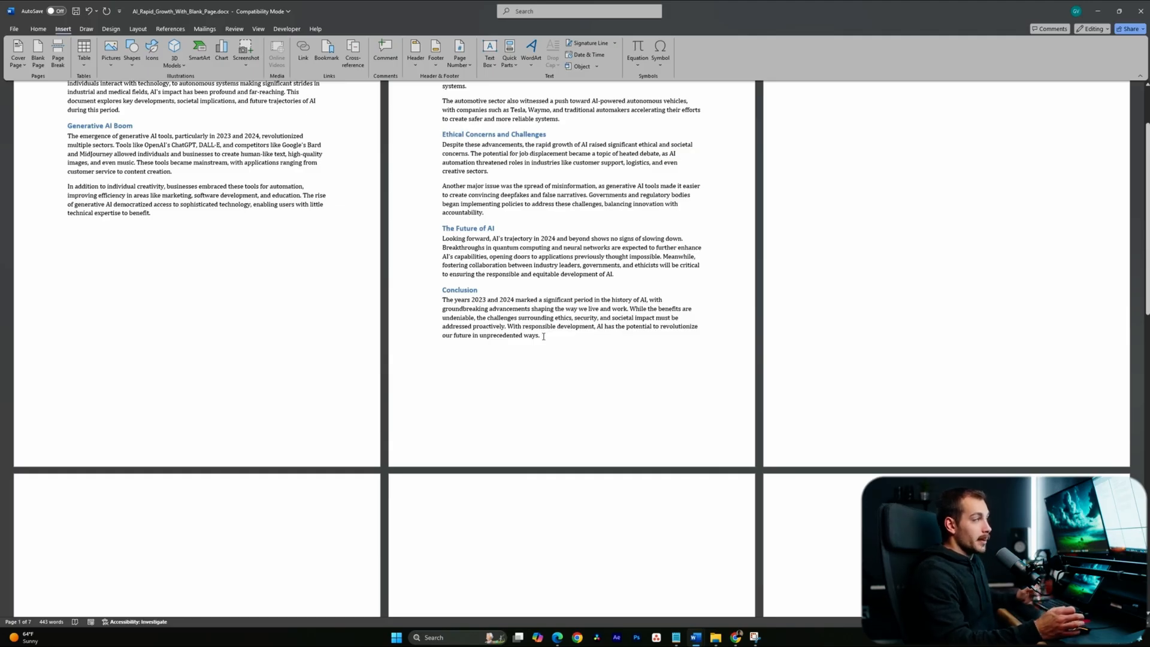
scroll(545, 360, up, 2)
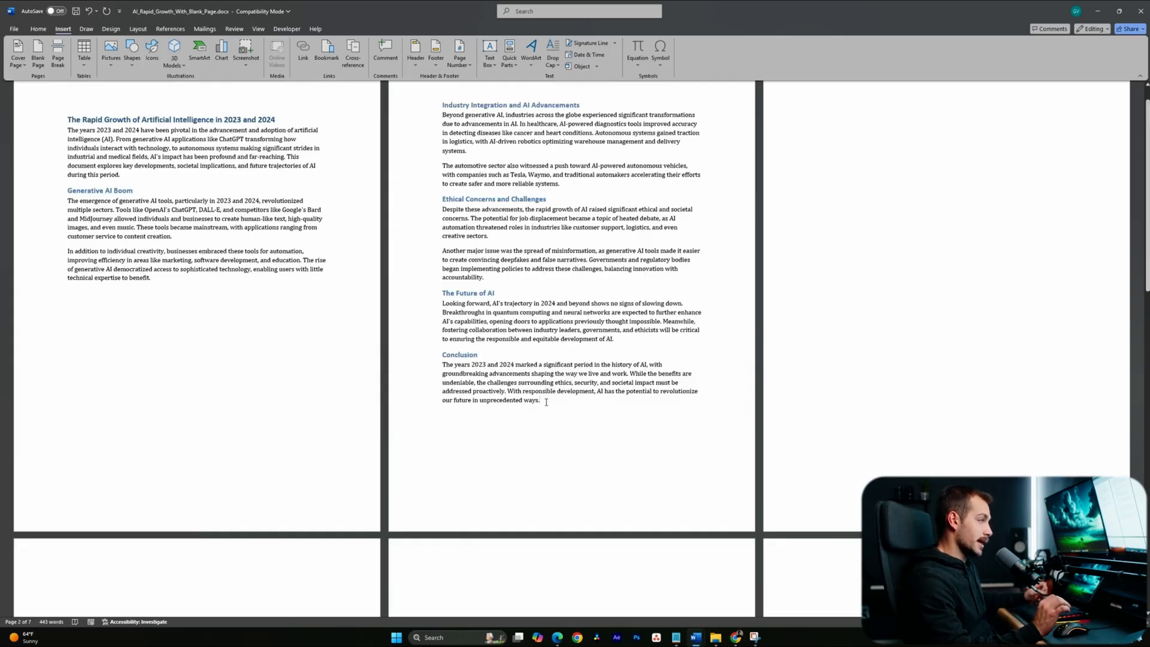
key(Delete)
key(Delete)
key(Delete)
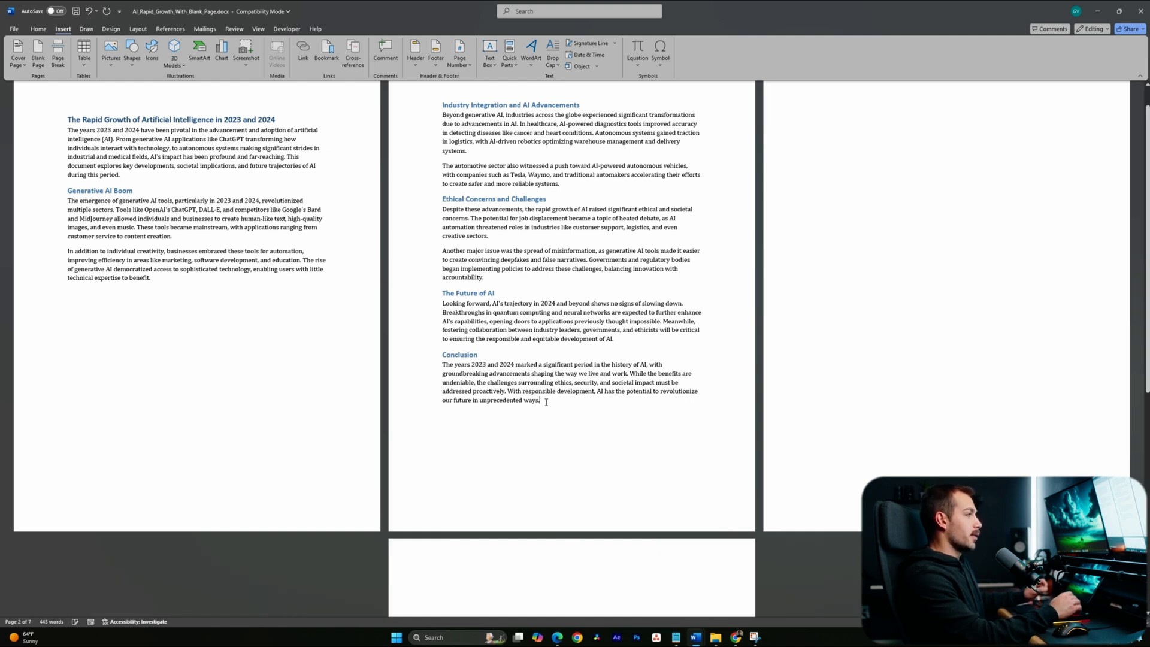
key(Delete)
key(Delete)
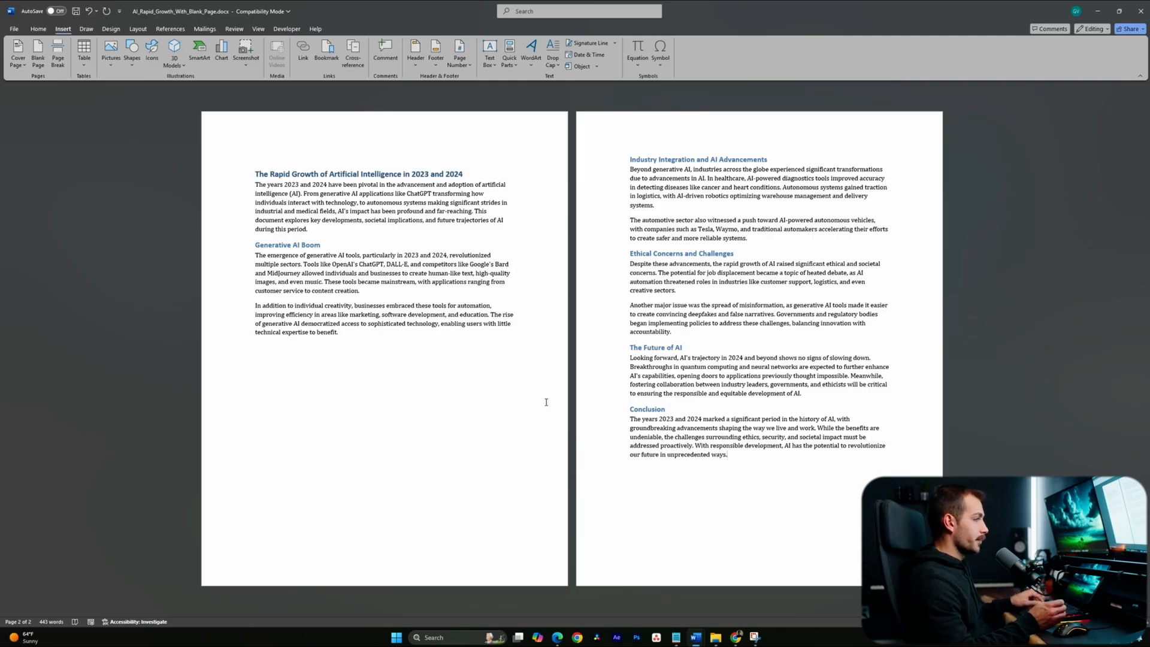
key(ctrl+z)
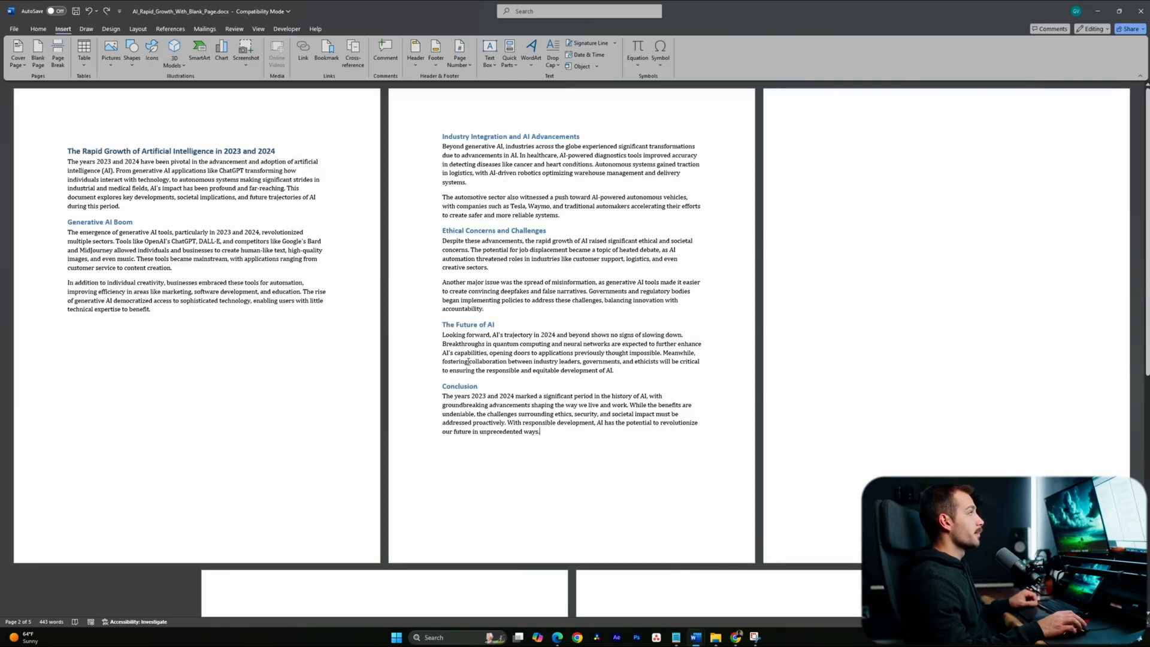
click(38, 29)
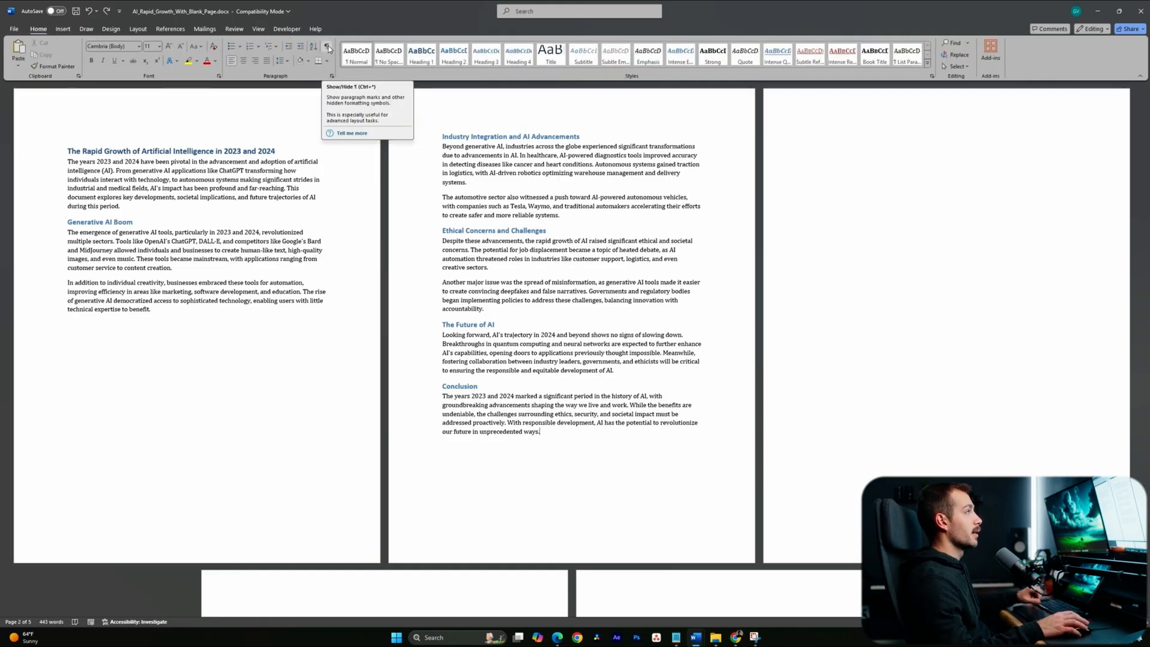
- Show formatting marks to reveal the hidden page breaks after the Conclusion
click(327, 47)
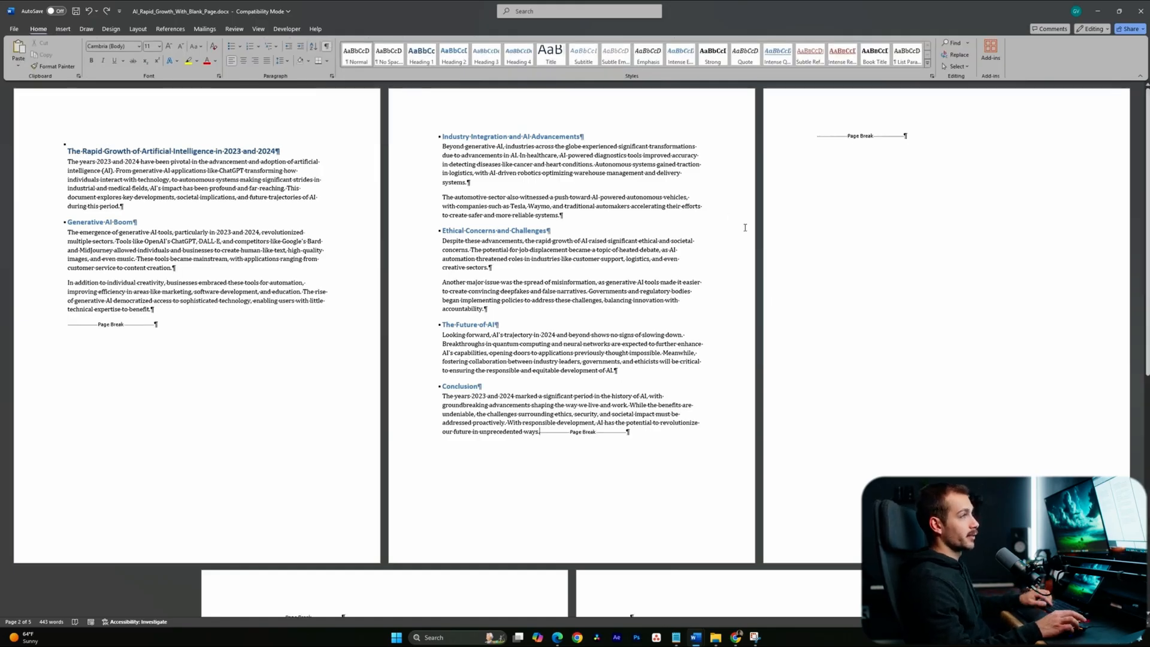
scroll(773, 228, down, 5)
scroll(776, 227, down, 2)
scroll(774, 228, up, 5)
scroll(773, 230, up, 1)
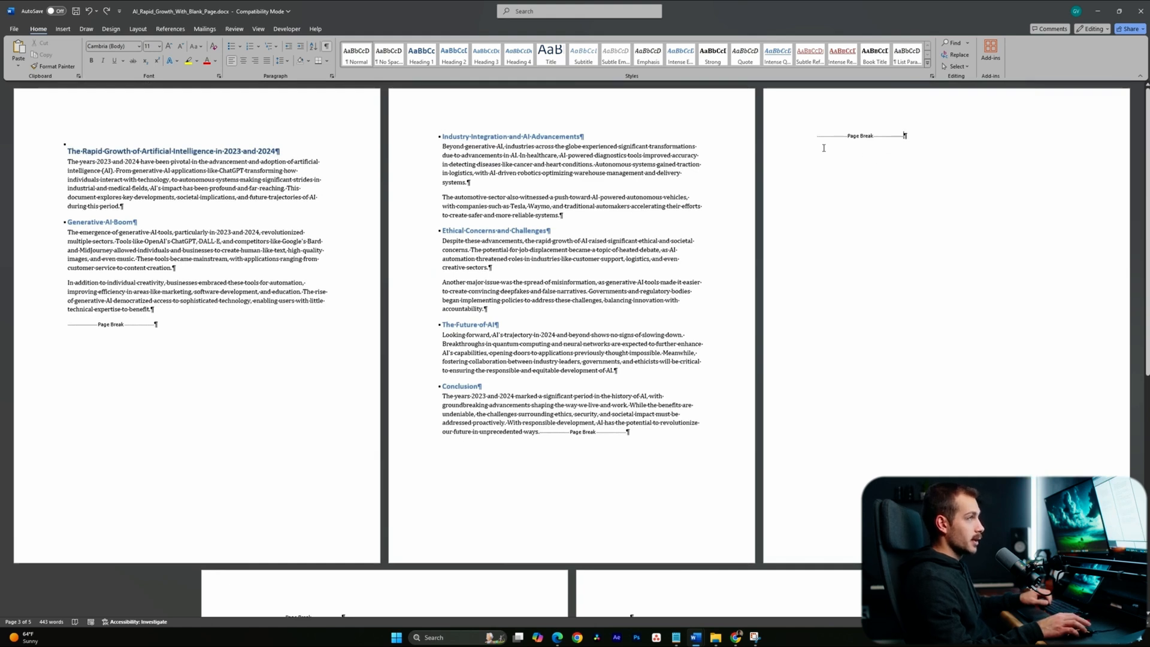
scroll(875, 334, down, 4)
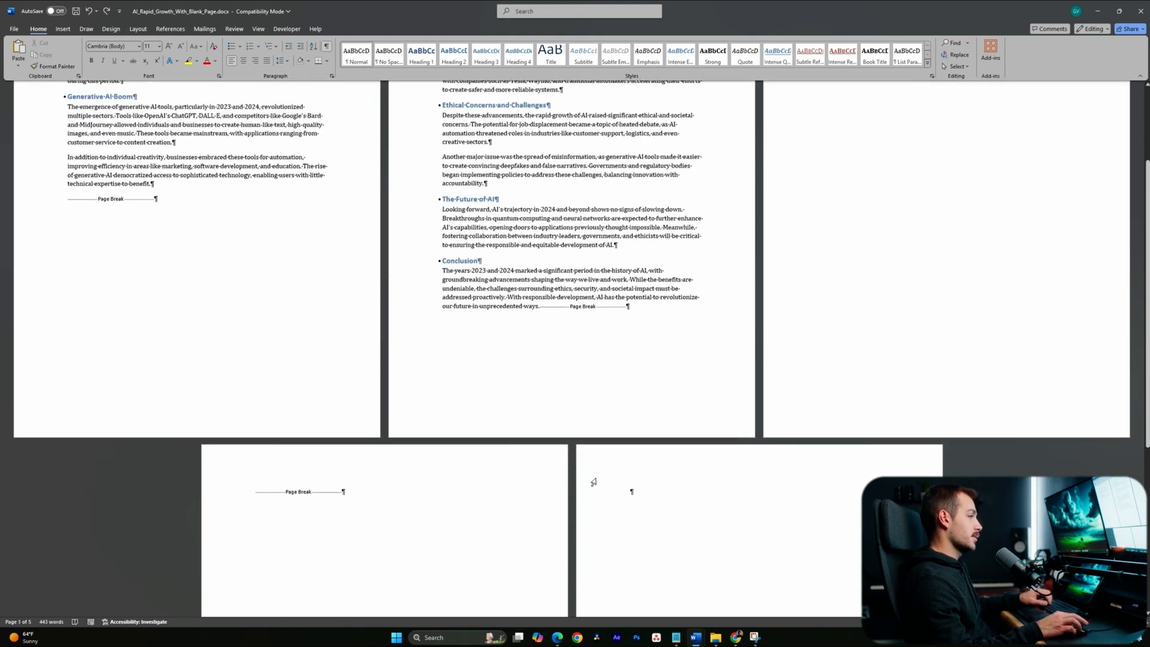
scroll(334, 282, down, 2)
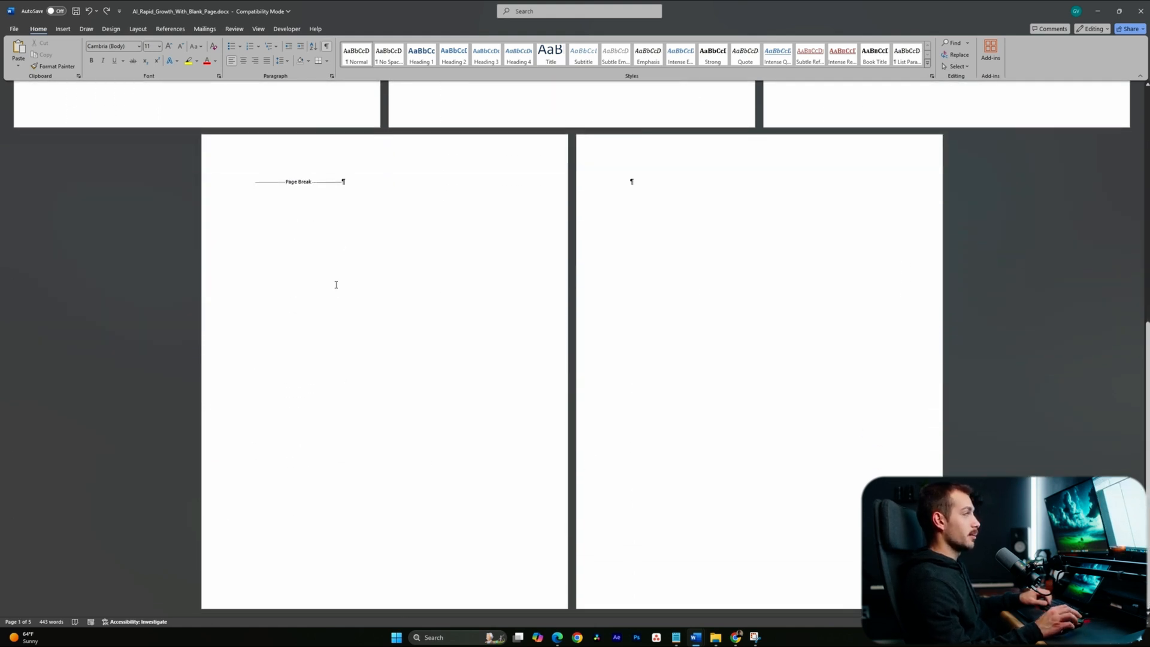
scroll(638, 180, up, 6)
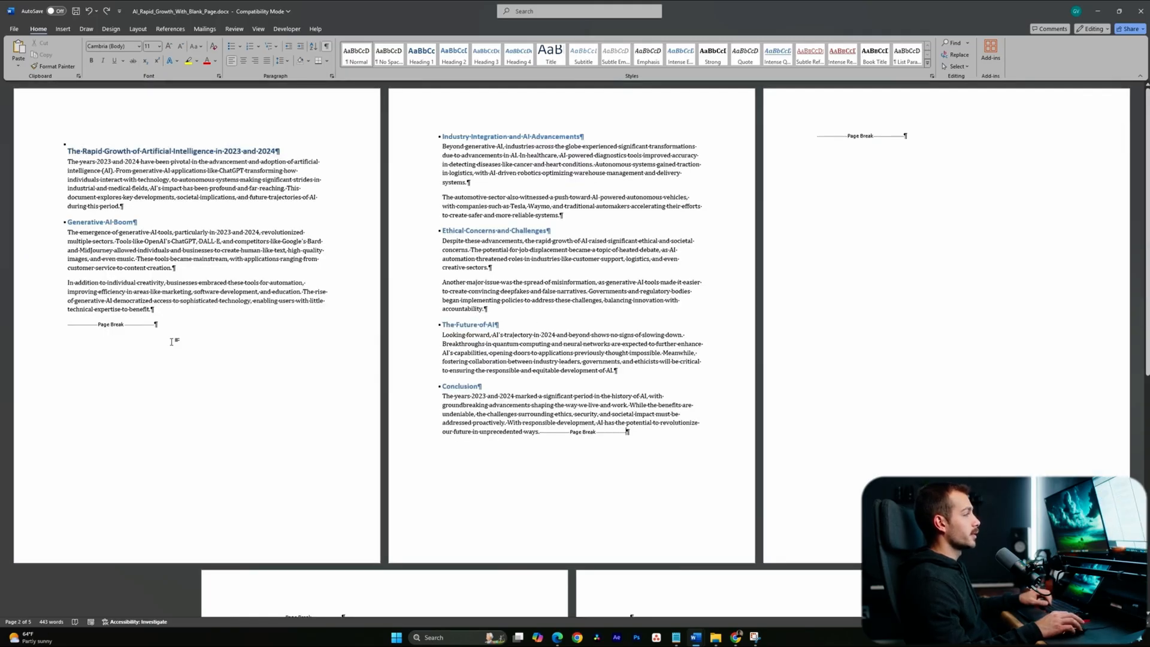
- Delete the page break on page 3, hide formatting marks, and remove the blank third page
click(843, 131)
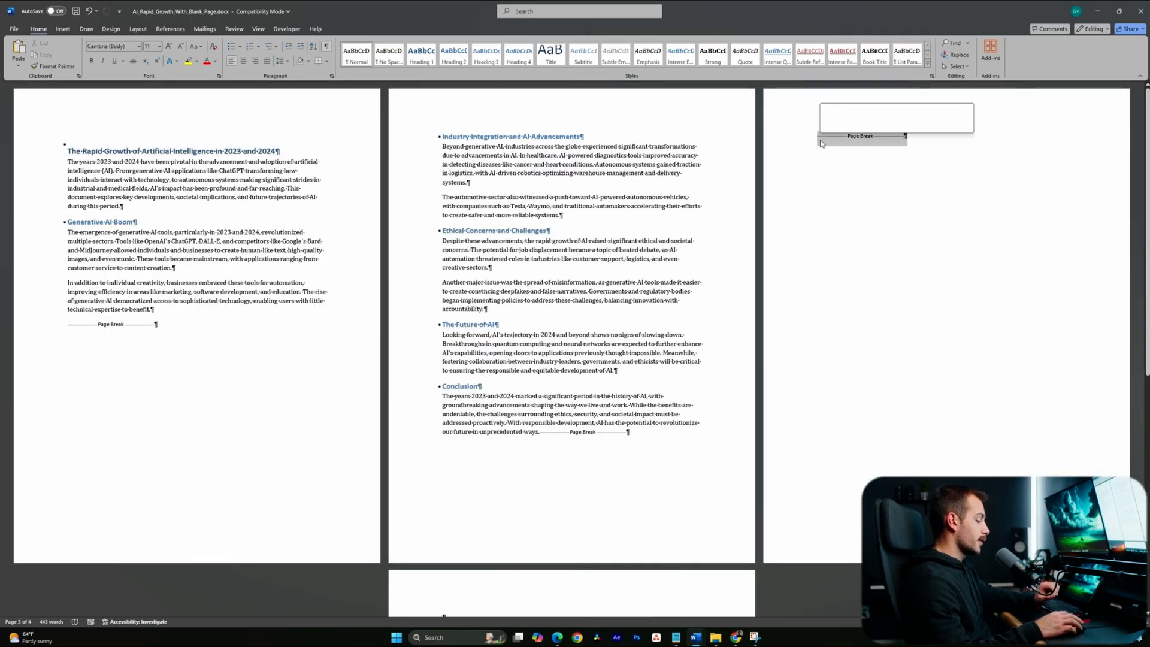
key(Delete)
key(Delete)
key(ctrl+shift+8)
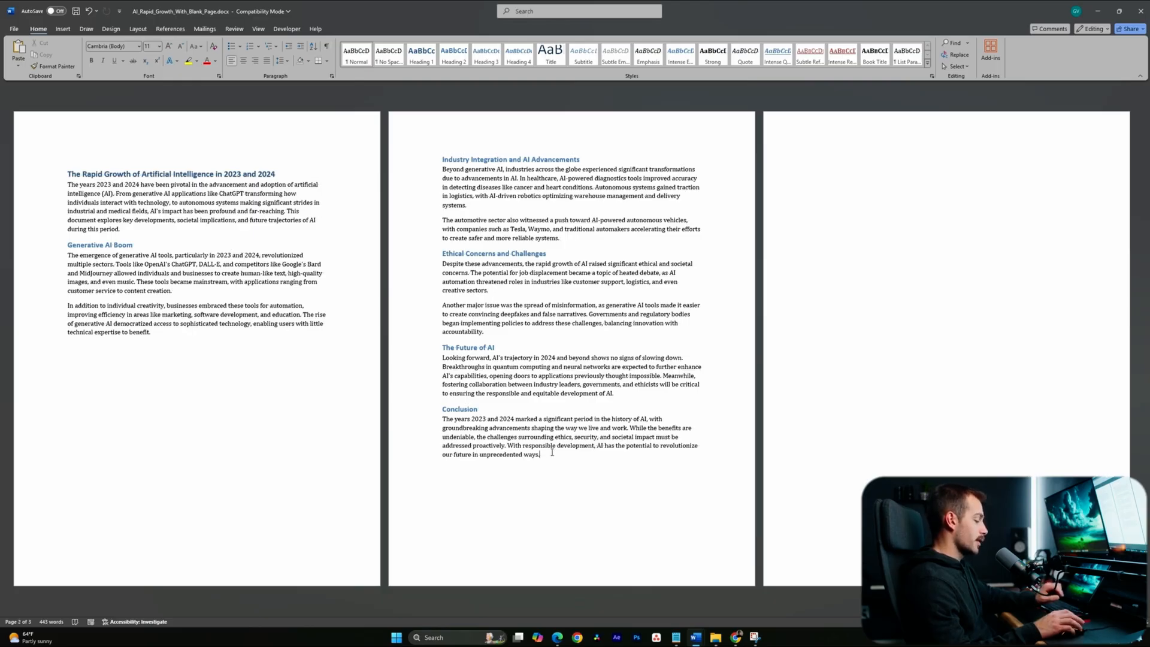
key(BackSpace)
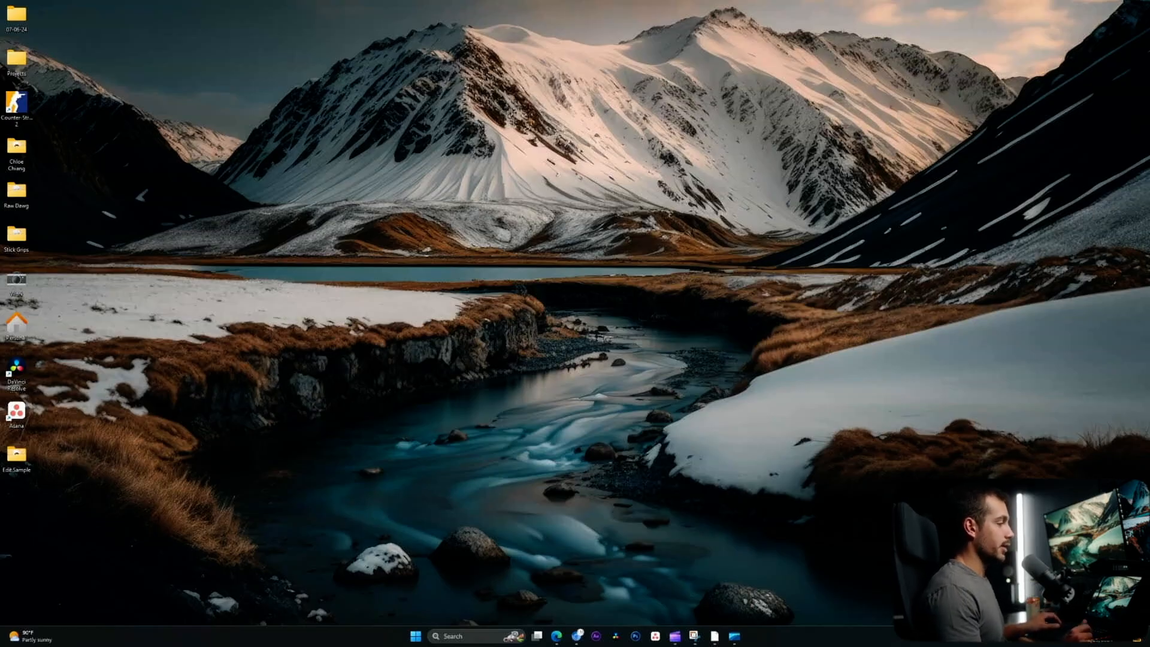
- Search Microsoft Store for 'indigo pdf' and launch Indigo PDF Tools from its product page
key(super)
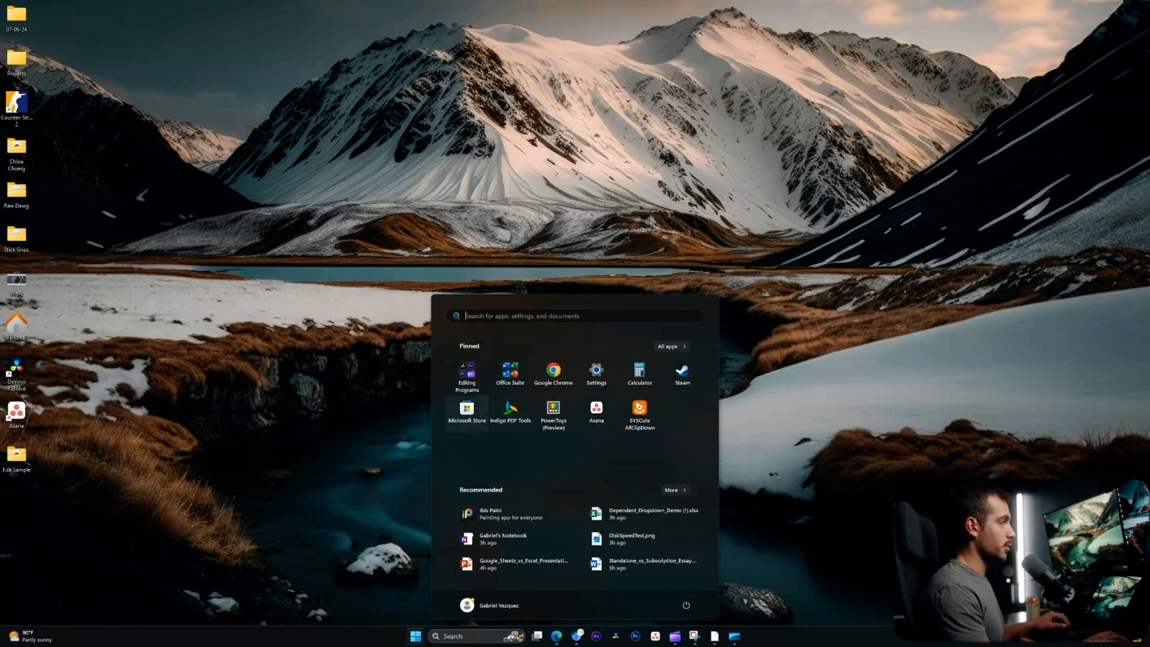
click(467, 412)
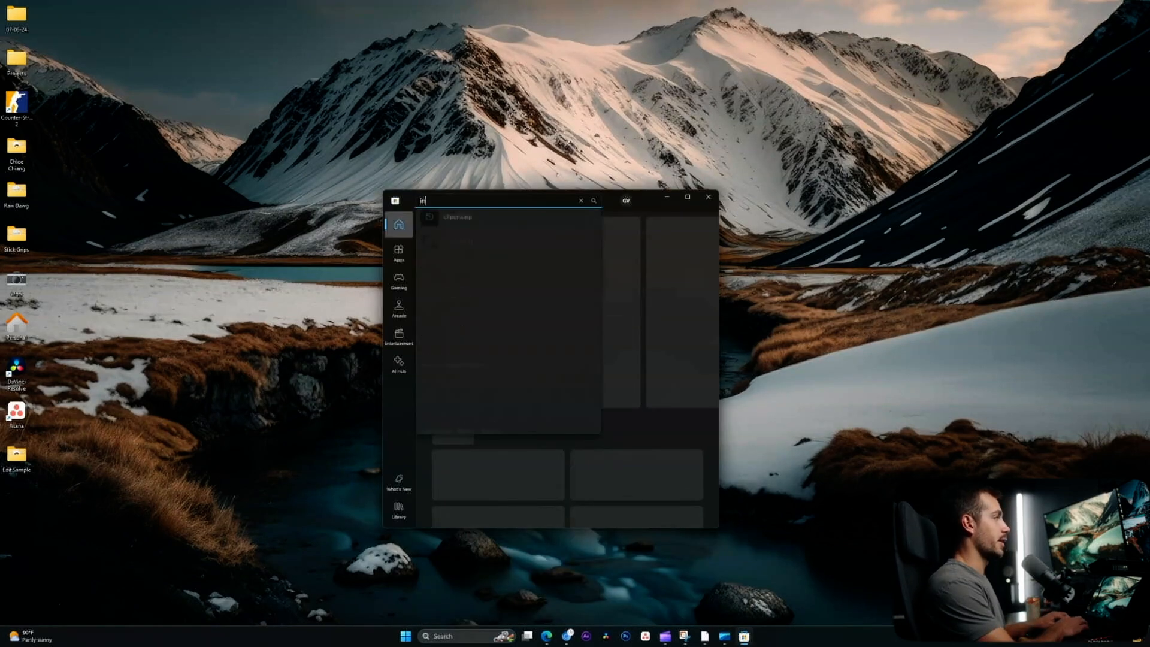
text(indigo pdf)
key(Return)
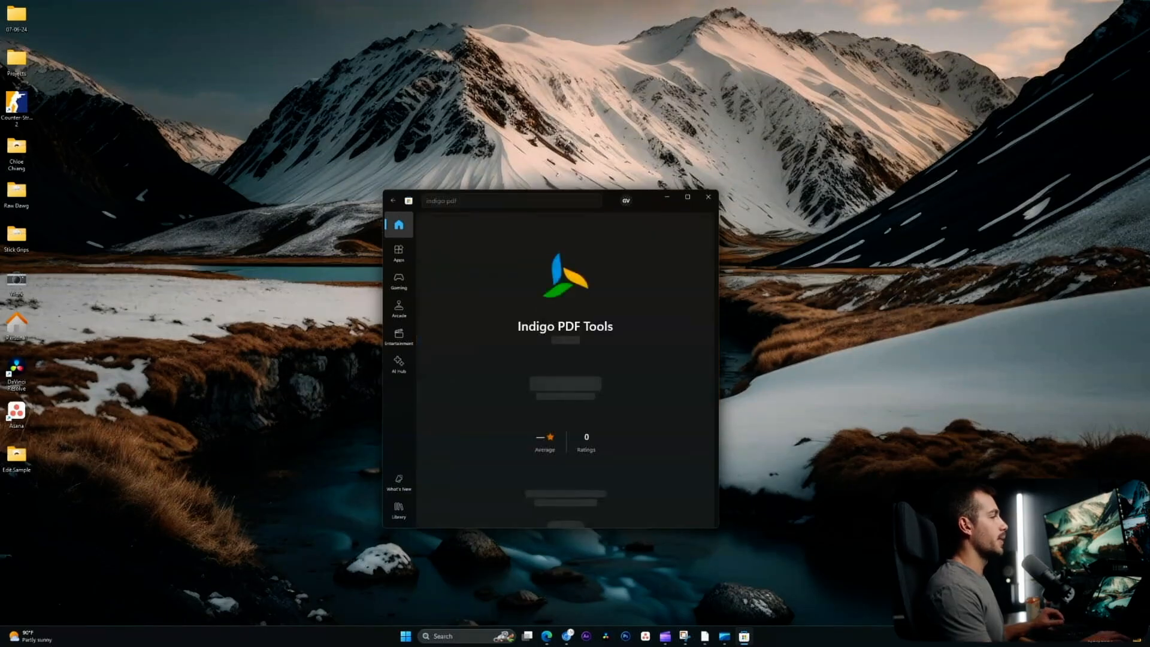
click(565, 381)
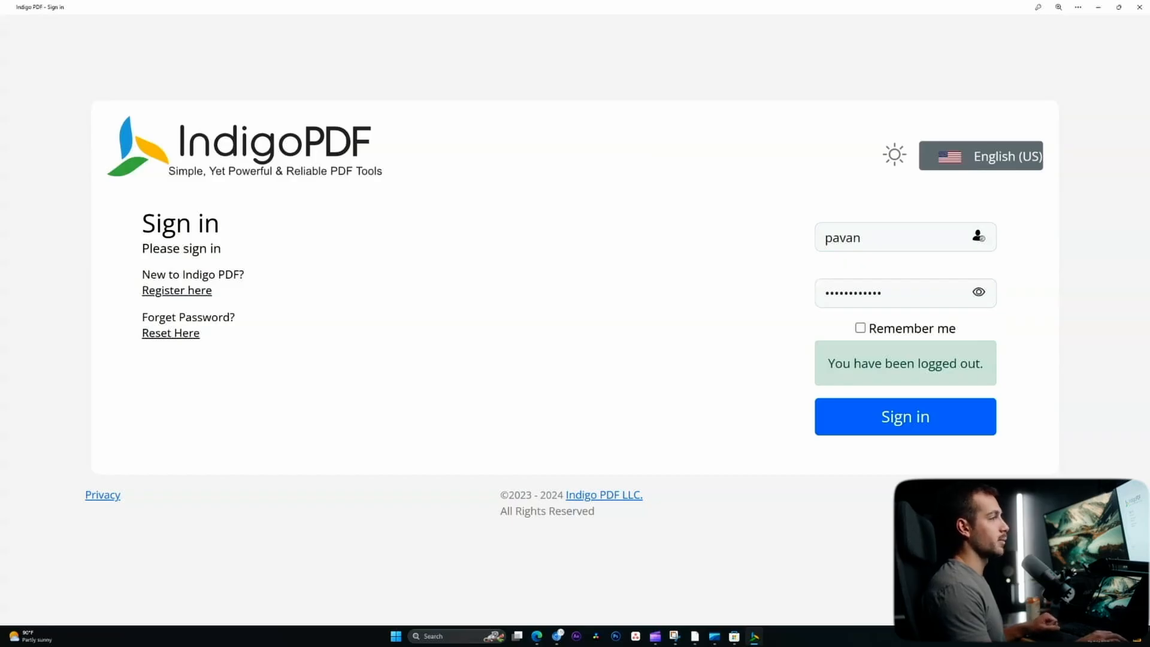
- Sign in to Indigo PDF Tools and open its PDF to Word converter
click(905, 416)
scroll(906, 417, down, 2)
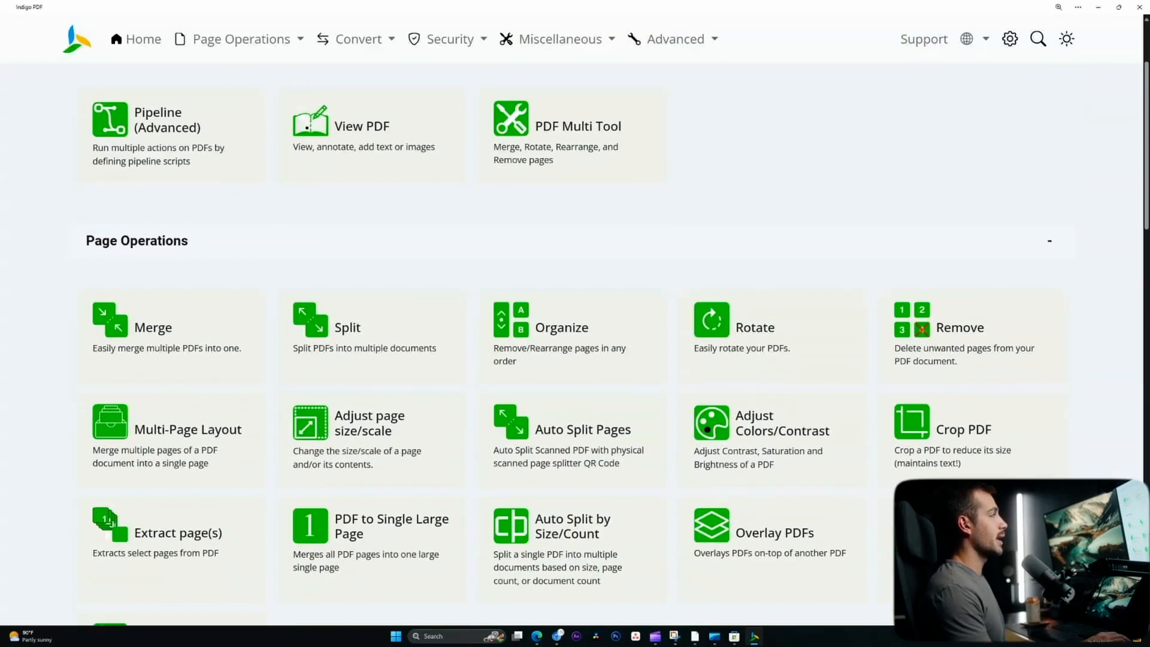
scroll(572, 345, up, 1)
scroll(572, 345, down, 8)
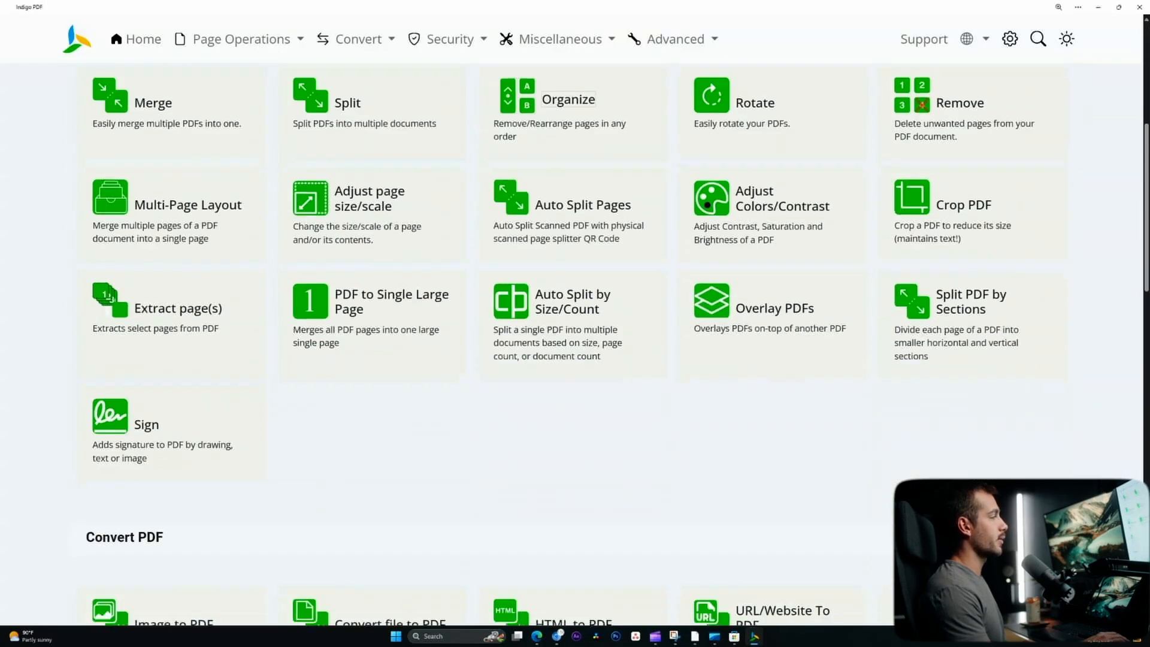
scroll(572, 345, down, 2)
scroll(572, 345, down, 2)
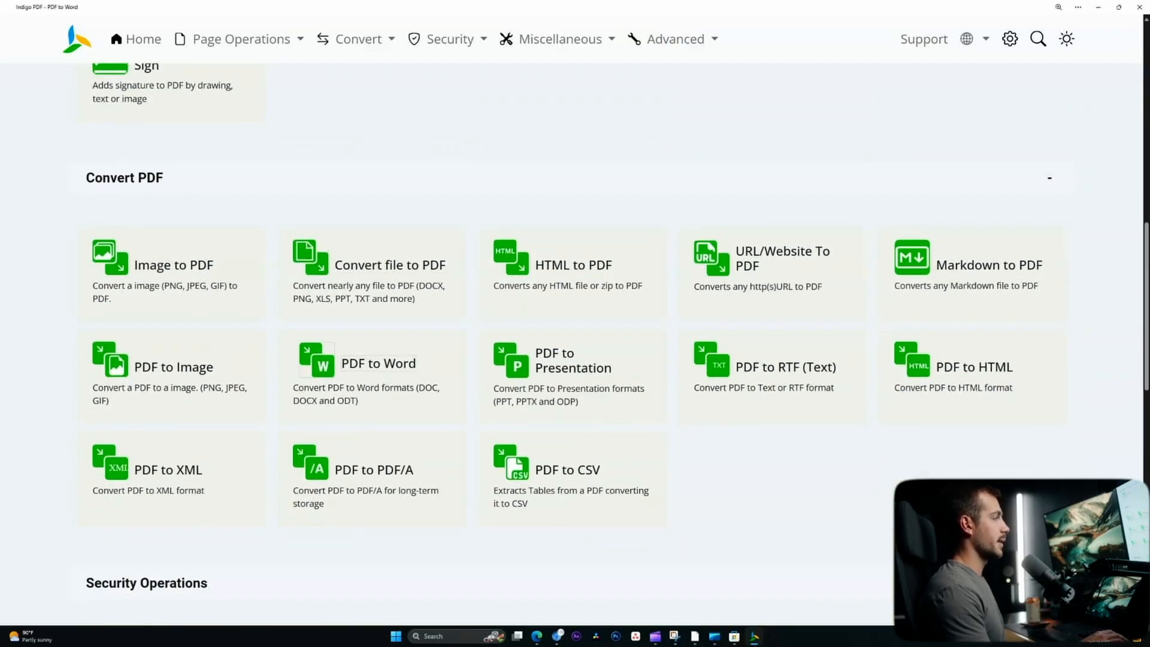
click(372, 369)
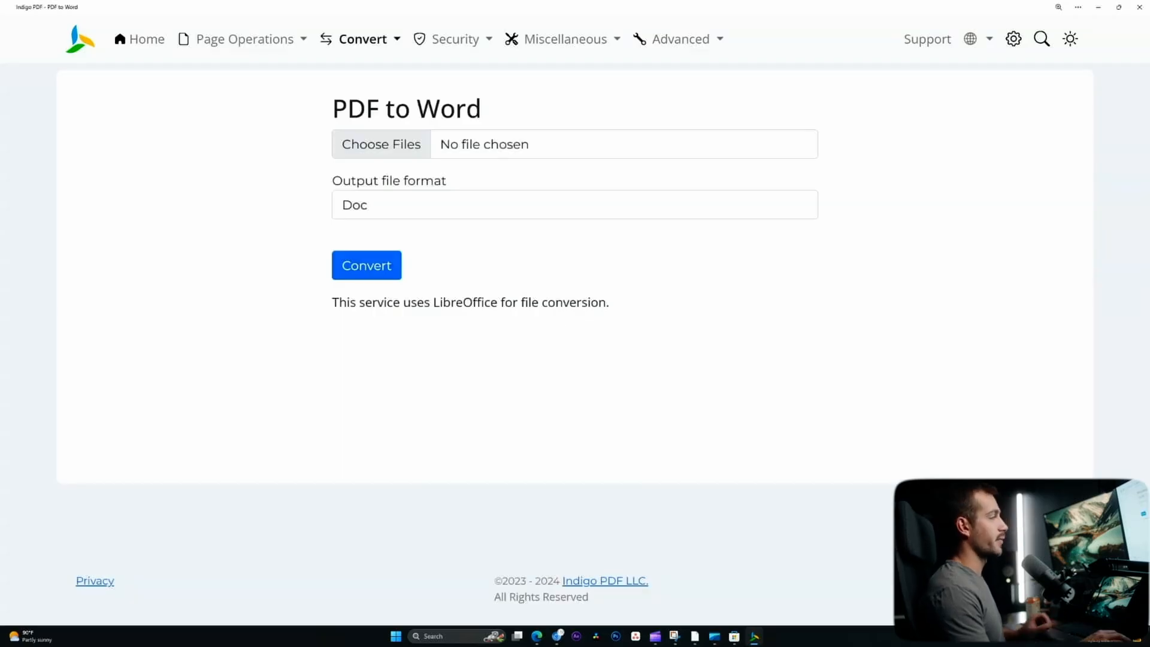
- Preview Microsoft_Software_Overview.pdf from Downloads, then close the preview and the Downloads window
key(alt+Tab)
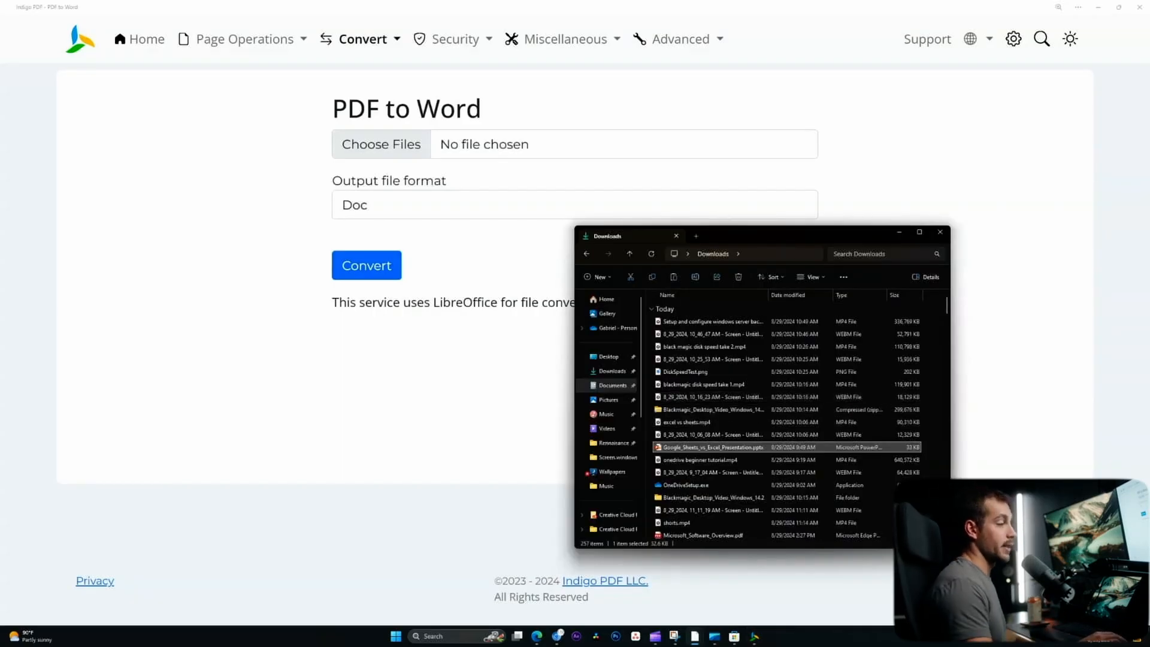
scroll(707, 398, down, 2)
double_click(703, 469)
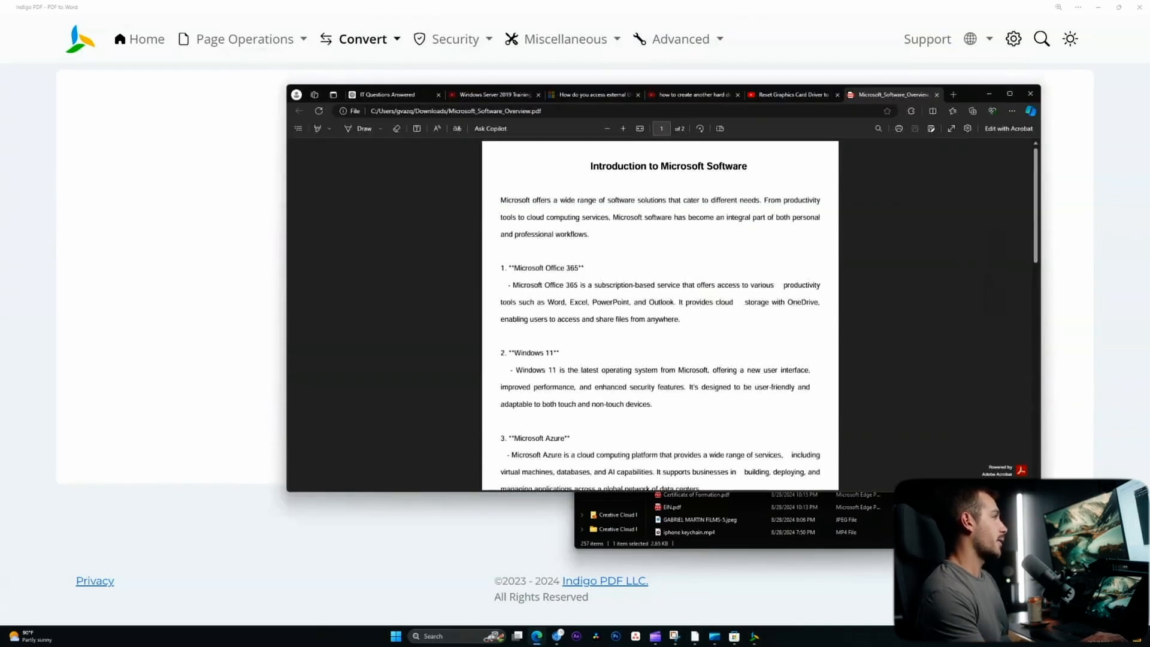
scroll(659, 315, down, 15)
scroll(659, 315, up, 4)
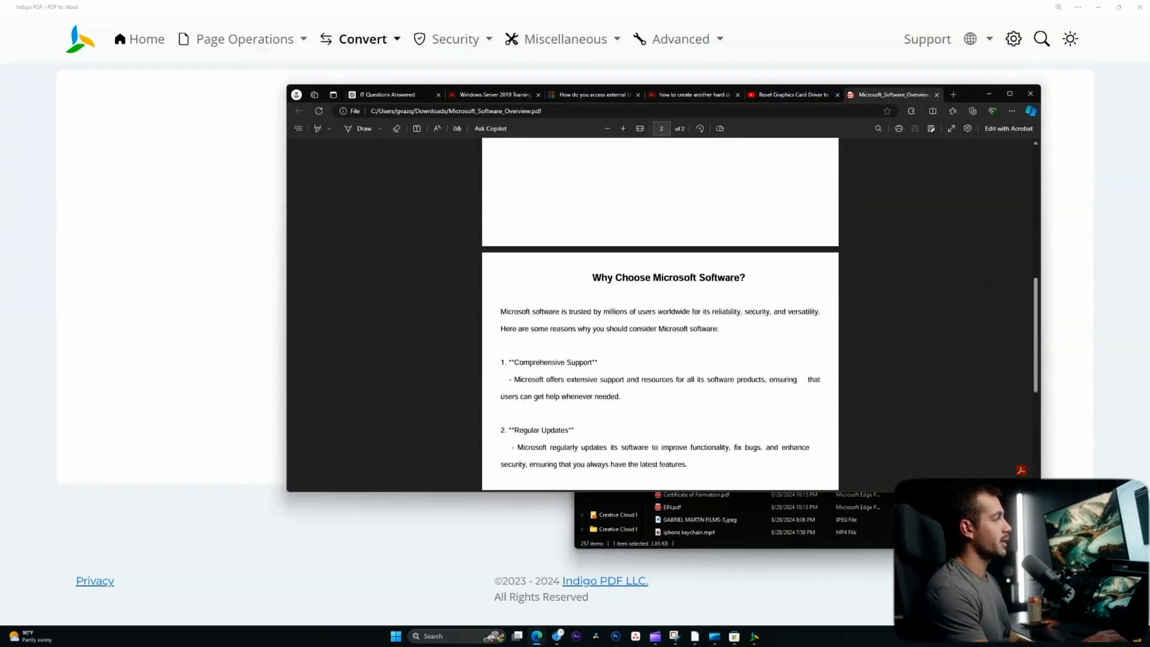
scroll(659, 315, up, 8)
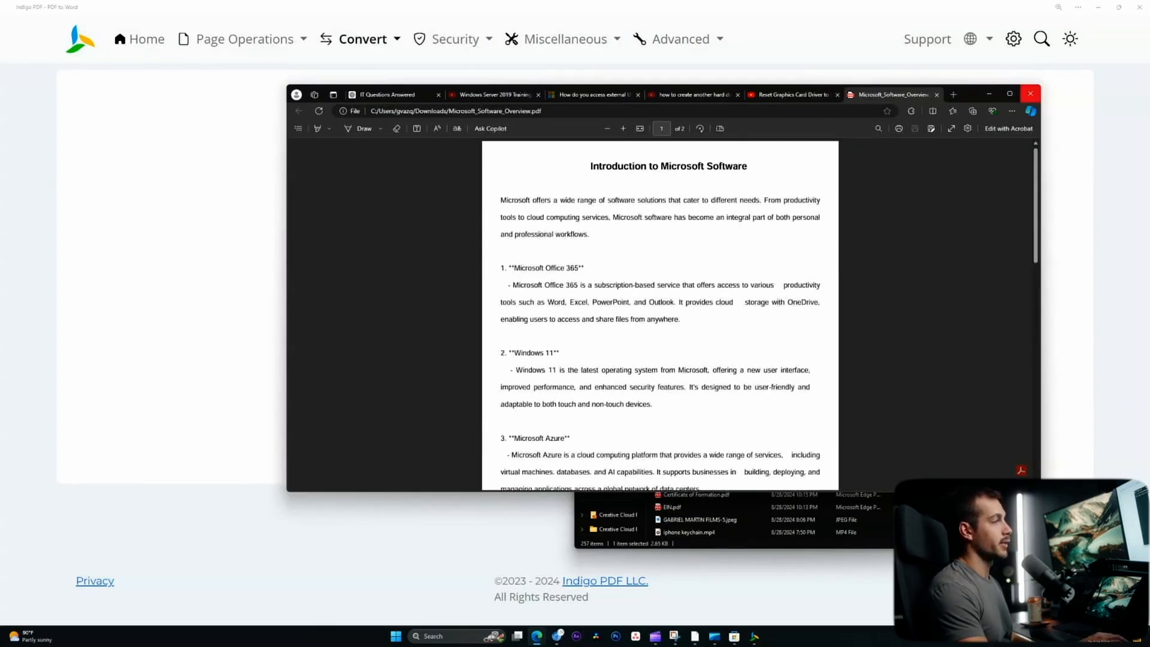
click(1031, 93)
click(940, 232)
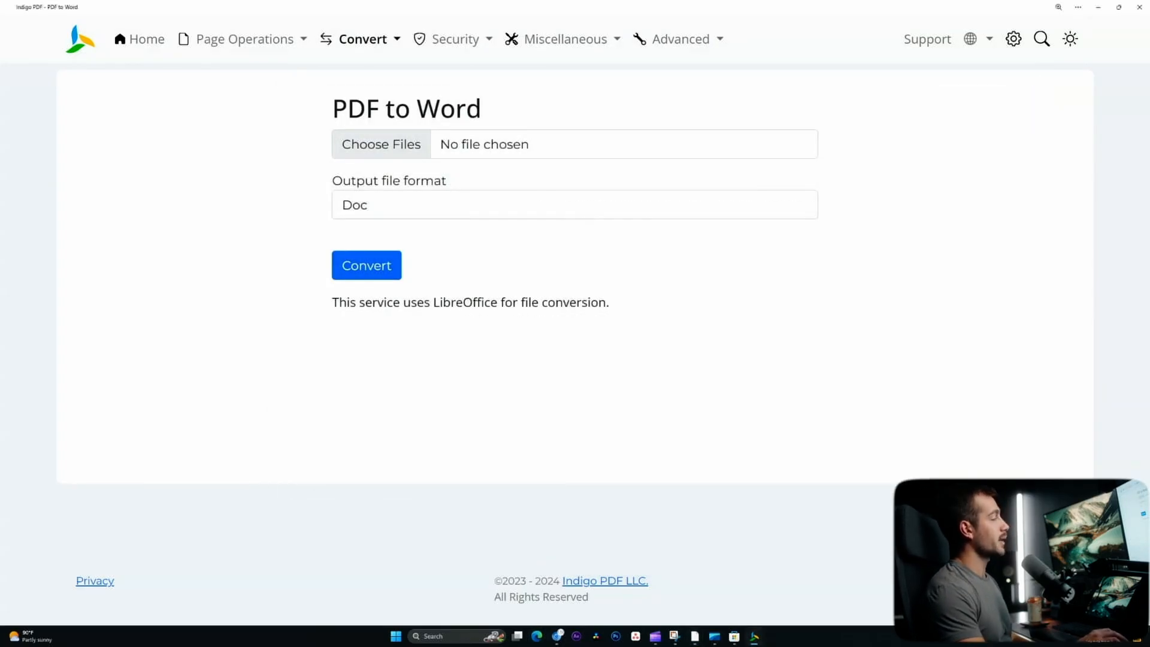
- Convert Microsoft_Software_Overview.pdf to a .doc, open it in Word, and select a phrase to confirm it's editable
click(381, 144)
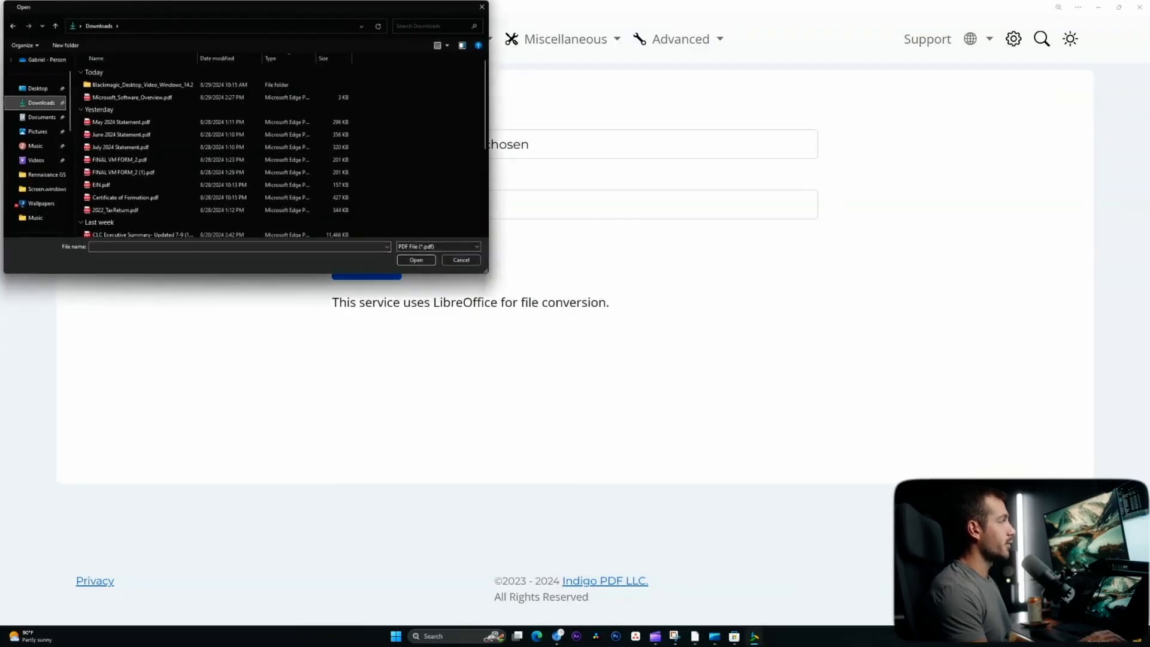
click(132, 97)
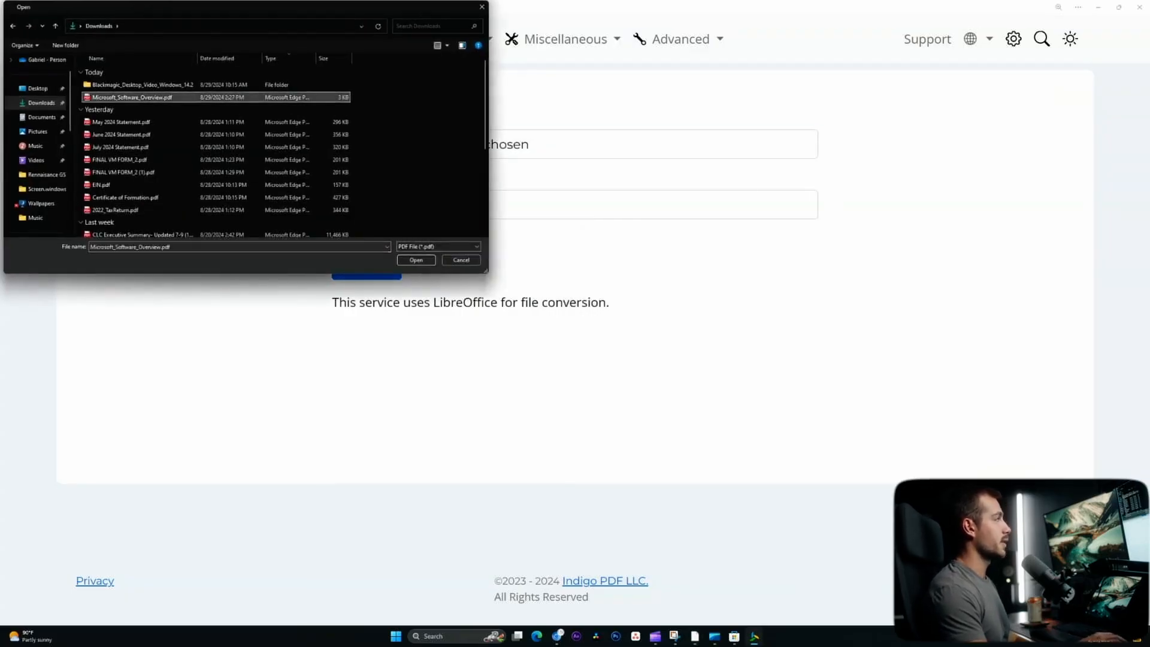
click(416, 260)
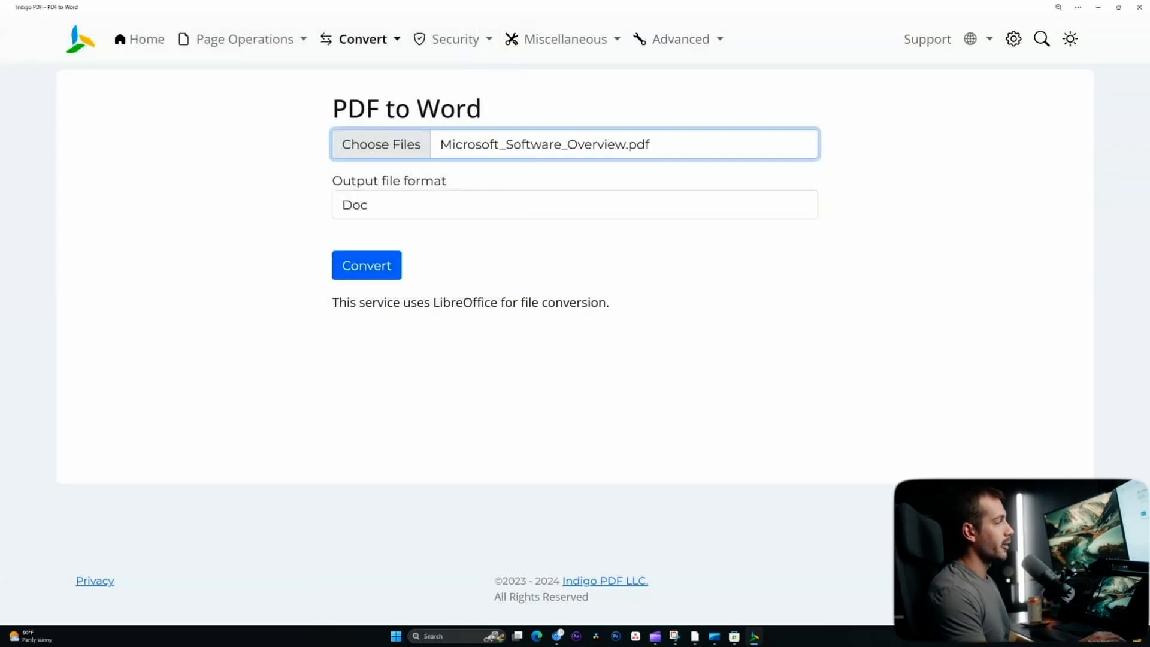
click(367, 266)
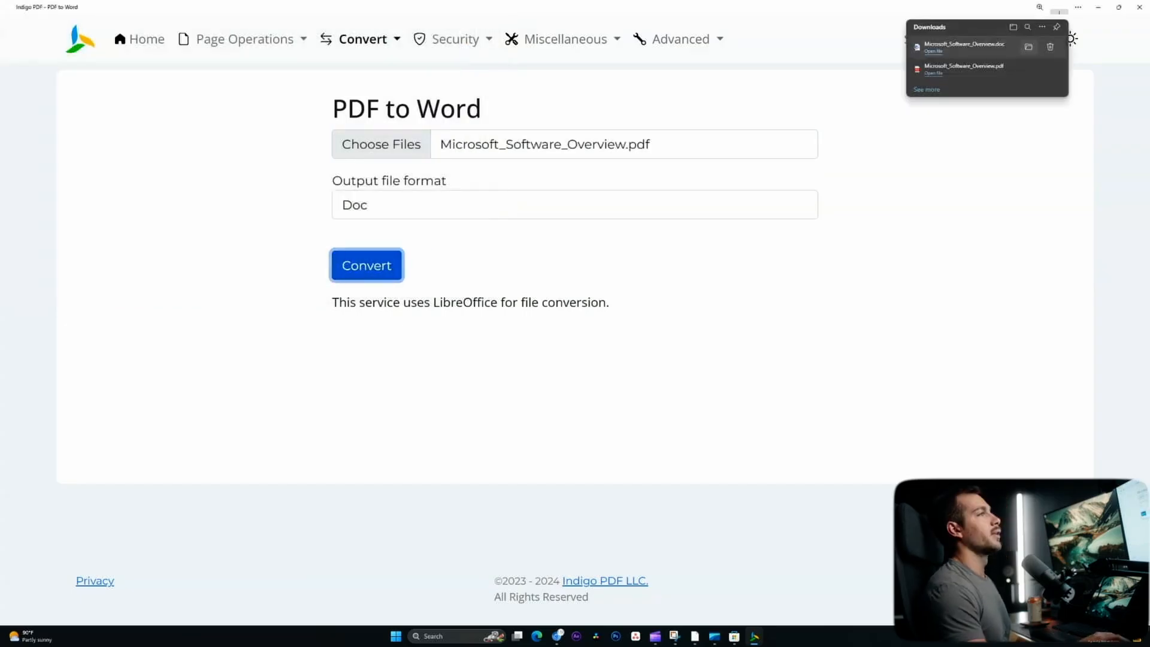
click(934, 51)
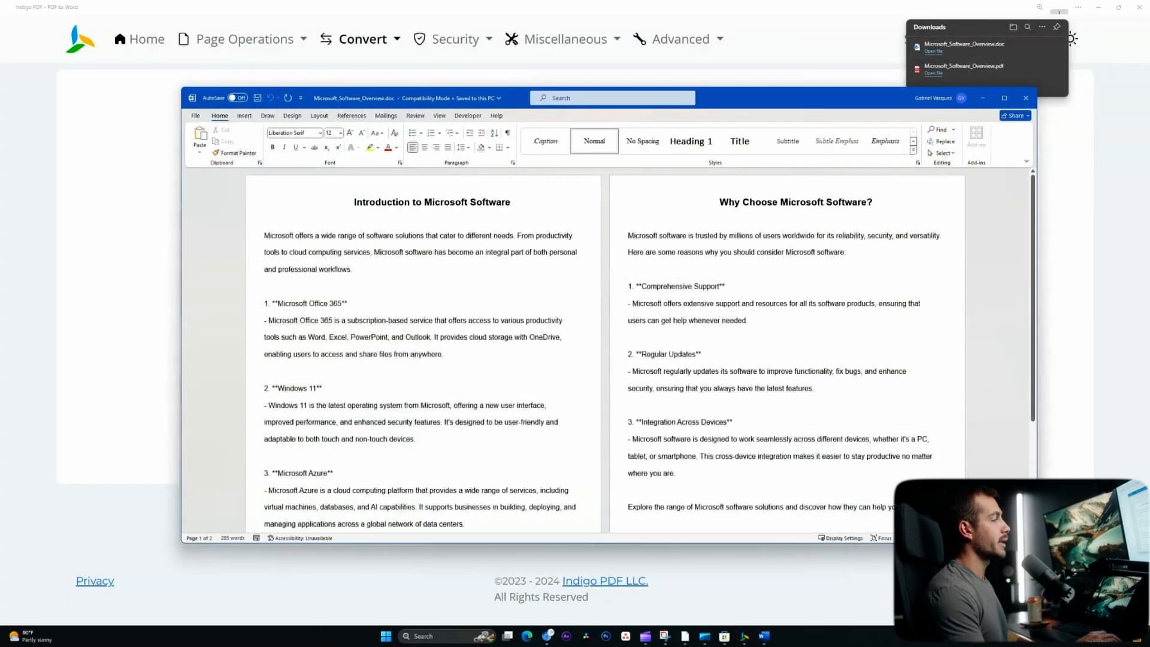
drag(434, 320, 525, 321)
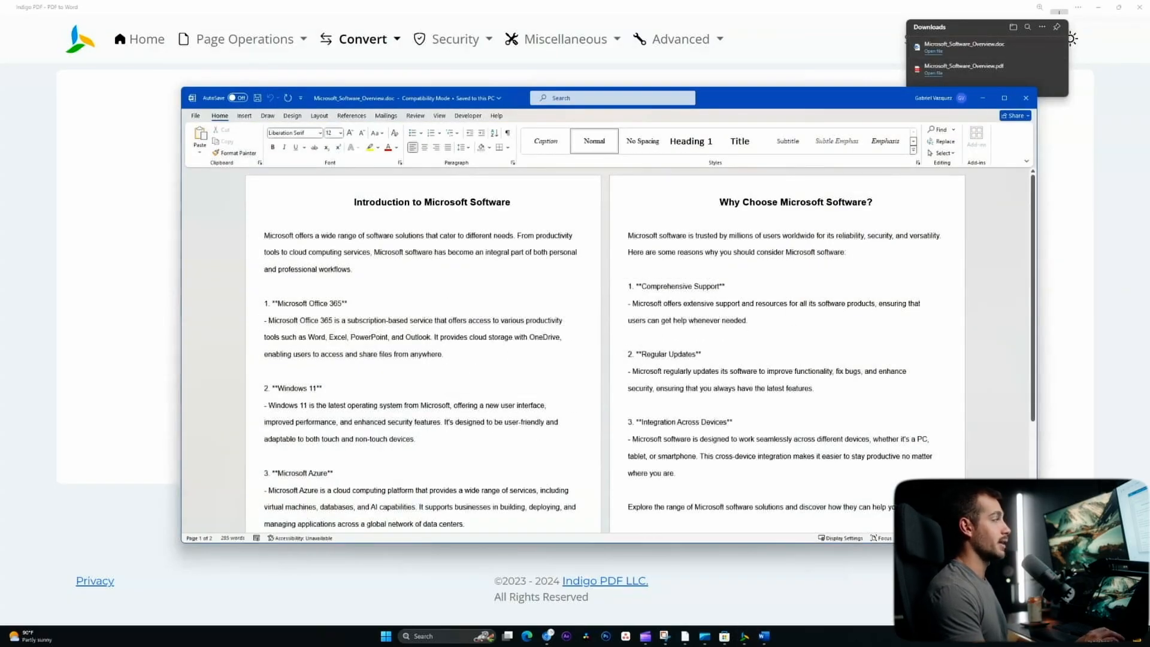
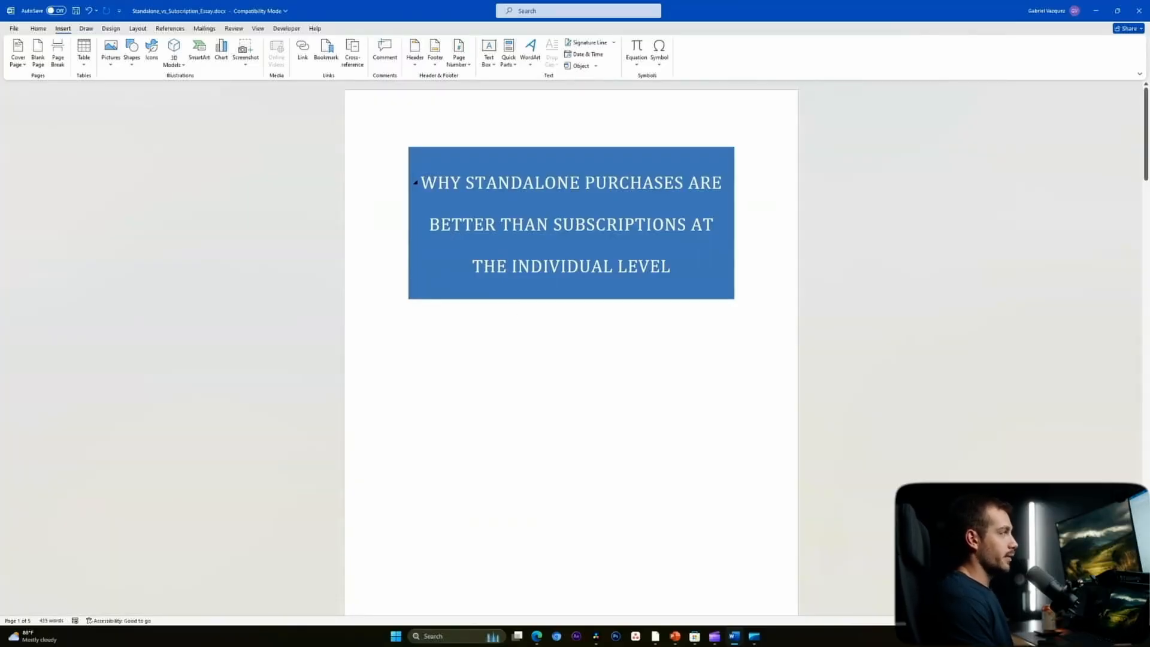
- Add Accent Bar 4 "Page | 1" page numbers at the bottom of every page
scroll(519, 208, down, 20)
scroll(519, 208, up, 5)
scroll(571, 347, up, 10)
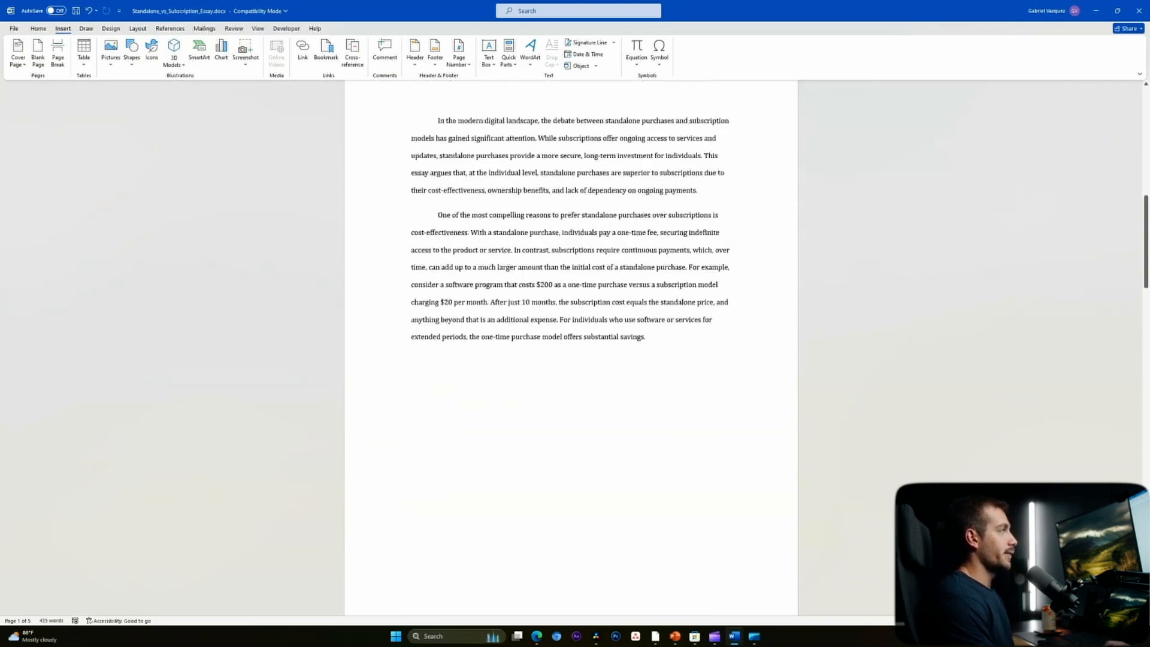
scroll(518, 180, up, 3)
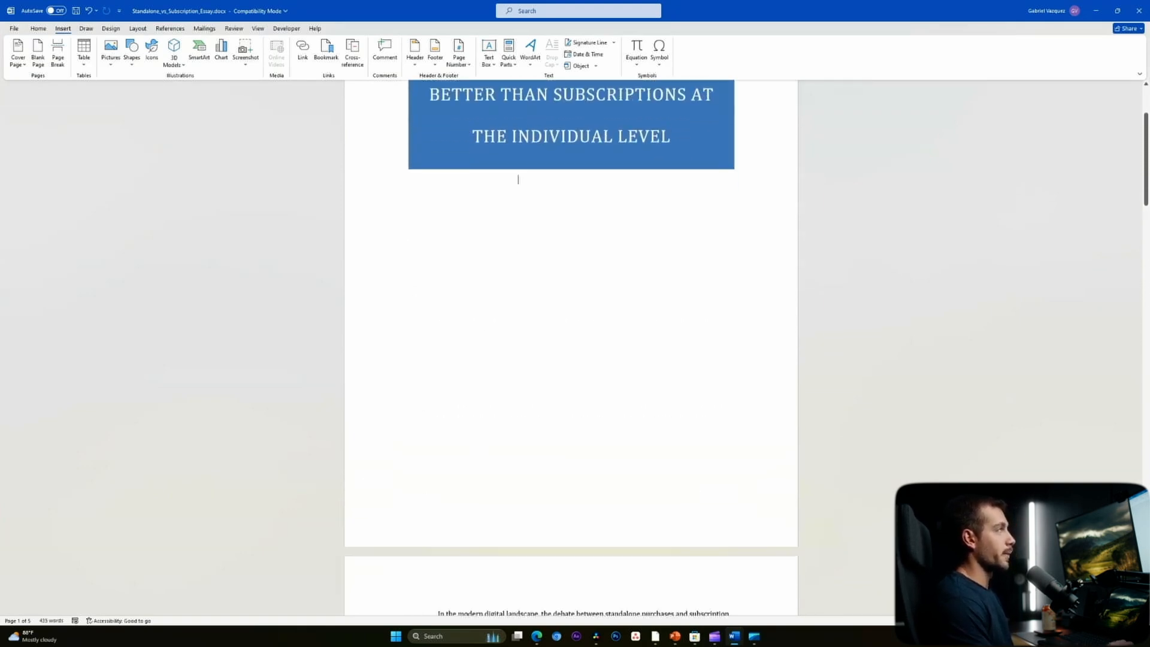
scroll(519, 179, down, 7)
scroll(518, 116, down, 4)
scroll(519, 115, up, 10)
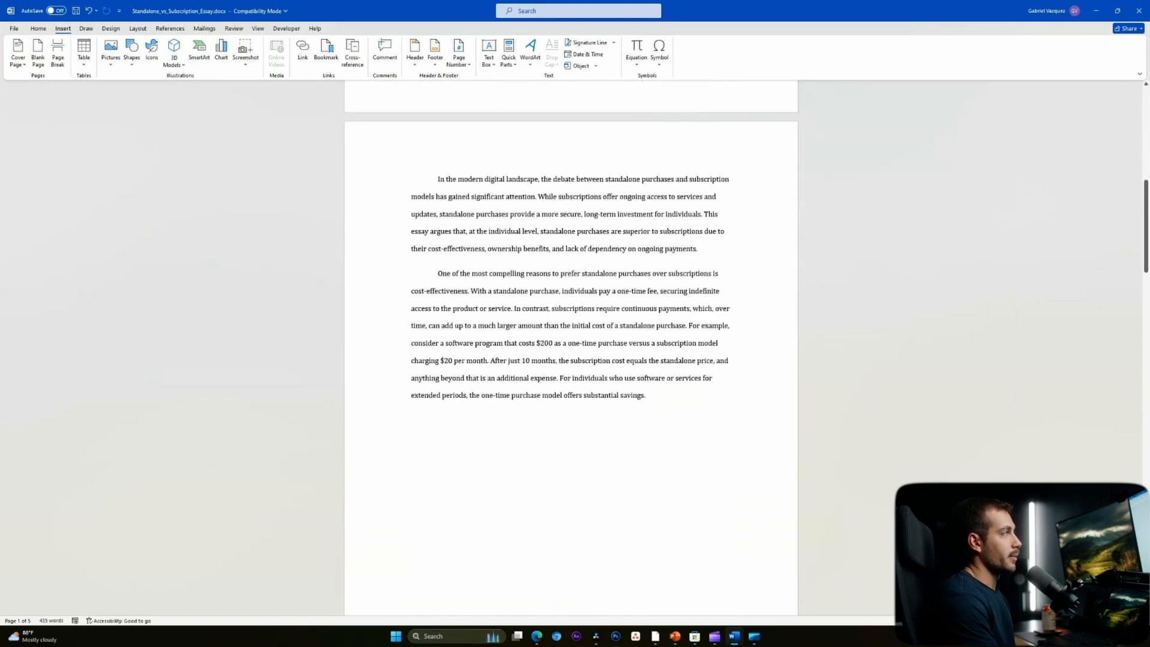
scroll(570, 348, up, 3)
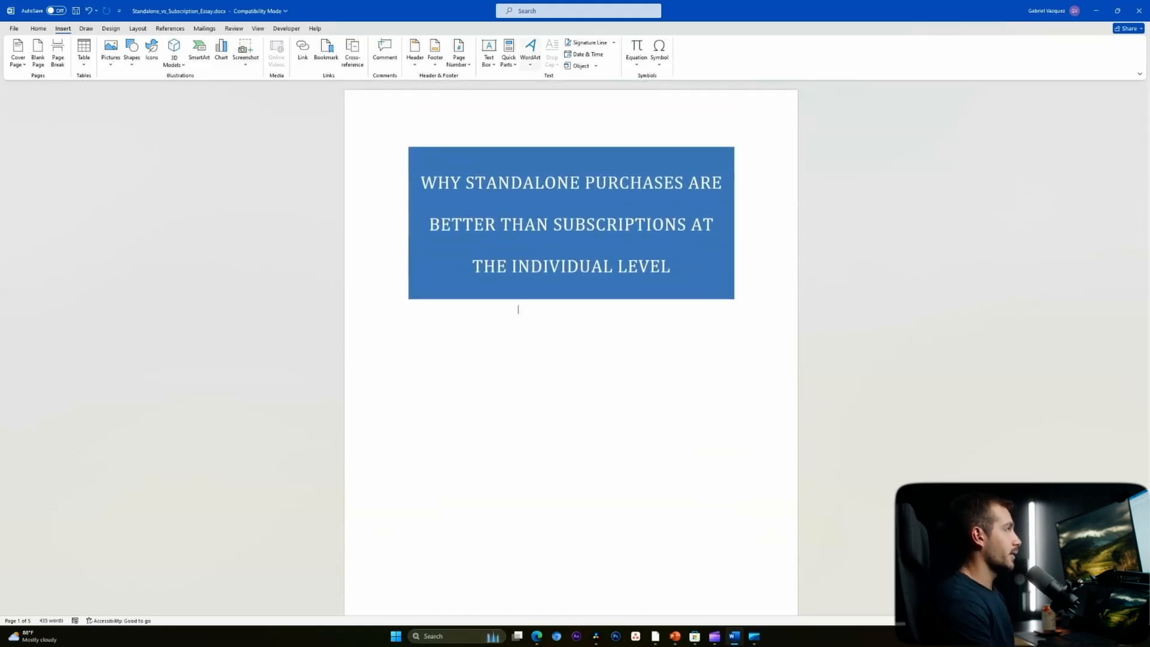
click(459, 53)
mouse_move(482, 90)
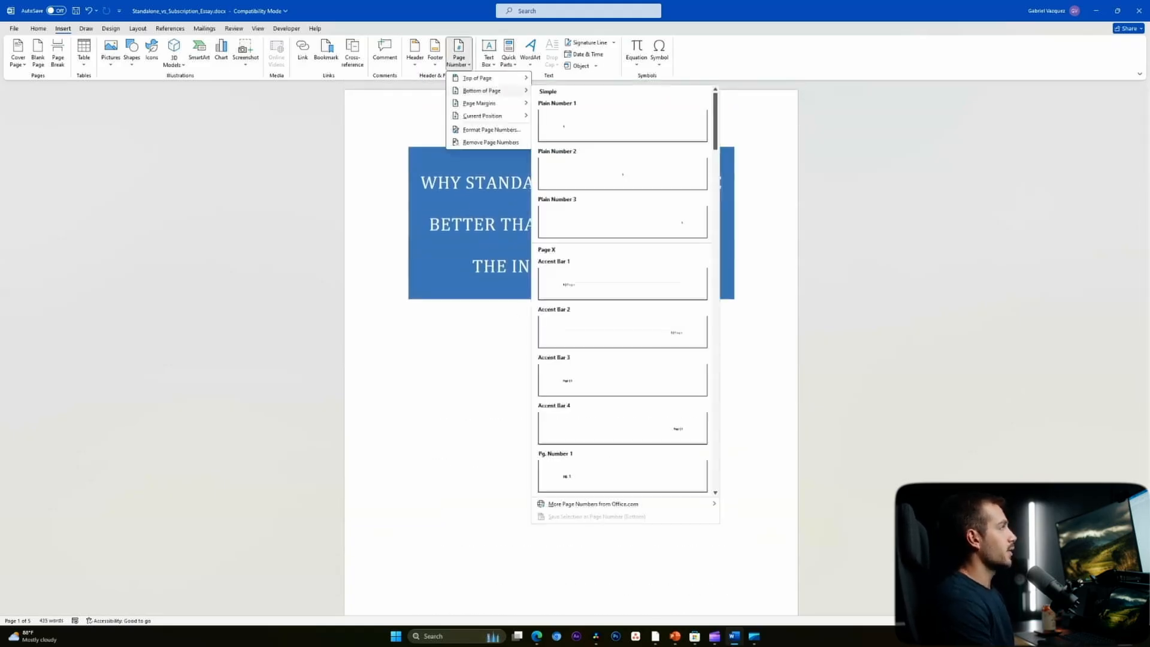
scroll(623, 216, down, 5)
scroll(624, 288, down, 10)
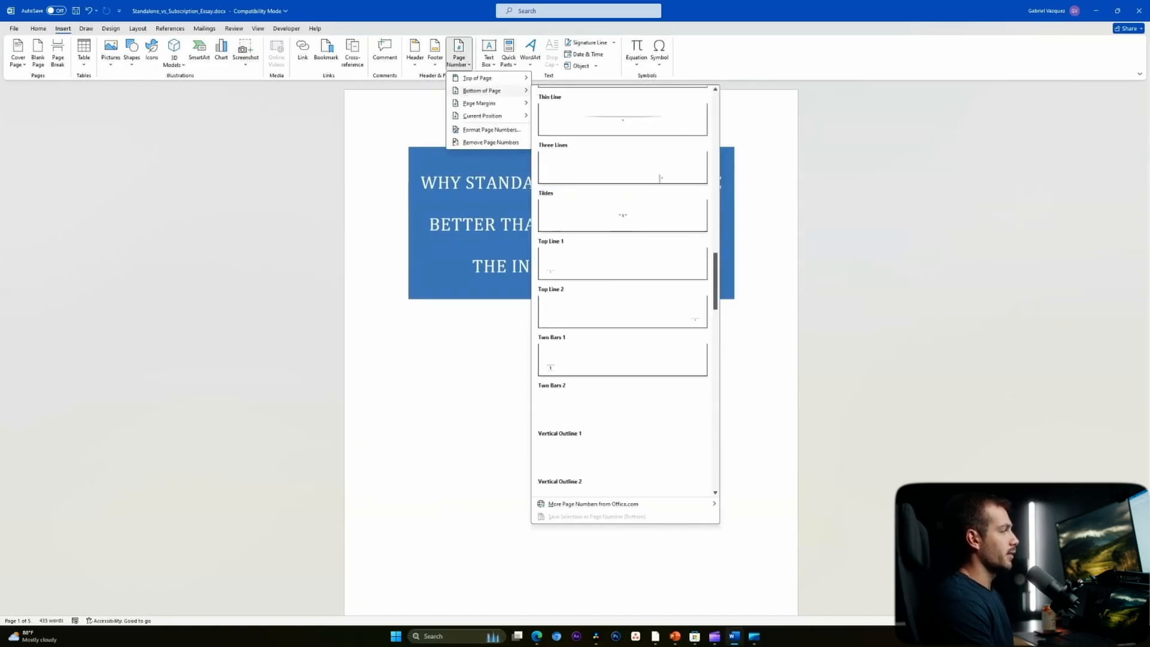
scroll(623, 287, down, 3)
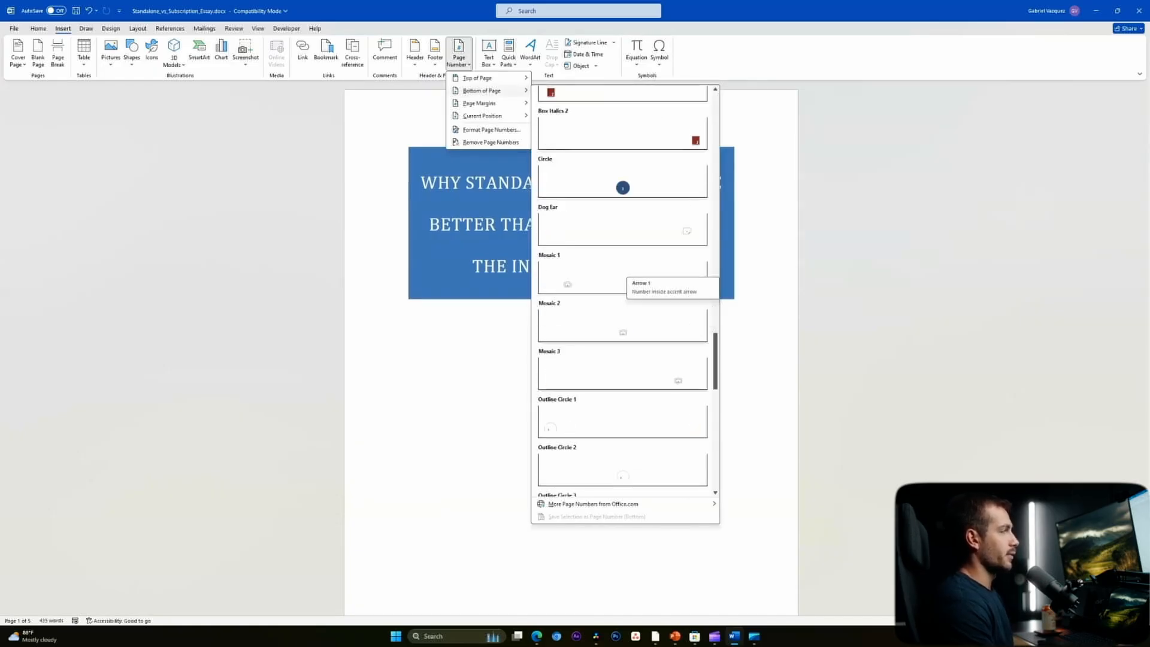
scroll(623, 288, up, 6)
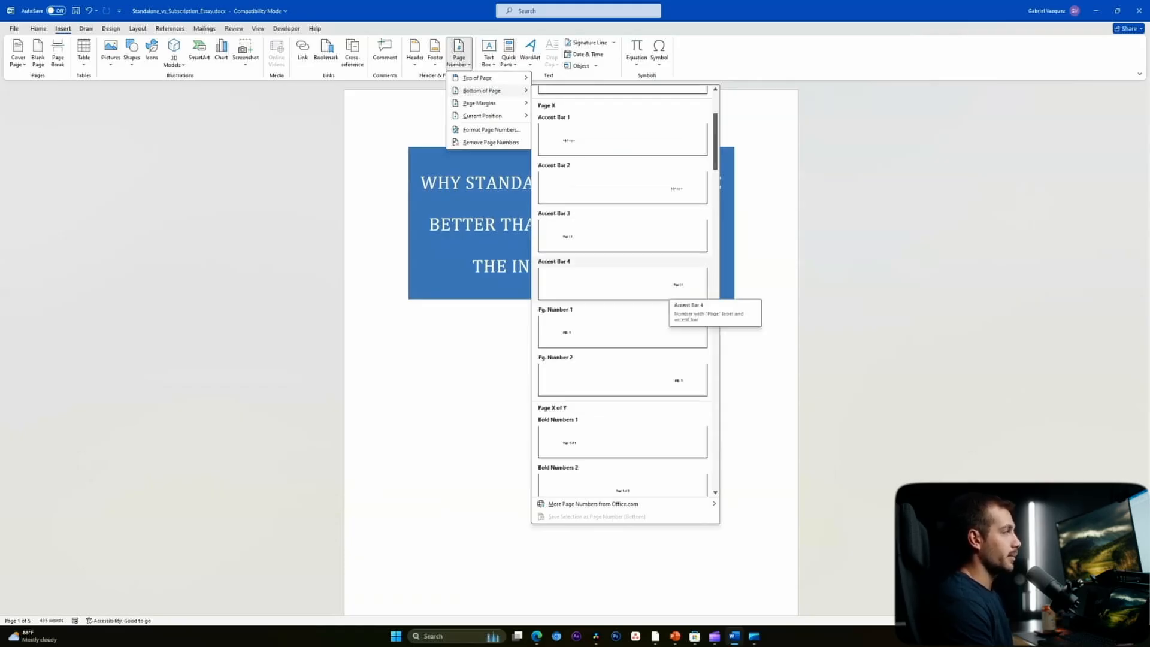
click(659, 286)
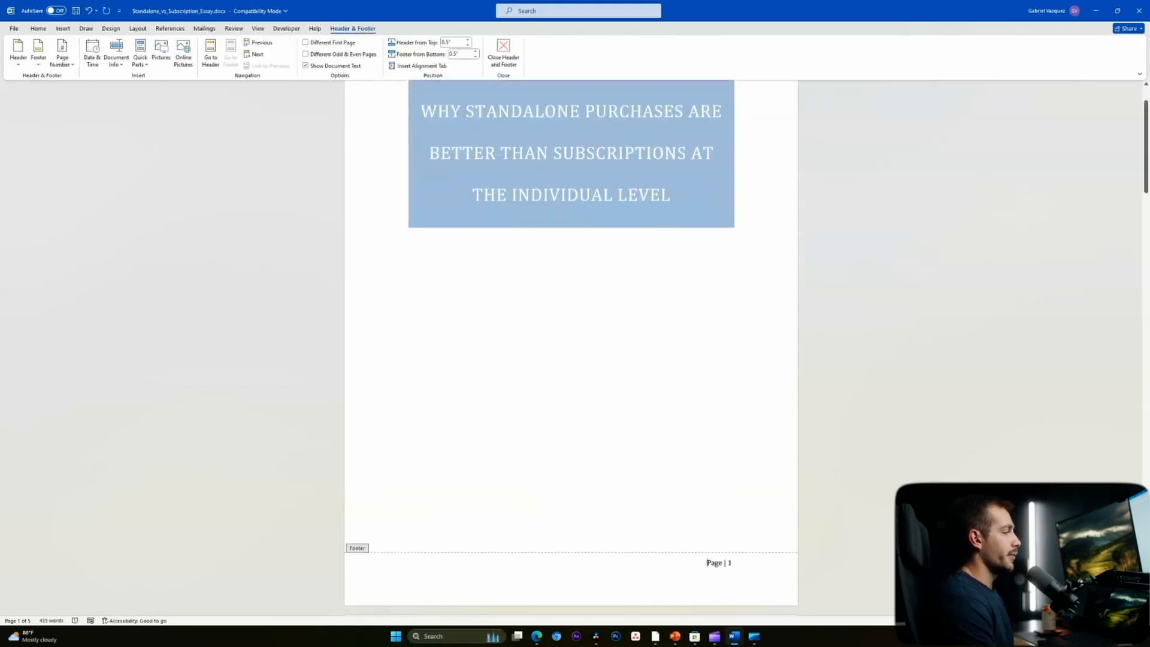
- Close footer editing and scroll through the essay to check the page numbers
click(504, 54)
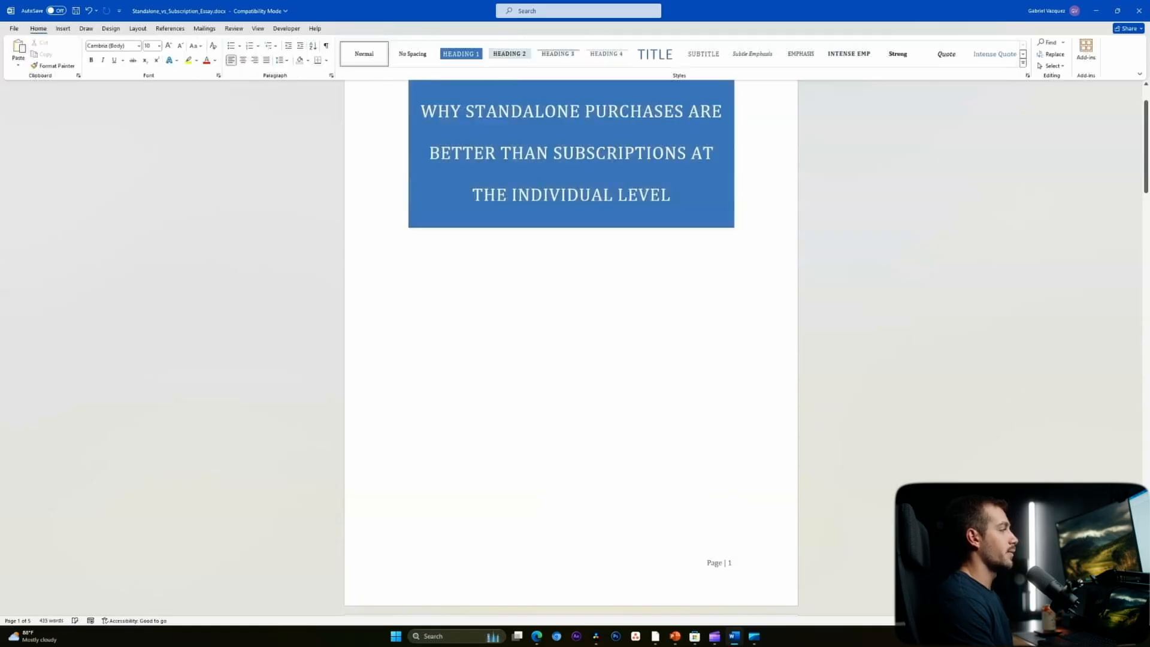
scroll(519, 187, down, 1)
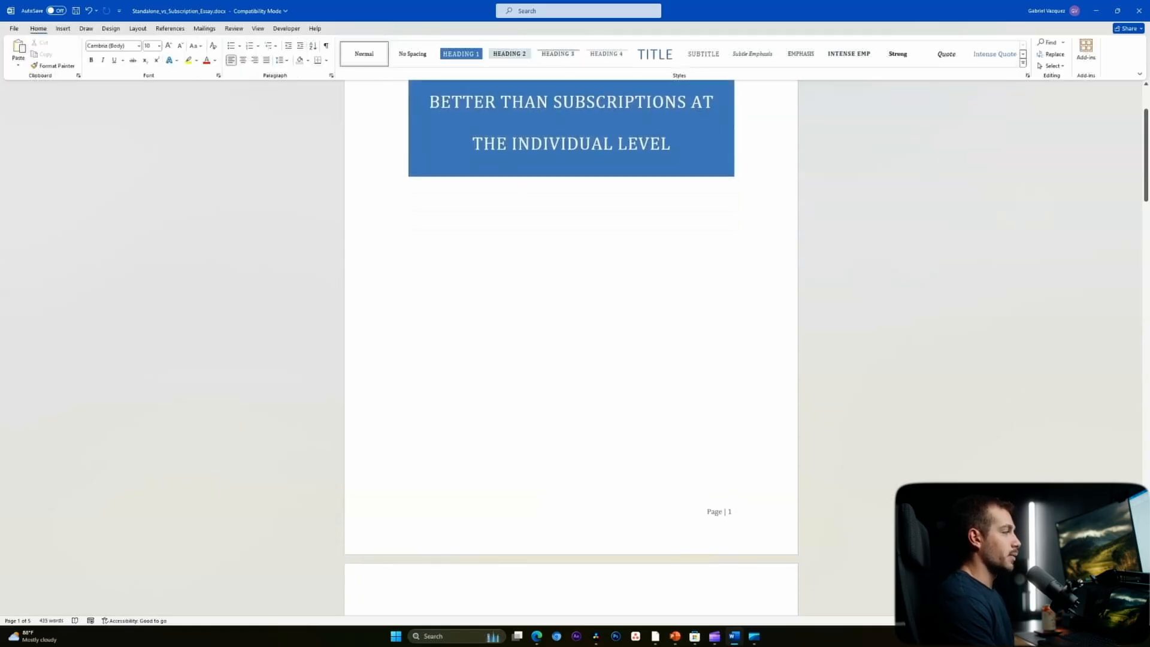
scroll(518, 187, down, 6)
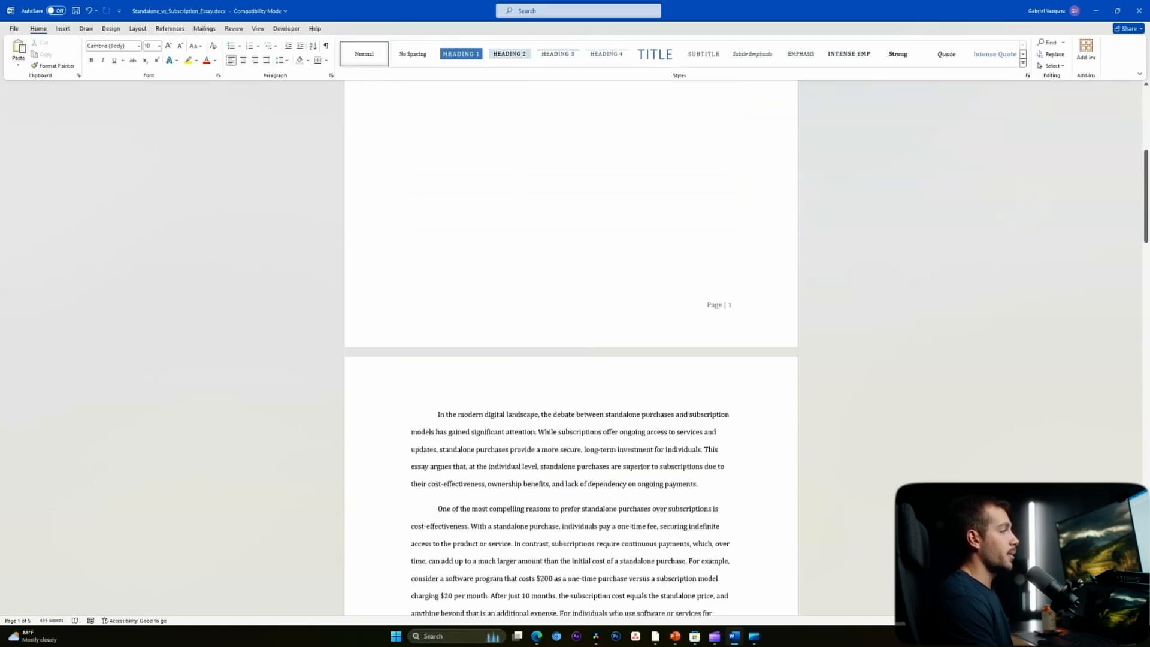
scroll(571, 347, down, 5)
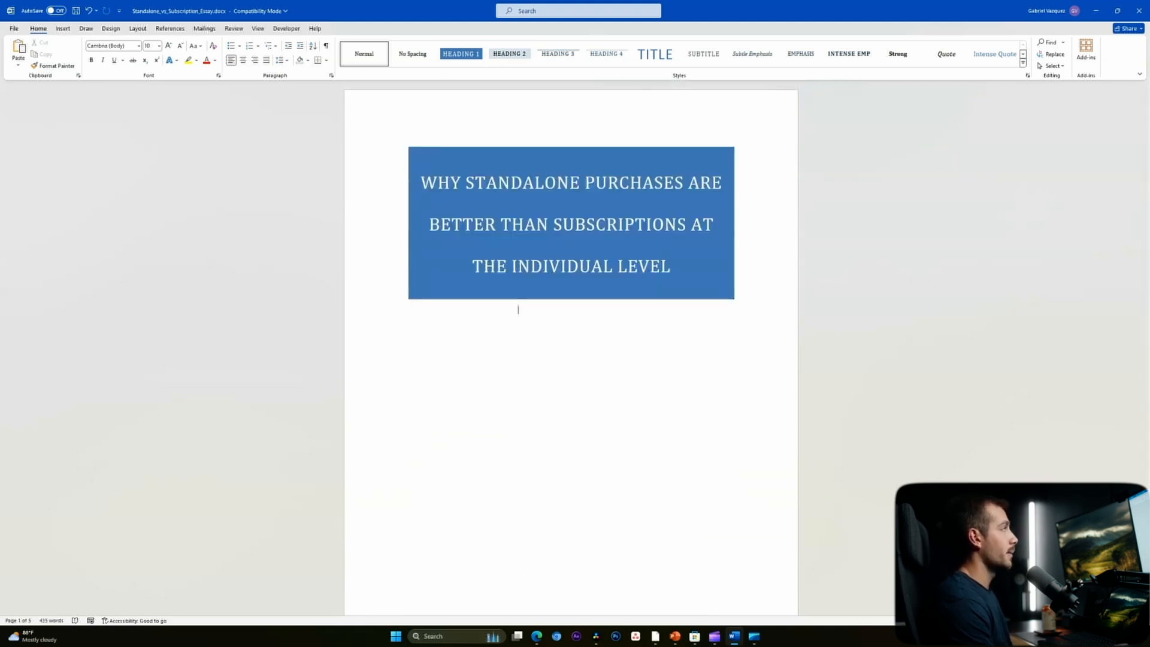
- Set the page number format so numbering starts at 0
key(alt+n)
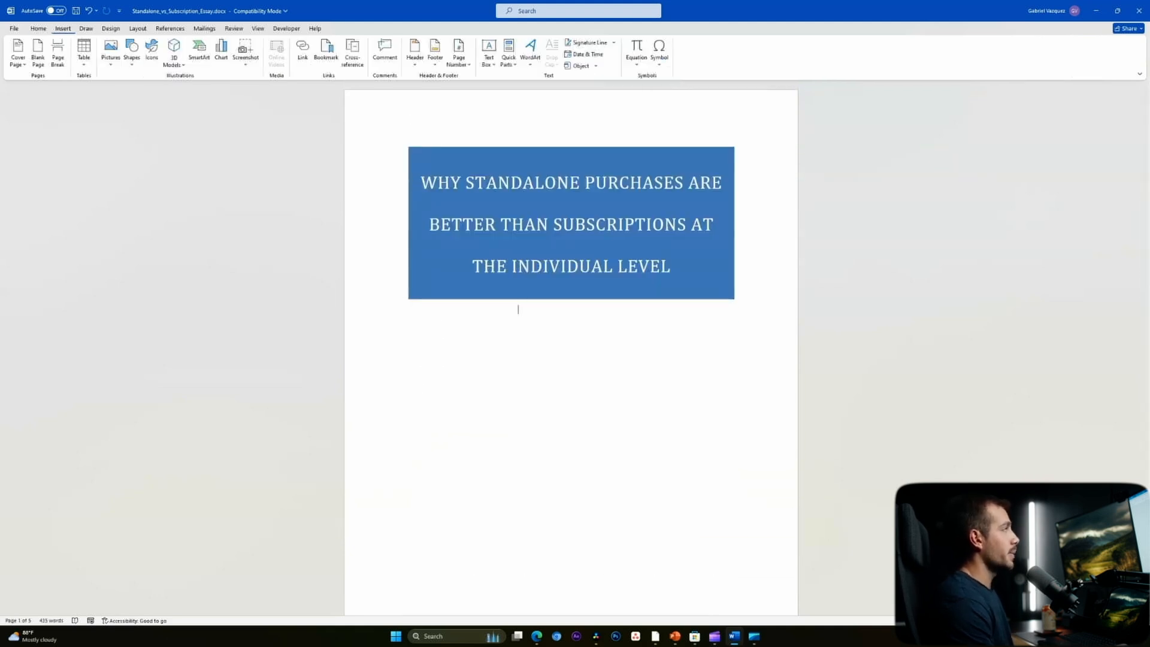
click(459, 54)
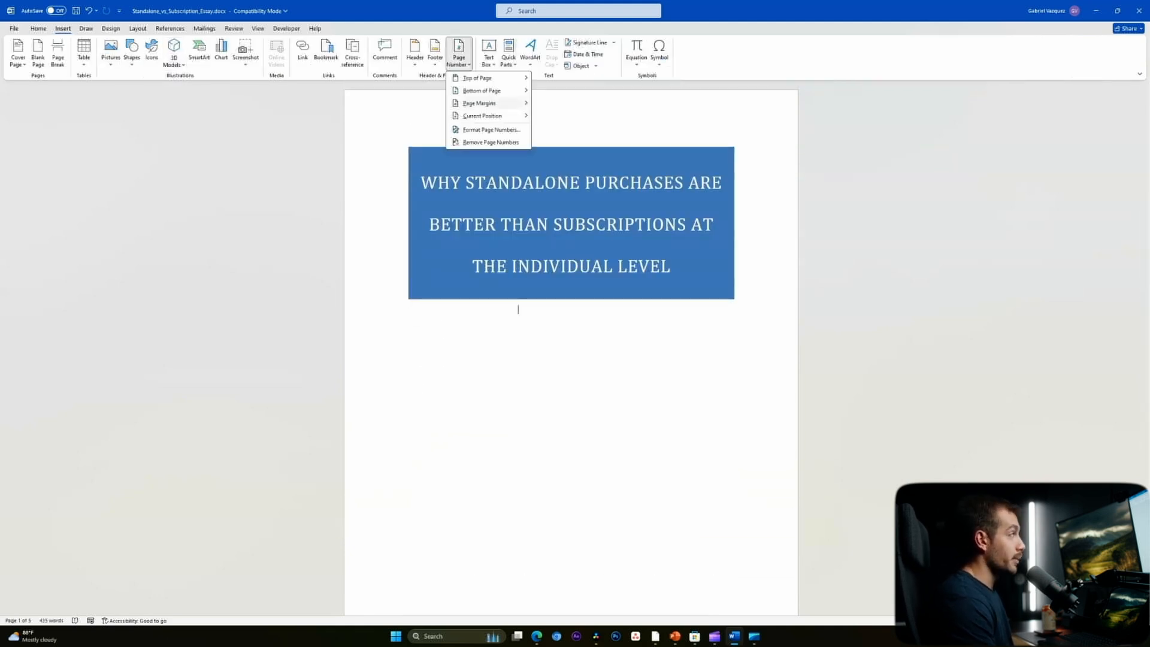
click(491, 130)
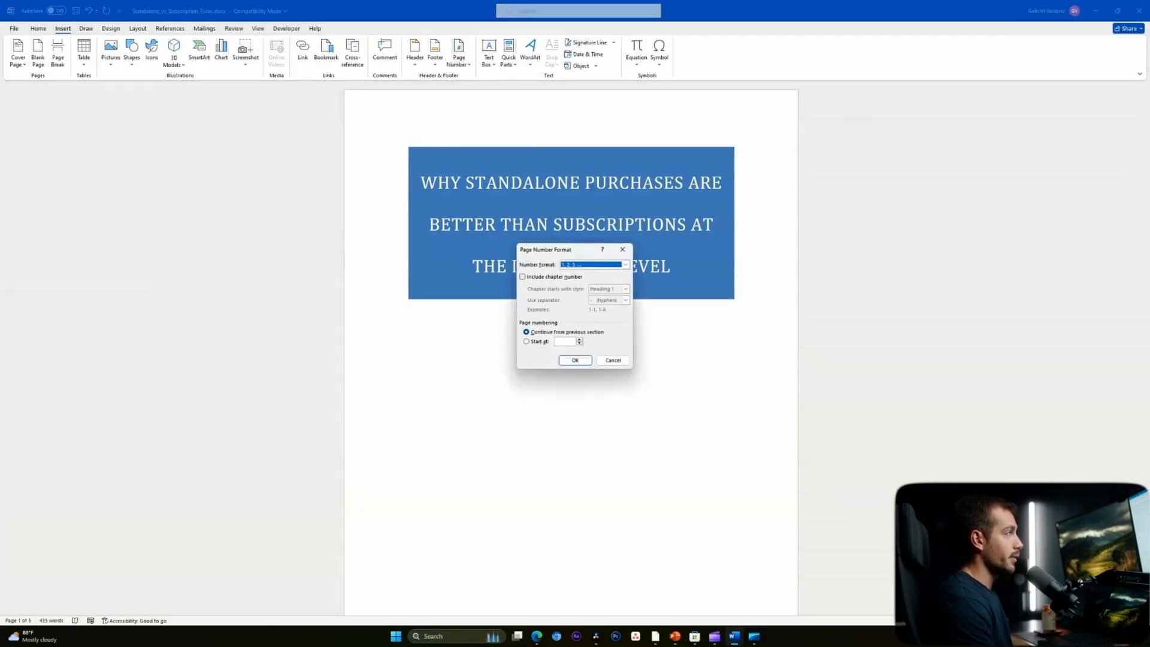
click(565, 342)
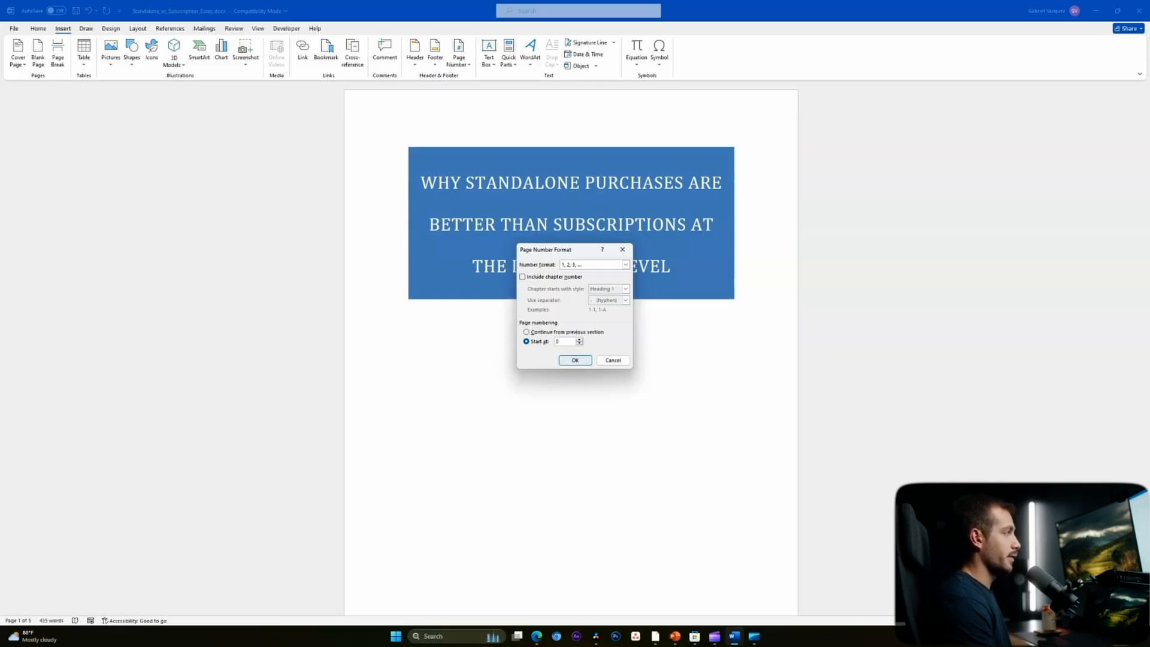
key(Return)
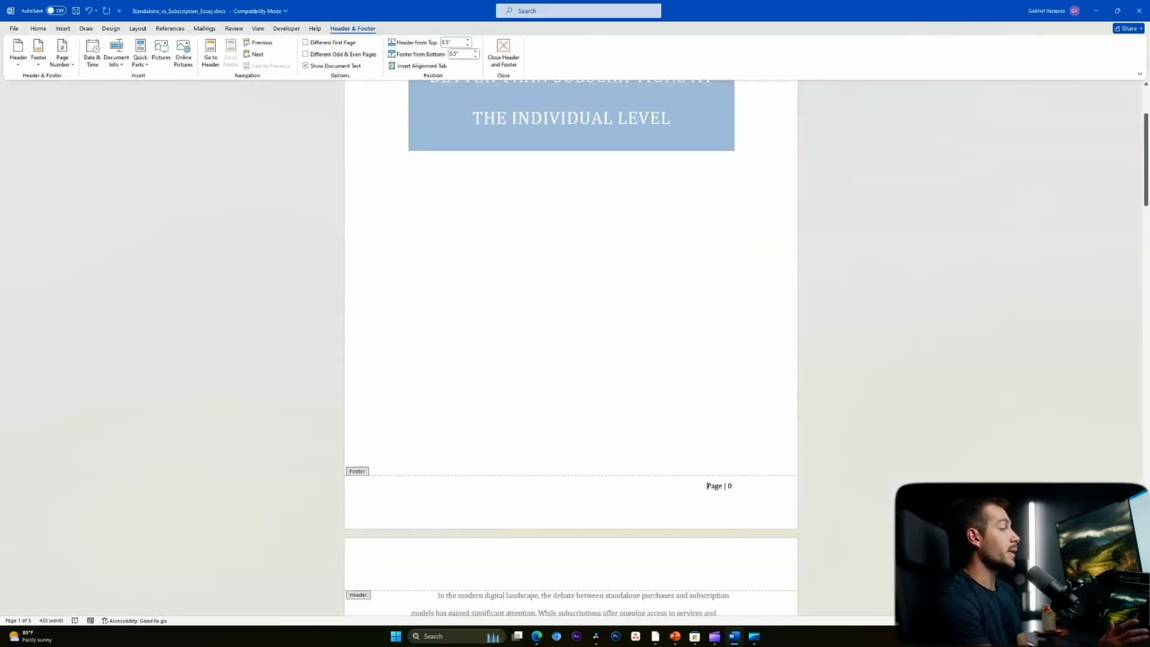
- Close footer editing and scroll back to the title page showing "Page | 0"
scroll(571, 348, down, 10)
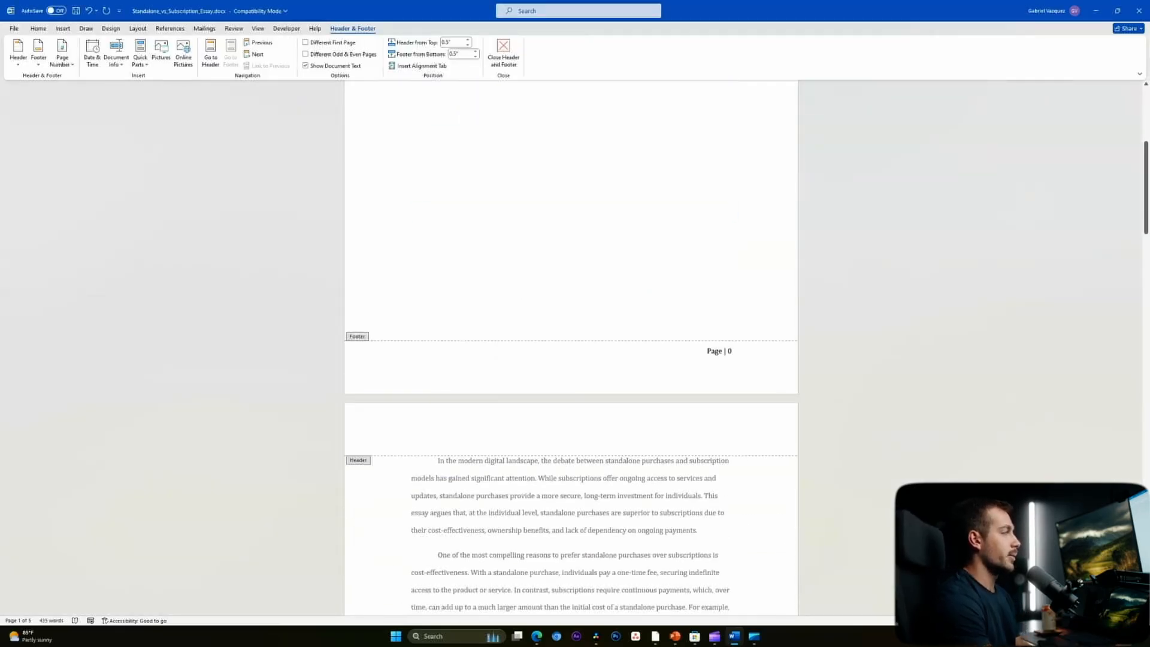
double_click(631, 419)
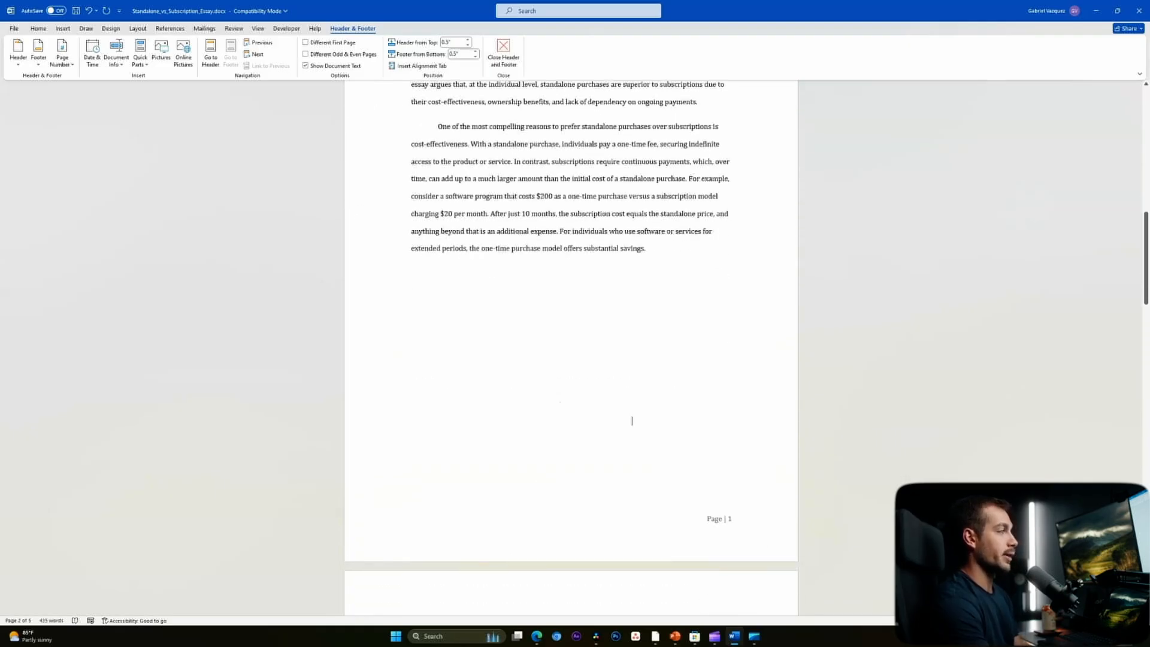
scroll(515, 388, up, 3)
scroll(571, 347, up, 5)
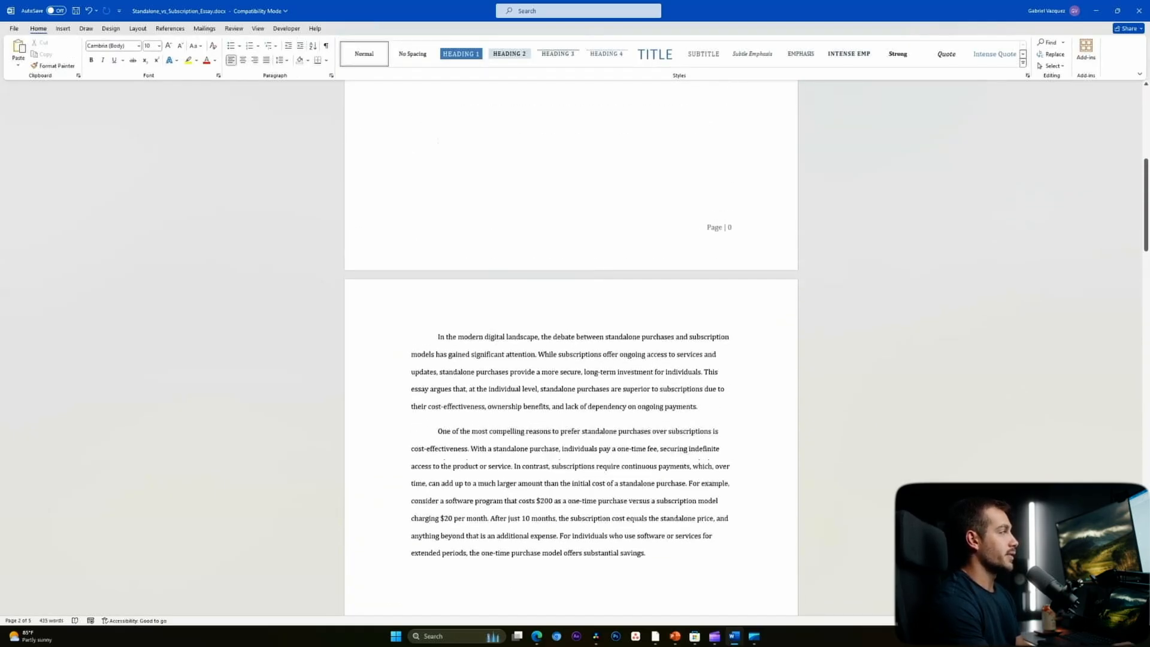
scroll(571, 347, down, 5)
scroll(519, 463, down, 12)
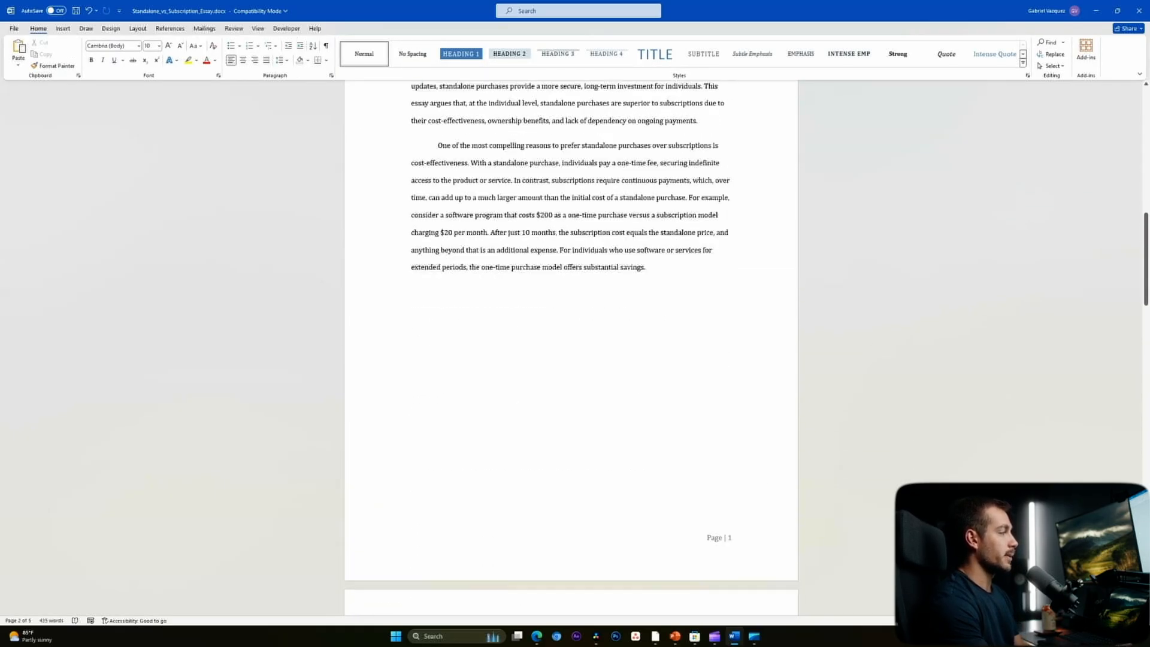
scroll(571, 348, down, 7)
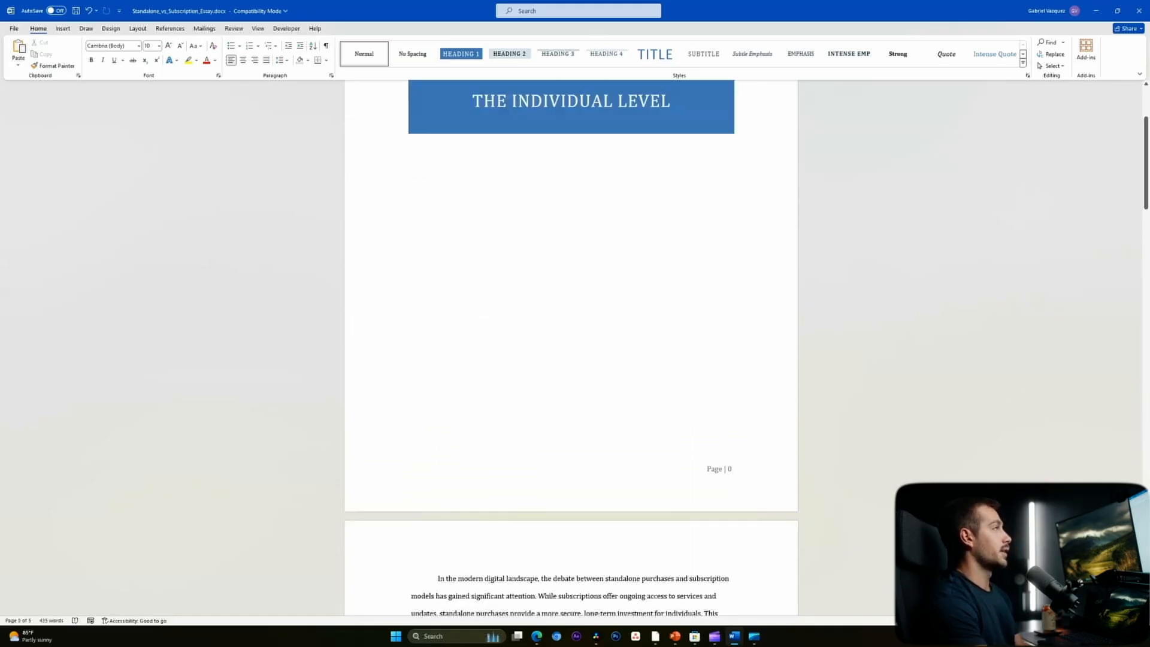
scroll(571, 347, up, 1)
scroll(571, 347, up, 1)
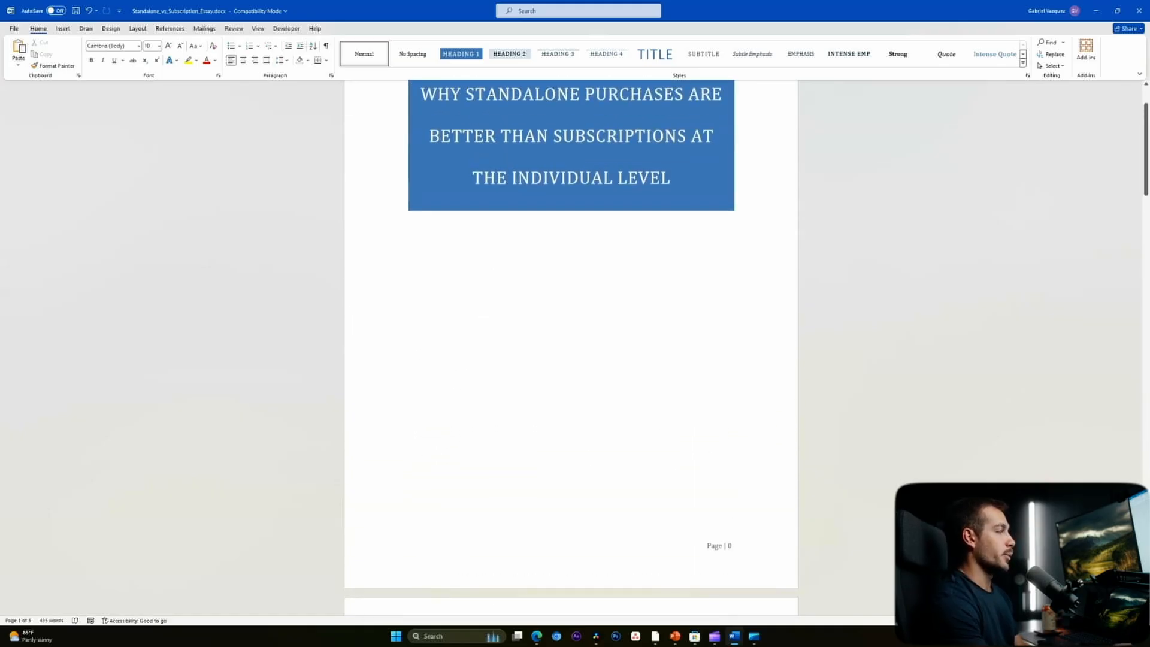
- Turn on Different First Page so the title page gets its own footer
triple_click(721, 546)
click(411, 558)
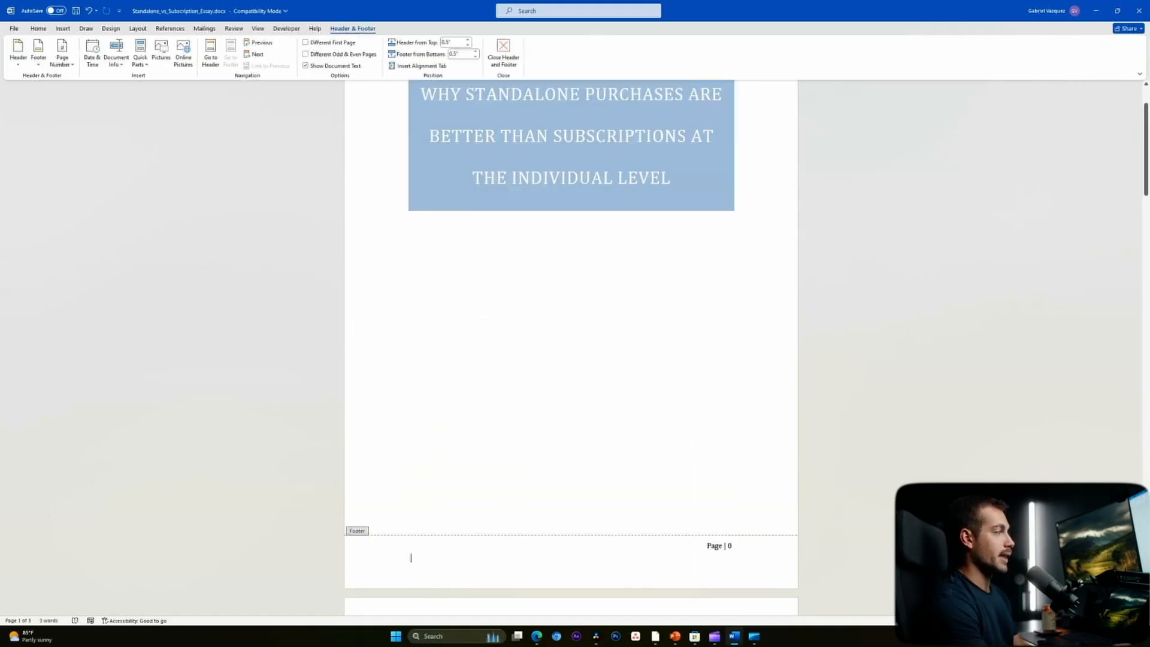
click(305, 43)
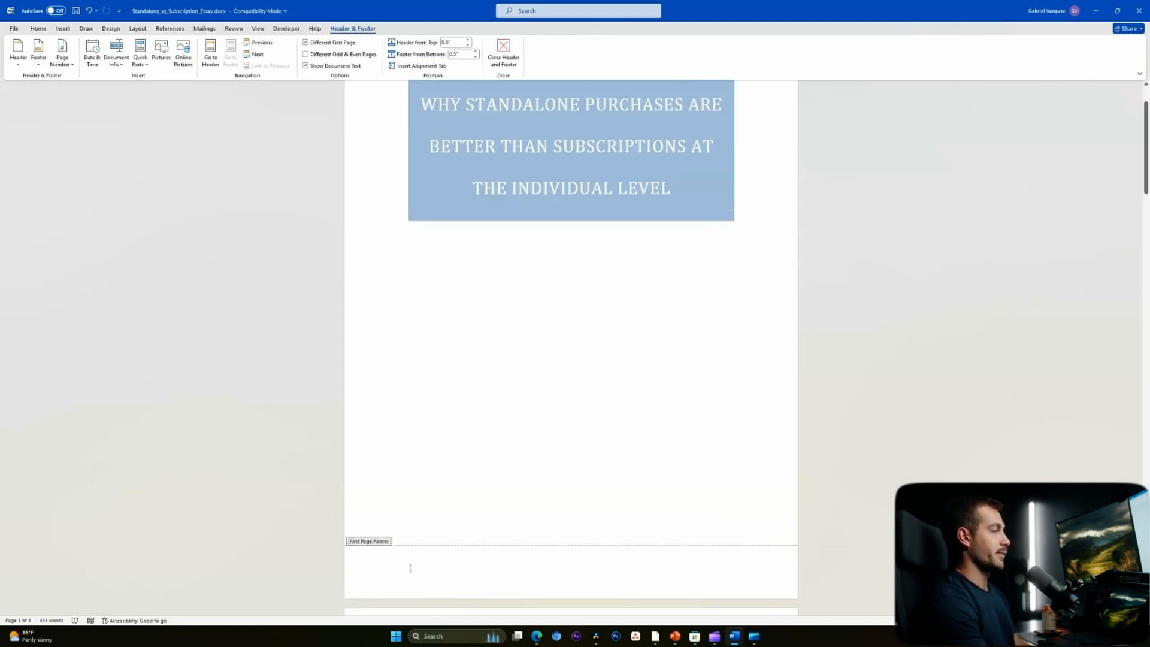
key(Escape)
scroll(572, 348, down, 8)
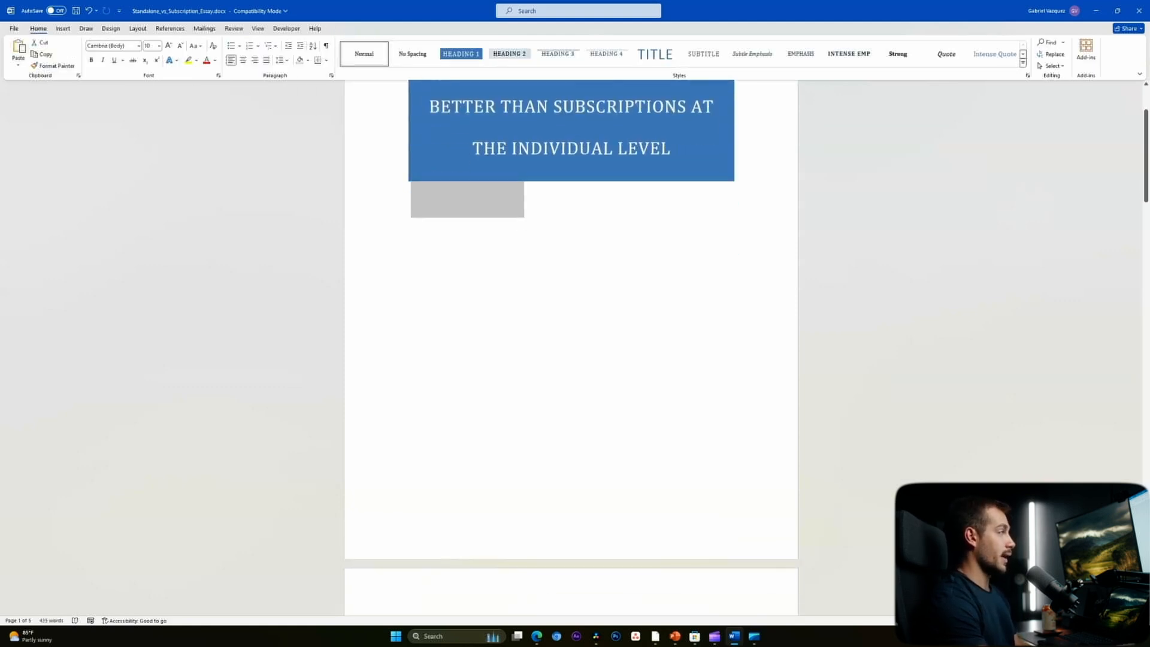
scroll(571, 348, down, 5)
scroll(571, 347, up, 4)
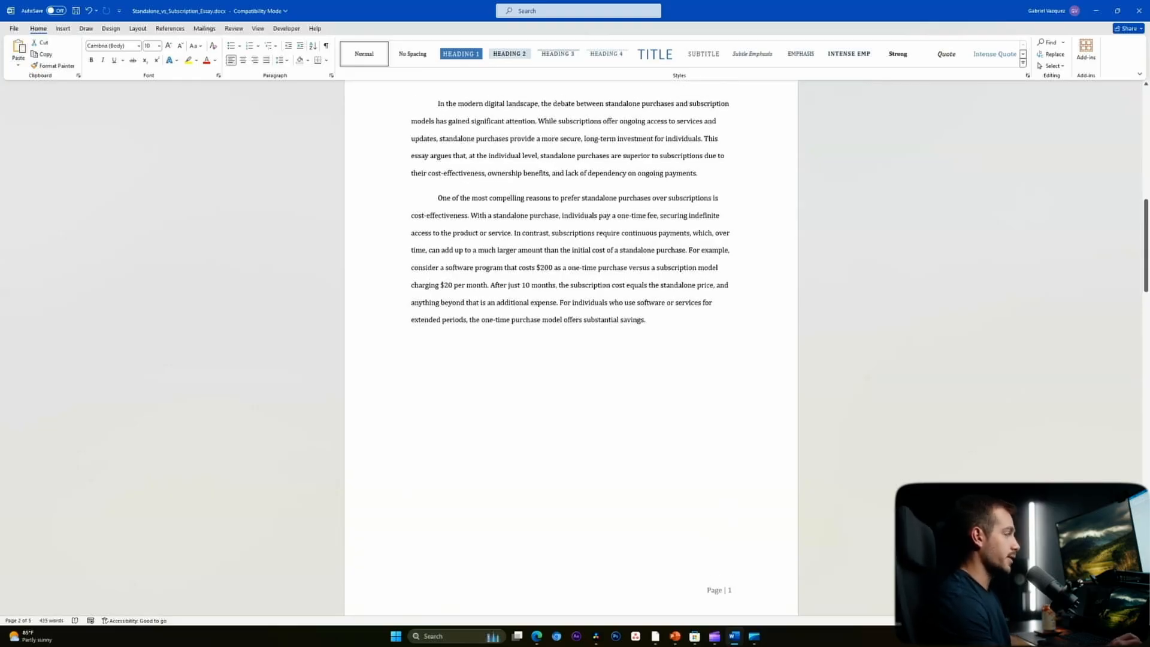
- Remove the page numbers from the body page footers and show formatting marks
key(ctrl+Home)
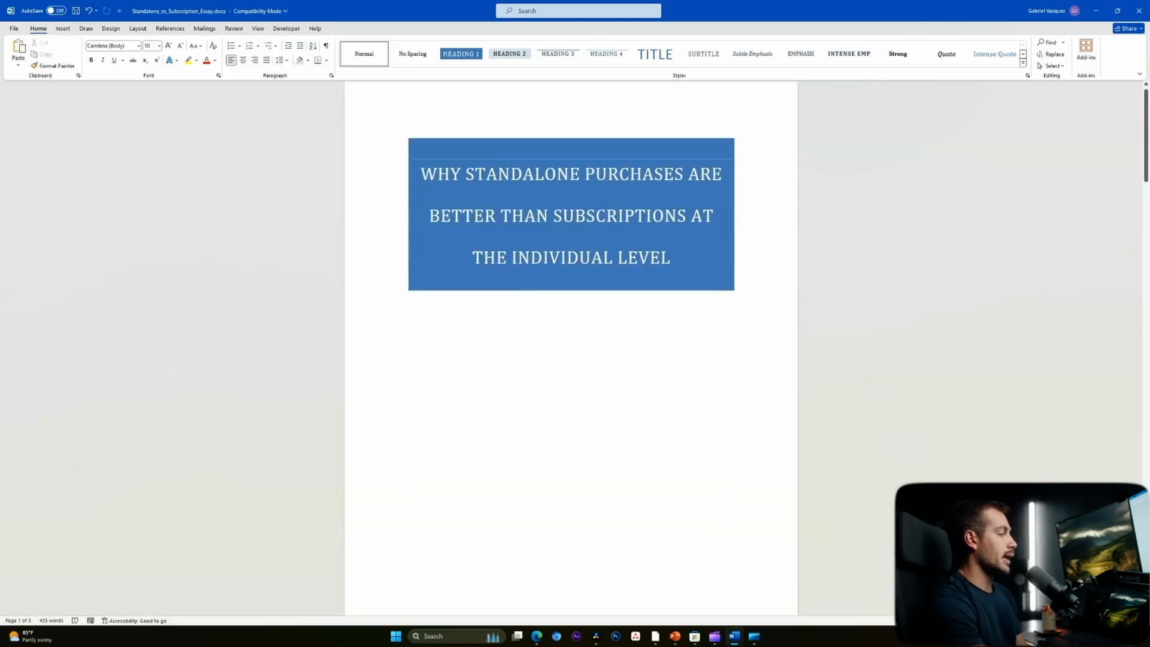
scroll(571, 347, down, 10)
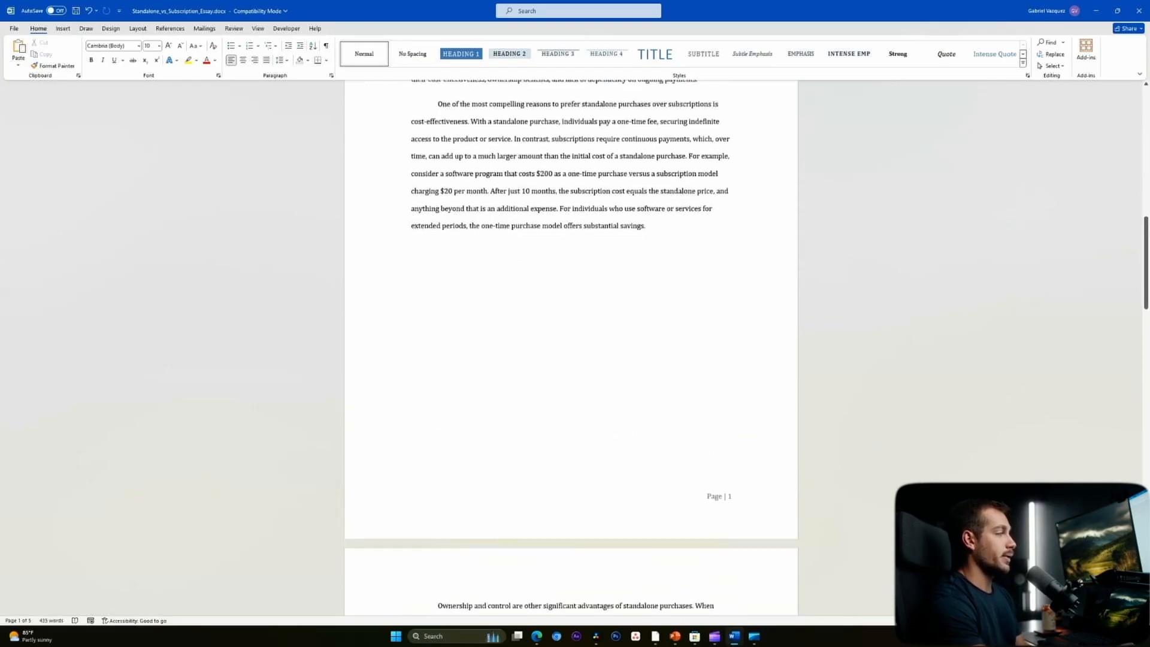
scroll(571, 348, down, 1)
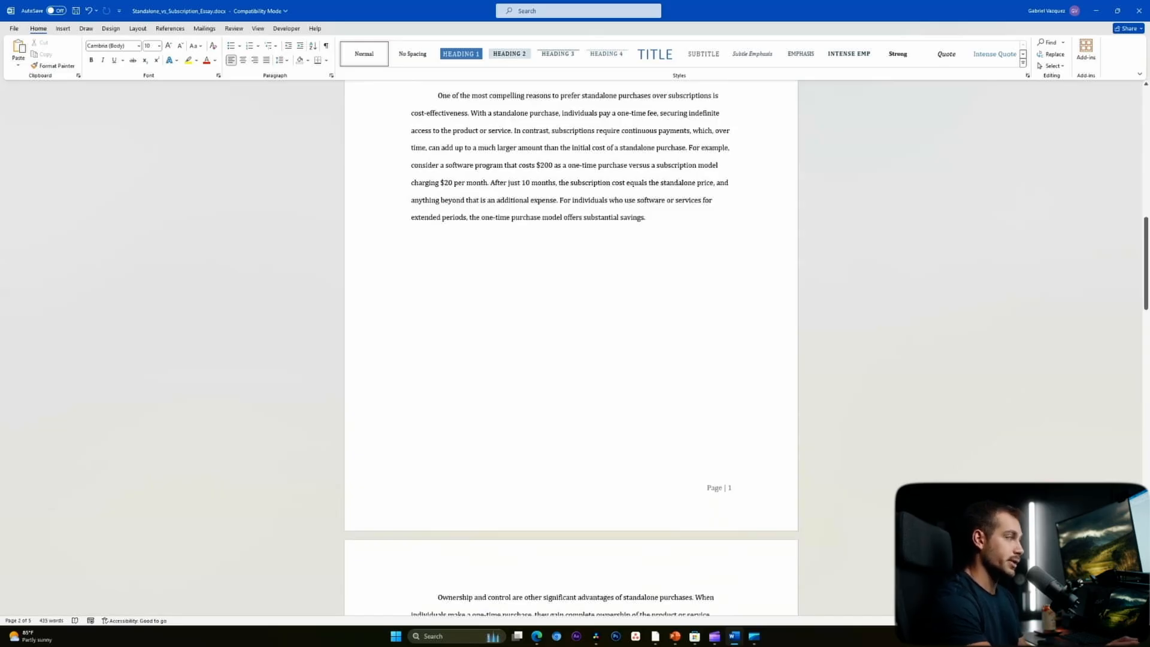
scroll(572, 347, up, 2)
scroll(572, 347, up, 4)
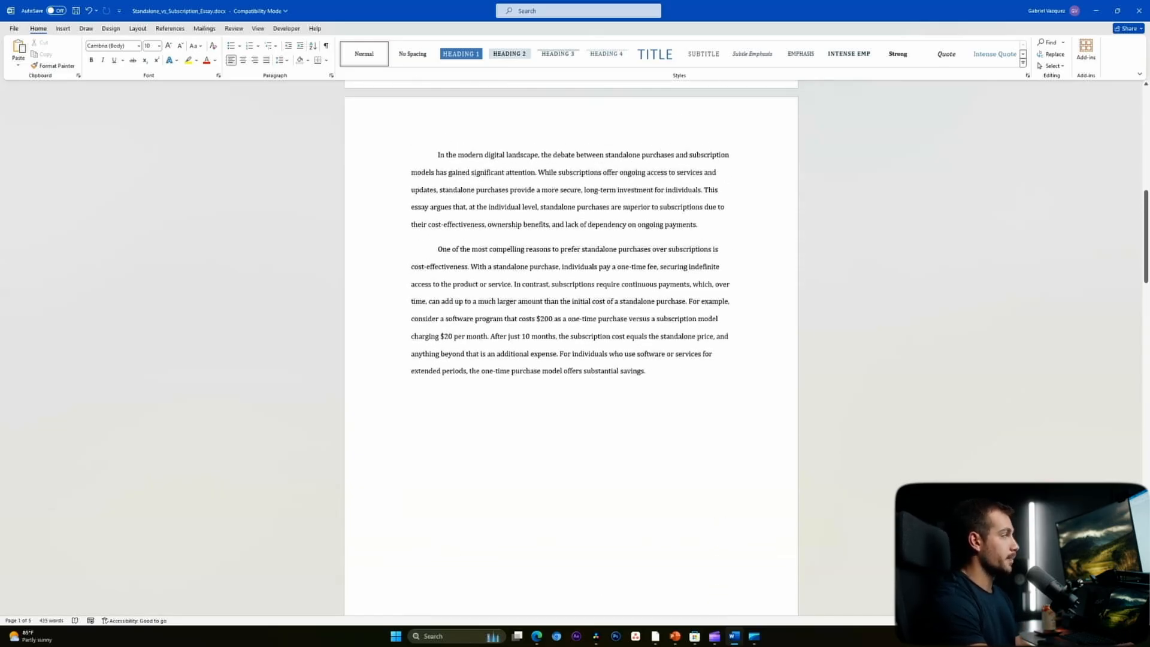
scroll(572, 347, up, 20)
scroll(571, 347, down, 20)
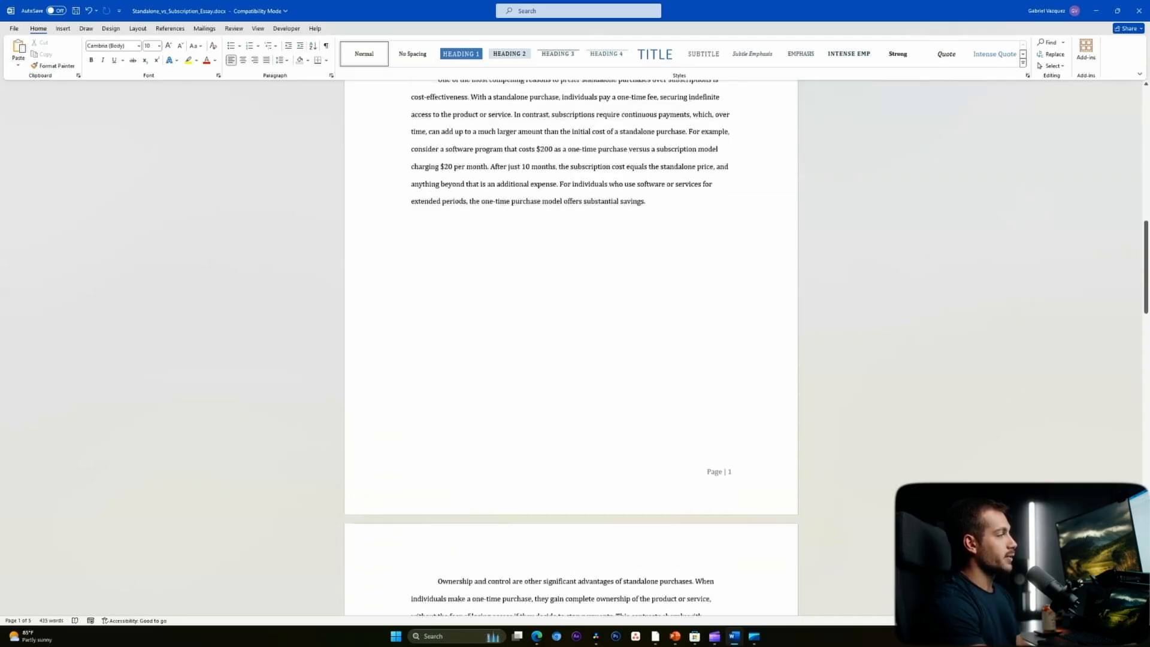
double_click(708, 471)
click(63, 57)
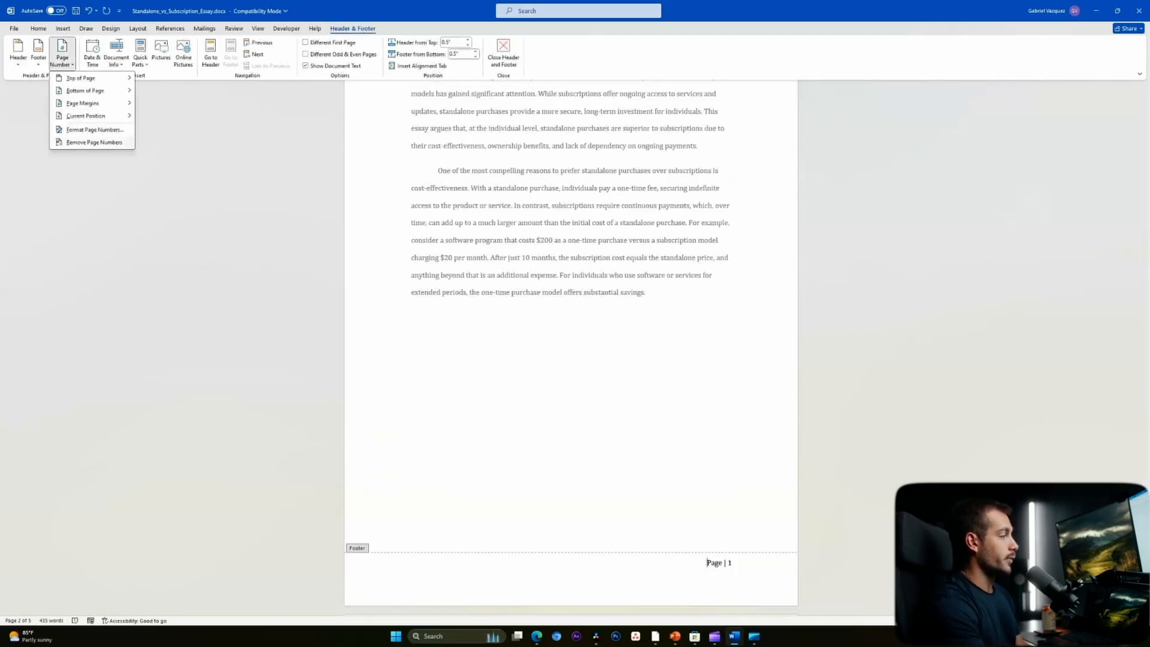
click(94, 142)
scroll(571, 347, down, 10)
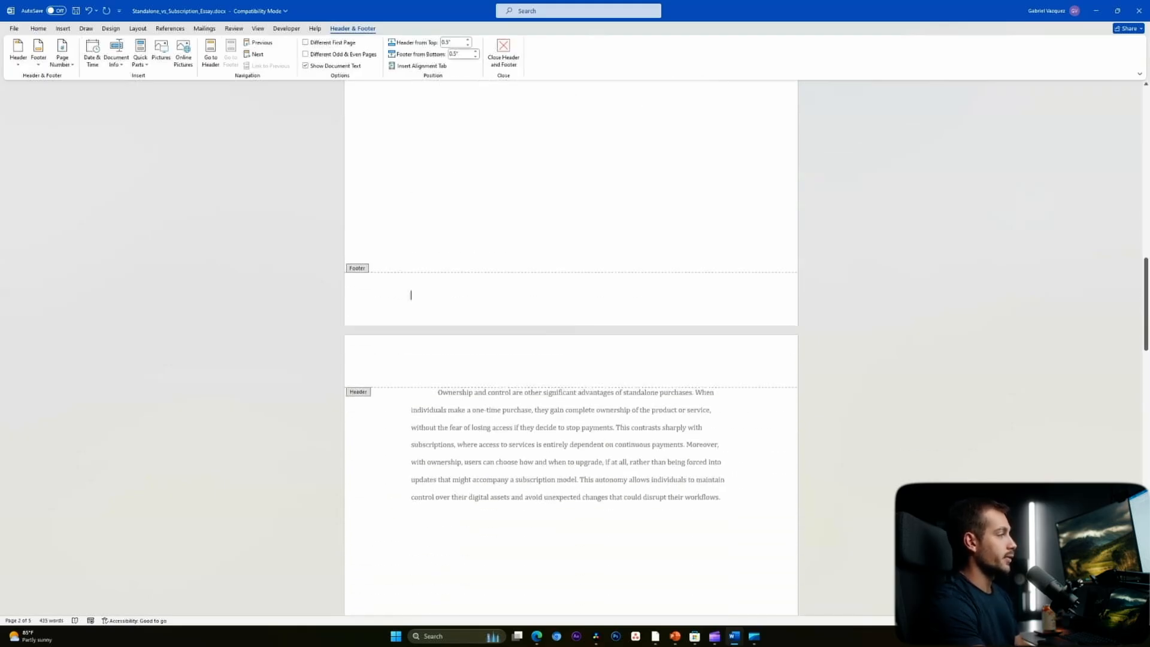
scroll(571, 348, down, 5)
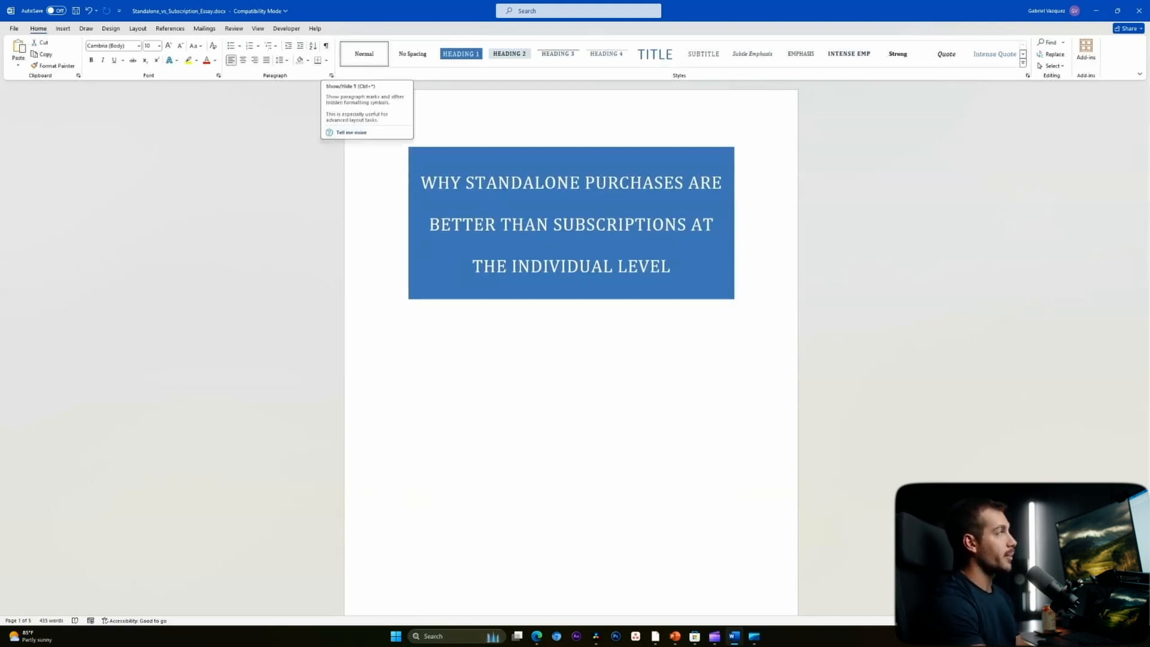
click(326, 45)
- Delete the page break below the title so the introduction follows on the title page
click(533, 317)
scroll(571, 347, down, 4)
scroll(571, 347, up, 4)
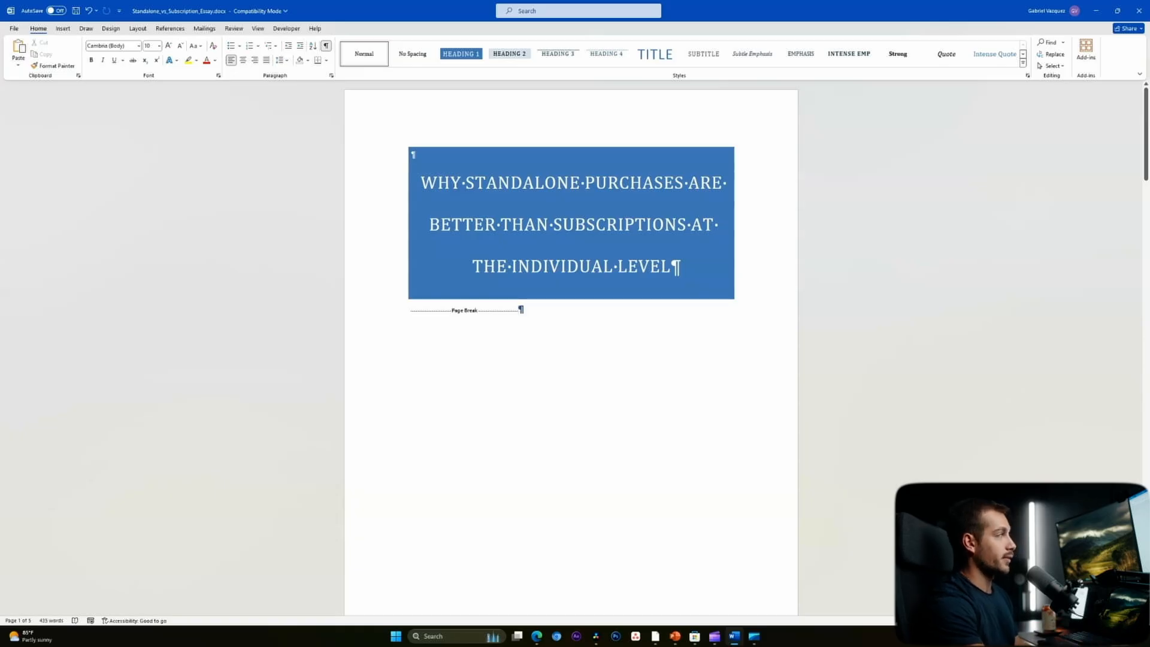
double_click(465, 310)
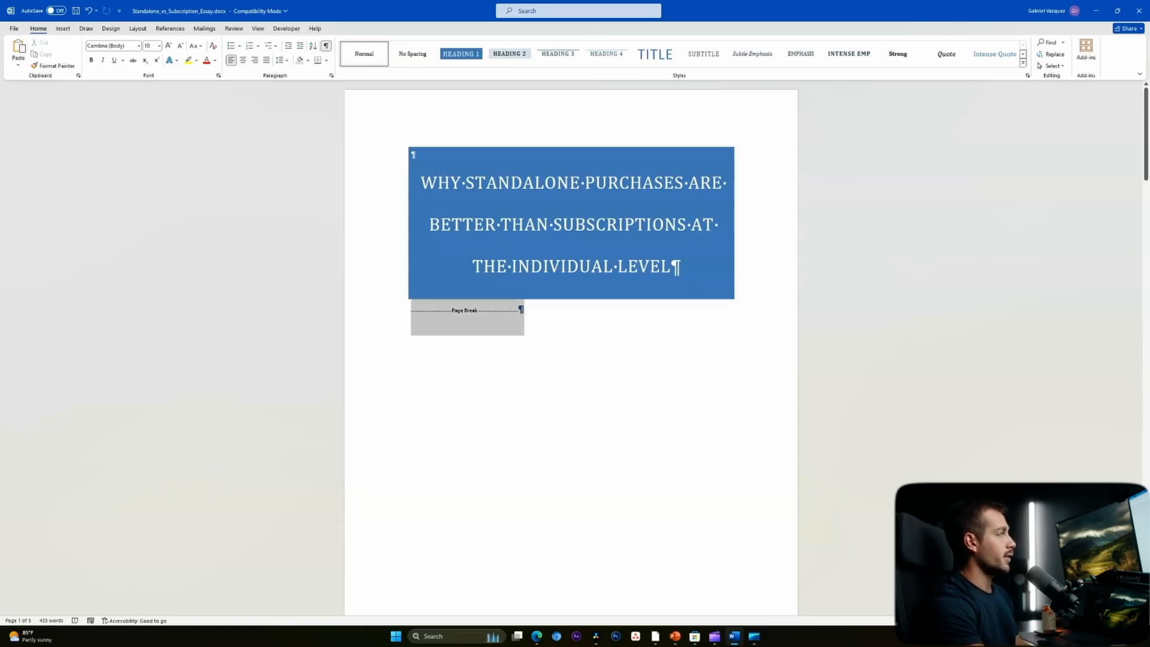
key(Delete)
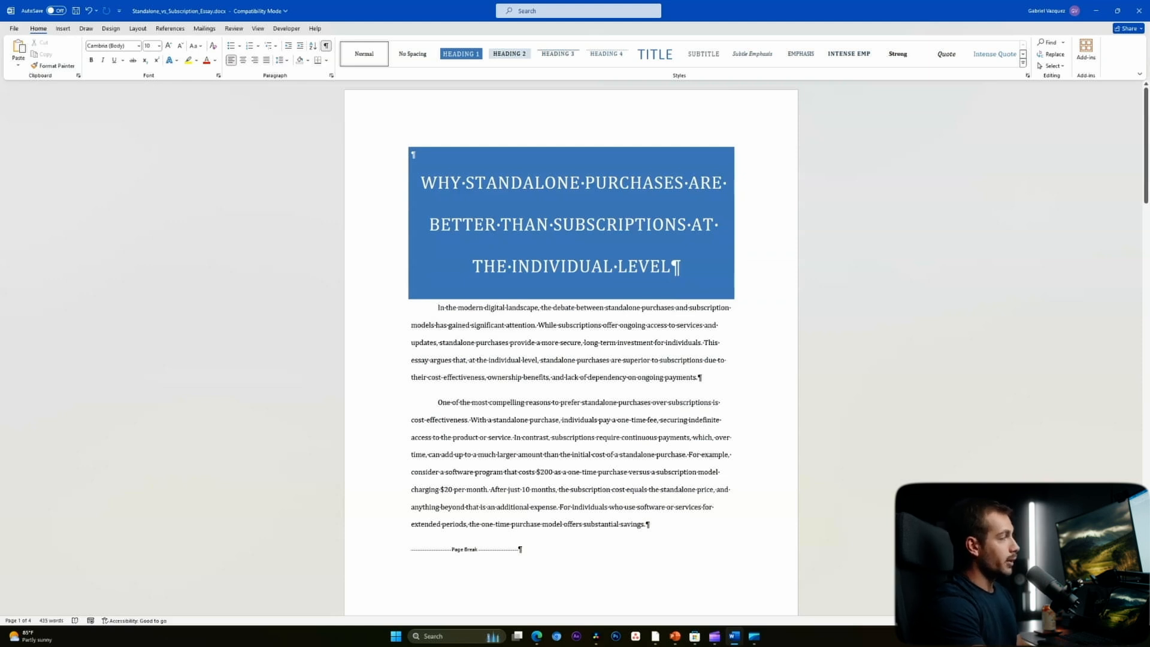
scroll(571, 347, down, 3)
scroll(571, 348, up, 2)
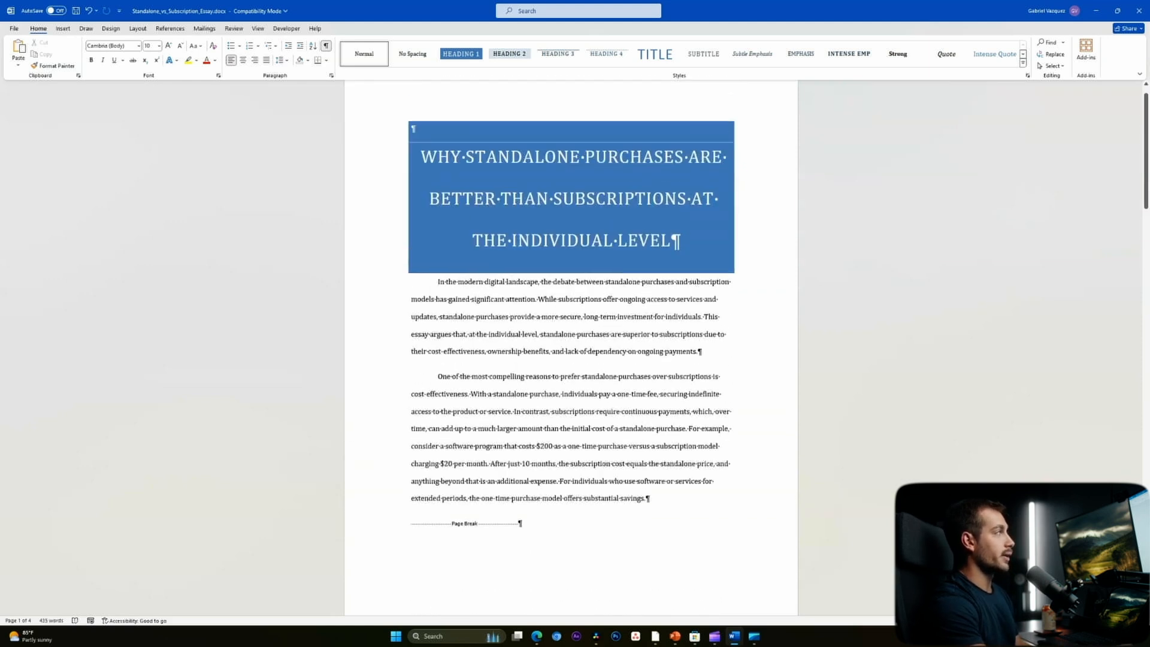
scroll(572, 347, up, 1)
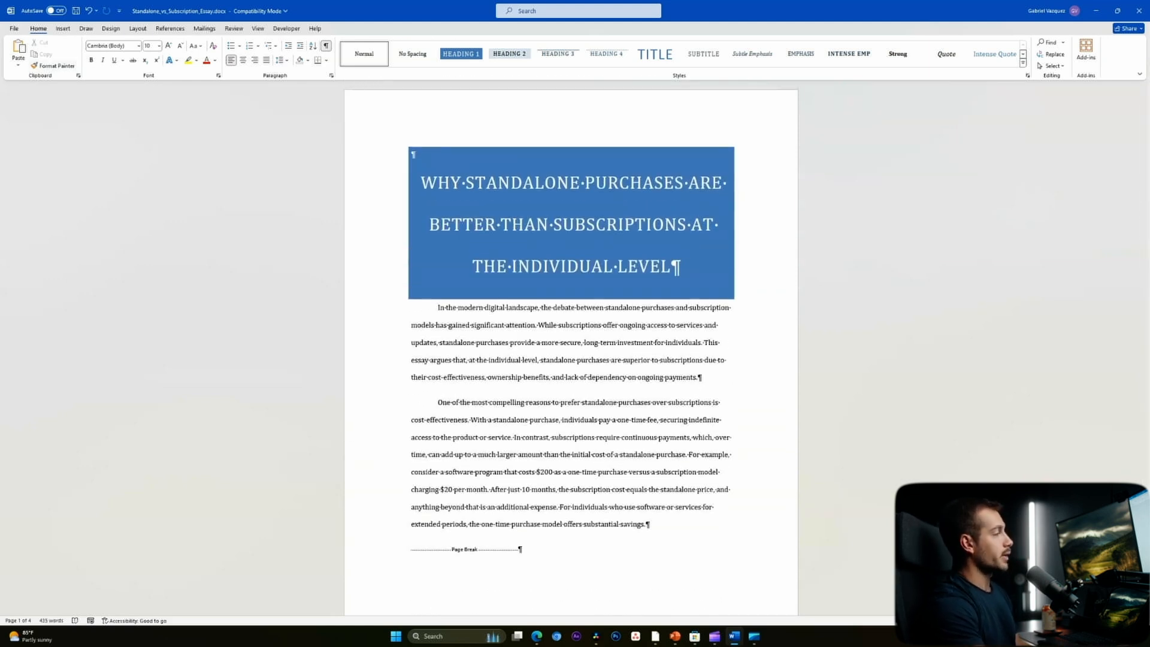
click(138, 28)
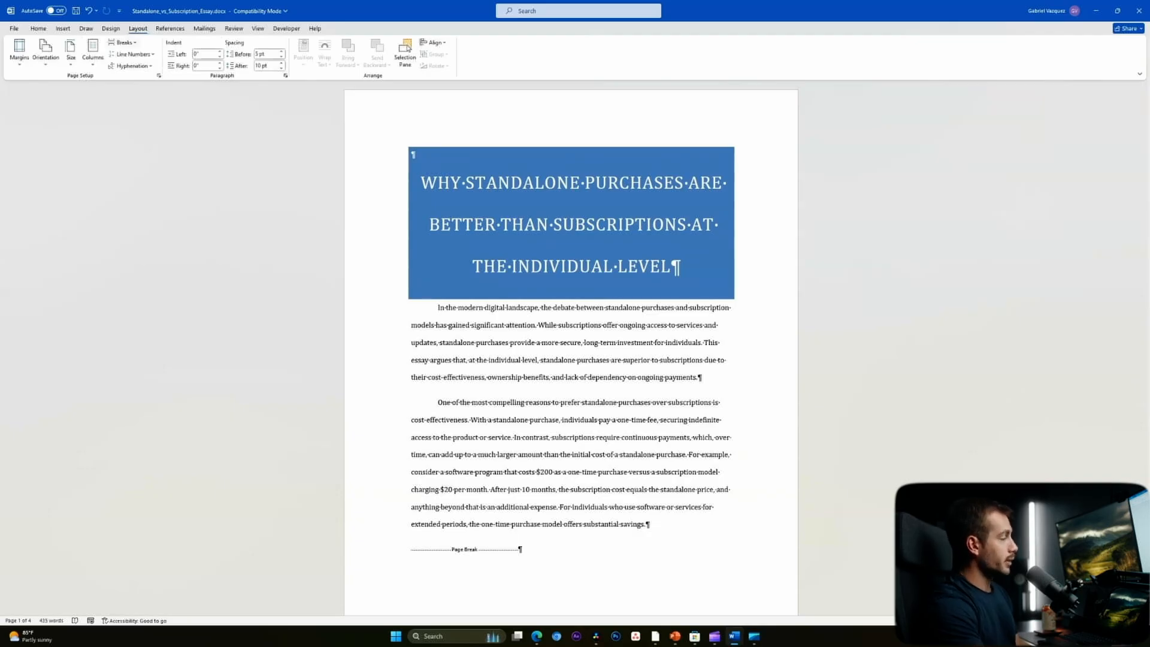
- Insert a Next Page section break after the title page
click(123, 43)
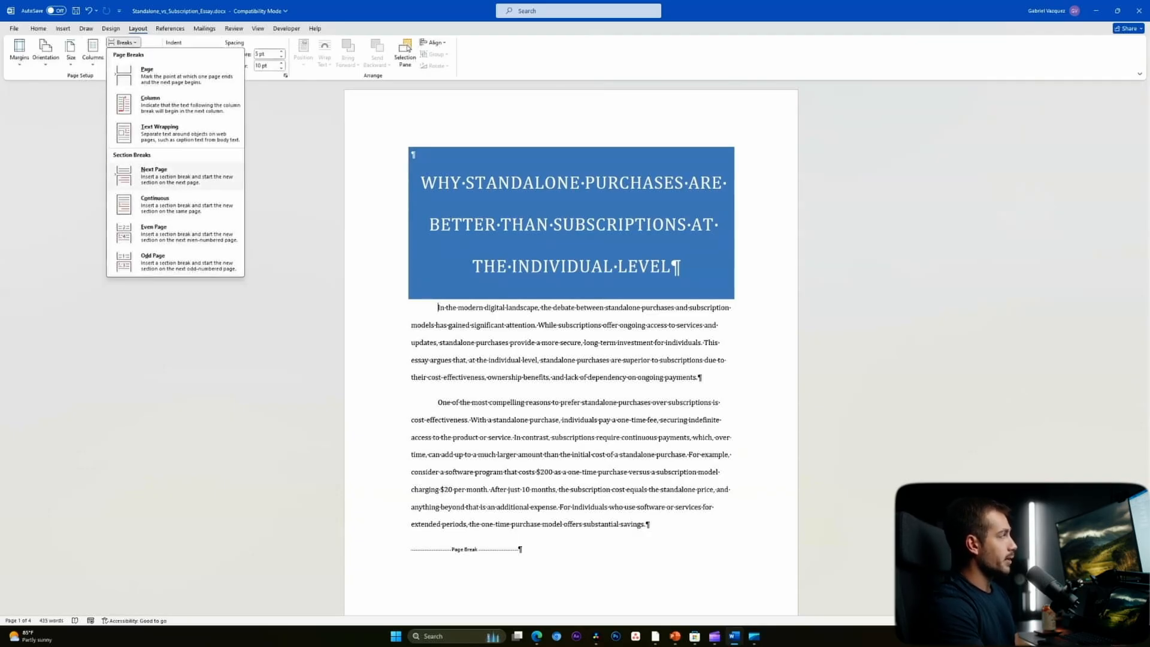
click(154, 174)
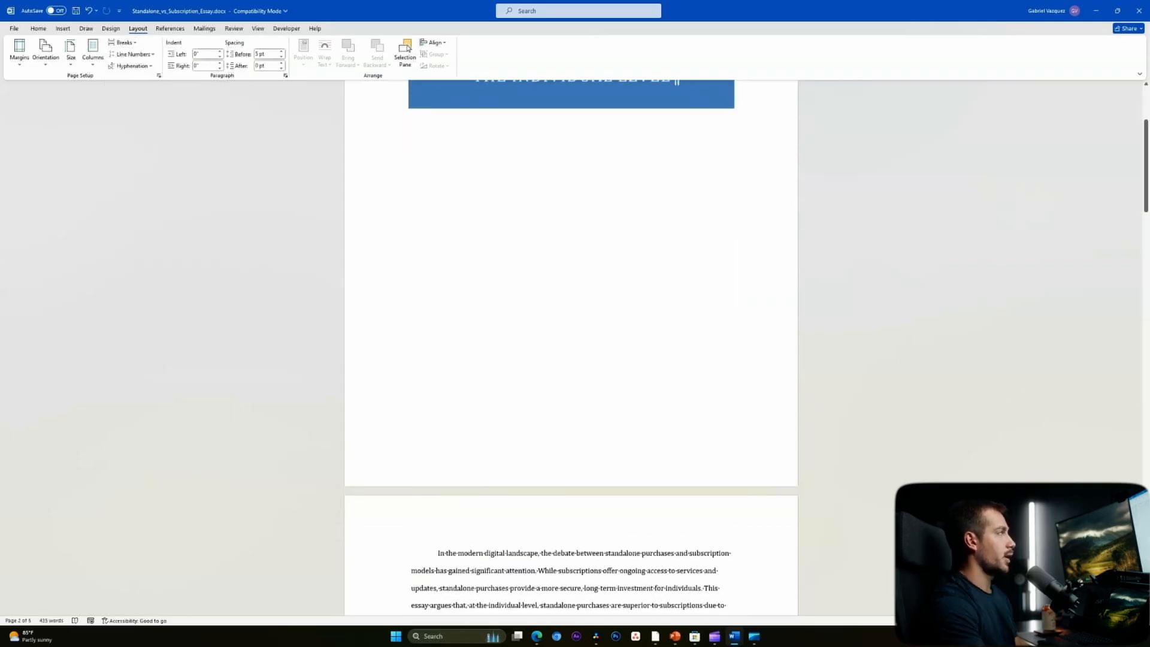
scroll(571, 299, down, 3)
- Open the body section's footer for editing and hide the formatting marks
double_click(412, 491)
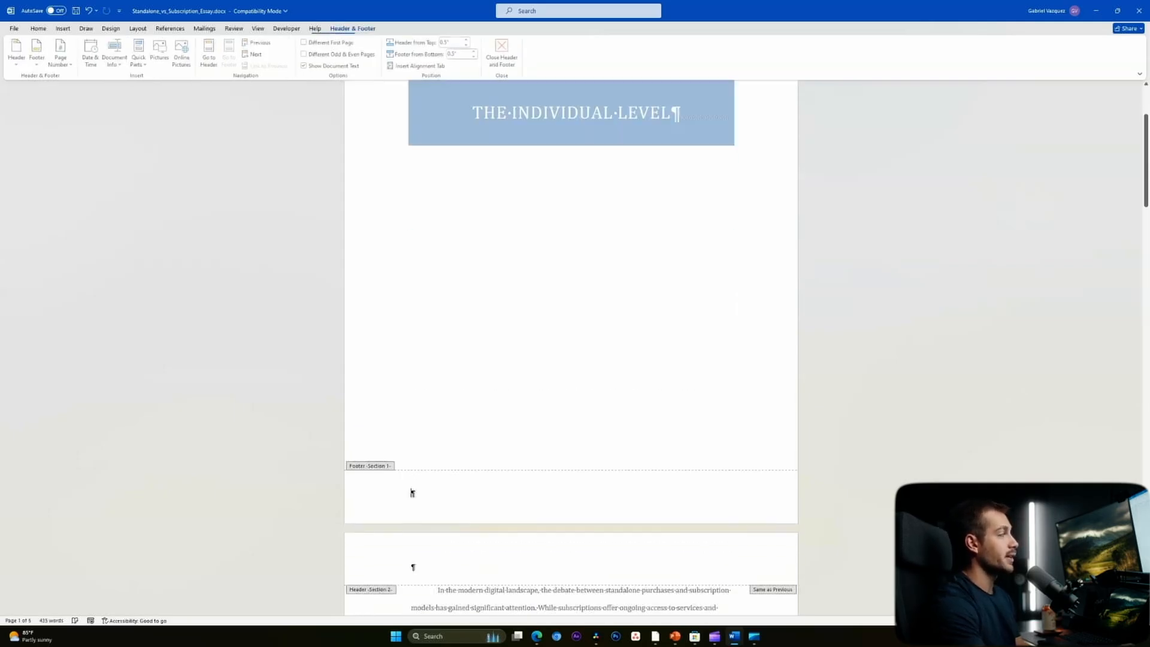
scroll(412, 493, up, 1)
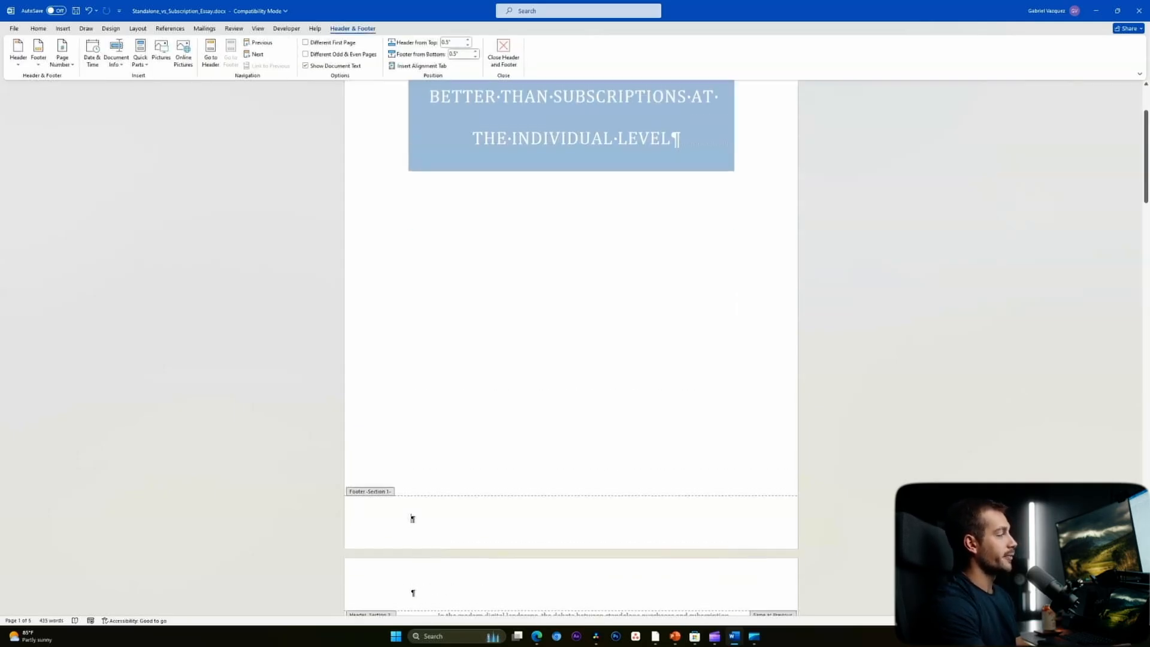
scroll(412, 519, up, 3)
scroll(412, 519, down, 3)
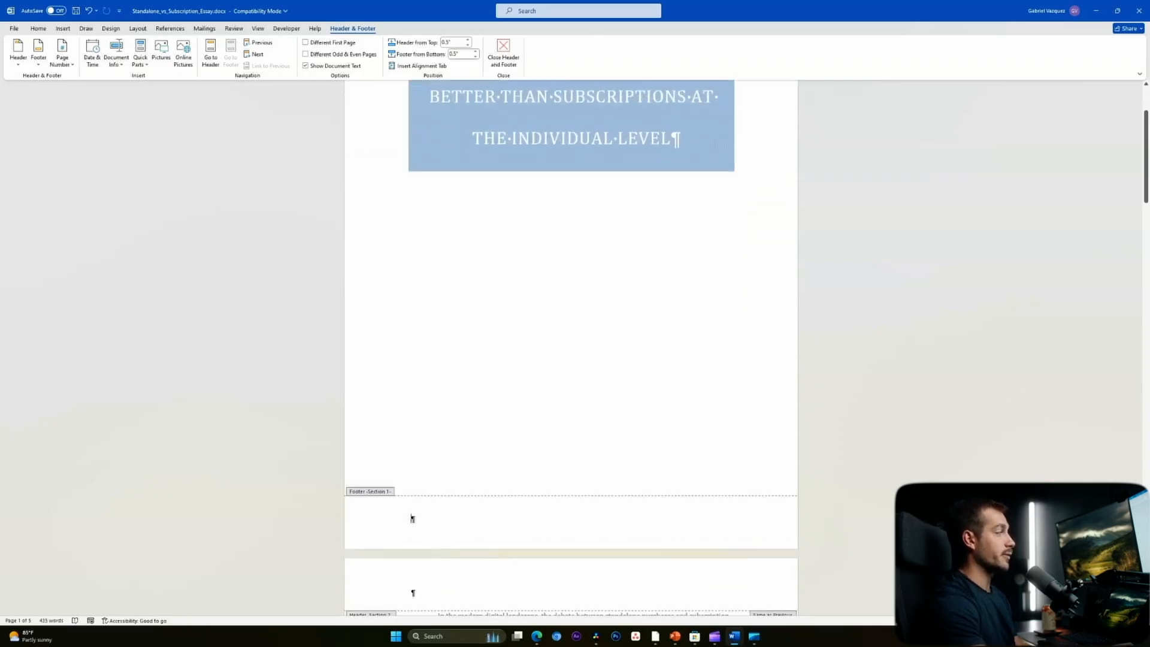
scroll(571, 347, down, 3)
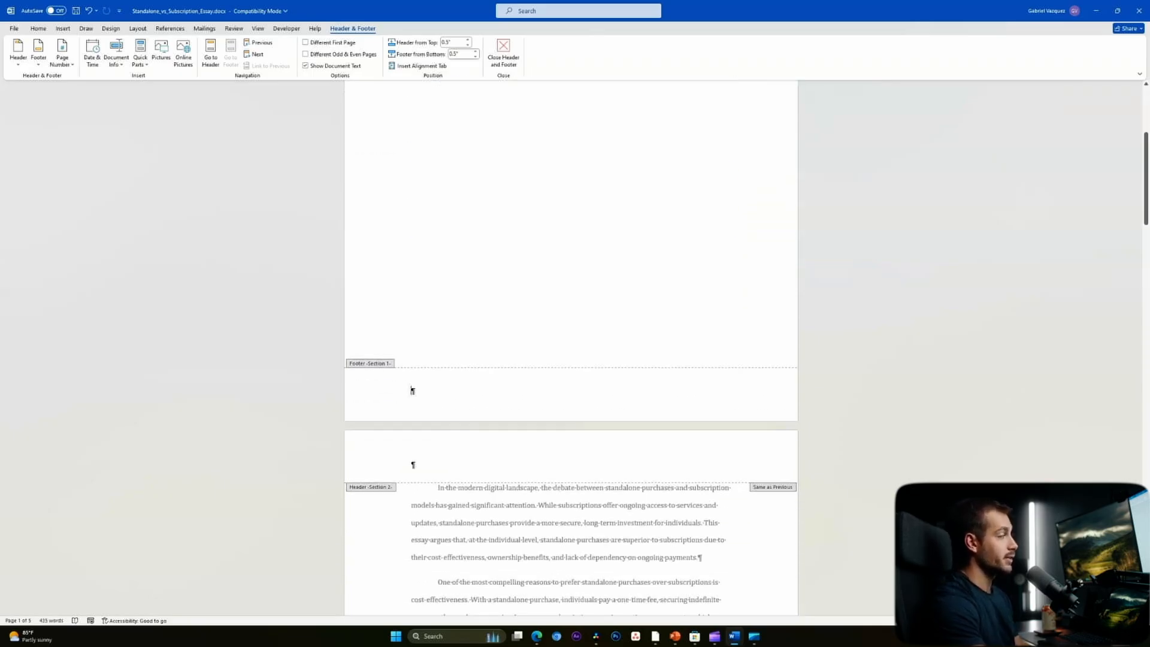
scroll(413, 390, down, 7)
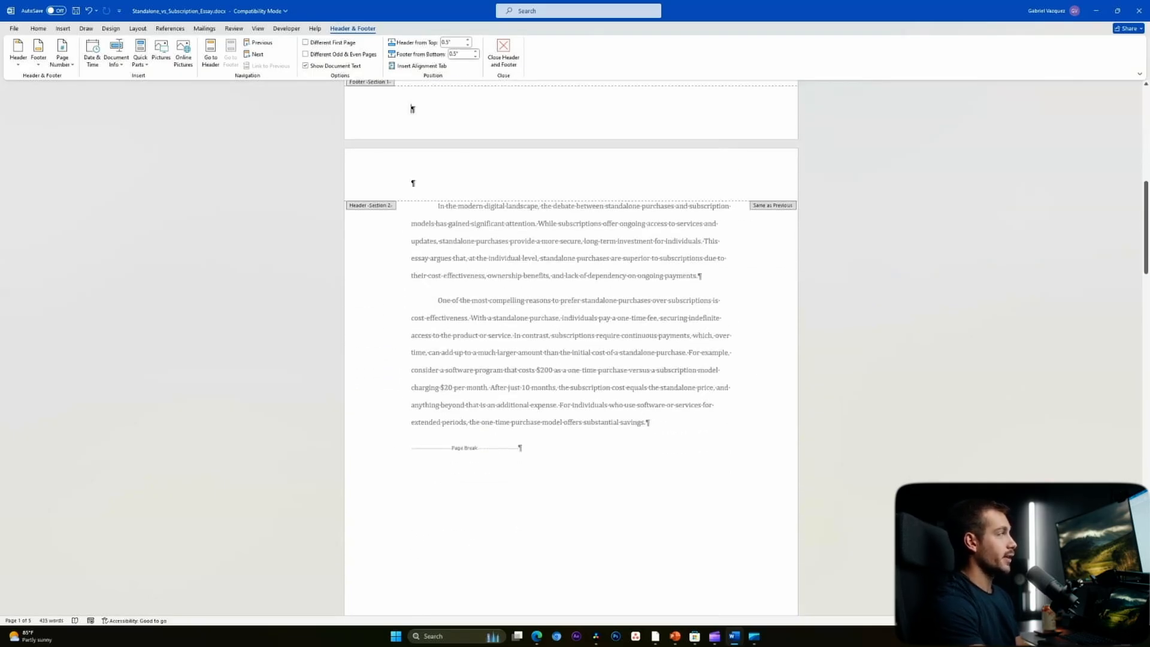
scroll(413, 110, down, 1)
scroll(572, 348, down, 2)
click(414, 552)
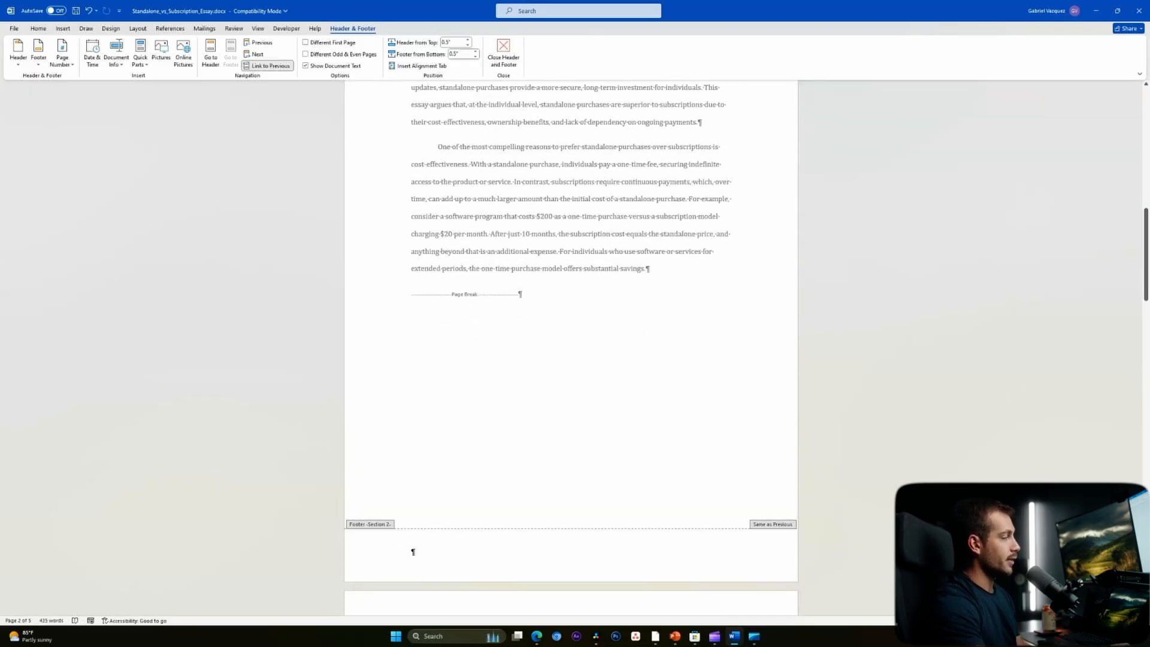
click(38, 29)
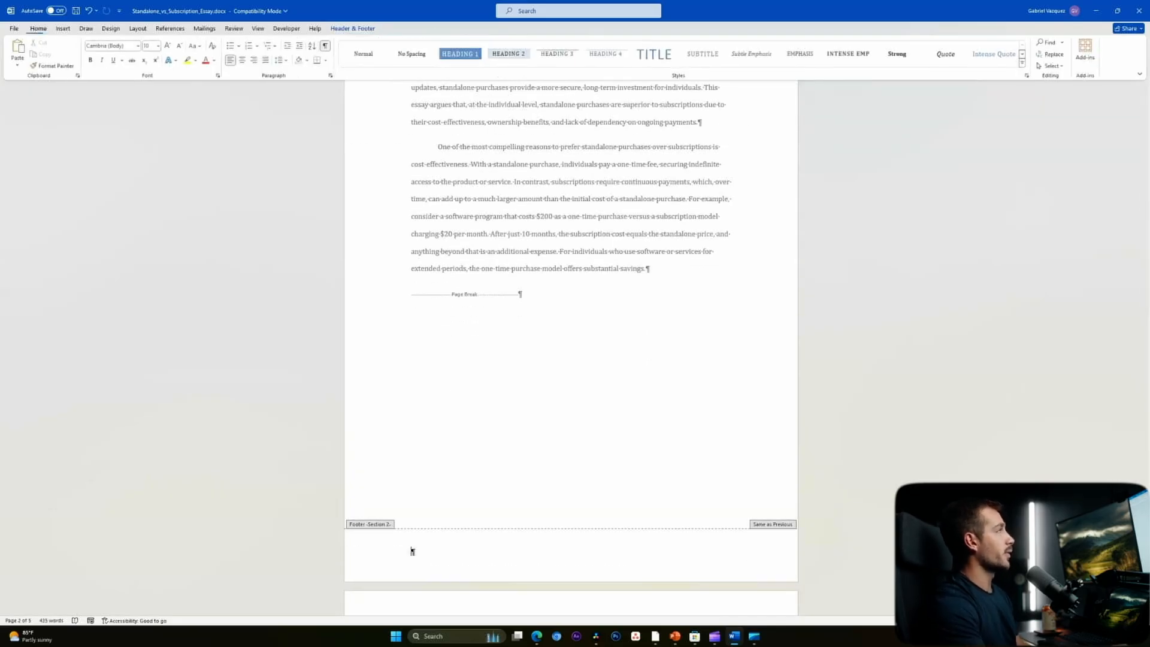
key(ctrl+shift+8)
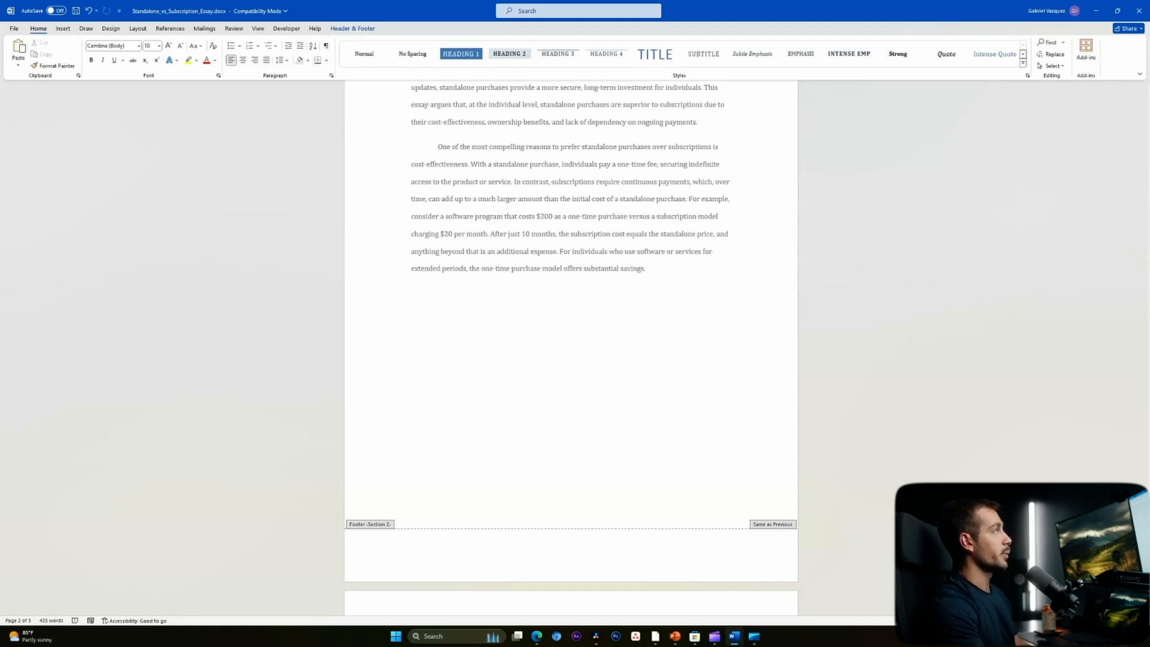
click(353, 29)
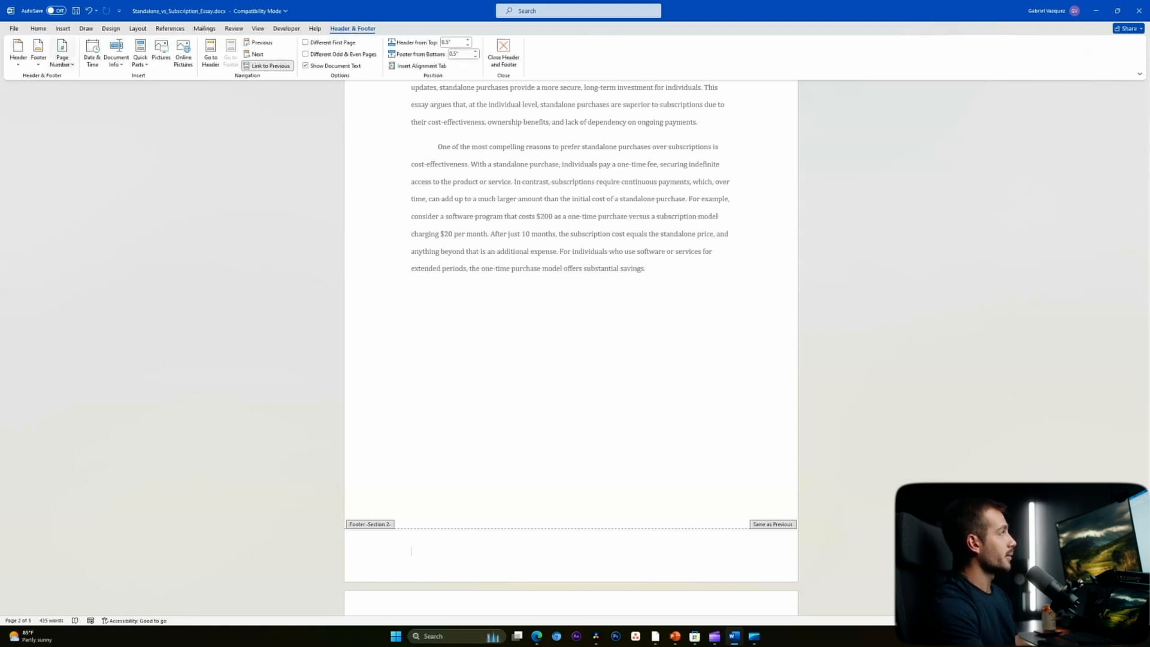
- Add a right-aligned bottom page number and unlink the body footer from the title page
click(63, 55)
mouse_move(90, 90)
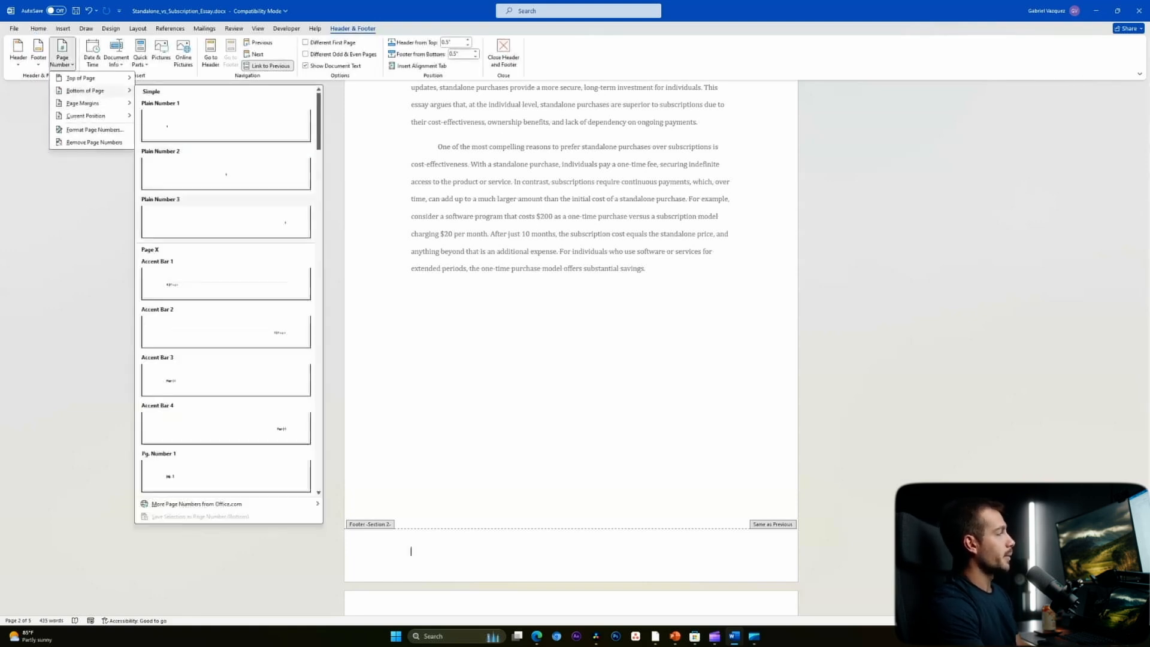
scroll(252, 341, down, 2)
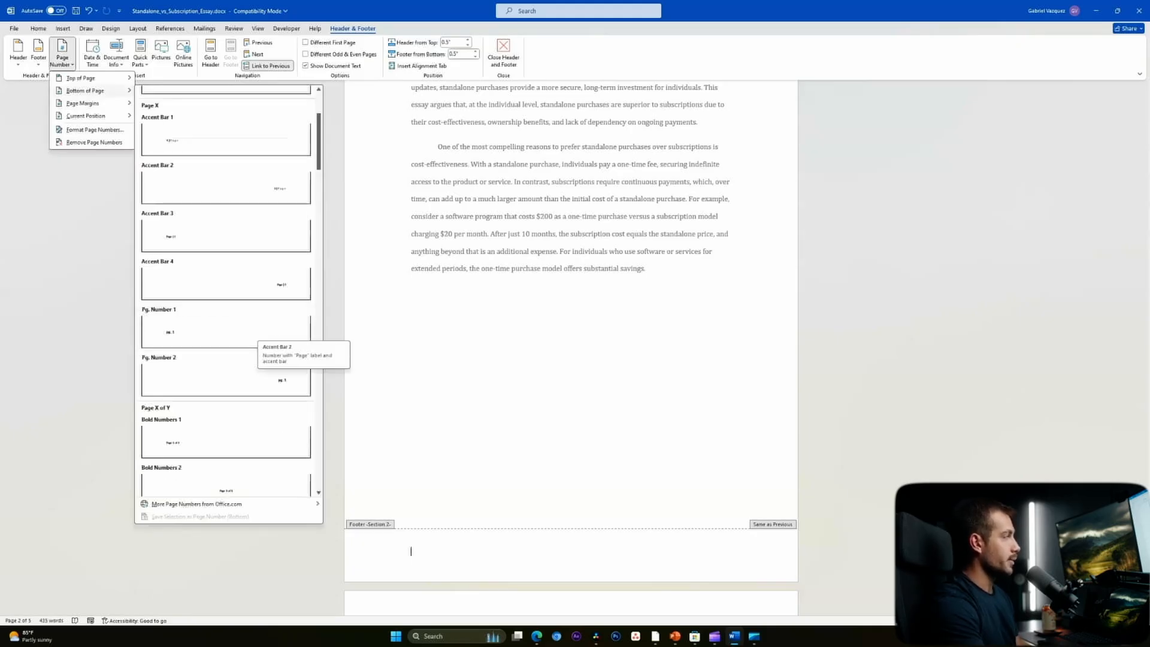
click(226, 281)
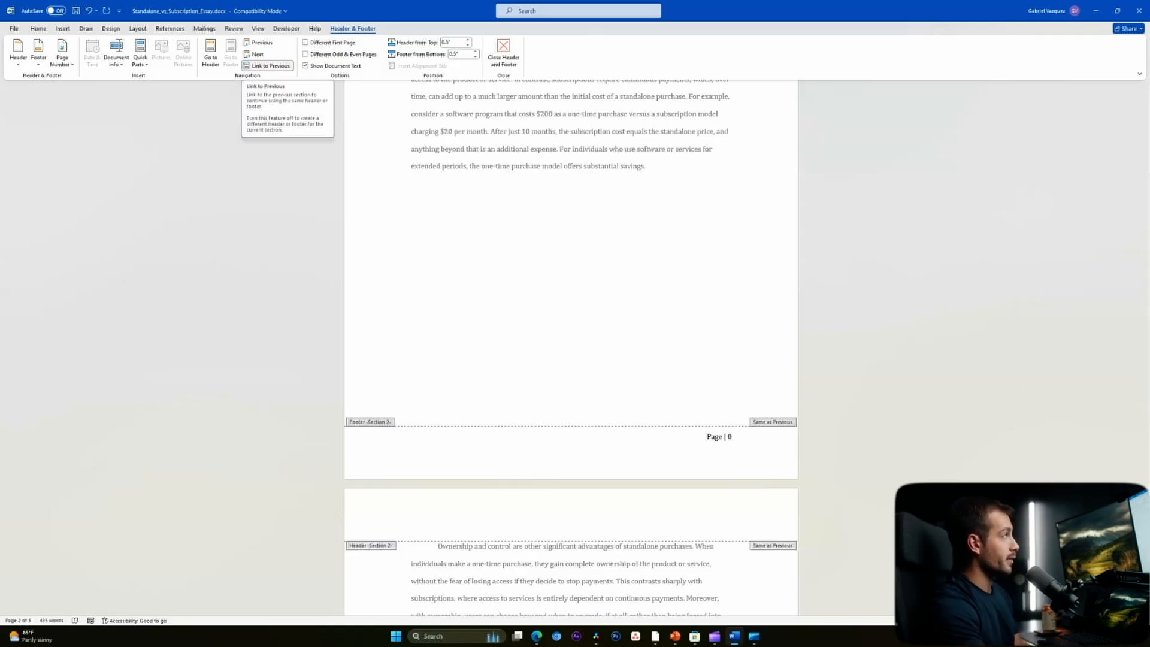
click(268, 65)
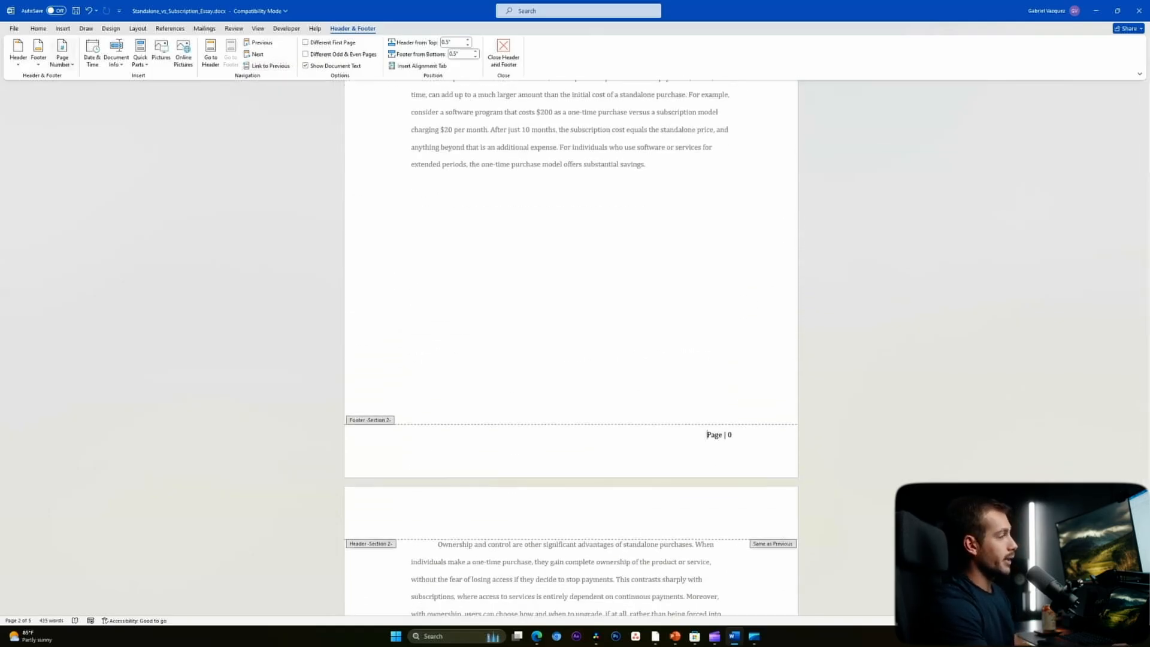
- Format the body page numbers to start at 1
click(63, 57)
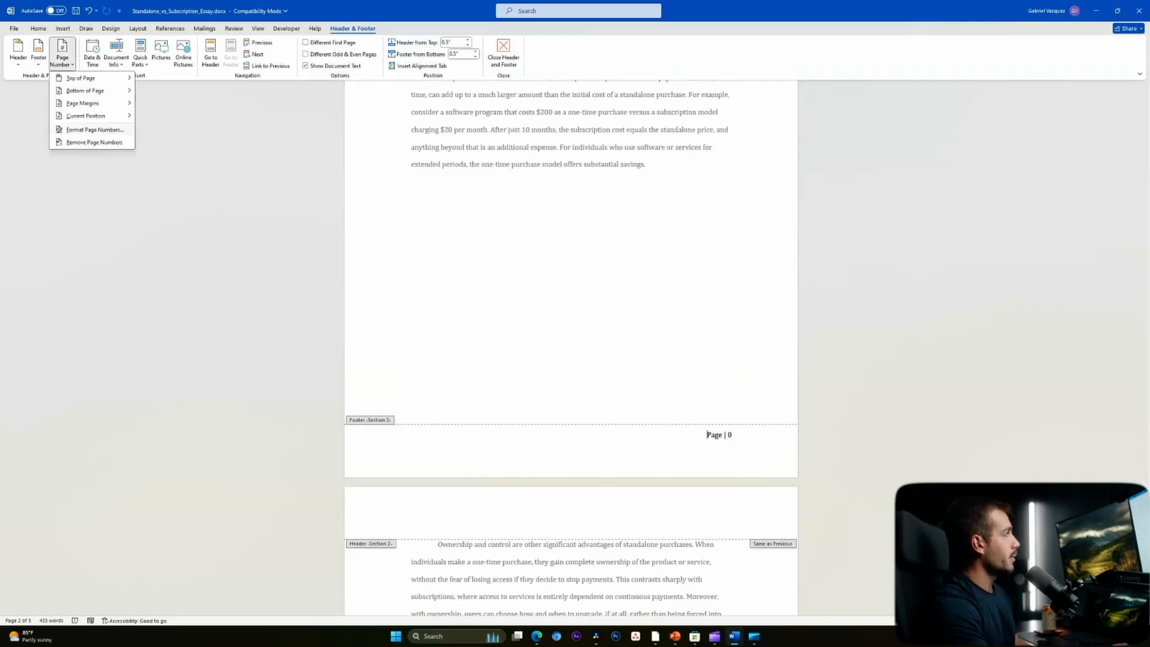
click(95, 130)
click(580, 339)
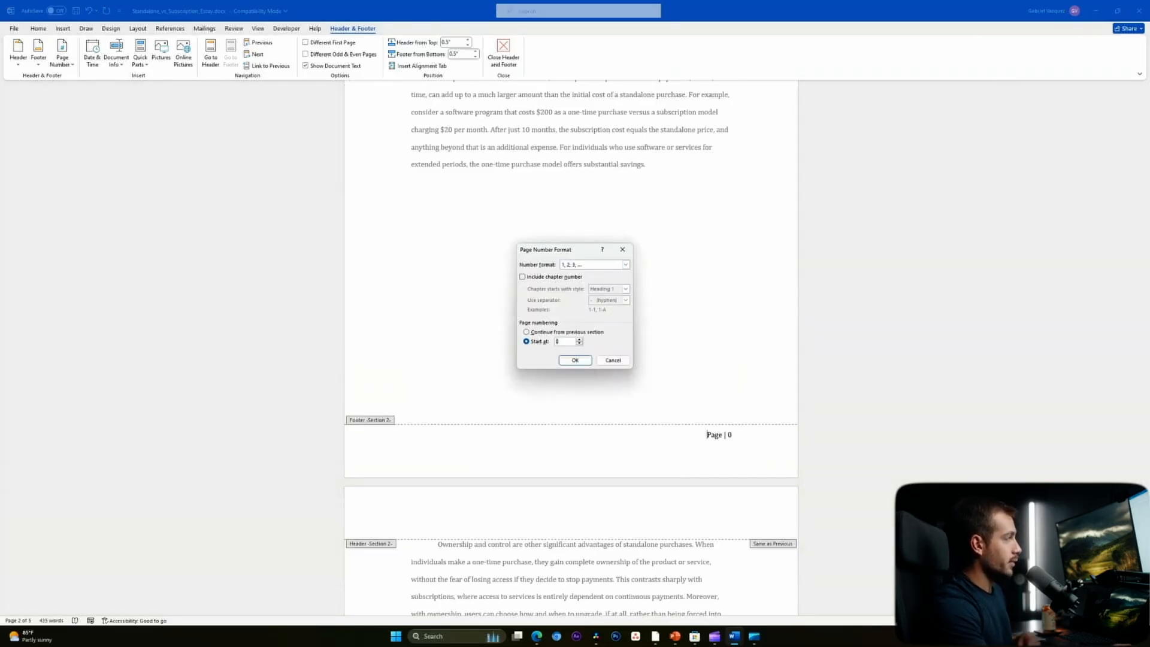
click(575, 360)
- Remove the page number from the title page footer, leaving it blank
scroll(599, 371, up, 10)
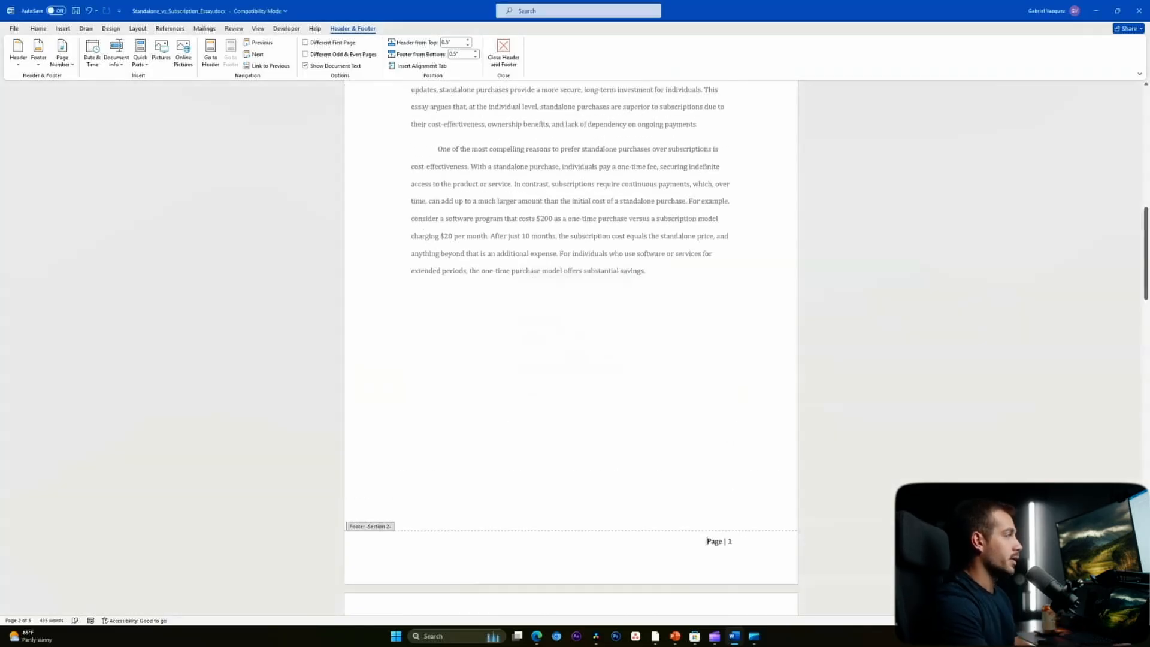
drag(708, 427, 752, 436)
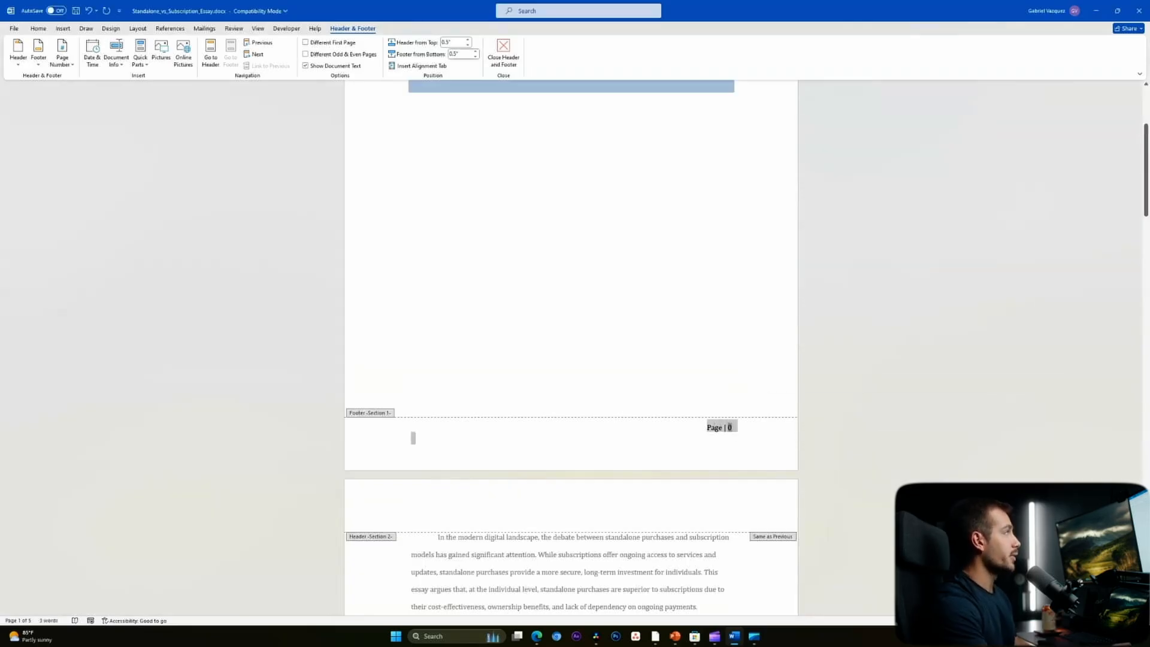
click(62, 60)
click(412, 438)
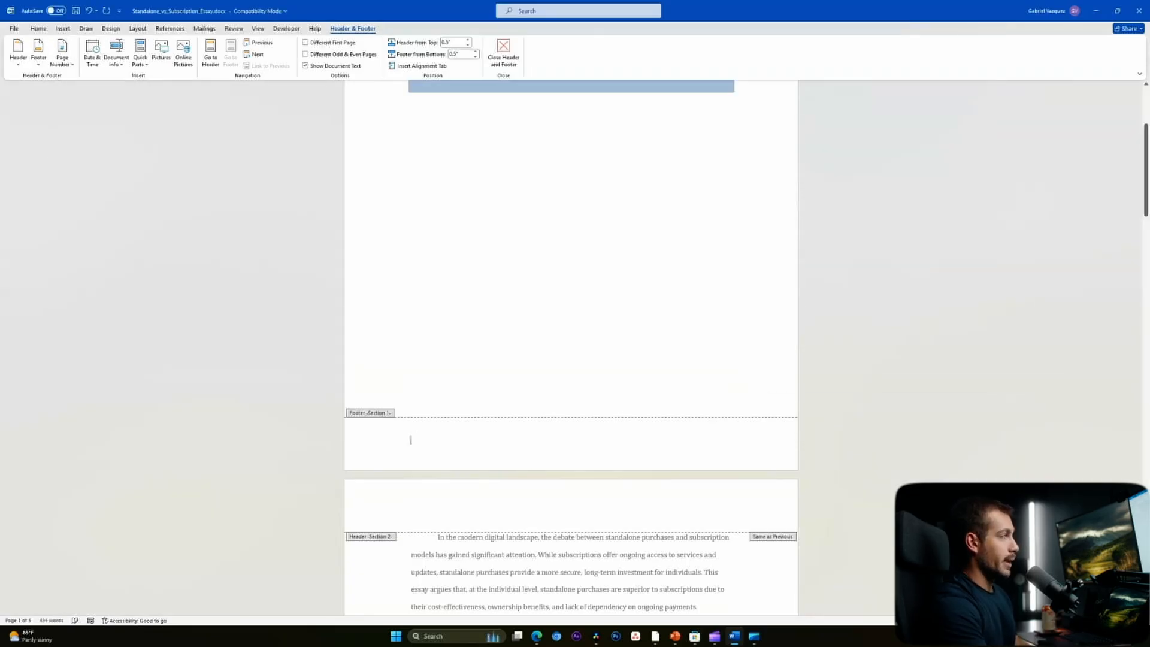
scroll(413, 438, down, 9)
scroll(569, 359, down, 2)
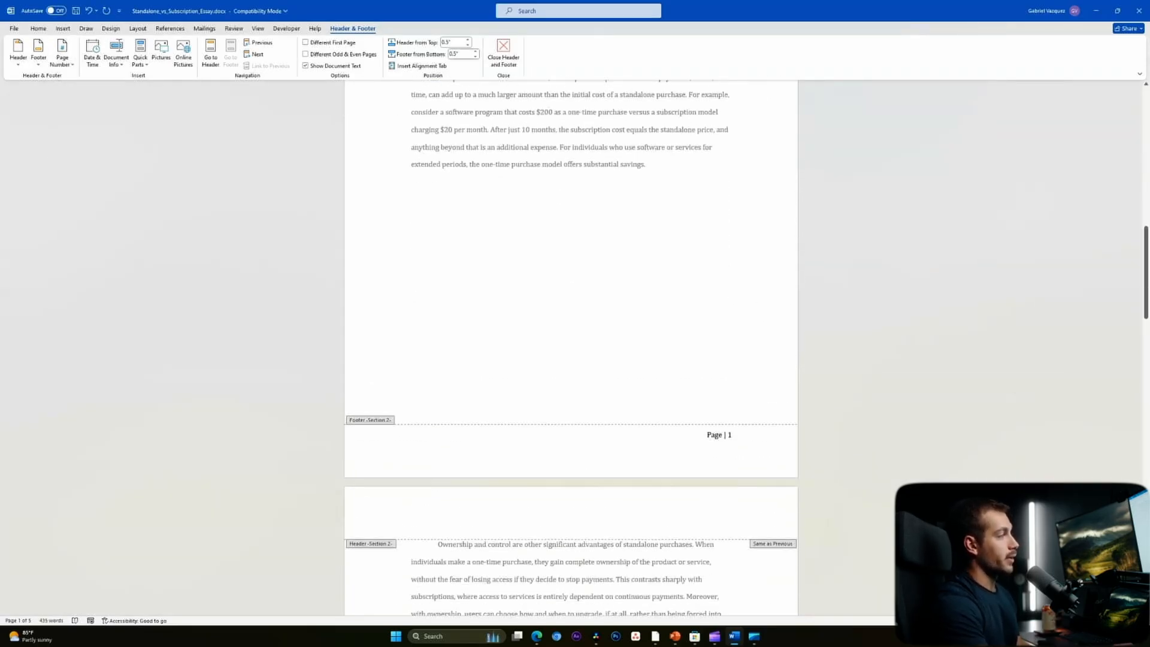
scroll(569, 336, up, 12)
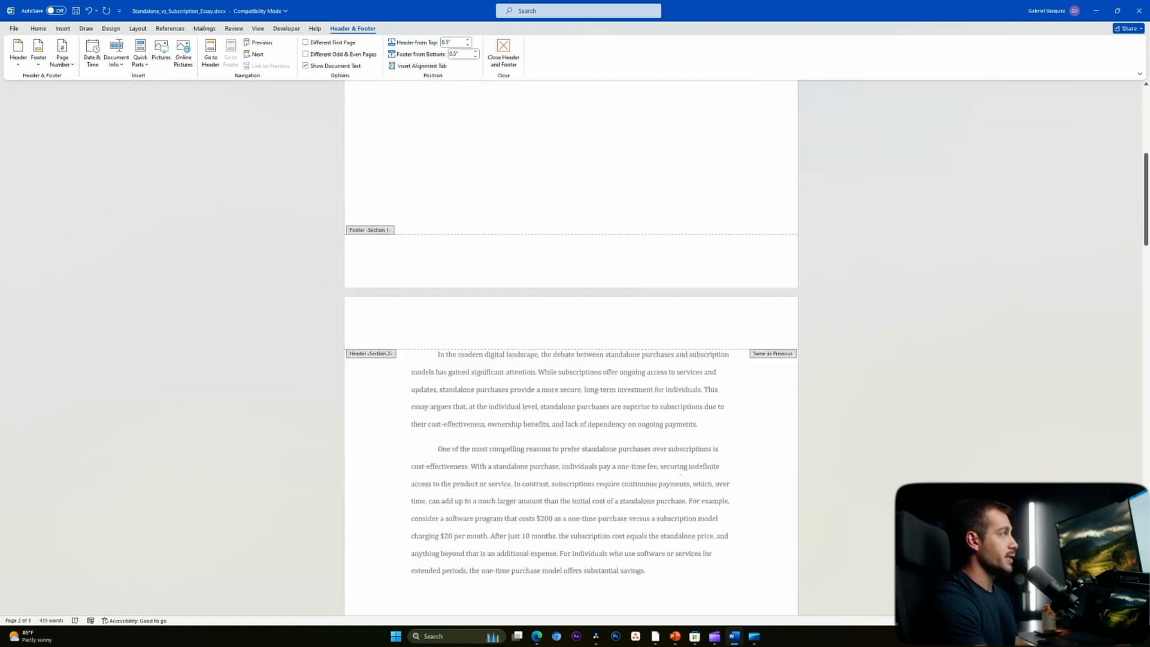
scroll(569, 359, down, 3)
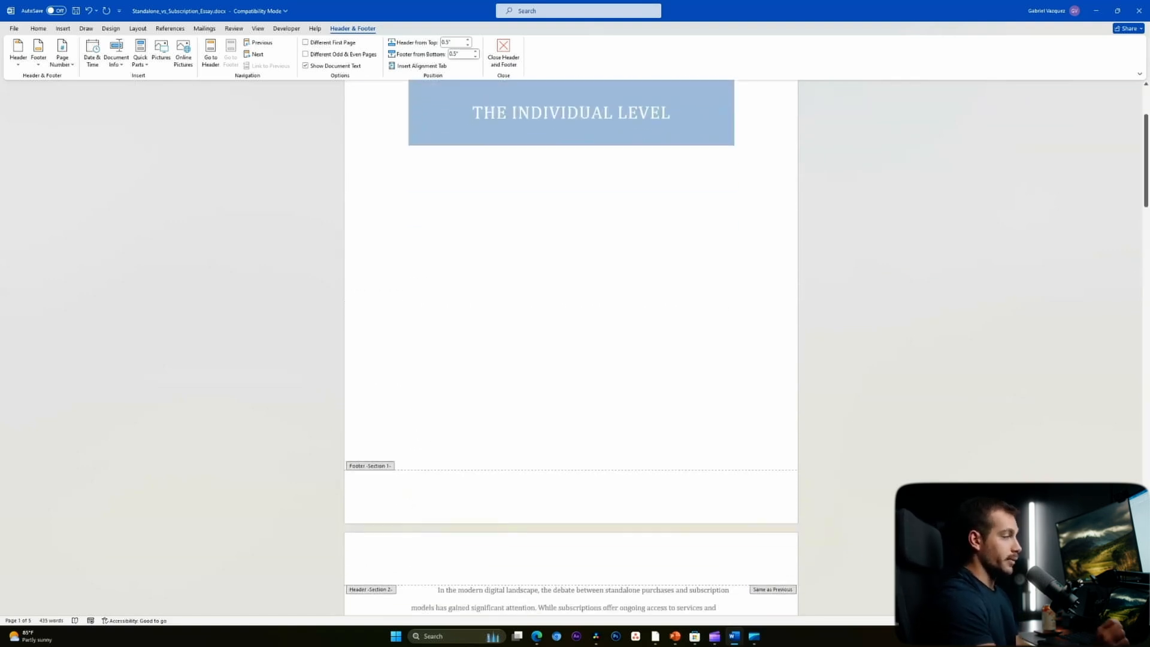
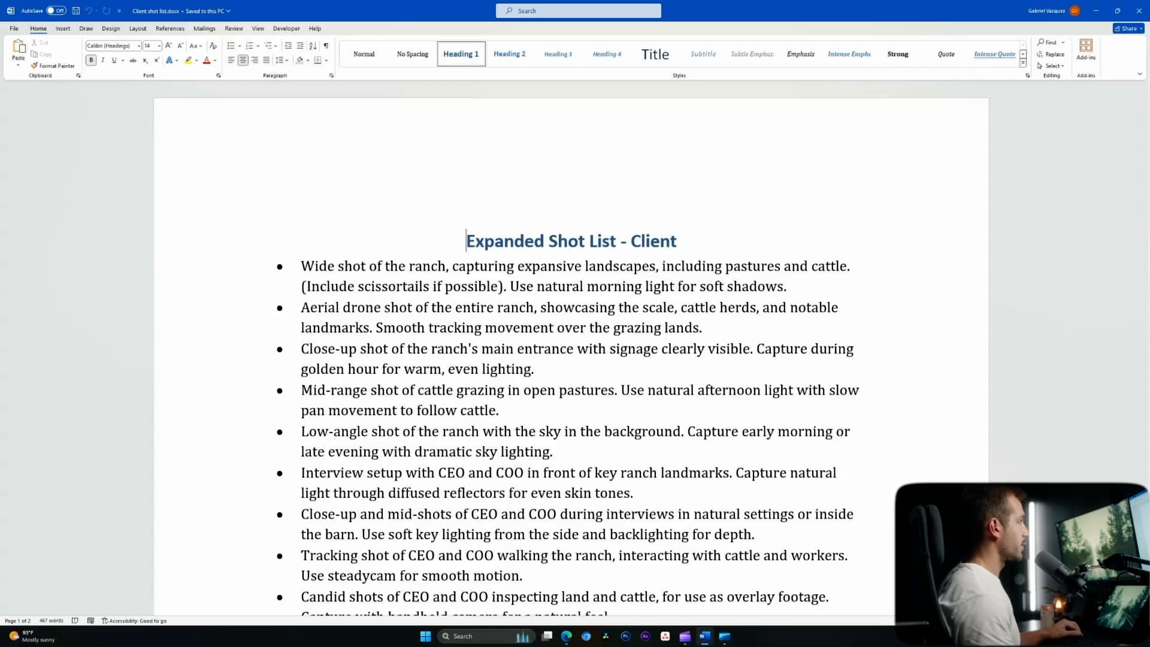
- Open the File backstage for the Client shot list document
key(alt+f)
- Set Client shot list to Always Open Read-Only and save it
key(i)
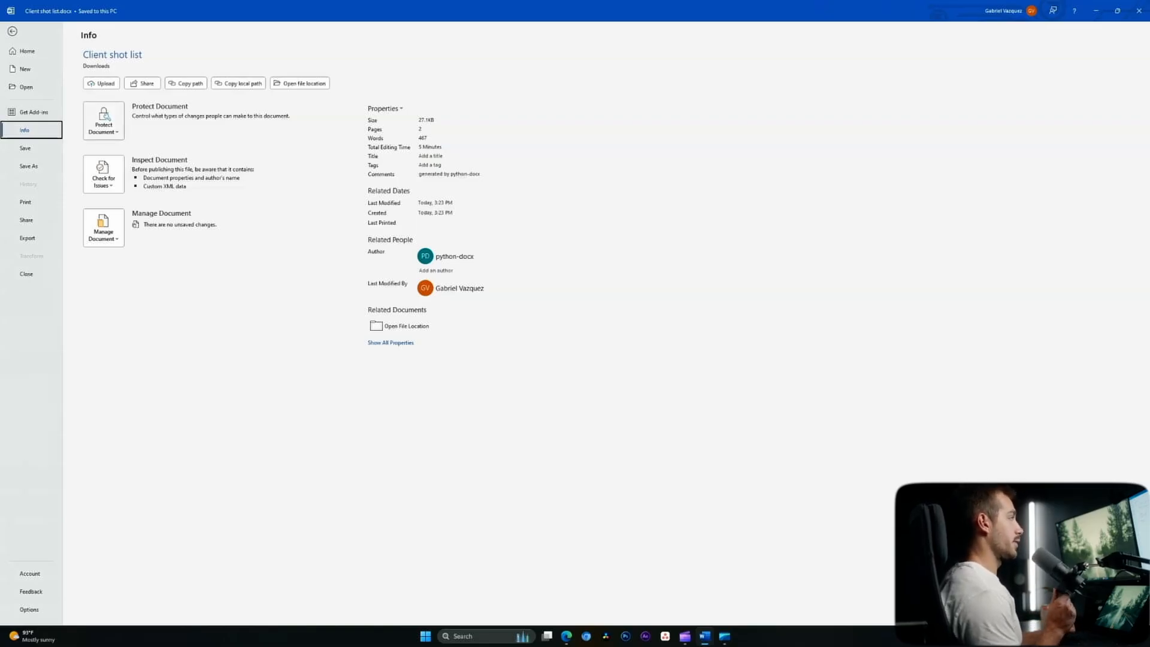
click(103, 121)
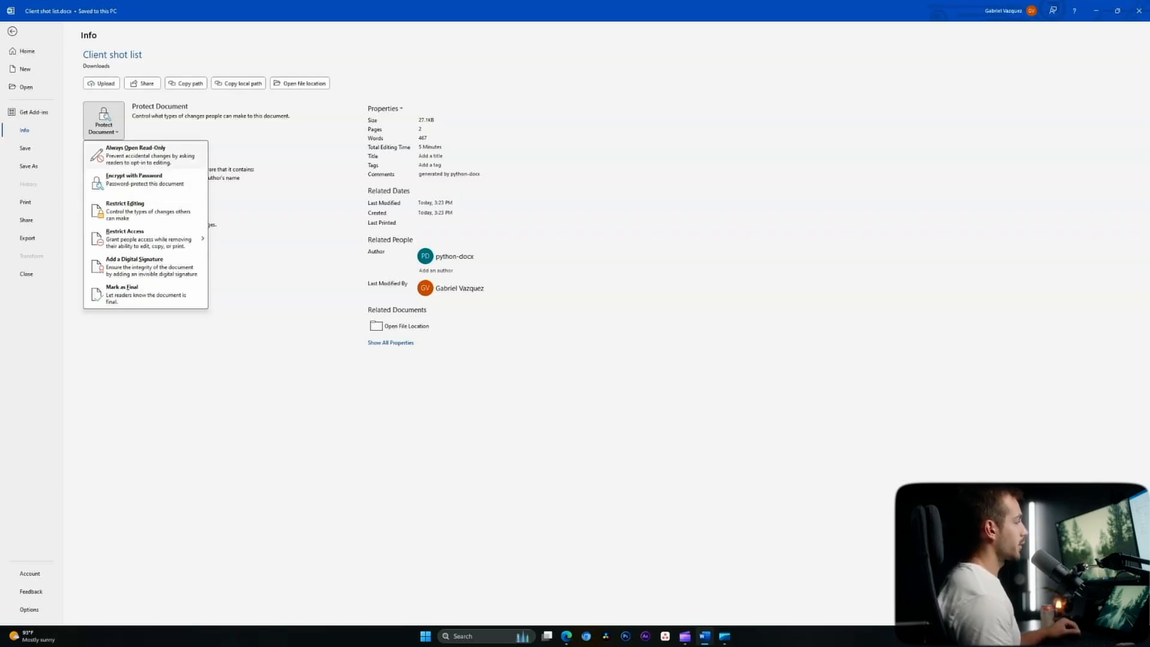
click(135, 155)
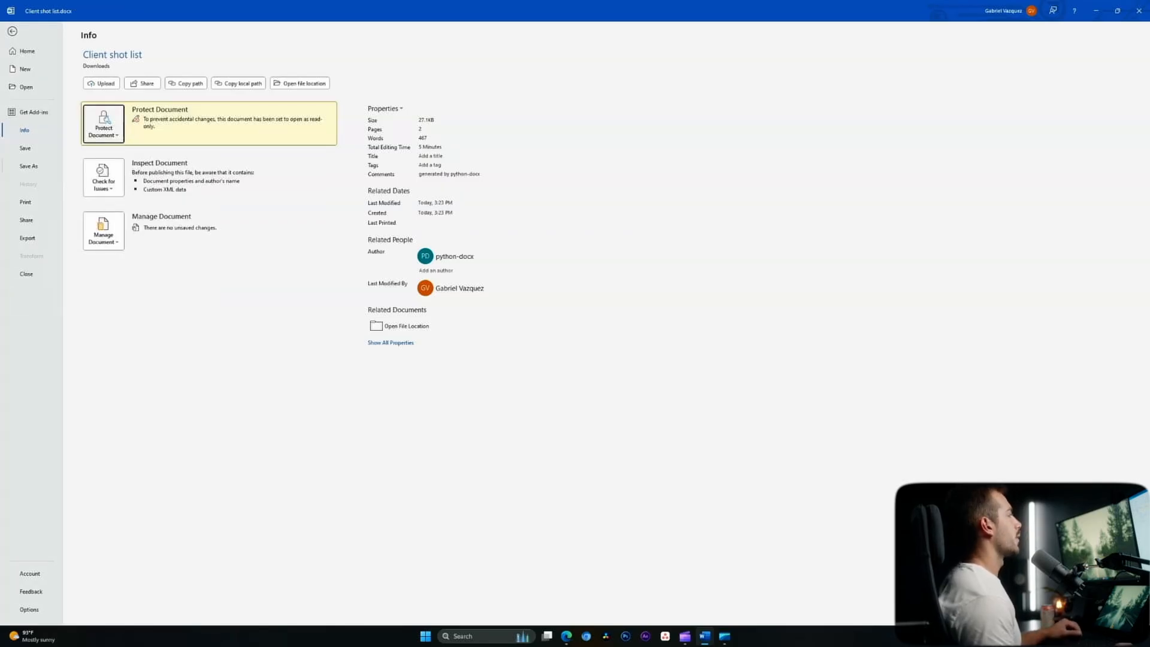
click(25, 148)
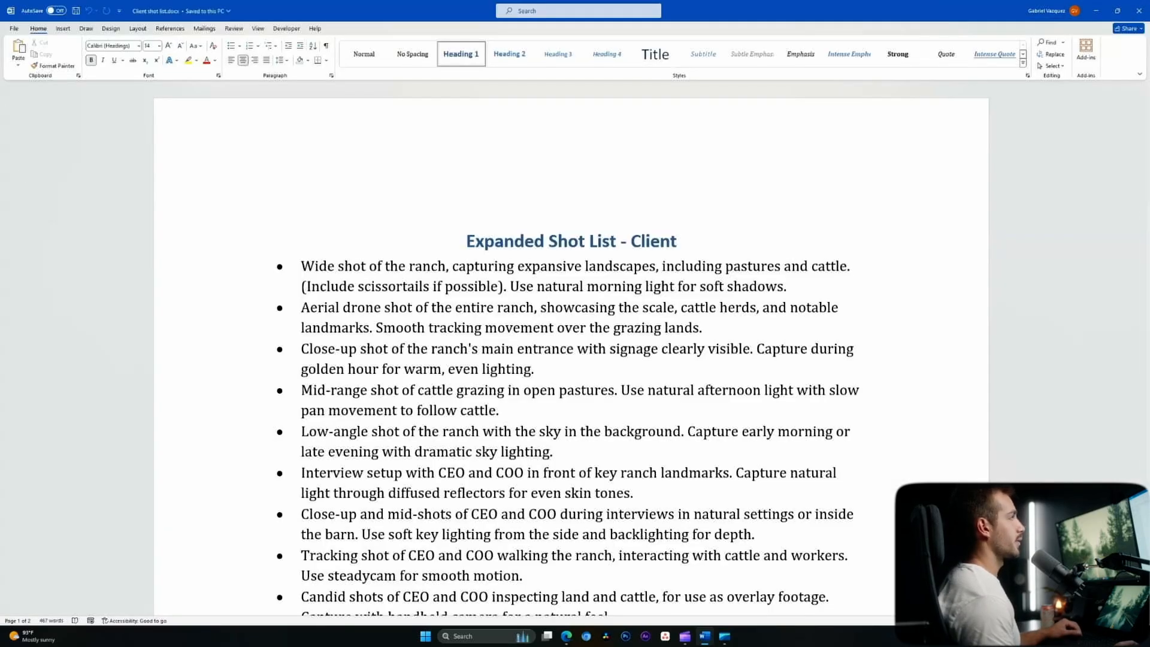
- Close Word, reopen Client shot list from Downloads for editing, and return to Info
click(1139, 10)
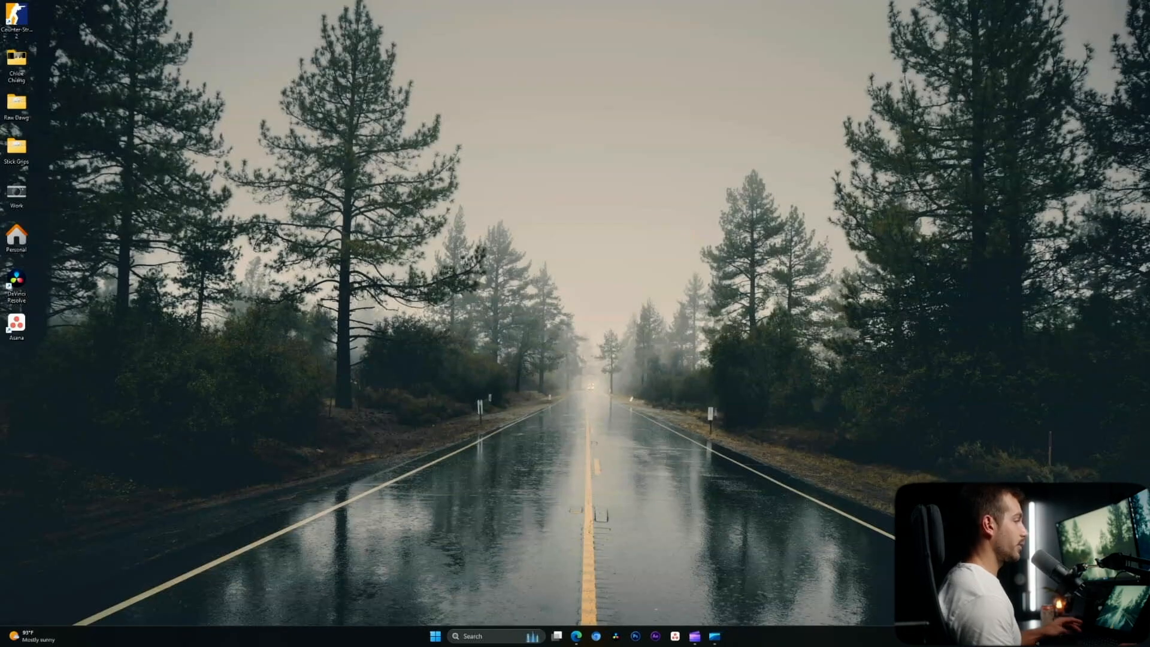
key(super+e)
click(470, 401)
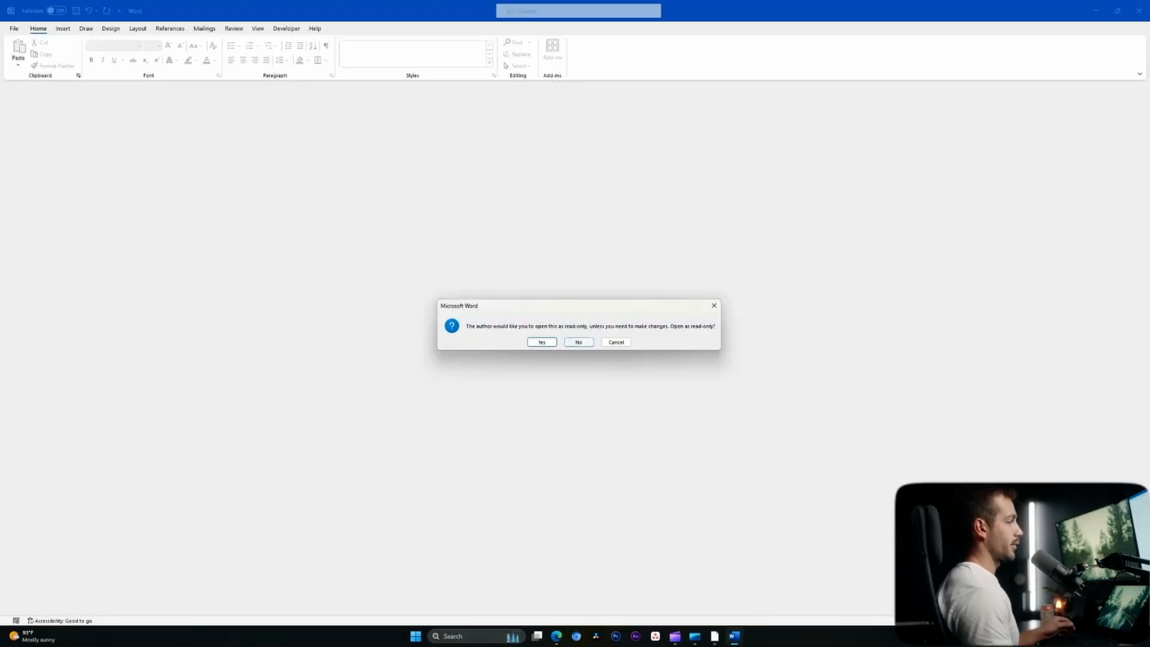
click(579, 342)
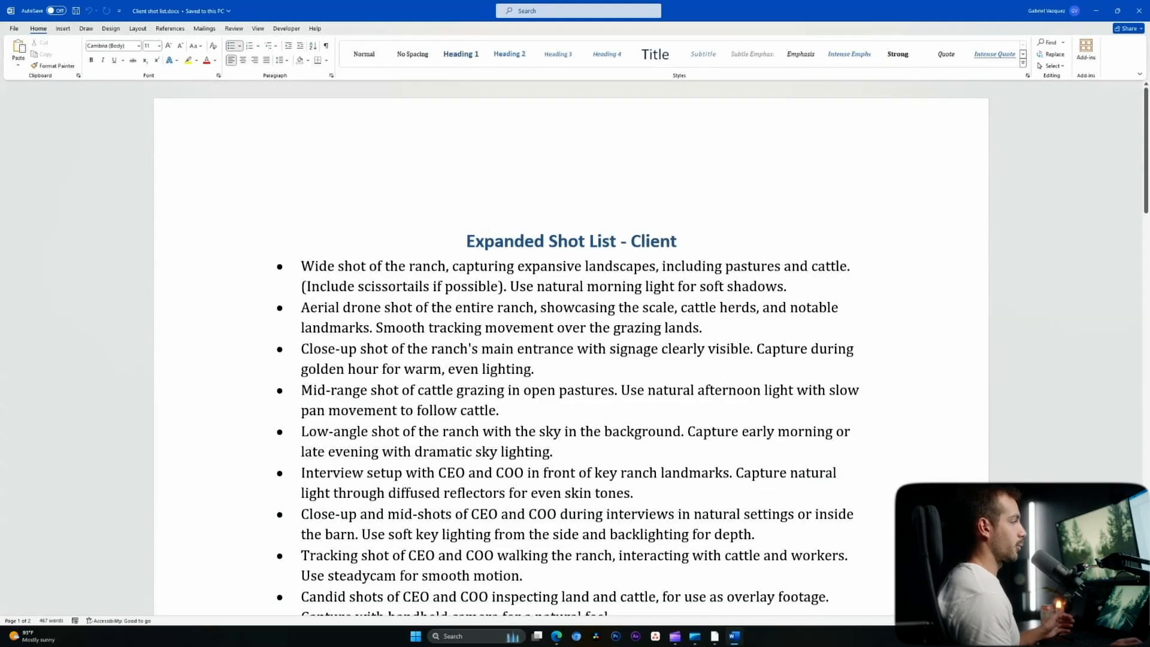
click(14, 29)
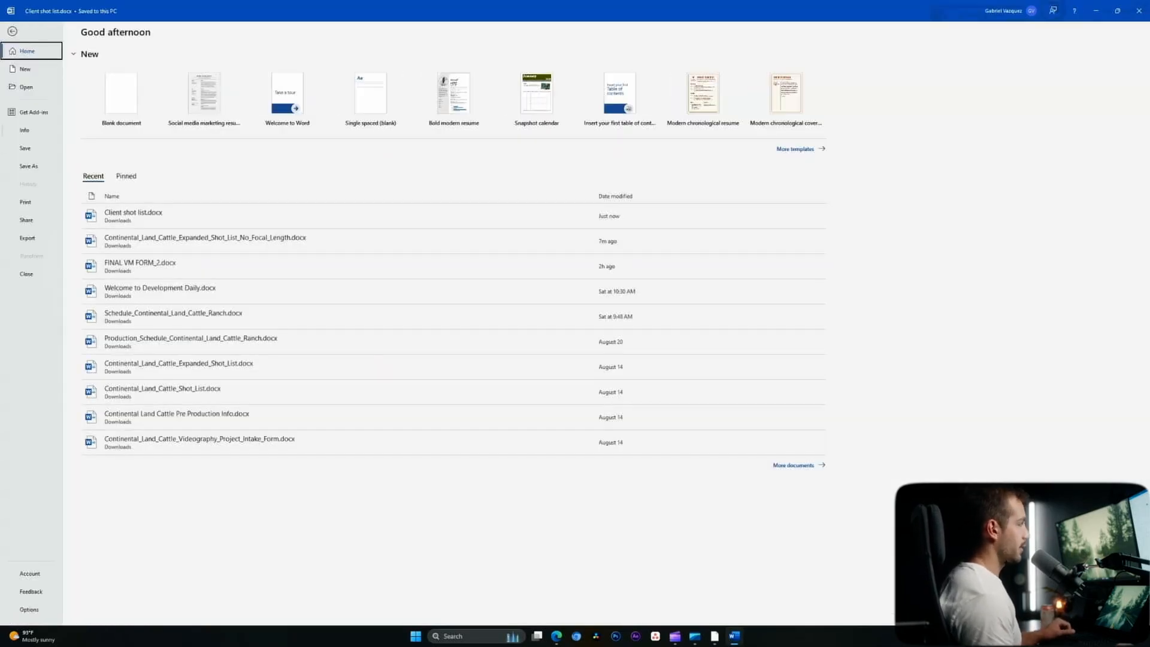
click(24, 130)
- Restrict editing so only tracked changes are allowed in the document
click(103, 123)
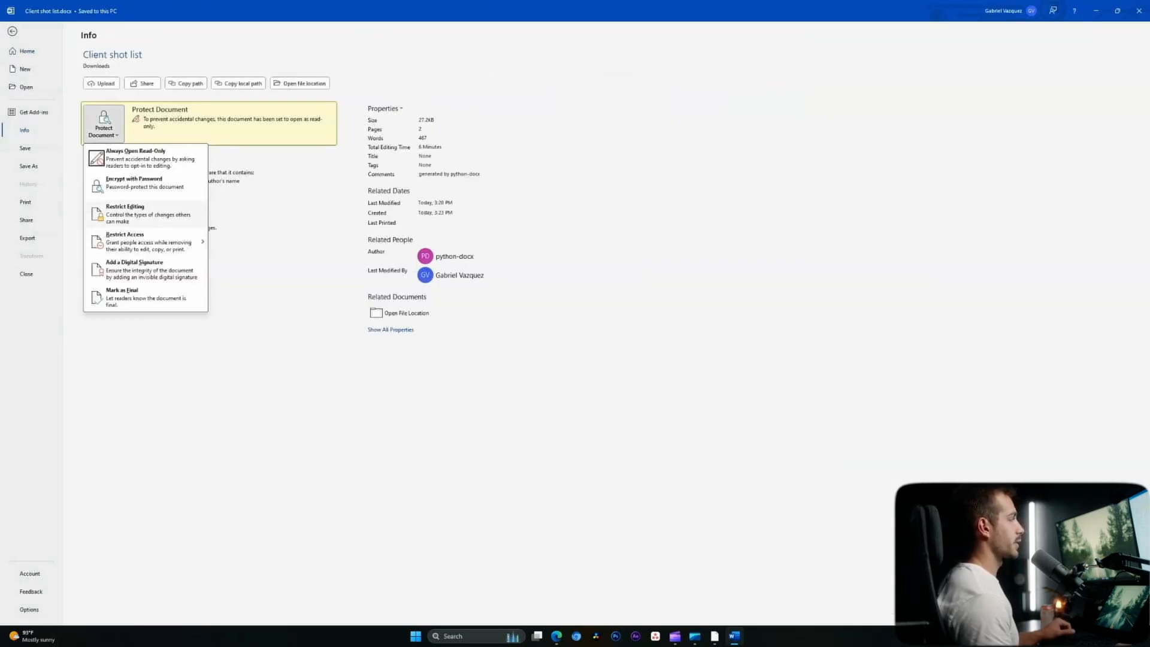
click(144, 214)
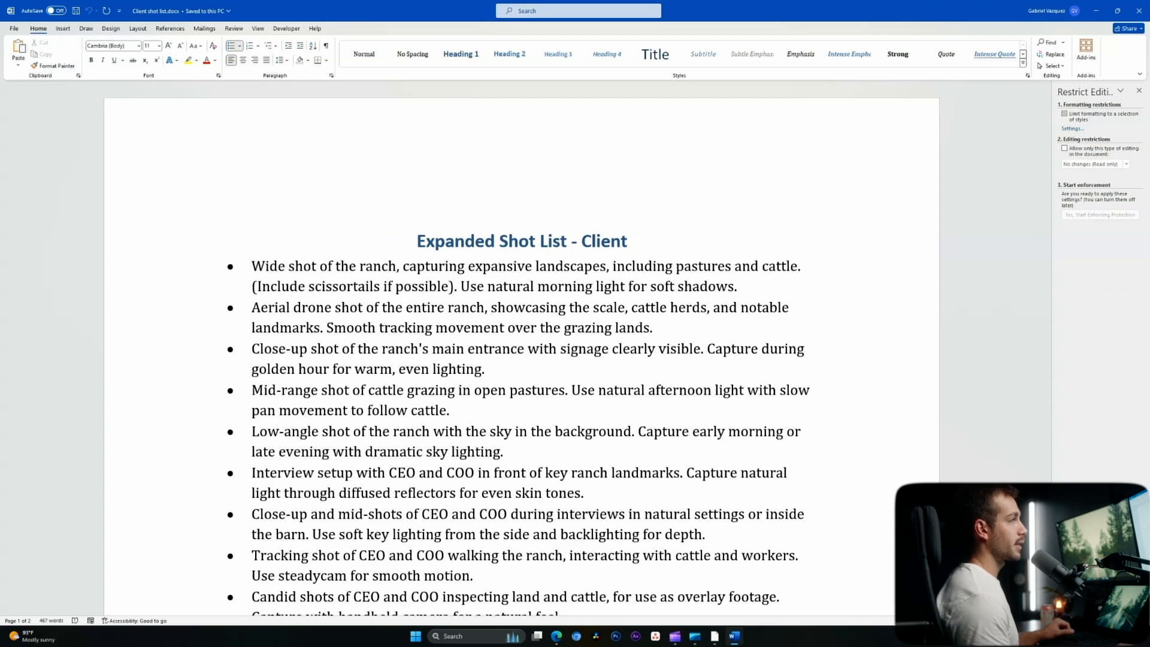
click(1072, 129)
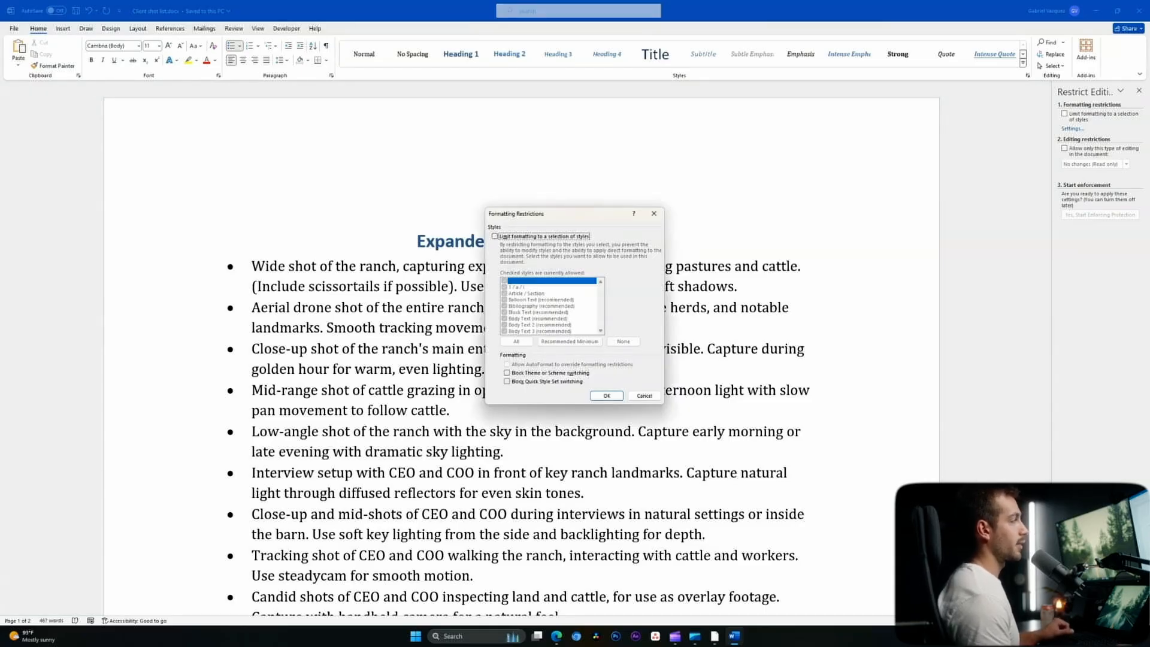
click(644, 396)
click(1065, 148)
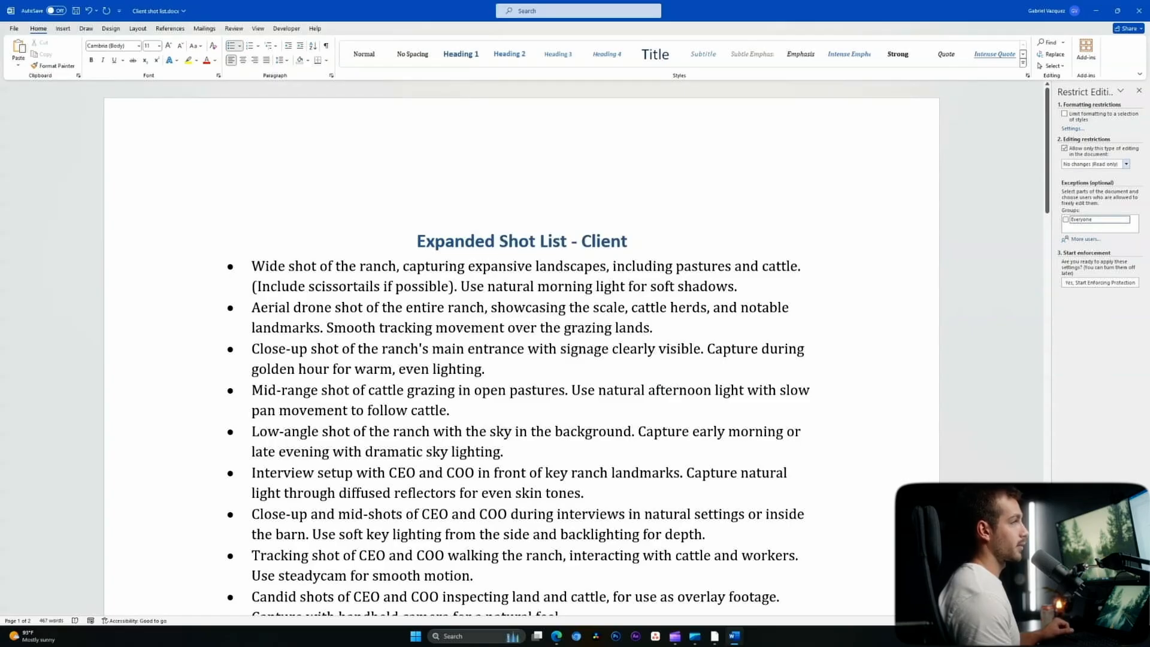
click(1127, 163)
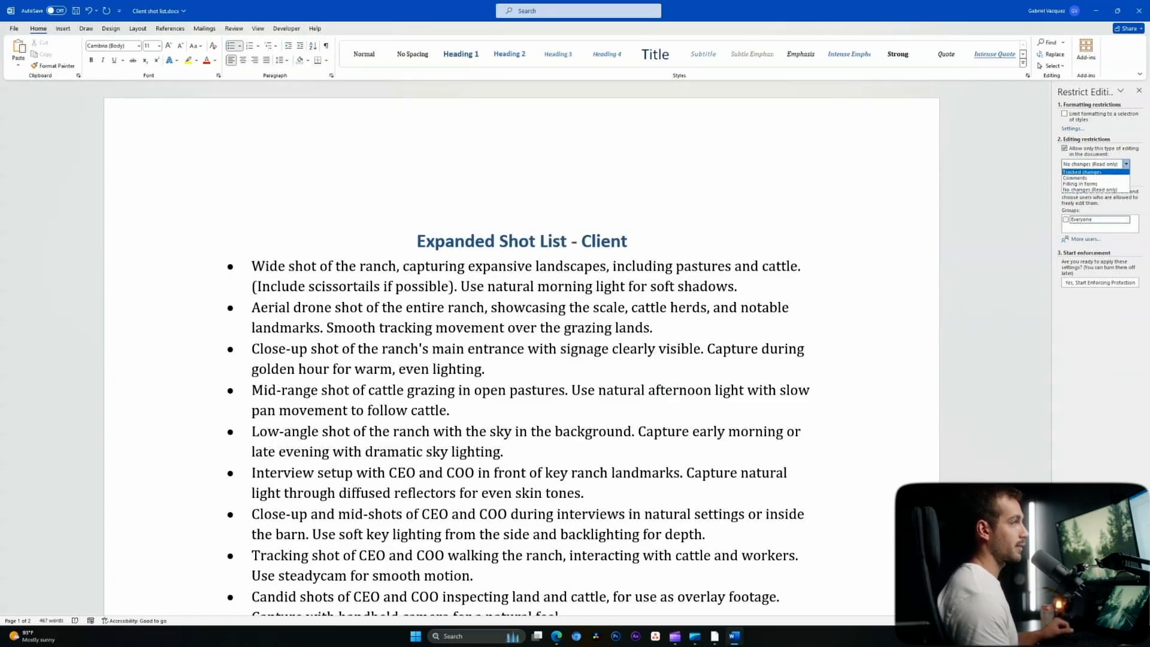
click(1082, 172)
- Return to the Info page's Protect Document options
click(14, 29)
click(25, 130)
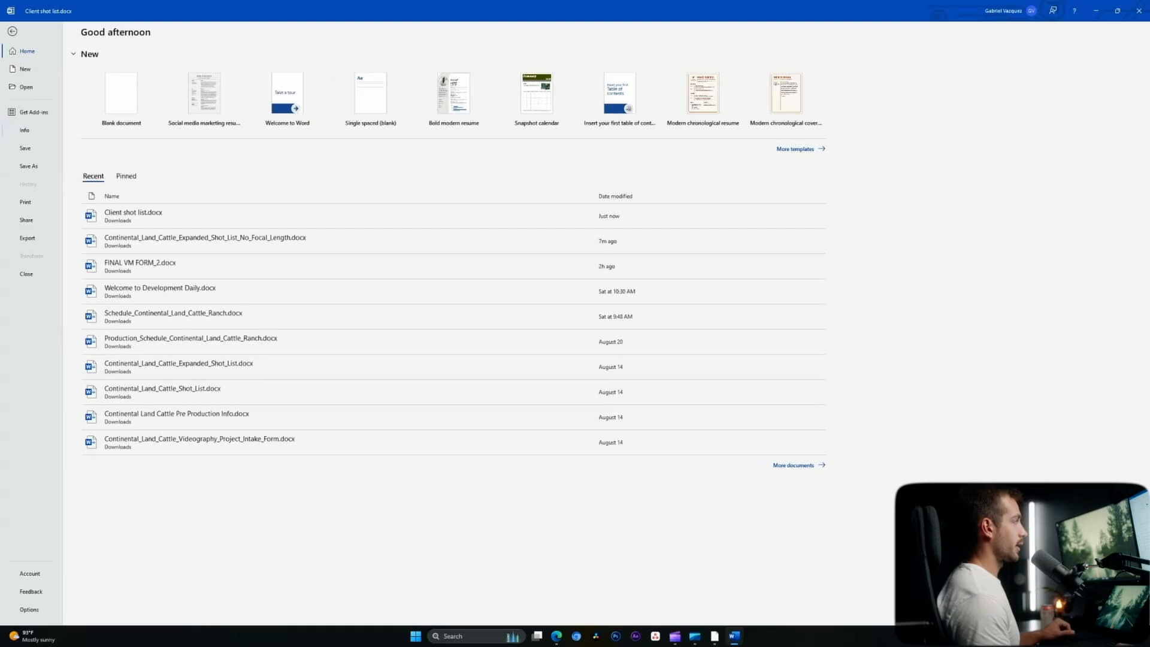
click(104, 123)
- Encrypt the document with a password, entering and confirming it, then return to the document
mouse_move(147, 241)
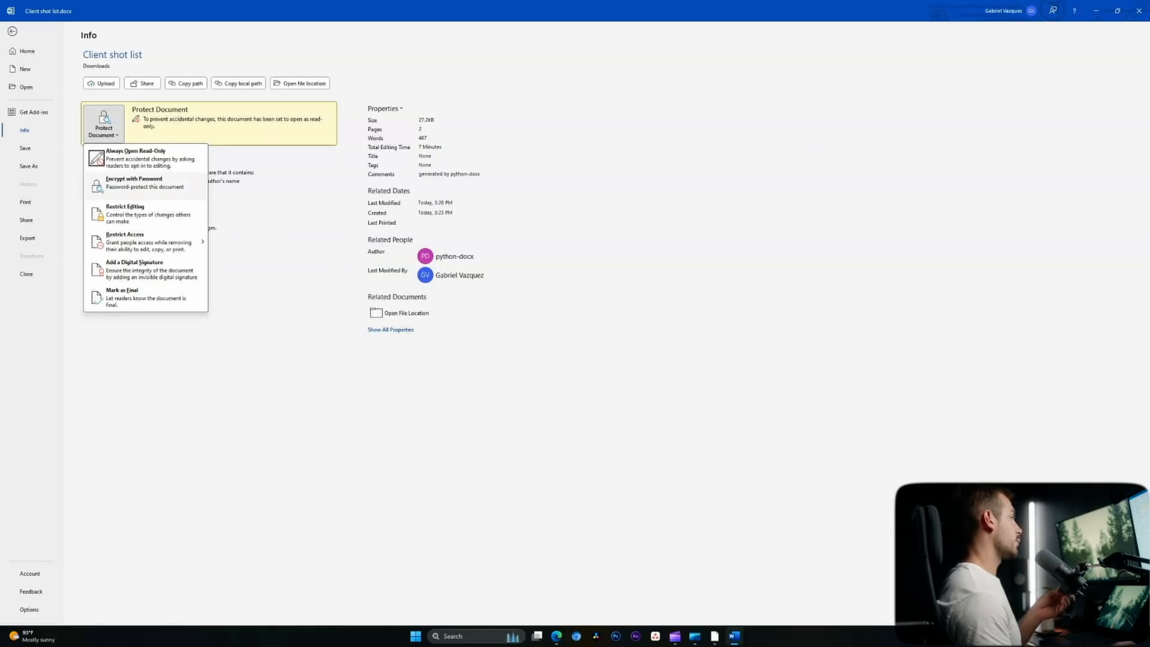
click(143, 183)
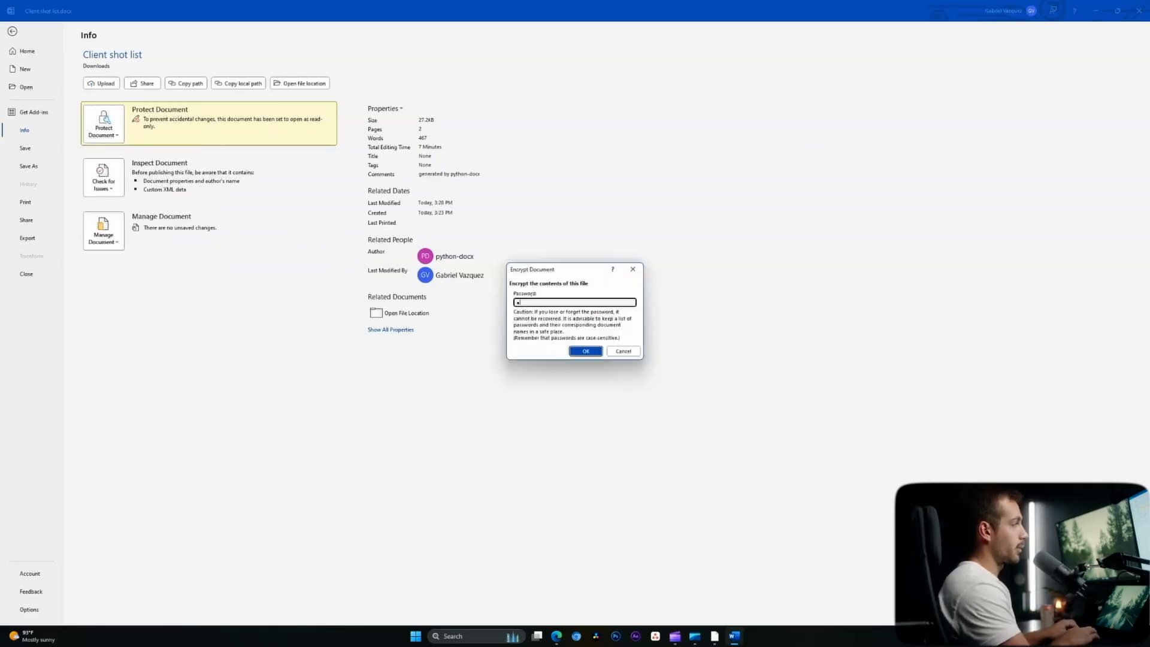
text(••••••••••••)
key(Return)
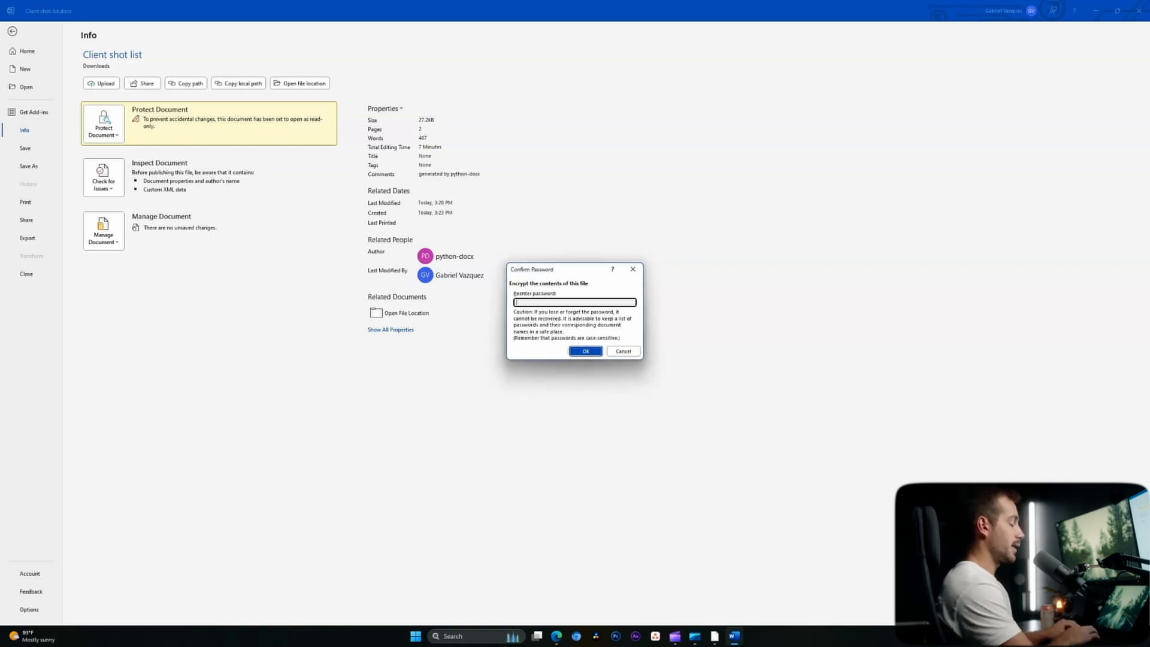
text(••••••••••••)
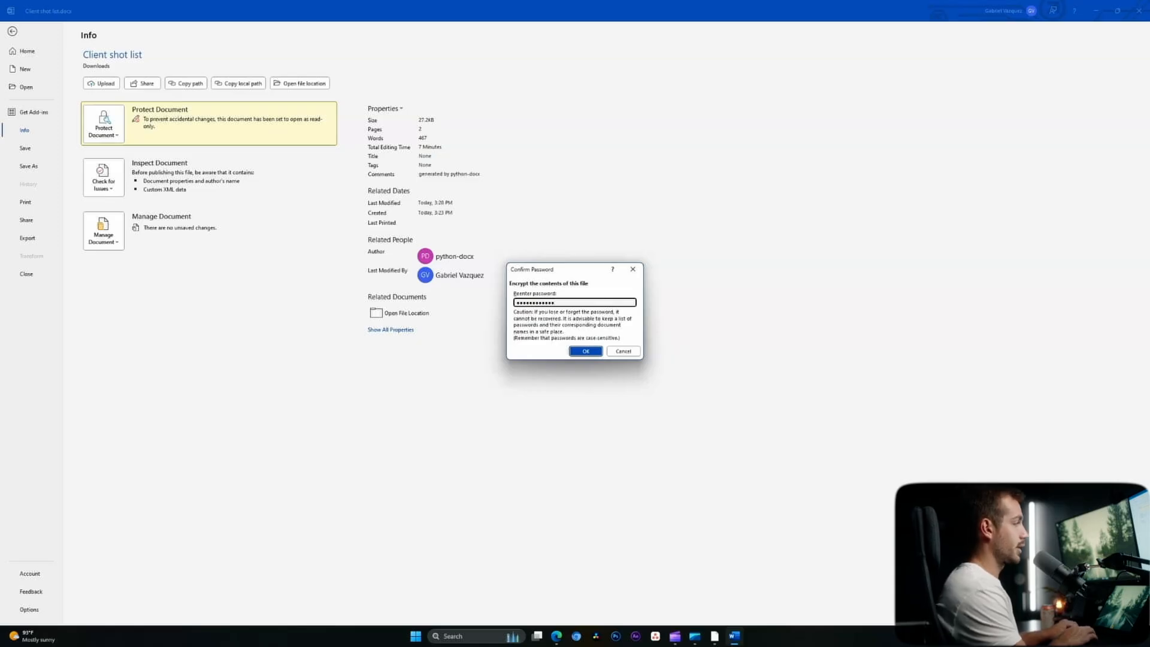
key(Return)
key(Escape)
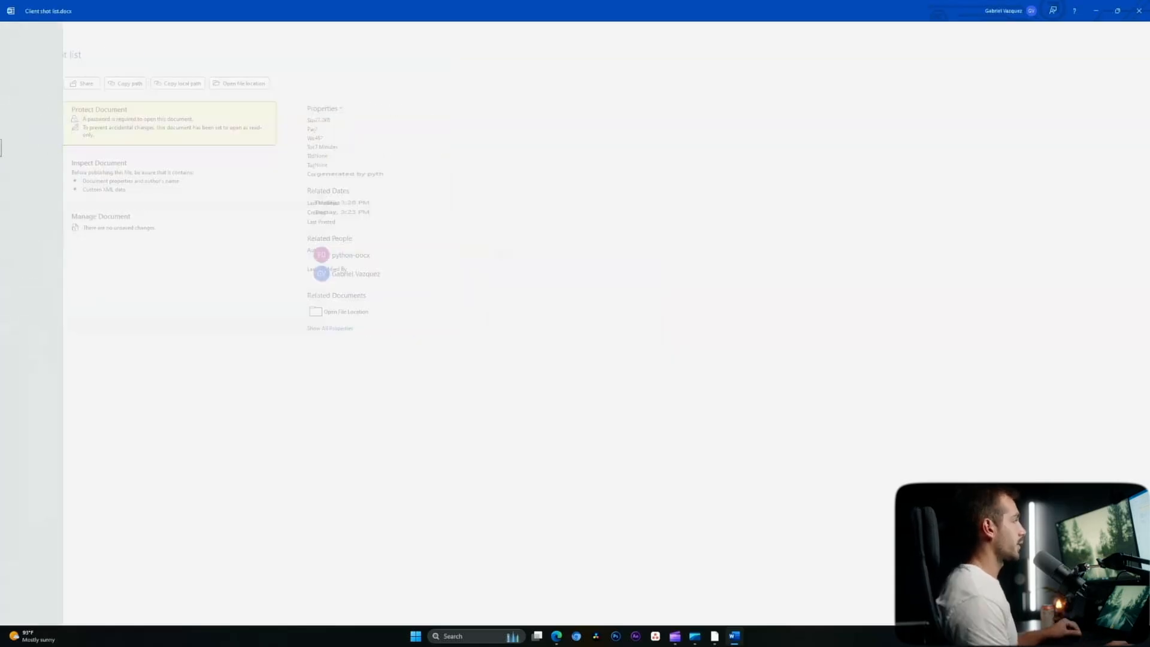
- Close Word and reopen Client shot list.docx with its password, opening it for editing
click(1139, 11)
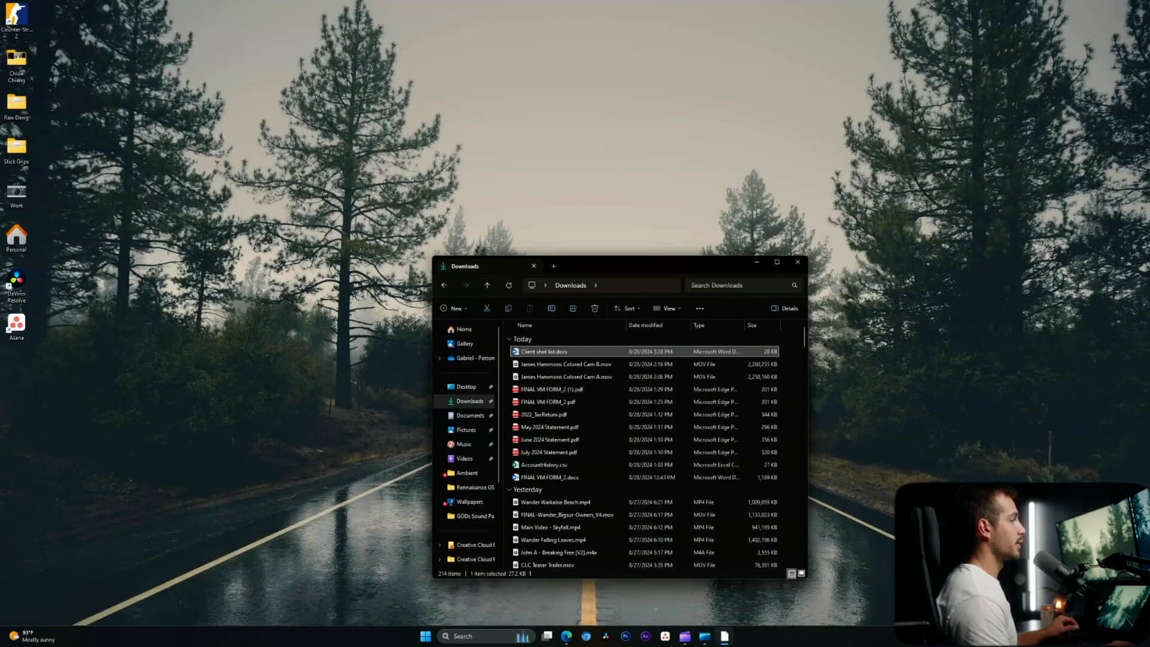
double_click(544, 352)
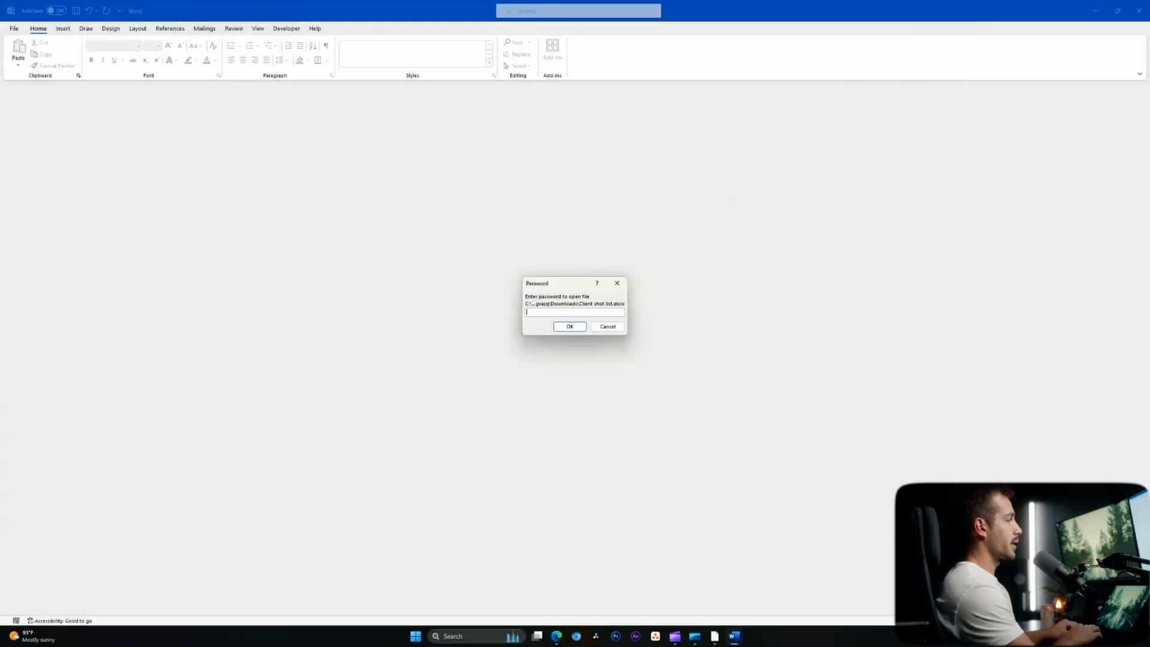
text(•••••••••••••)
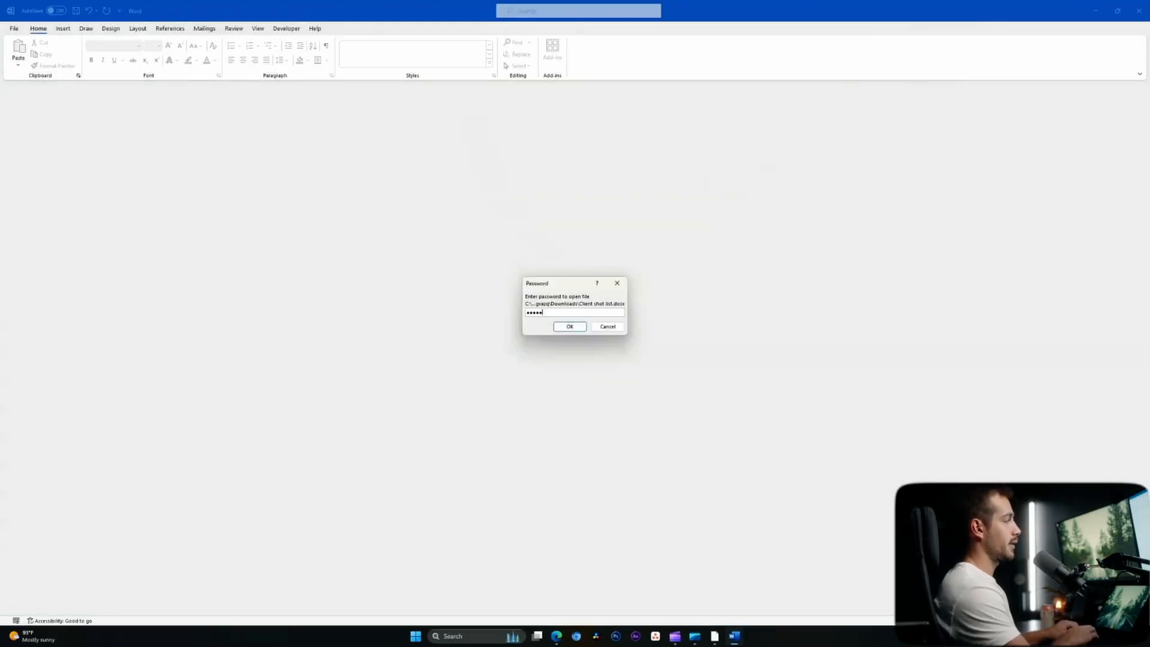
key(Return)
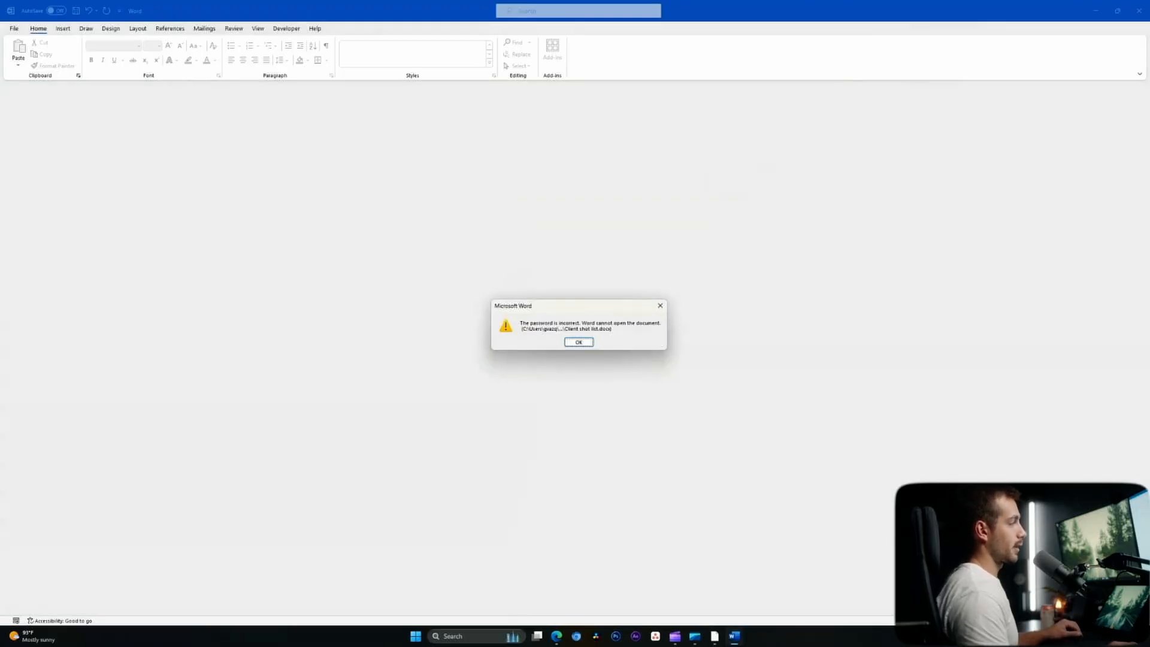
key(Return)
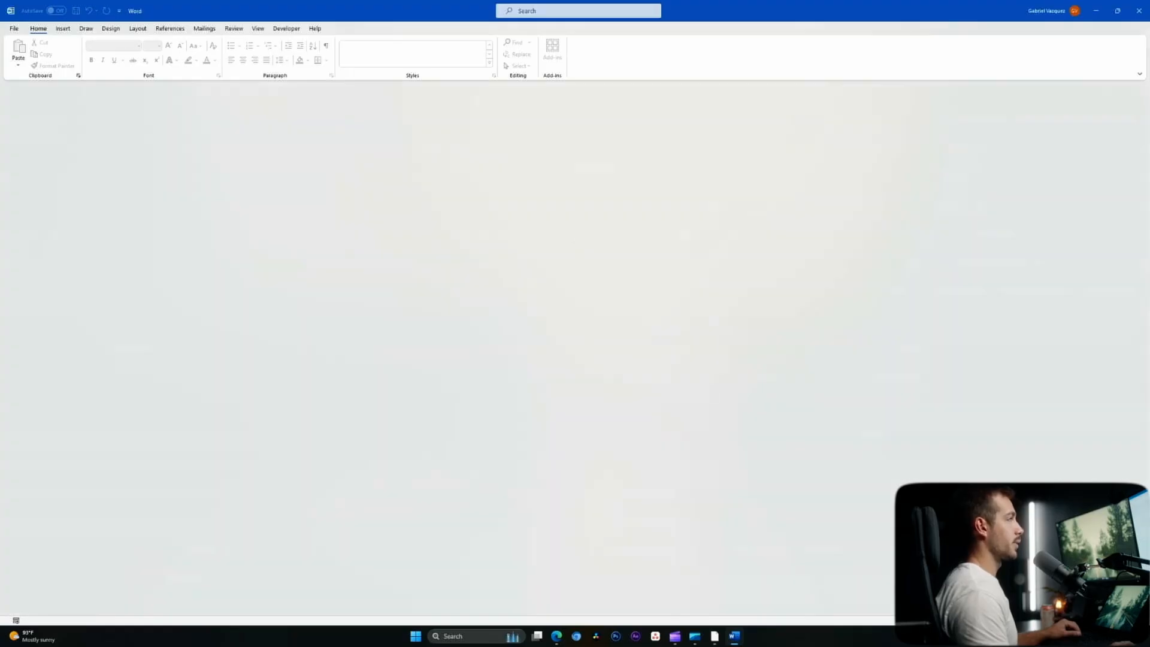
text(••••••)
key(Return)
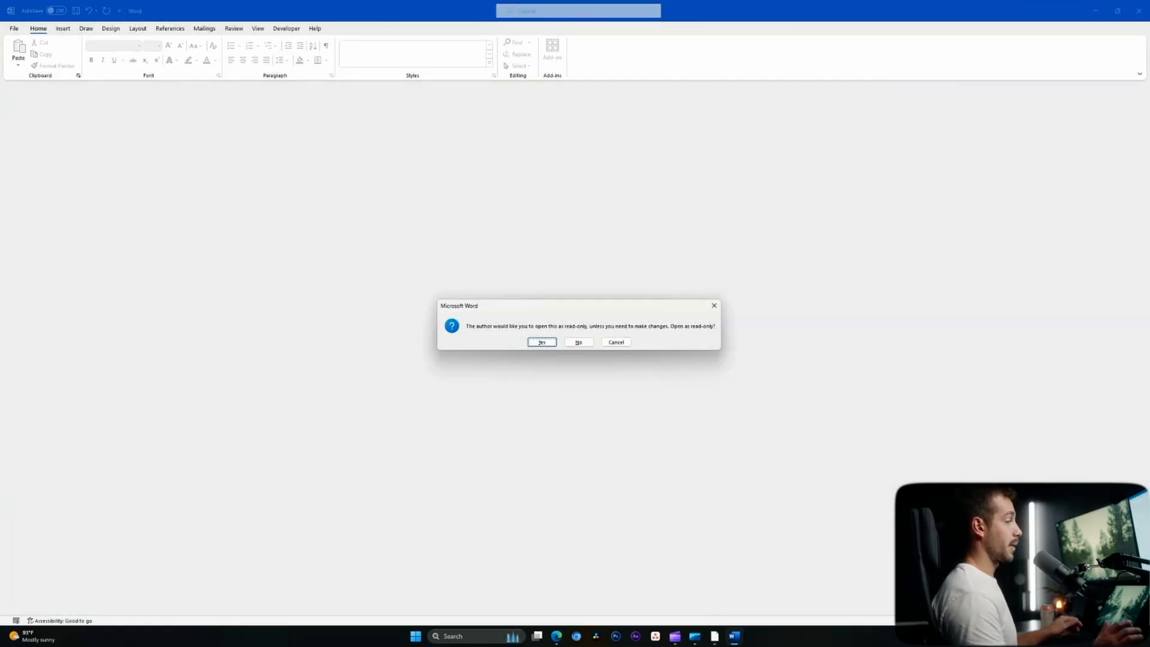
click(579, 342)
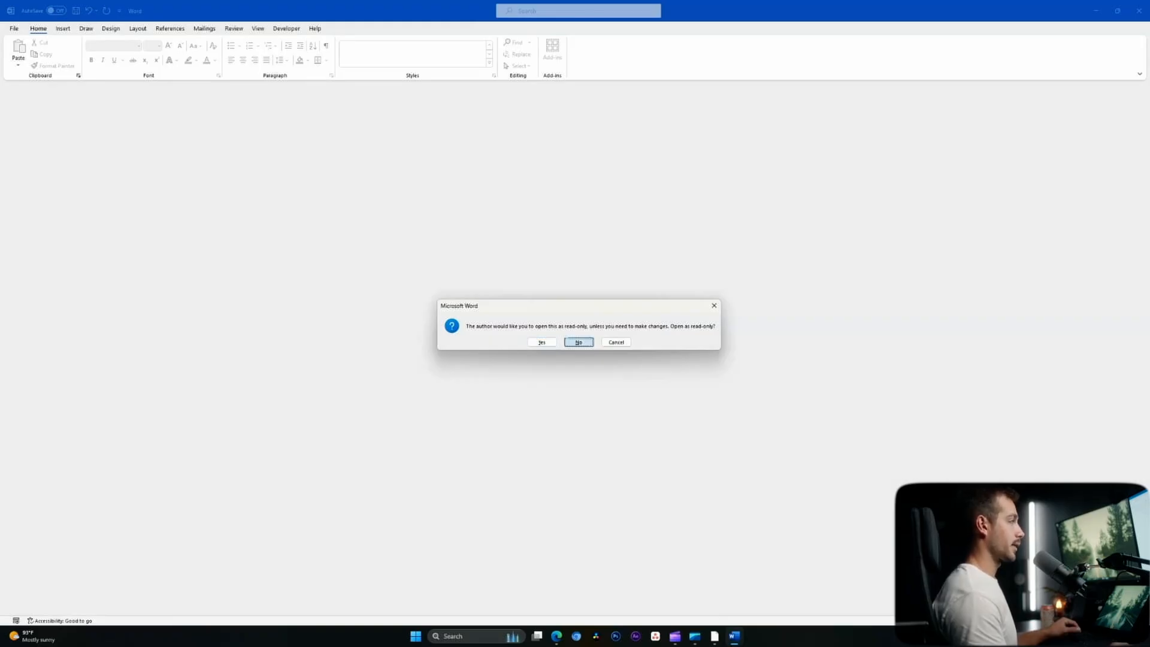
- Bold the Aerial drone and Close-up shot bullets
drag(485, 328, 703, 329)
click(458, 349)
scroll(459, 349, down, 2)
drag(554, 355, 372, 211)
click(428, 211)
drag(302, 211, 554, 279)
key(ctrl+b)
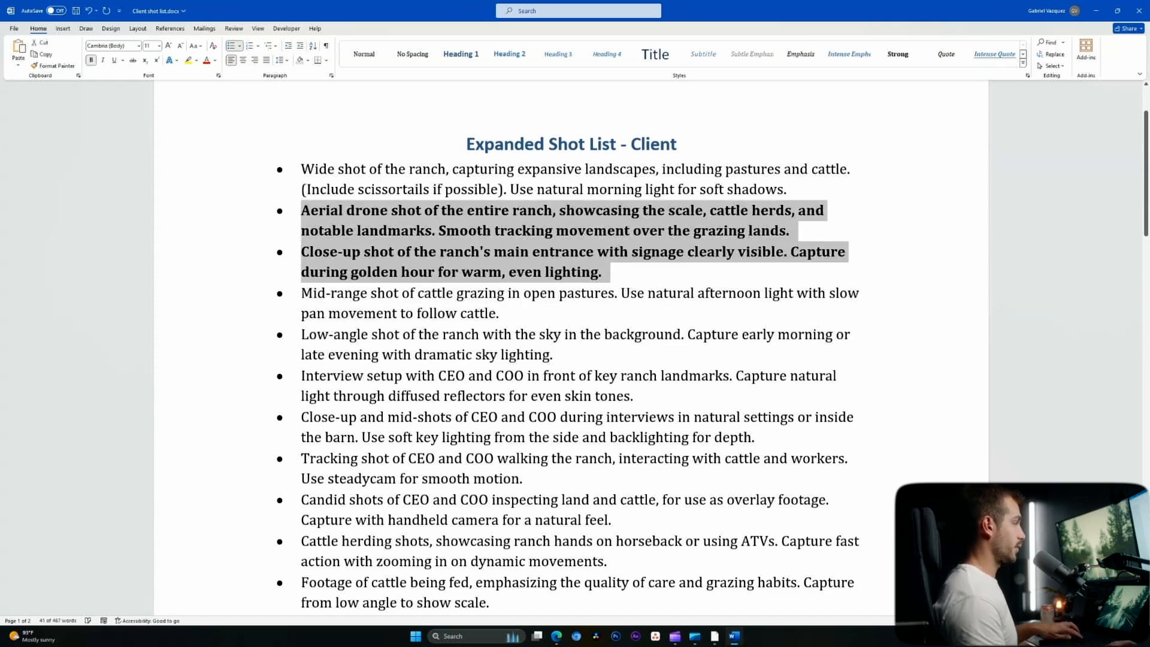
click(568, 295)
- Save the document and close Word
click(14, 28)
click(25, 148)
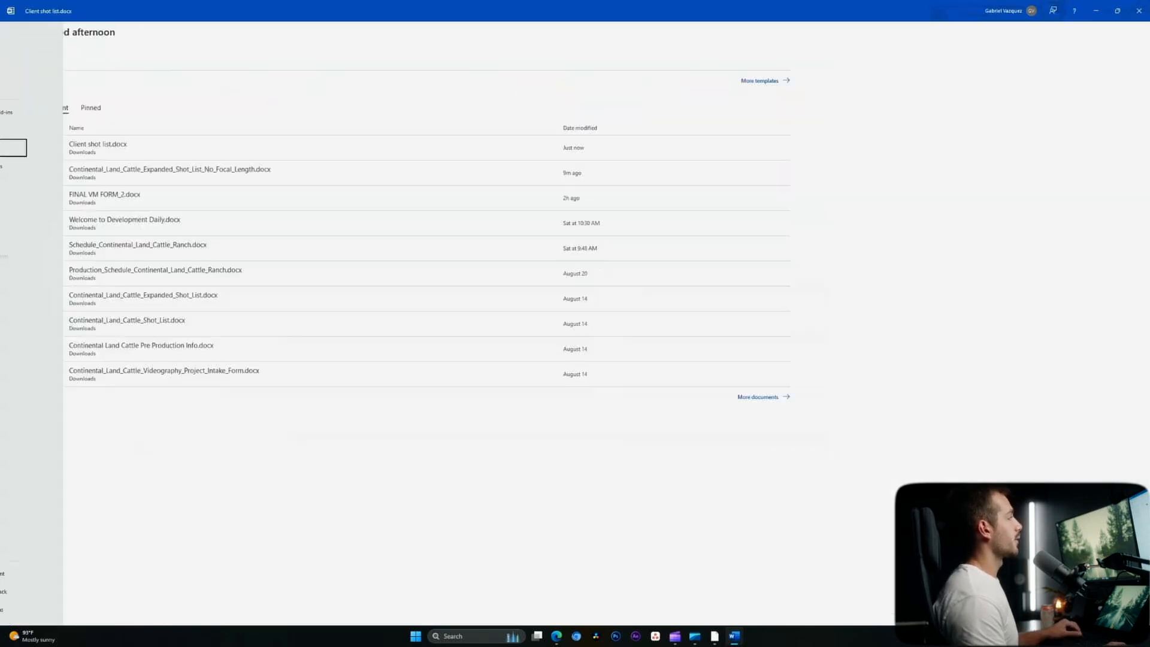
click(1140, 11)
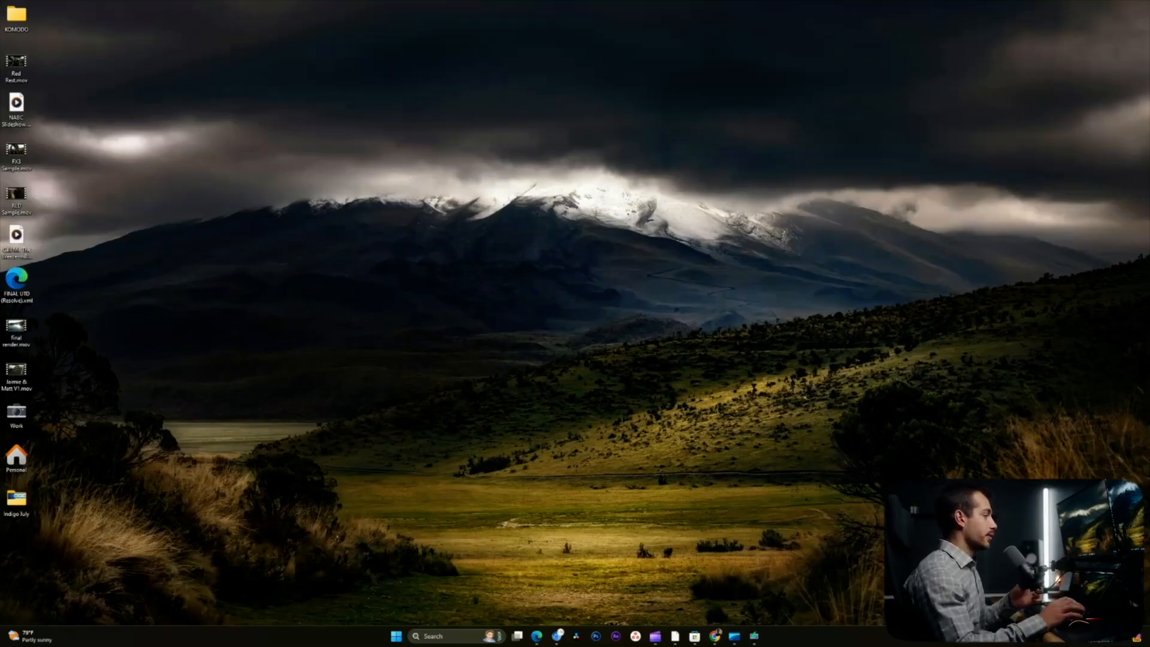
- Search the Start menu for 'word' and launch the Word app
key(super)
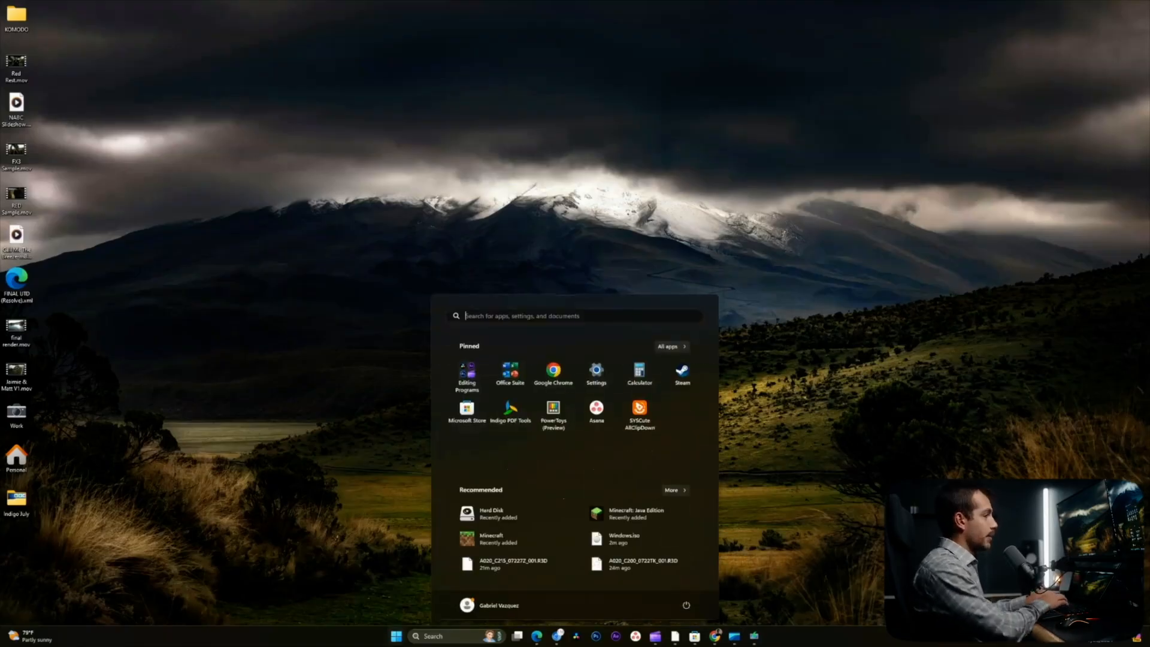
text(word)
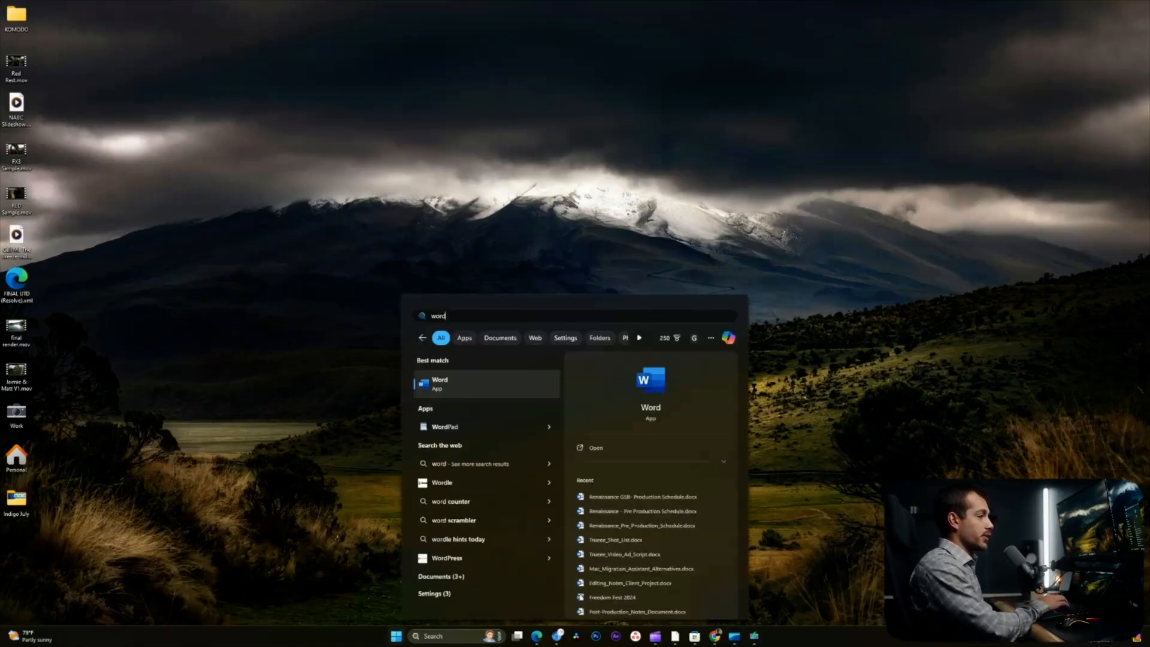
key(Return)
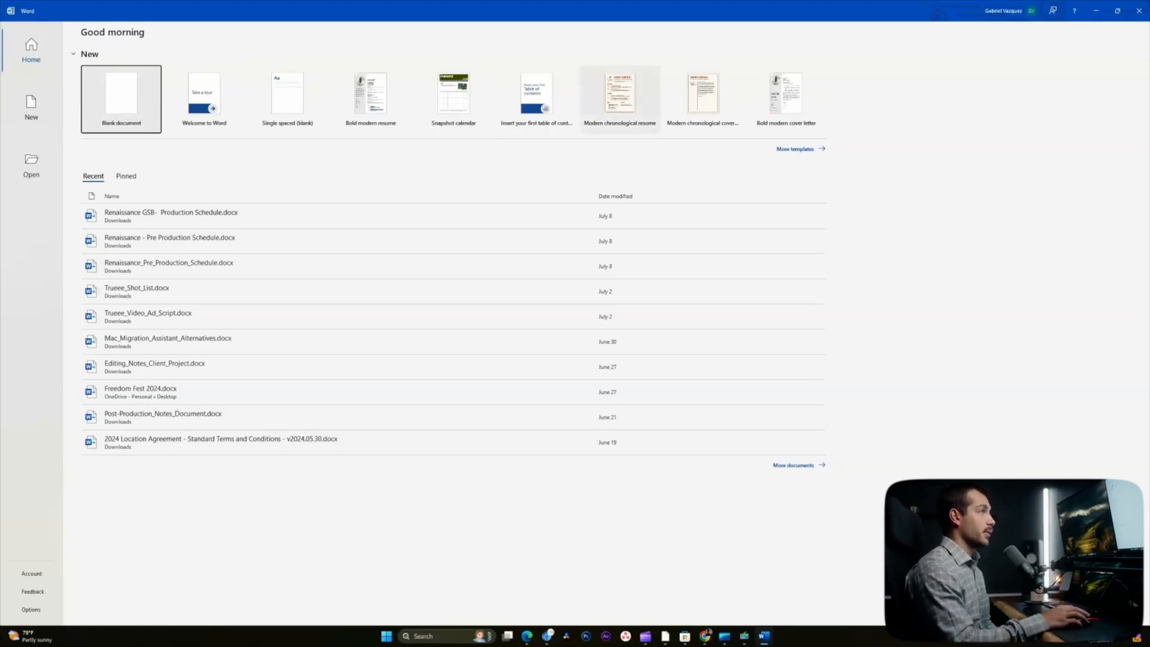
- Search templates for 'resume' and create a document from Social media marketing resume
click(796, 149)
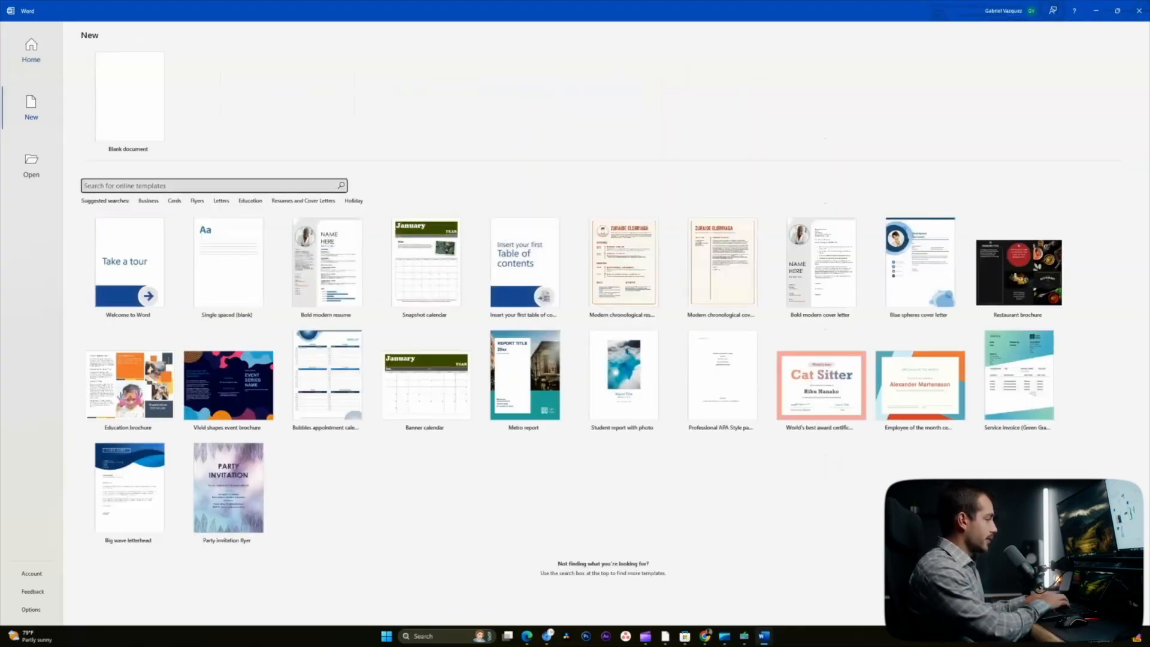
text(resume)
key(Return)
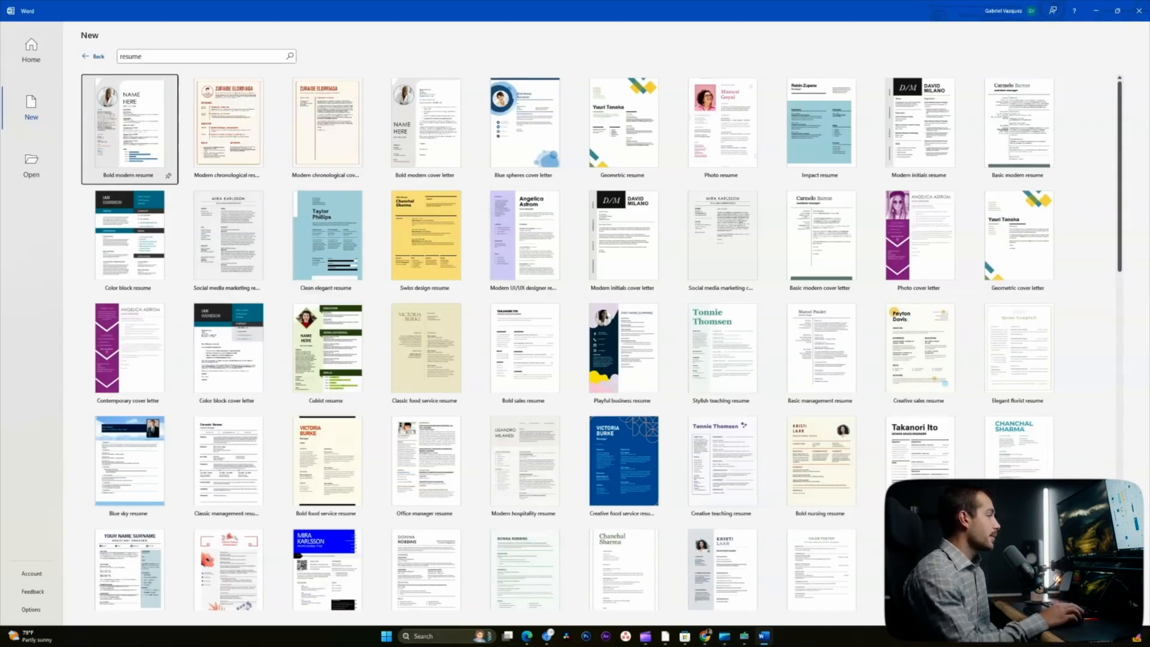
scroll(228, 240, down, 1)
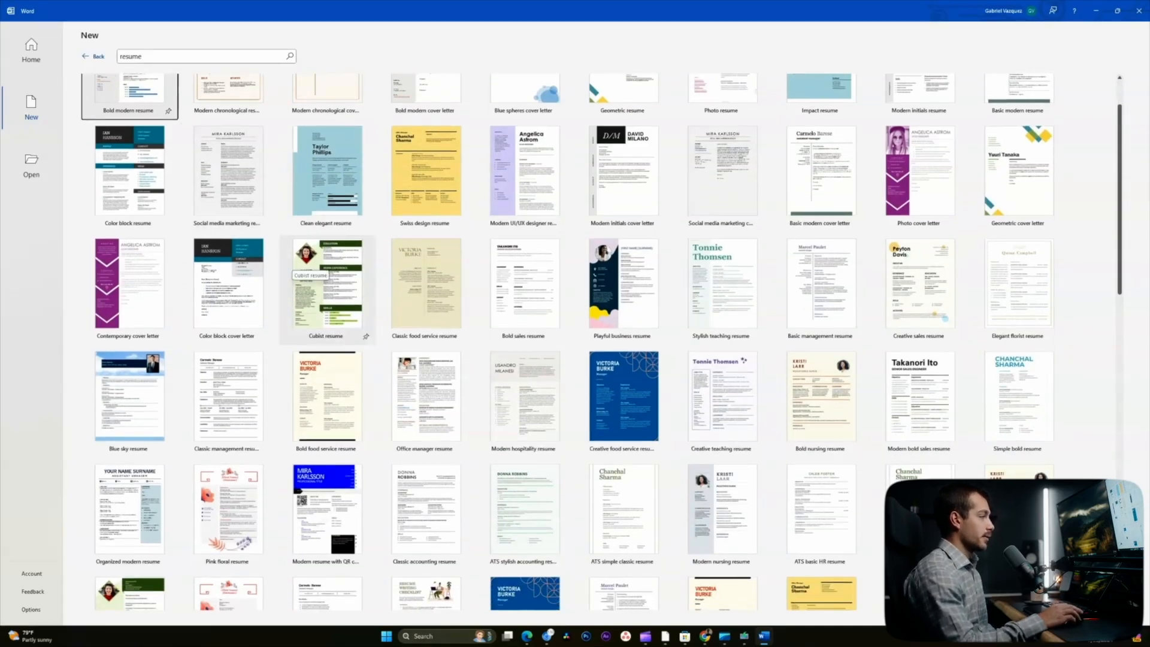
scroll(336, 282, up, 1)
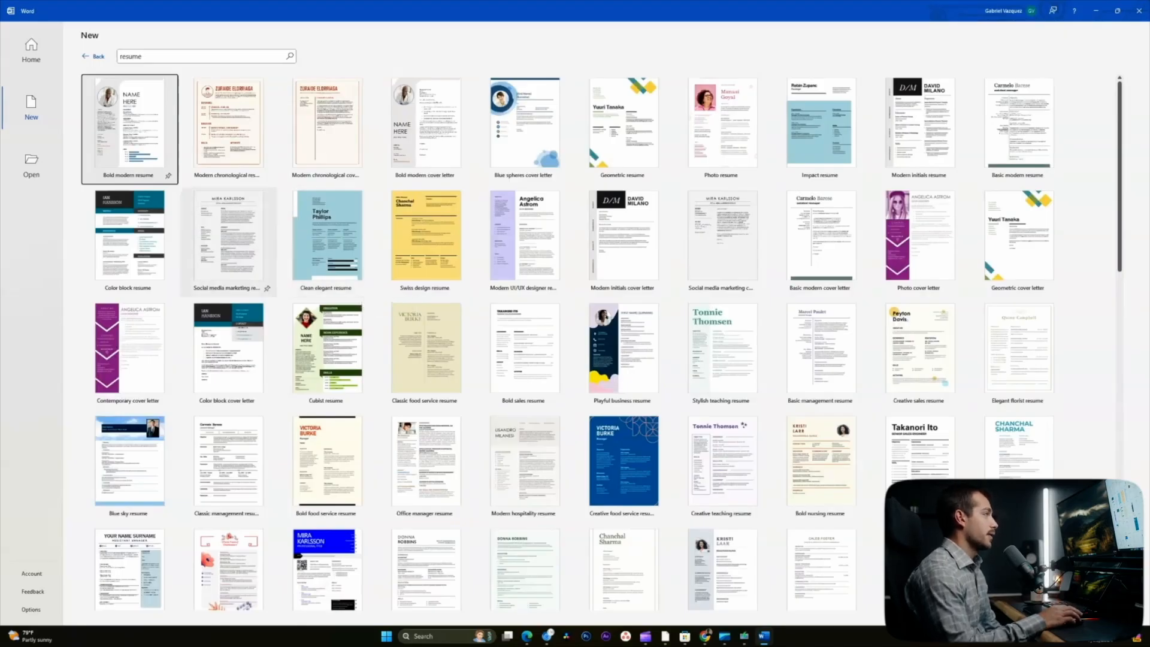
double_click(240, 233)
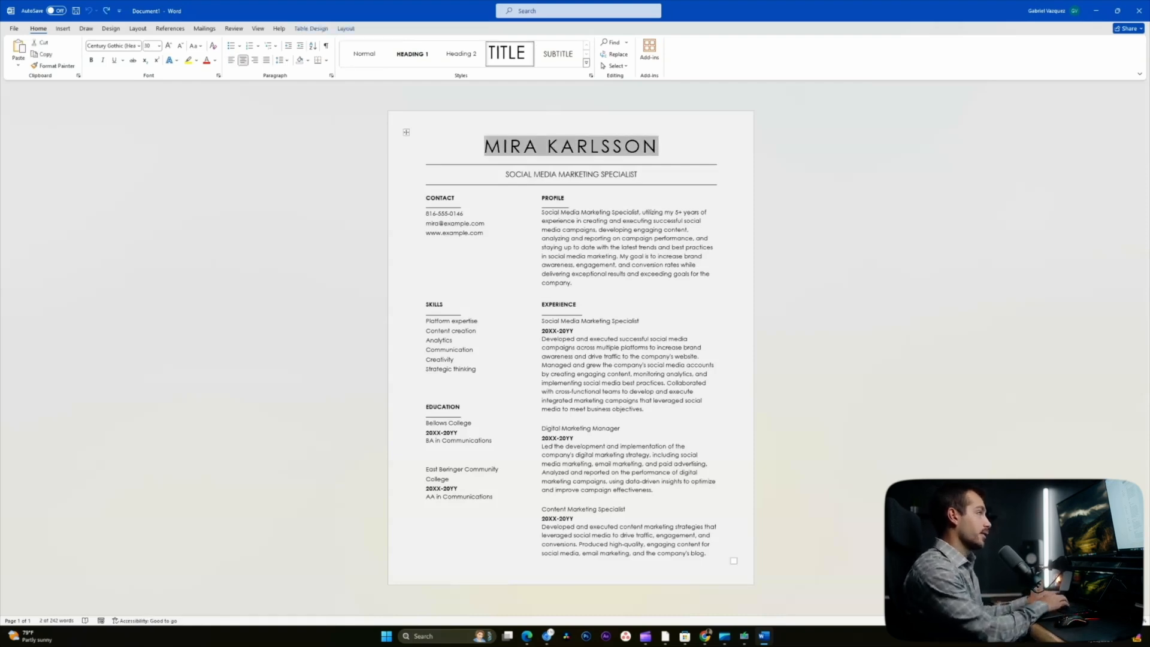
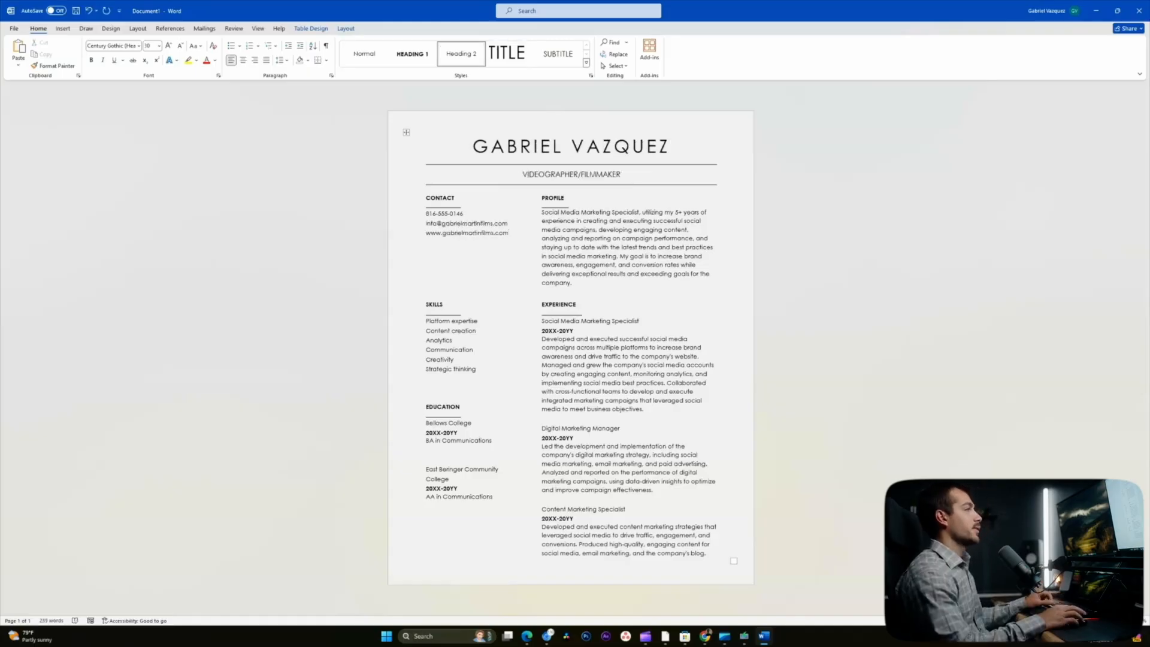
- Type your name over the template name, rewrite the profile, and replace the first Experience job
key(Tab)
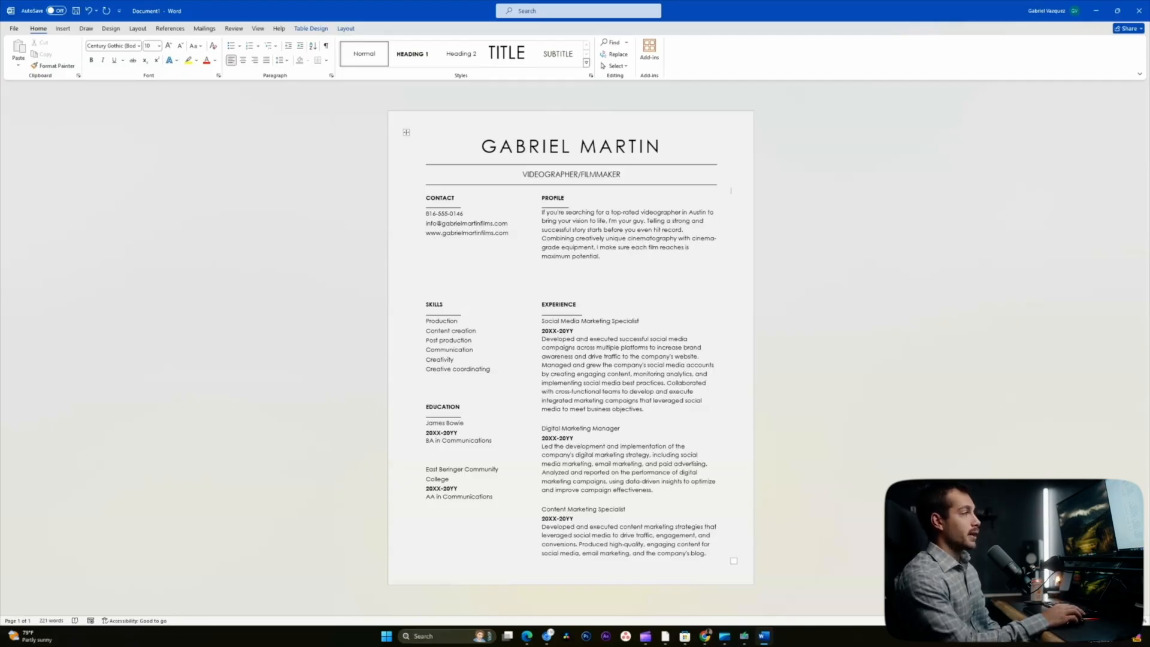
click(590, 321)
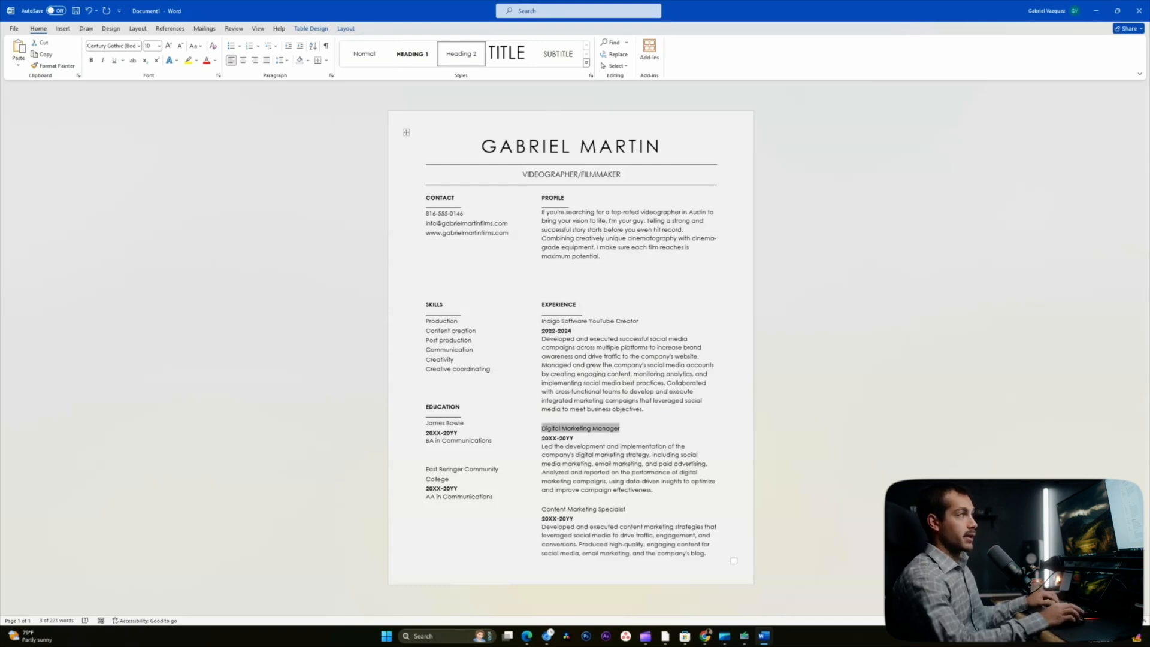
click(528, 147)
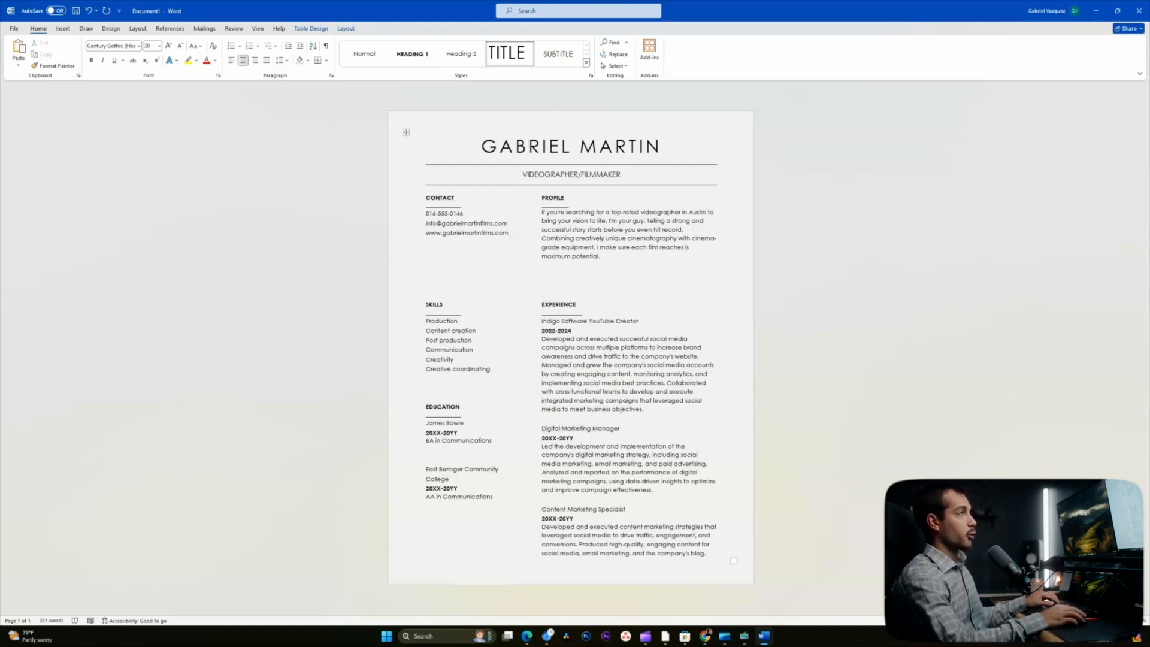
- Give the name heading a serif font
key(ctrl+shift+Left)
key(ctrl+shift+Left)
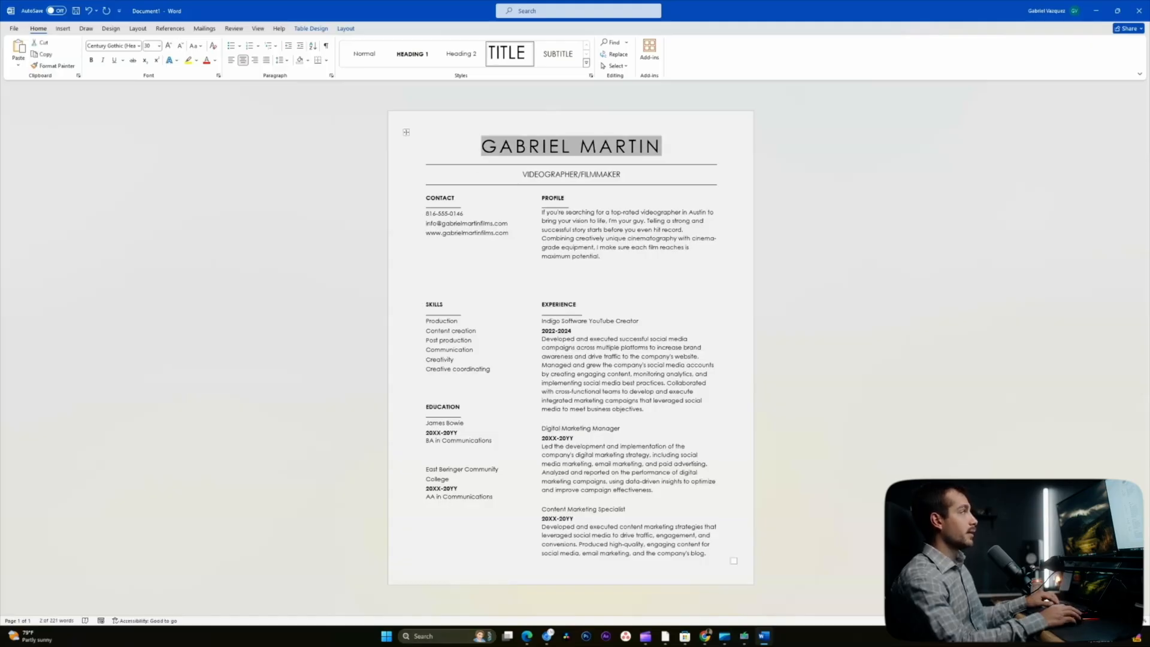
click(139, 46)
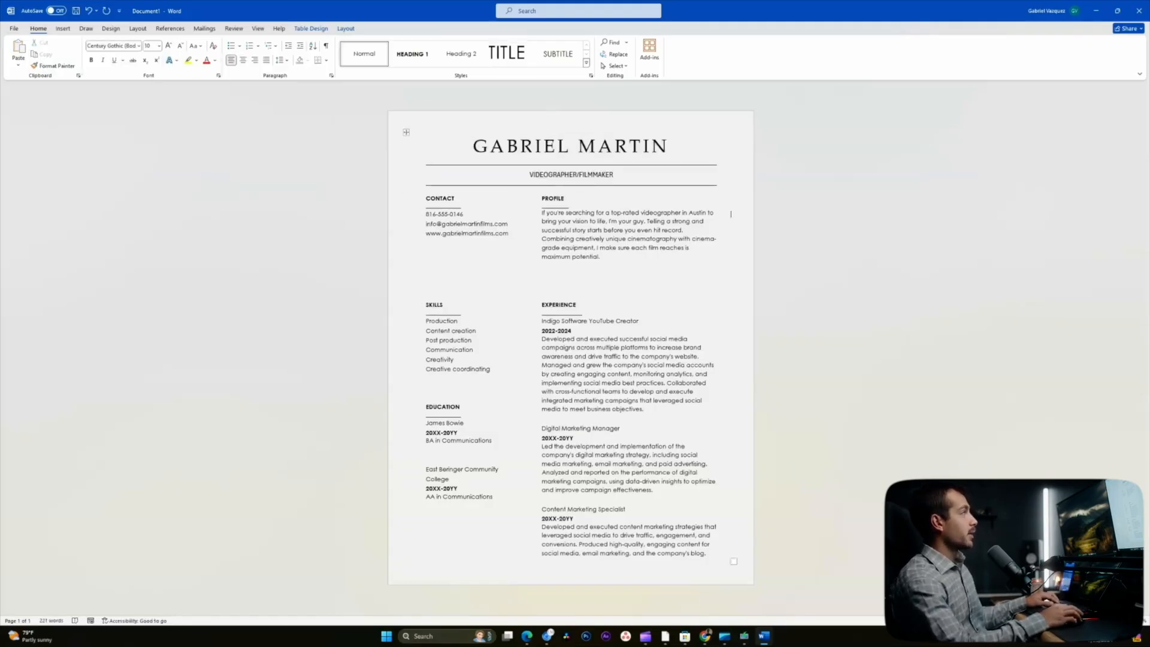
key(alt+f)
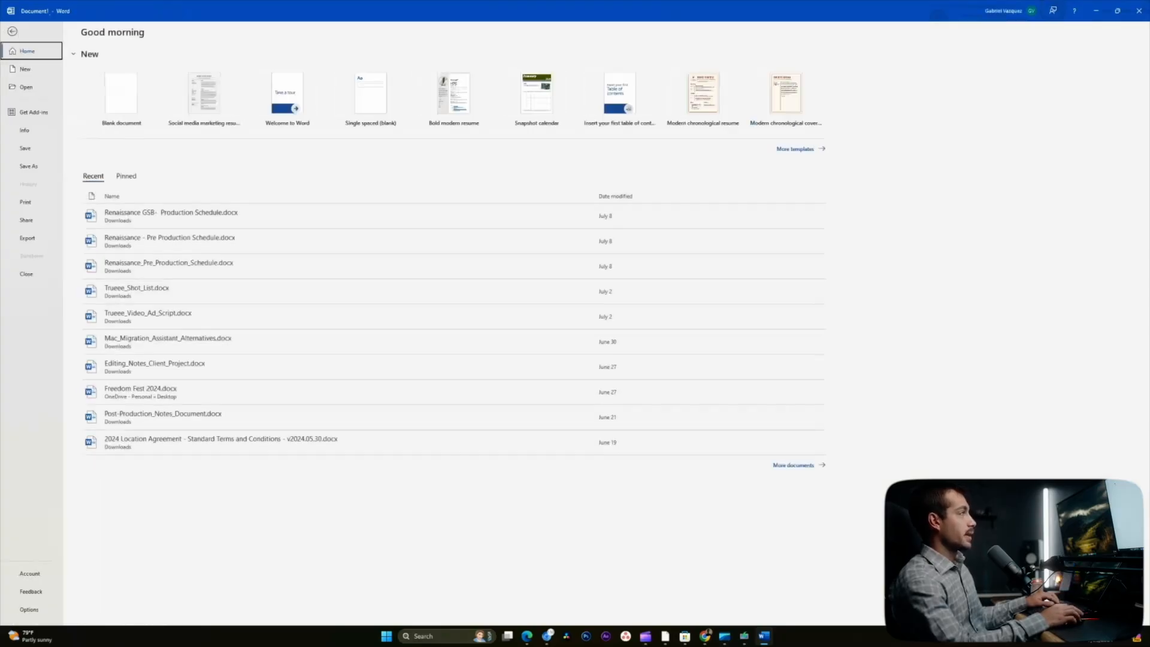
key(Escape)
- Export the resume as a PDF to the Desktop
key(alt+f)
key(e)
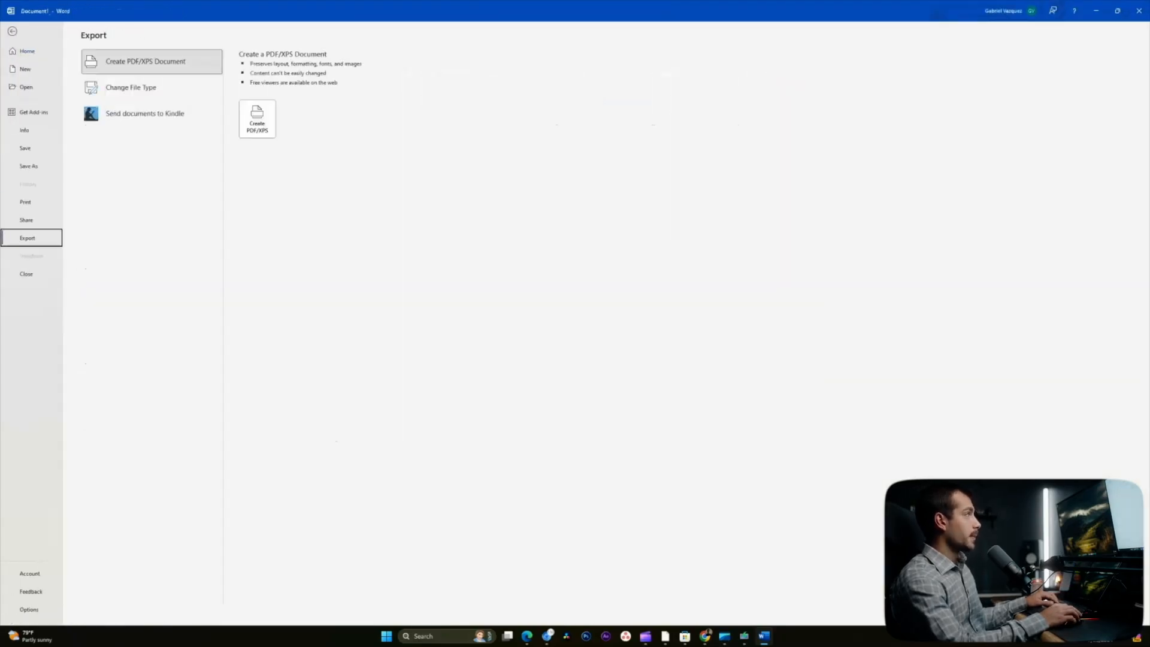
key(a)
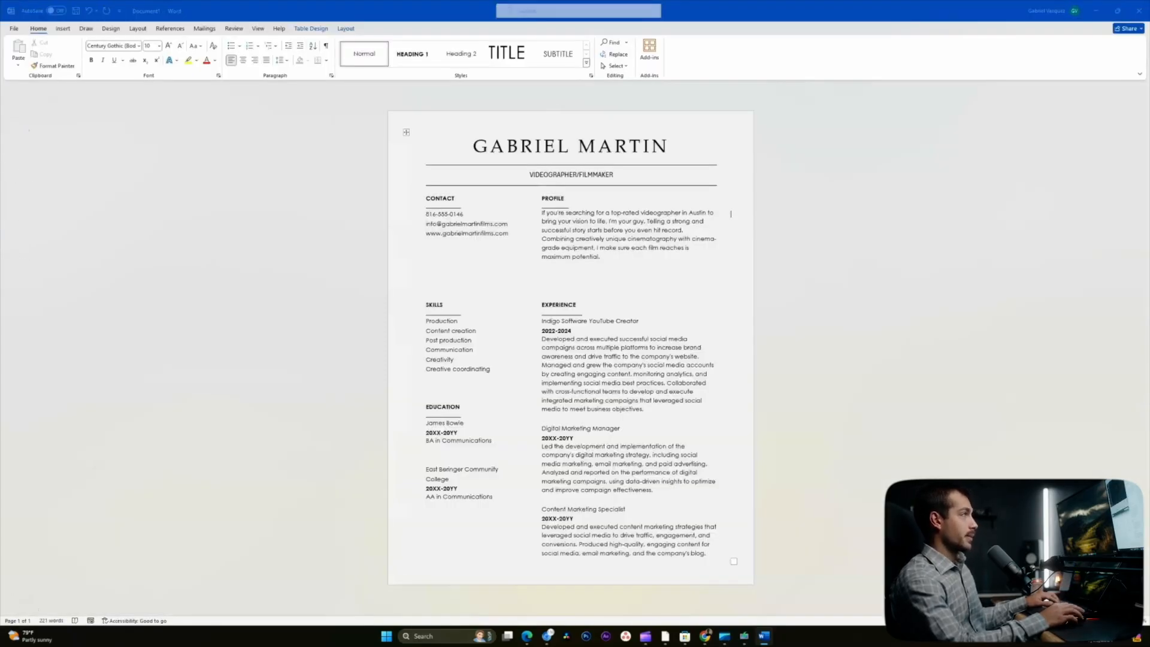
key(Tab)
key(Down)
key(Return)
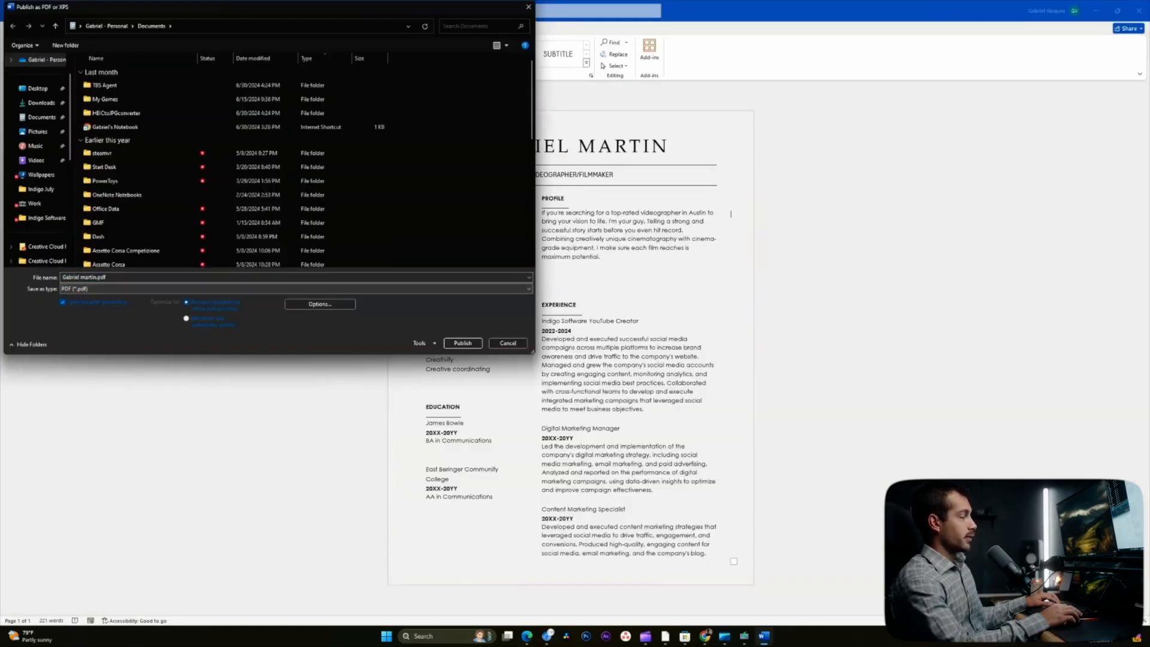
click(38, 89)
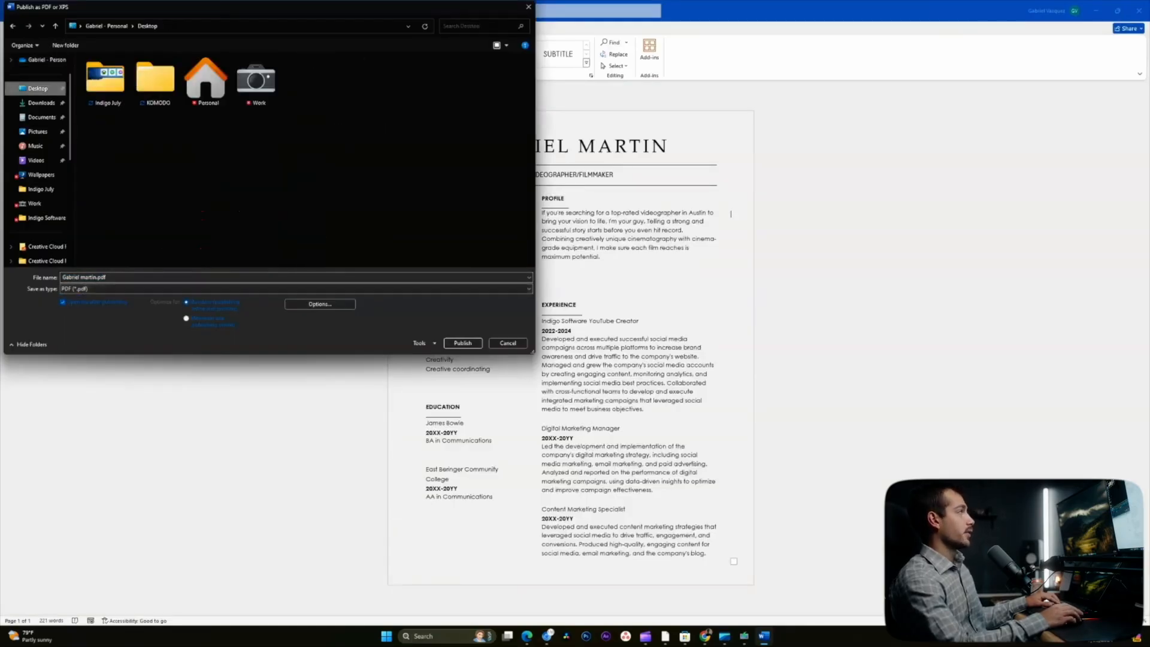
click(463, 342)
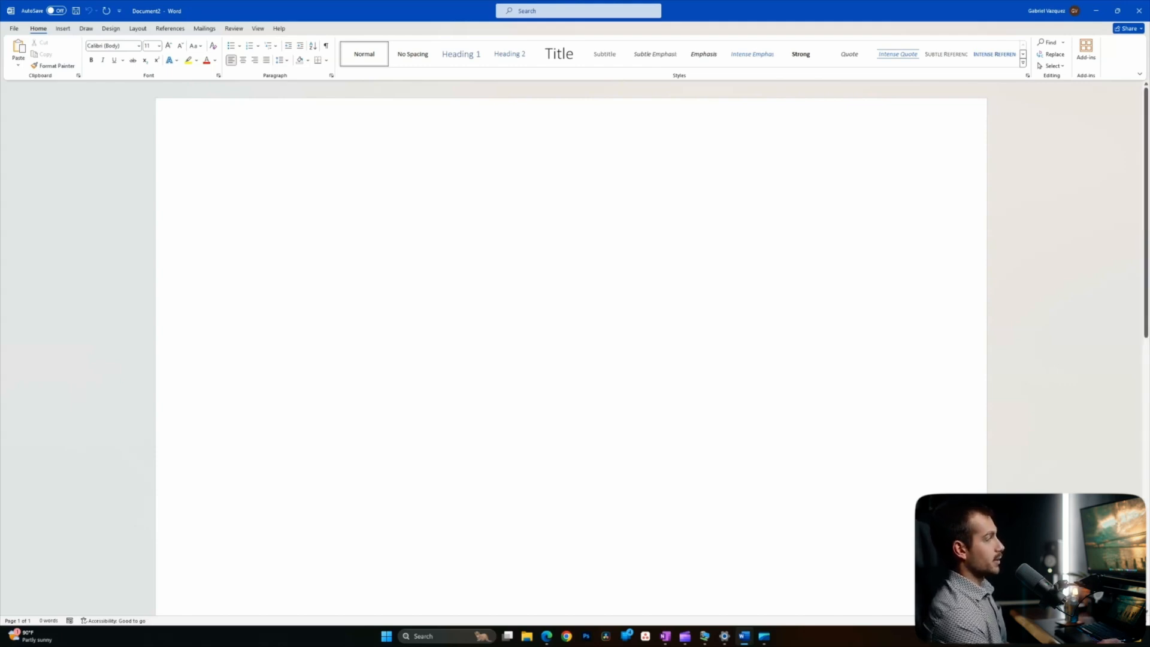
- Paste the three Indigo Software lines and save them as the Quick Part 'Indigo Software Header'
text(Indigo Software Genuine Microsoft Software for Less www.indigosoftwarecompany.com)
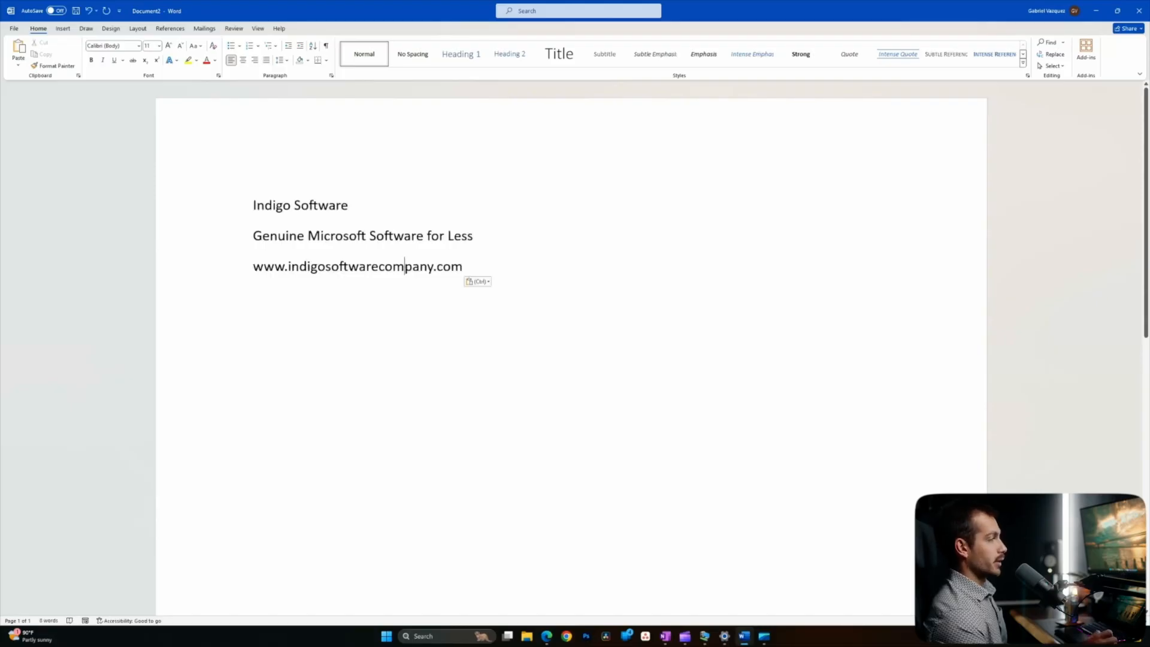
drag(471, 266, 253, 201)
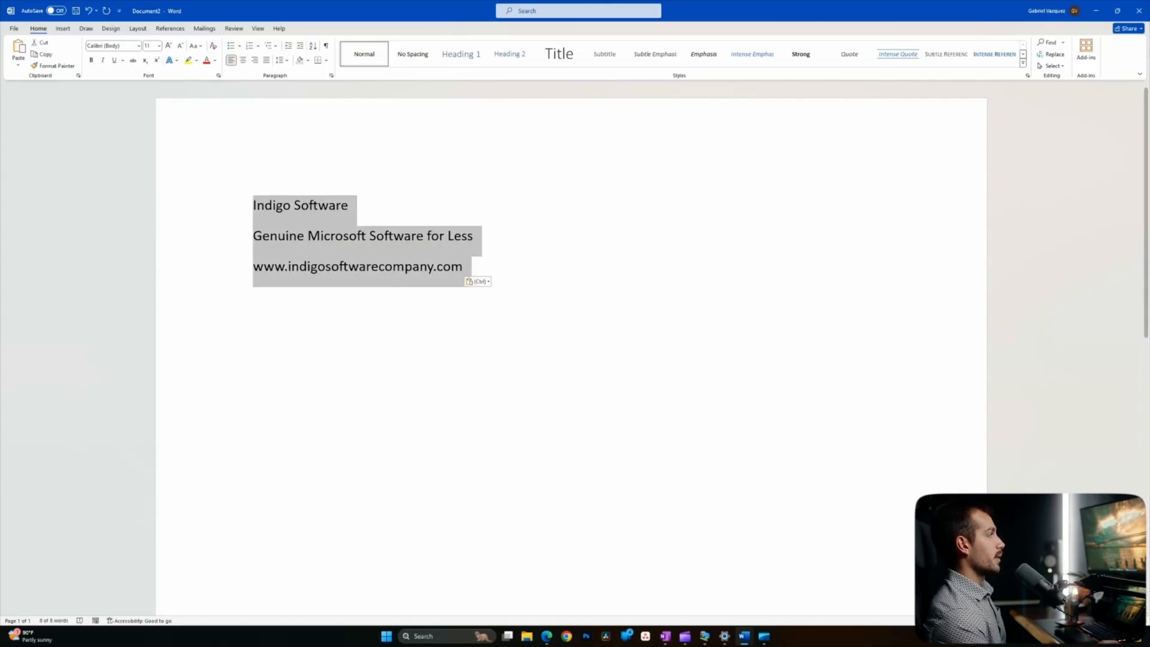
click(63, 29)
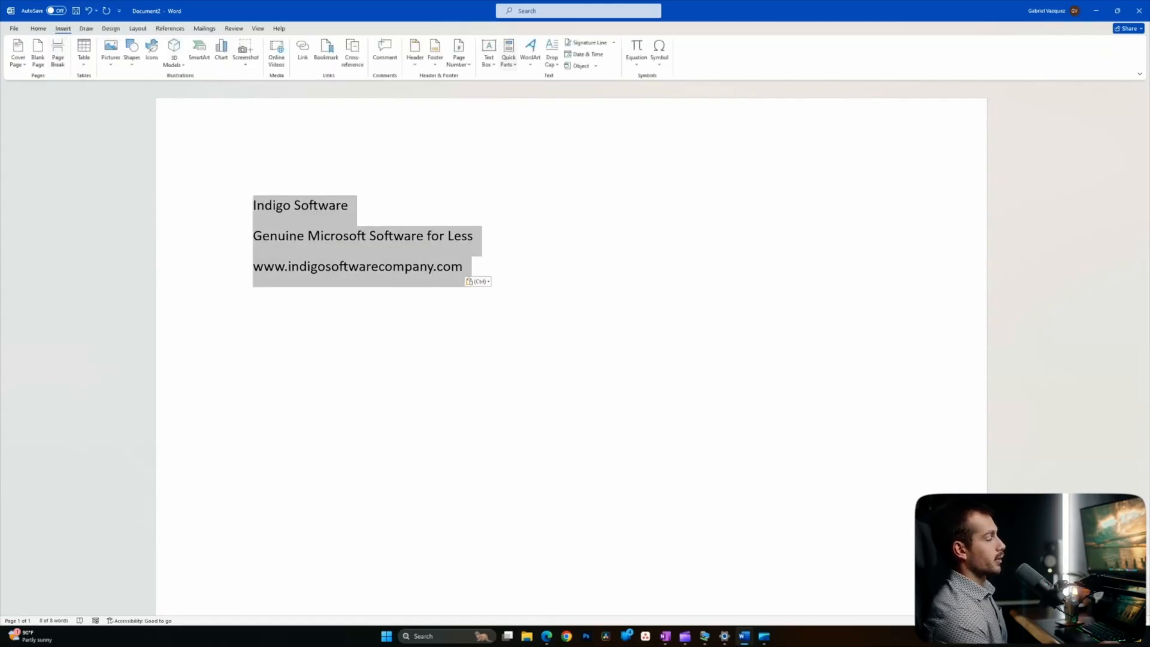
click(509, 53)
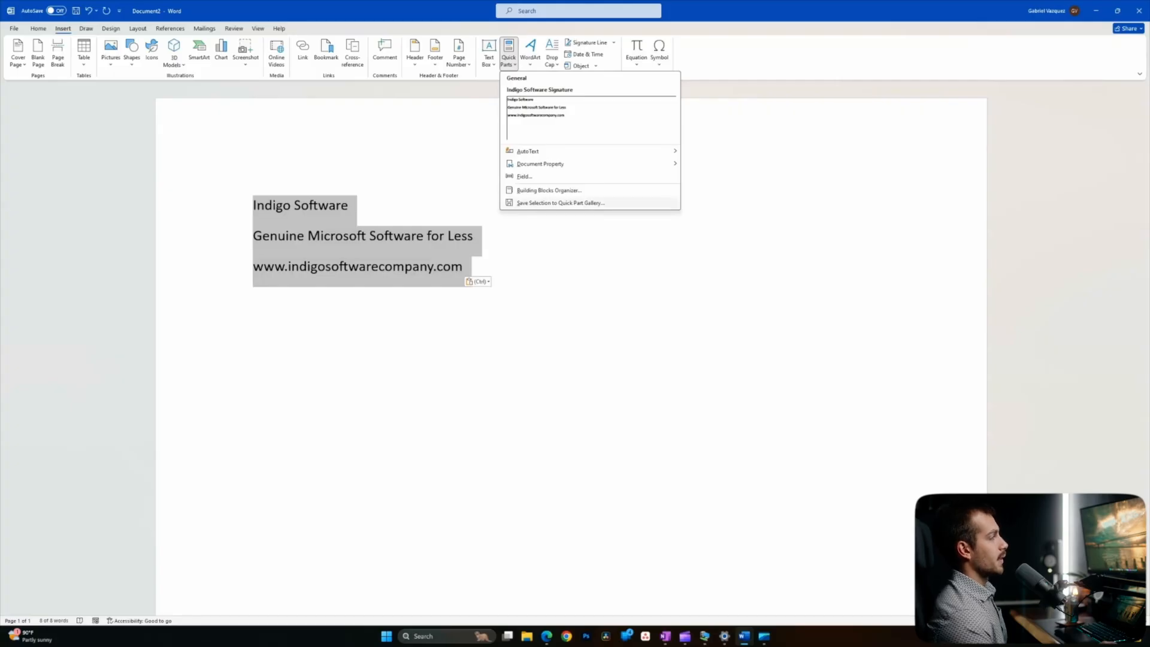
click(560, 202)
click(578, 272)
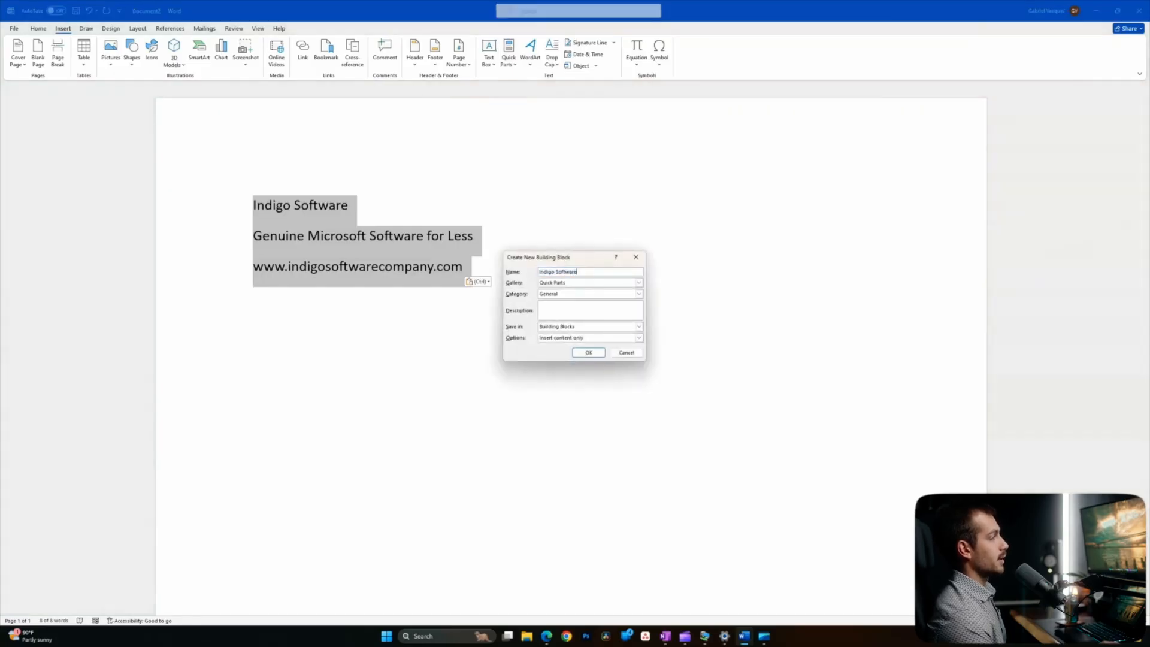
text(Header)
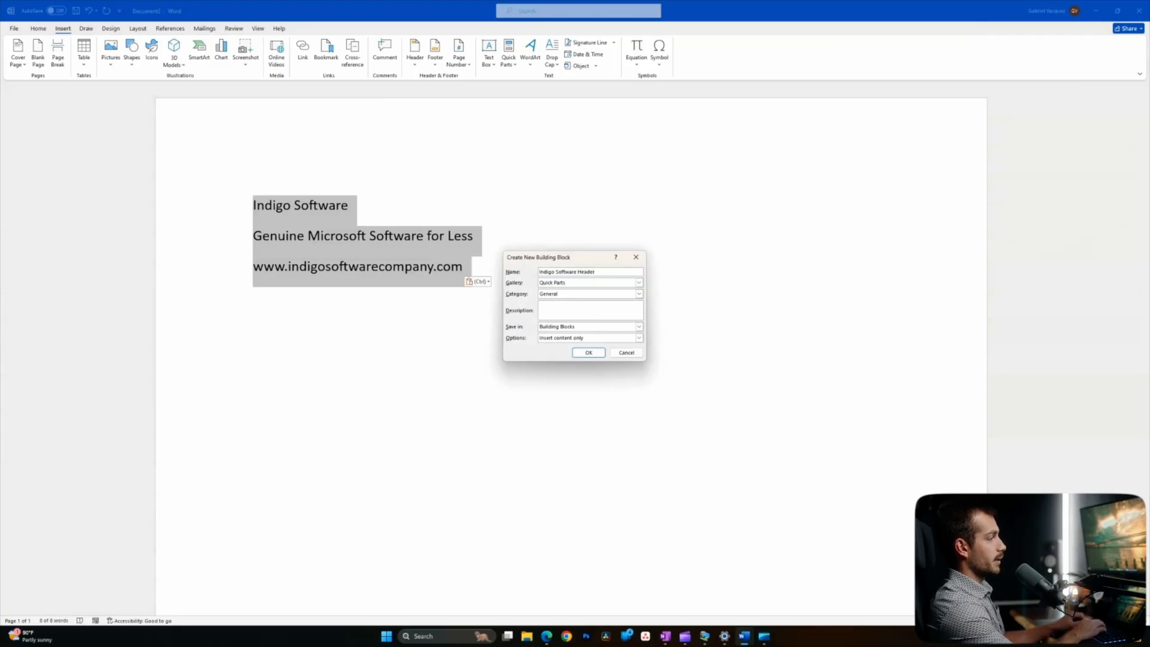
key(Return)
- Delete the three lines and reinsert them from the Indigo Software Header Quick Part
click(477, 240)
drag(469, 269, 255, 207)
key(BackSpace)
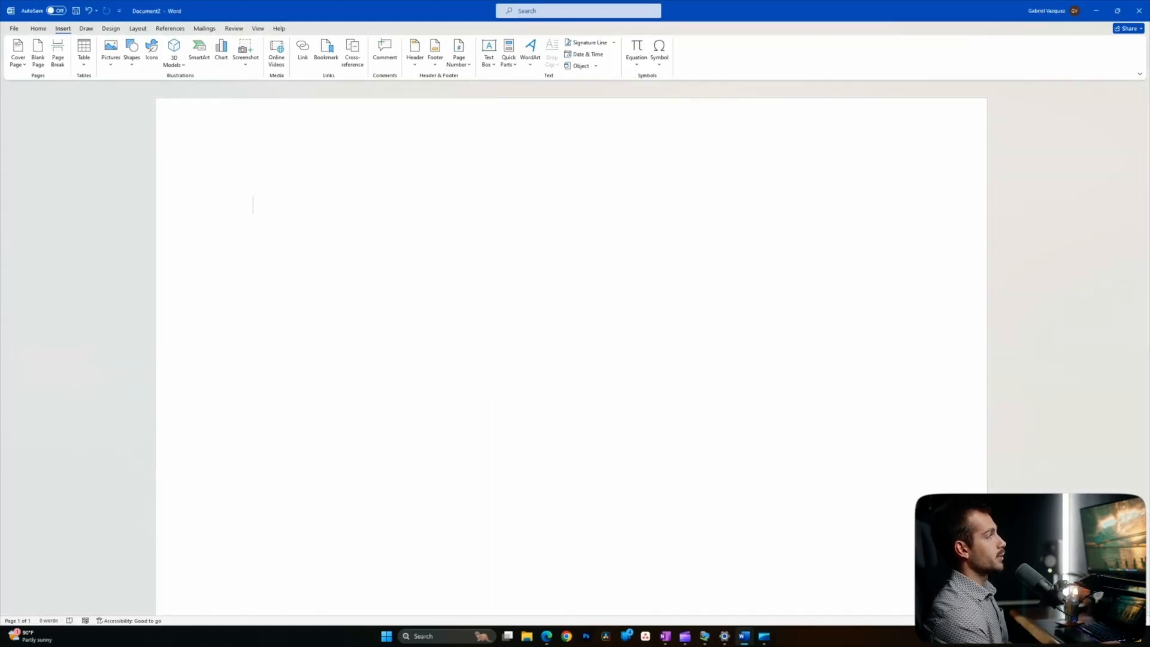
click(508, 52)
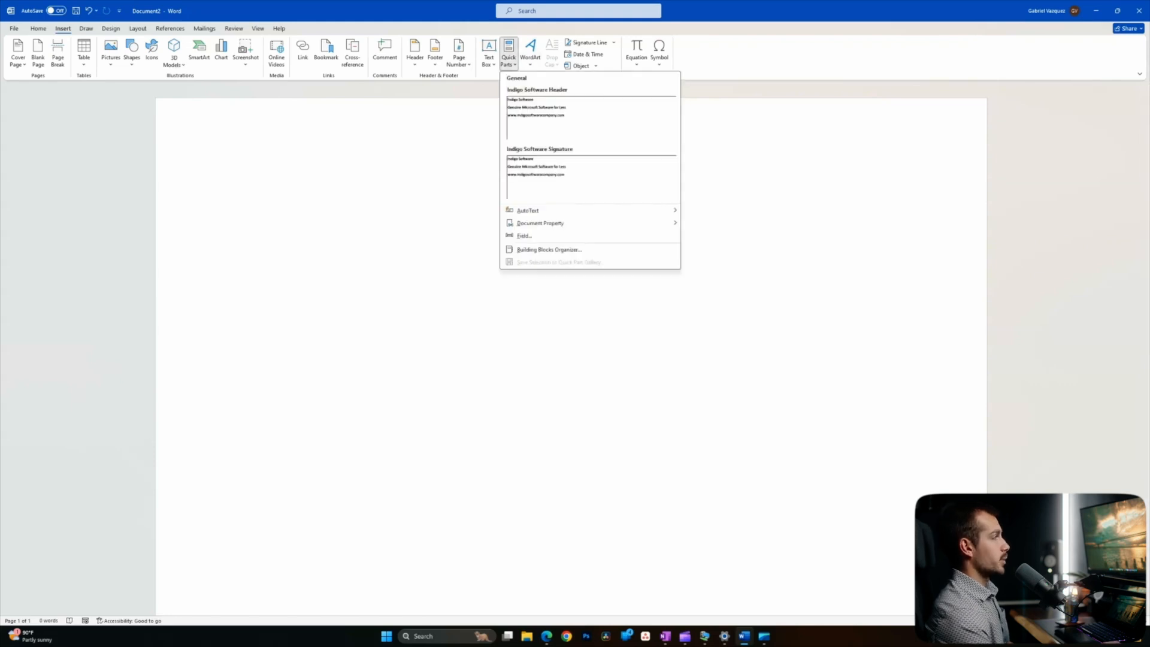
click(591, 117)
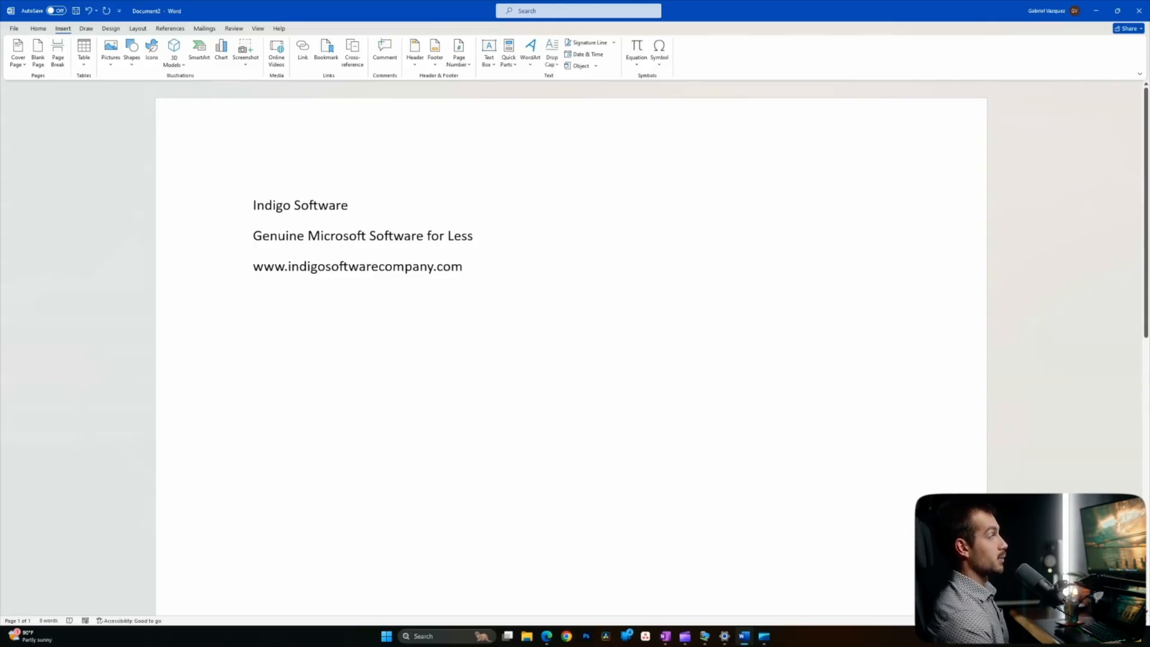
click(257, 29)
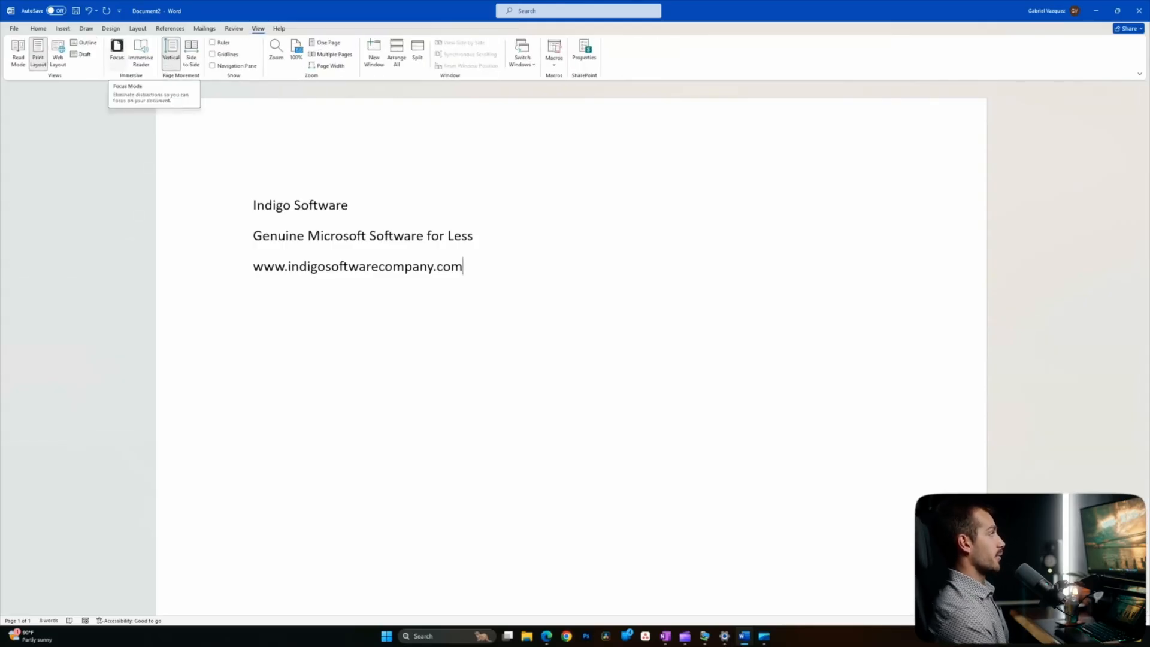
click(117, 51)
scroll(571, 323, down, 5)
scroll(571, 324, up, 5)
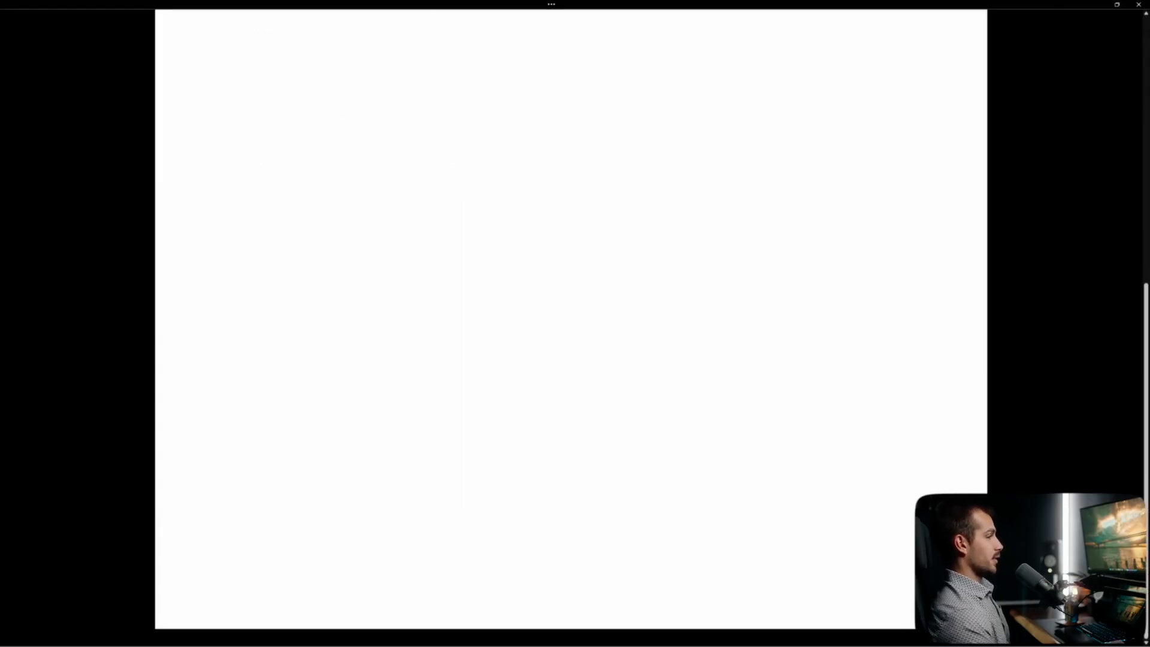
scroll(571, 324, up, 2)
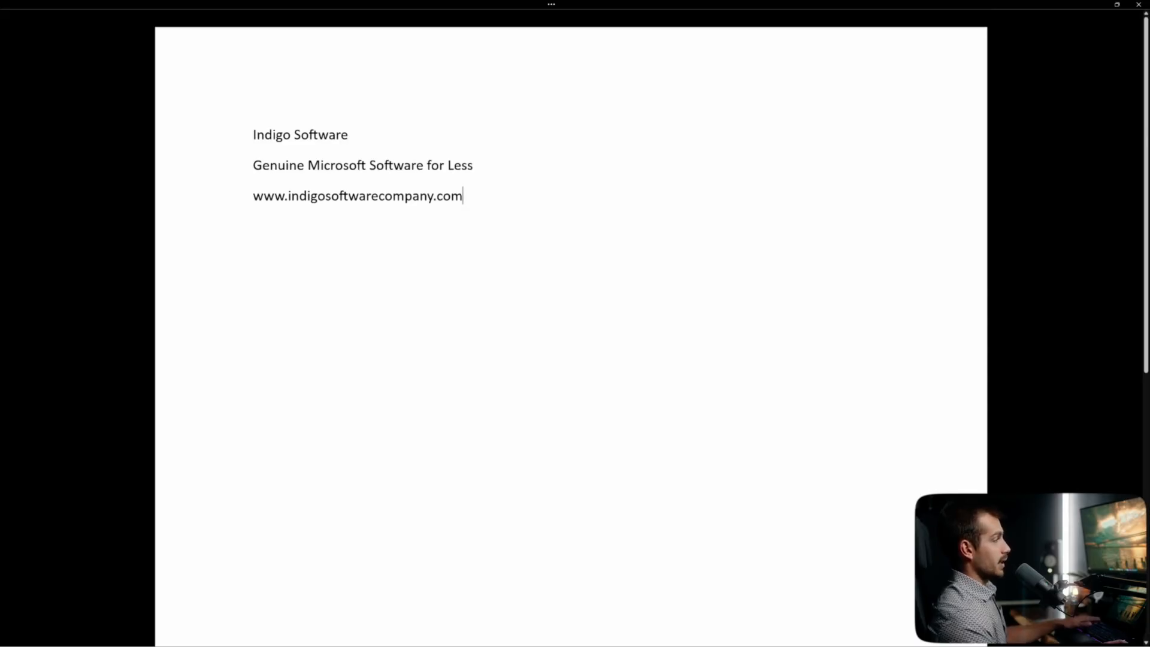
key(Escape)
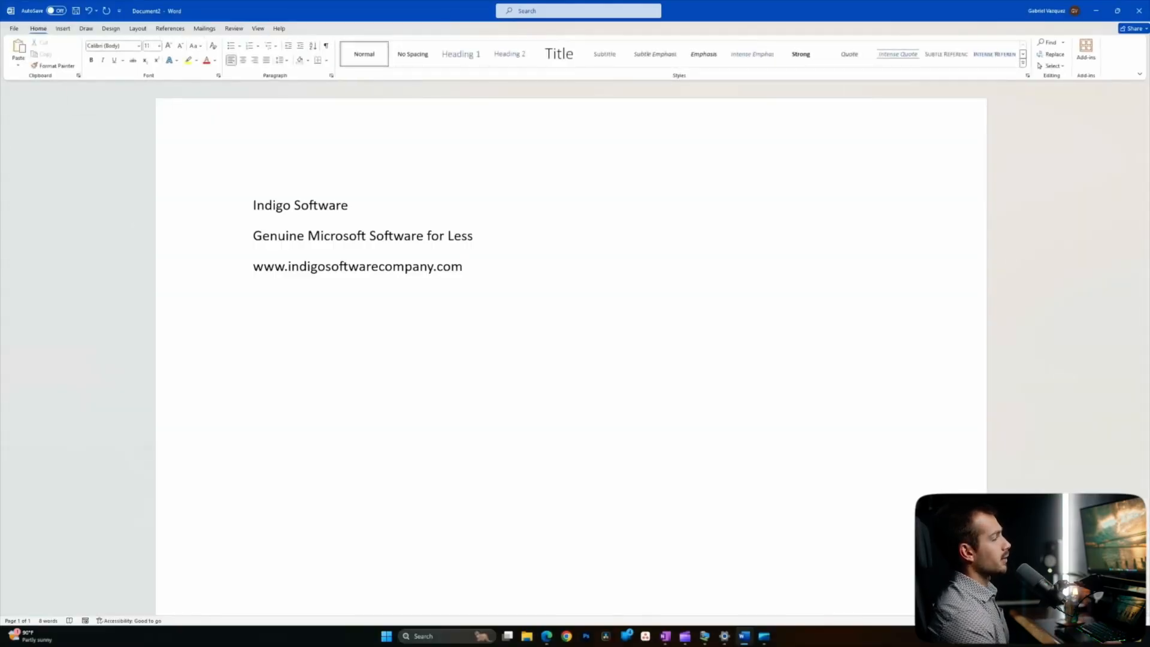
click(78, 76)
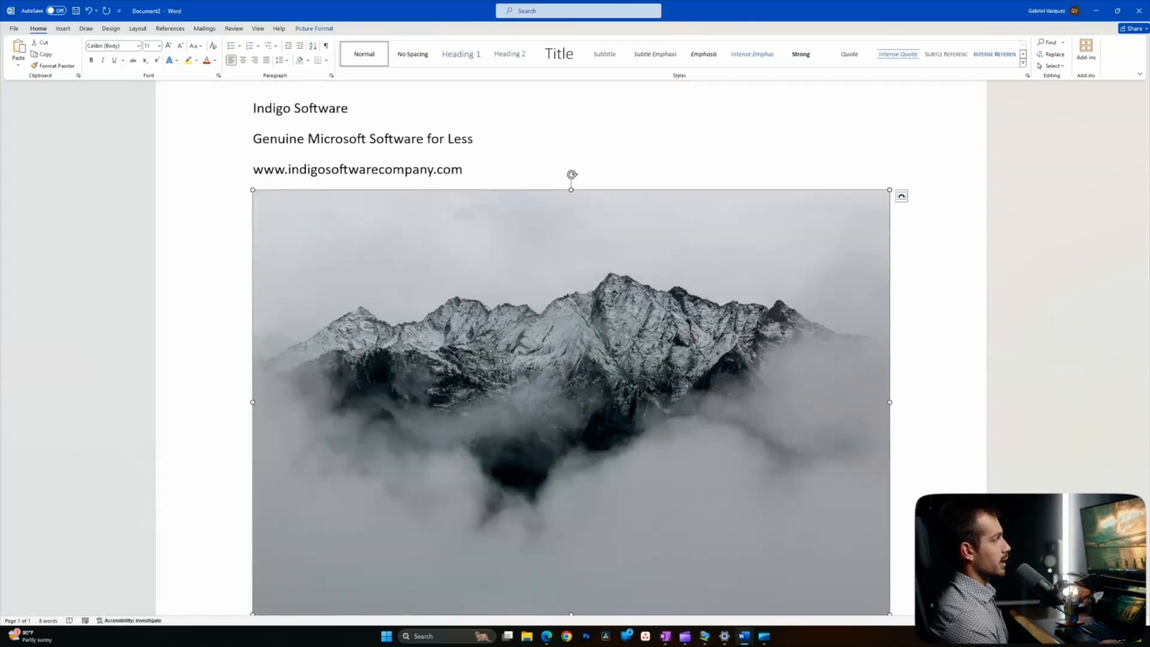
click(63, 29)
click(245, 57)
click(267, 79)
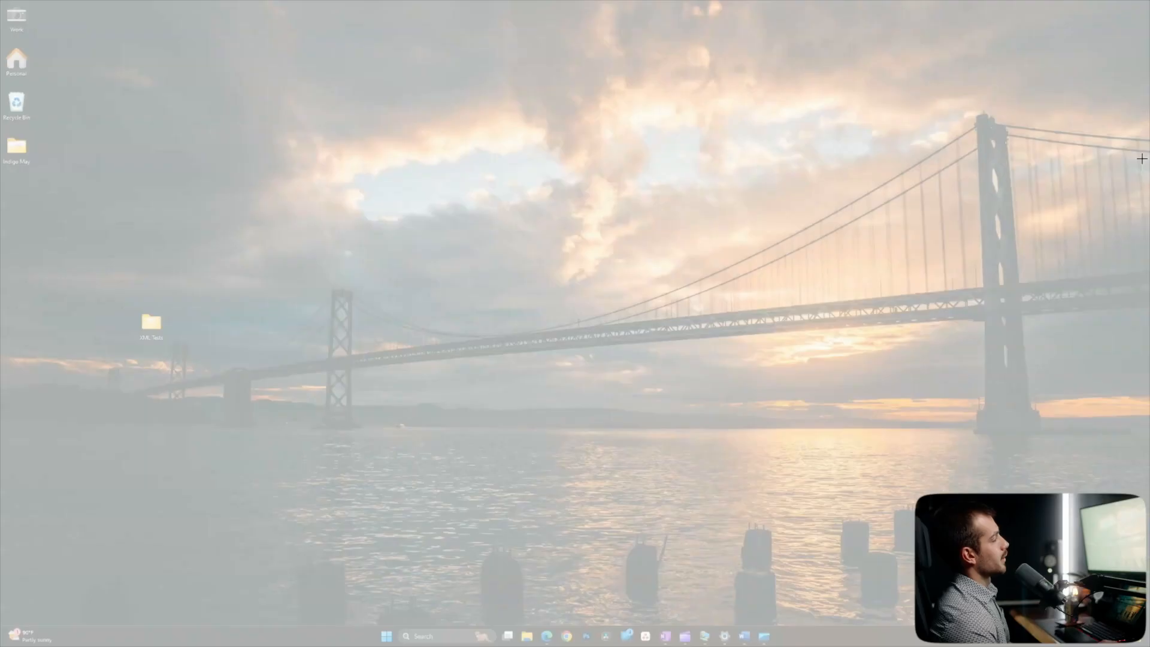
drag(158, 59, 853, 501)
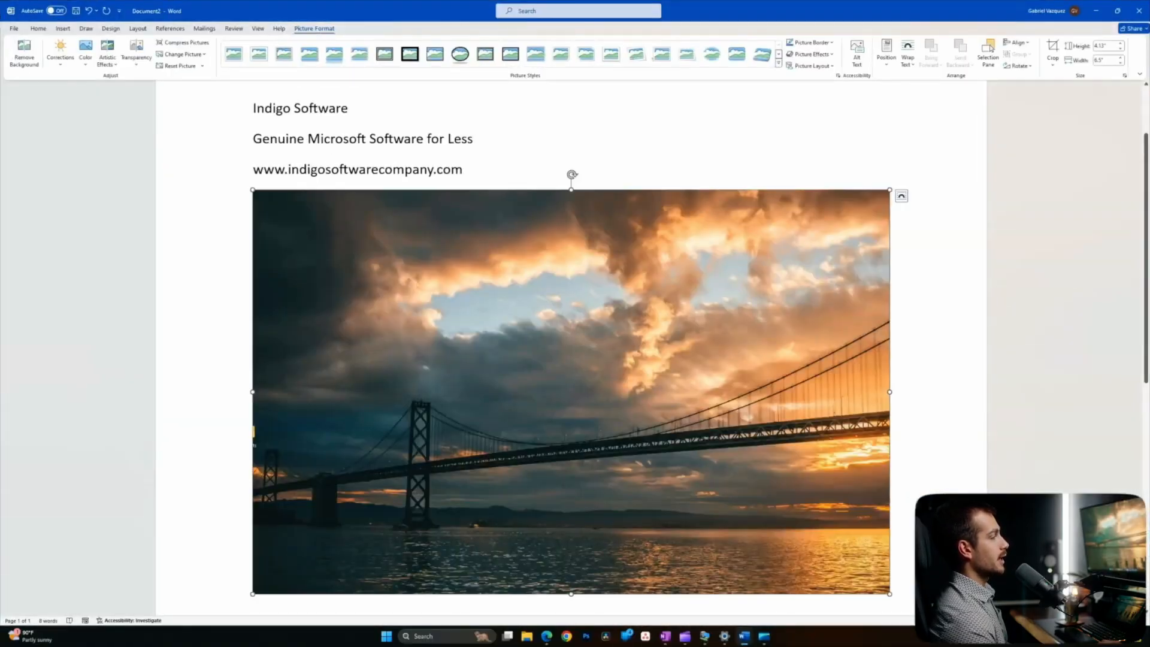
scroll(569, 300, down, 4)
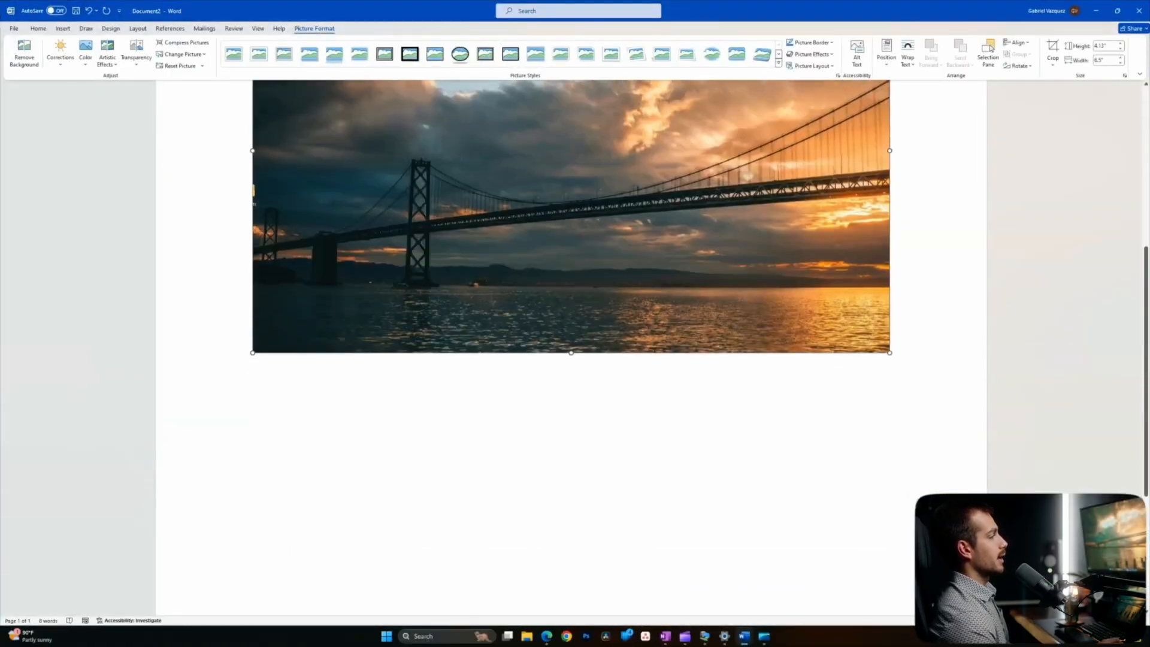
scroll(572, 299, down, 3)
scroll(572, 300, up, 7)
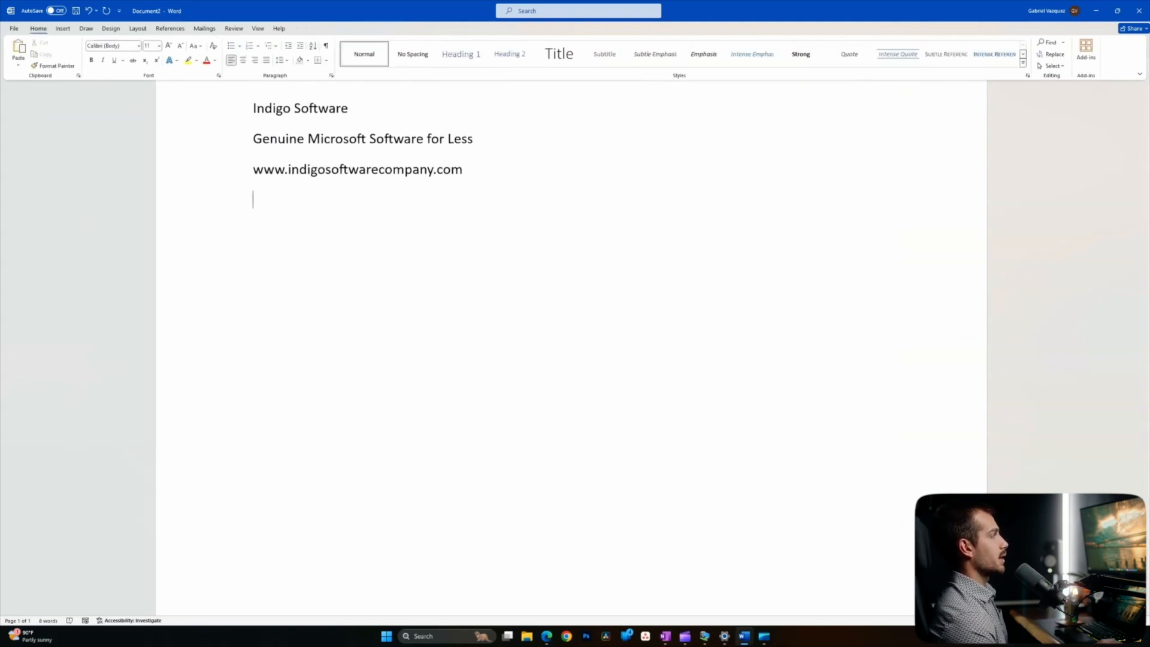
click(86, 29)
click(63, 29)
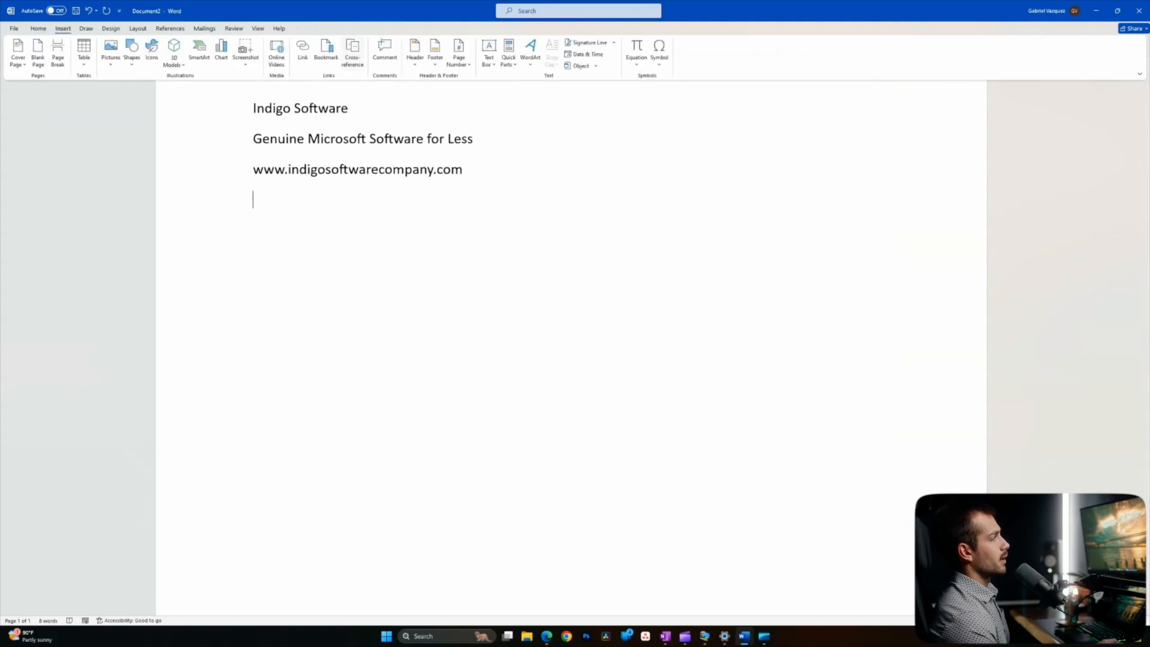
click(246, 53)
click(268, 78)
drag(352, 118, 809, 488)
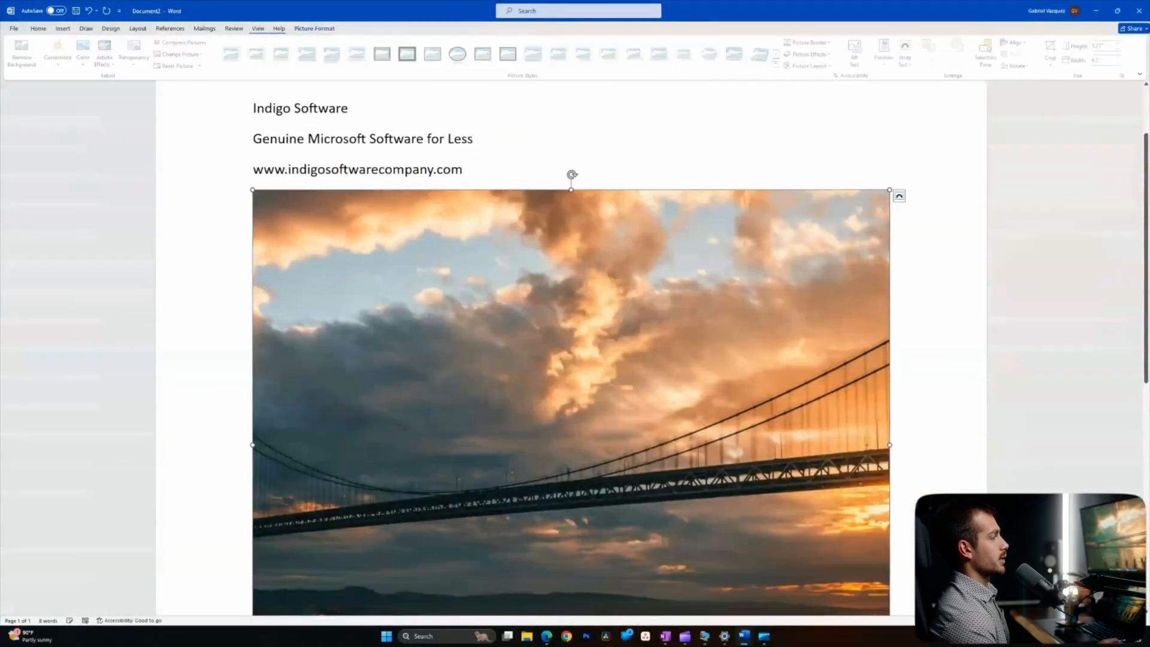
scroll(571, 348, down, 5)
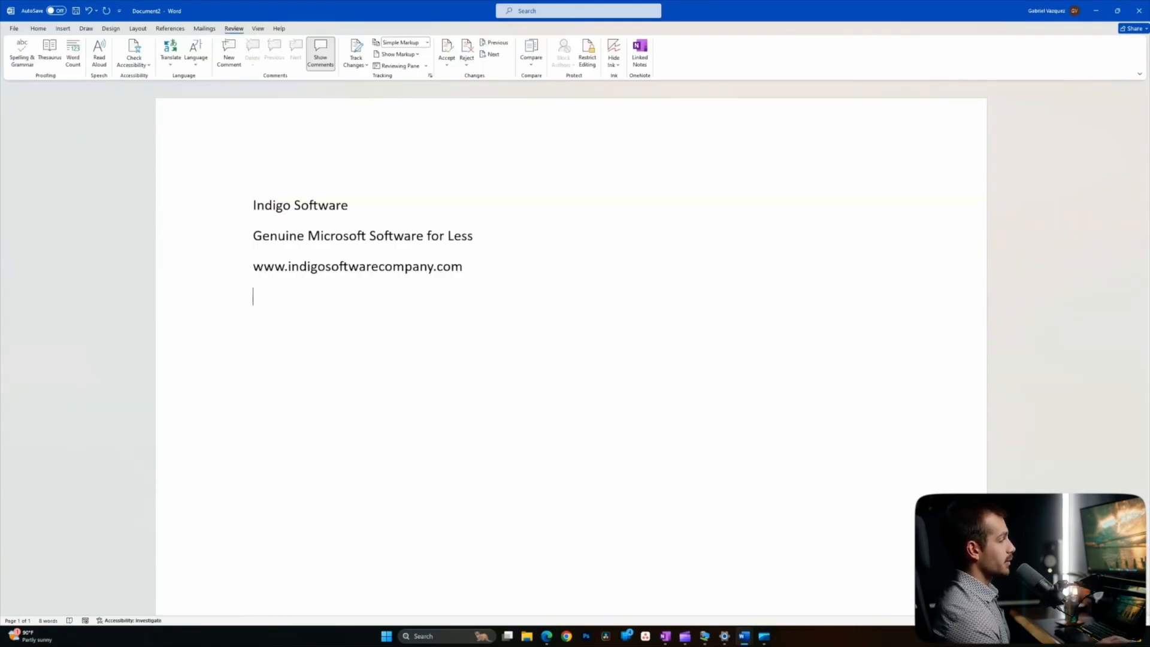
- Search the web for 'indigo Software' from the References tools and open the company's website result
click(170, 29)
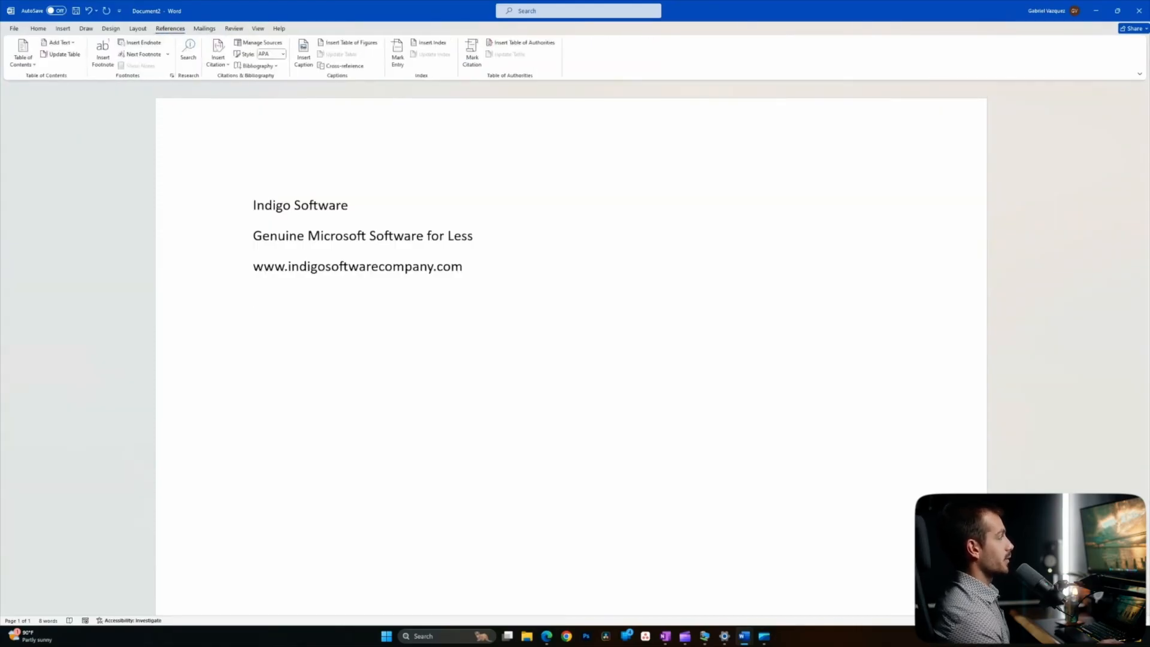
click(188, 51)
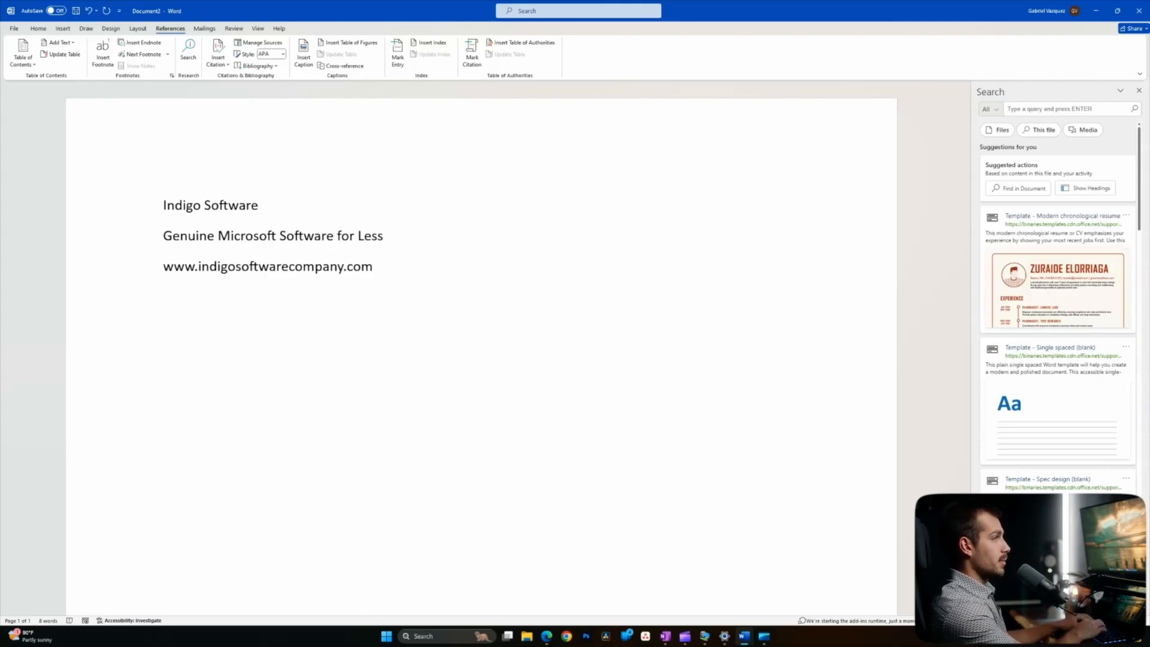
text(indigo Software)
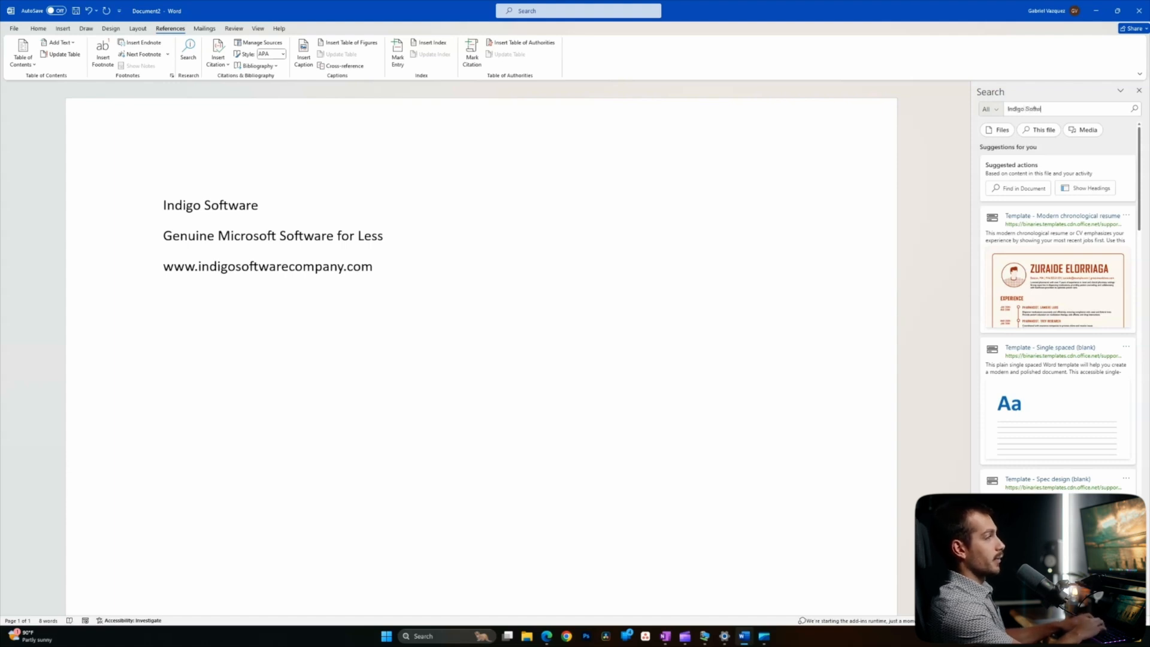
key(Return)
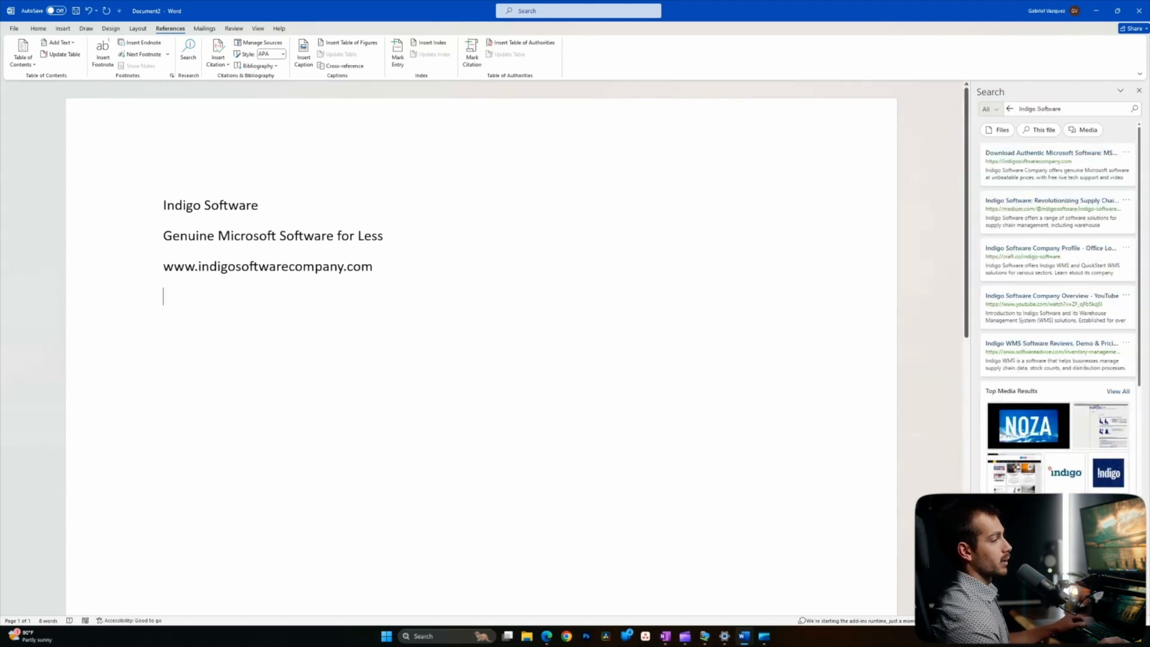
click(1051, 153)
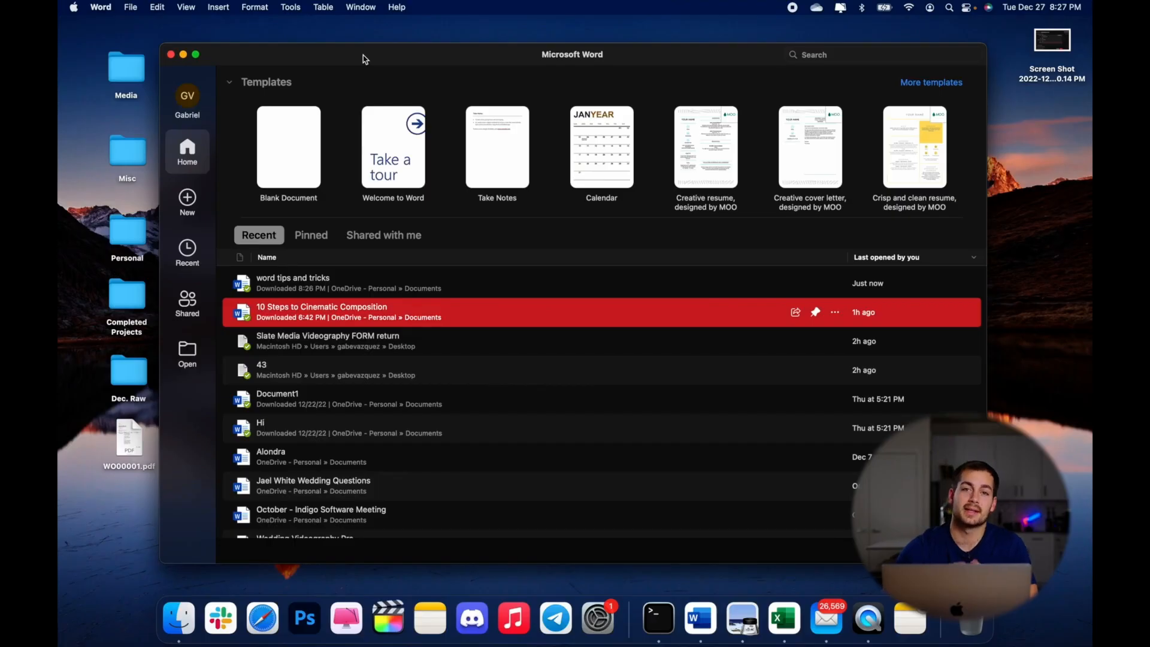
- Look through the Word application menu, dismiss it, and nudge the Word window slightly left
click(132, 6)
mouse_move(109, 5)
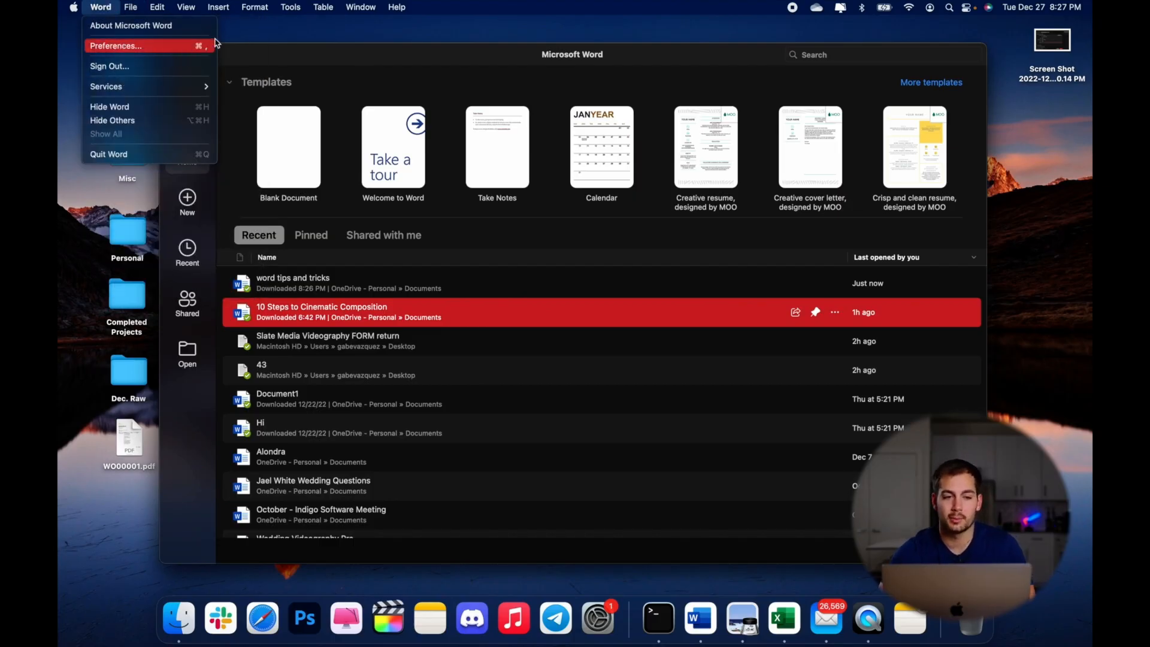
click(242, 50)
drag(220, 54, 209, 53)
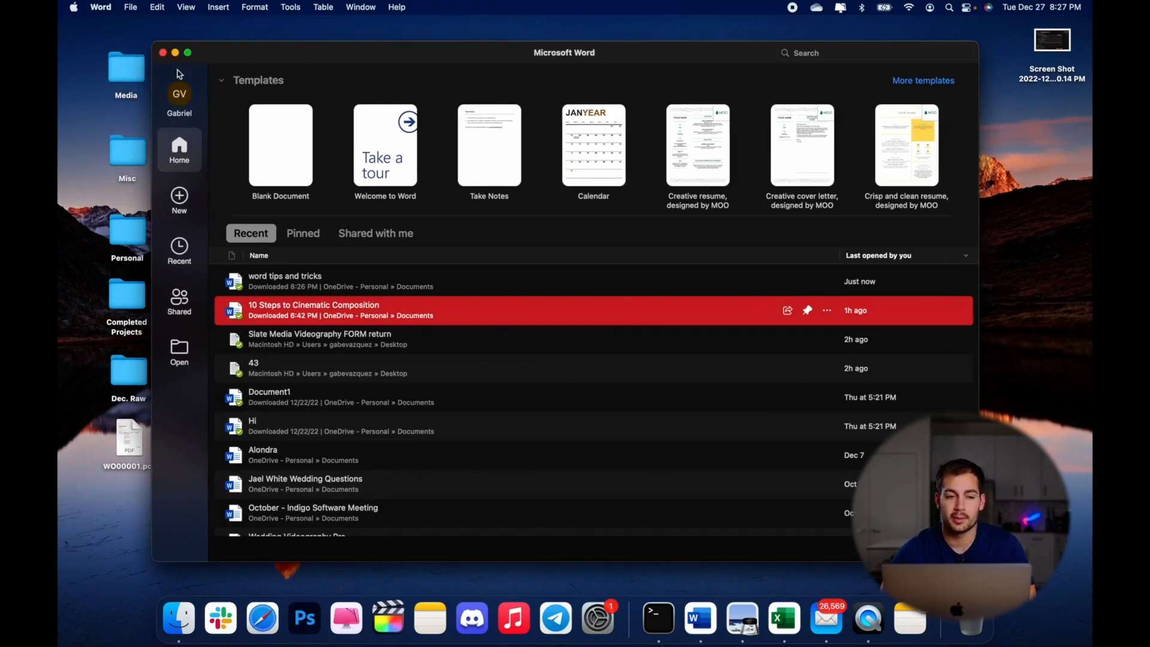
- Turn off Dark Mode entirely in Word's General preferences, then drag WO00001.pdf toward Word
click(131, 6)
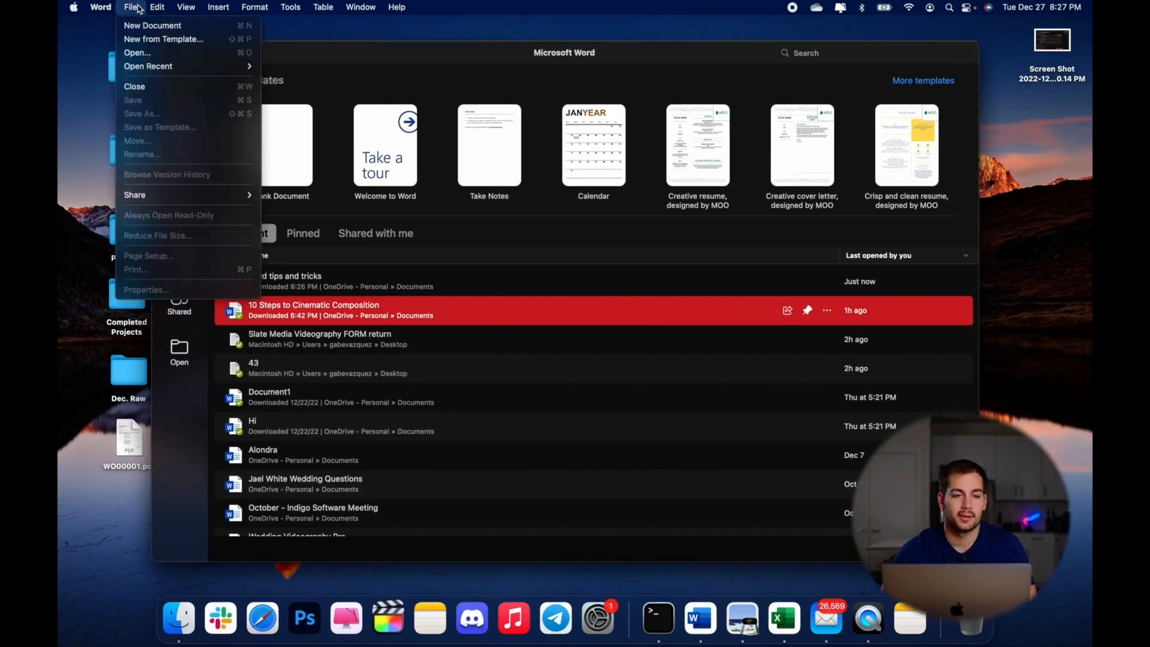
mouse_move(101, 7)
click(109, 46)
click(413, 154)
click(416, 315)
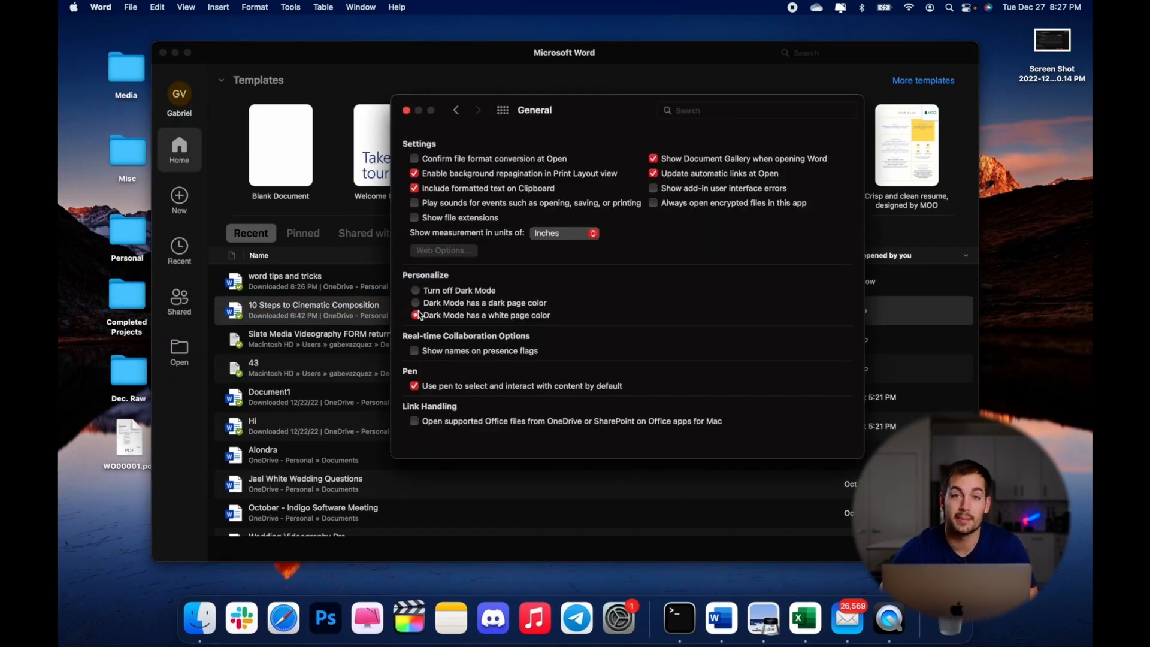
click(416, 290)
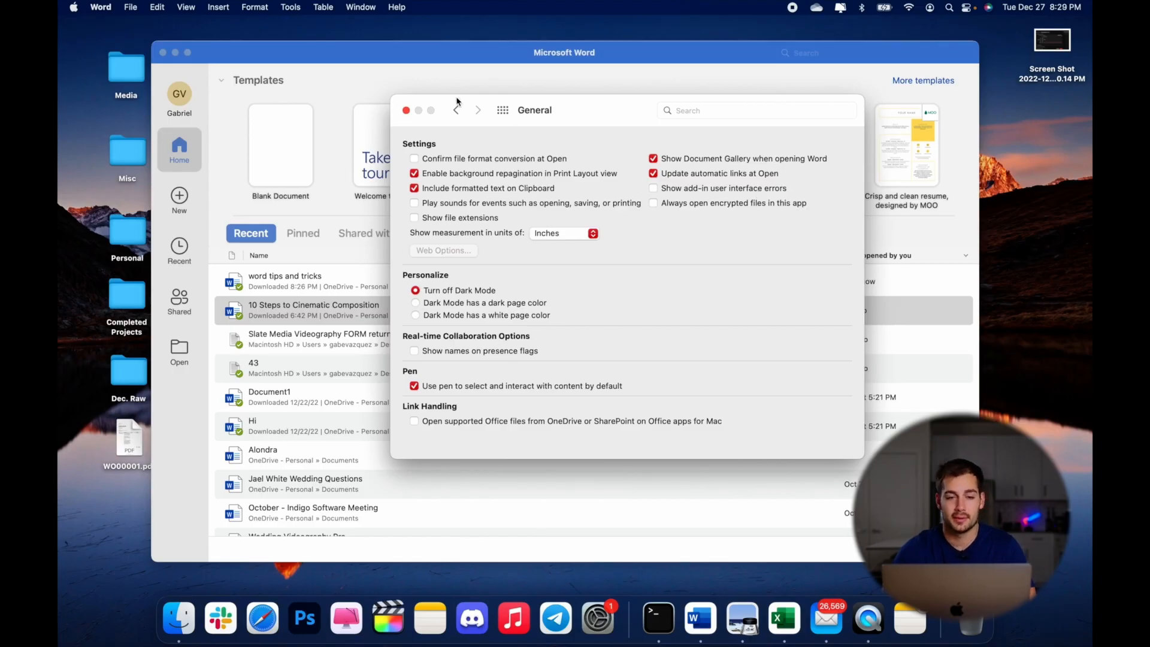
click(406, 110)
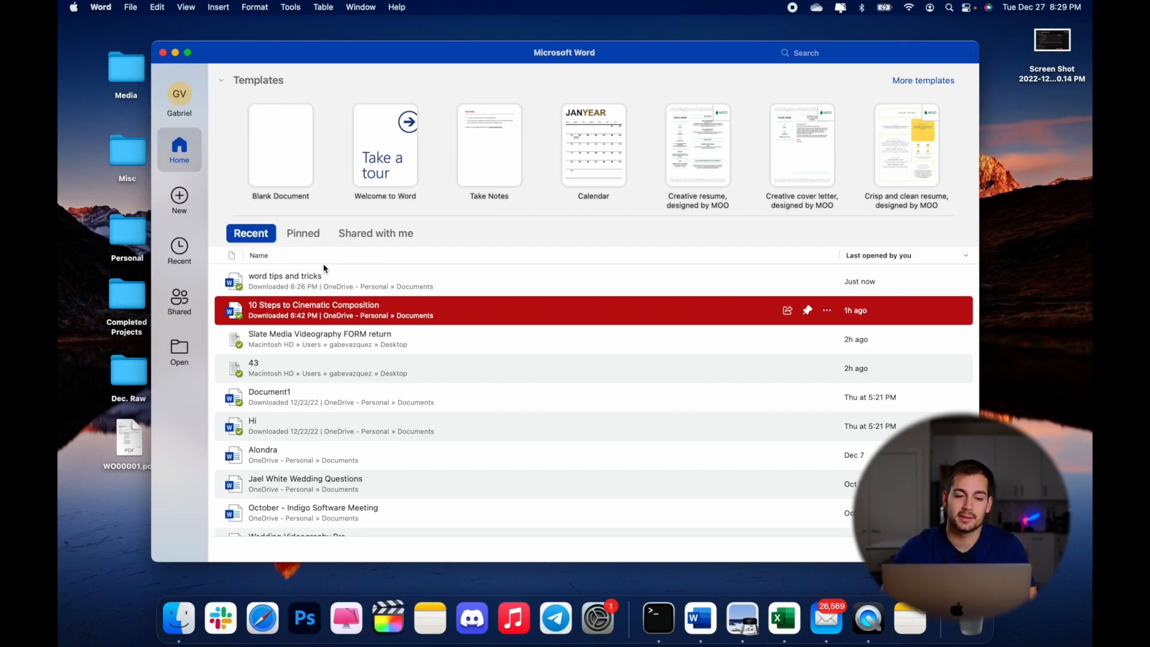
drag(130, 455, 119, 453)
- Open the Slate Media Videography FORM return PDF from the File menu so Word converts it
click(231, 57)
click(129, 7)
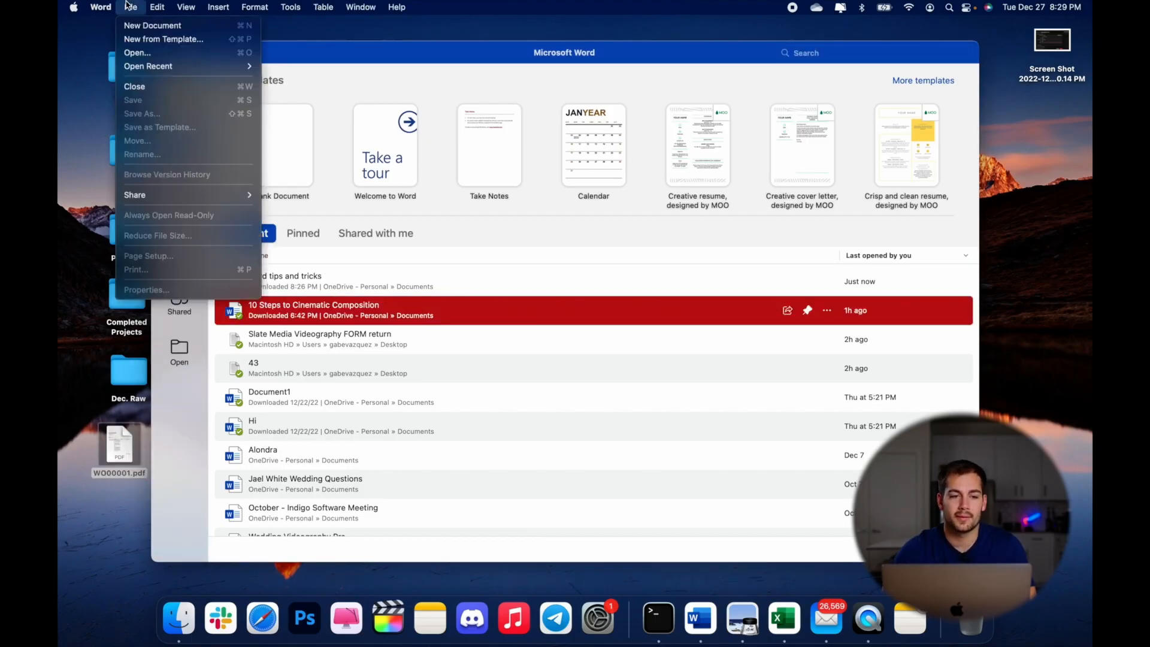
click(138, 53)
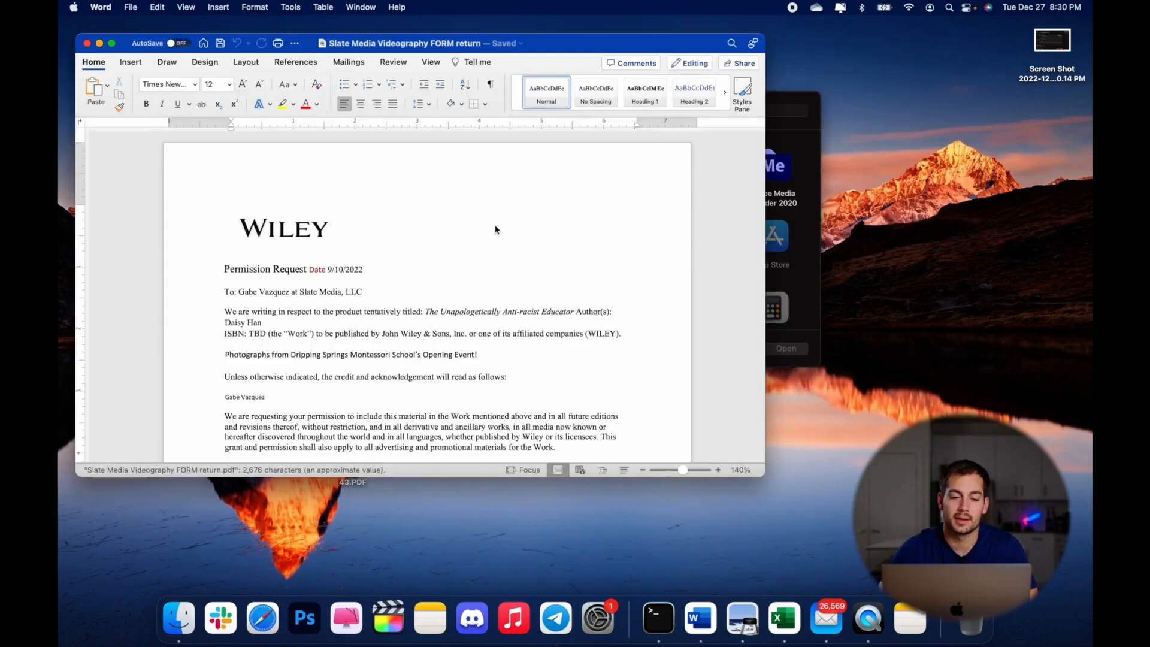
scroll(495, 223, down, 5)
scroll(496, 223, up, 5)
drag(317, 334, 450, 334)
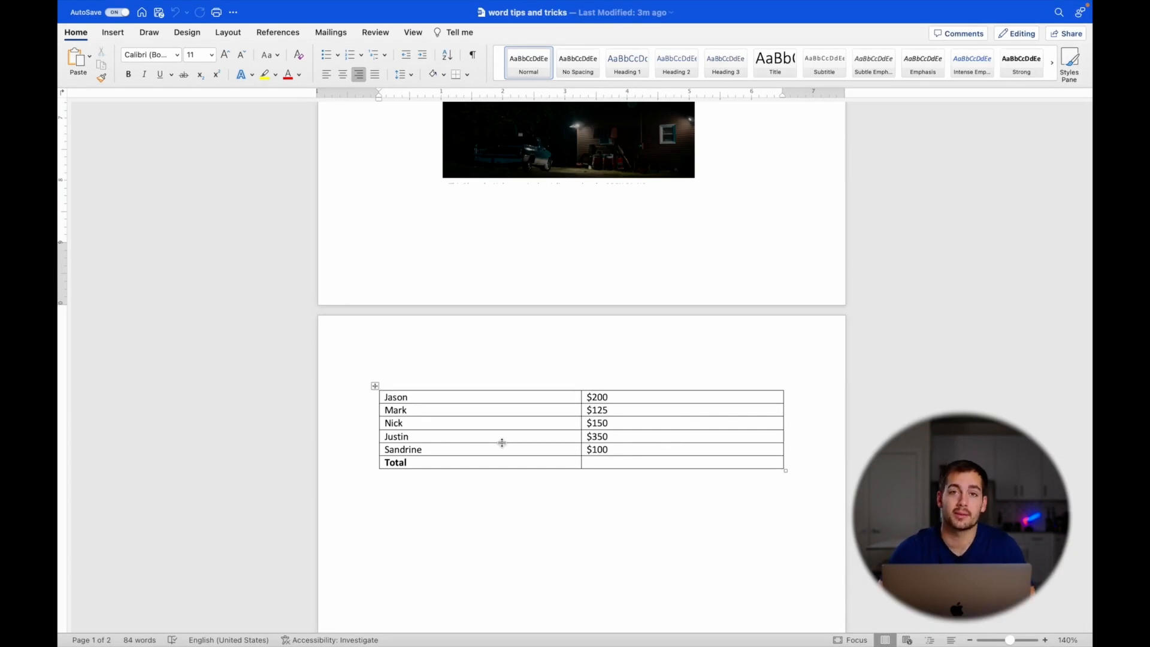
- Select the table's names column and try the Formula dialog, cancelling without inserting anything
click(443, 388)
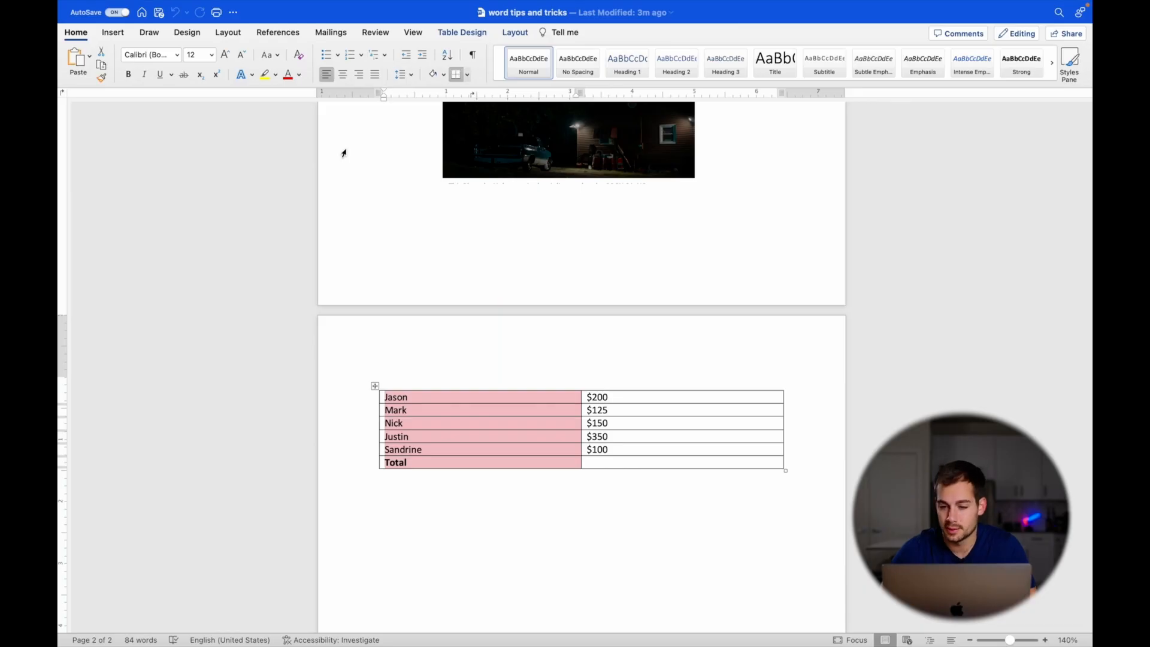
click(228, 33)
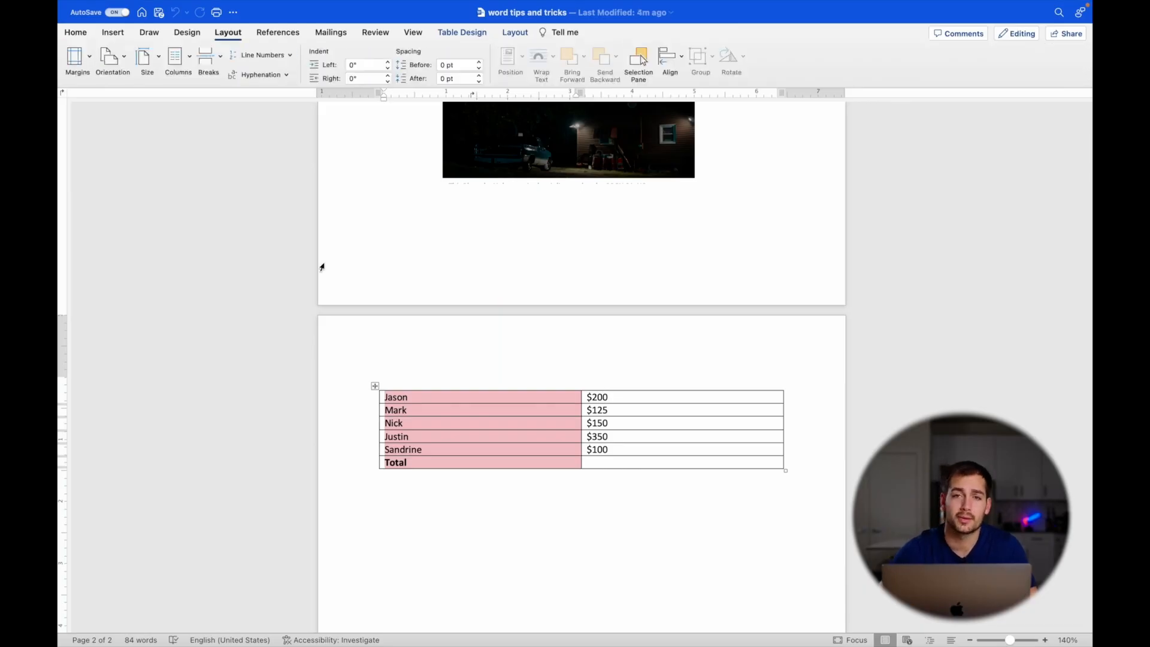
click(323, 7)
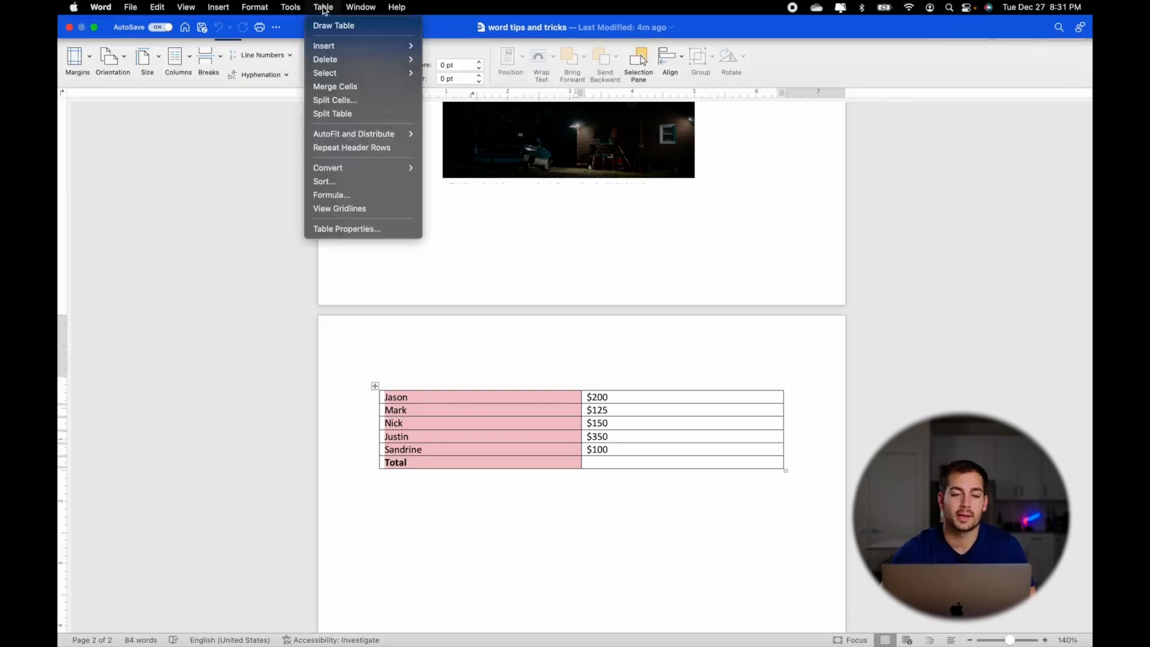
click(335, 201)
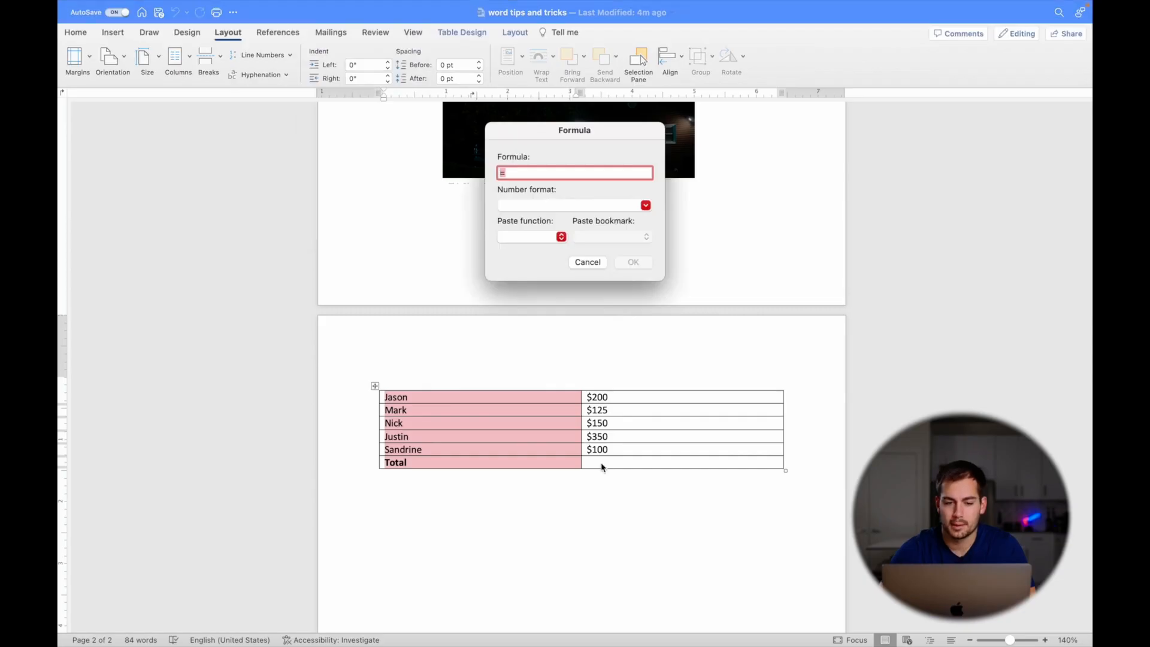
click(587, 264)
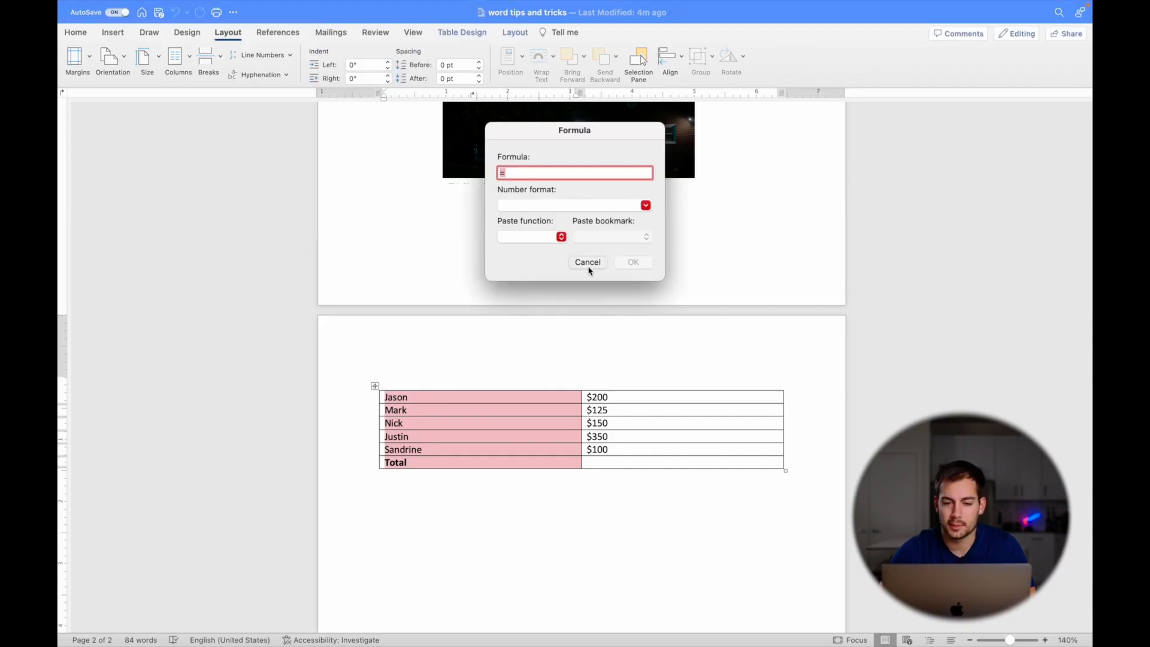
- Insert the sum formula beside Total to show $925.00, then select the Jason–Sandrine name cells
click(604, 463)
mouse_move(362, 5)
click(323, 6)
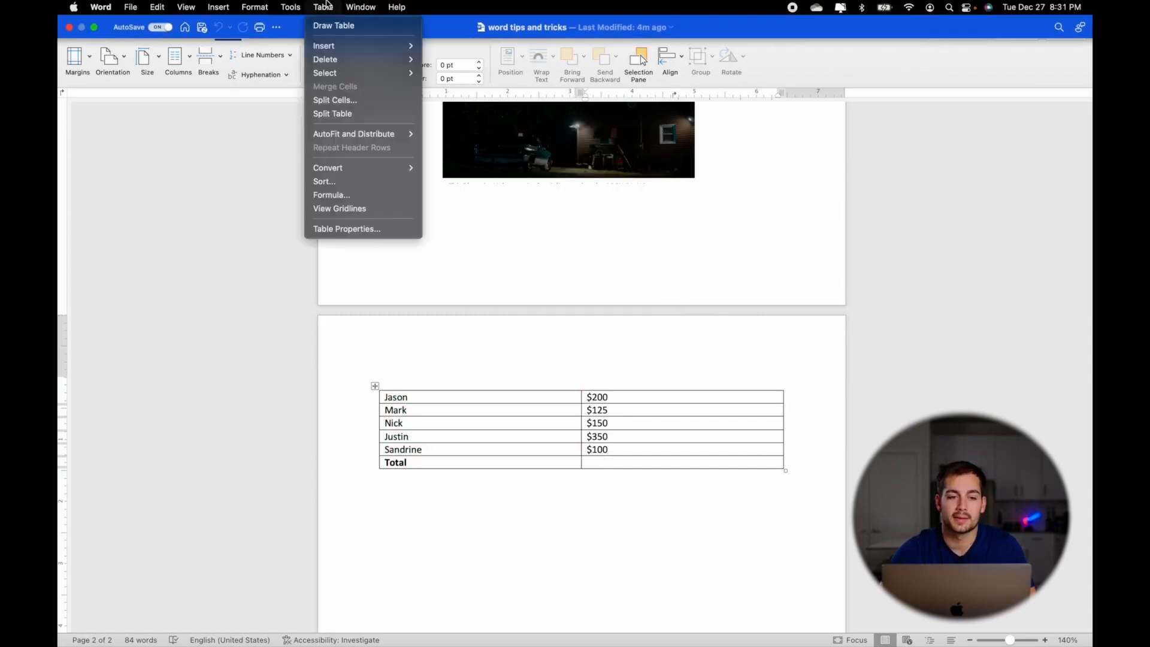
click(366, 195)
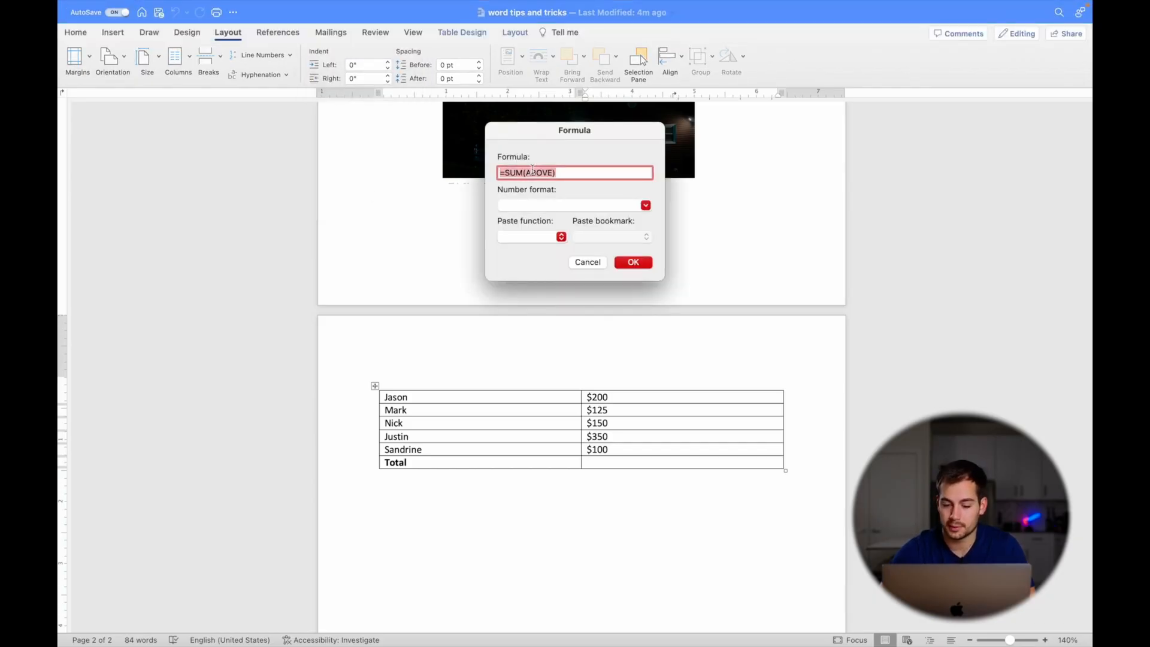
click(638, 263)
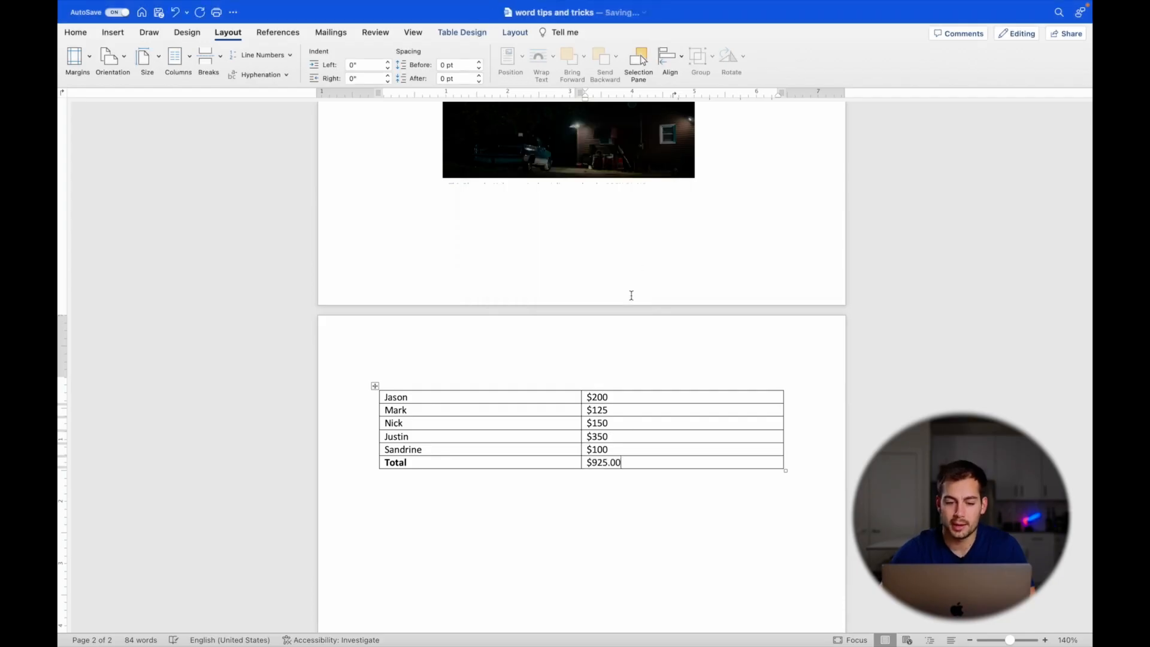
drag(624, 465, 587, 465)
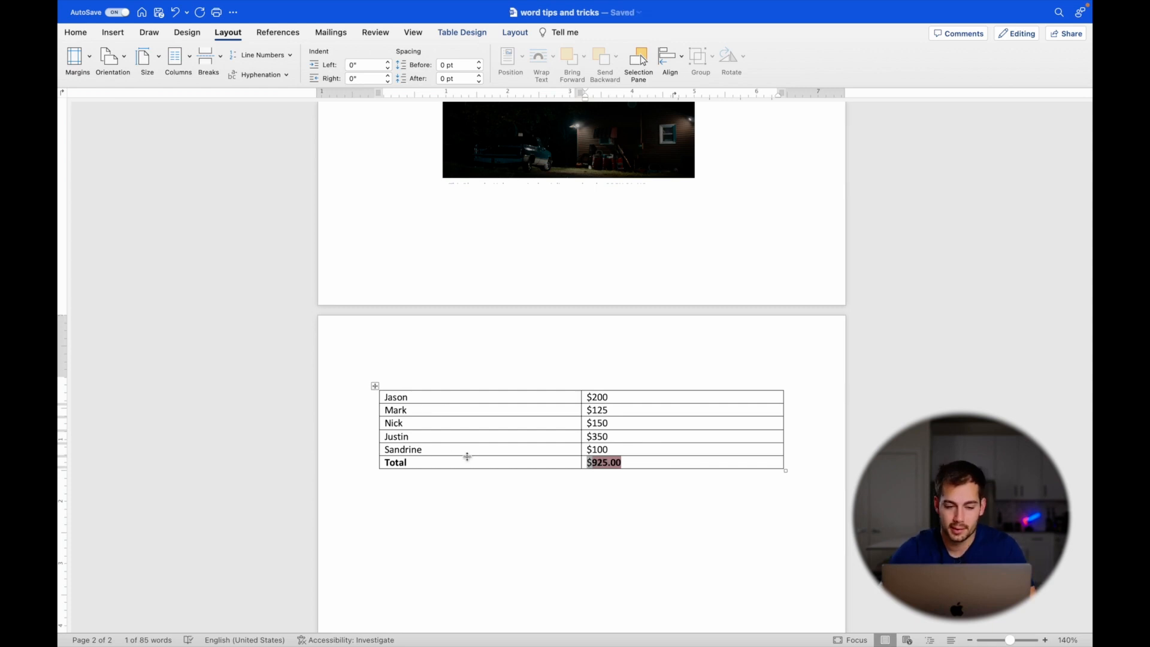
drag(429, 451, 399, 383)
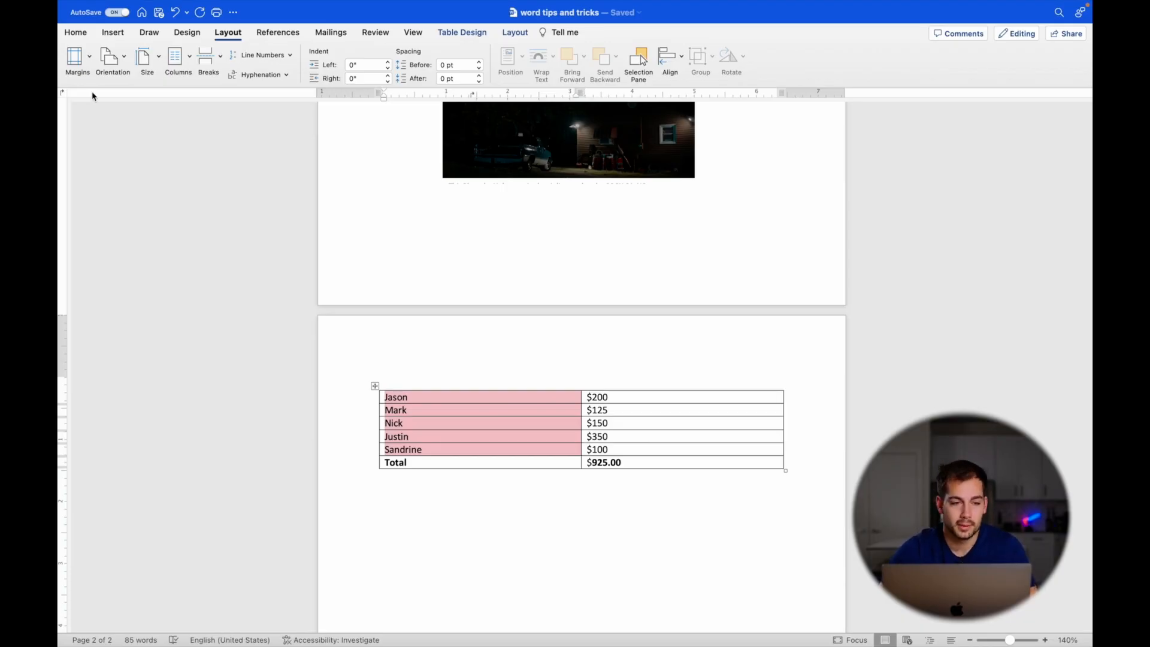
- Sort the table rows alphabetically by name, as text in ascending order
click(76, 35)
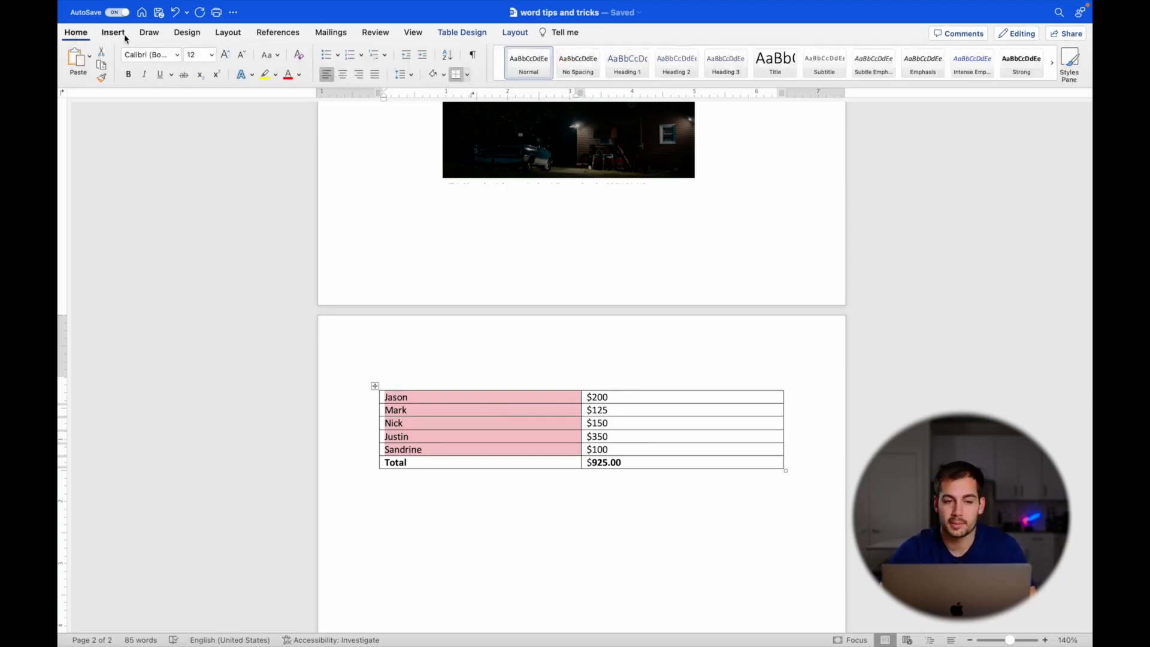
click(446, 55)
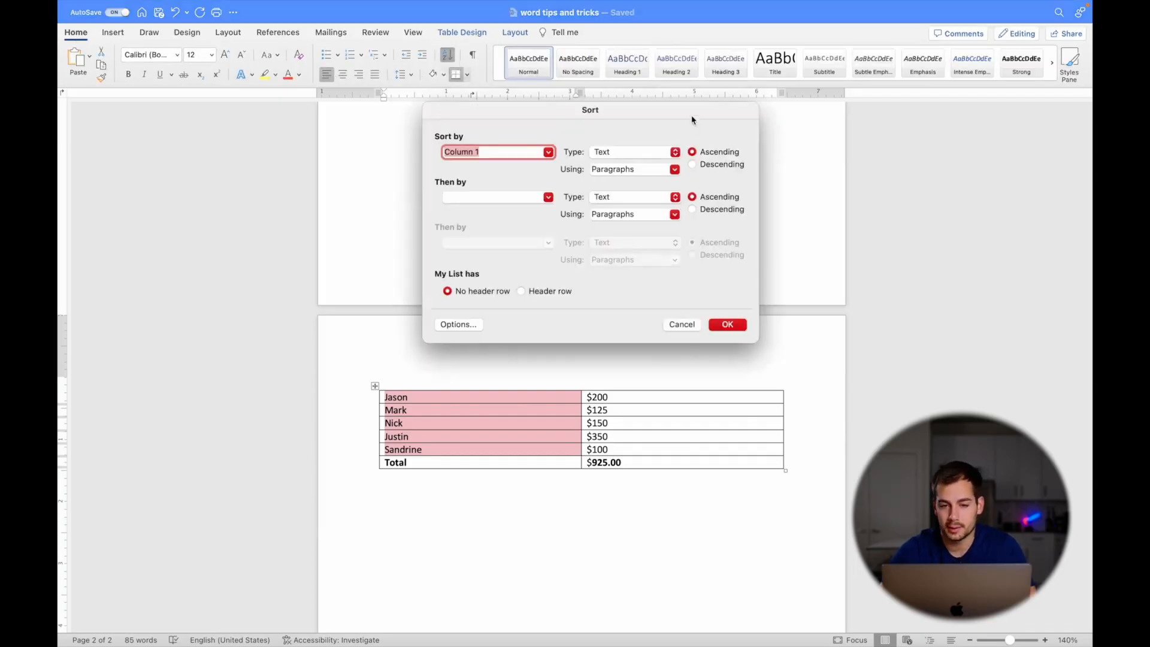
click(621, 157)
click(623, 157)
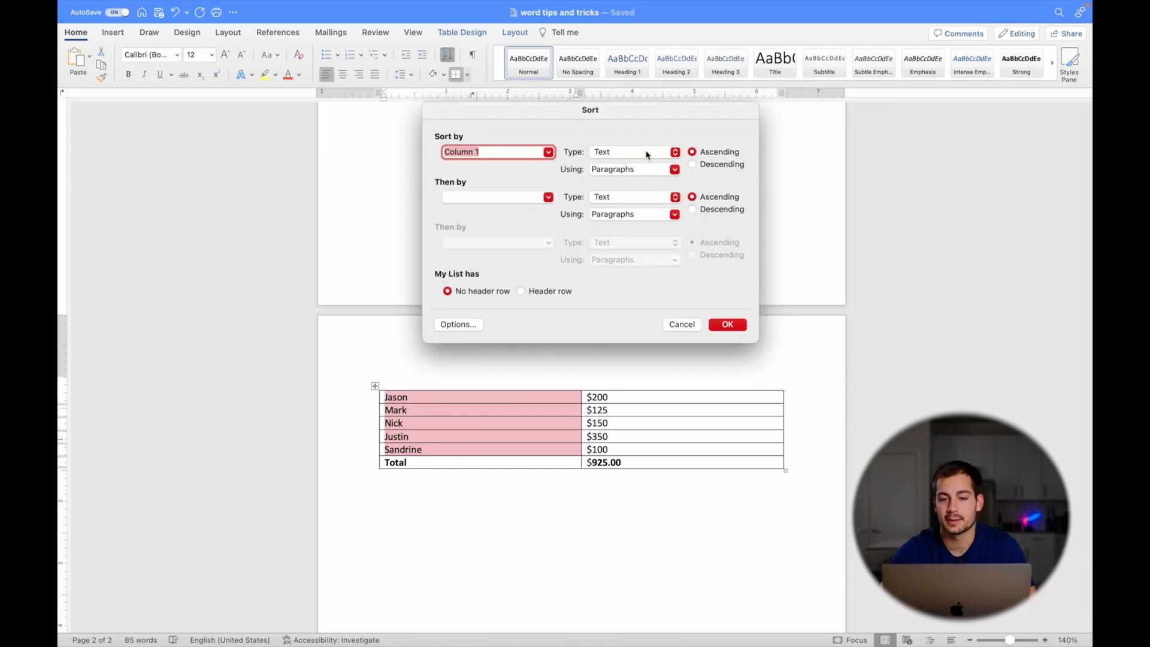
click(728, 324)
click(391, 398)
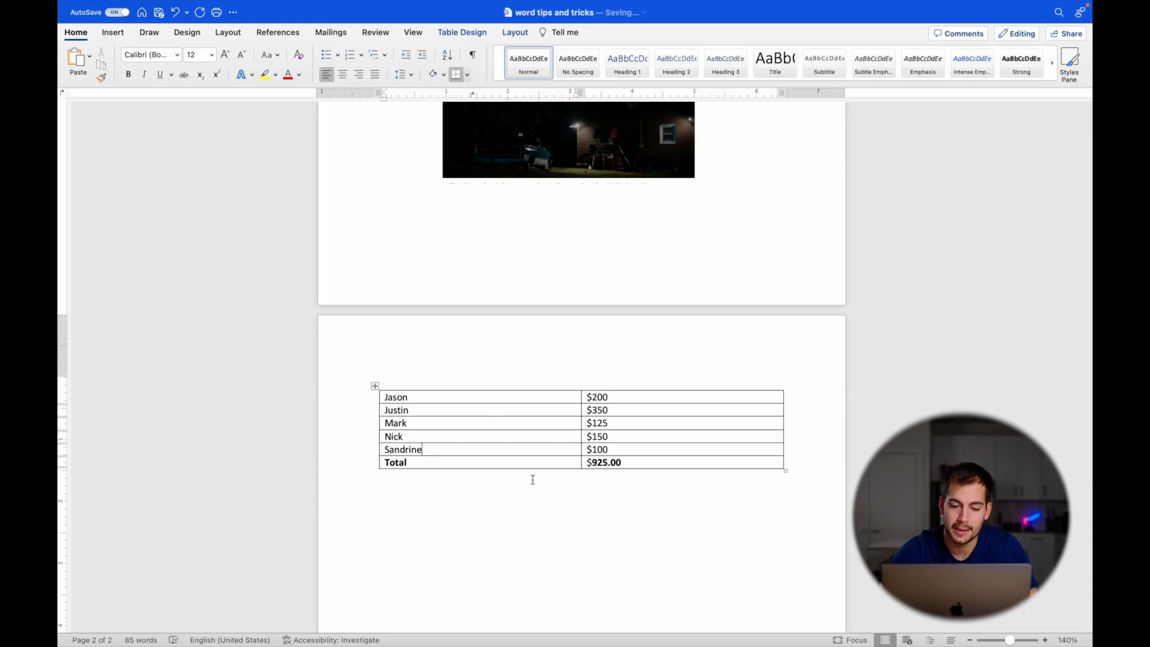
- Sort the rows by the five amounts as numbers, lowest first
drag(620, 446, 589, 400)
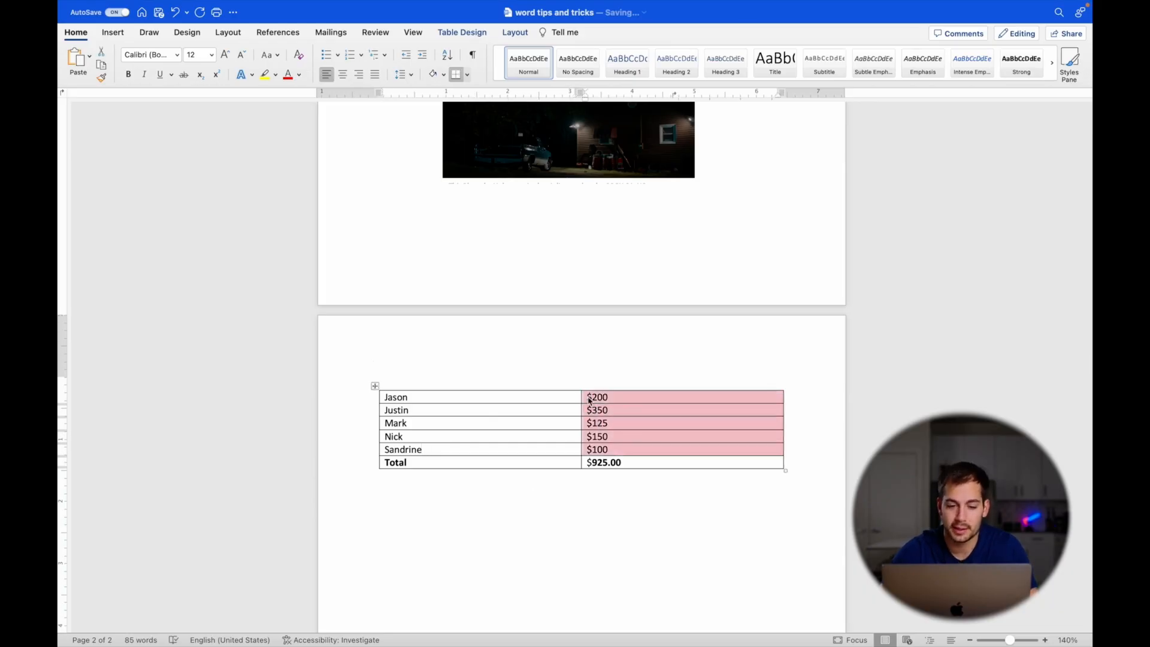
click(449, 57)
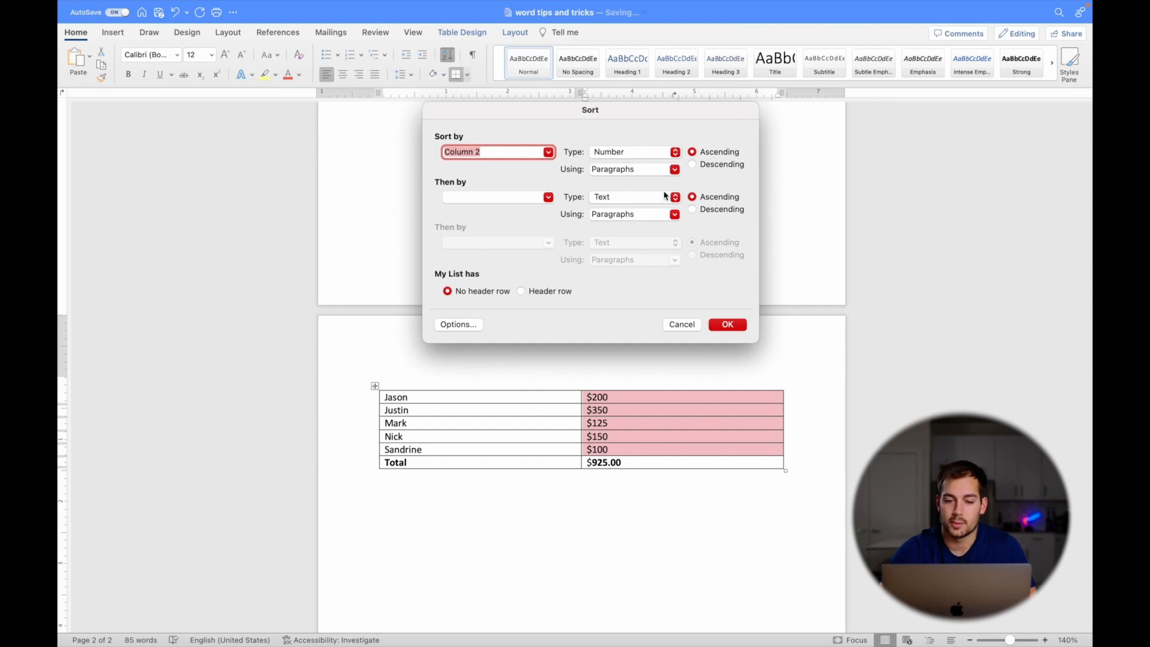
click(726, 324)
click(654, 423)
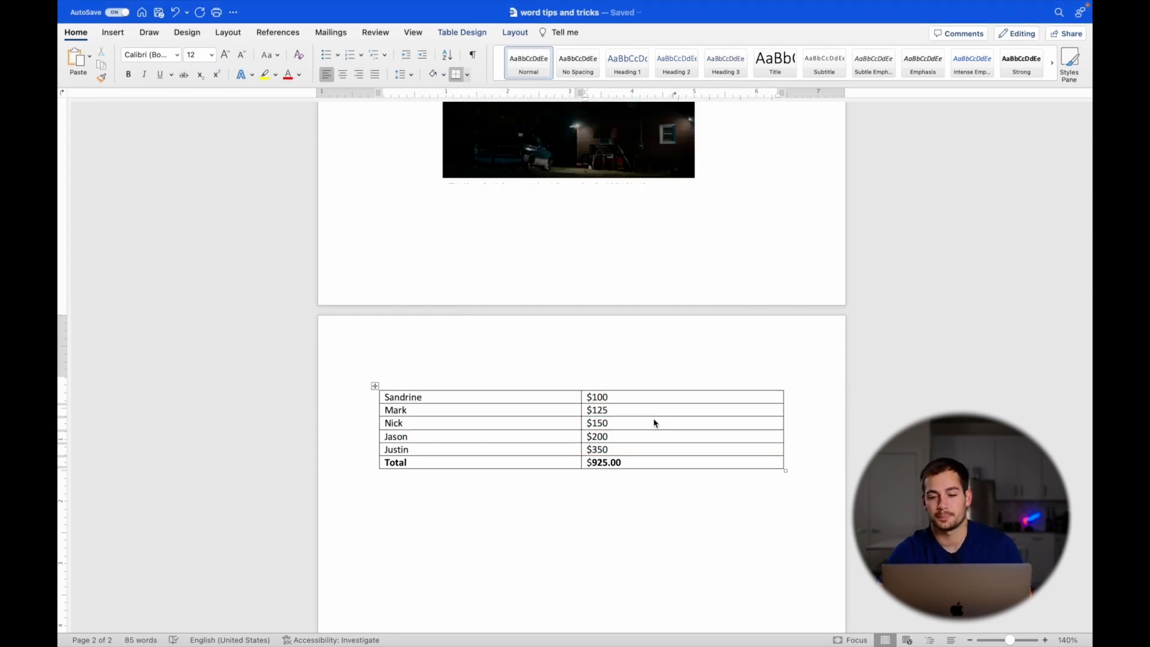
scroll(537, 190, up, 15)
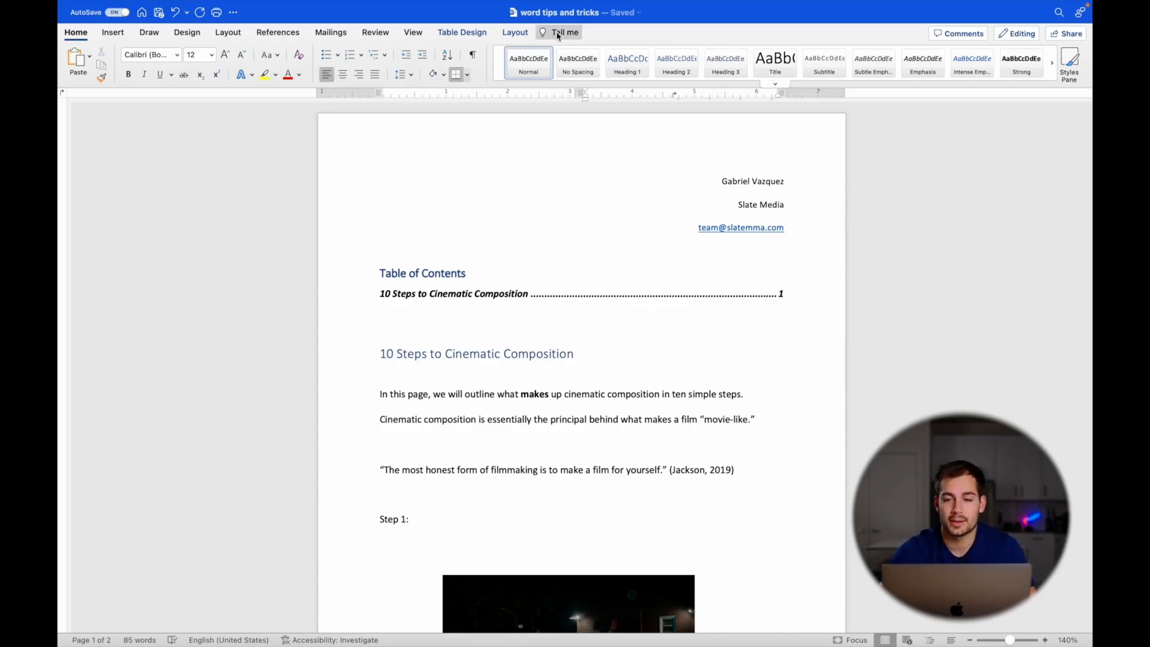
- Invite a collaborator by pasting their e-mail address with edit permission and send the invitation
click(1064, 34)
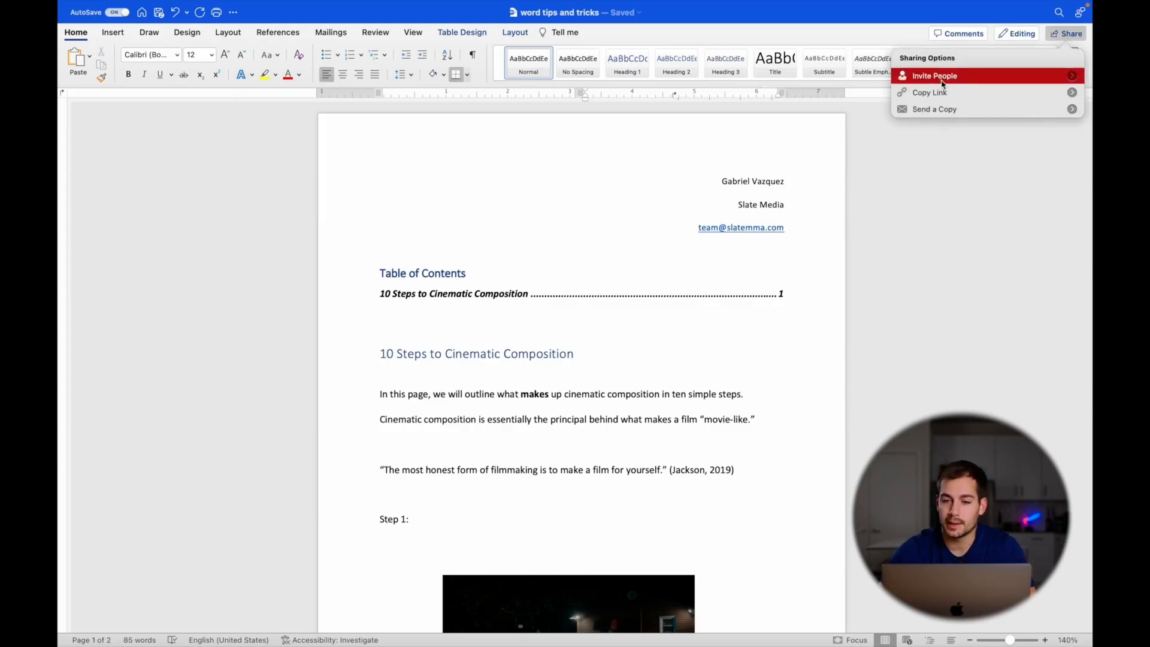
click(942, 76)
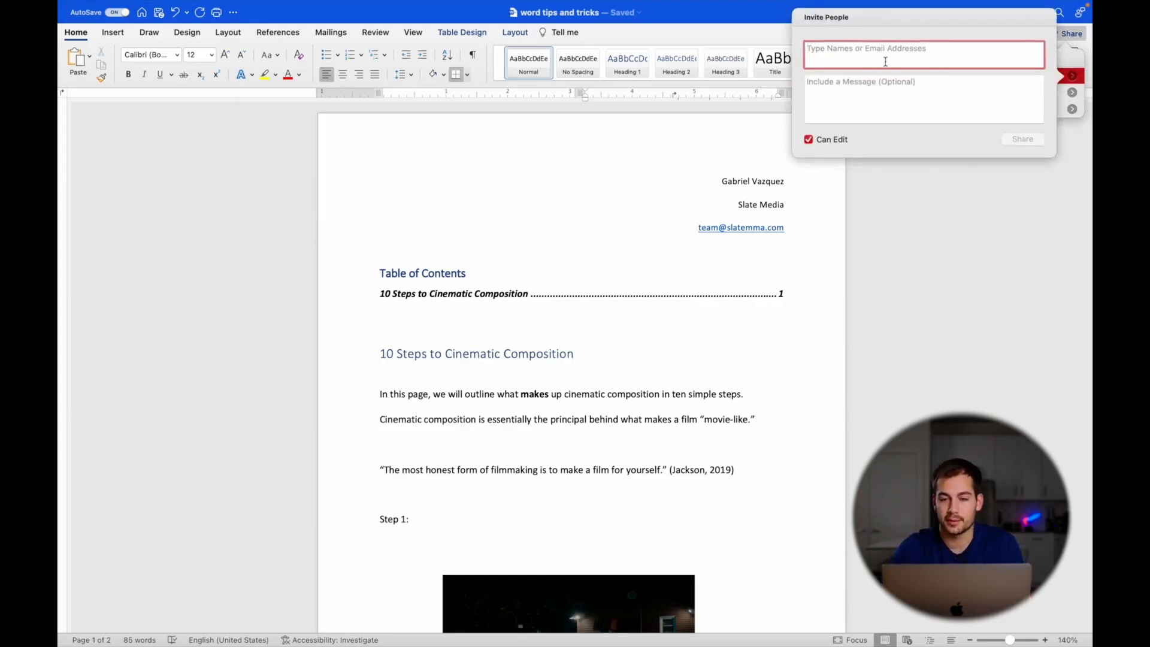
key(super+v)
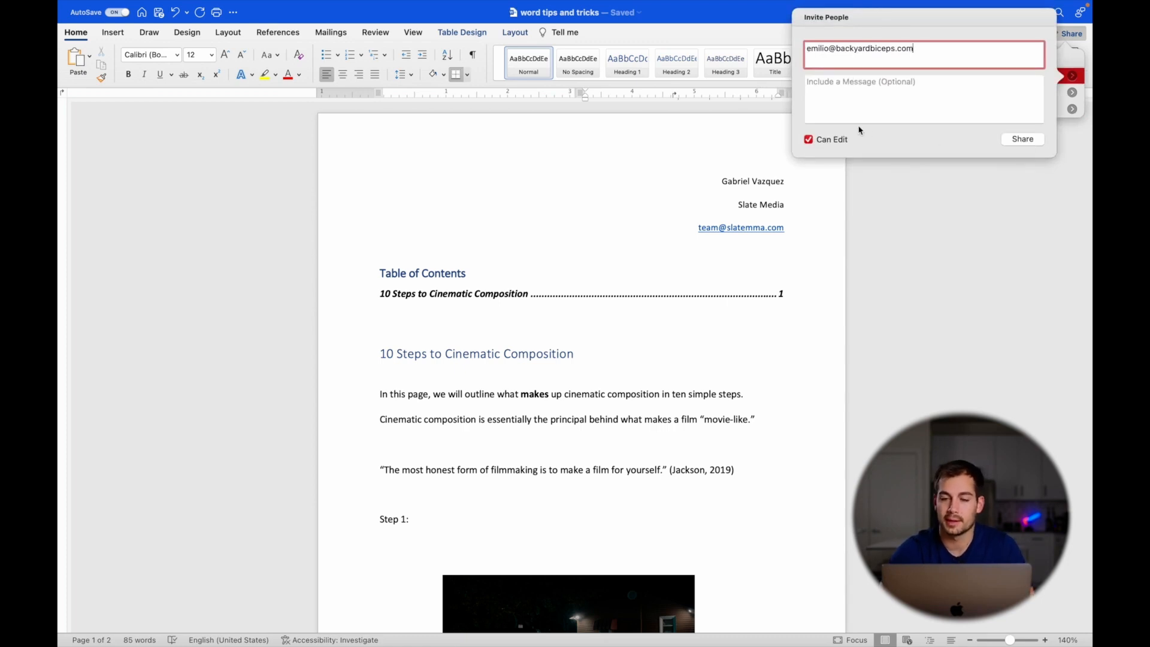
click(1015, 140)
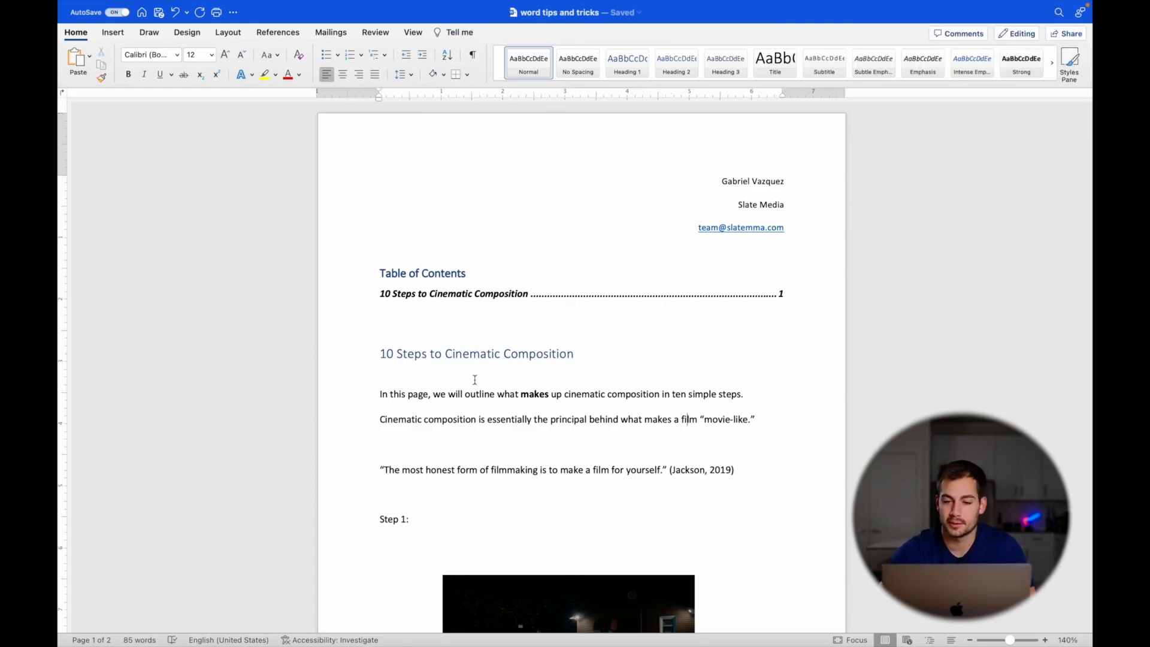
mouse_move(659, 4)
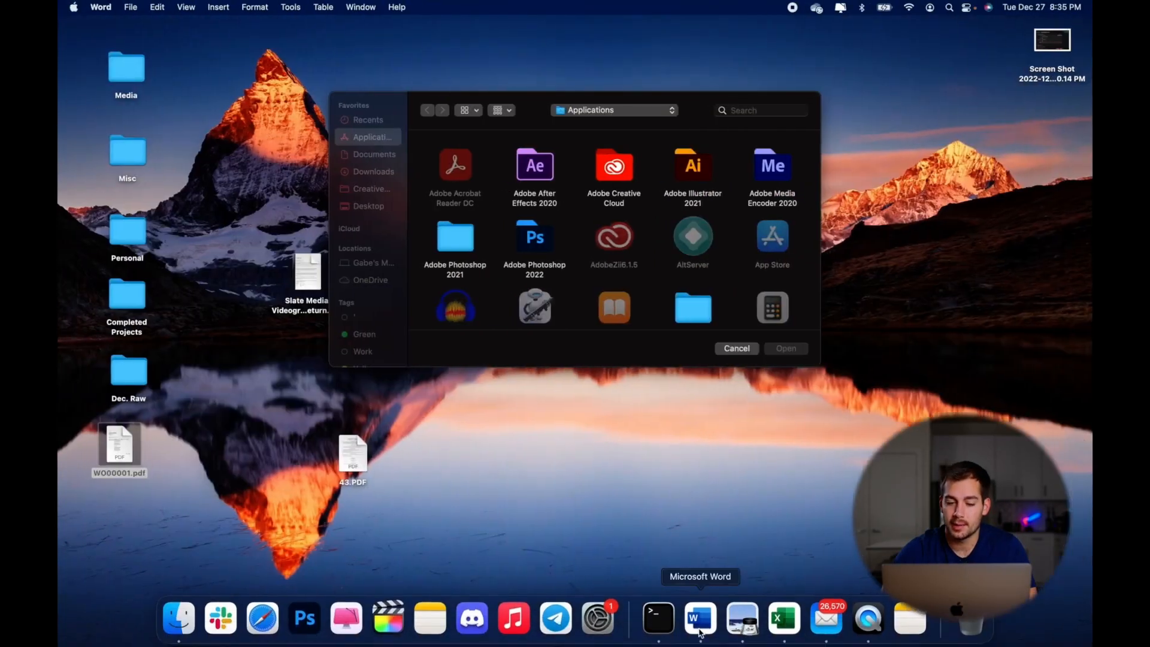
- Pin Slate Media Videography FORM return in Word's recent files gallery and view the Pinned list
click(700, 618)
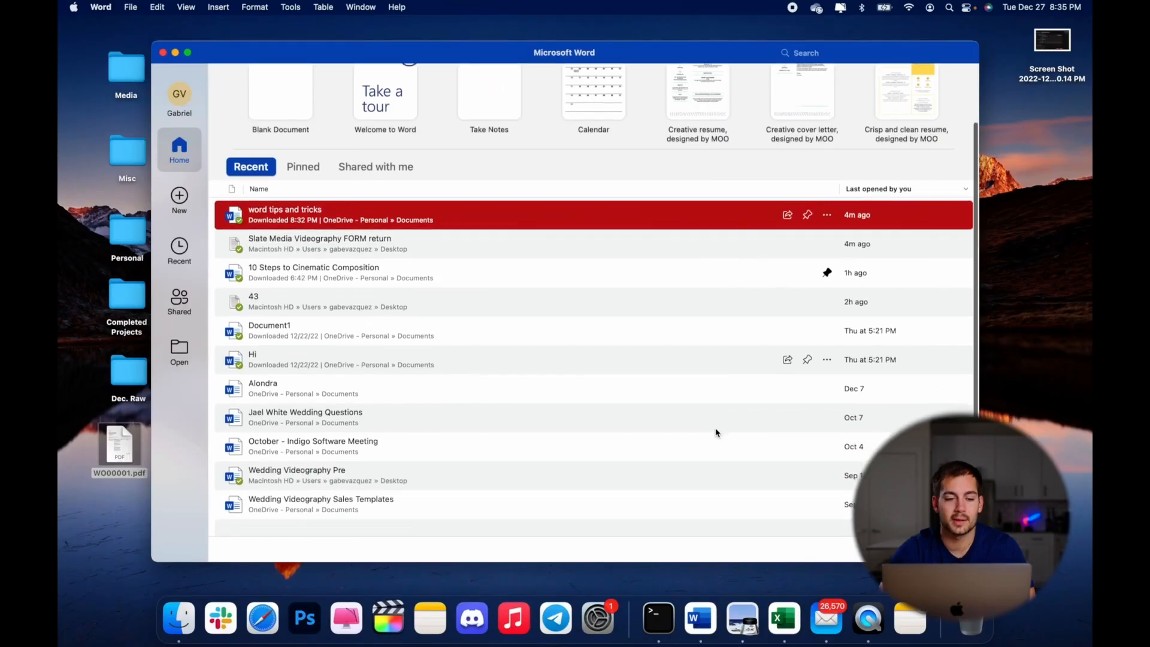
scroll(716, 432, down, 1)
scroll(716, 432, down, 1)
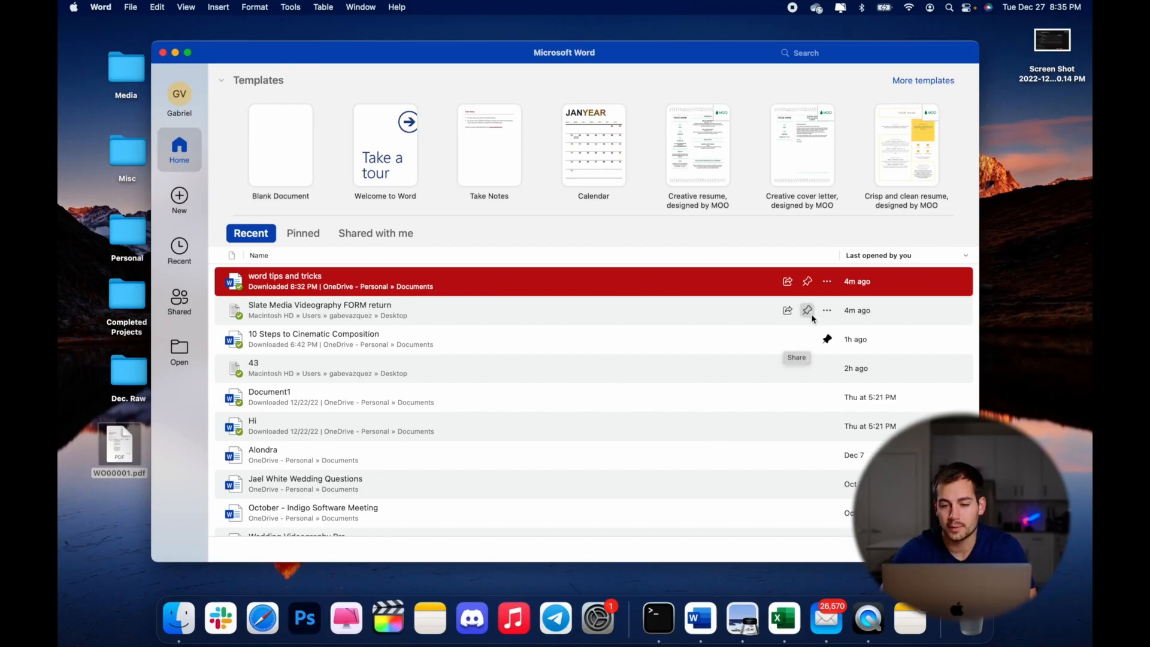
click(808, 310)
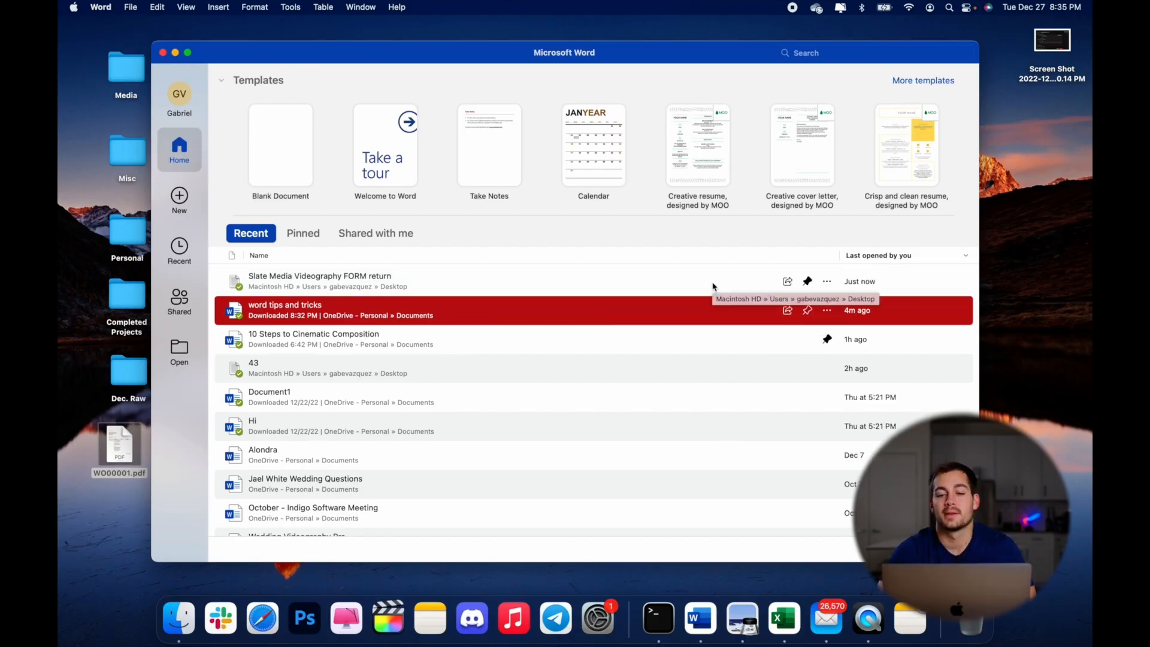
click(302, 233)
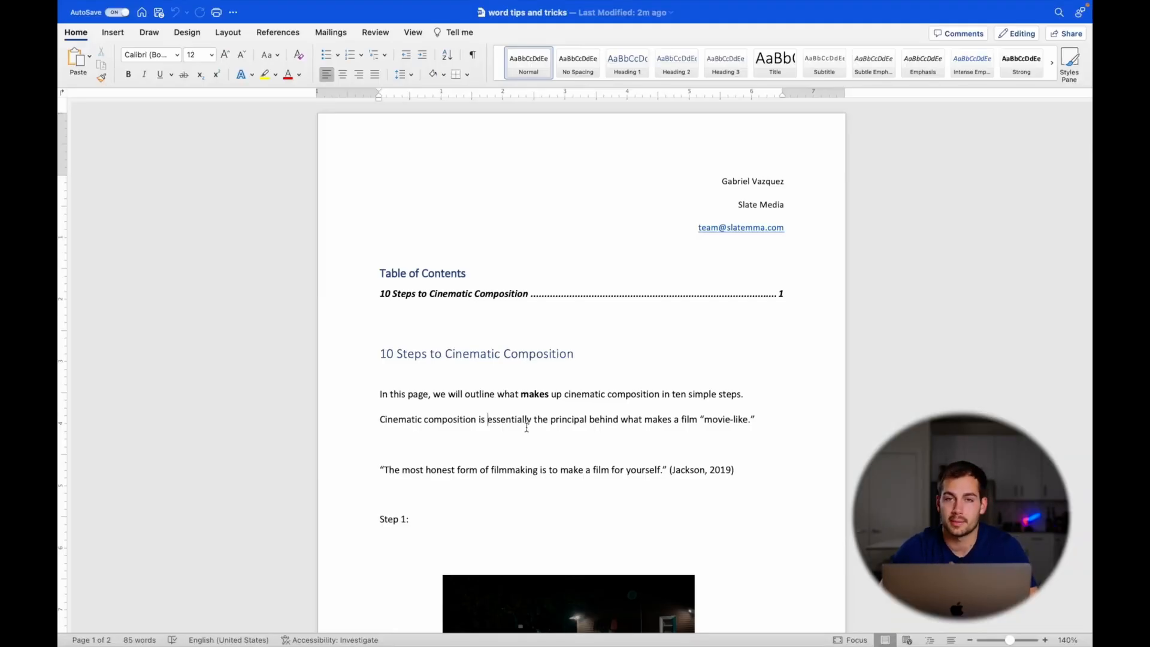
- Select the word 'makes' and look for its synonyms in the context menu
drag(523, 395, 545, 397)
right_click(545, 397)
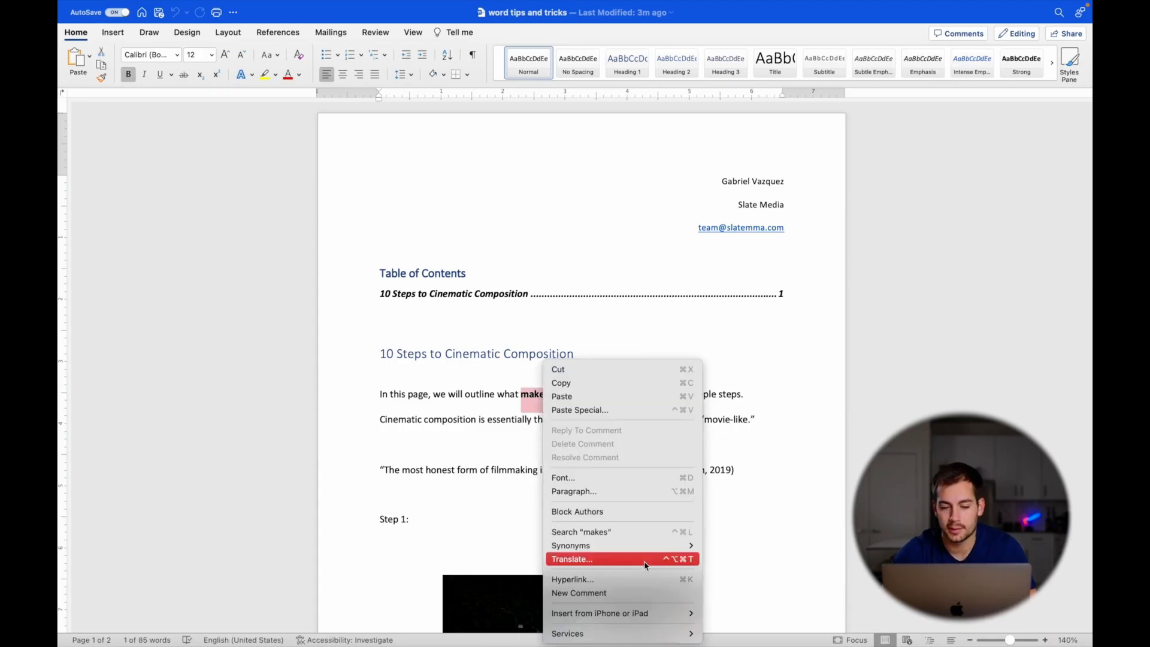
mouse_move(629, 553)
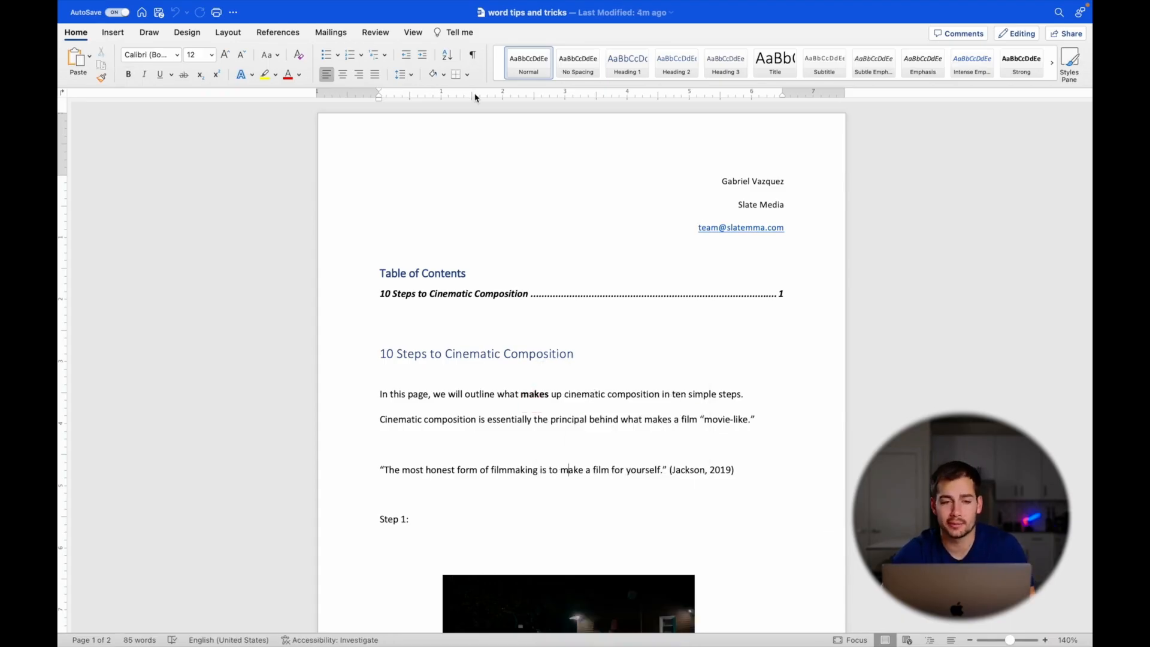
- Translate the two introductory paragraphs into Spanish with Translate Selection and review the result
click(372, 34)
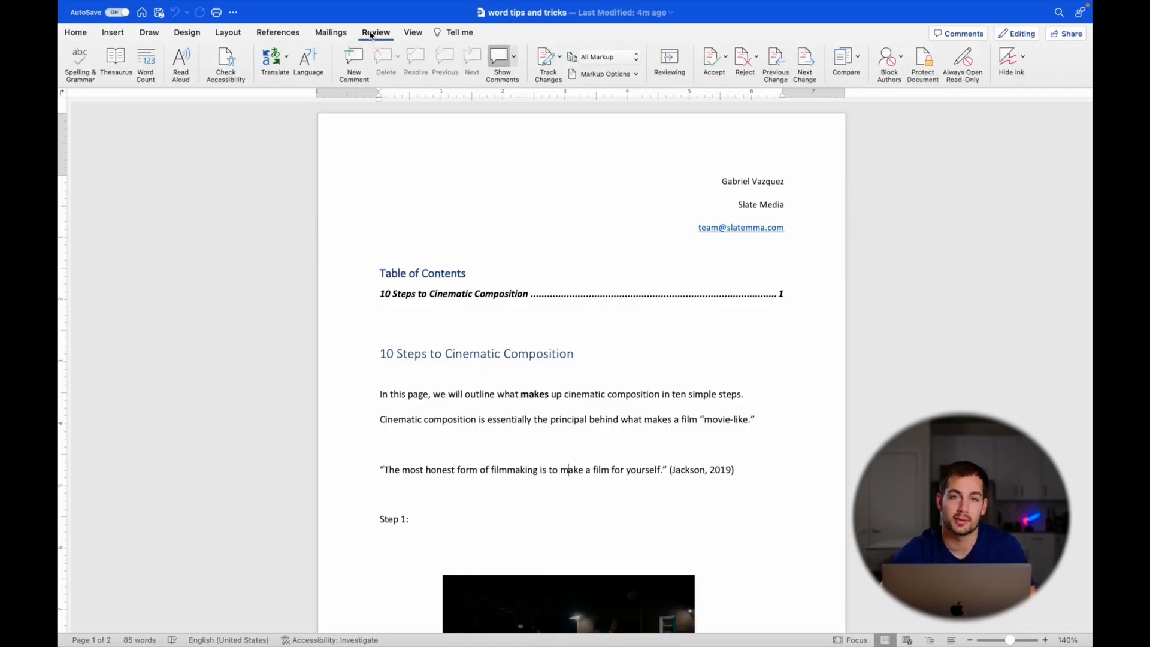
click(273, 61)
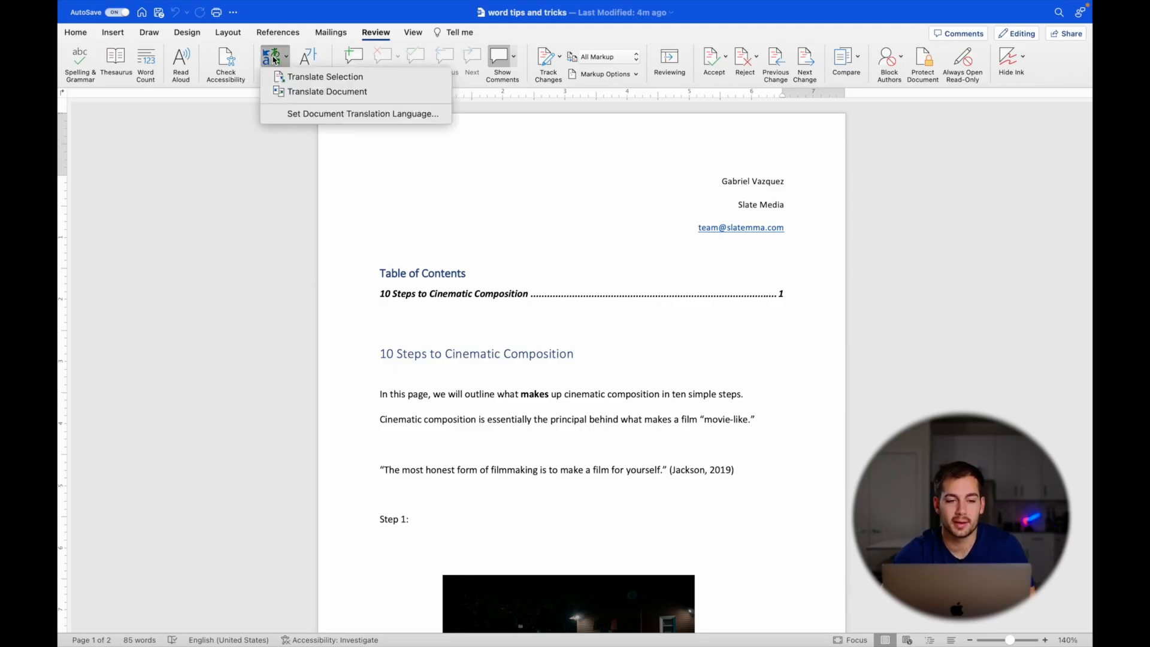
click(322, 76)
drag(650, 426, 273, 395)
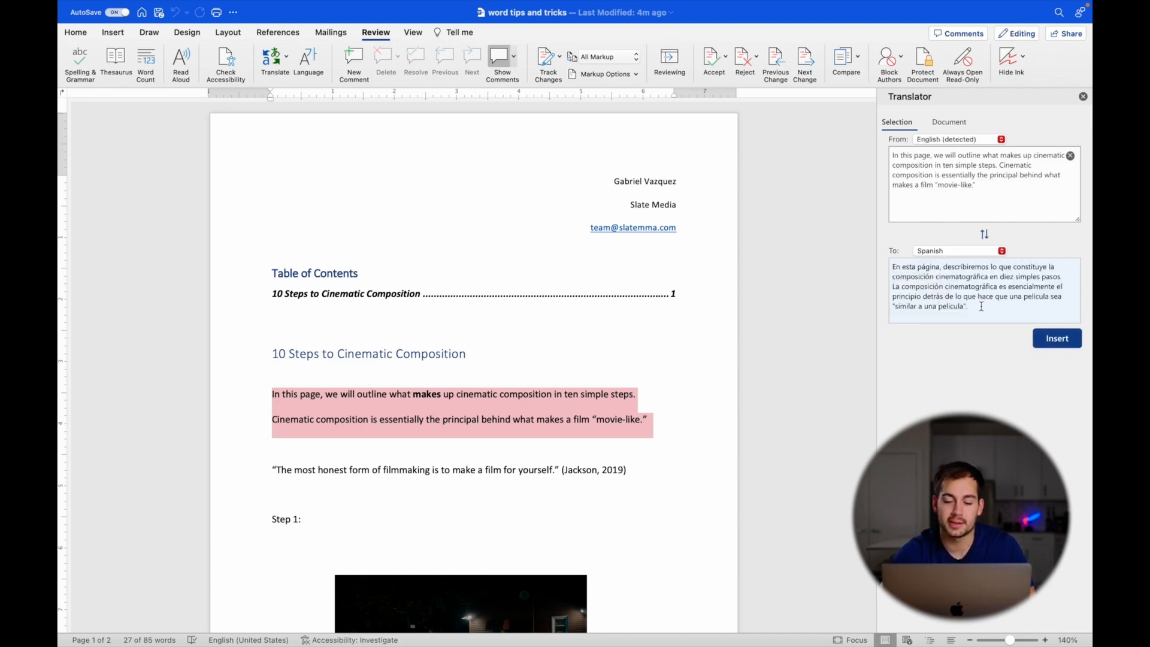
drag(982, 306, 892, 248)
click(892, 248)
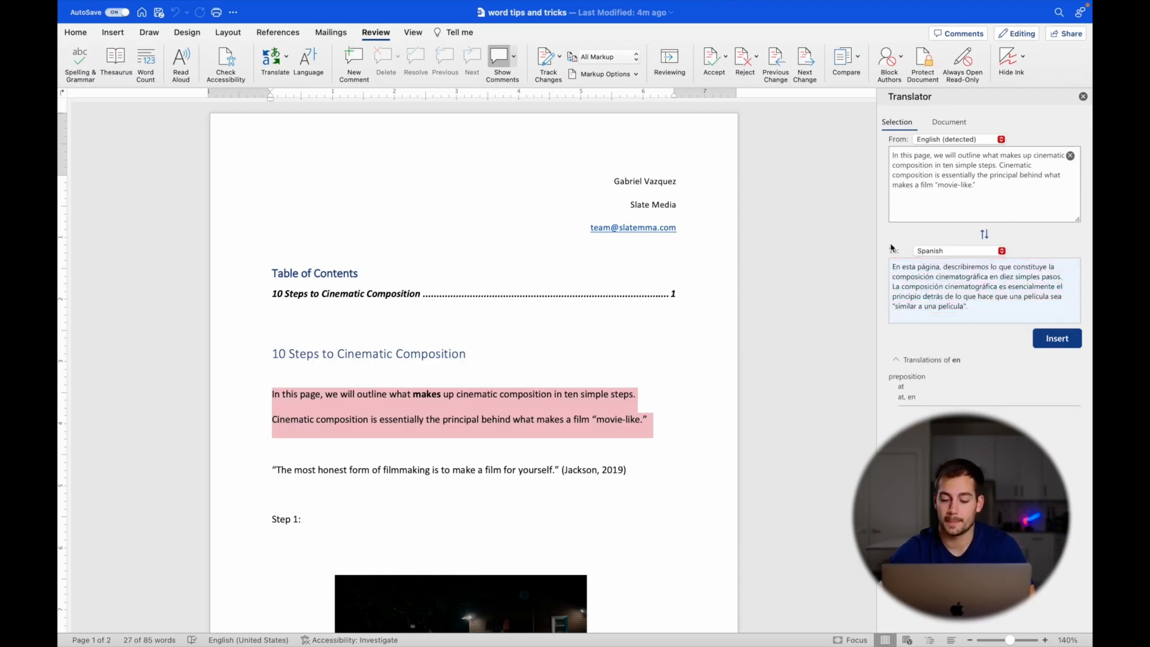
click(312, 307)
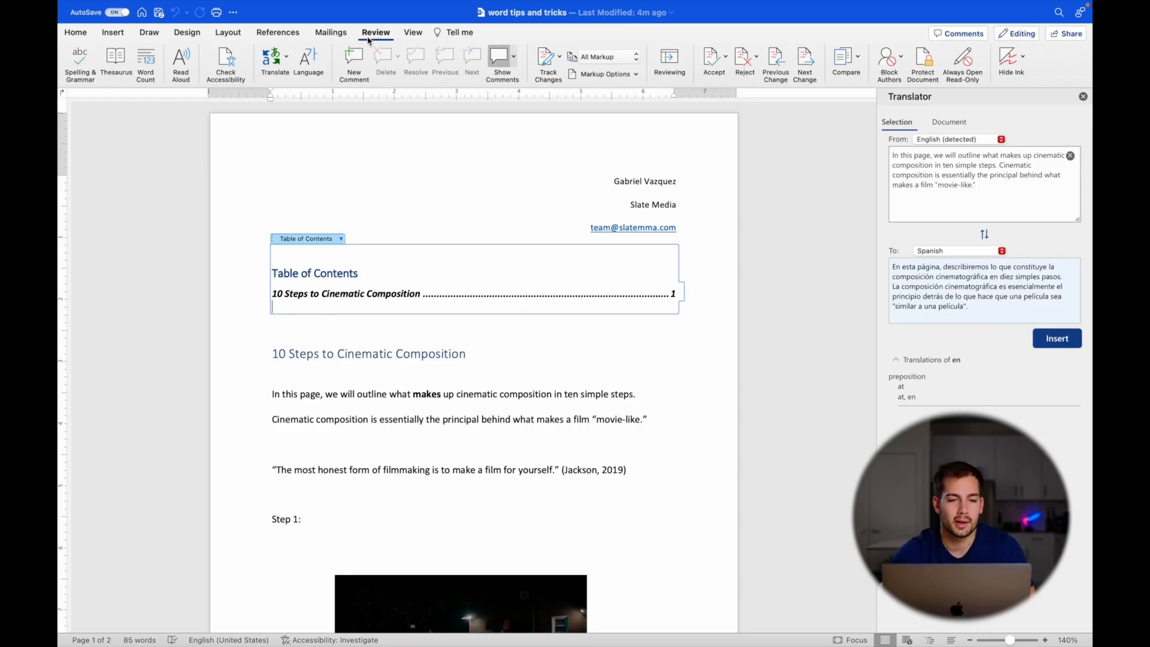
- Browse the table of contents styles and close them without changing the table
click(286, 36)
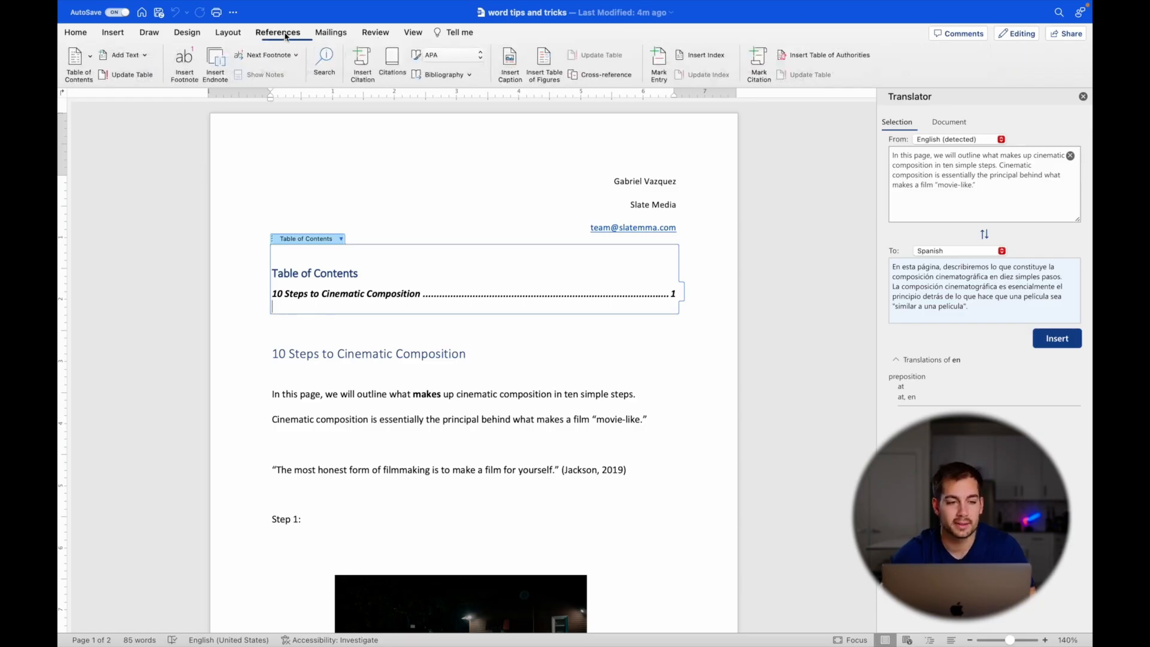
click(72, 60)
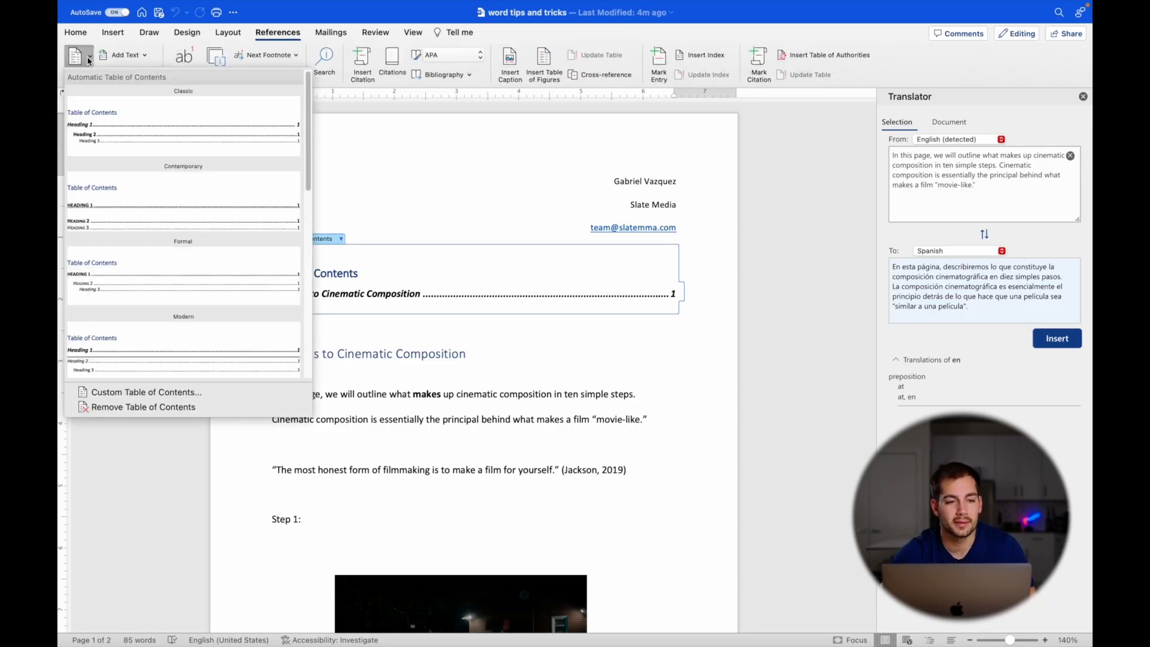
scroll(102, 101, down, 2)
click(88, 60)
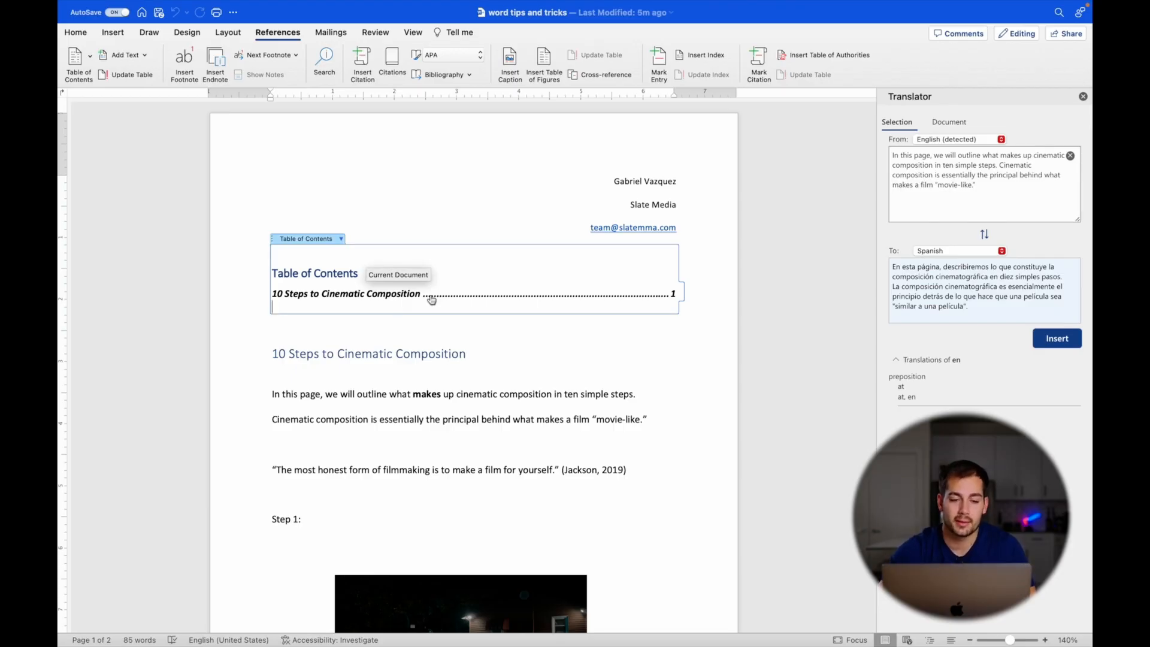
- Select the heading '10 Steps to Cinematic Composition' to get its Spanish translation
click(444, 353)
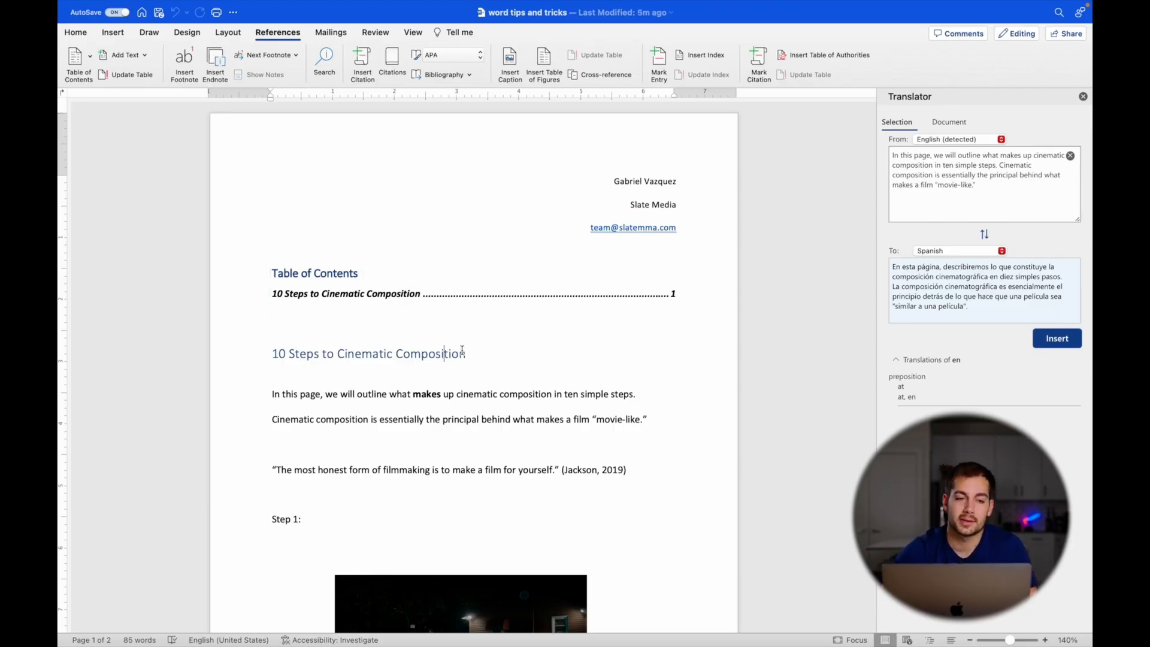
click(77, 32)
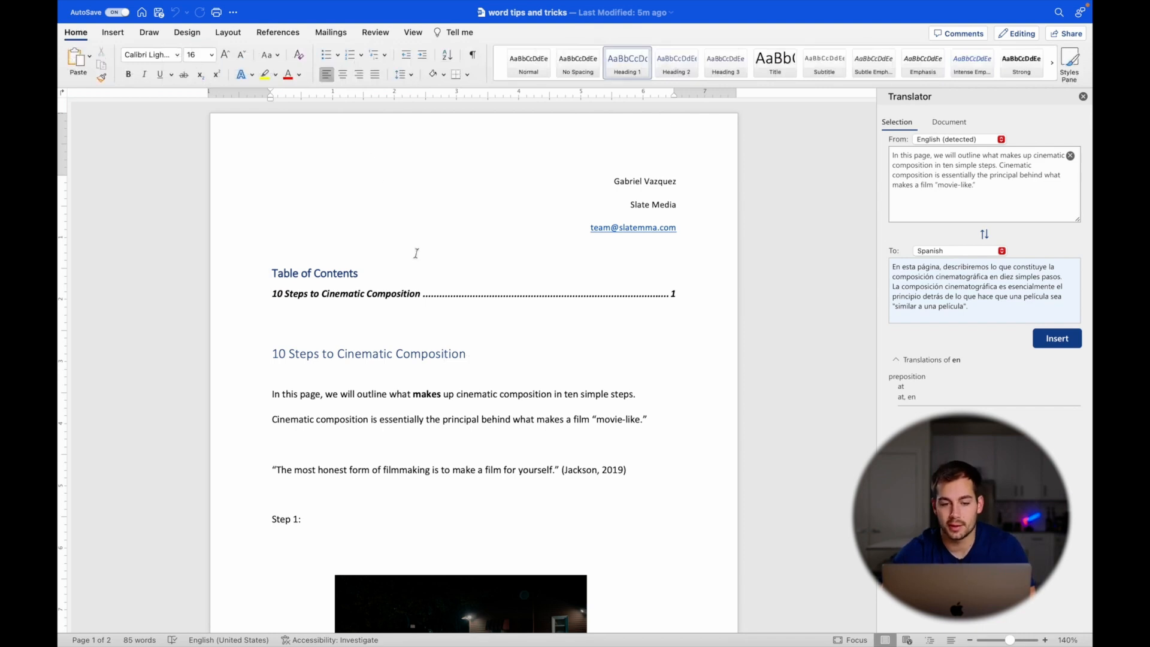
drag(473, 353, 273, 355)
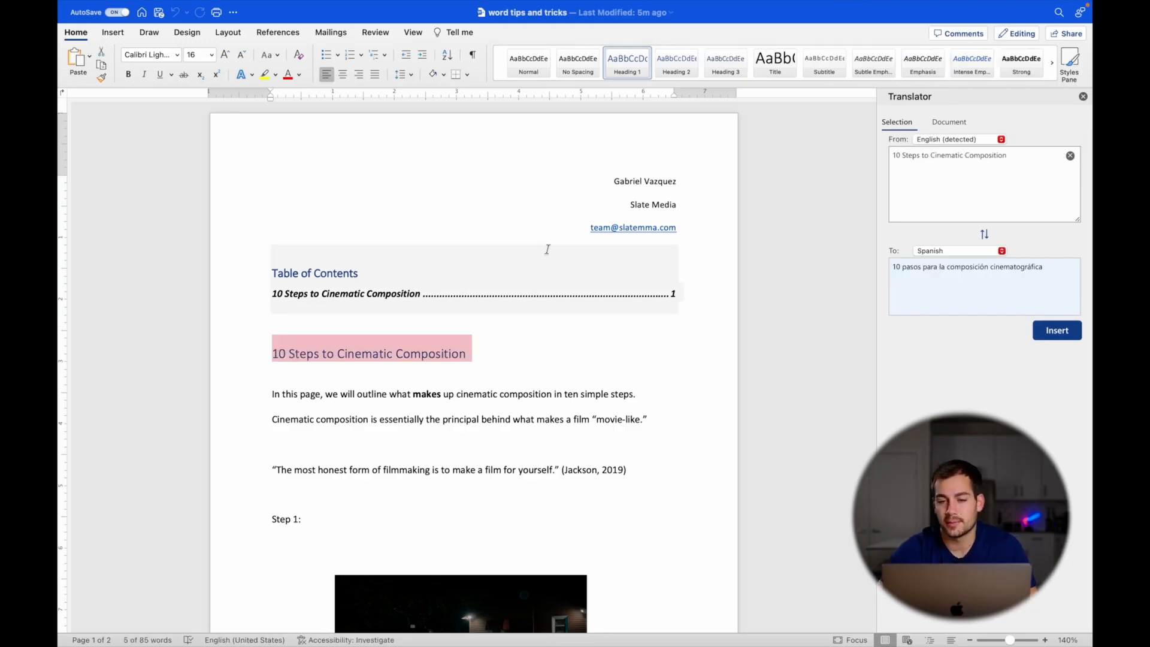
click(276, 33)
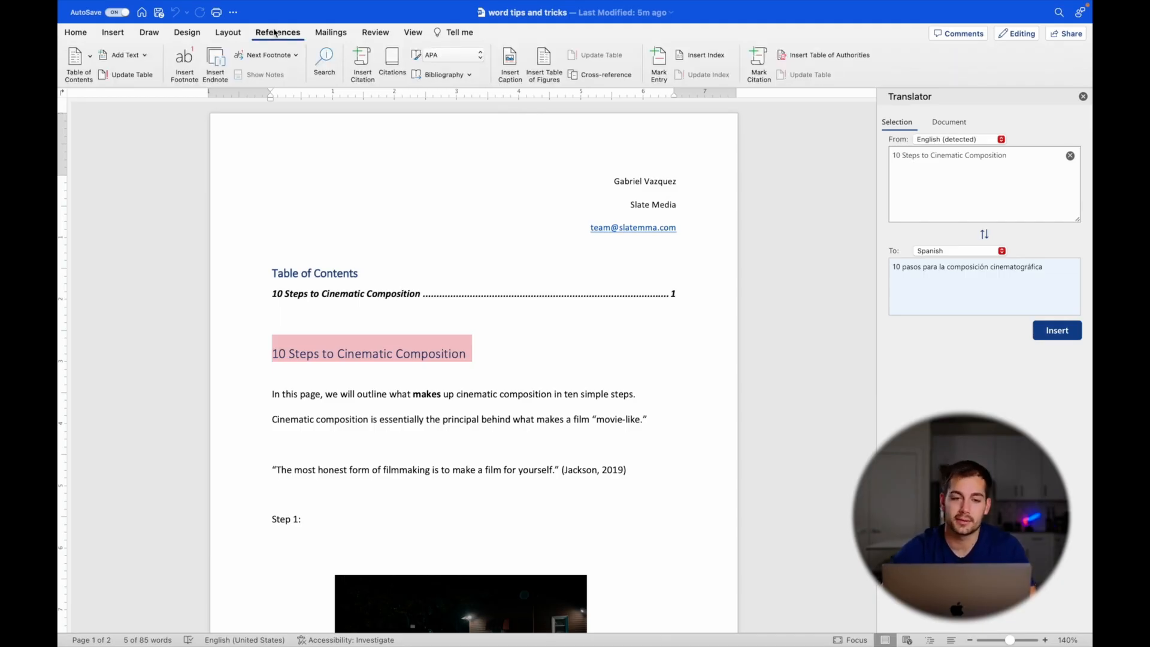
- Select and delete the old citation after the quote
click(568, 469)
click(564, 471)
key(Delete)
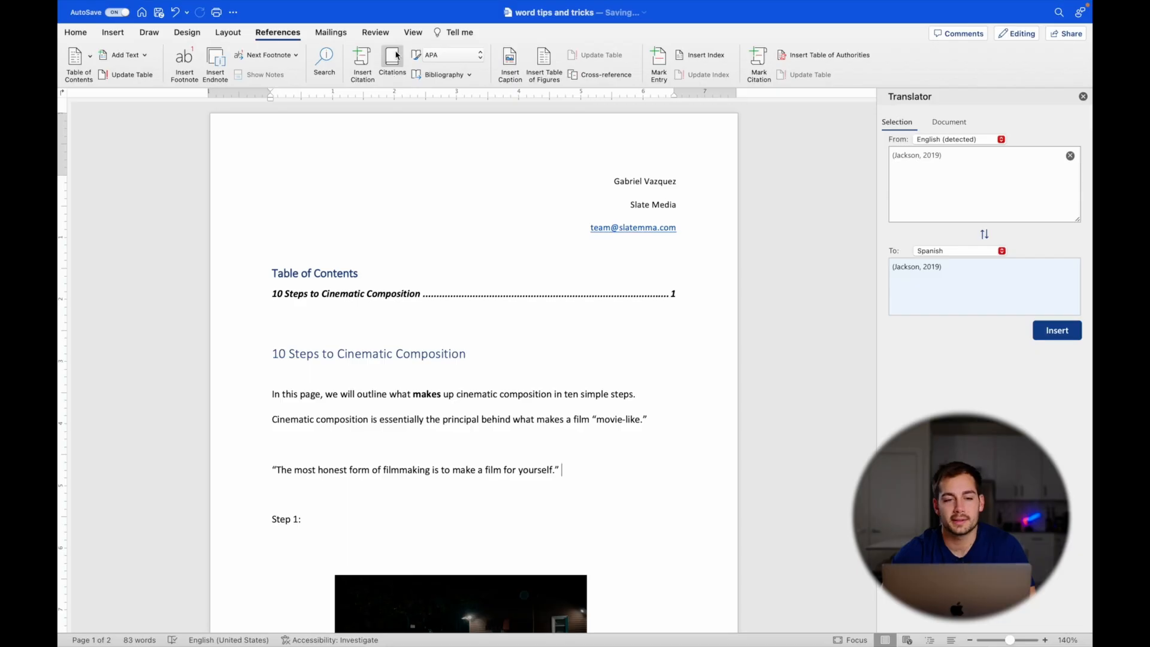
- Open the citation sources list, start a new source, then cancel creating it
click(392, 60)
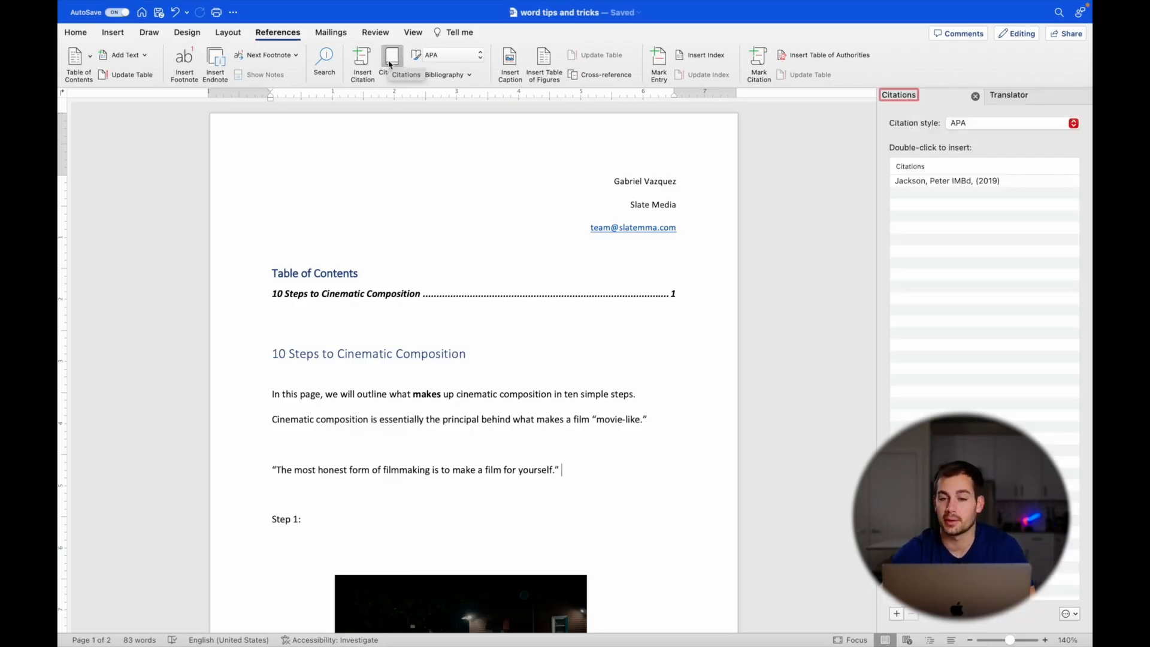
click(898, 613)
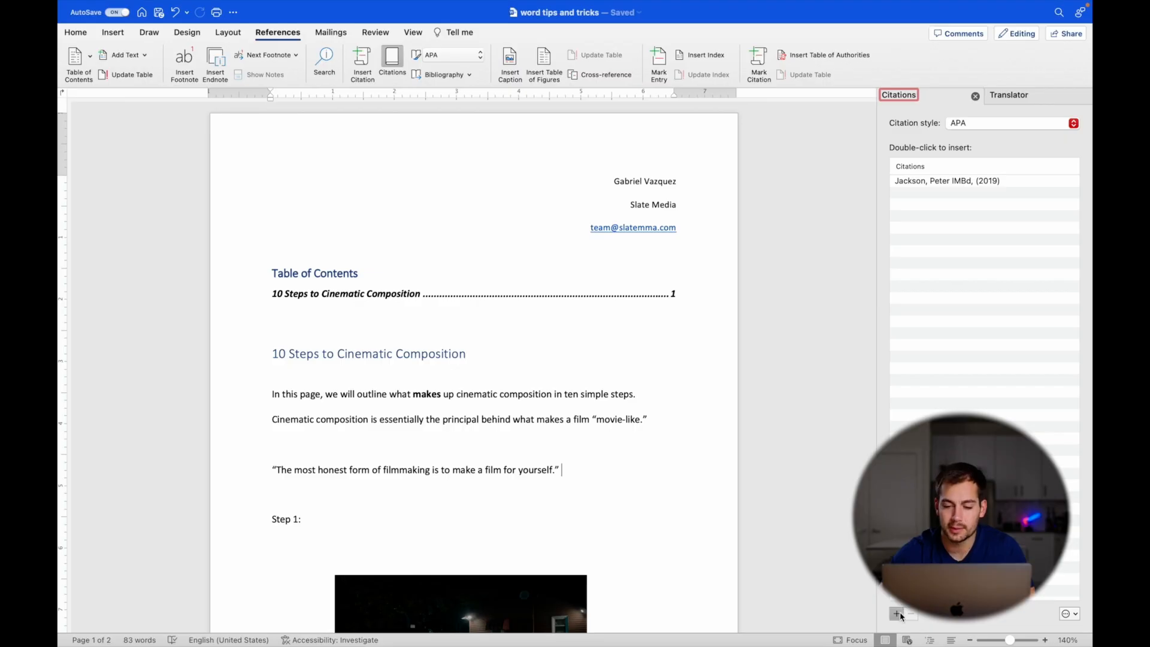
mouse_move(559, 105)
mouse_down()
mouse_move(590, 112)
mouse_move(550, 108)
mouse_up()
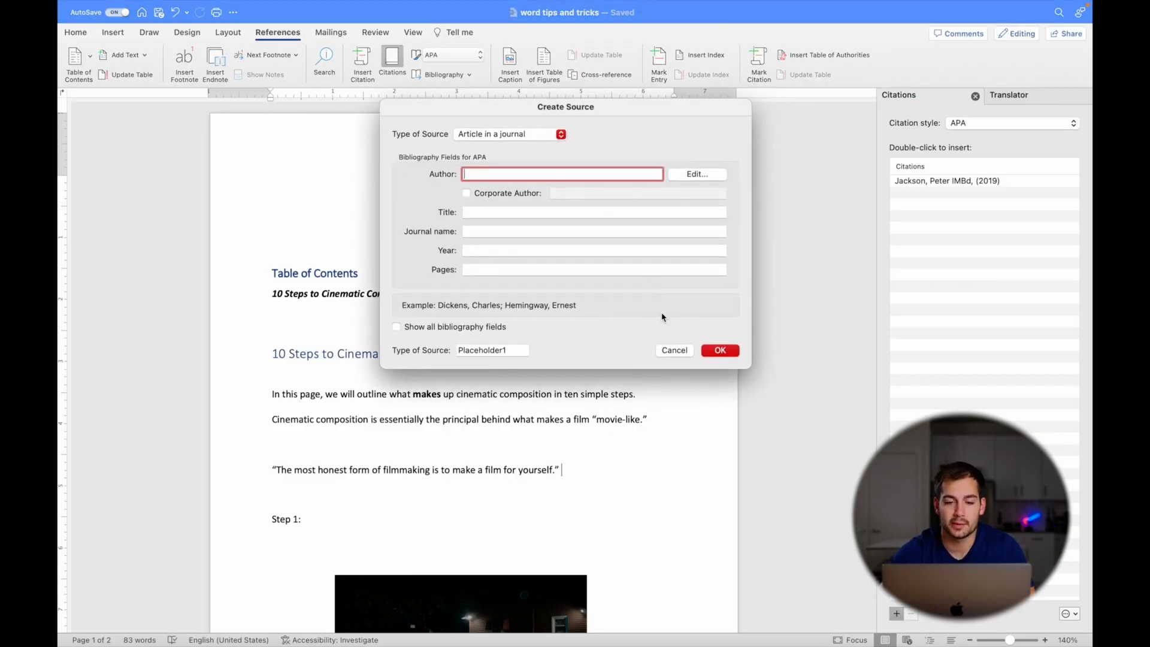
click(505, 137)
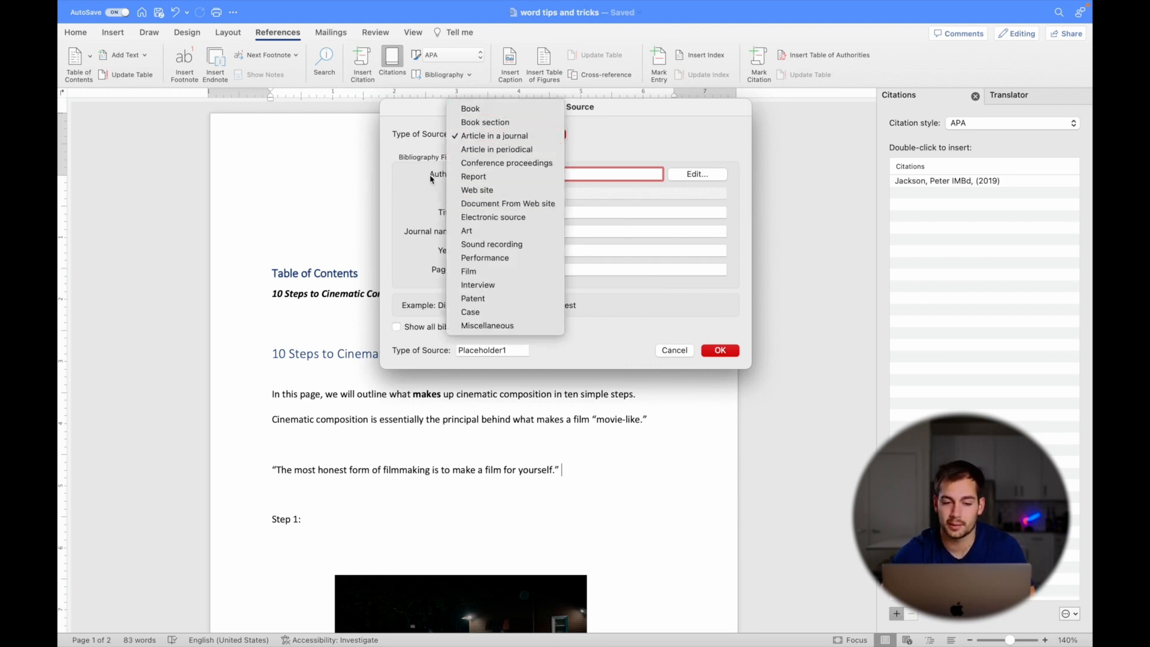
click(413, 160)
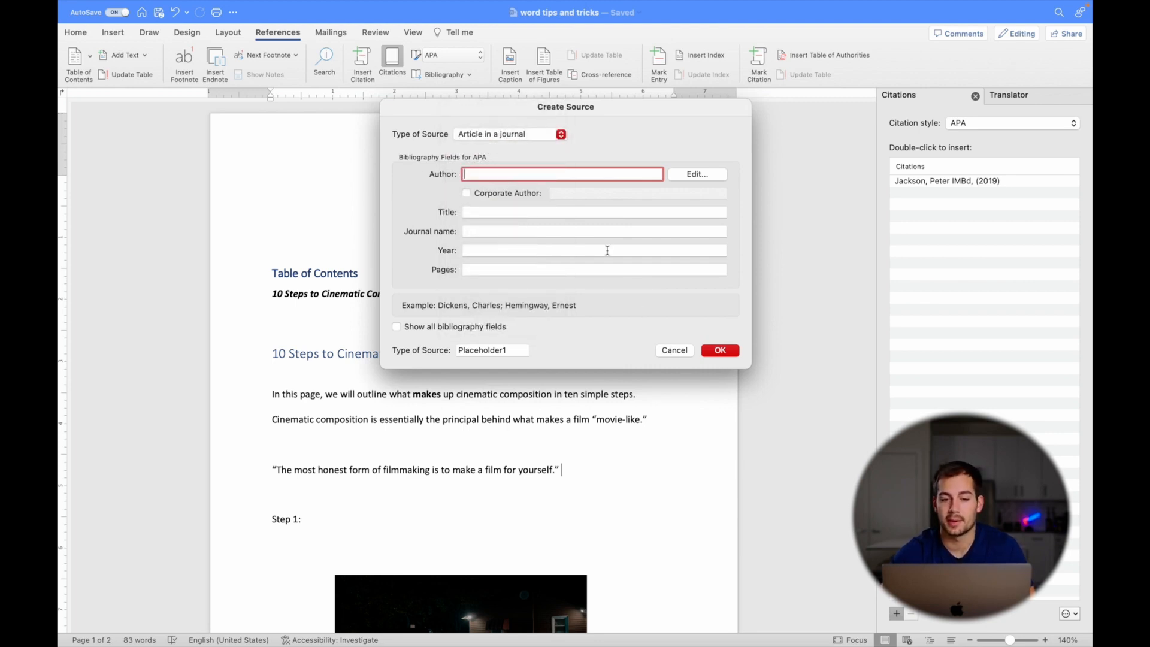
click(676, 350)
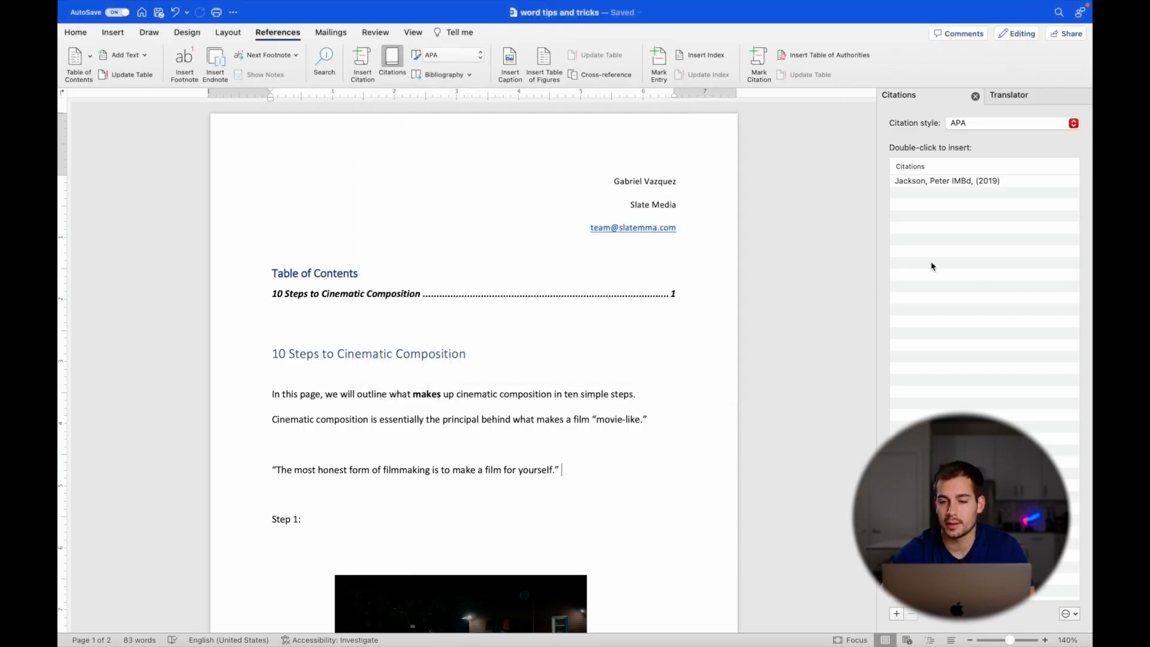
- Insert the saved 2019 source's citation after the quote
click(941, 182)
double_click(941, 182)
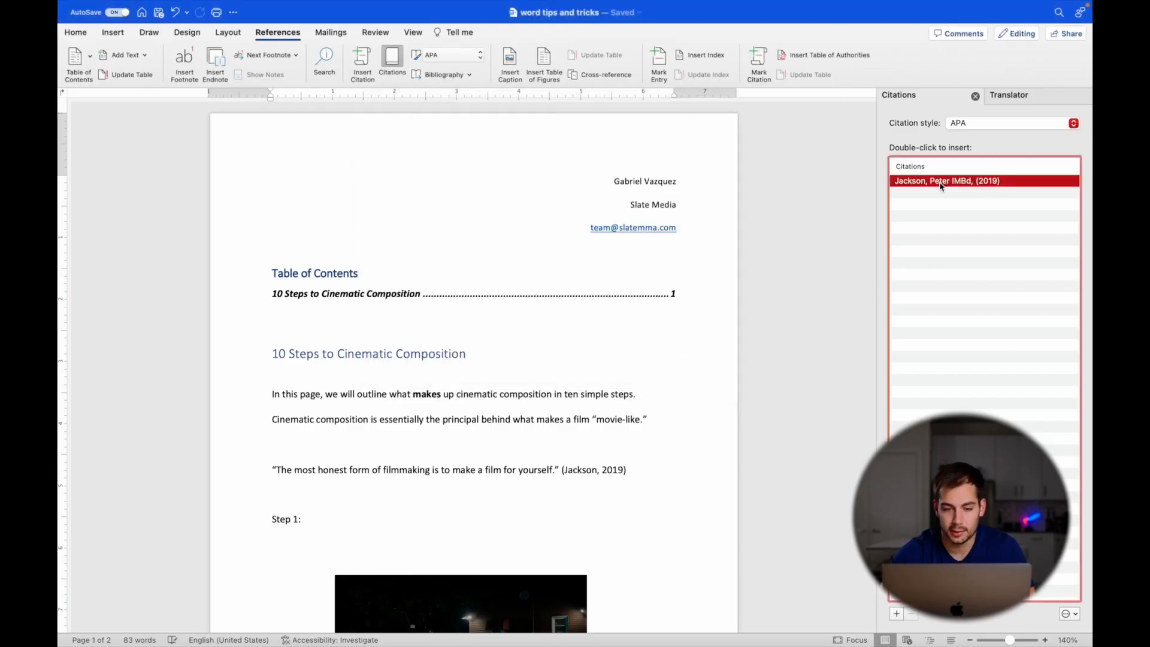
click(624, 473)
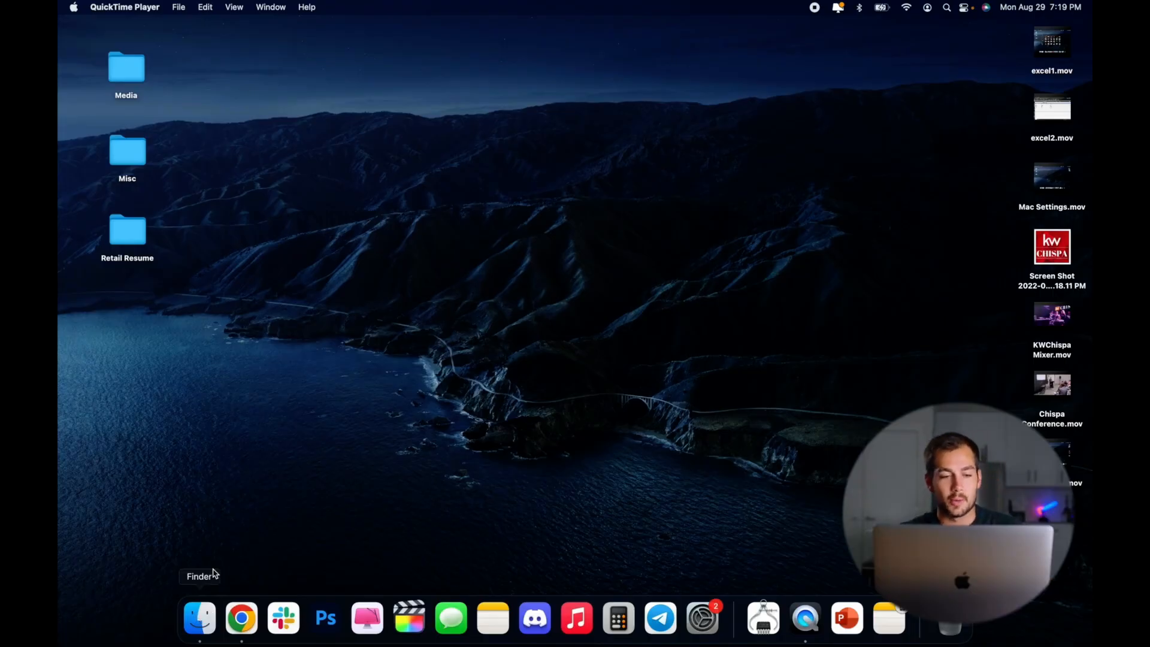
- Launch Microsoft Word by double-clicking it in the Finder's Applications folder
click(205, 632)
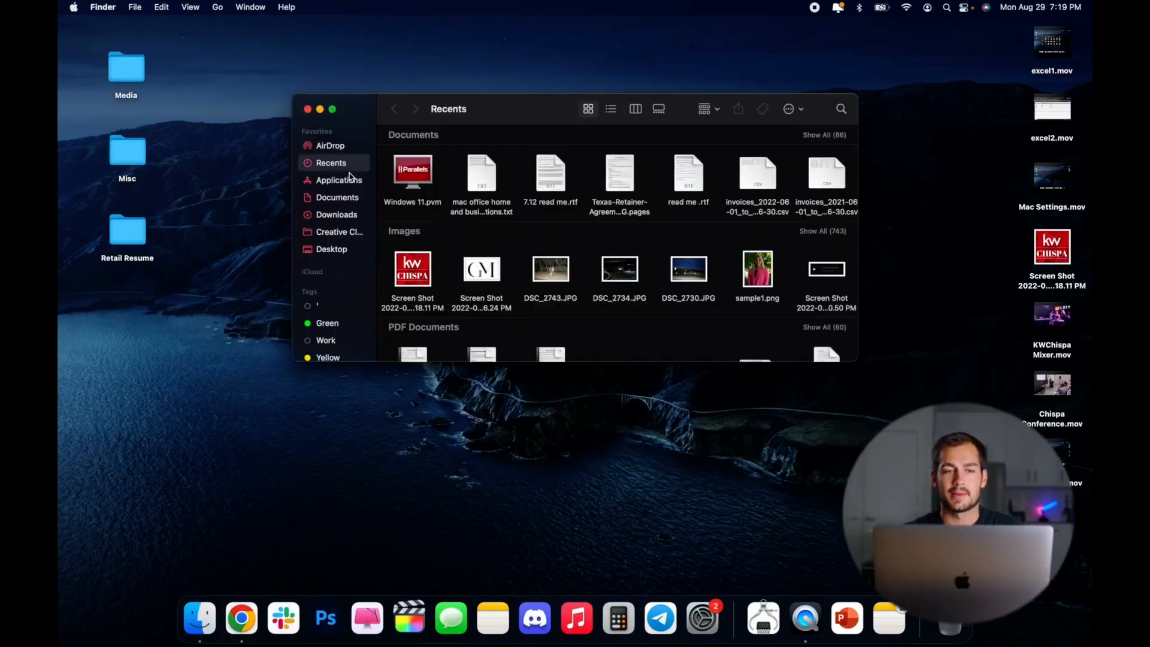
click(339, 180)
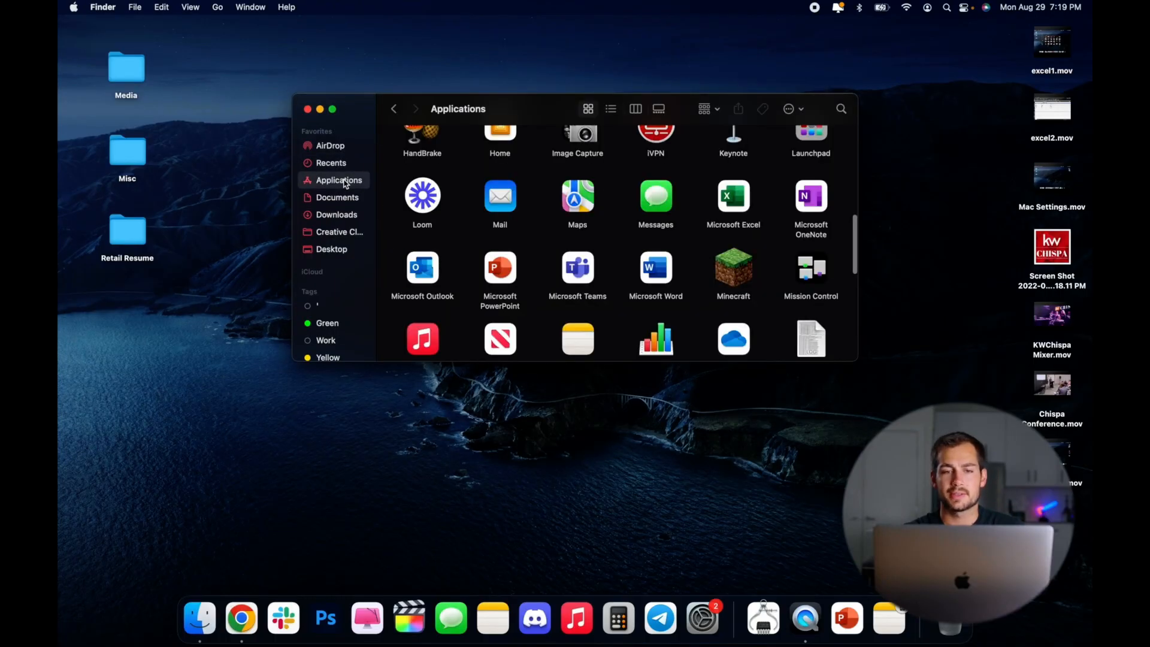
click(659, 276)
scroll(657, 273, down, 2)
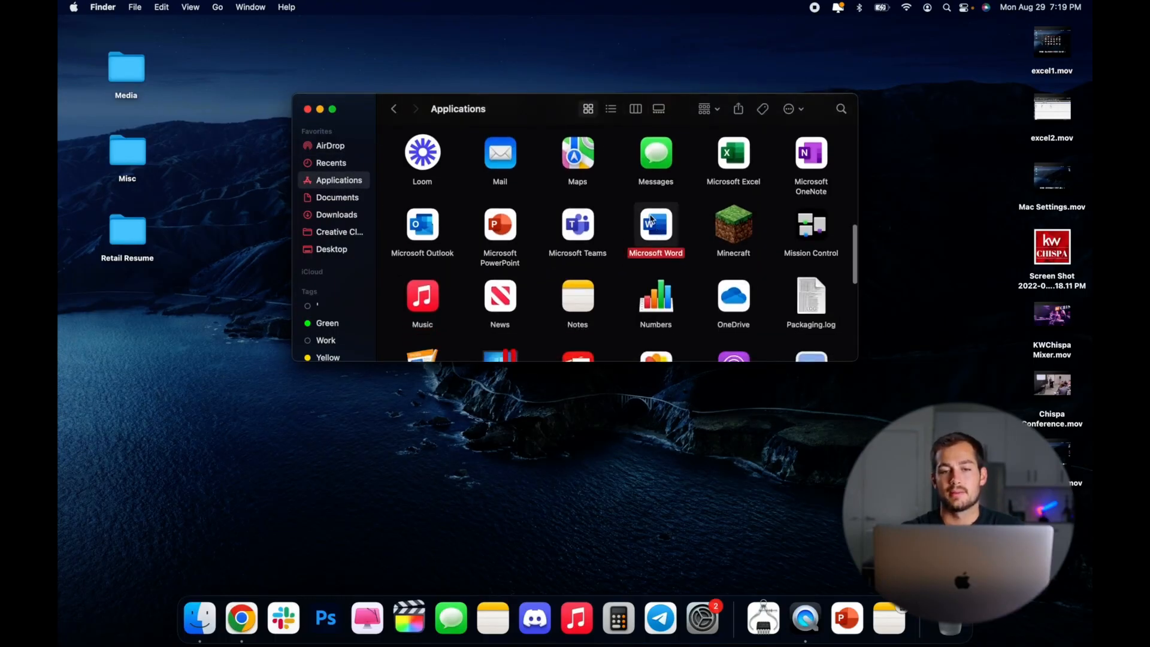
double_click(653, 219)
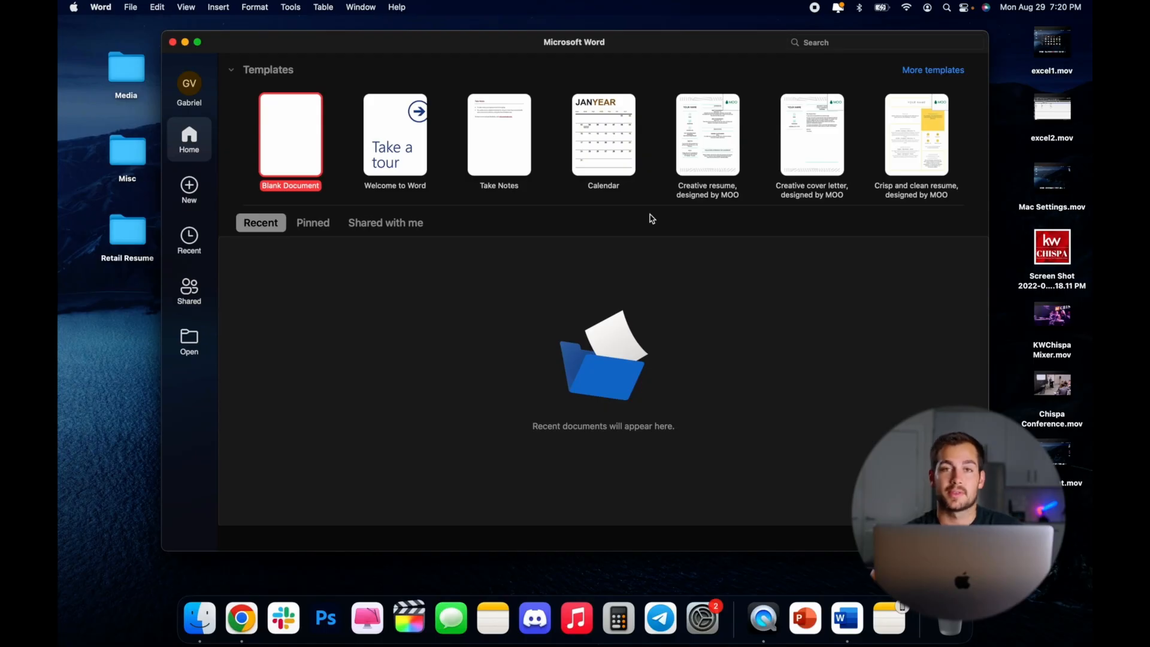
- Maximize the Word start window and browse the full template gallery
click(198, 42)
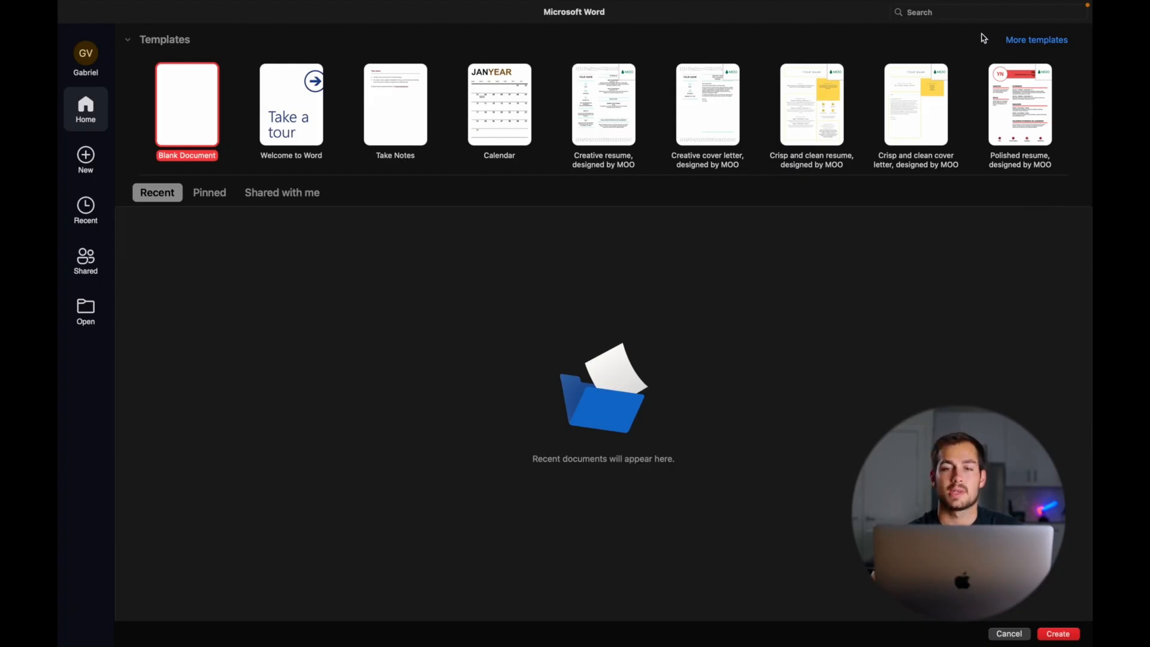
click(1045, 43)
scroll(689, 269, down, 5)
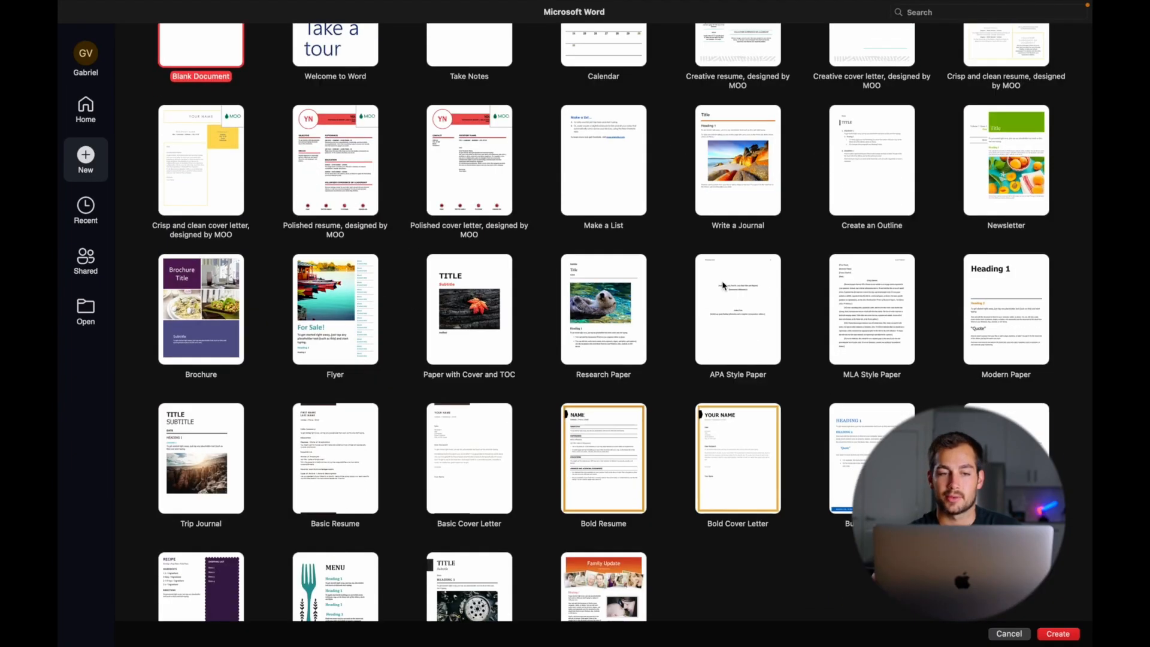
scroll(670, 262, up, 5)
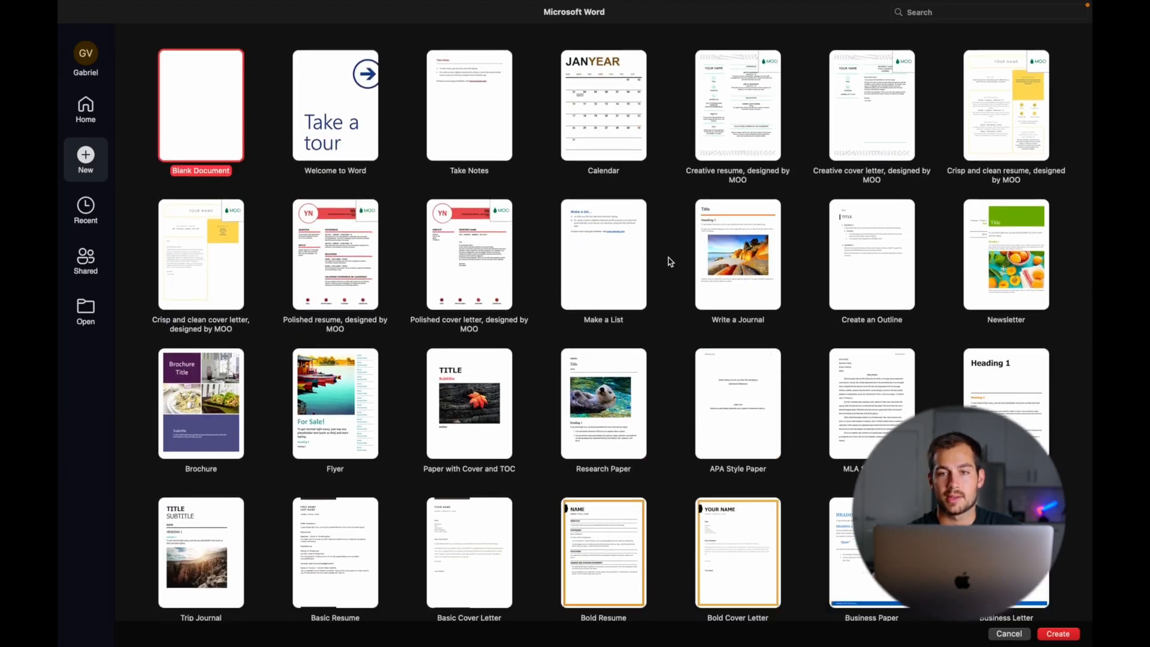
click(914, 11)
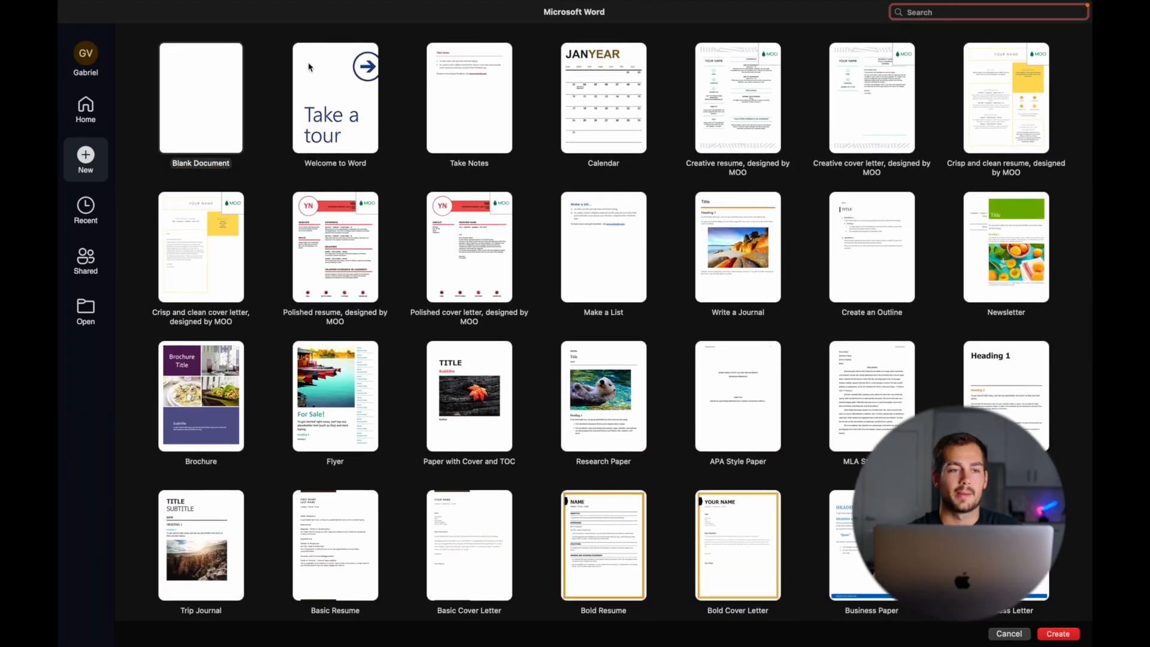
- Go back to the Word home view and create a new Blank Document
click(87, 60)
click(84, 63)
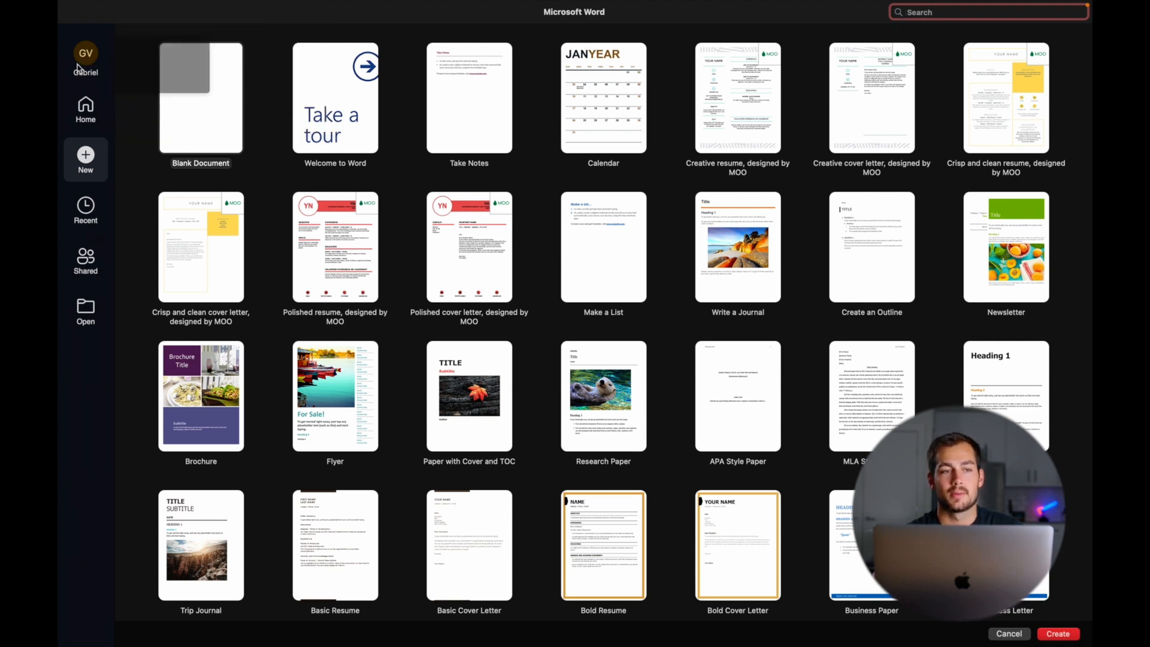
click(85, 107)
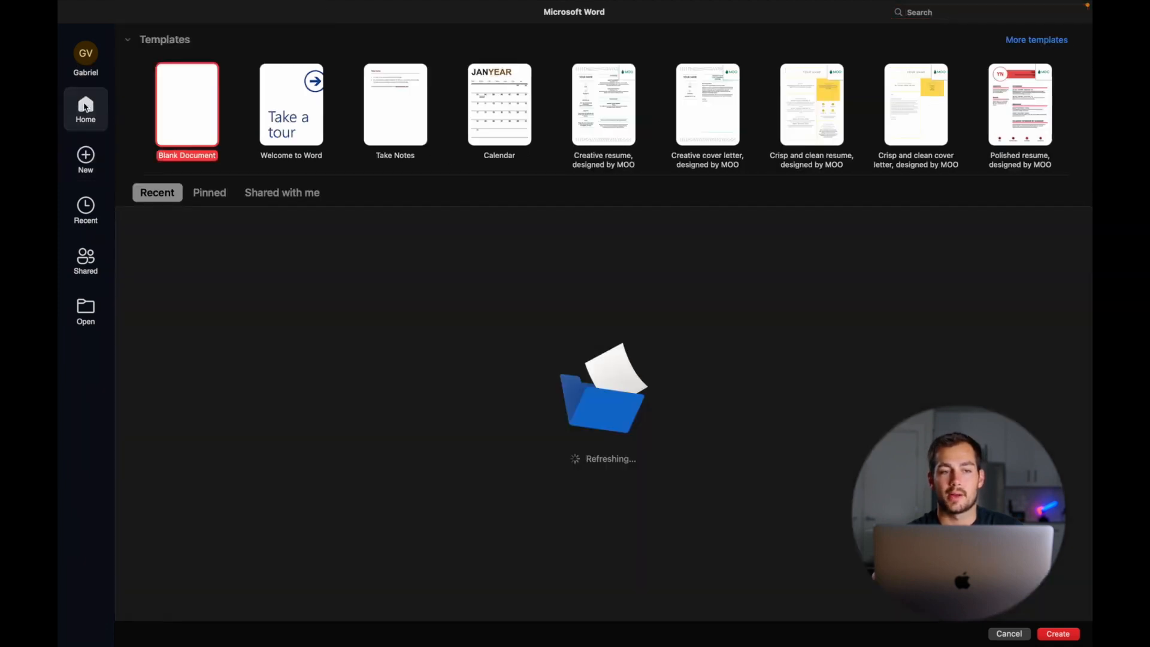
double_click(190, 113)
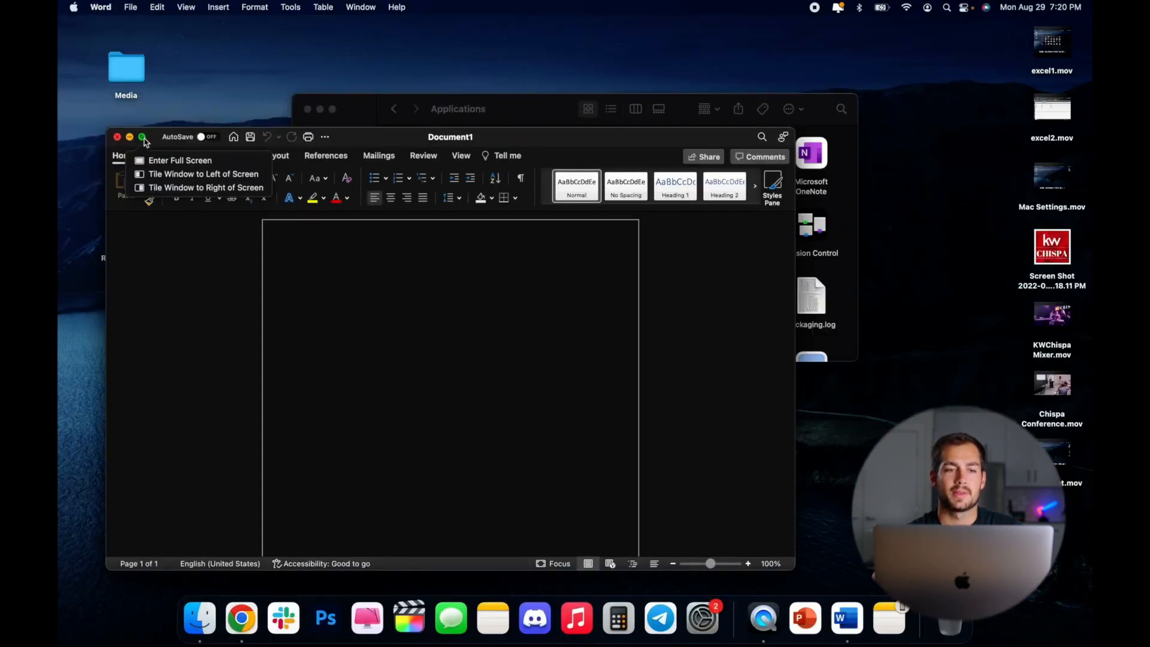
- Expand Document1 to full screen, then look through the Insert, Draw, Design, Layout, References and Mailings tabs, ending on Home
click(143, 138)
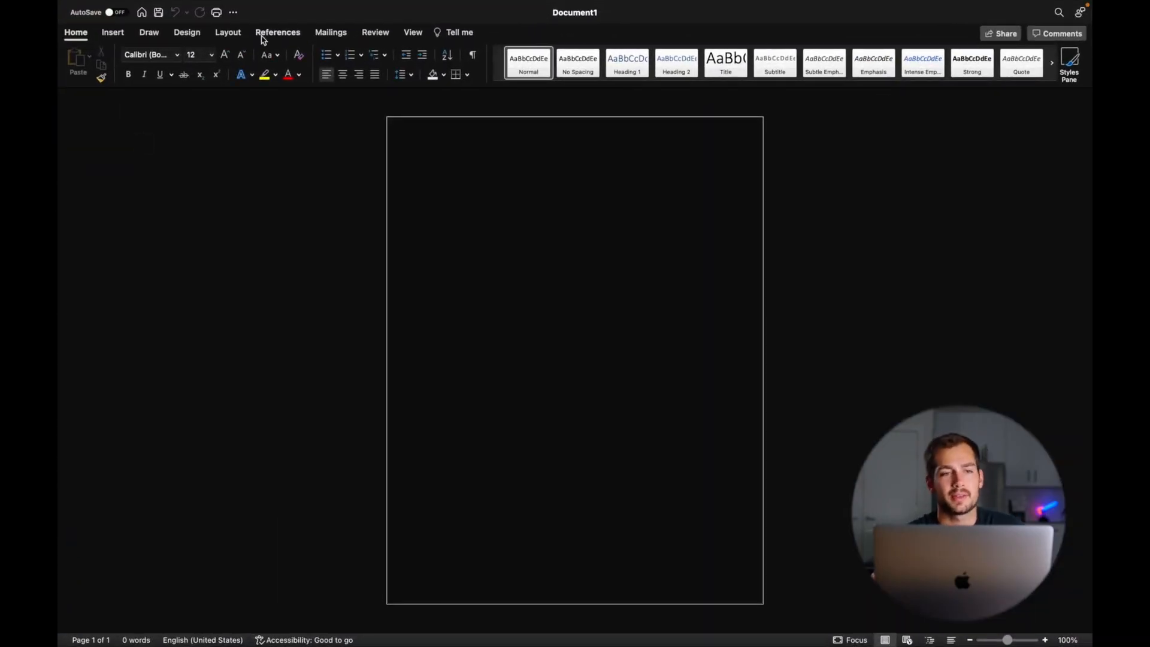
click(112, 34)
click(144, 33)
click(76, 32)
click(113, 32)
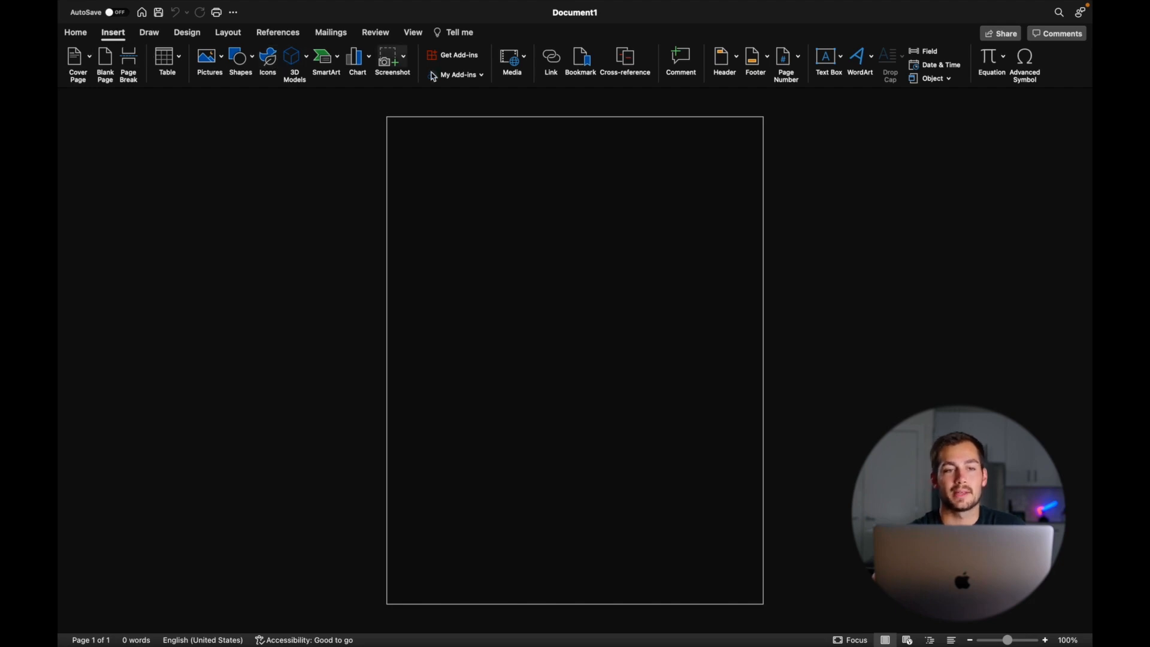
click(149, 32)
click(187, 33)
click(227, 34)
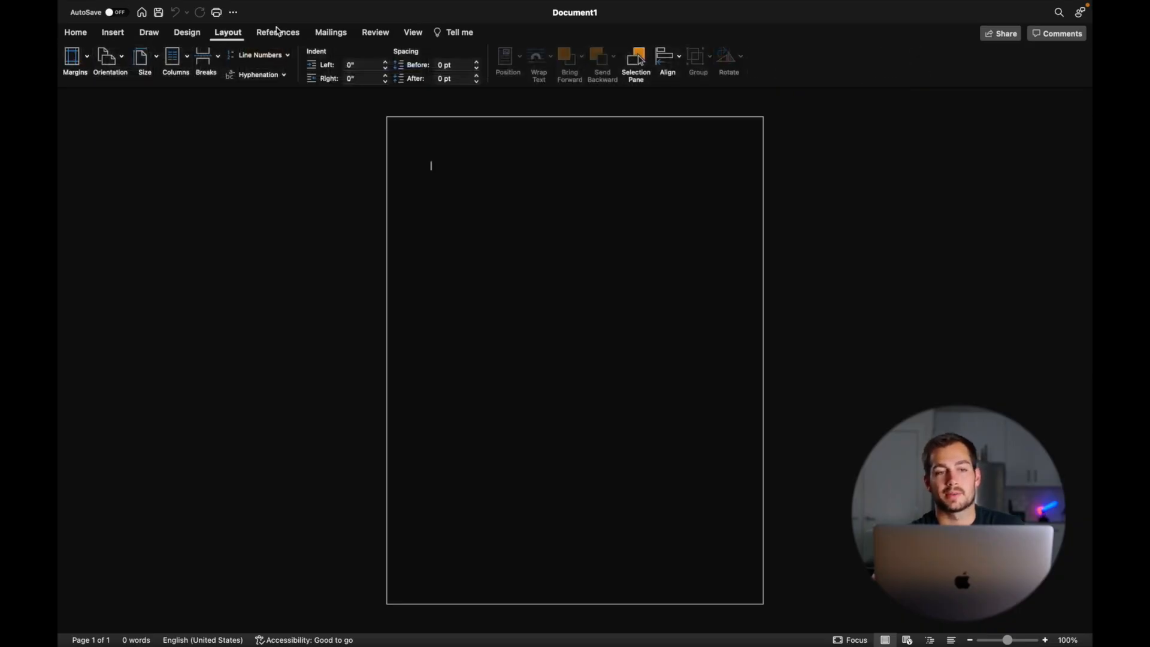
click(278, 33)
click(327, 36)
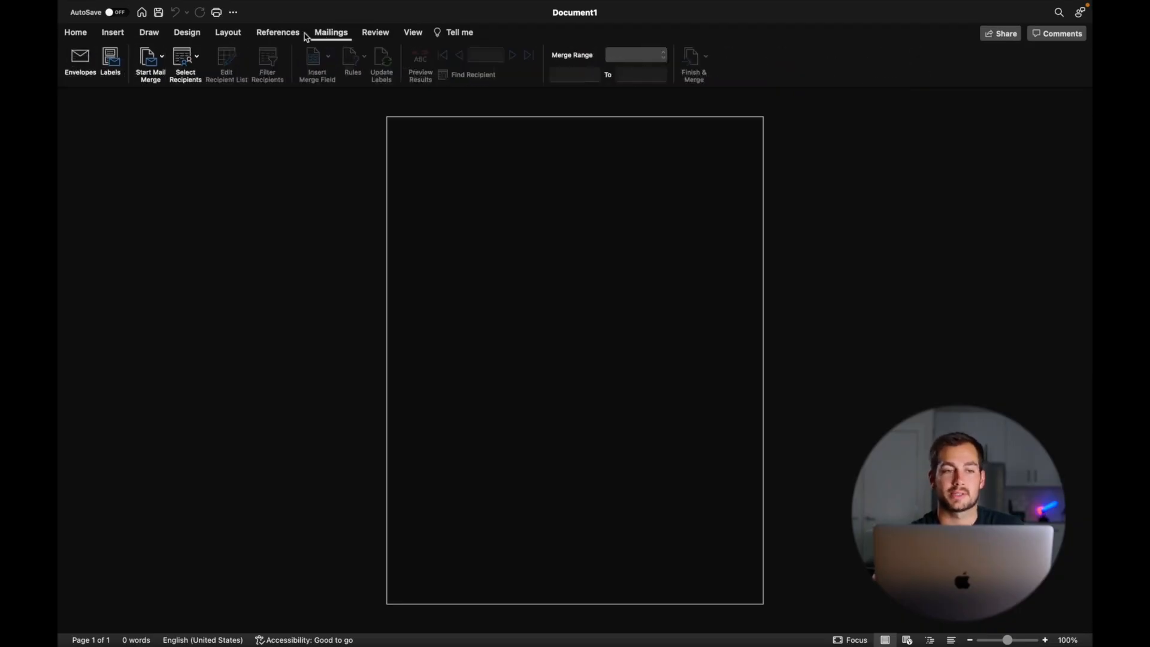
click(75, 34)
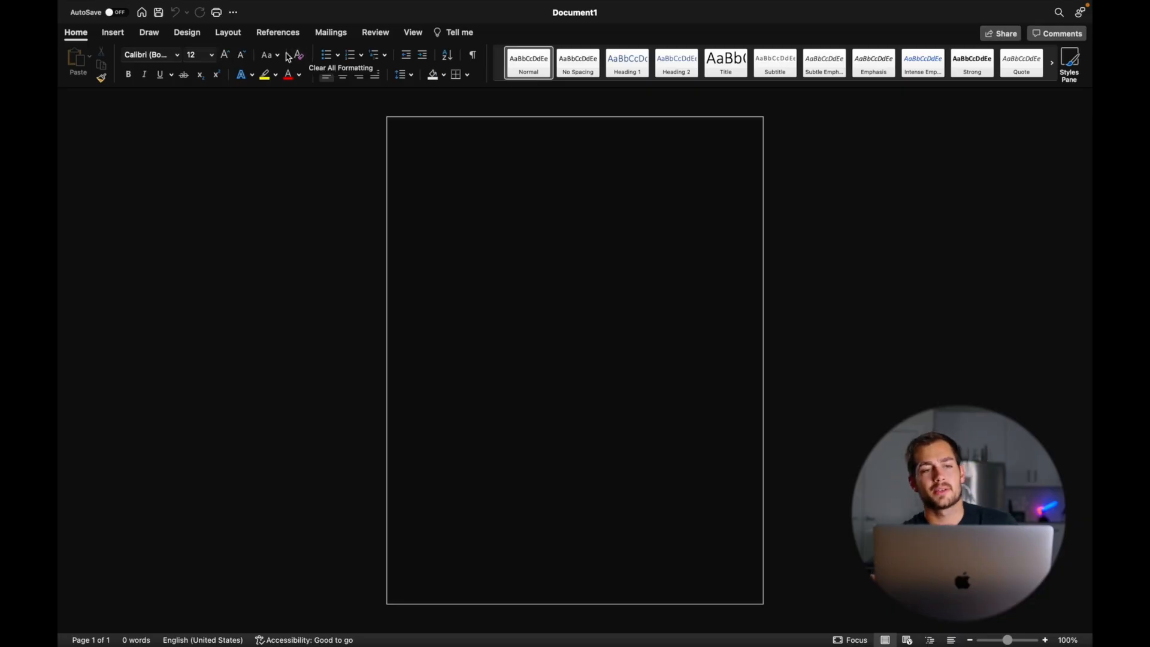
click(172, 75)
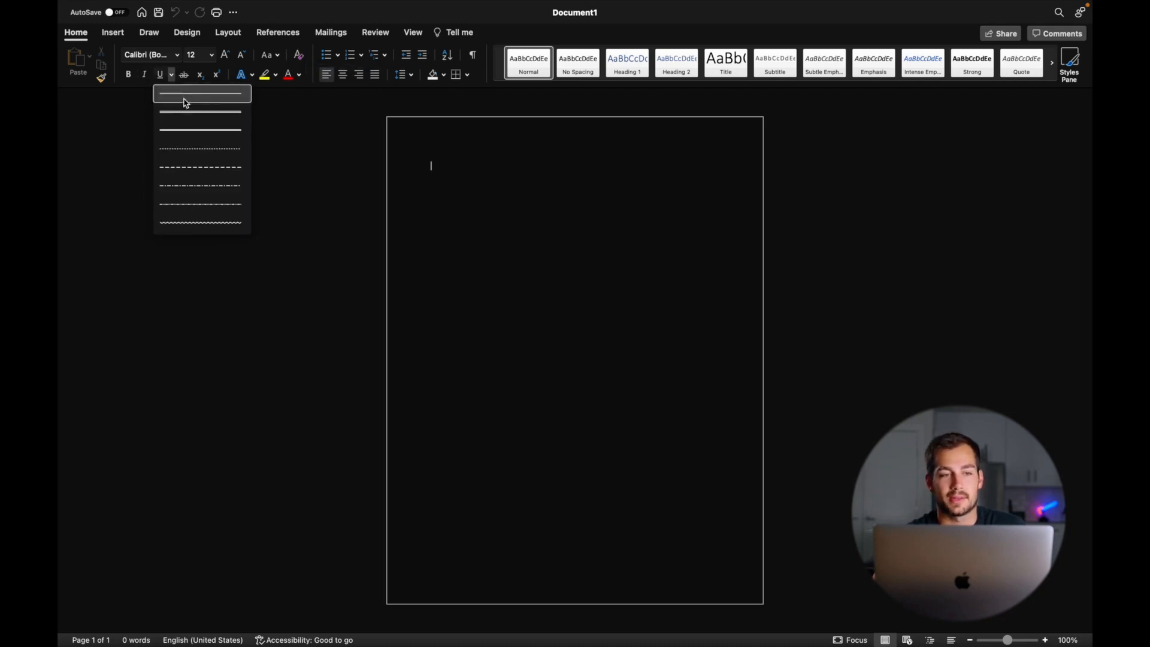
click(113, 32)
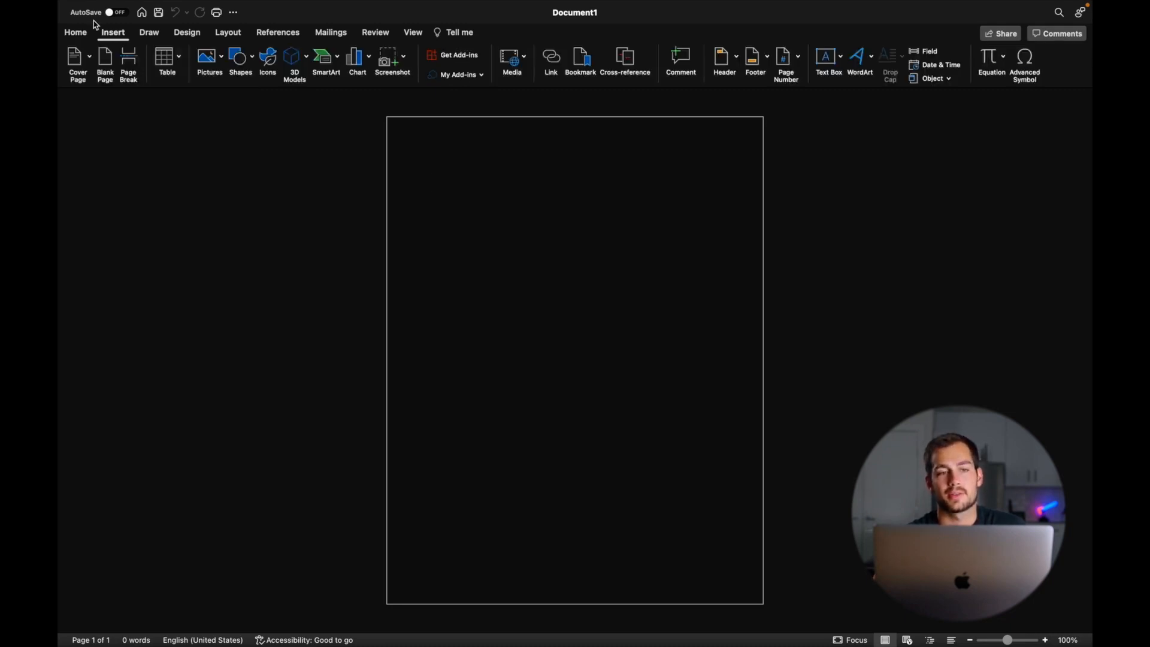
click(323, 57)
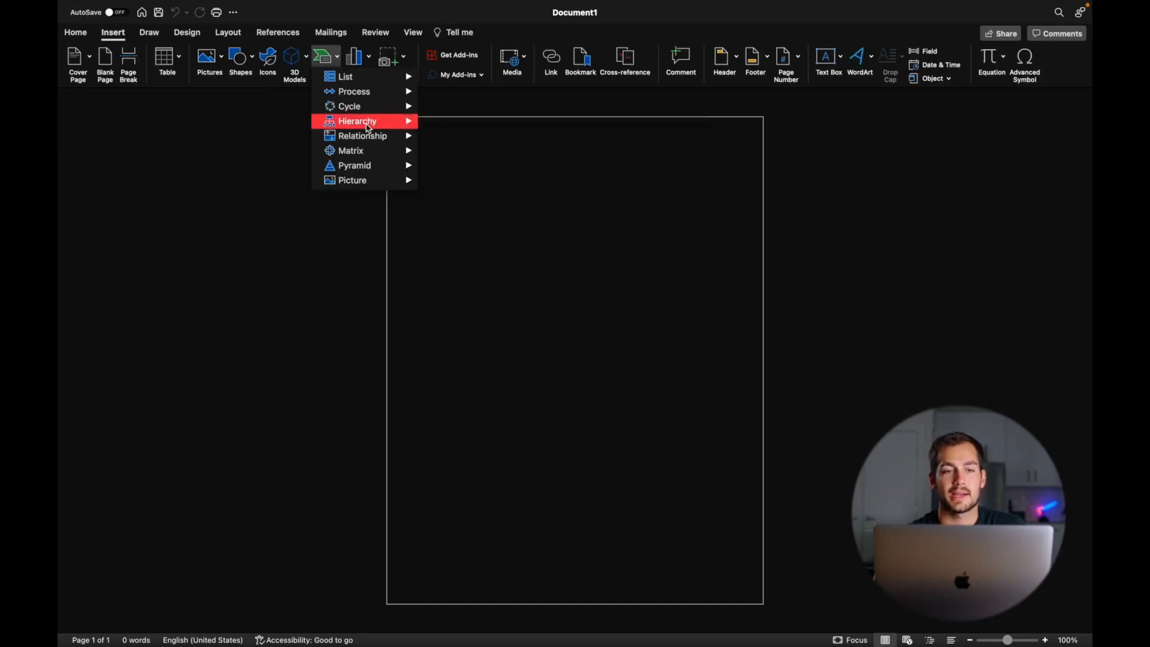
click(339, 60)
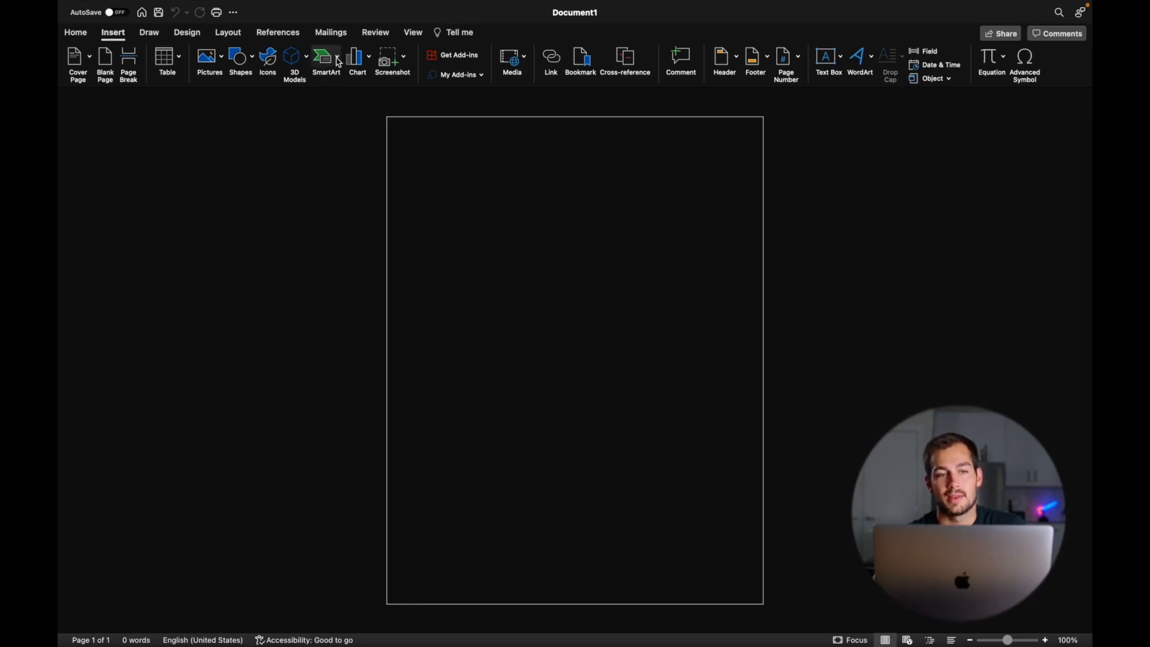
click(339, 62)
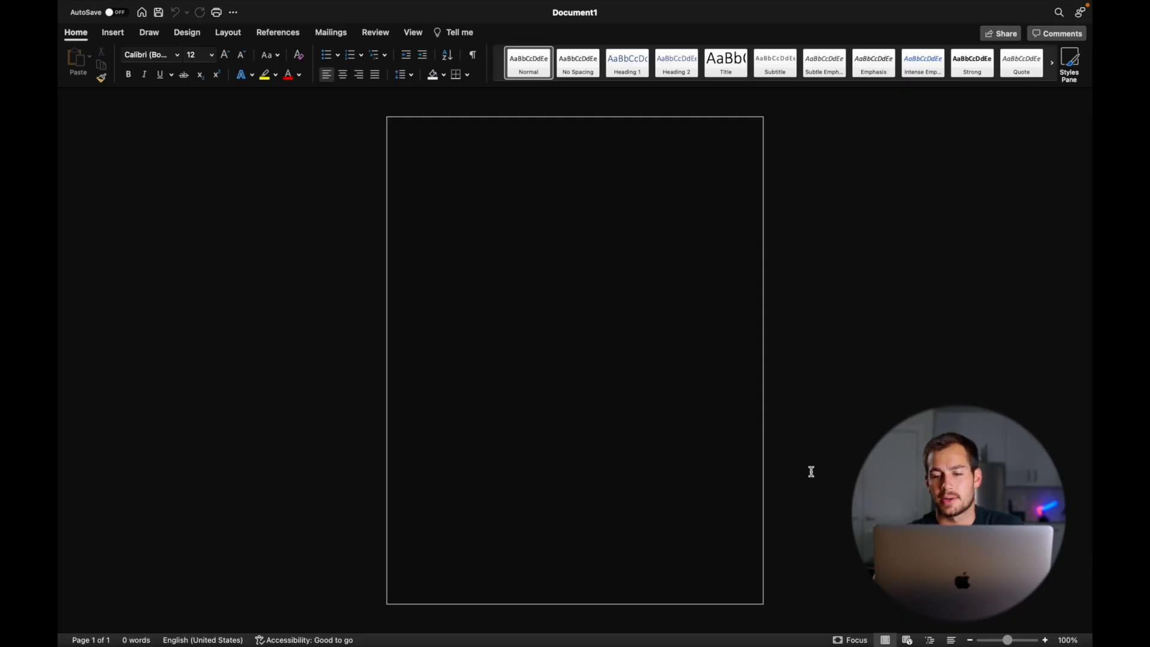
- Zoom the page view in to about 134–138%
click(1011, 641)
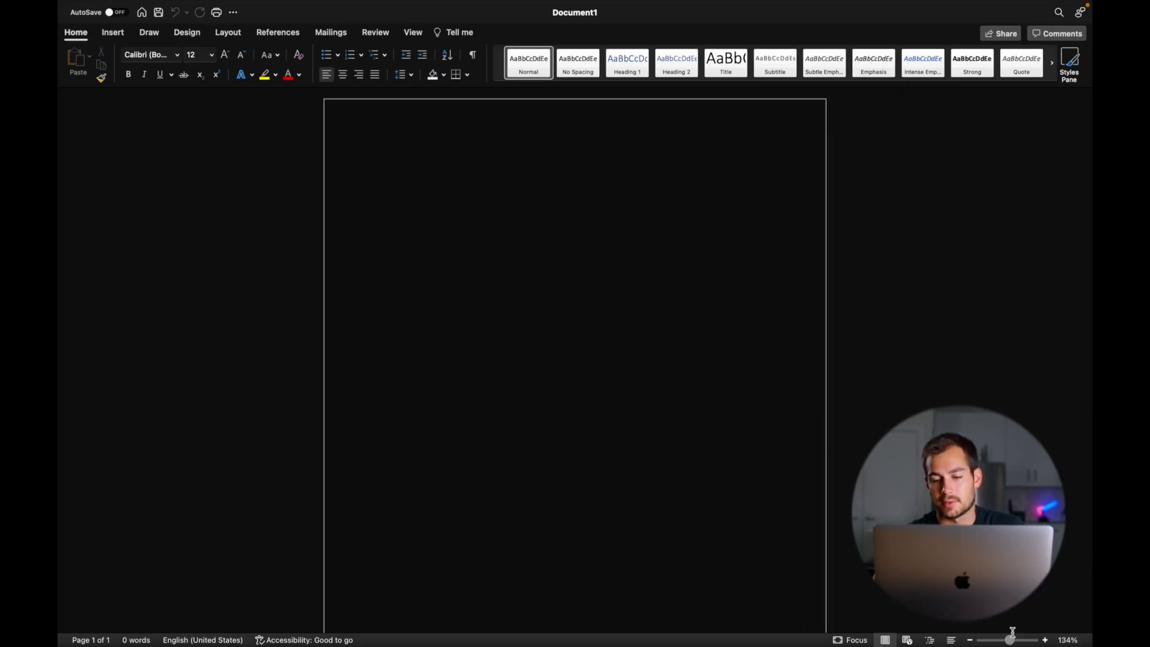
drag(1011, 642, 1012, 642)
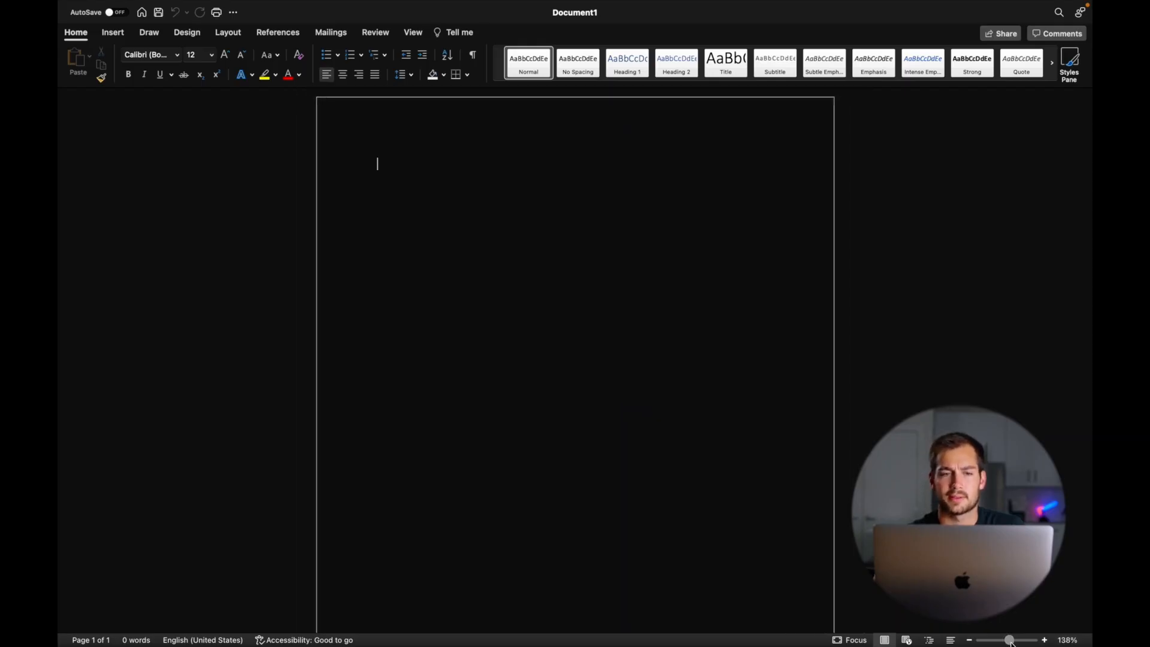
key(super+f)
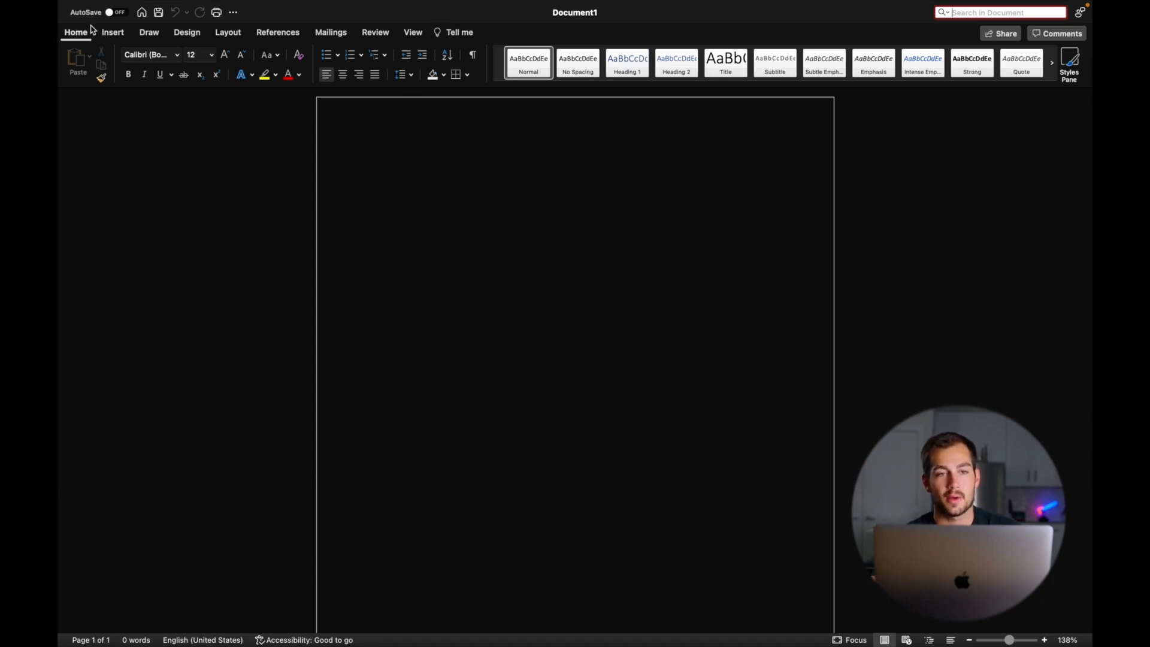
- Turn on the Ruler in the View tab and return the caret to the page
click(410, 35)
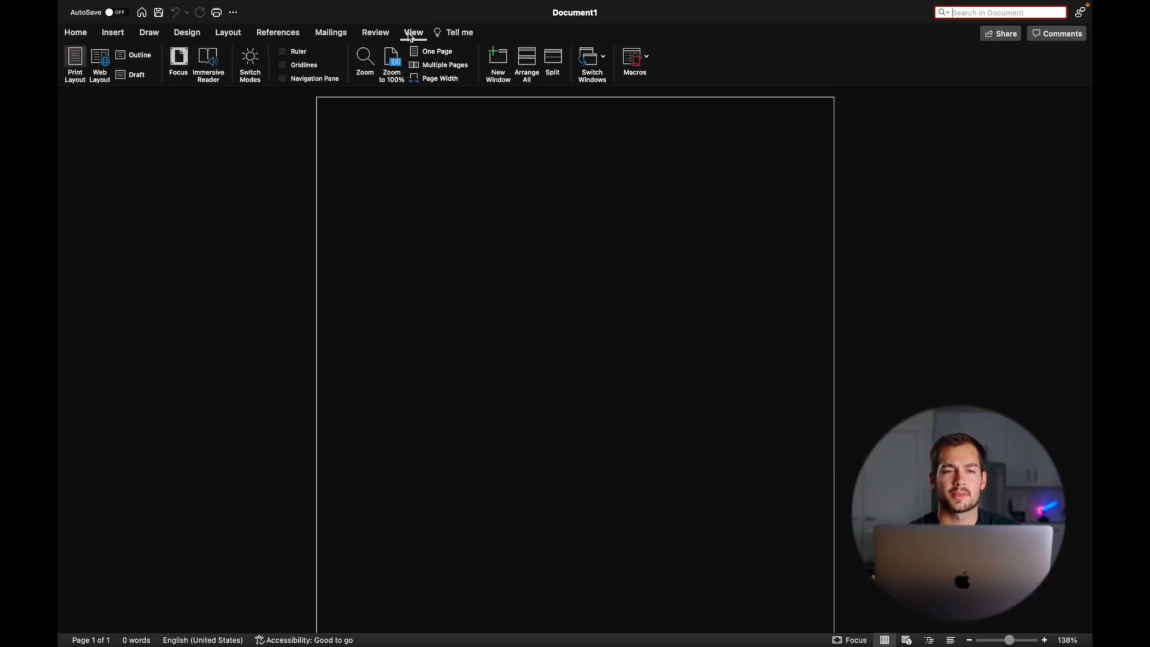
click(284, 52)
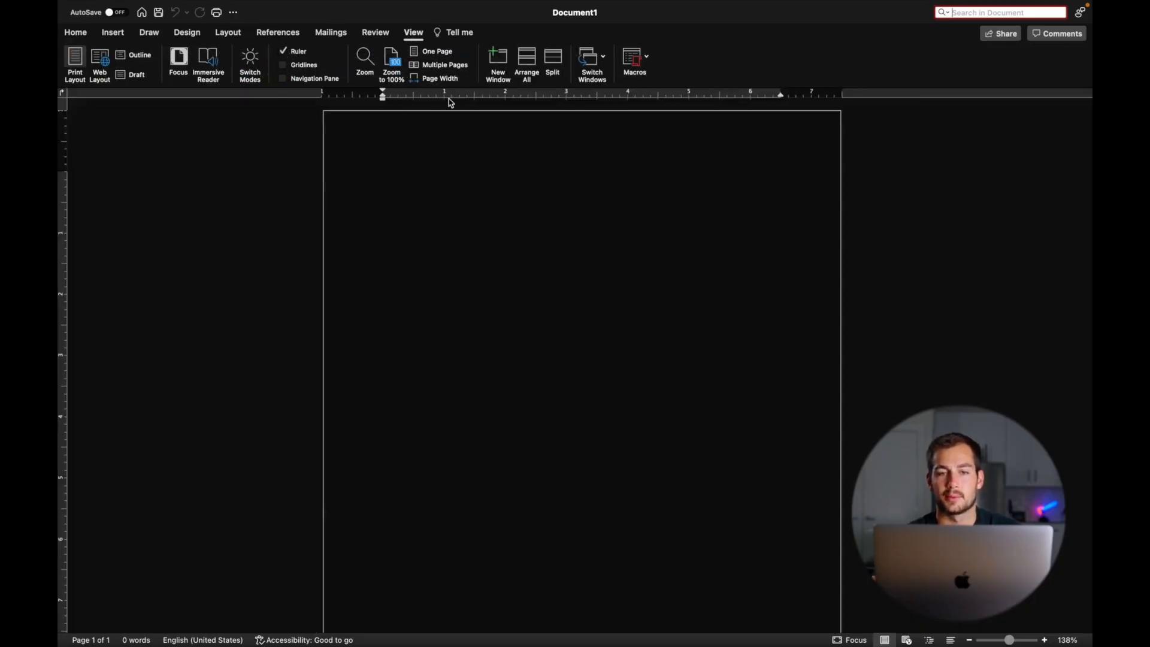
scroll(273, 226, down, 1)
scroll(273, 226, up, 1)
click(273, 226)
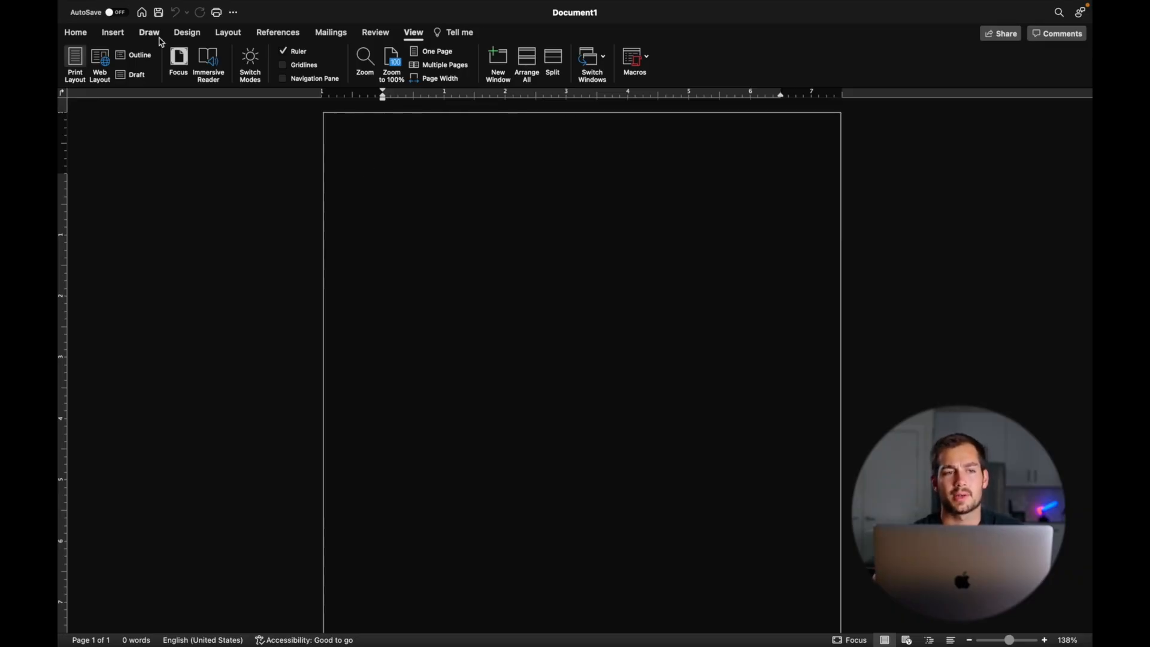
- Right-align the first lines and type the author's full name and 'Slate Media' on separate lines
click(72, 35)
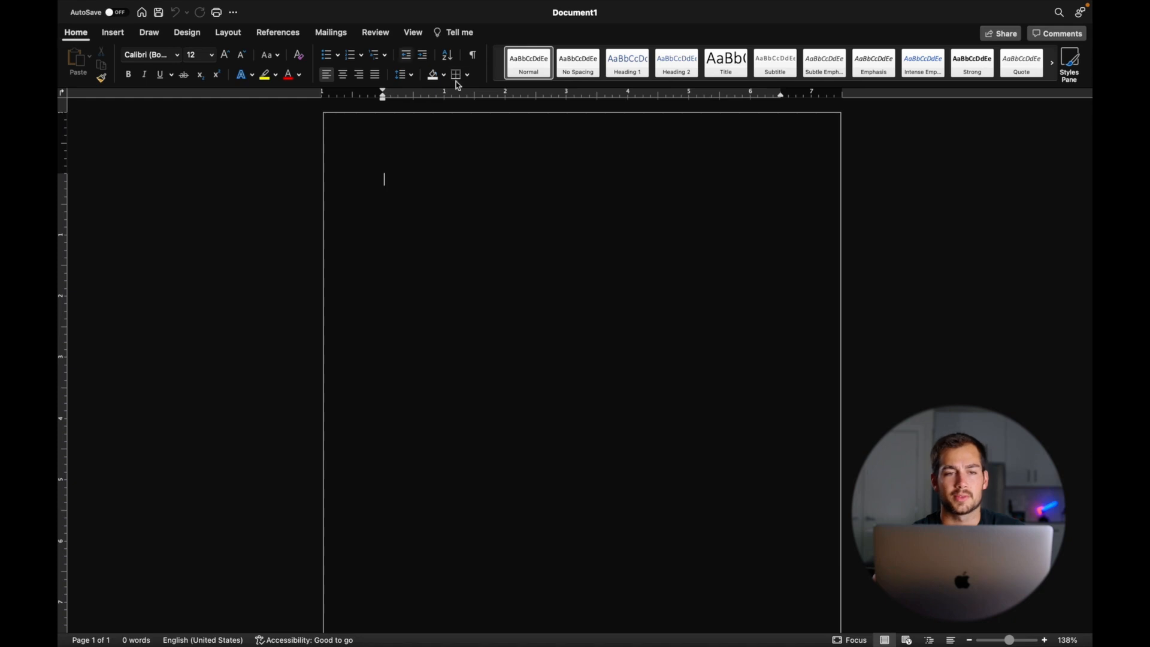
click(359, 75)
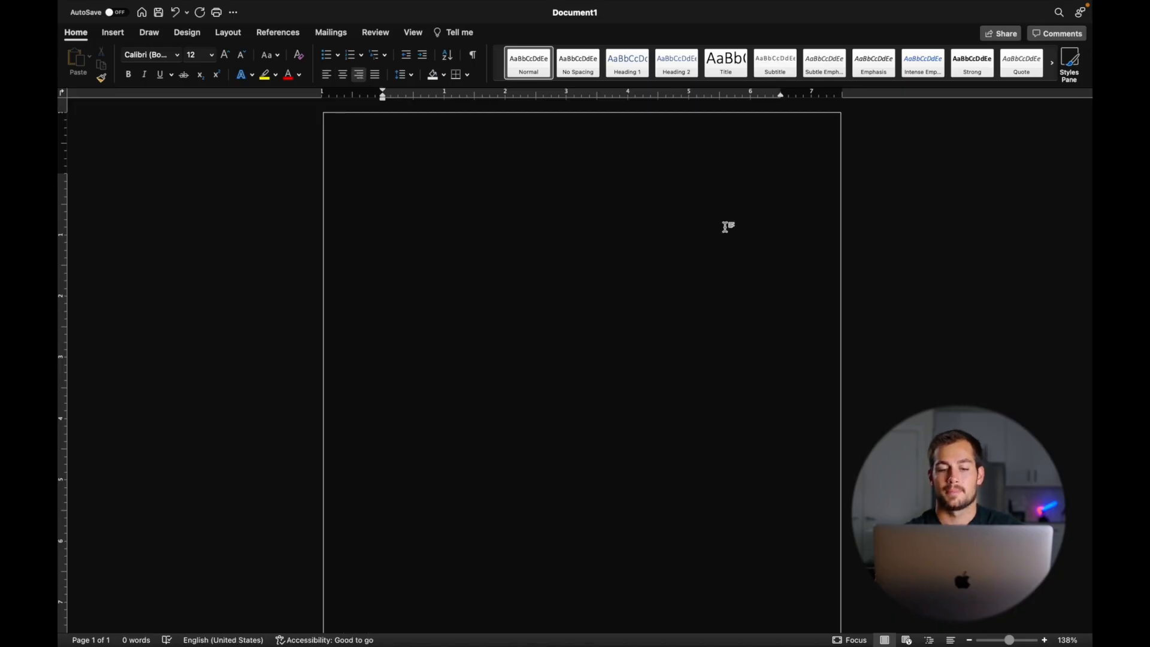
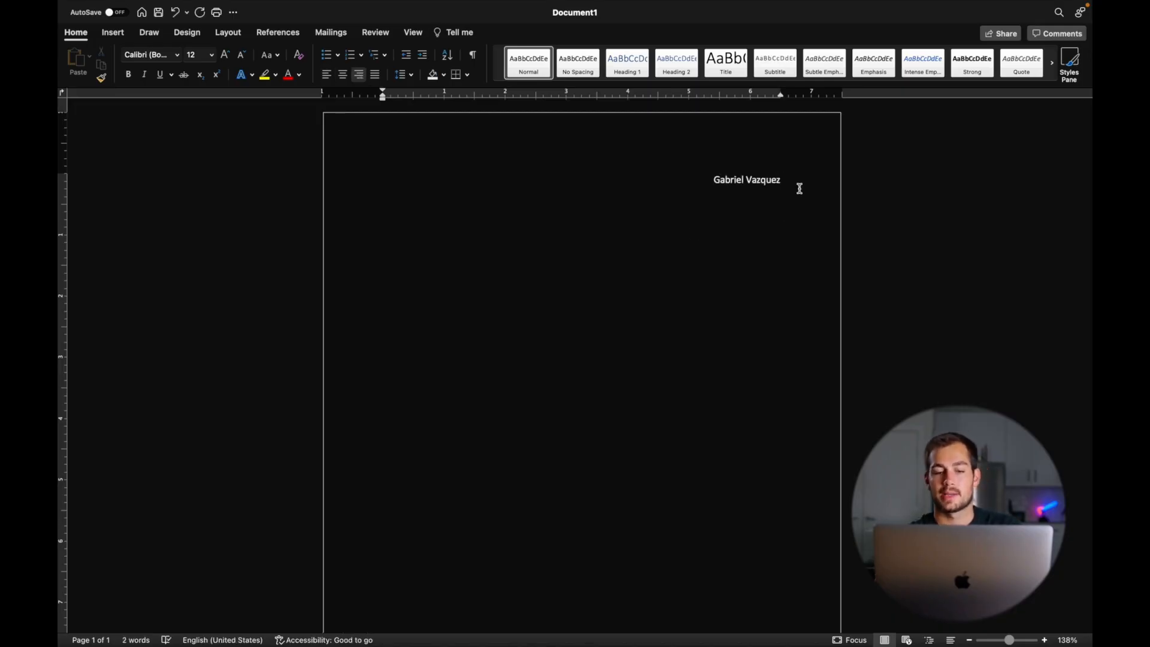
key(Return)
text(Slate Media)
key(Return)
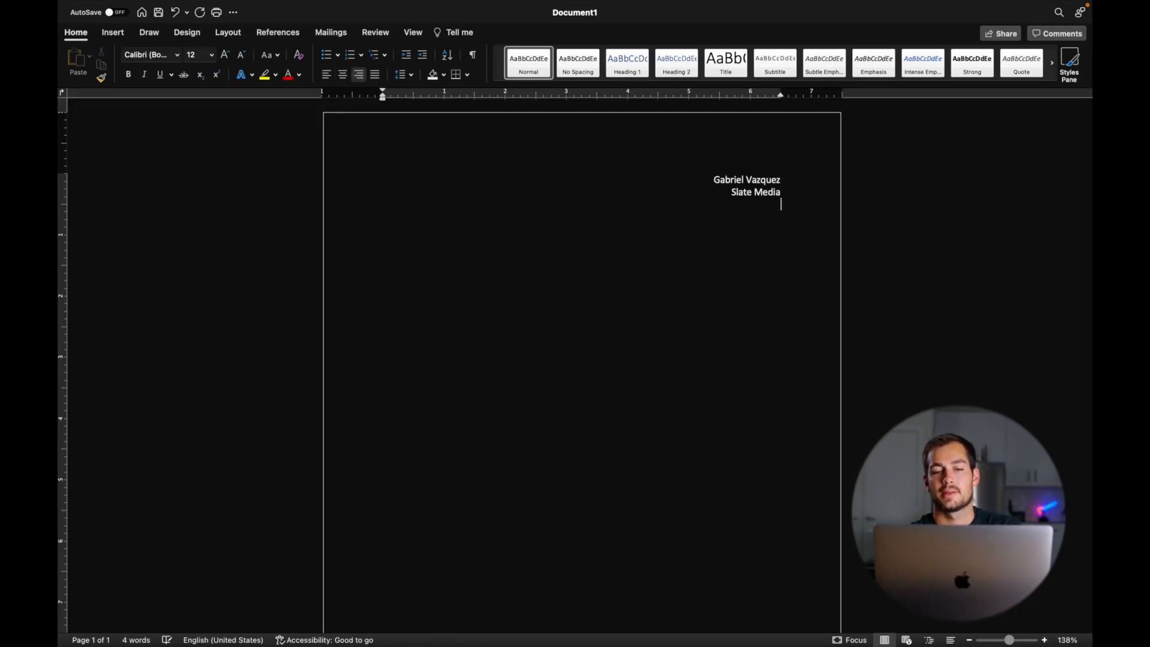
- Type the contact e-mail address on the third line, turning it into a link
drag(791, 212, 693, 178)
click(811, 215)
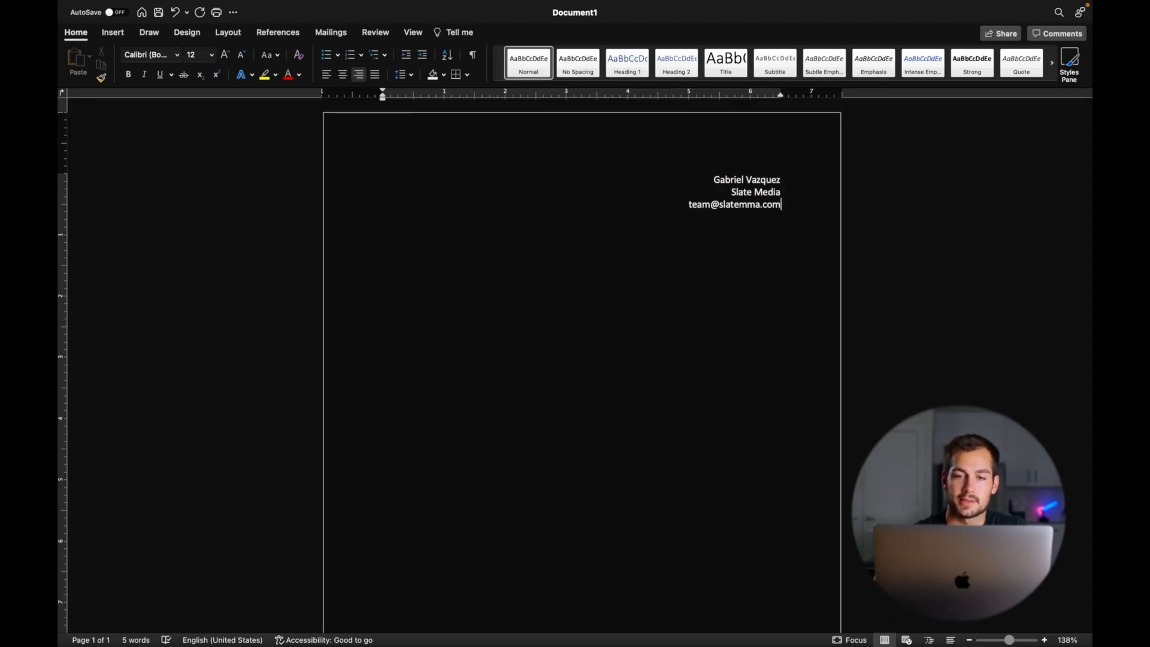
key(Return)
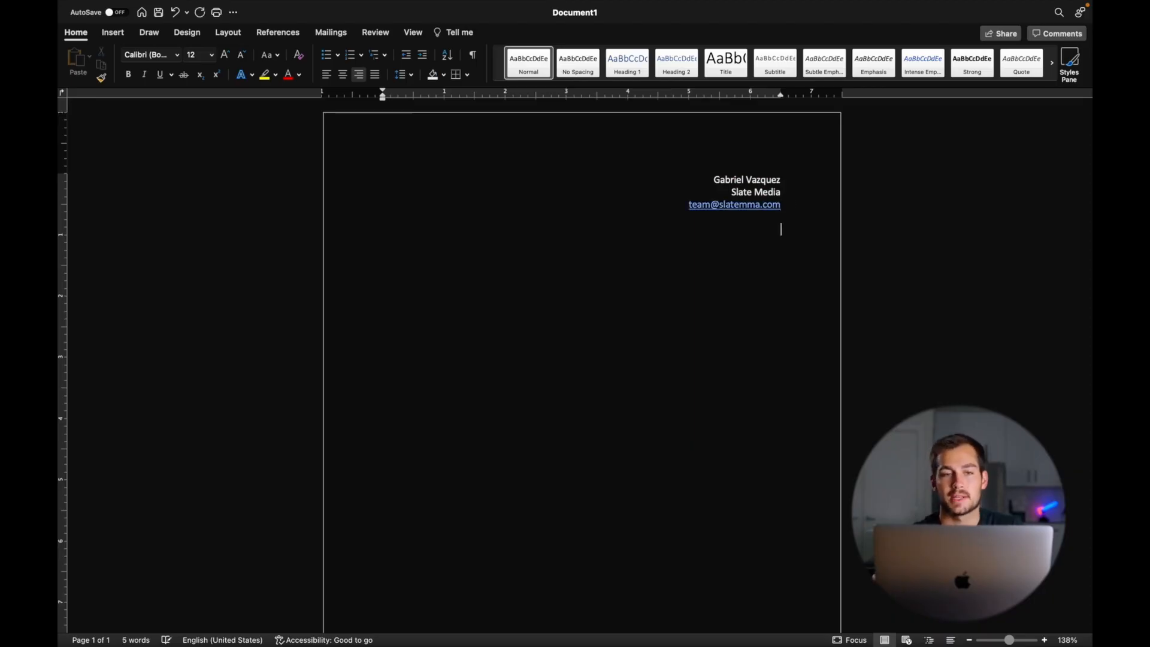
- Type the centred title '10 Steps to Cinematic Composition', then select all the page text
click(343, 76)
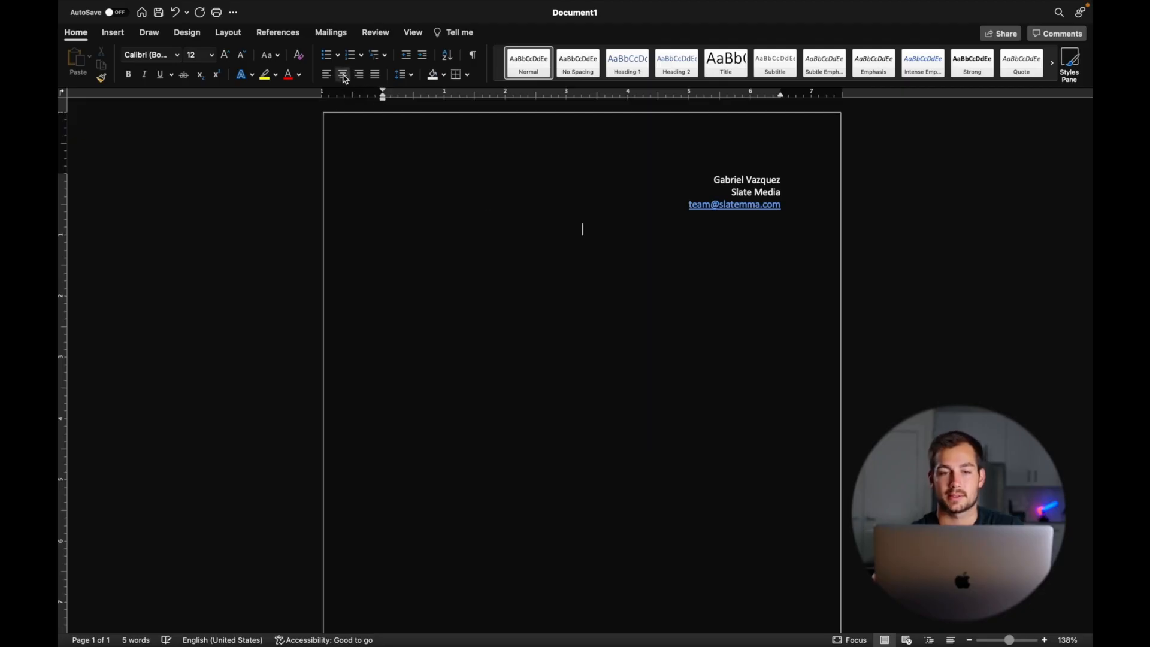
text(10 Steps to Cinematic Composition)
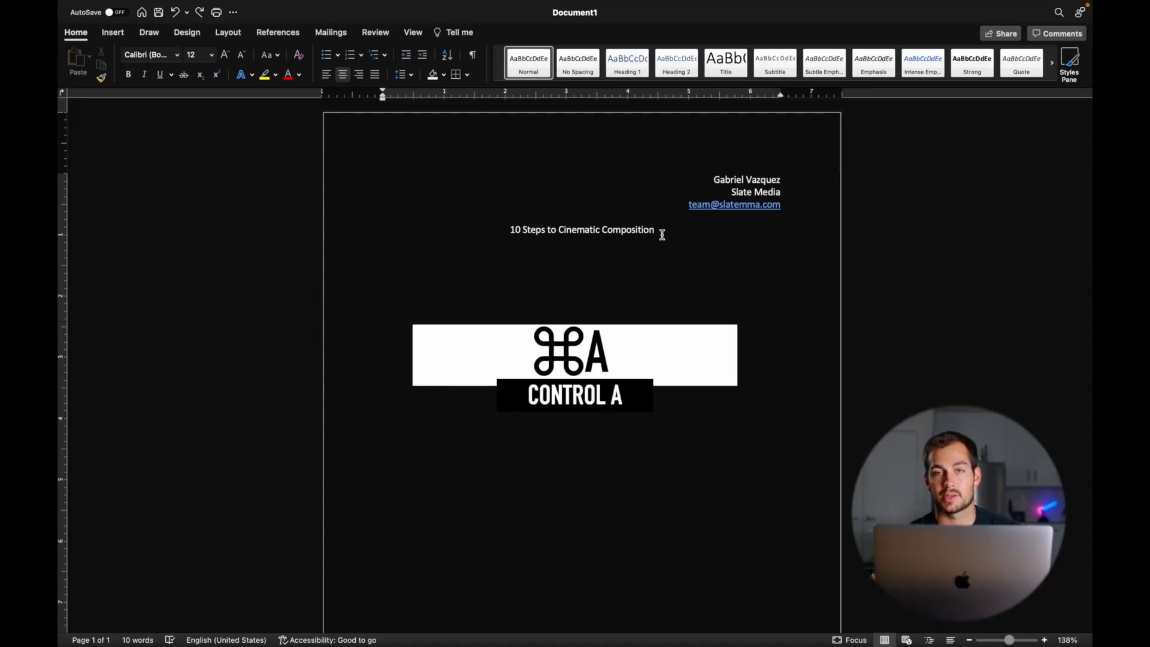
key(super+a)
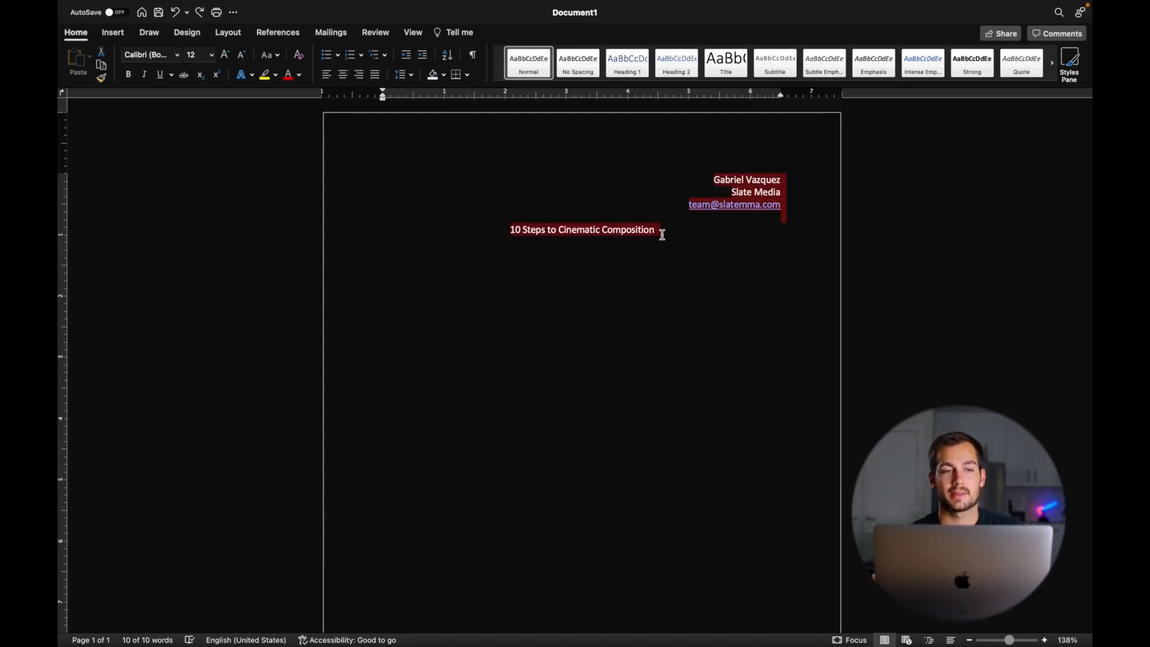
- Set all the selected text to Times New Roman, size 11
click(176, 55)
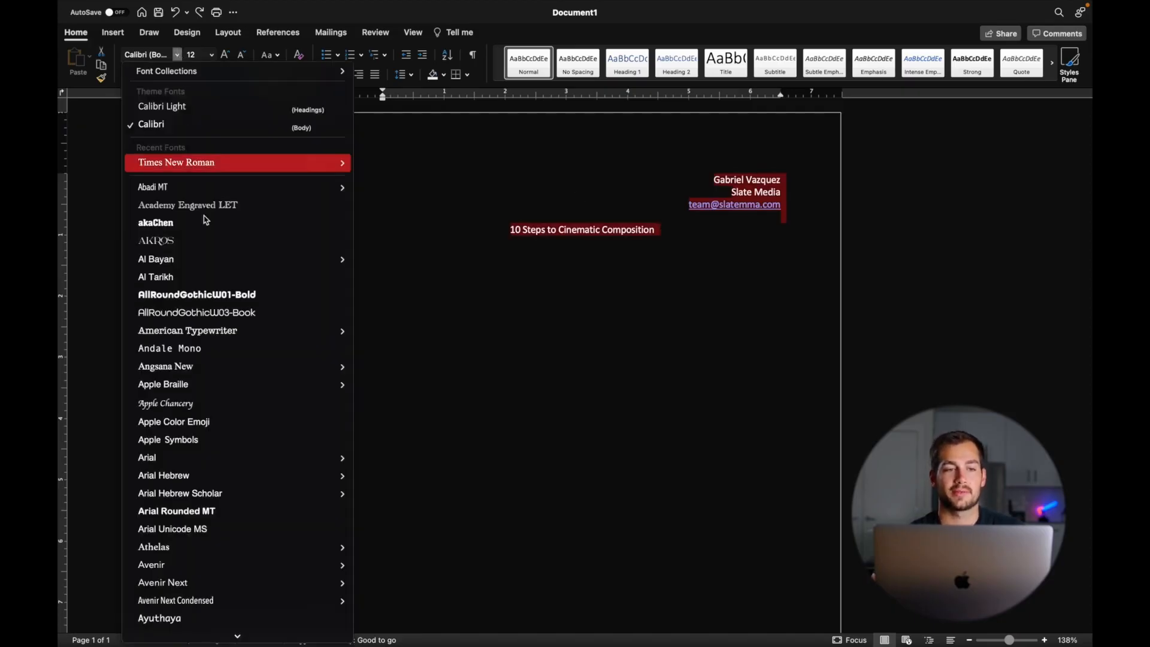
click(190, 162)
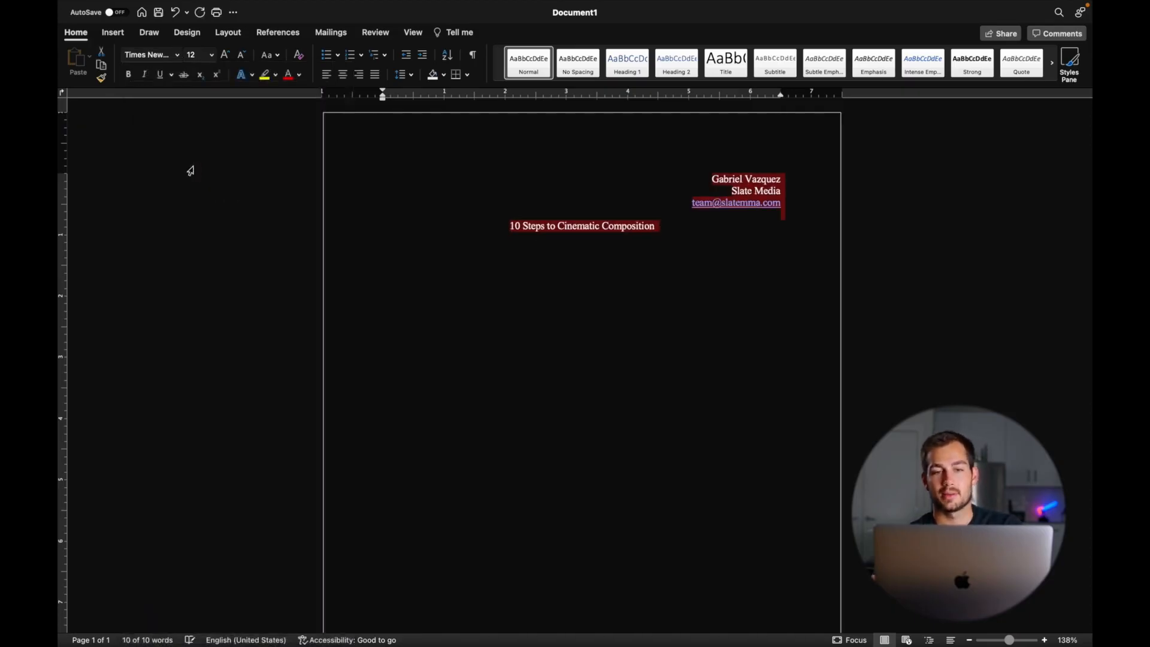
click(212, 55)
click(204, 180)
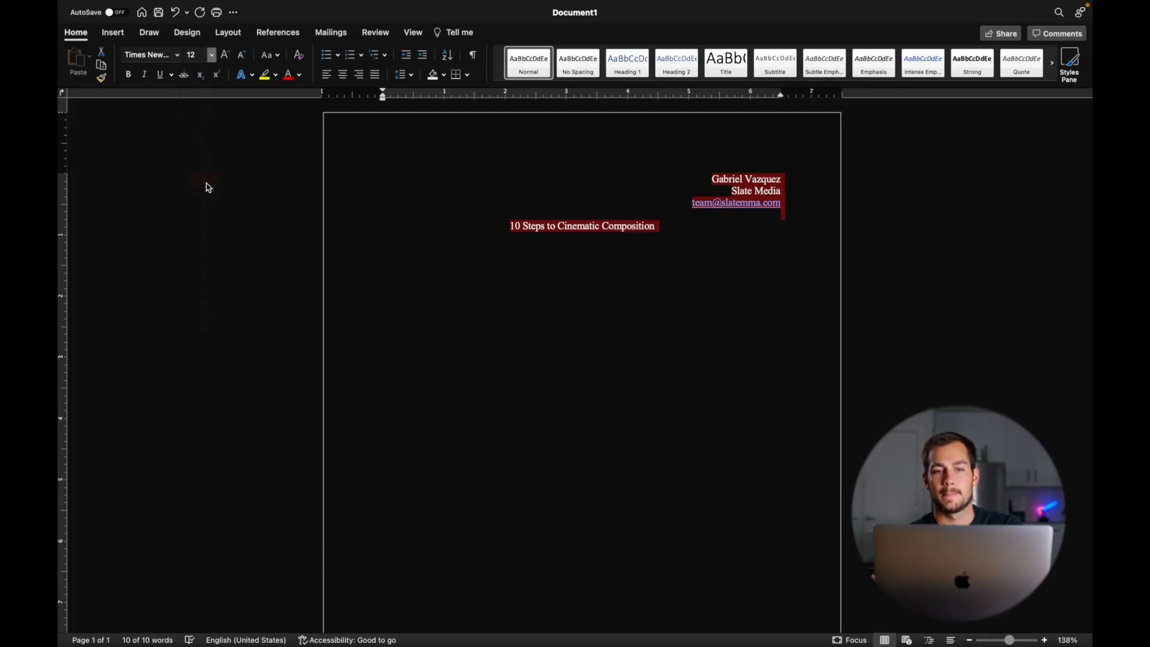
- Give the title the Title style, centred in Times New Roman, with a new line below
click(660, 227)
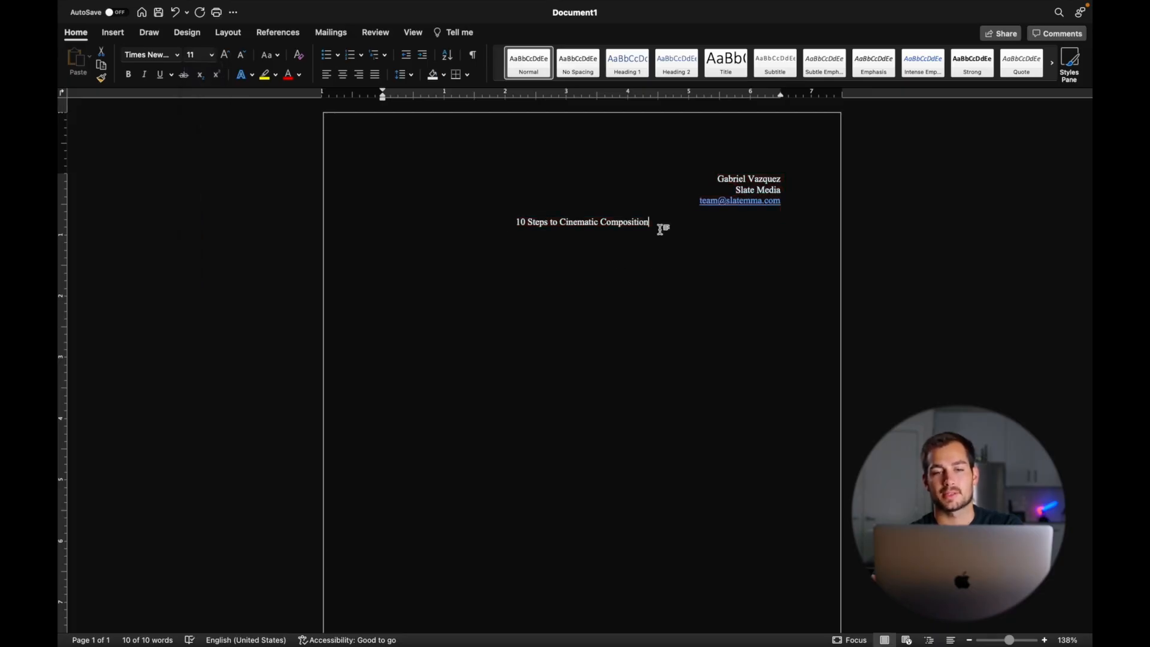
drag(650, 222, 502, 226)
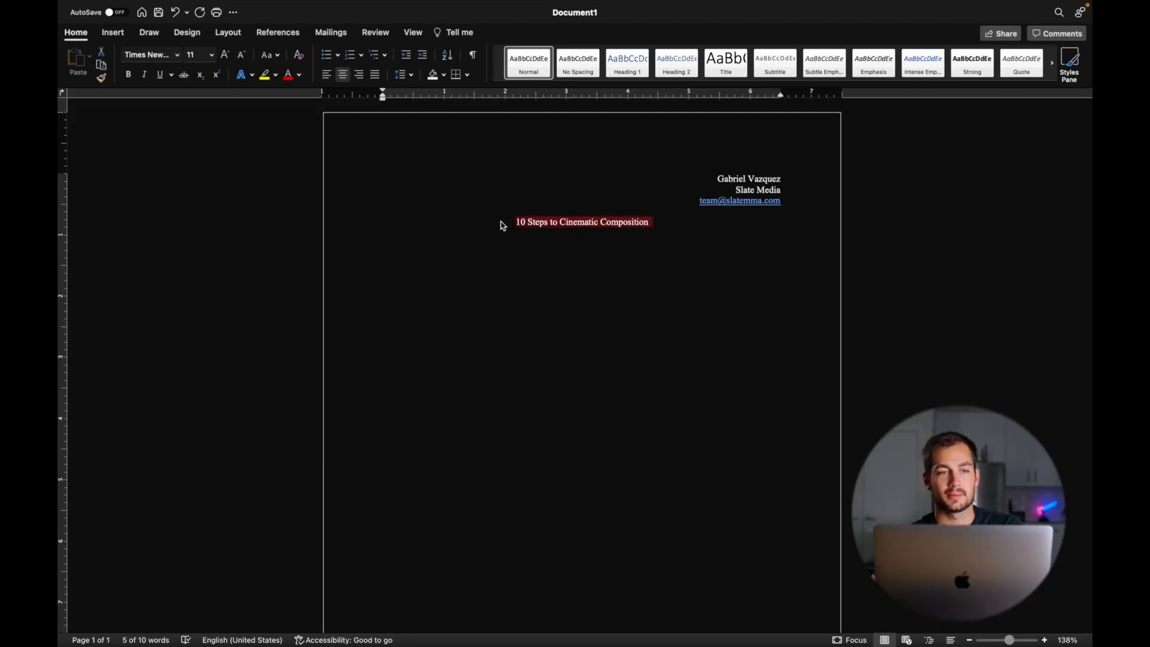
click(214, 56)
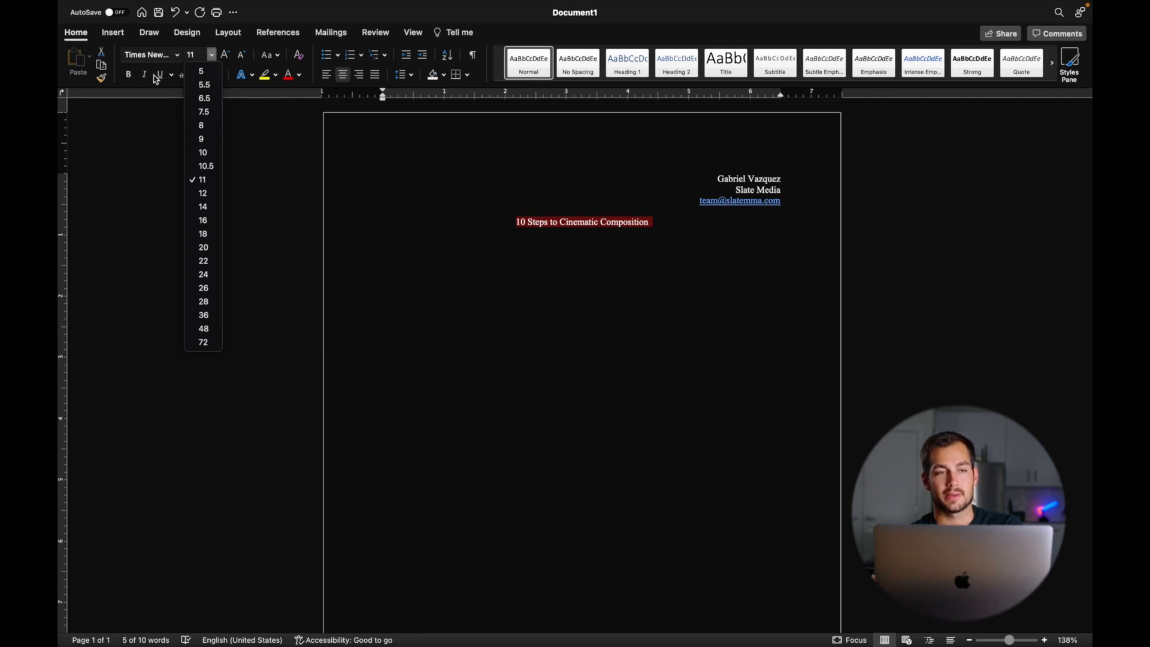
click(208, 56)
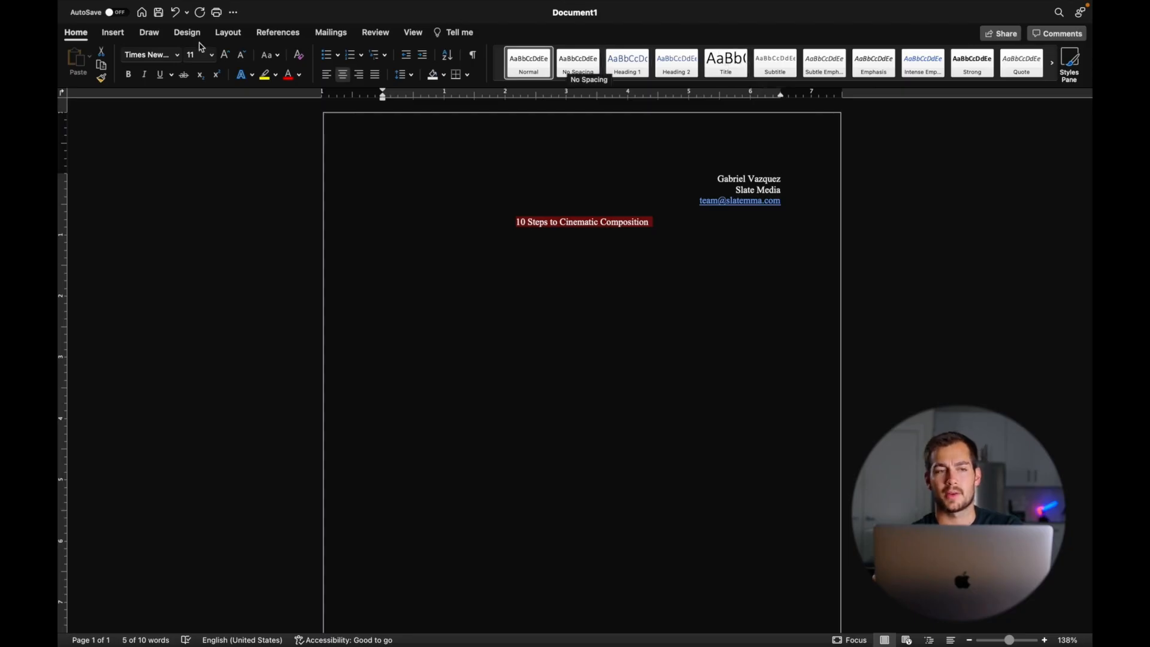
click(683, 76)
click(775, 63)
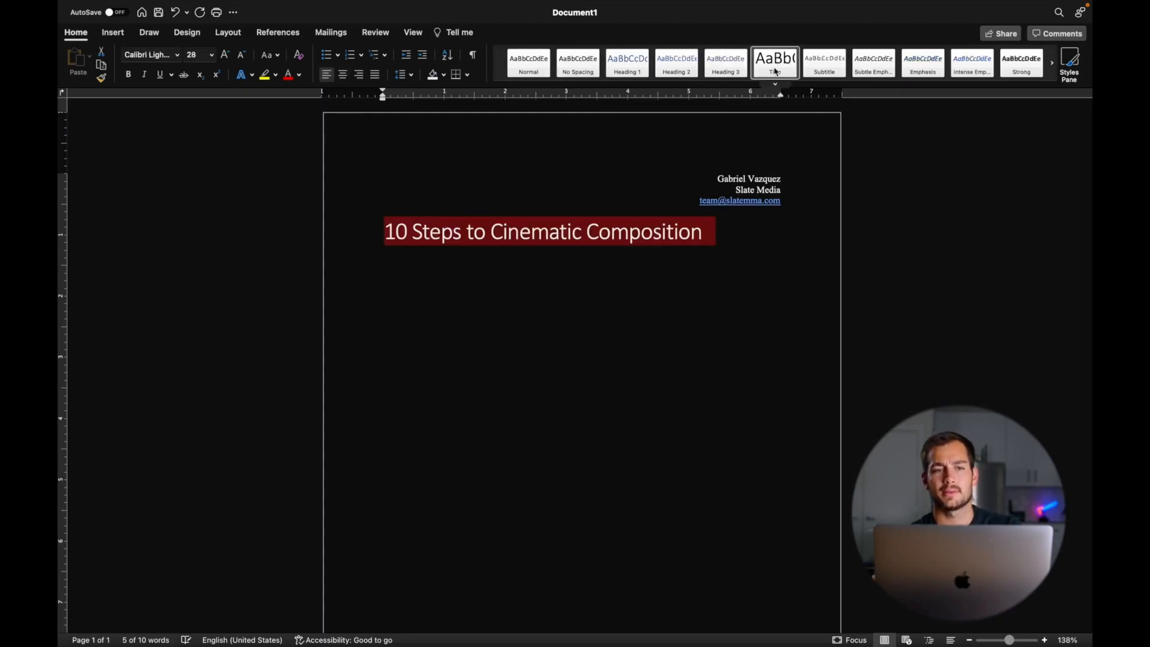
click(343, 74)
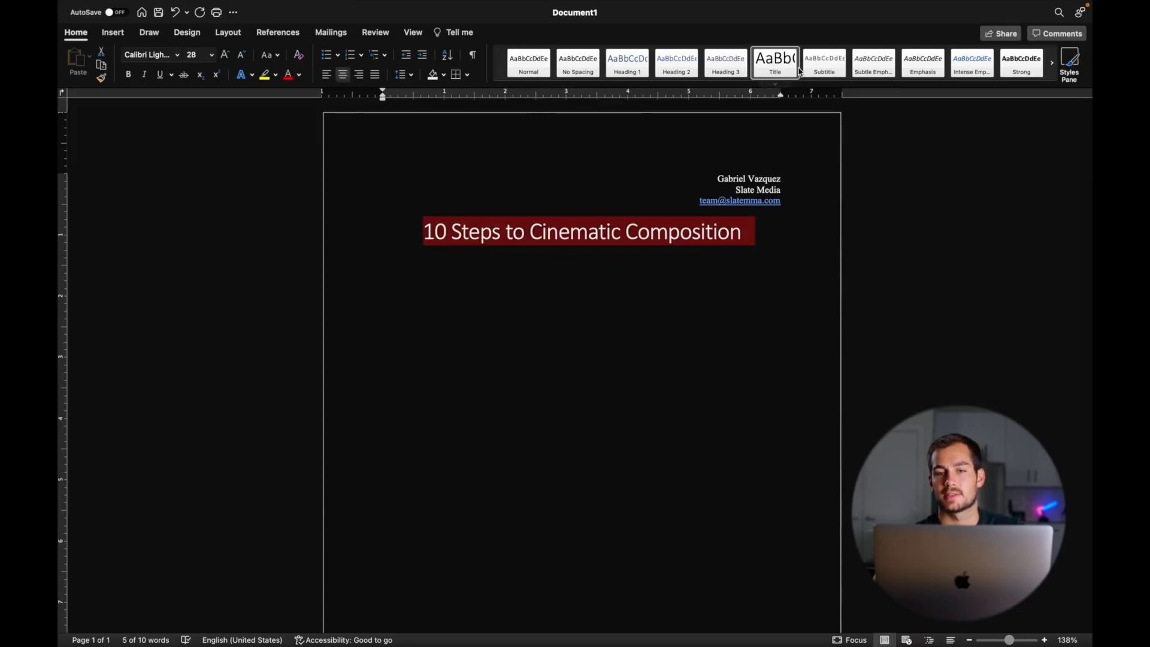
click(178, 55)
mouse_move(185, 163)
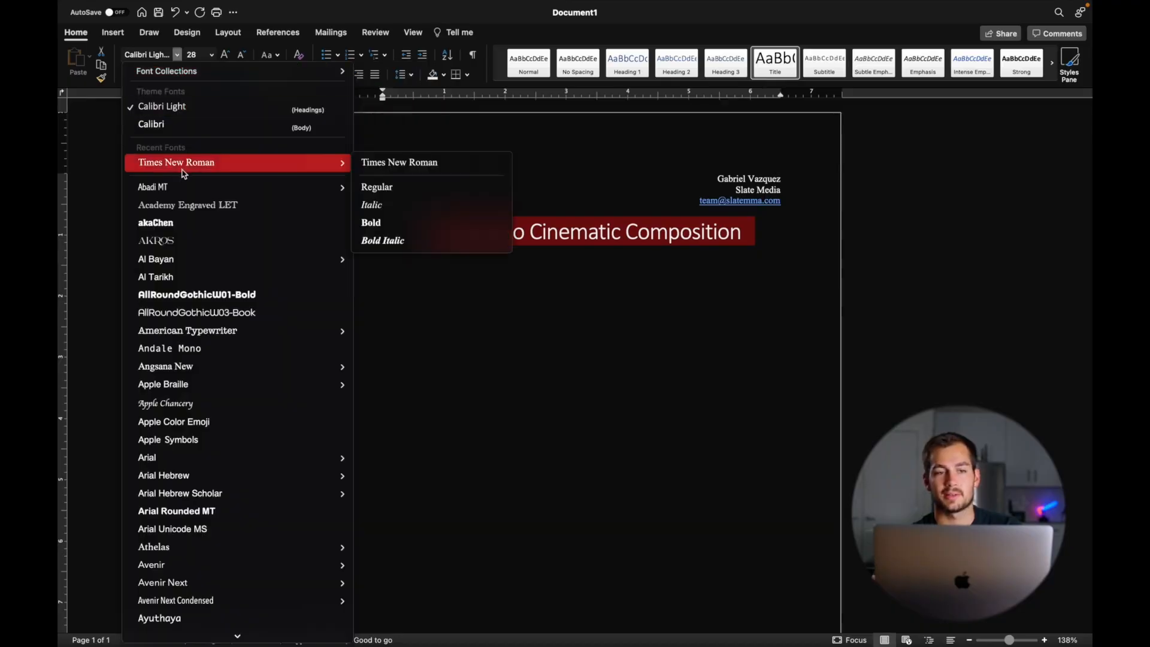
click(431, 170)
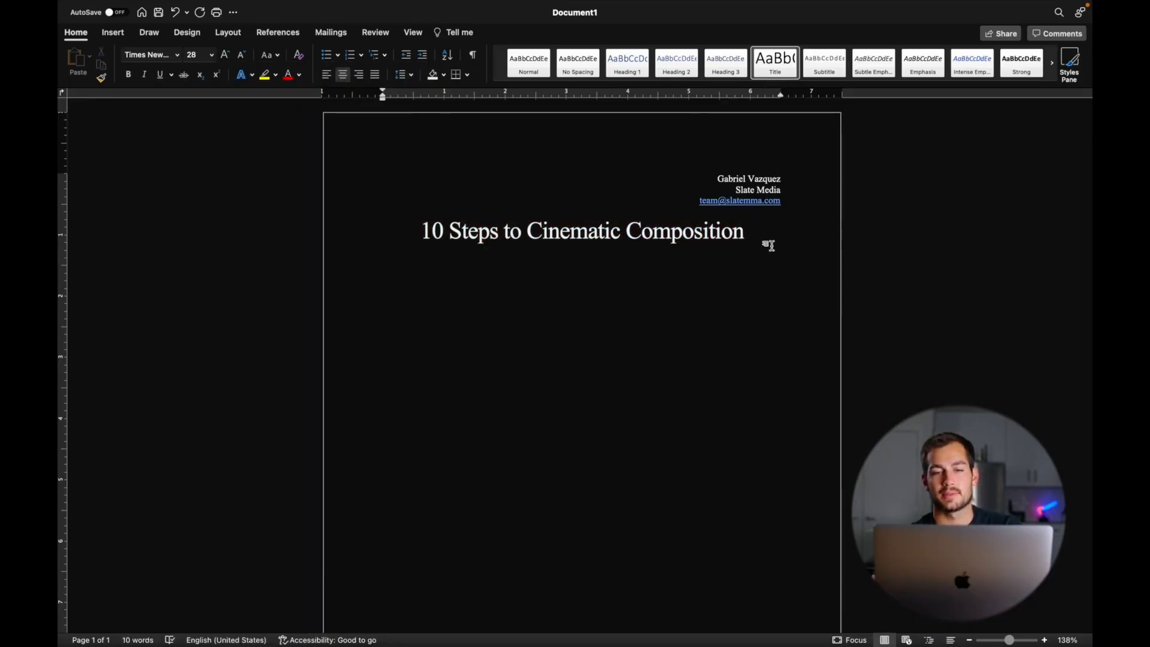
key(Return)
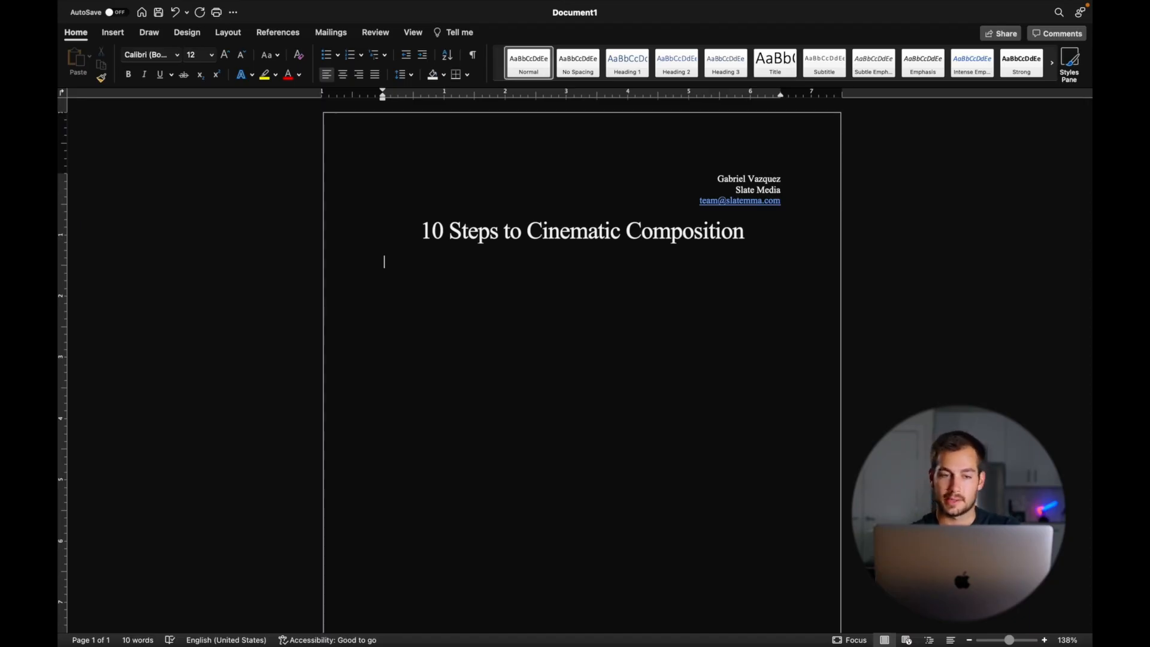
- Paste the two-sentence introduction below the title and select its last line
text(In this page, we will outline what makes up cinematic composition in ten simple steps. Cinematic composition is essentially the principal behind what makes a film "movie-like.")
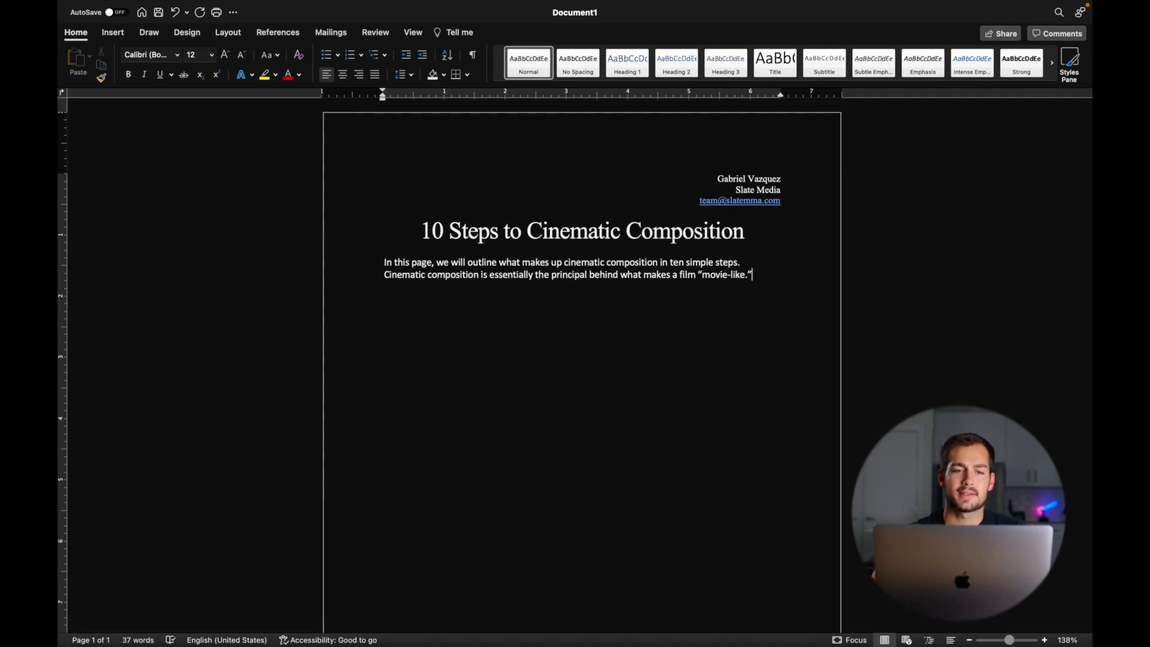
key(shift+super+Left)
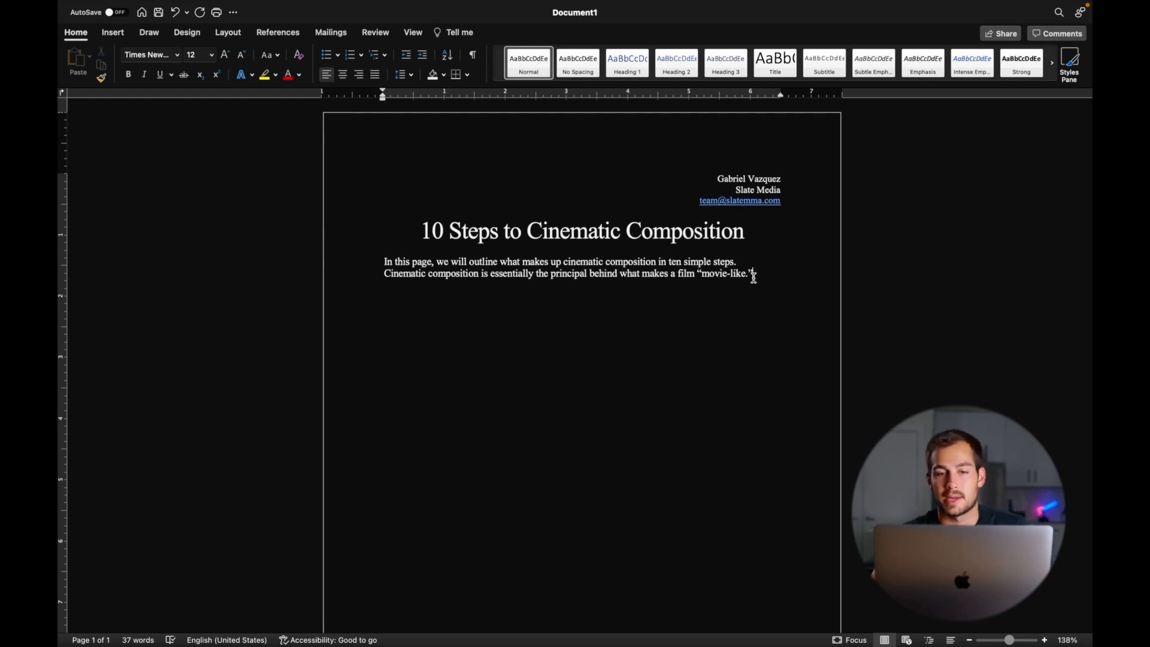
- Search Online Pictures for 'cinematography'
click(115, 36)
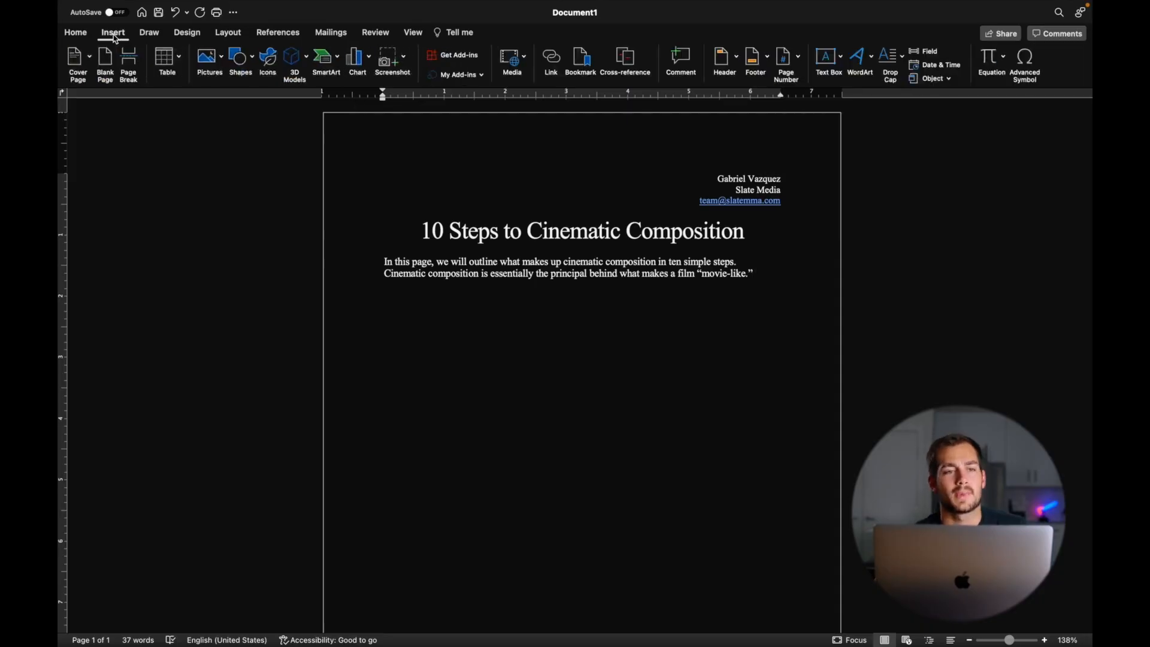
click(223, 60)
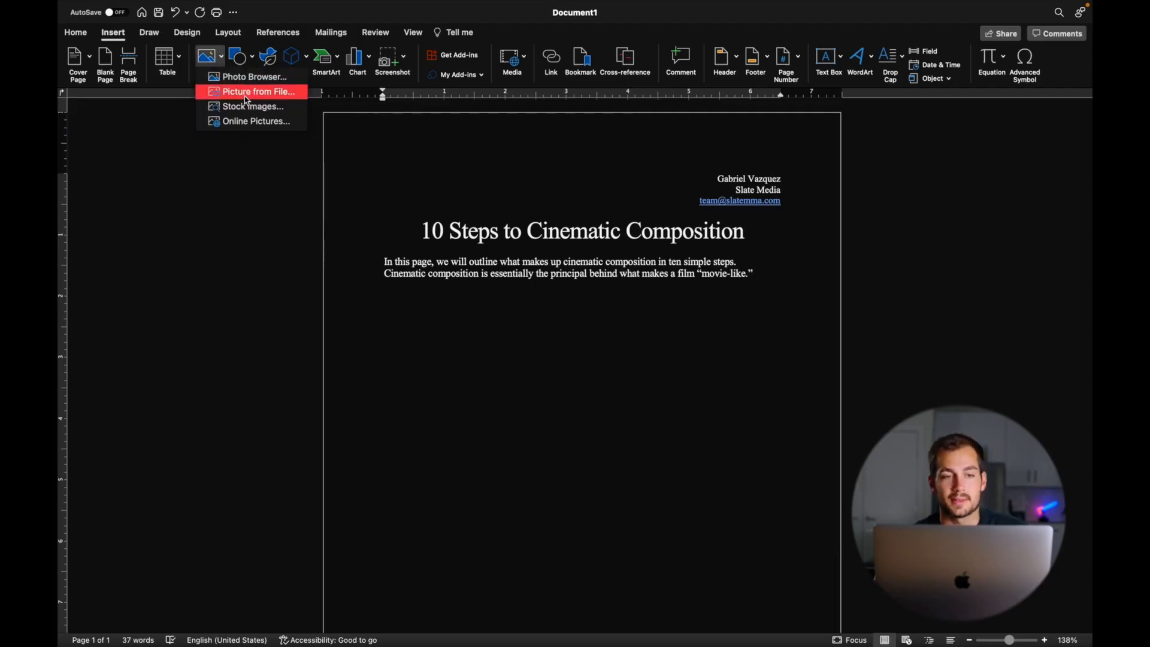
click(243, 121)
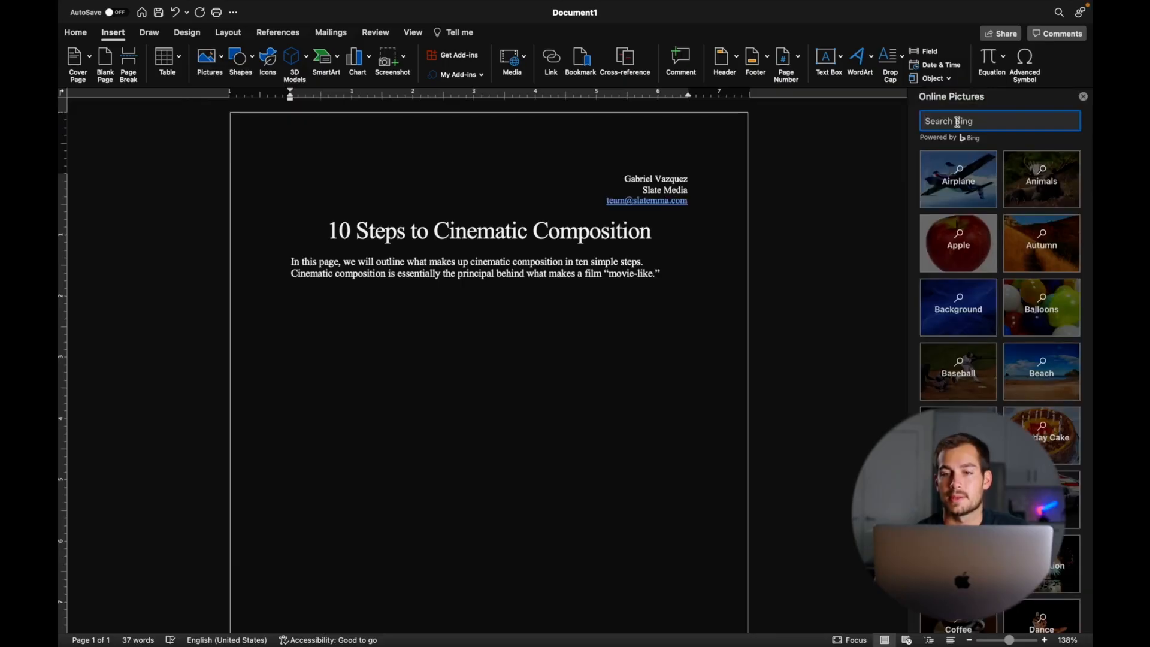
text(cinematography)
key(Return)
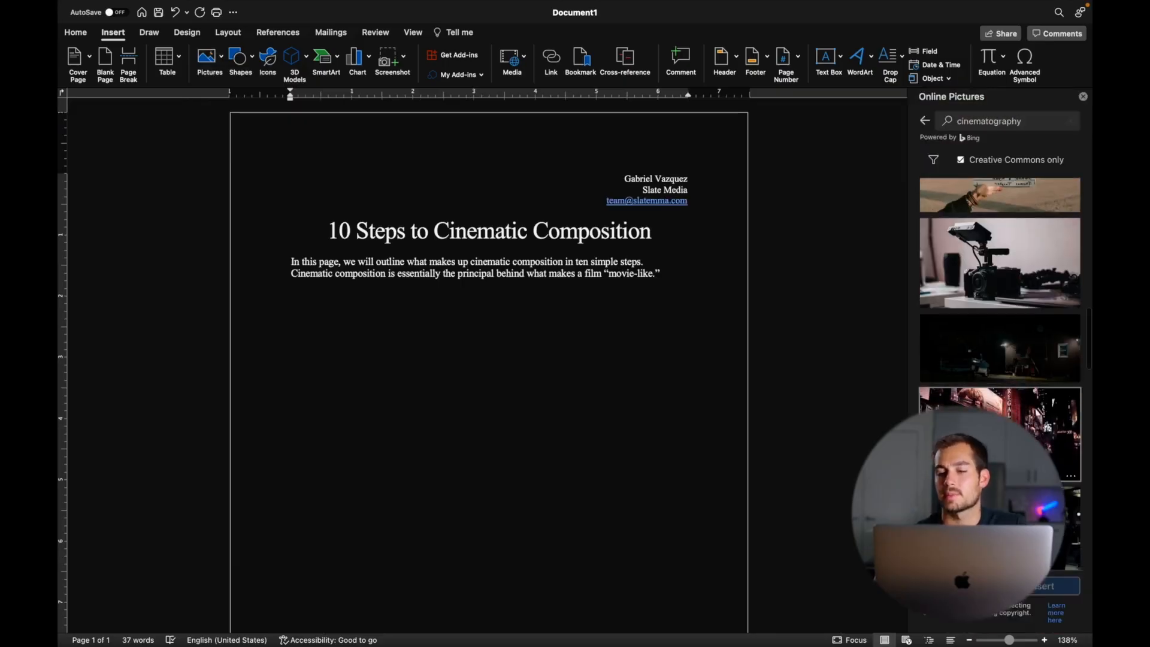
- Choose the dark night-street photo from the results, leaving the neon street photo unselected
click(1047, 427)
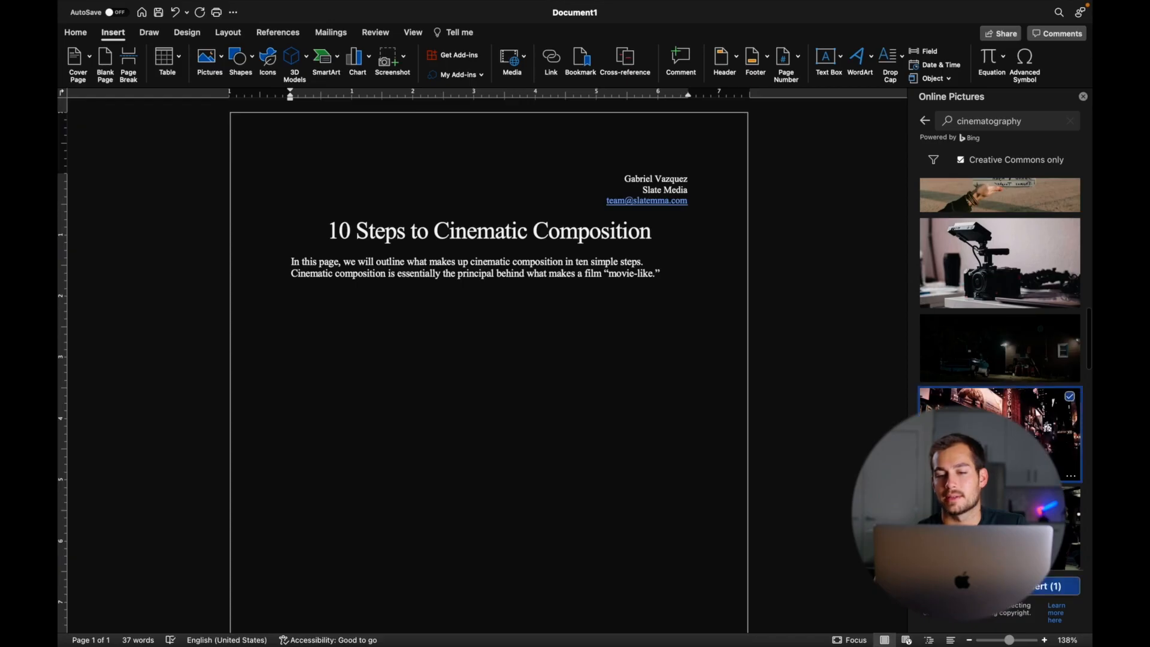
scroll(999, 384, down, 2)
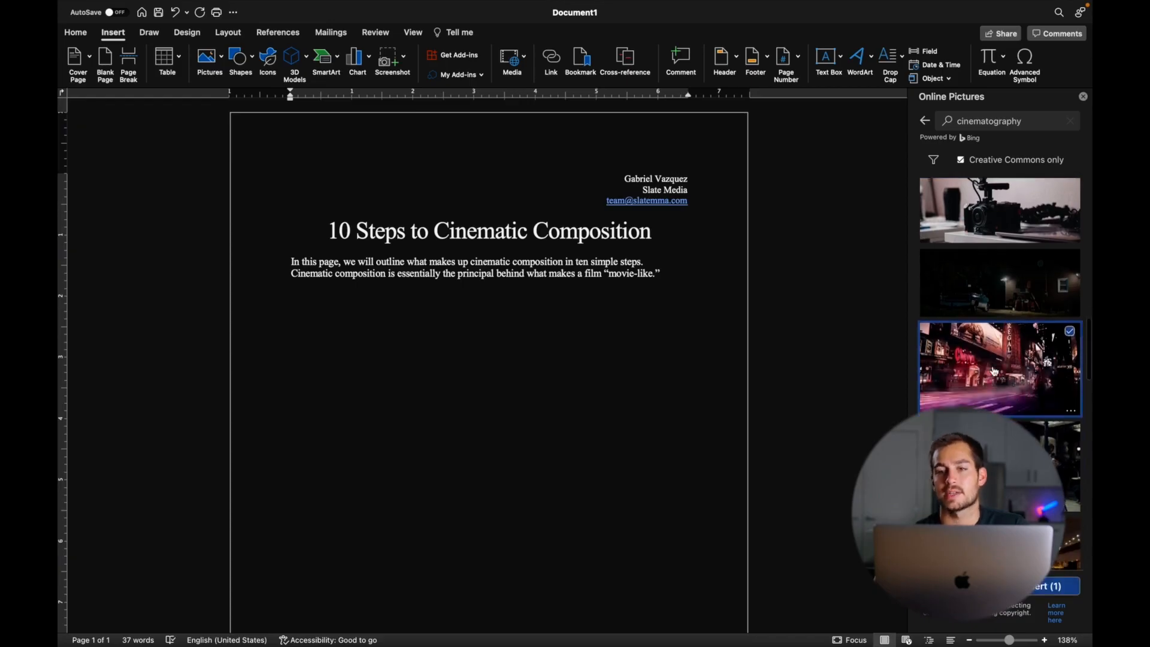
click(1027, 121)
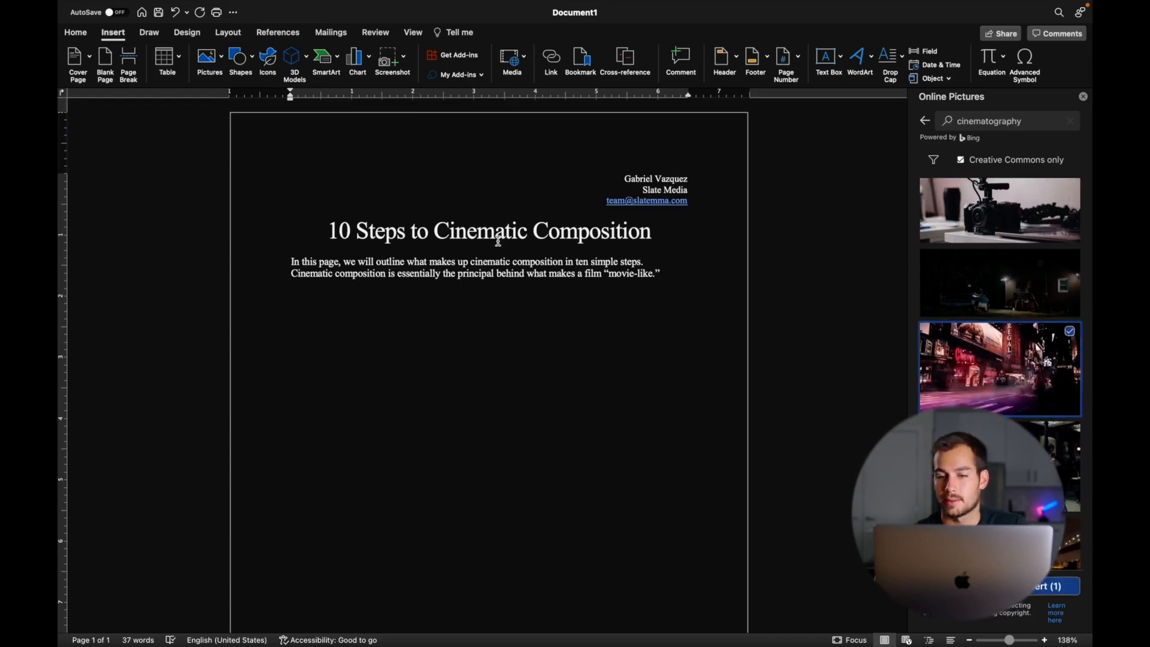
scroll(995, 381, down, 1)
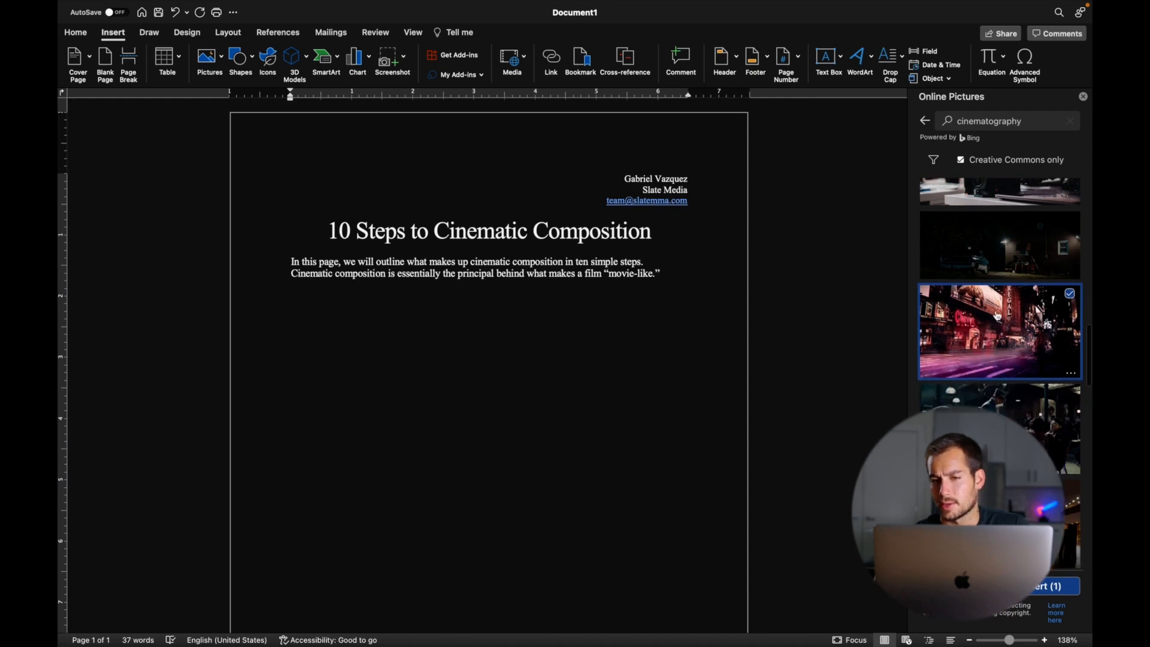
click(1006, 259)
click(1012, 327)
- Insert the night-street photo, undo its accidental move, and resize it to about 4.06 inches wide
click(1057, 586)
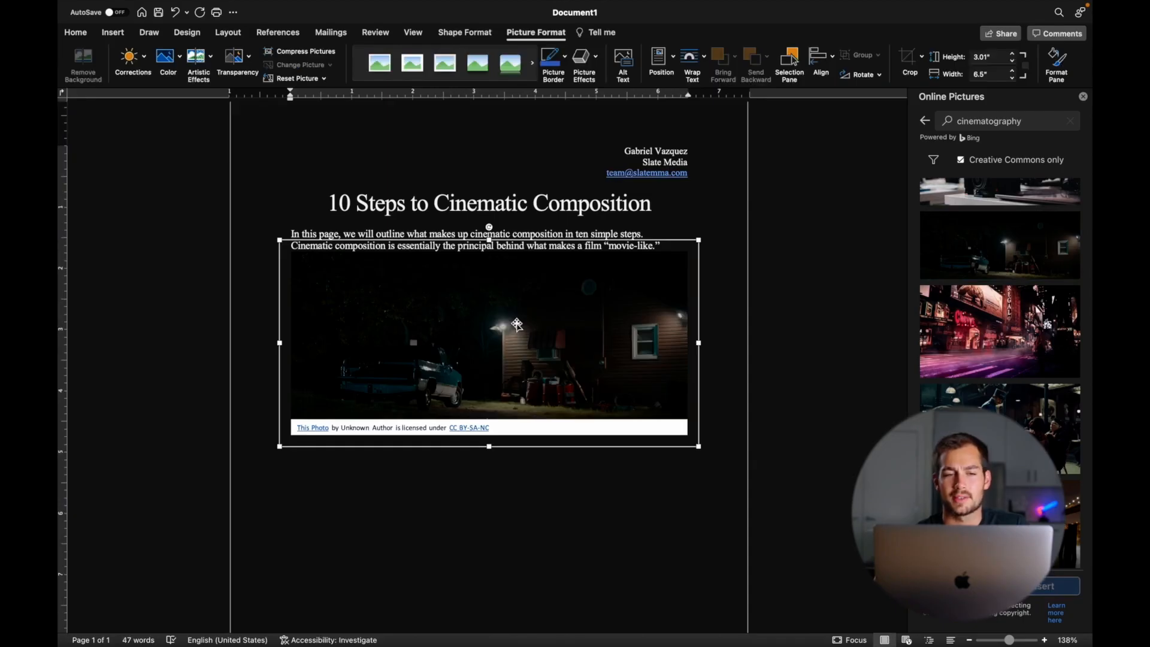
drag(513, 330, 509, 405)
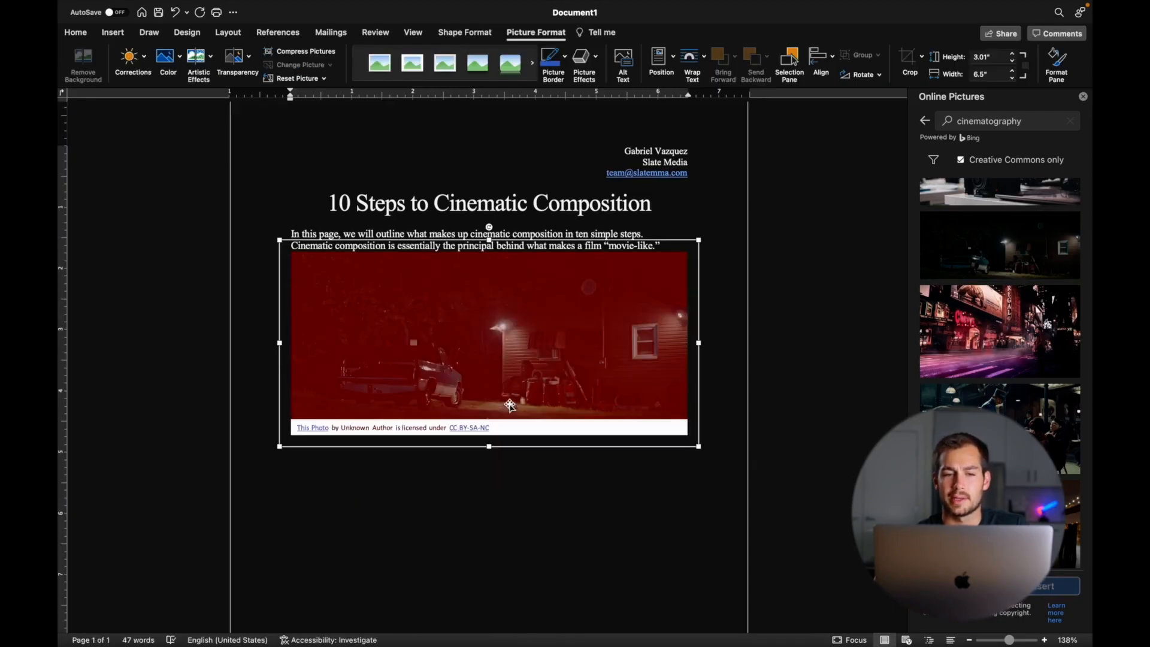
mouse_move(367, 345)
mouse_down()
mouse_move(360, 442)
mouse_move(372, 331)
mouse_up()
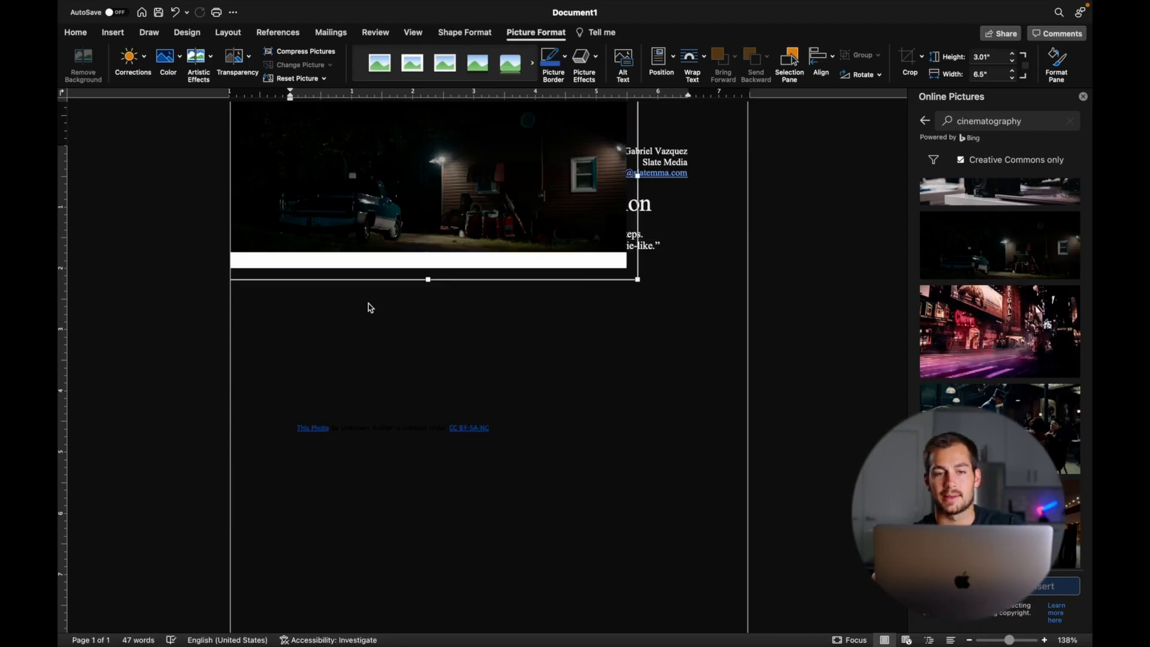
scroll(460, 365, up, 1)
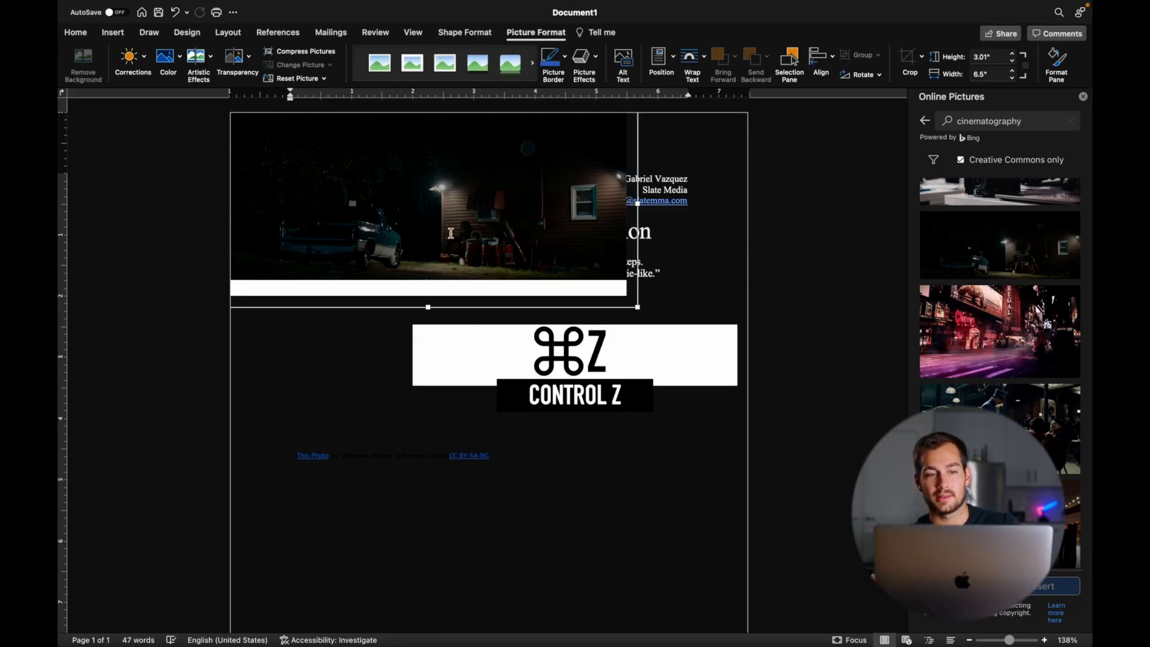
key(super+z)
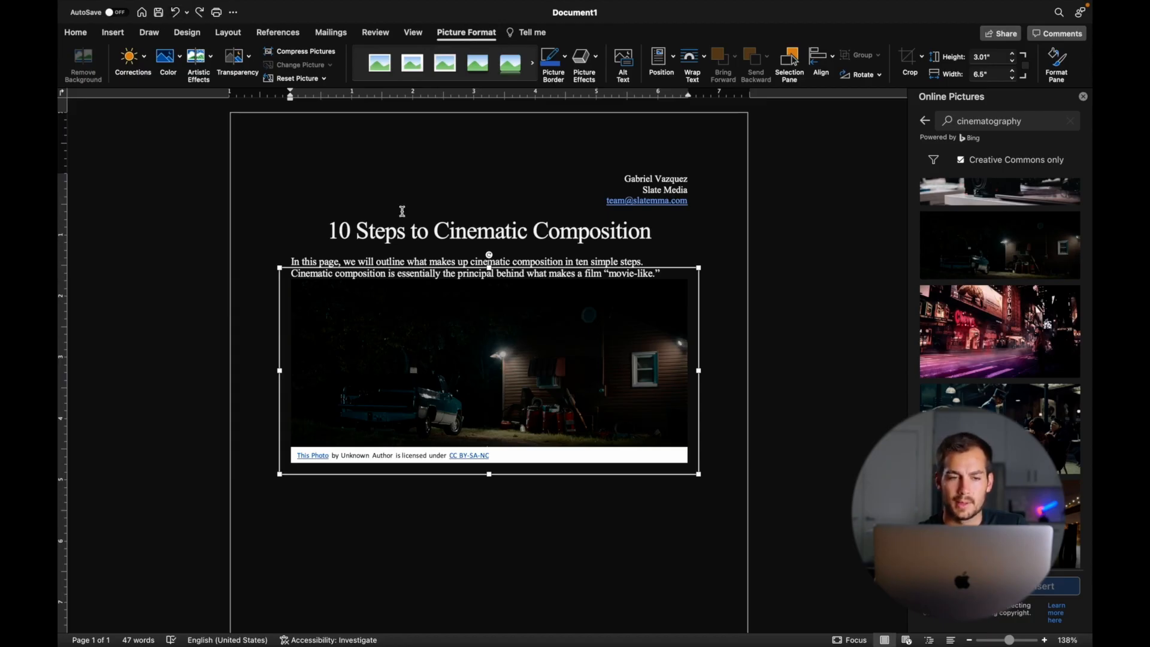
drag(281, 270, 523, 341)
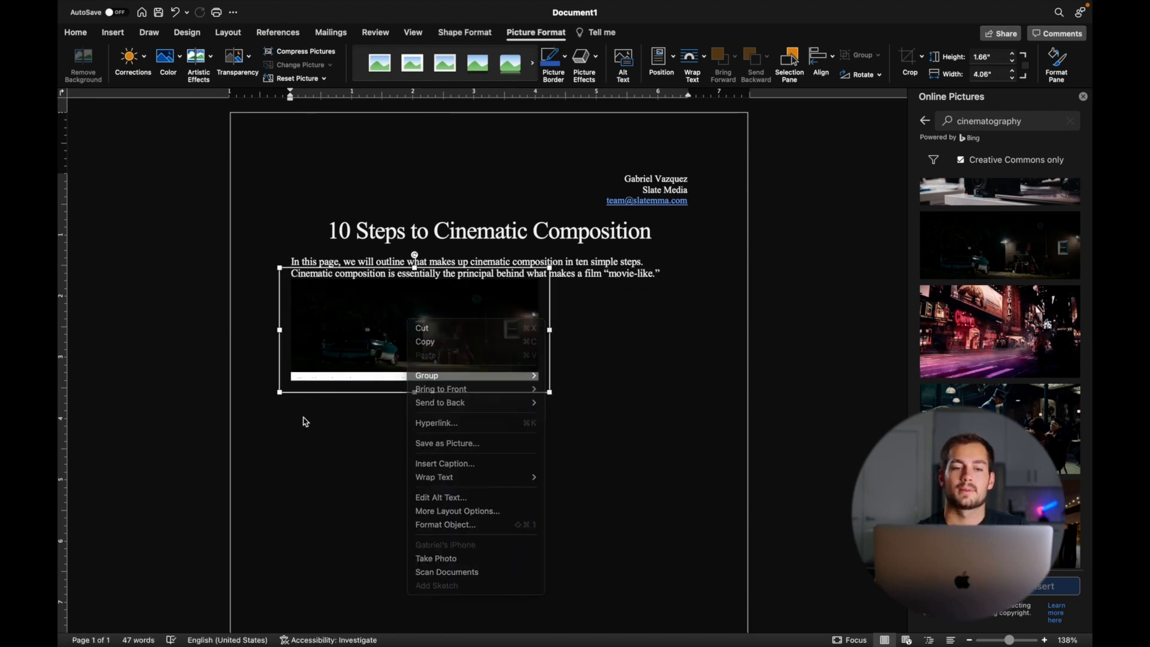
click(303, 422)
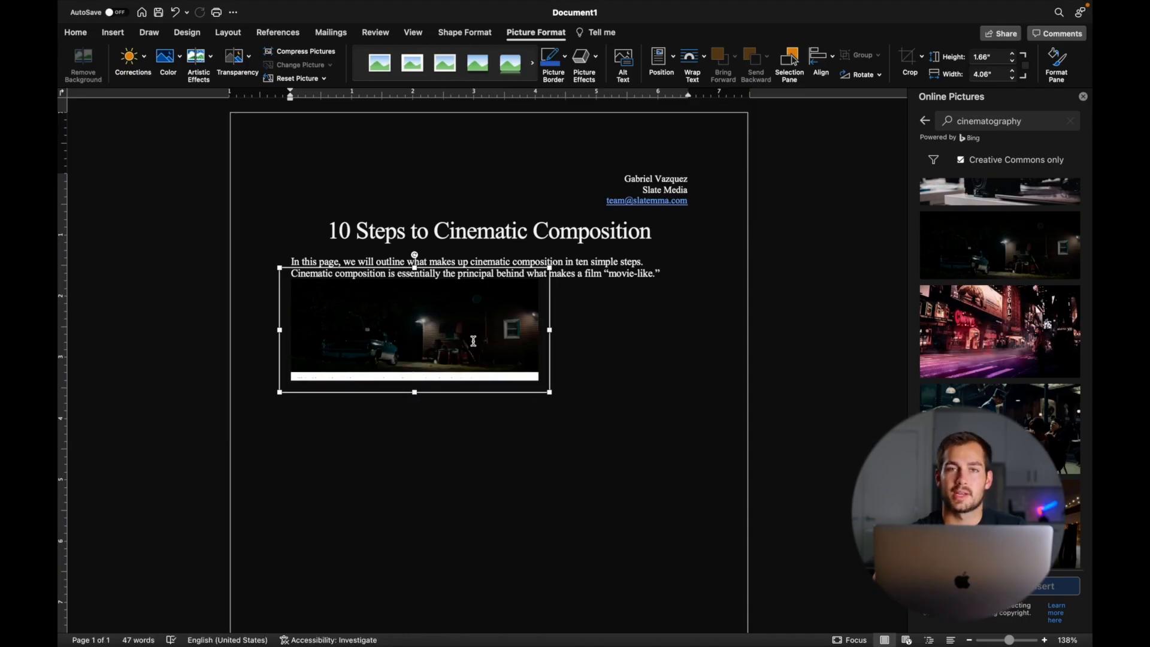
- Set the photo's wrapping to Behind Text and move it down and right beneath the introduction
right_click(420, 333)
mouse_move(485, 495)
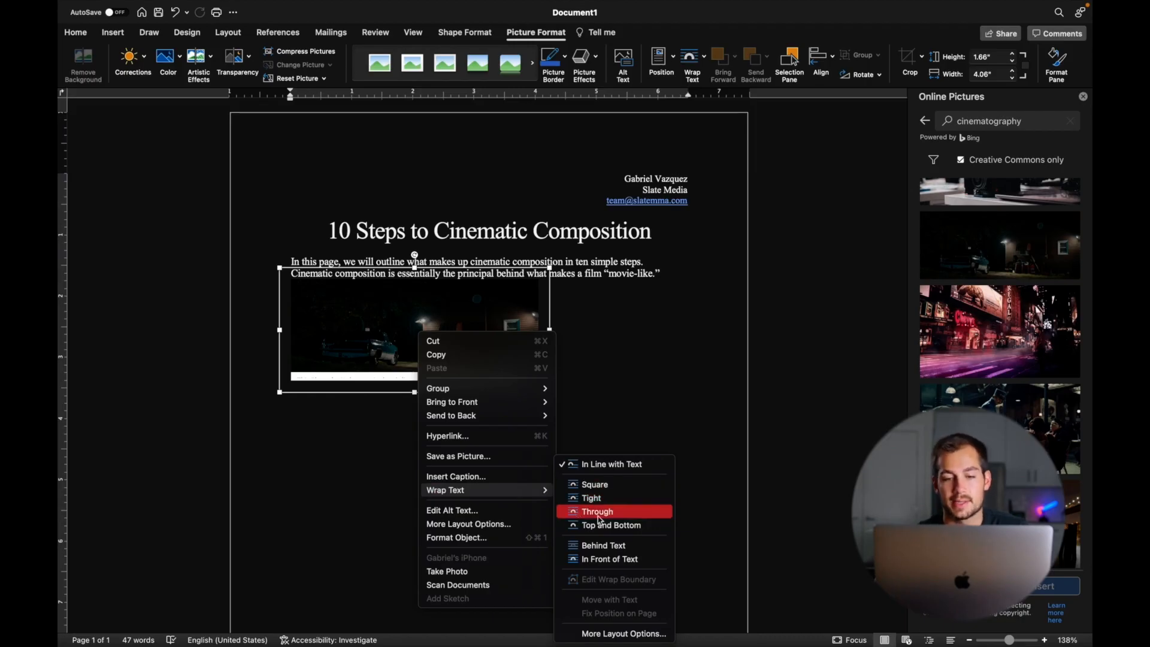
click(589, 550)
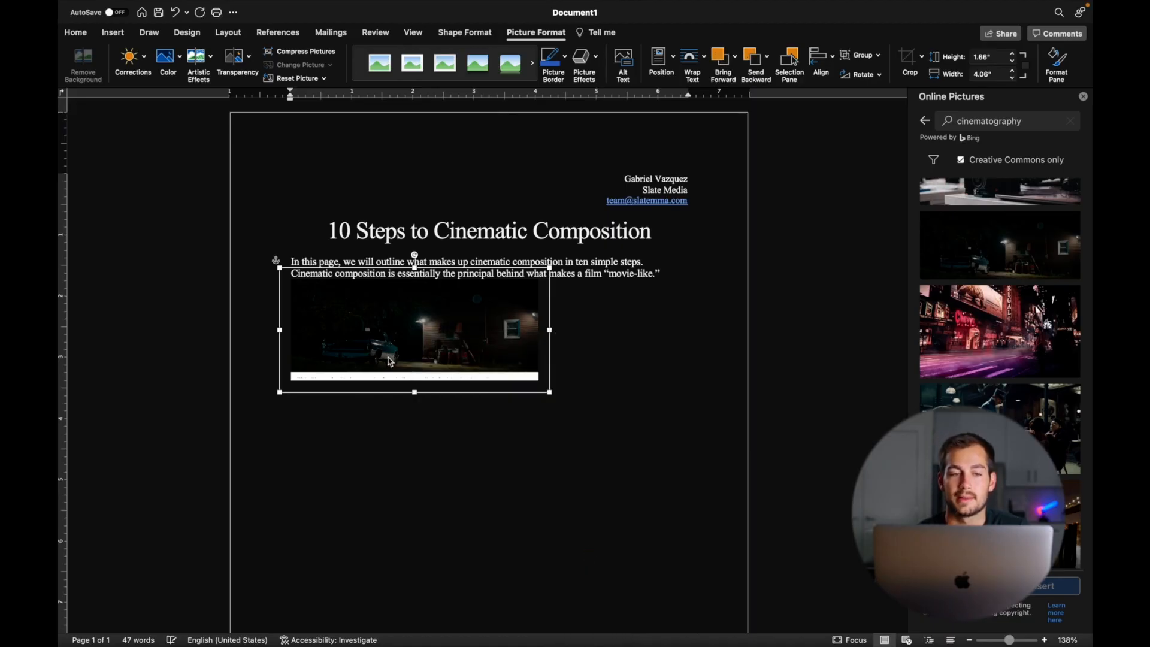
click(389, 398)
drag(383, 340, 442, 361)
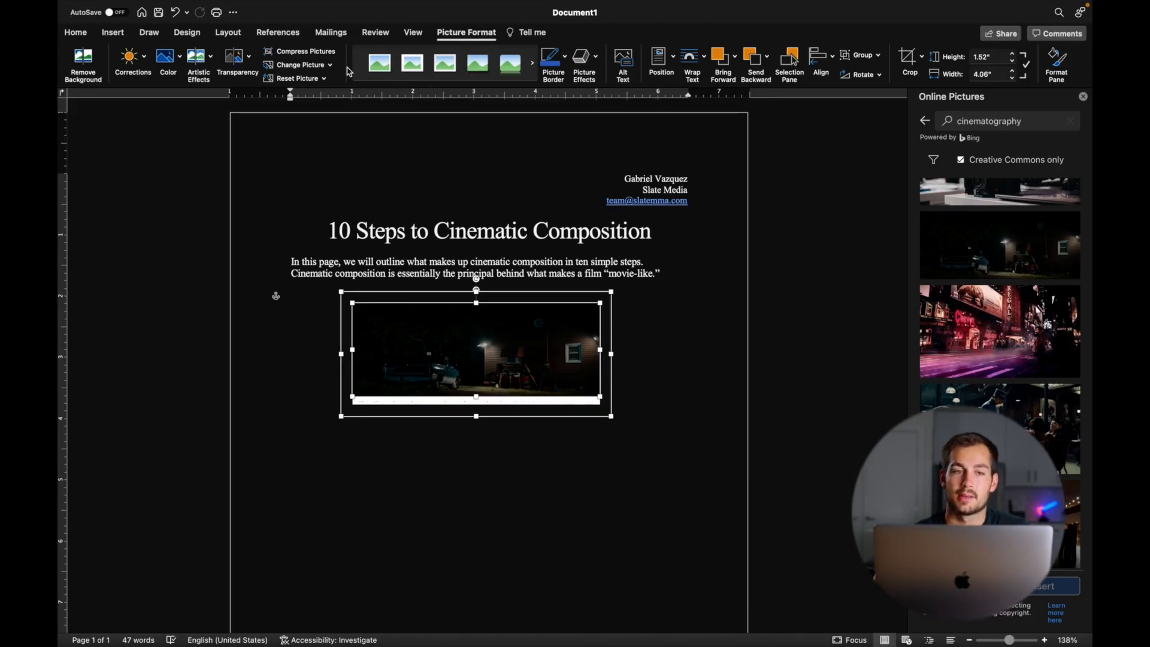
- Preview the Transparency and Artistic Effects galleries without applying any, then undo the photo's last change
click(247, 60)
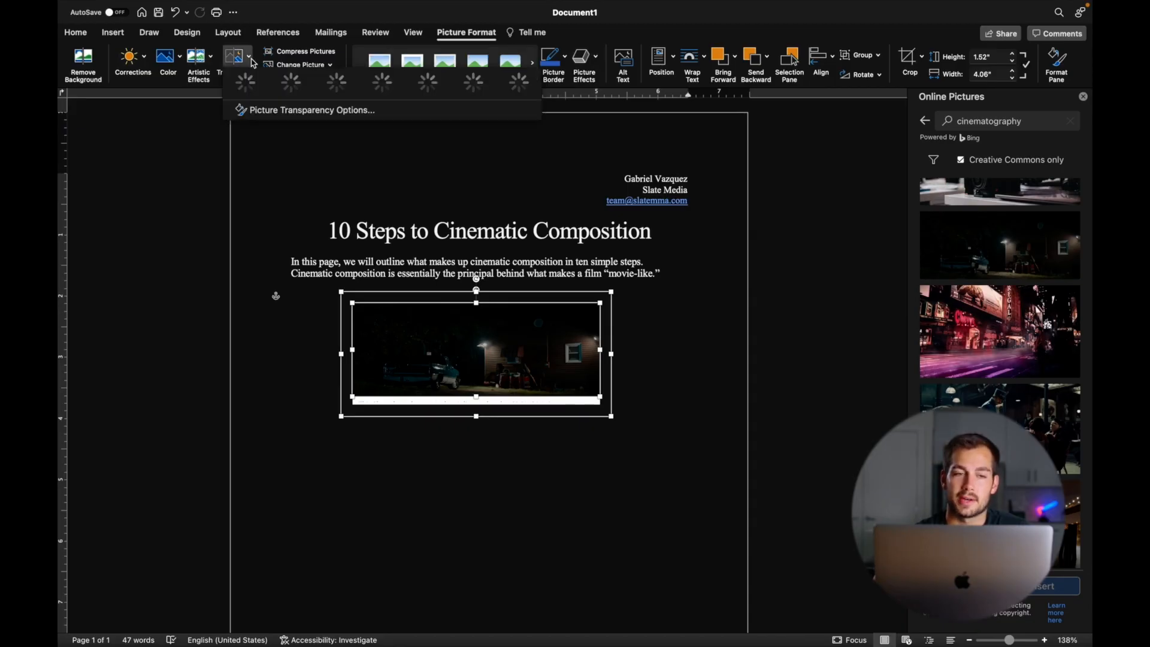
click(252, 60)
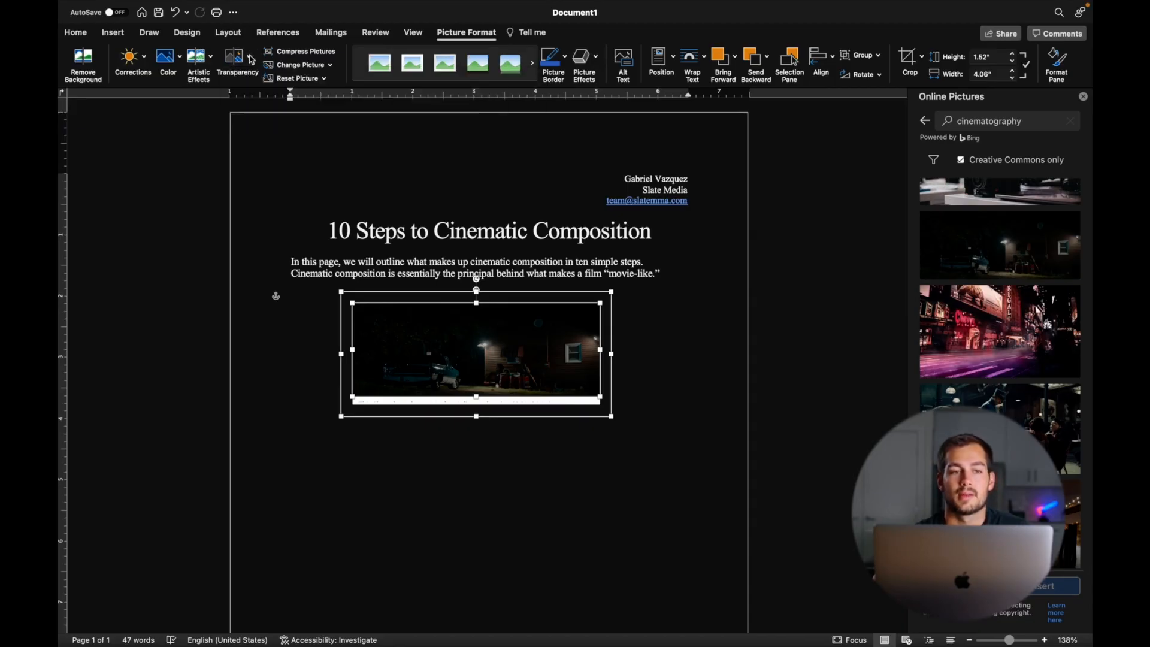
click(212, 60)
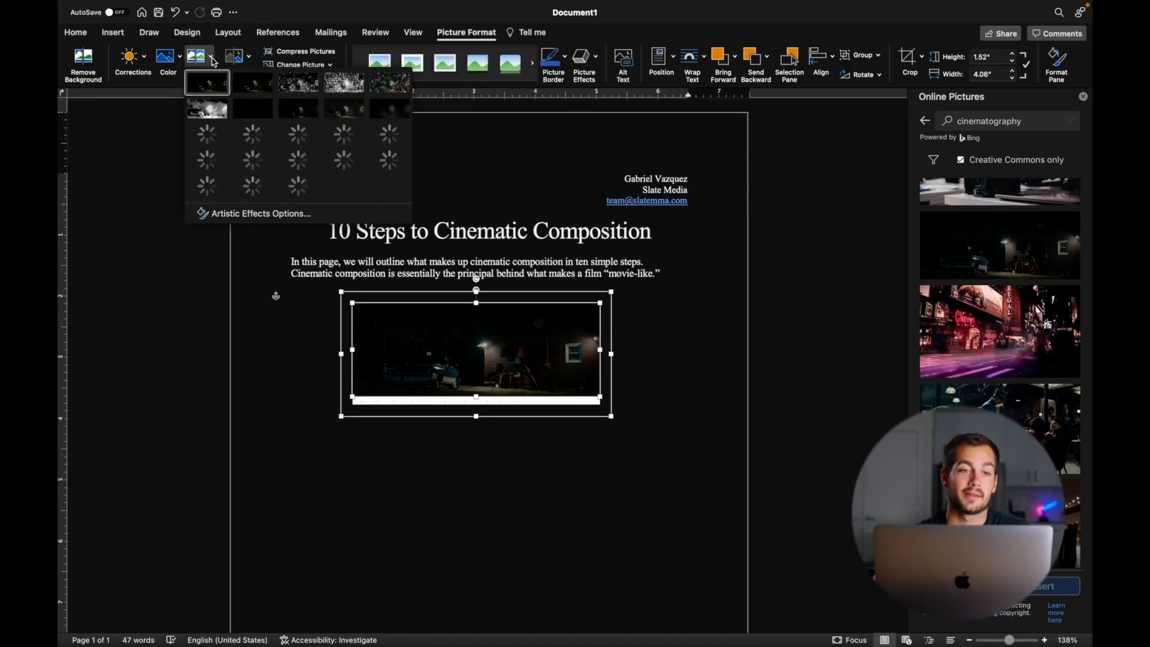
click(212, 60)
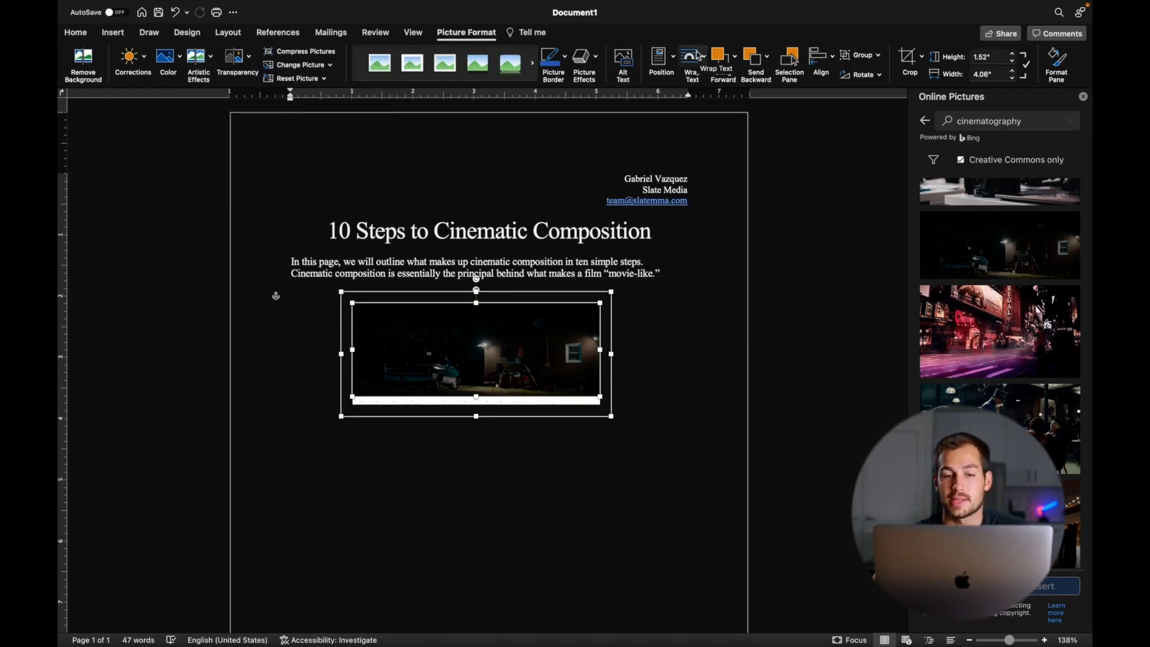
key(super+z)
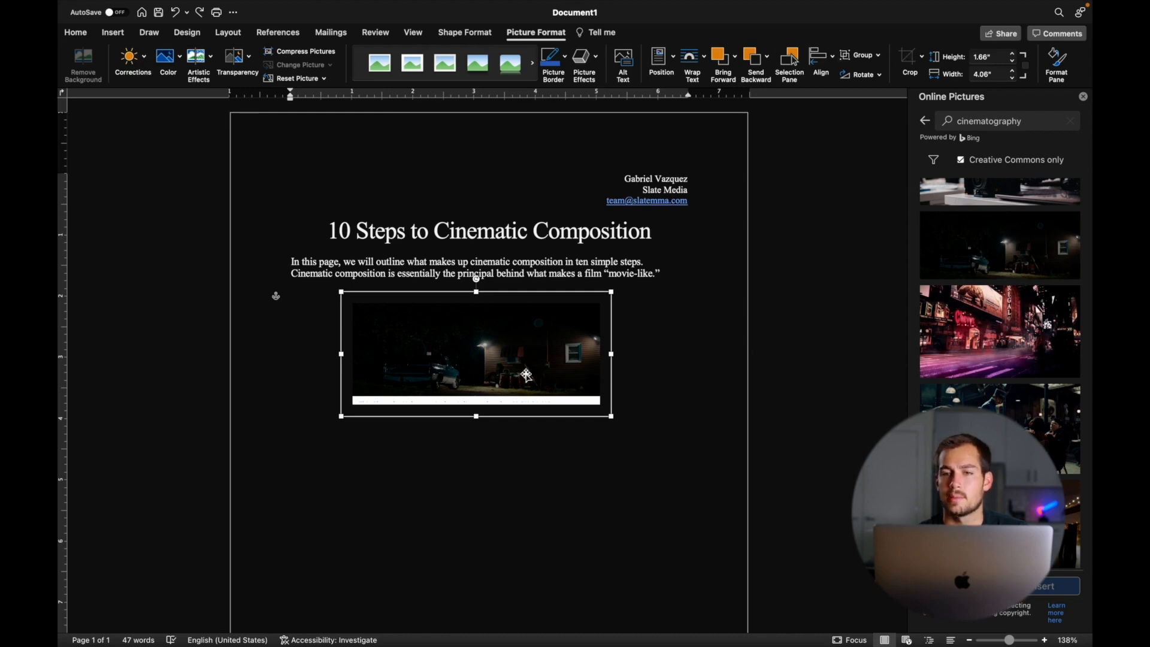
- Redo the photo's undone change, restoring its 1.52-inch height
key(super+y)
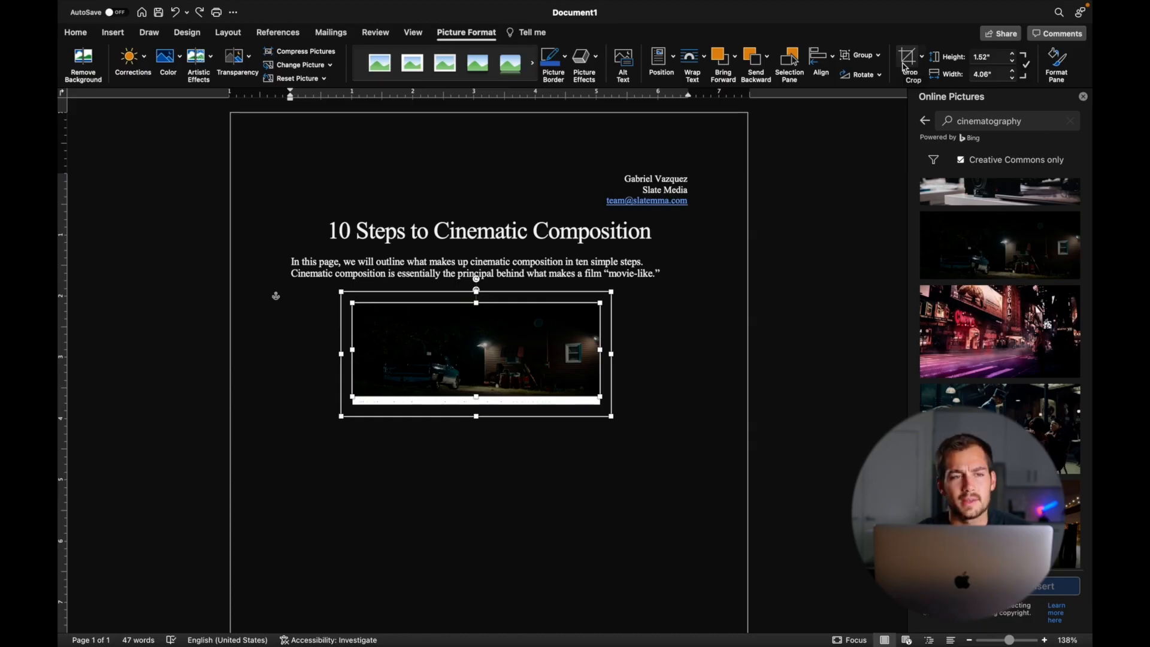
click(113, 32)
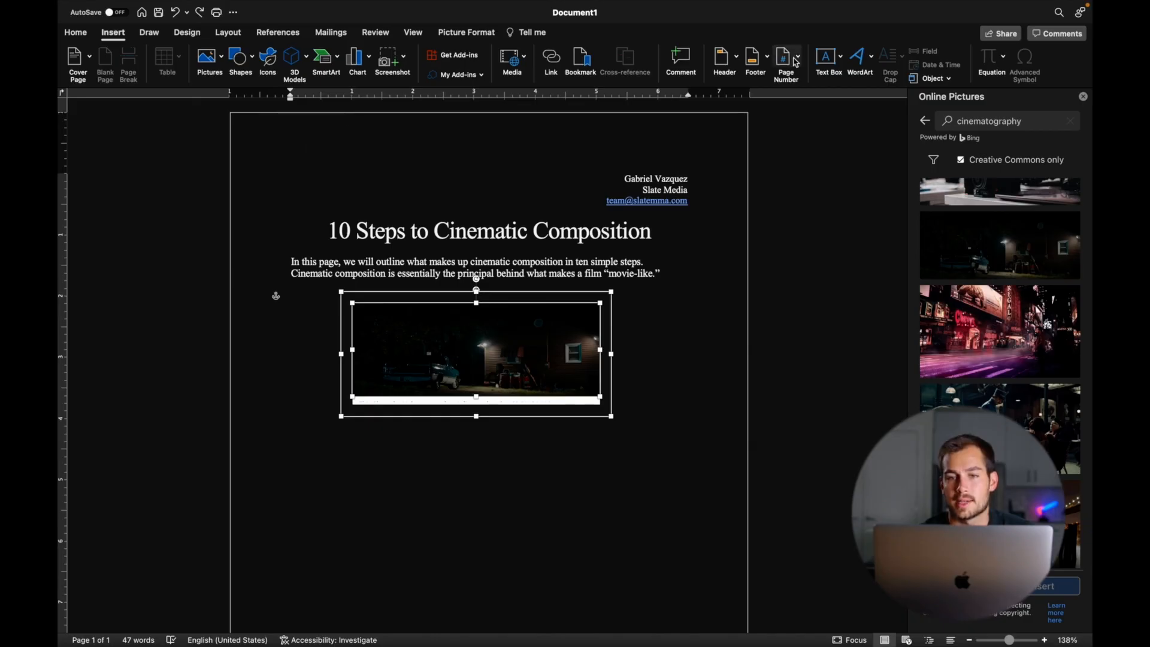
- Draw a horizontal text box below the photo, type 'Zombieland', then erase the word
click(827, 60)
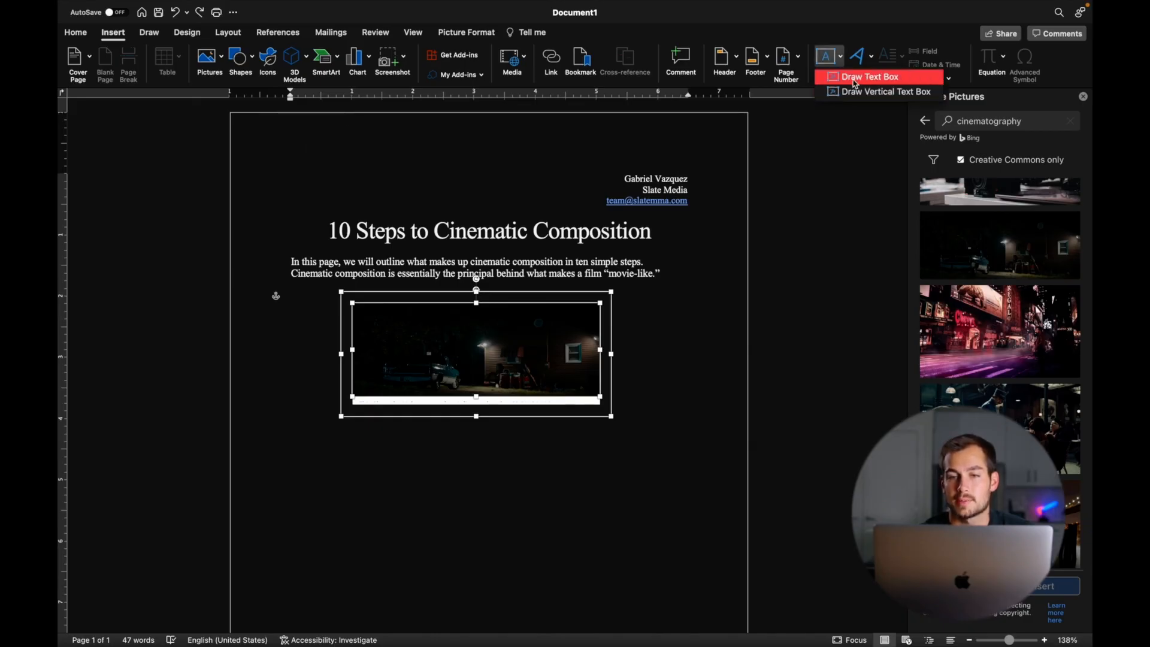
click(855, 78)
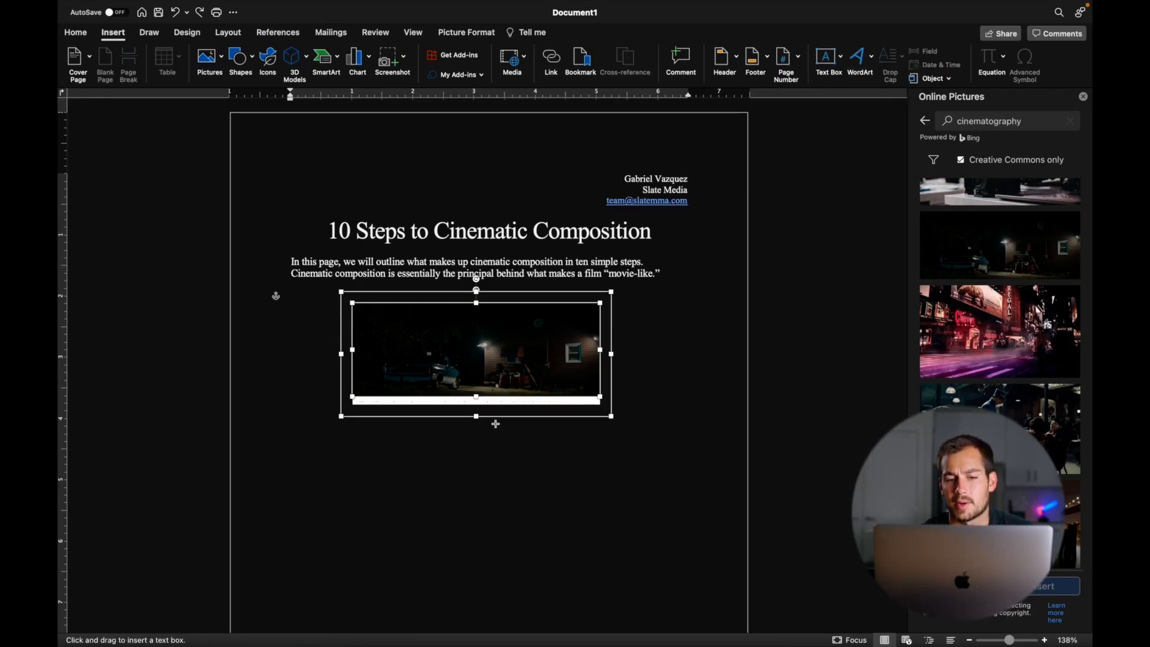
drag(506, 421, 612, 437)
text(Zombieland)
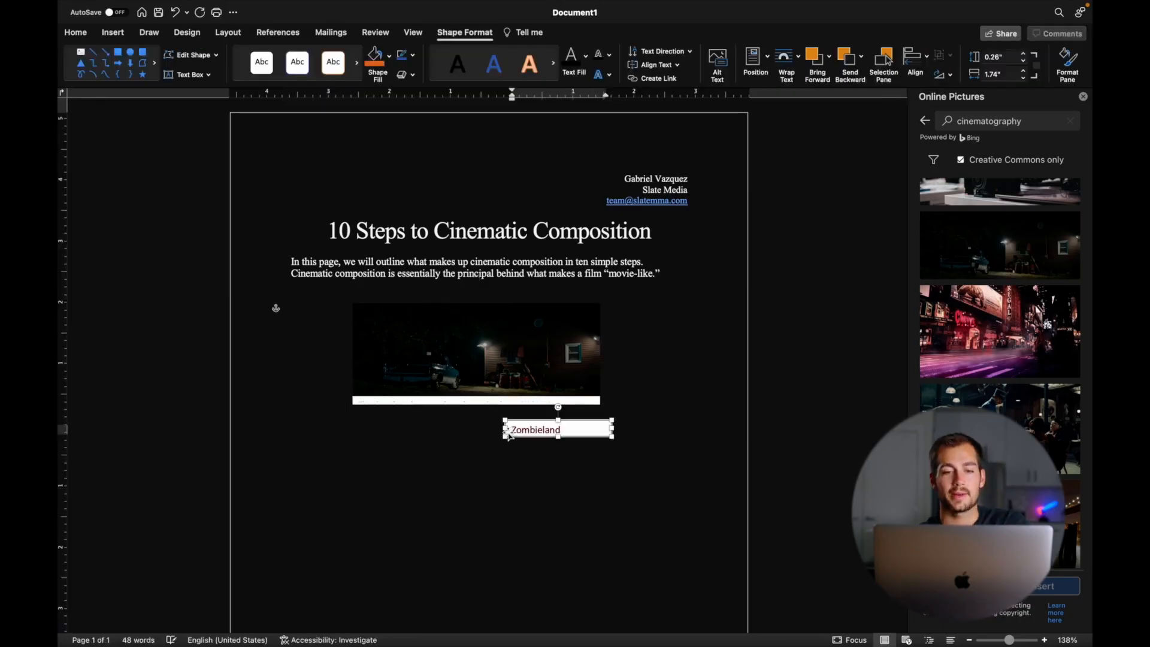
double_click(517, 428)
key(BackSpace)
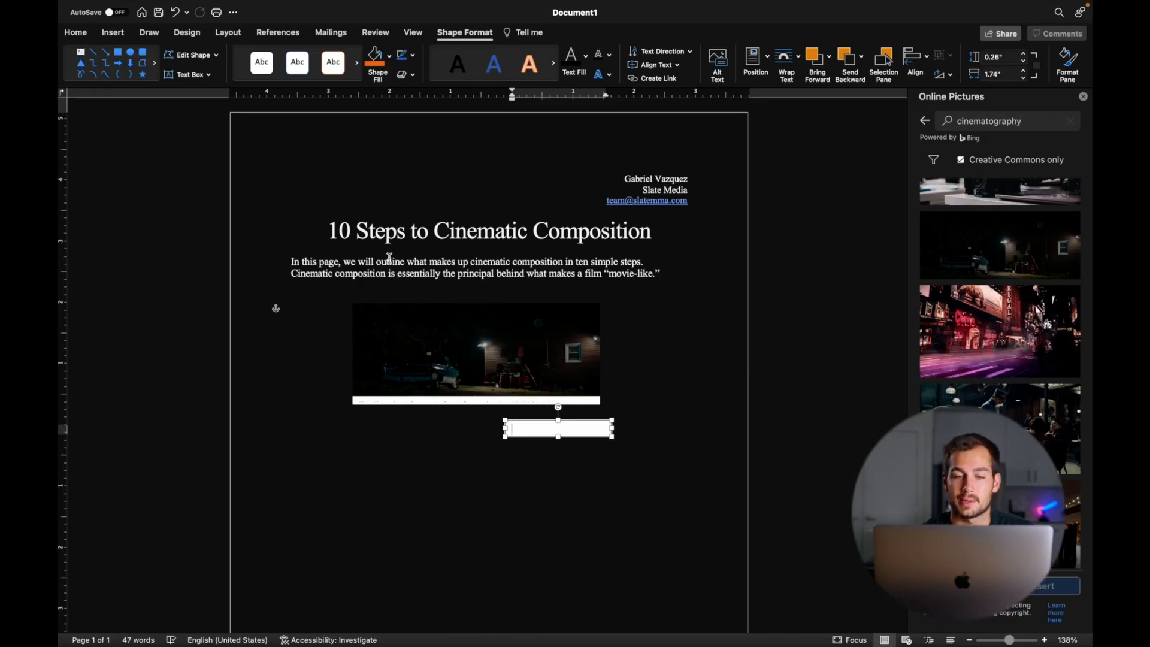
- Delete the now-empty text box from the page
click(622, 456)
click(562, 427)
key(BackSpace)
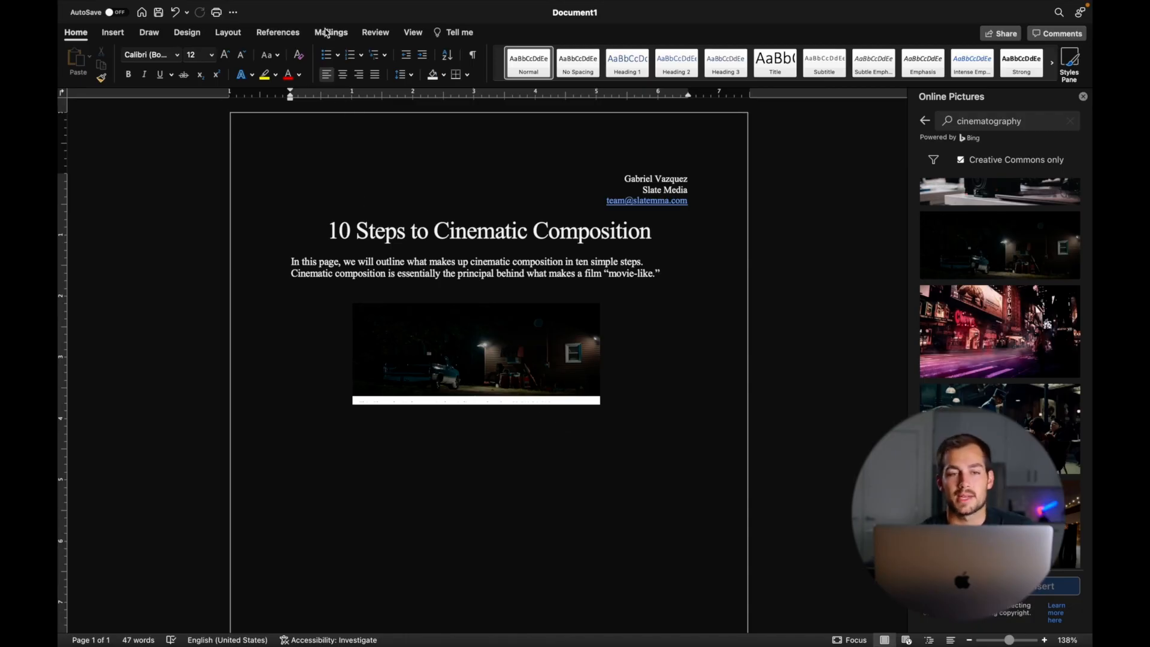
click(376, 32)
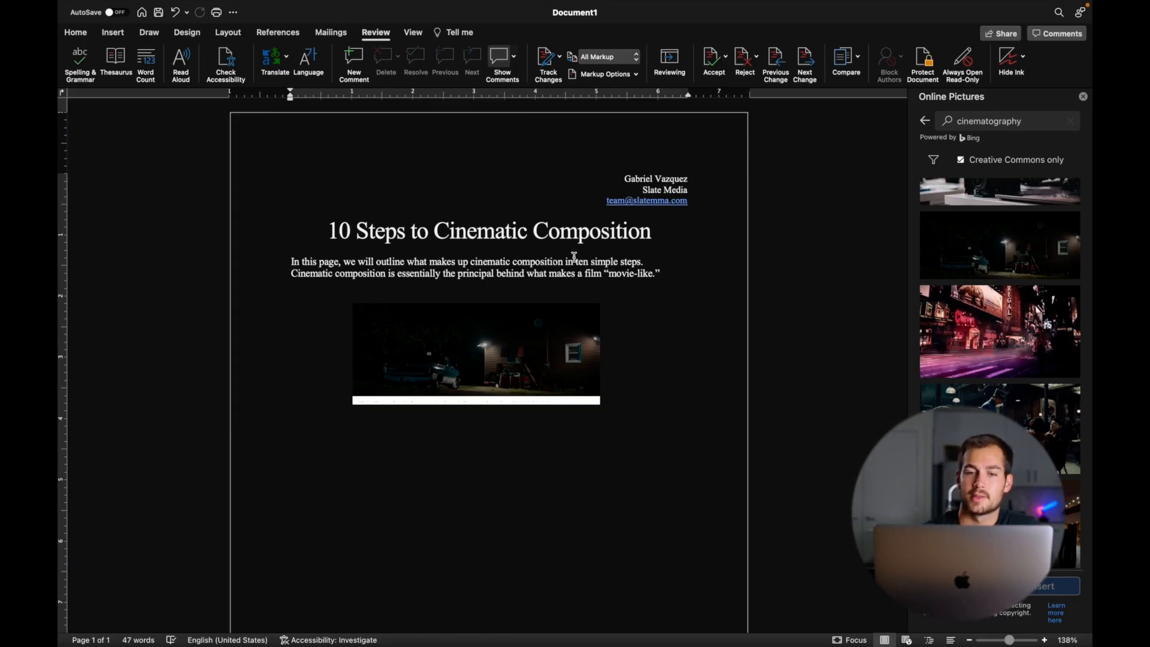
- Spell-check the document, correcting 'Cinmatic', 'compositon' and 'siple' to 'Cinematic', 'composition' and 'simple'
key(BackSpace)
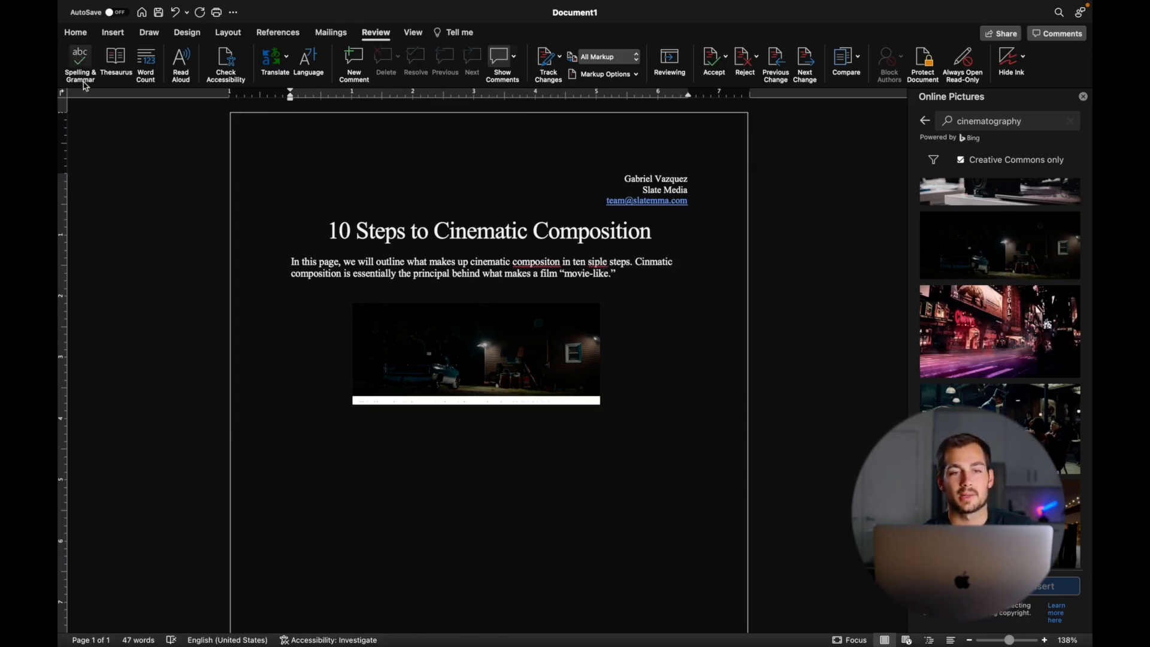
click(78, 61)
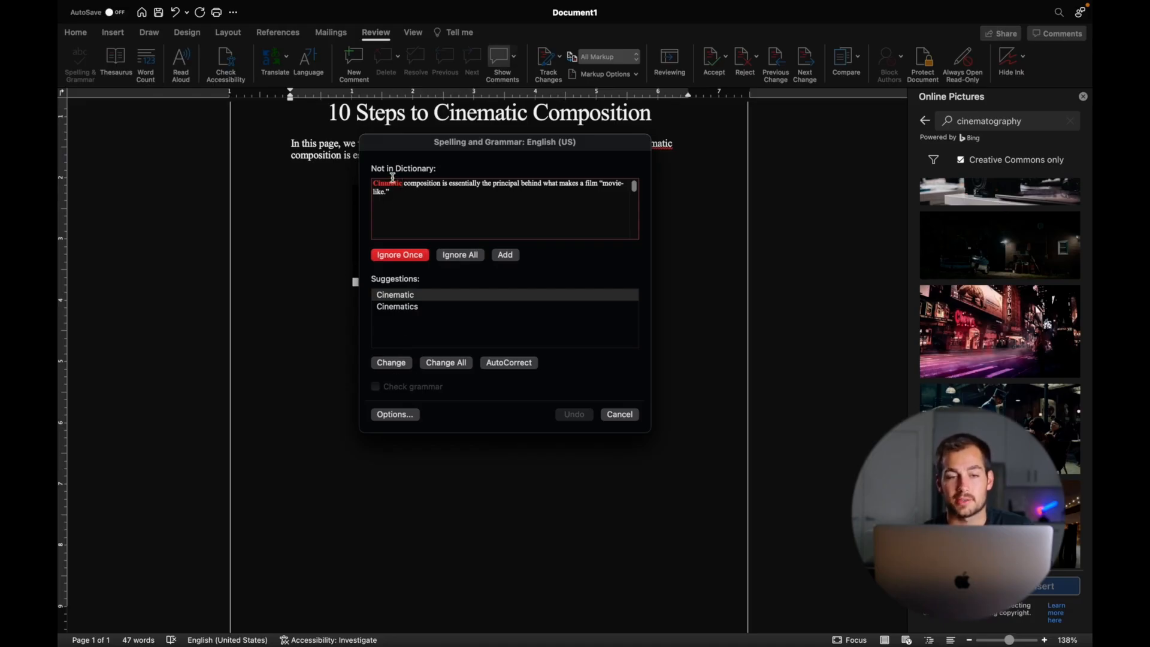
click(392, 363)
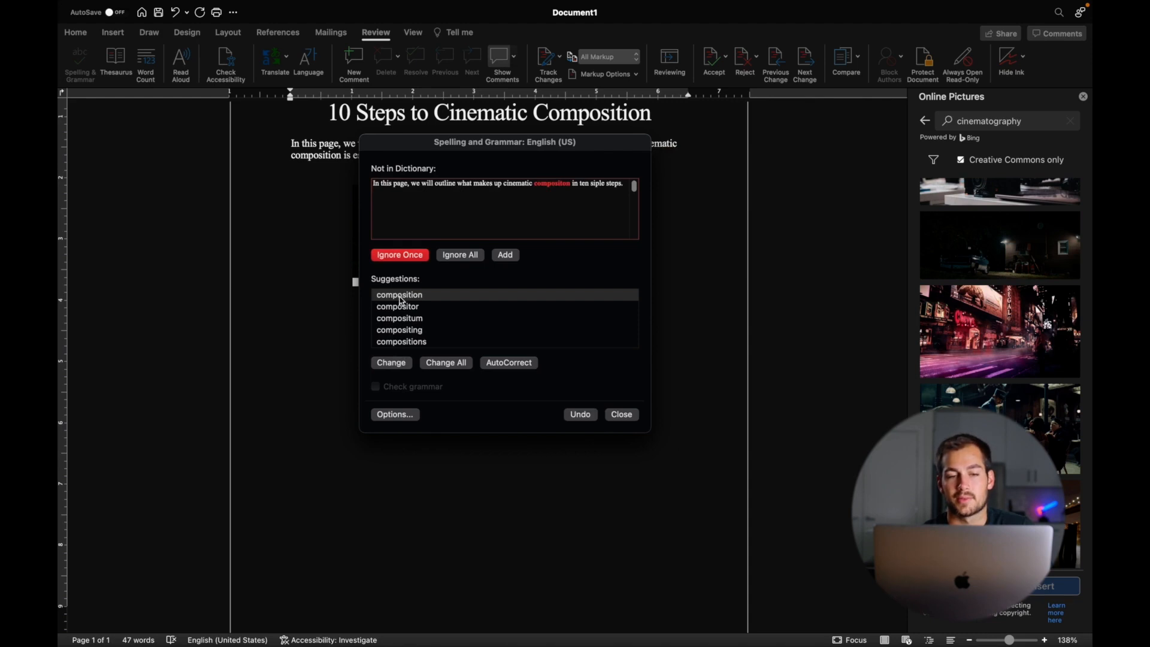
click(392, 364)
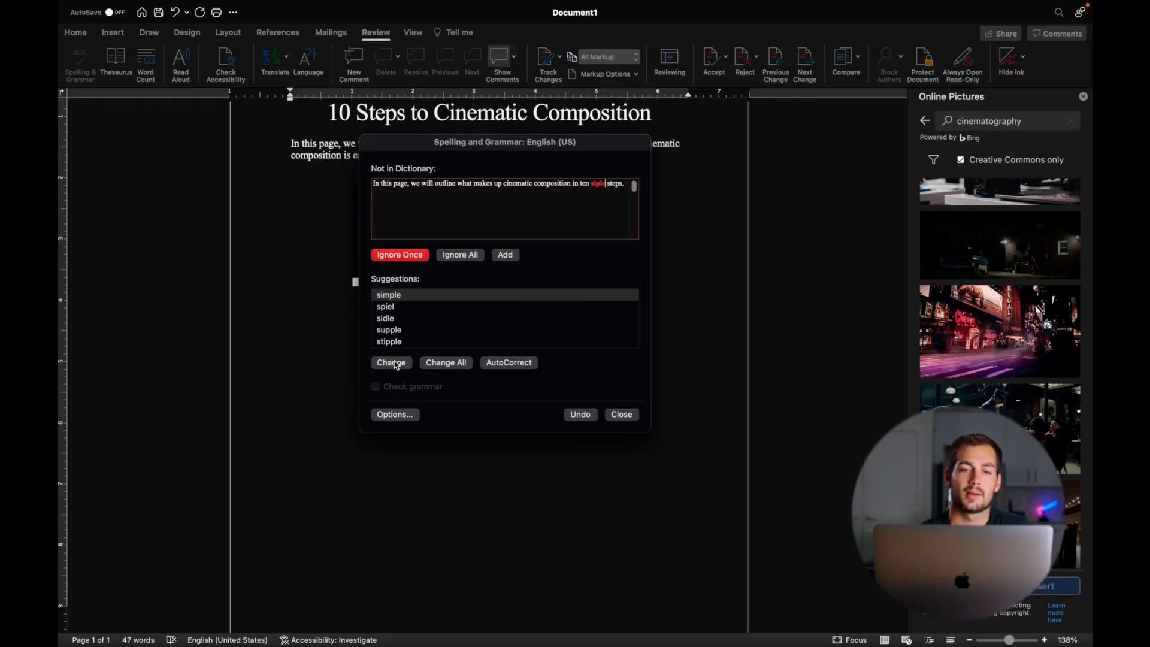
click(605, 185)
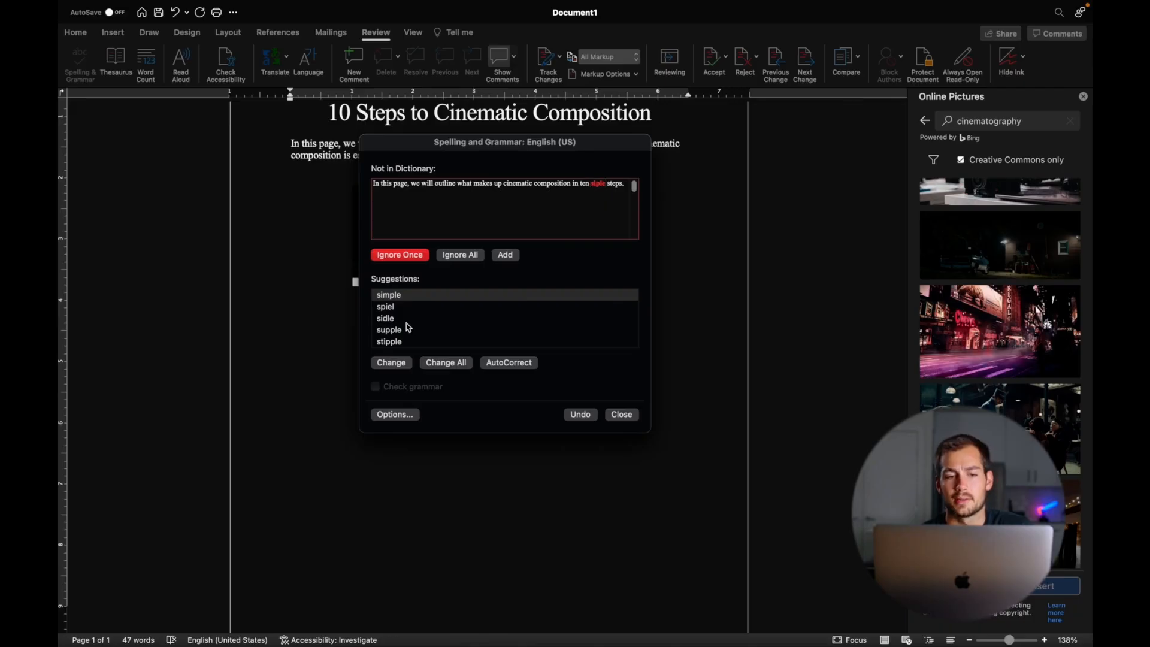
click(390, 363)
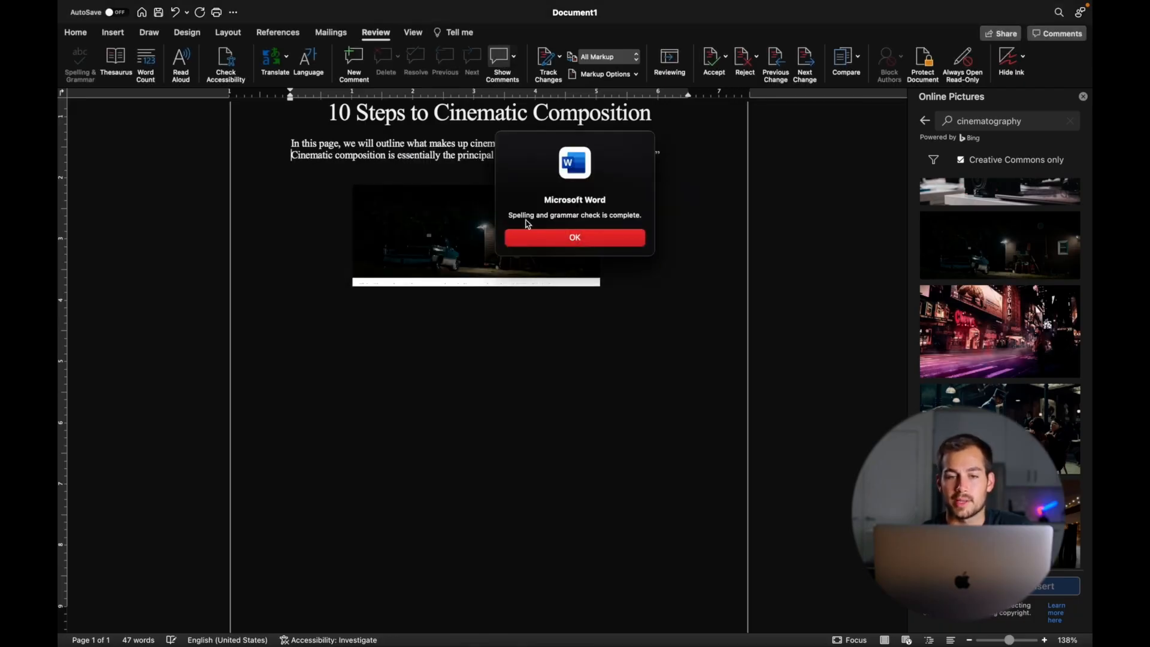
drag(507, 216, 629, 216)
click(609, 242)
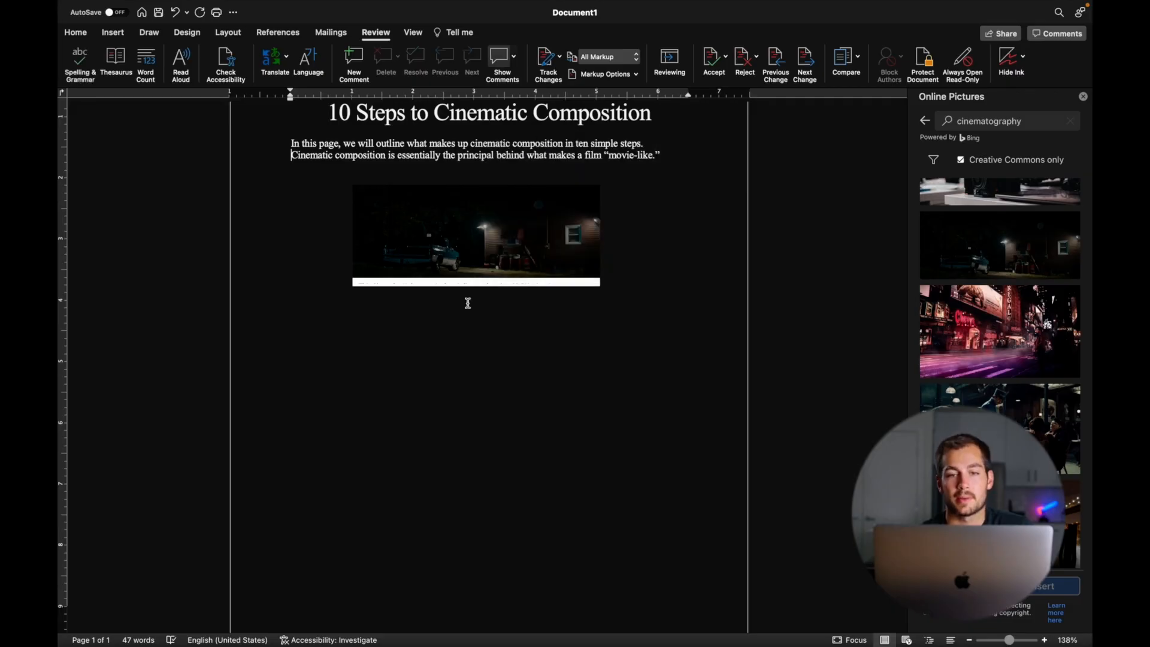
scroll(465, 303, up, 4)
click(147, 63)
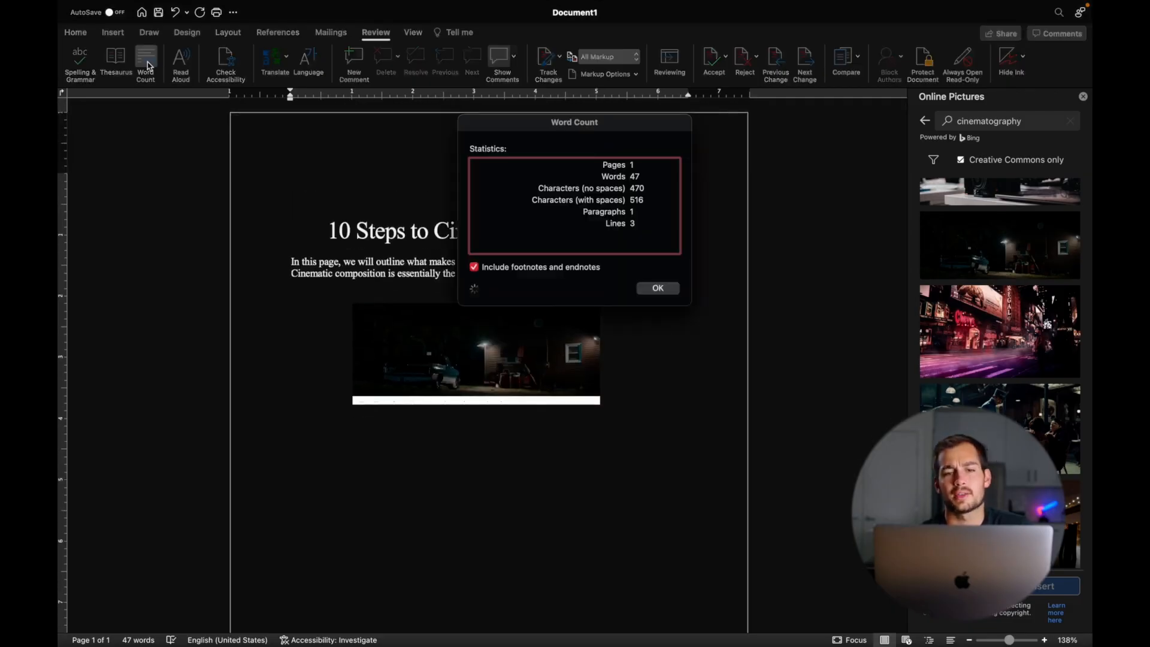
click(659, 288)
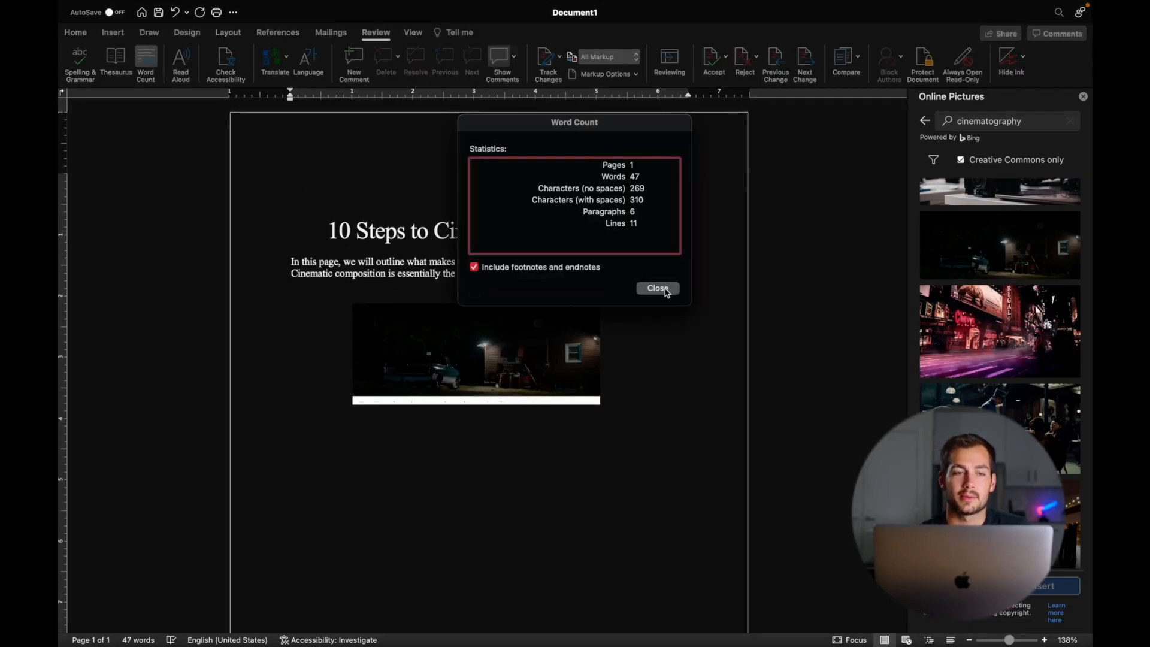
click(147, 63)
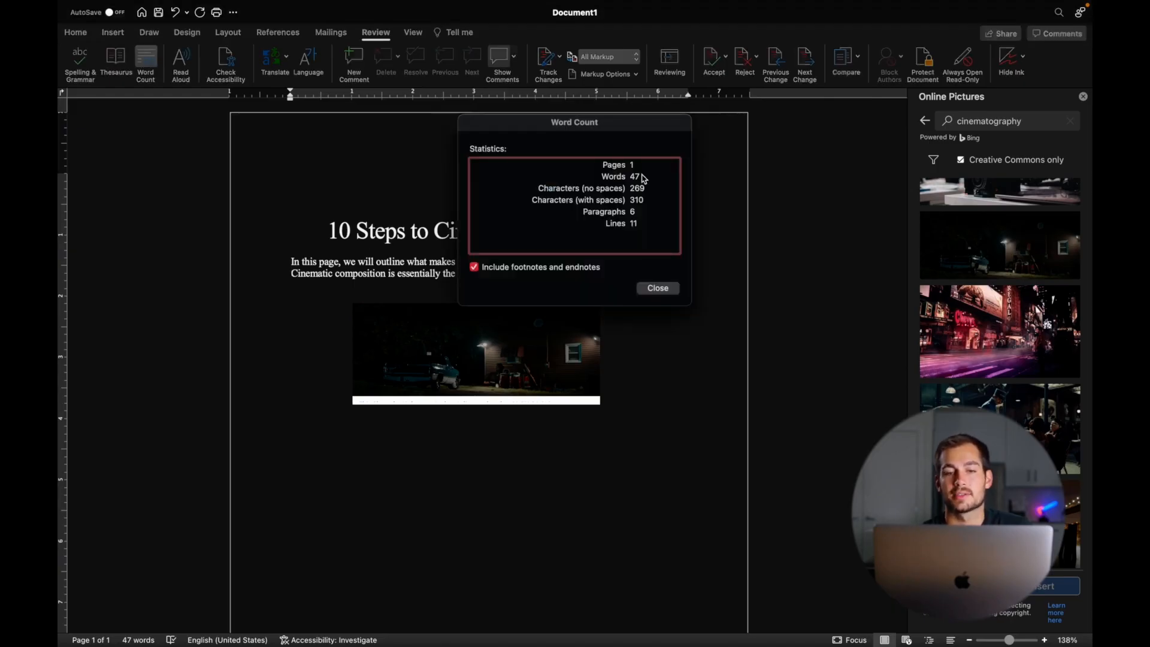
drag(611, 131, 591, 132)
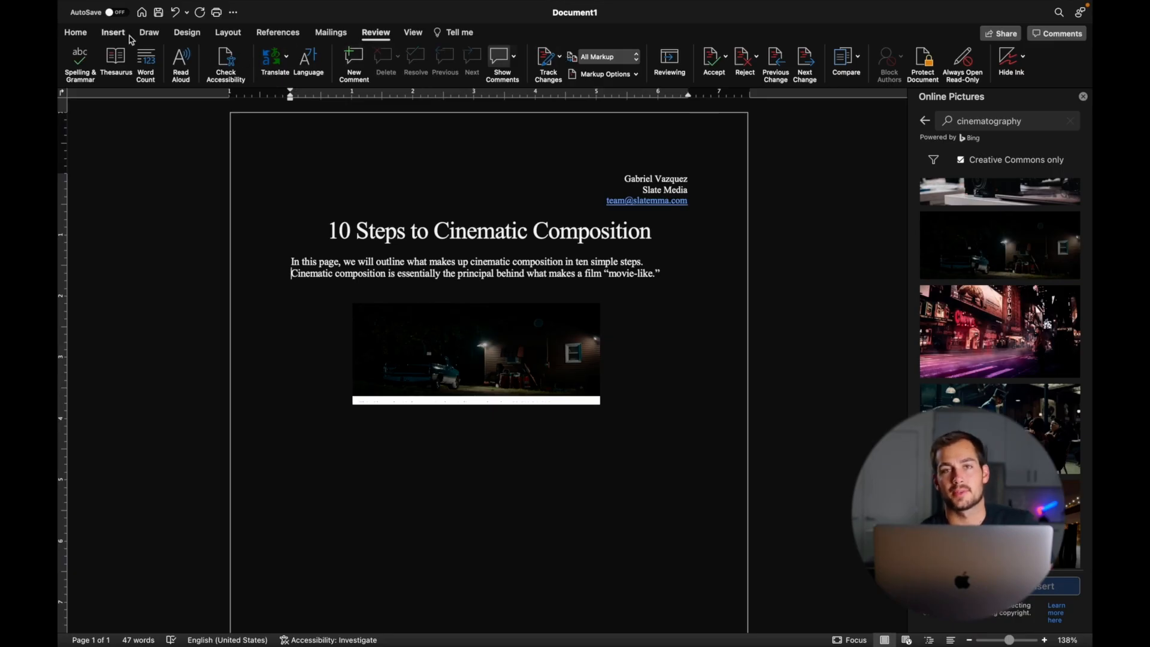
click(76, 33)
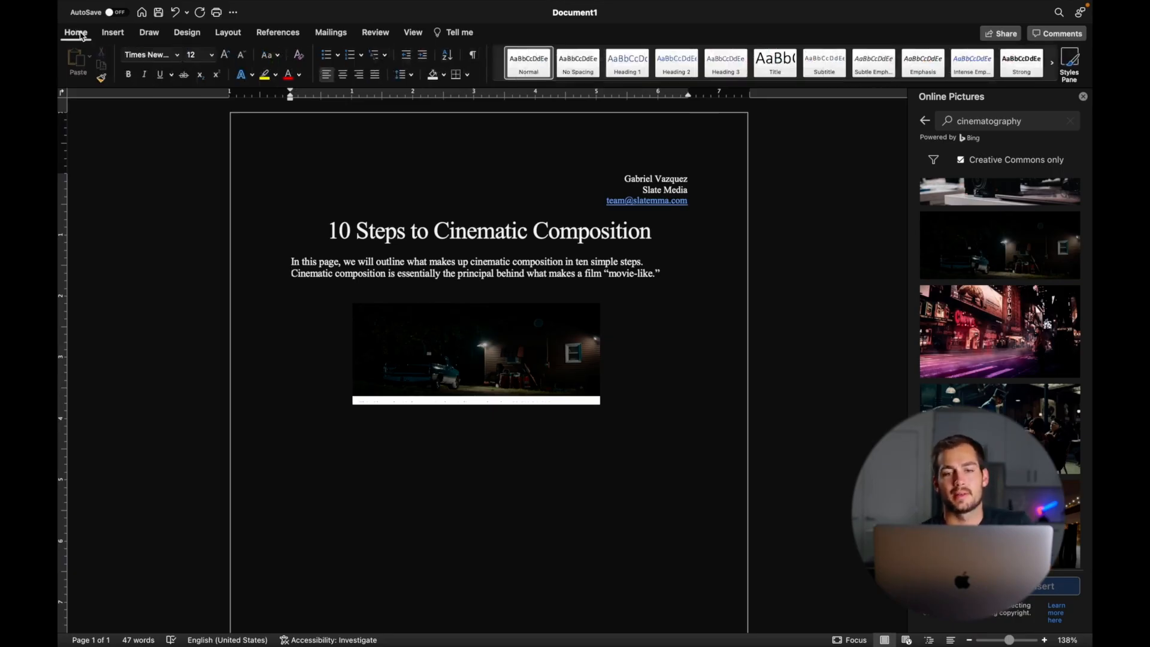
- Apply 2.0 line spacing to the entire document, then yellow-highlight 'will outline what makes'
click(666, 276)
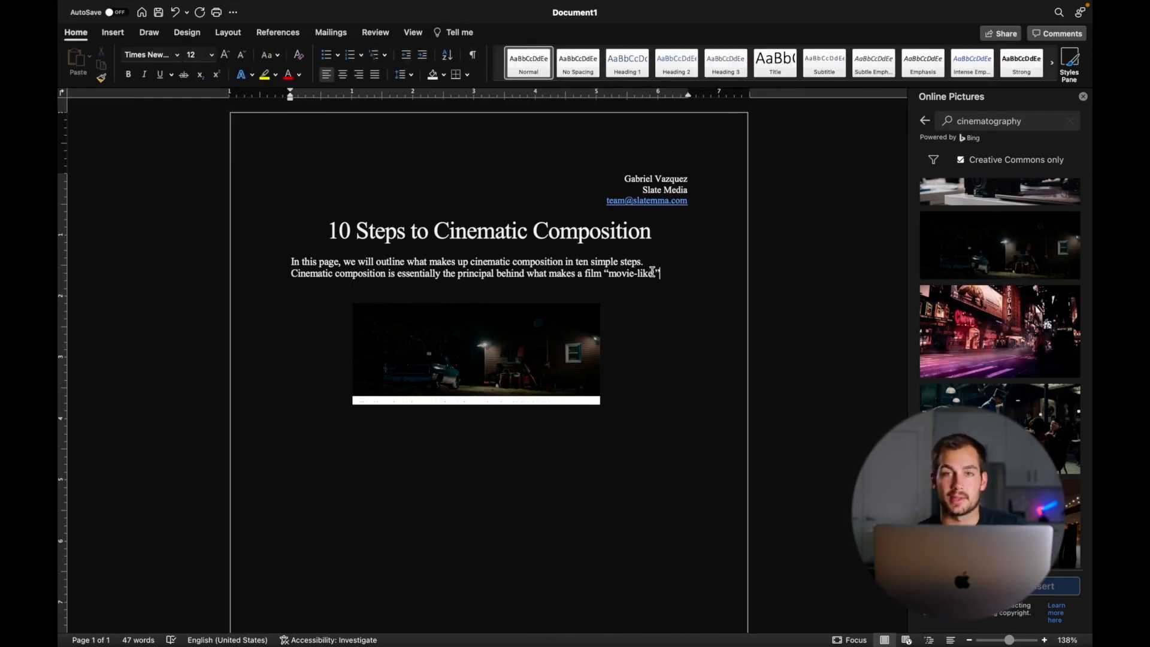
key(super+a)
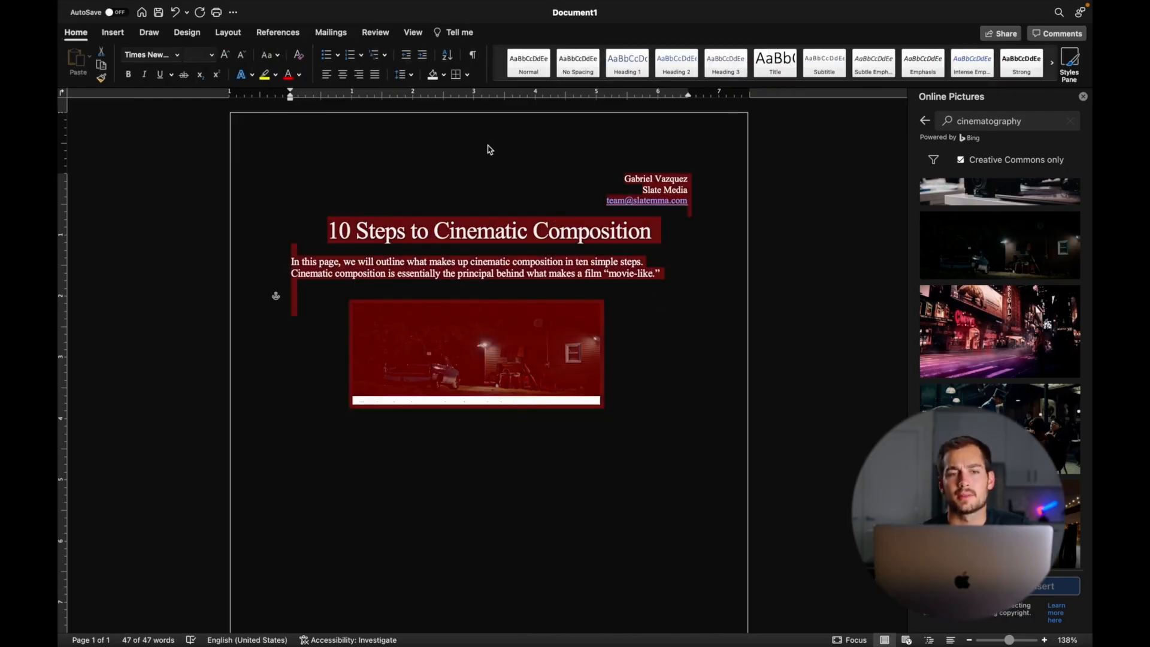
click(405, 77)
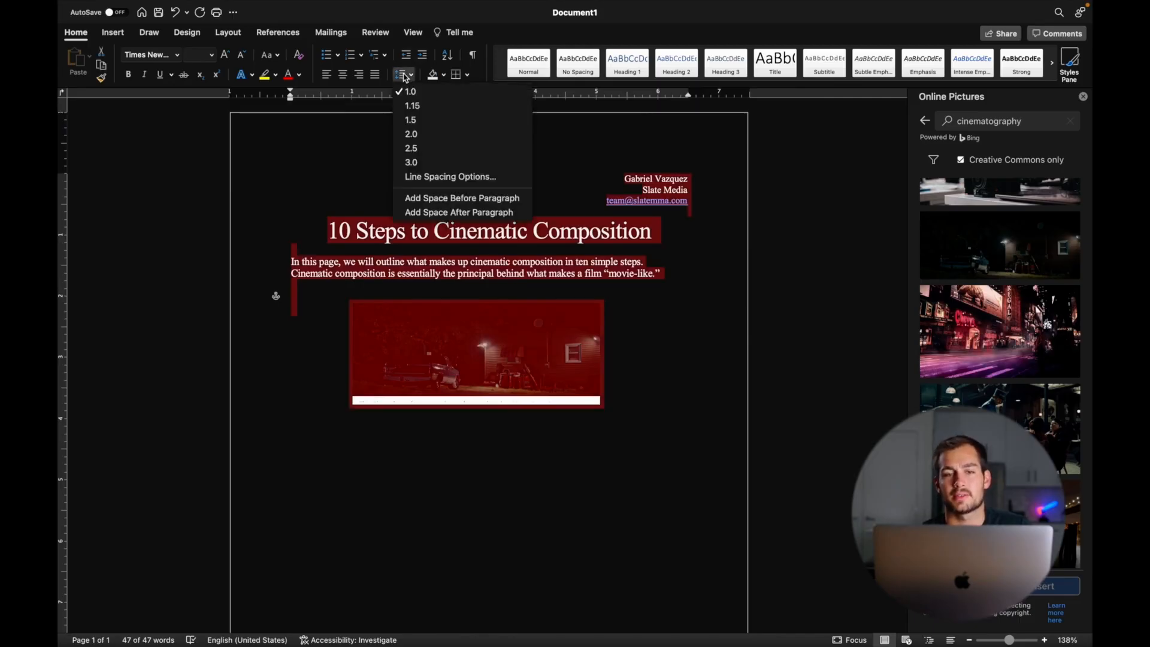
click(411, 133)
key(Left)
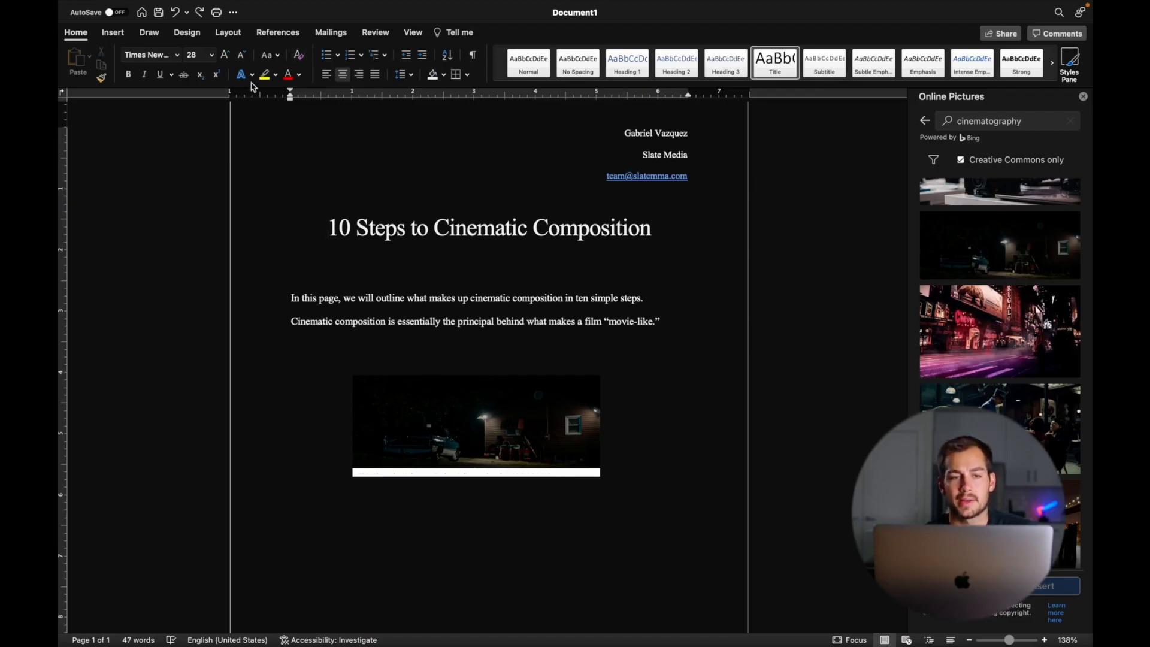
drag(376, 298, 457, 298)
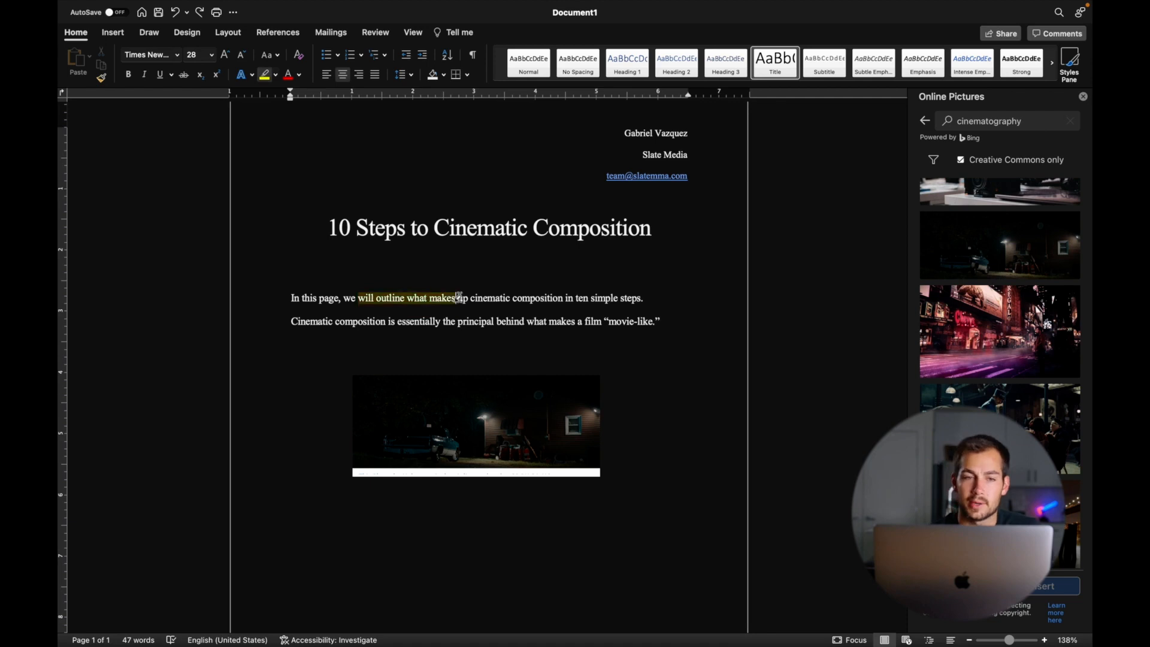
- Undo the yellow highlight on 'will outline what makes', leaving the intro text plain
click(275, 75)
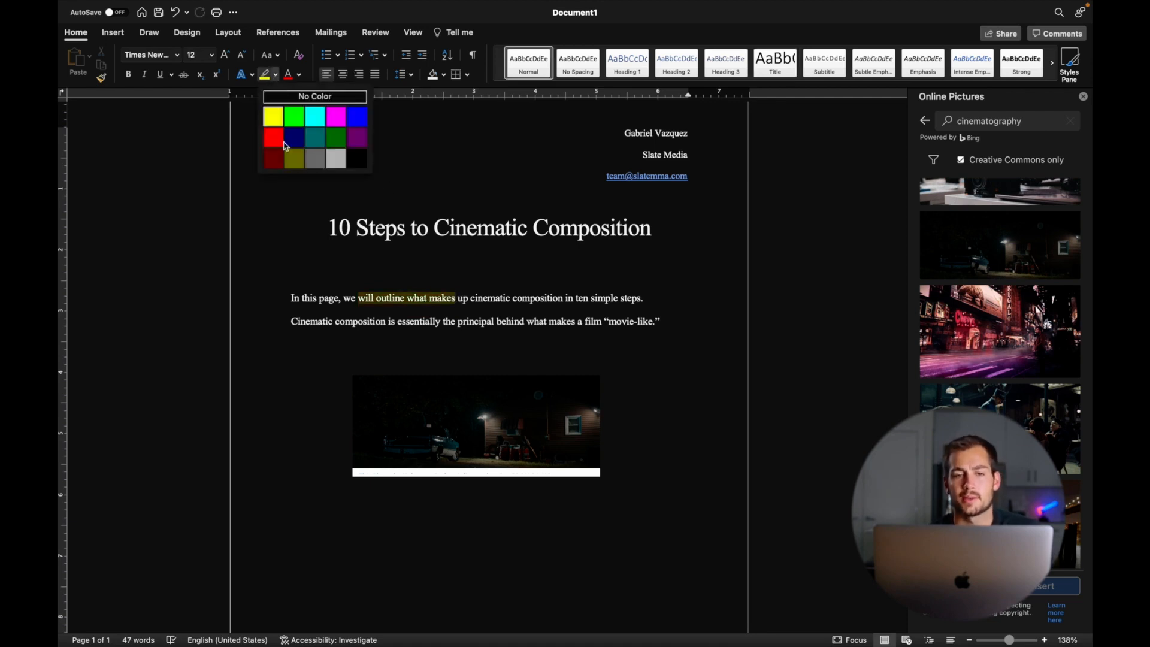
click(275, 74)
key(super+z)
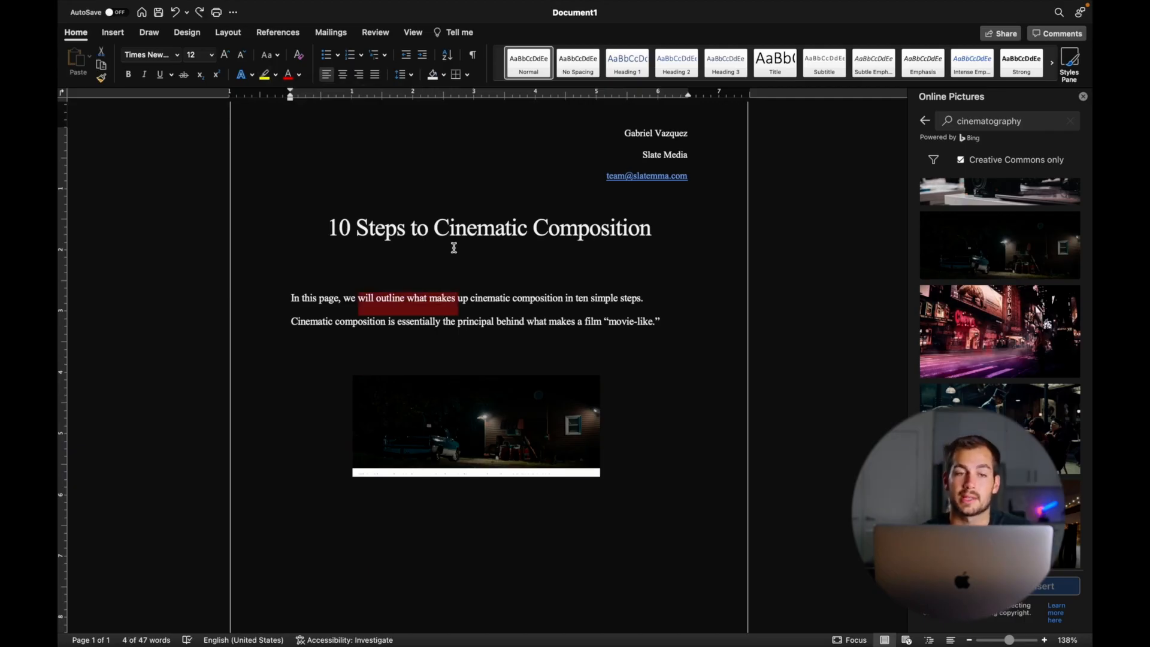
click(674, 324)
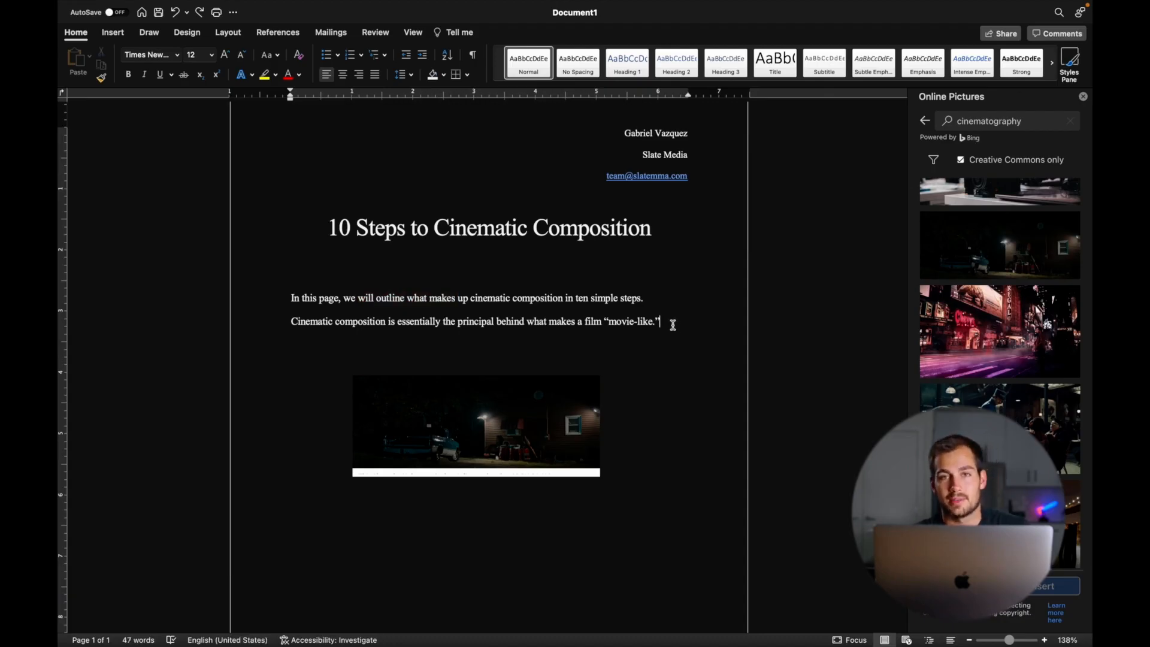
mouse_move(322, 3)
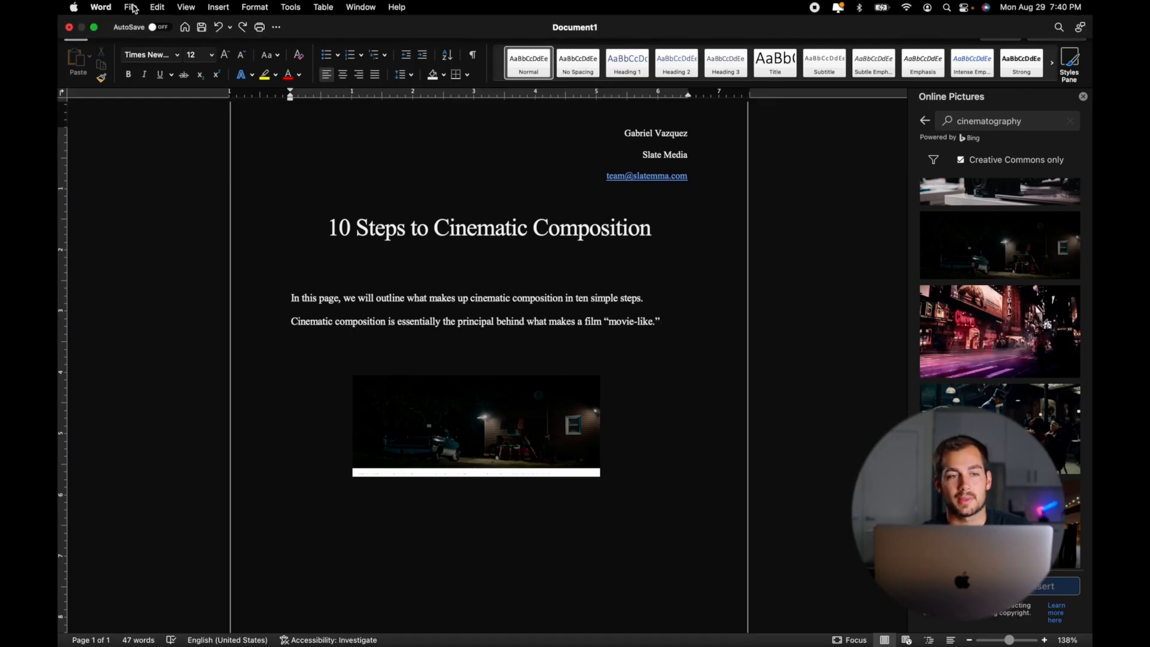
- Save the file as '10 Steps to Cinematic Composition' in .docx format in Documents
mouse_move(132, 3)
click(131, 7)
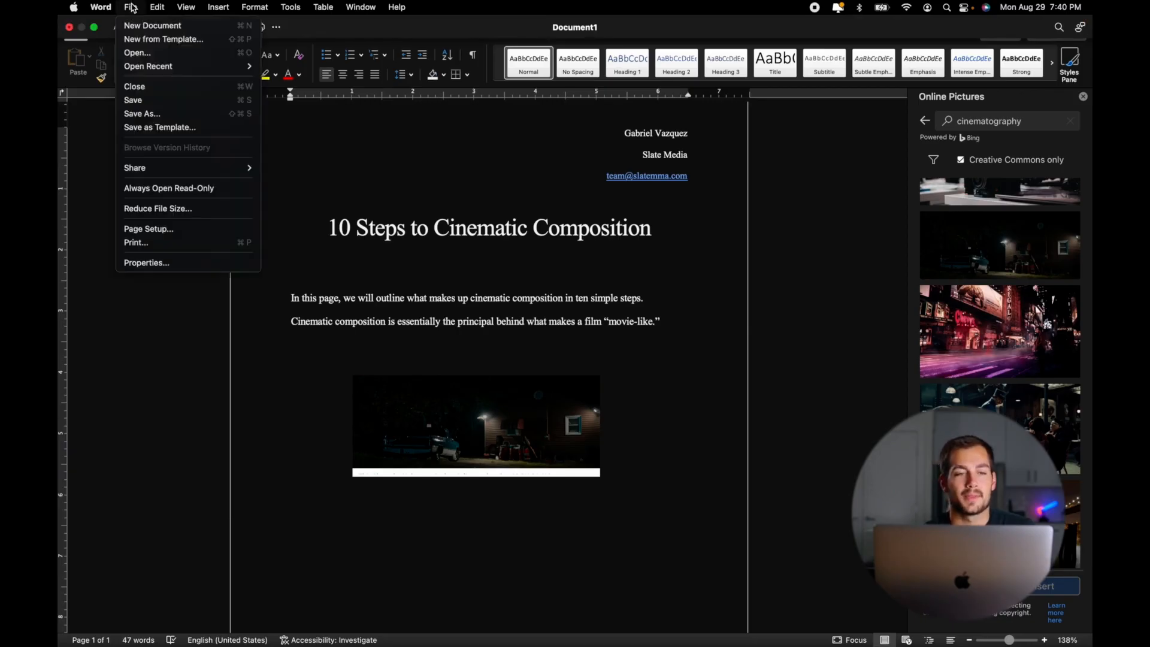
click(156, 118)
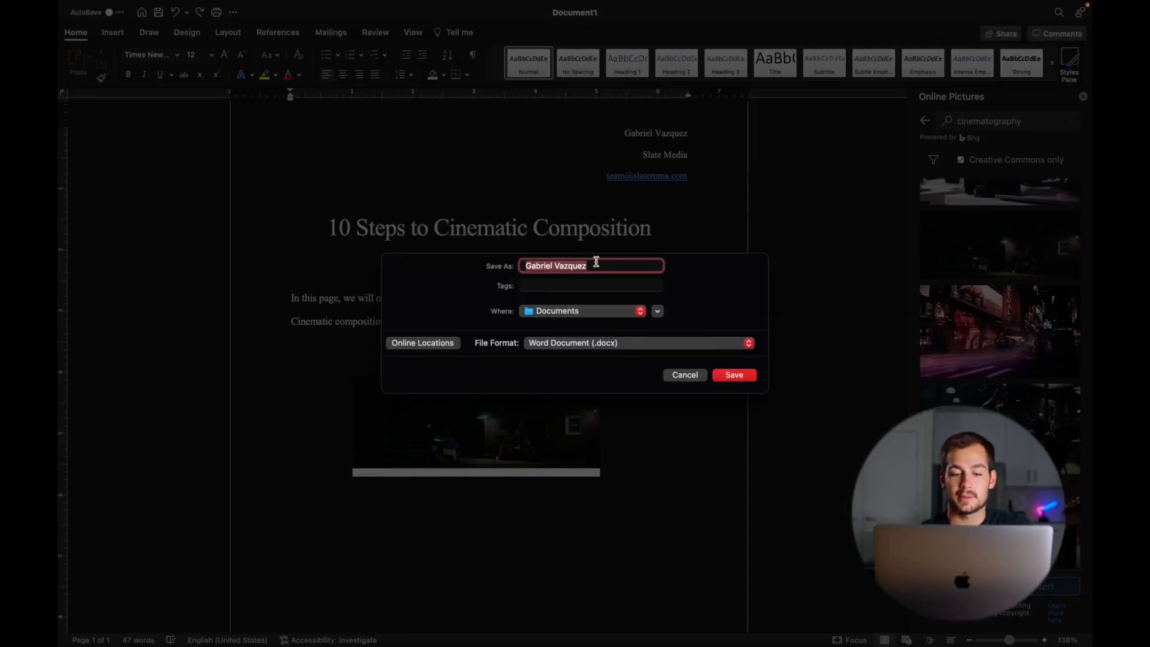
text(10 Steps to Cinematic Composition)
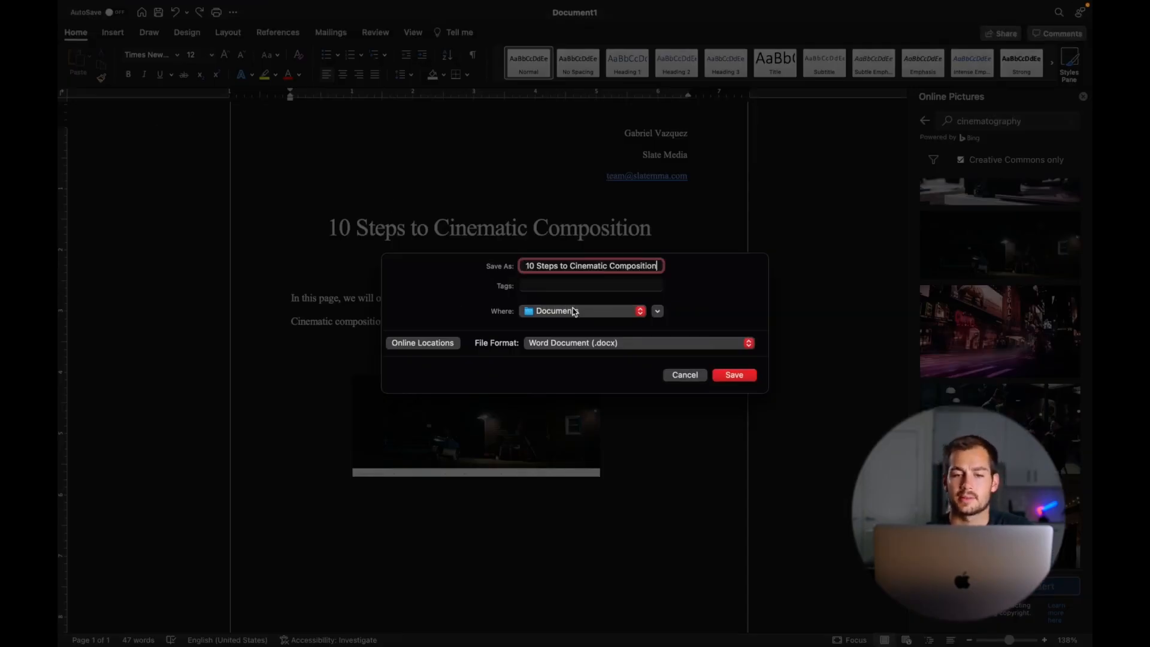
click(557, 311)
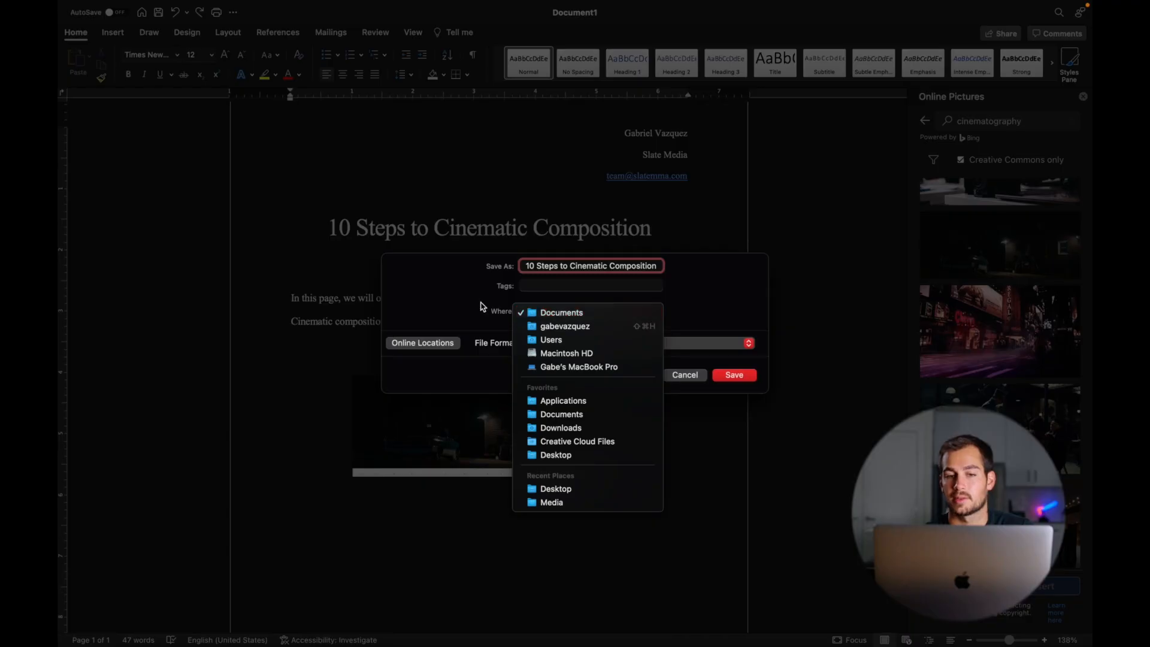
click(484, 306)
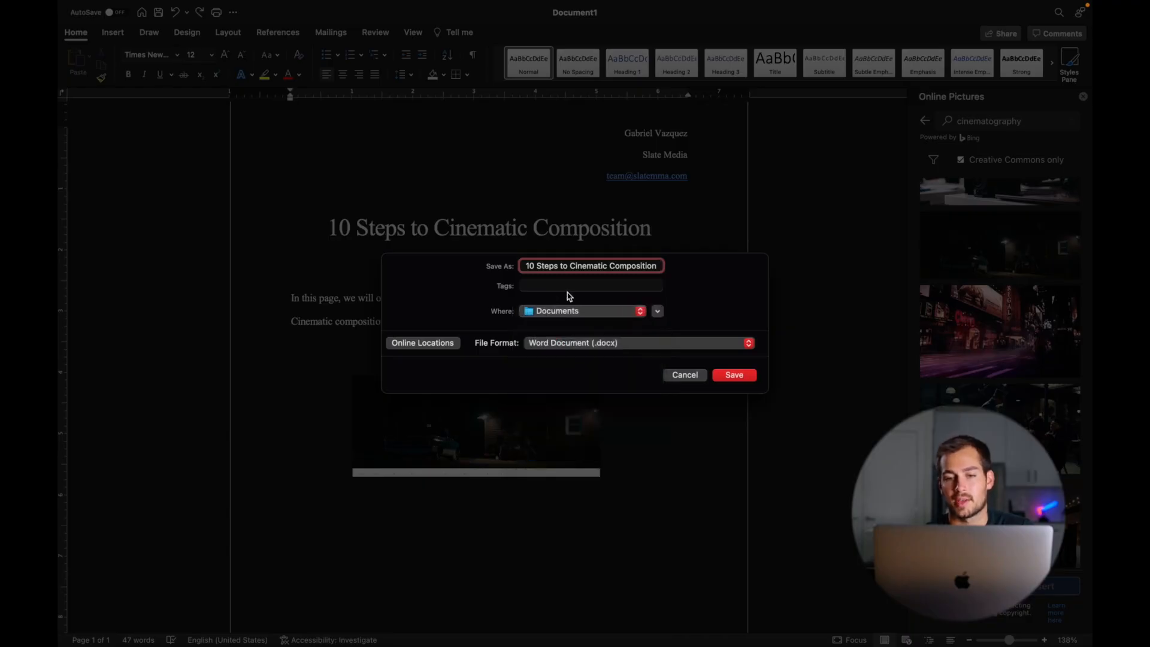
click(727, 374)
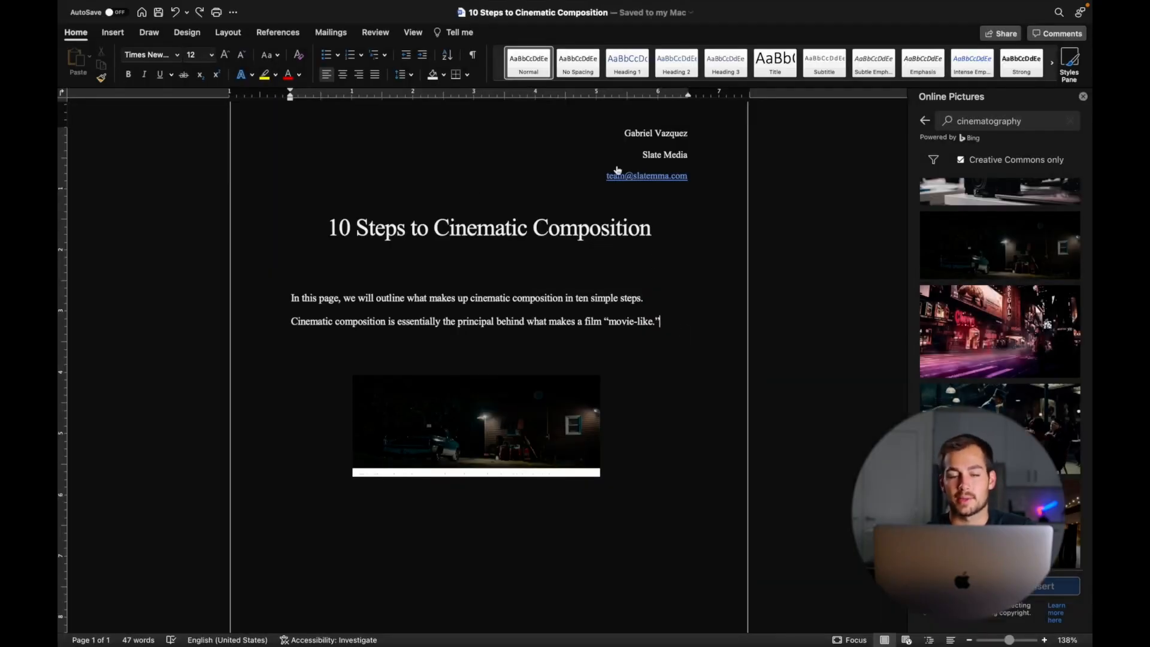
scroll(408, 168, up, 3)
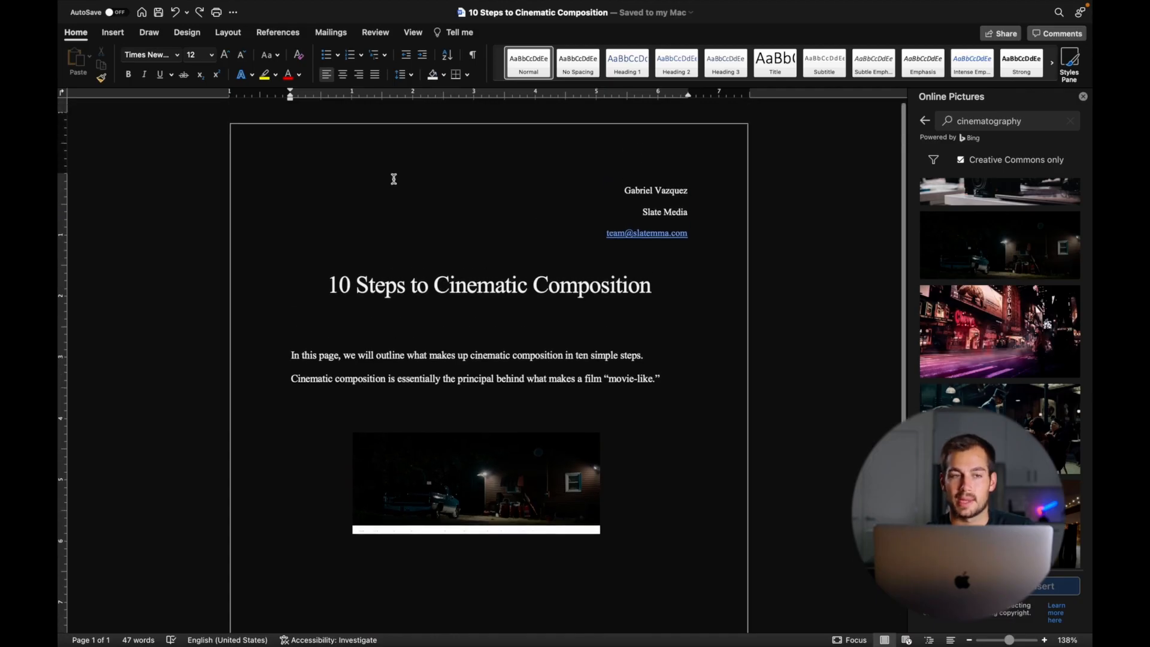
mouse_move(213, 3)
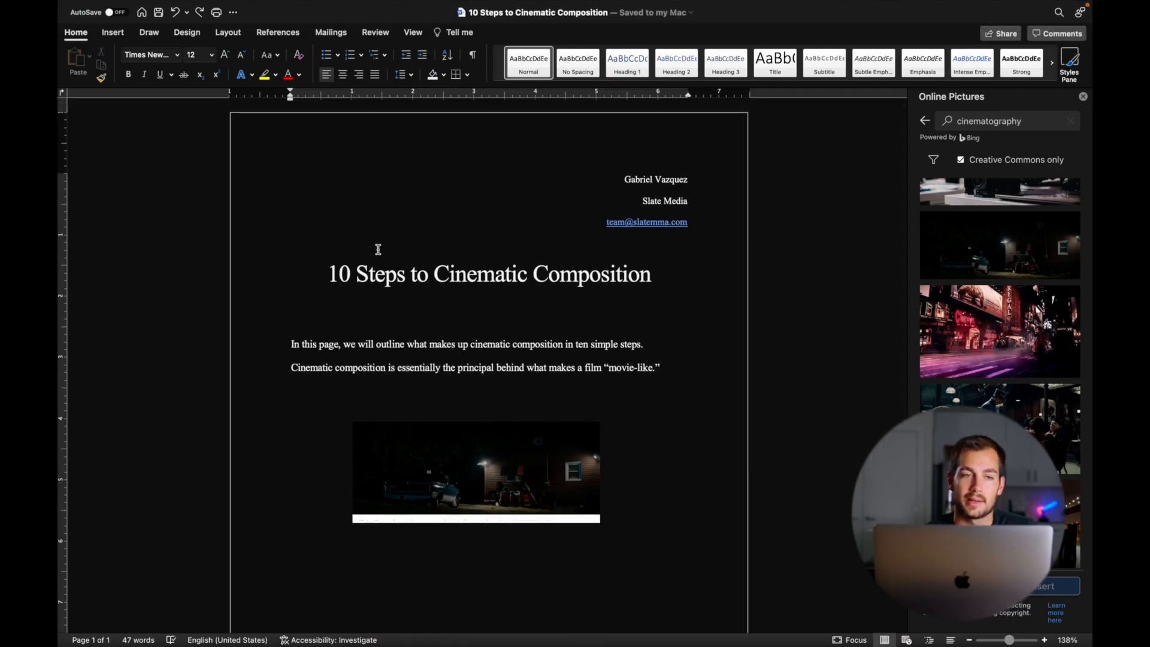
click(157, 6)
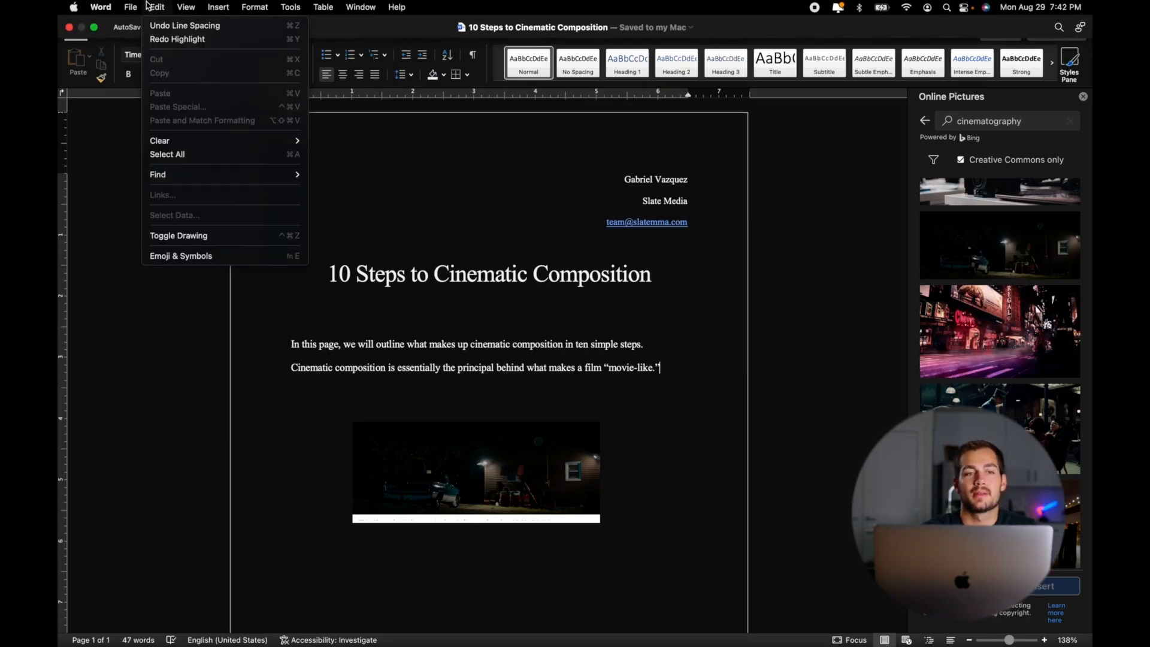
- Choose Send PDF from the File menu's Share options for the saved document
mouse_move(134, 6)
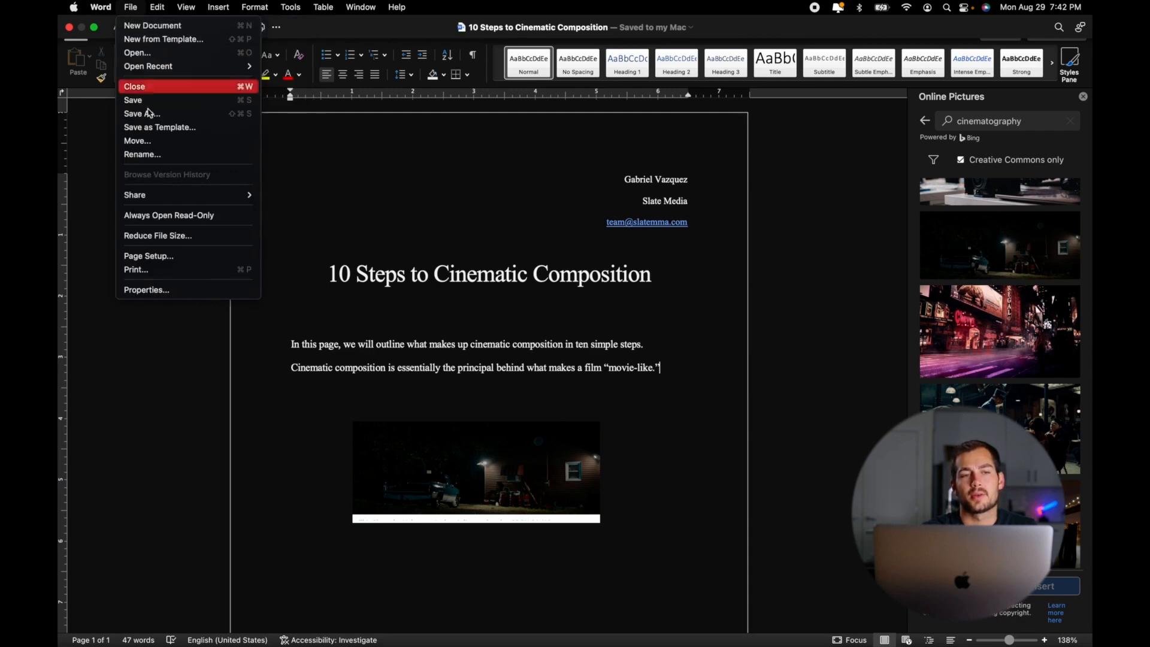
mouse_move(158, 197)
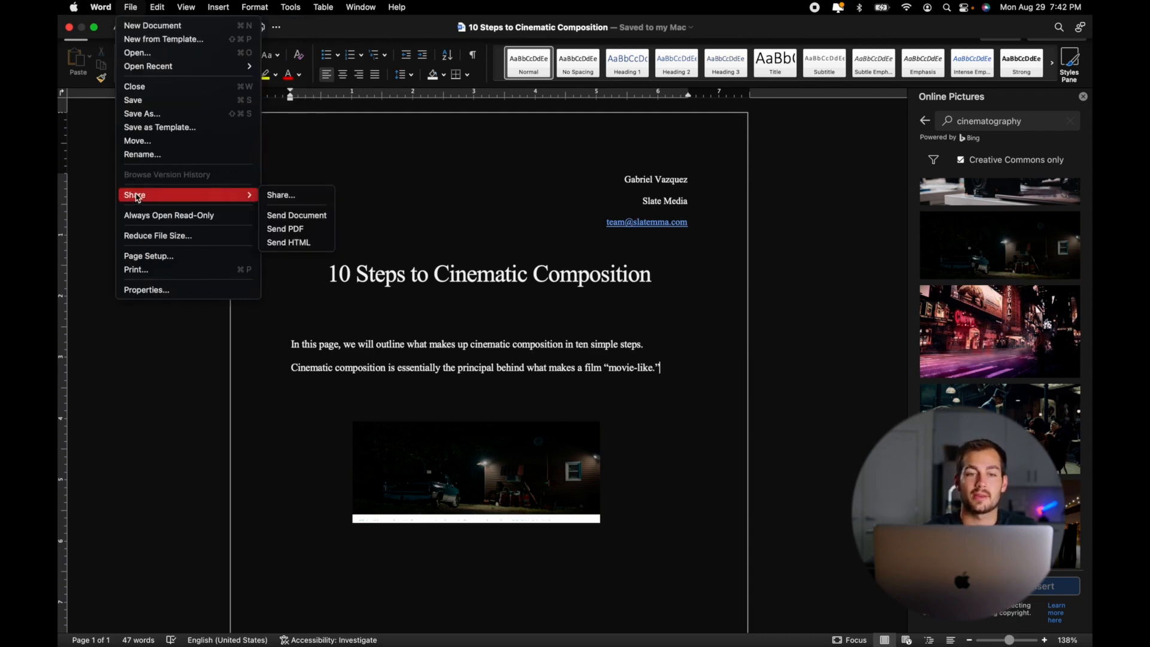
click(299, 234)
click(132, 6)
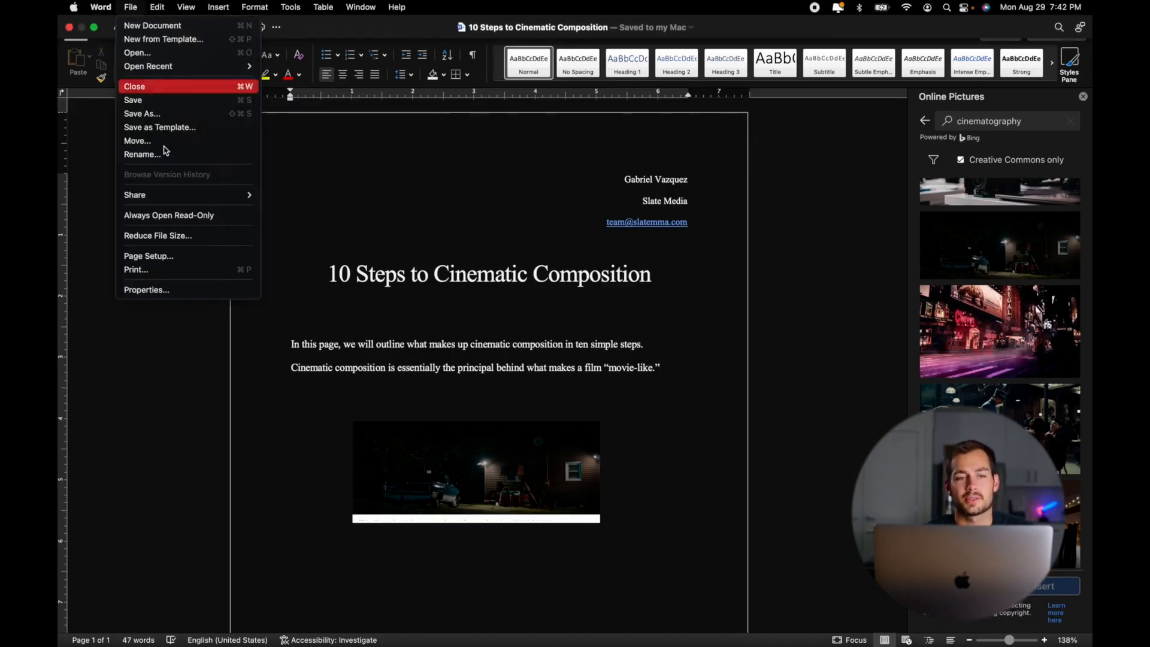